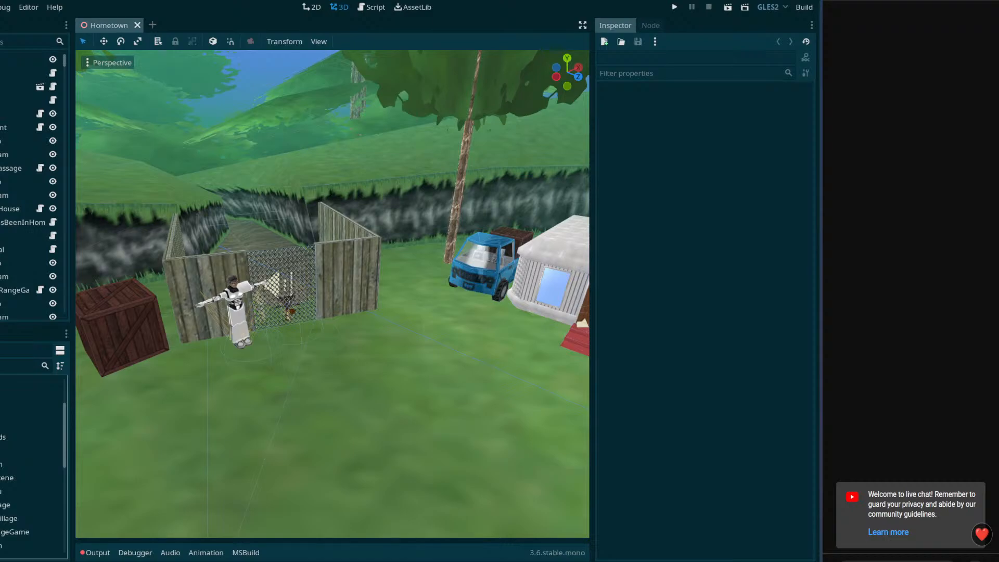
Open the DeepWoods.tscn level scene and look over the area where the characters stand
scroll(32, 467, "down", 2)
scroll(32, 467, "up", 1)
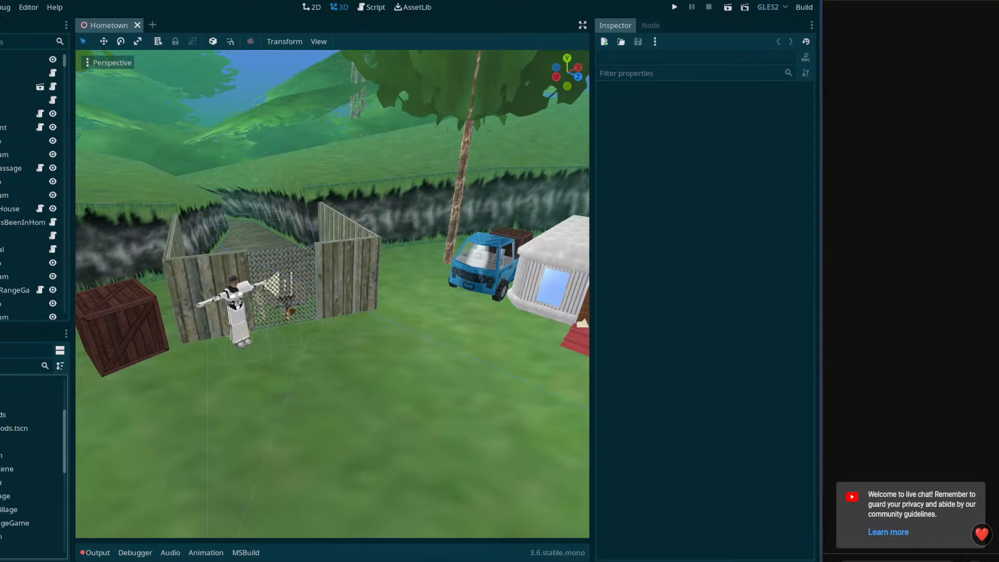
left_click(16, 429)
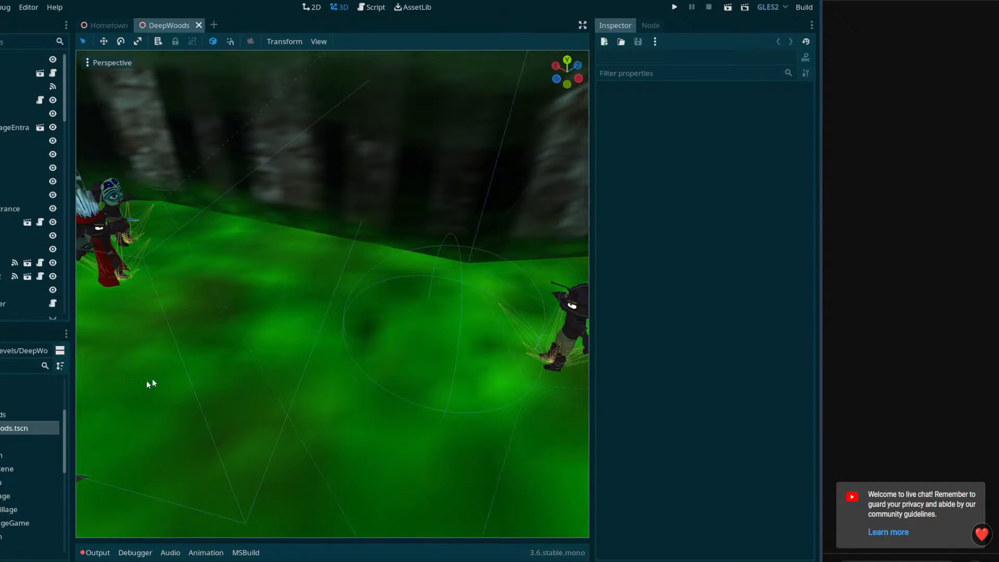
right_click_drag(371, 342, 104, 273)
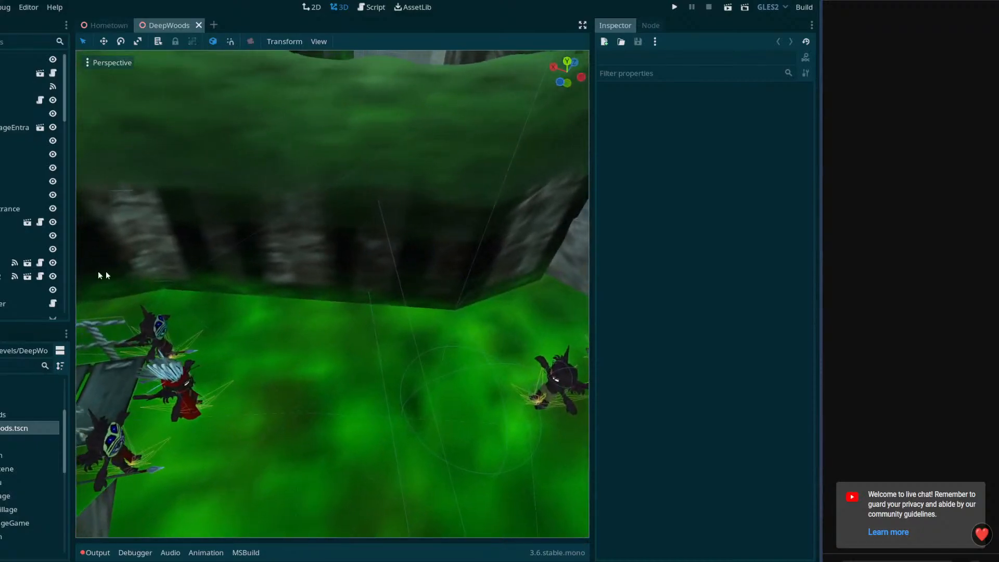
Enlarge the animation editor and load Cutscene01 from the AnimationPlayer whose root node is FollowMeQuest
scroll(68, 468, "down", 5)
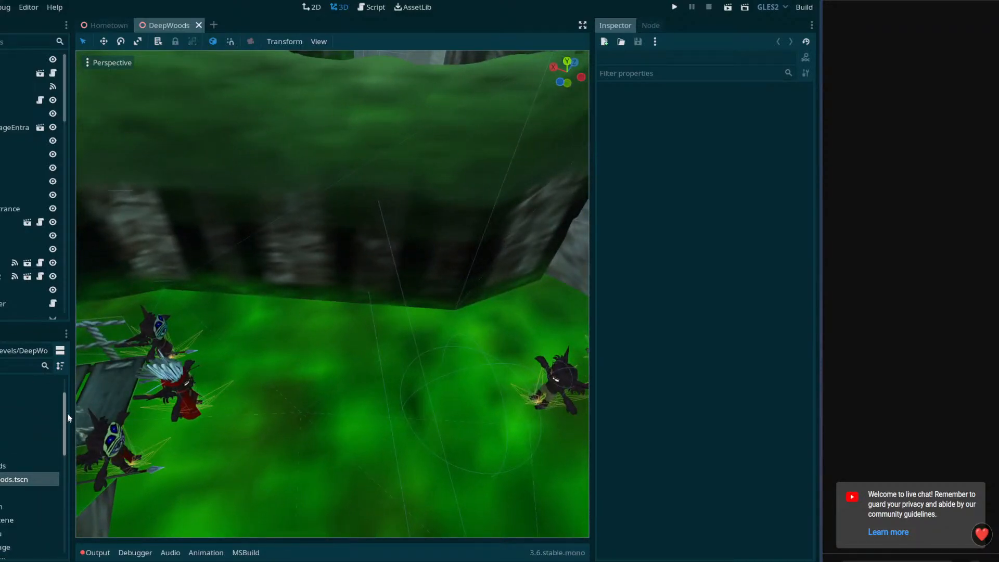
left_click_drag(68, 484, 69, 383)
scroll(36, 420, "down", 5)
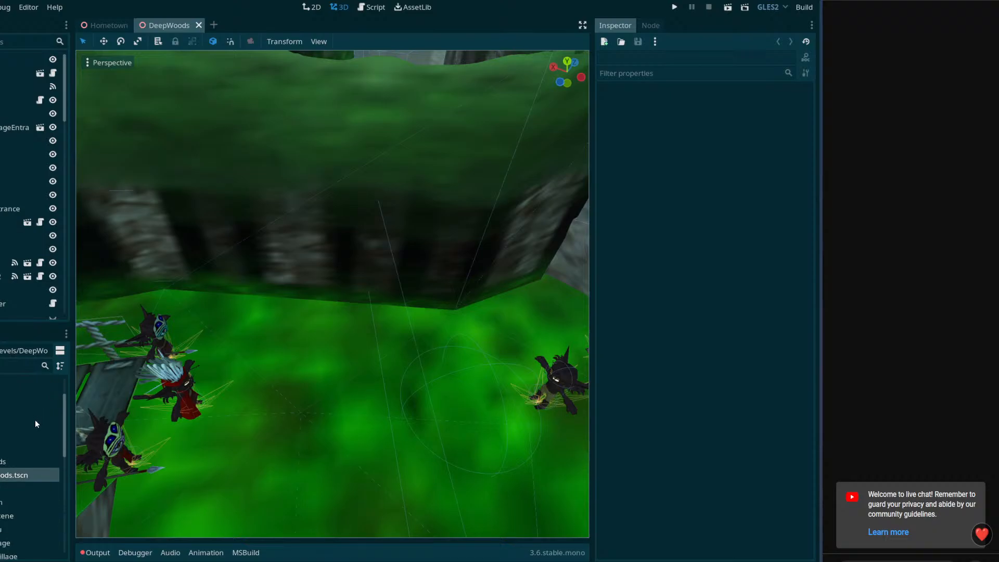
scroll(32, 442, "down", 3)
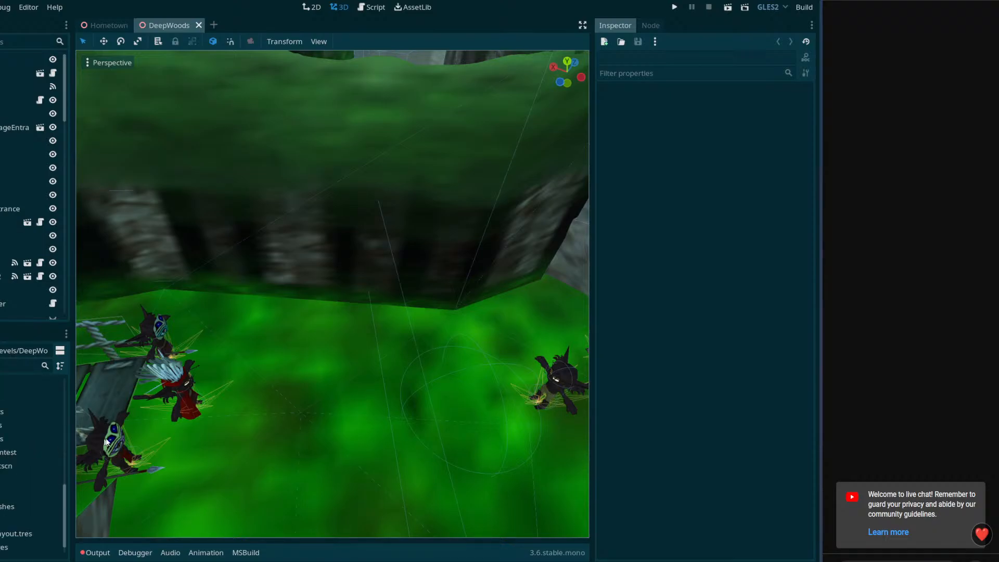
scroll(63, 104, "down", 5)
left_click_drag(67, 101, 67, 278)
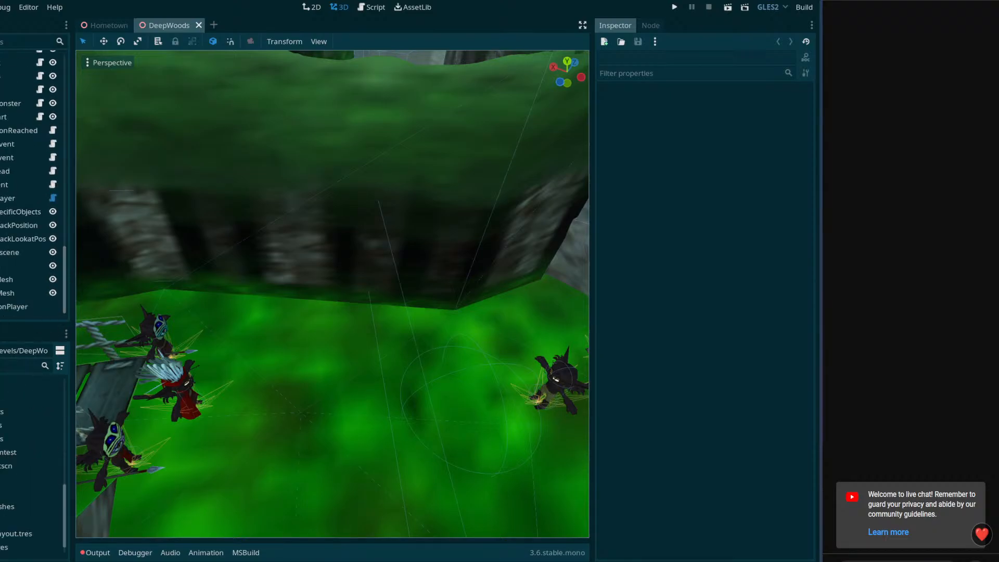
left_click(16, 306)
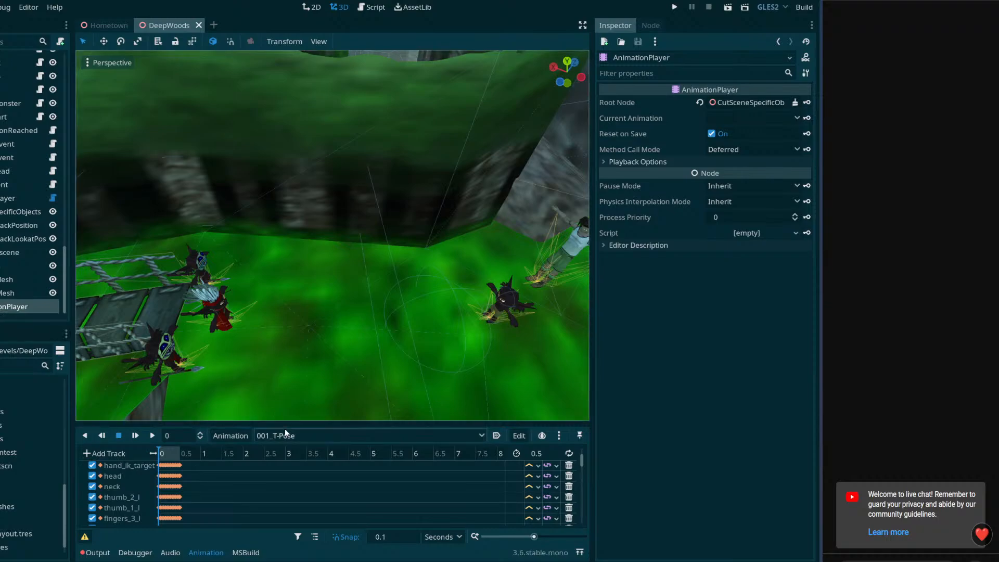
left_click_drag(282, 425, 302, 289)
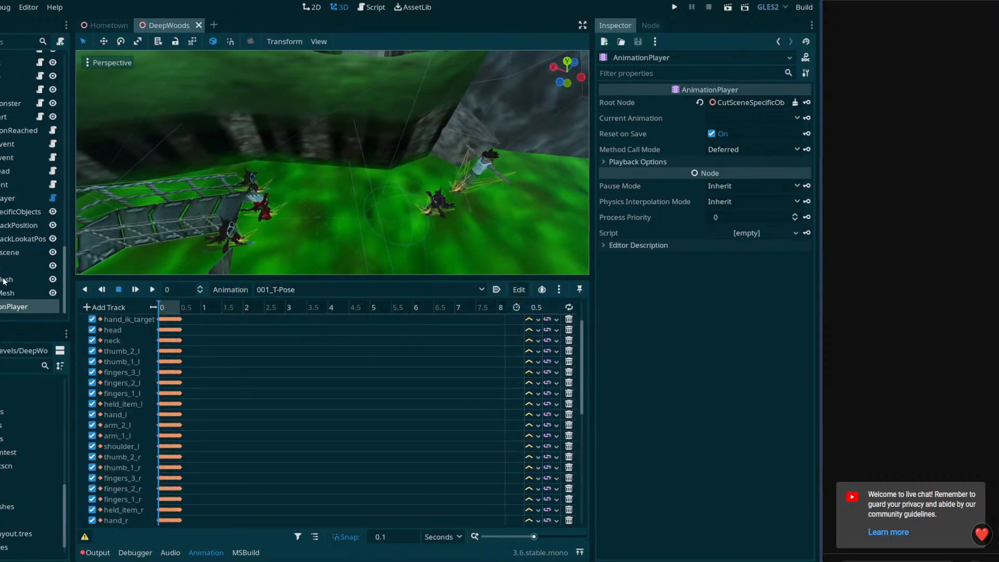
left_click(8, 198)
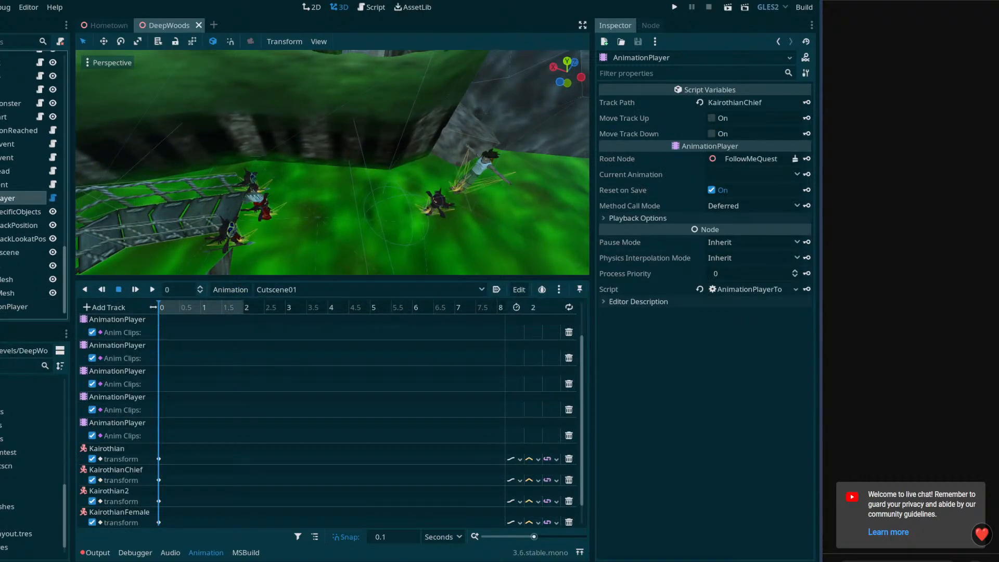
Look through all tracks of the Cutscene01 animation, from cameraHijackPosition down to ProtagCutscene
scroll(195, 406, "down", 1)
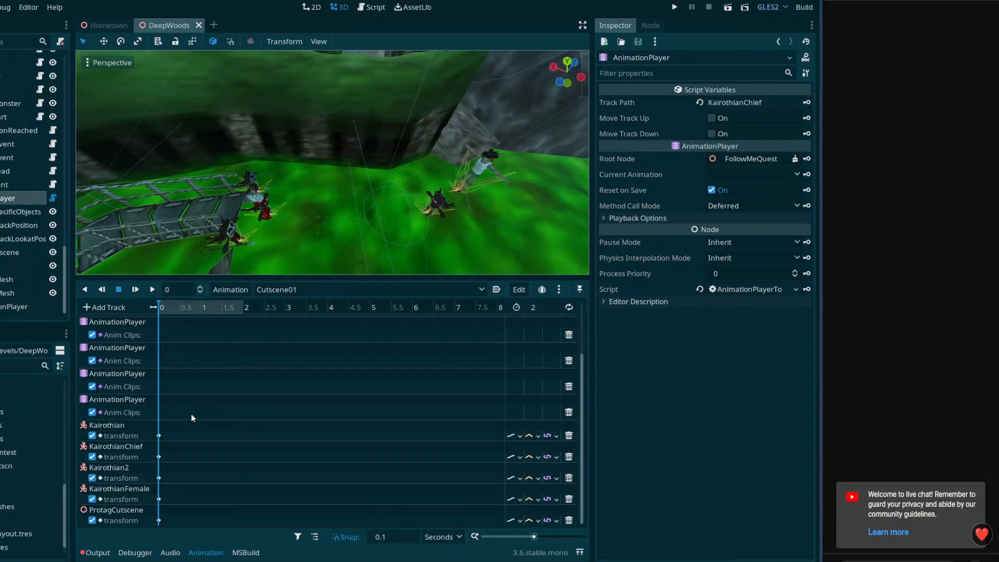
scroll(186, 414, "up", 3)
scroll(175, 407, "down", 2)
scroll(175, 406, "up", 2)
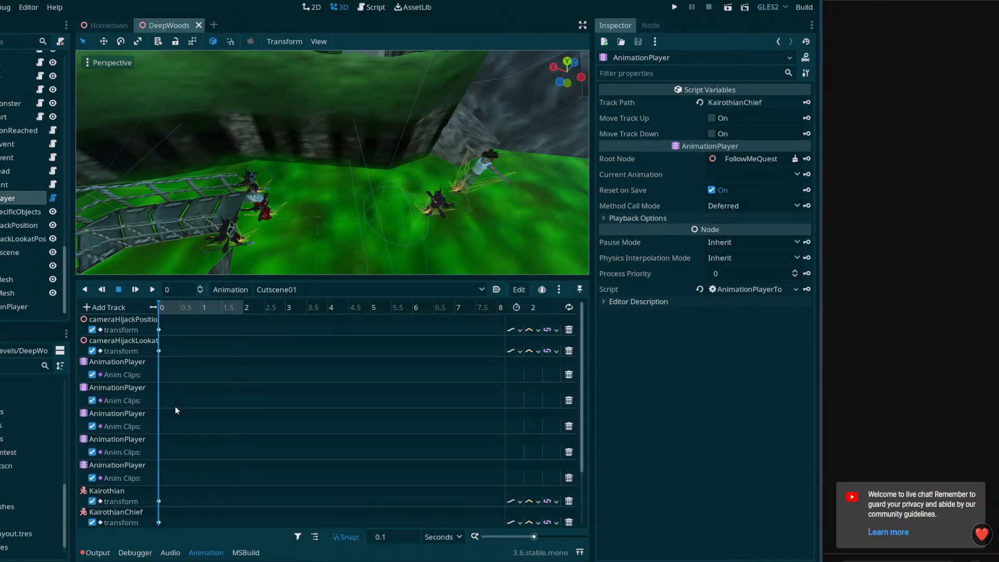
scroll(175, 407, "down", 2)
scroll(168, 404, "up", 2)
left_click(177, 329)
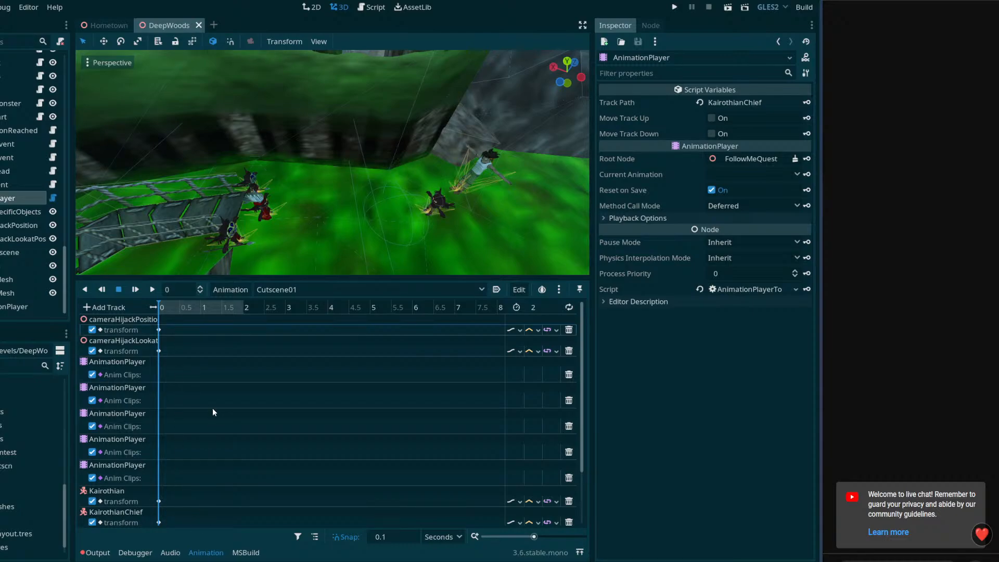
scroll(204, 354, "down", 1)
scroll(189, 466, "down", 1)
scroll(190, 470, "down", 1)
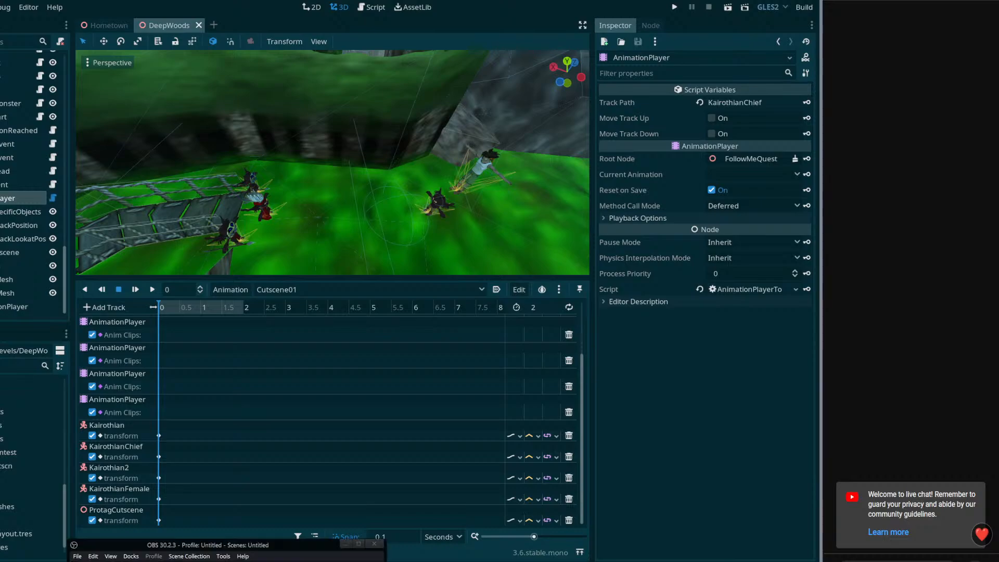
Bring up the OBS window to check the stream and move it back out of the way
left_click(190, 551)
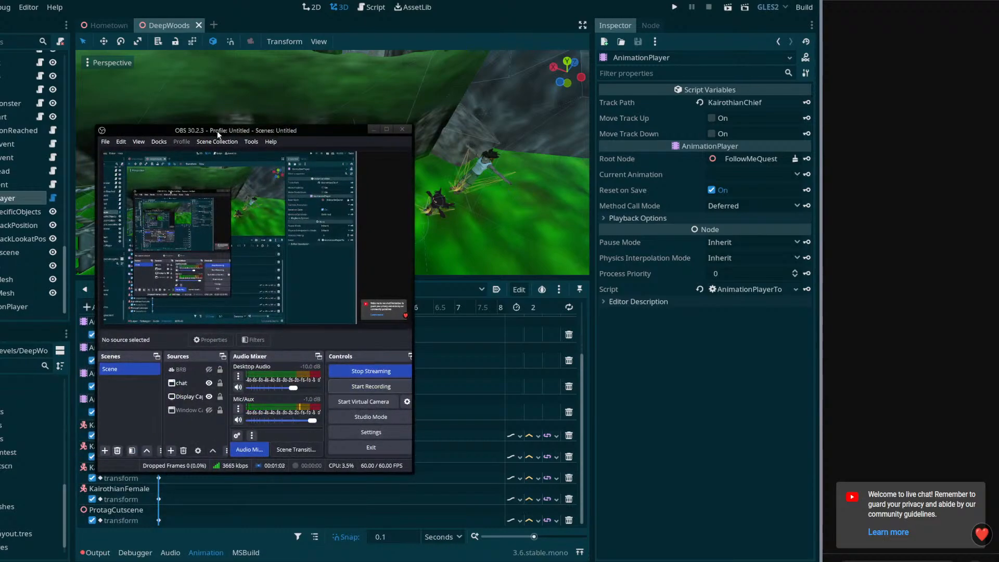
left_click_drag(217, 130, 168, 558)
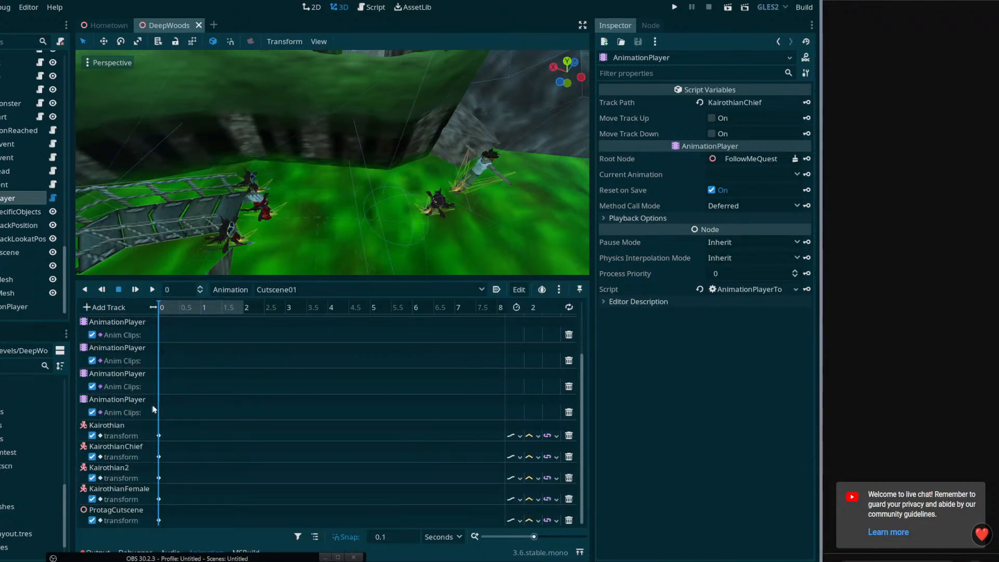
Review the Cutscene01 anim clip and transform tracks and check which animations the player contains
scroll(230, 418, "up", 3)
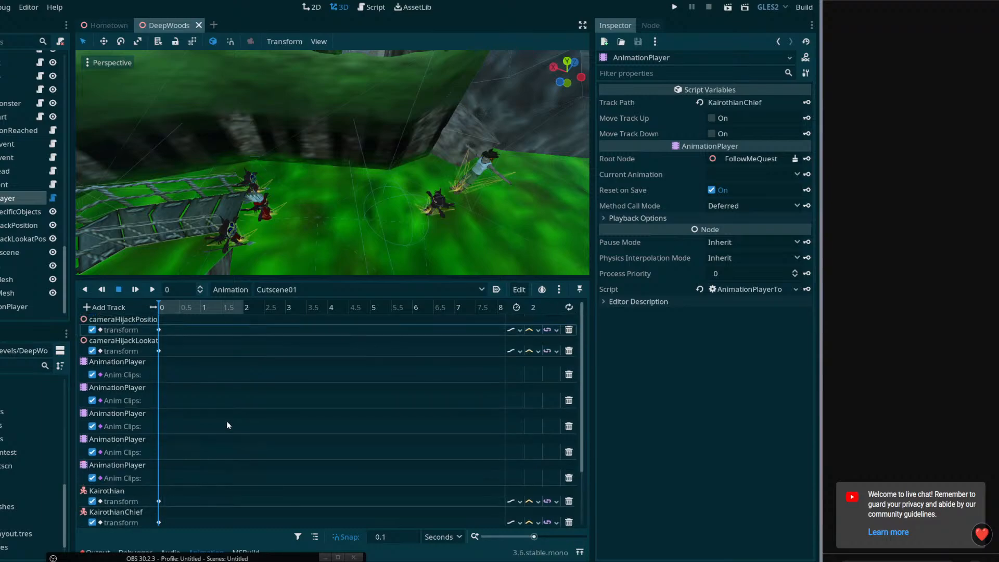
left_click(224, 427)
scroll(222, 430, "down", 3)
scroll(214, 349, "up", 3)
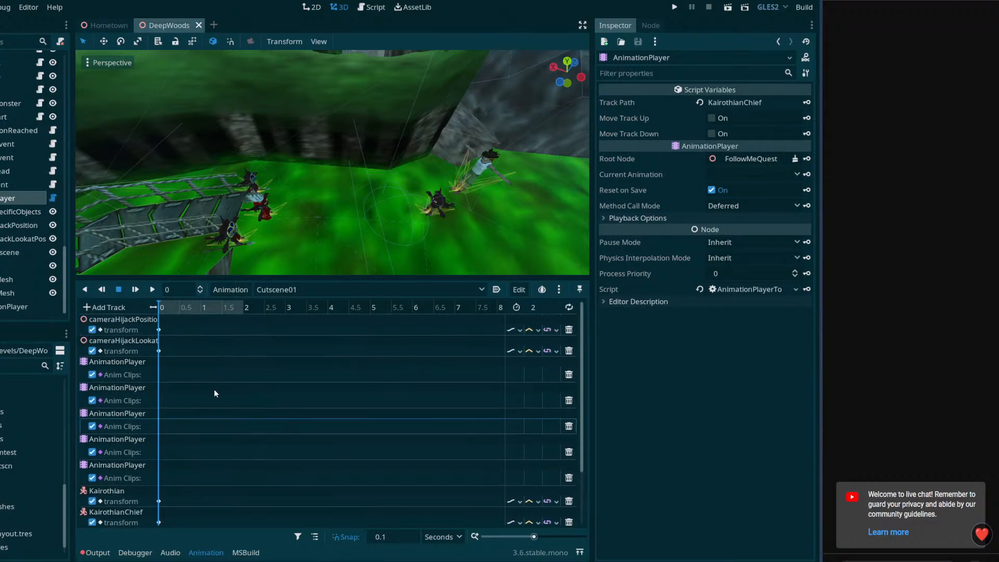
scroll(217, 414, "down", 3)
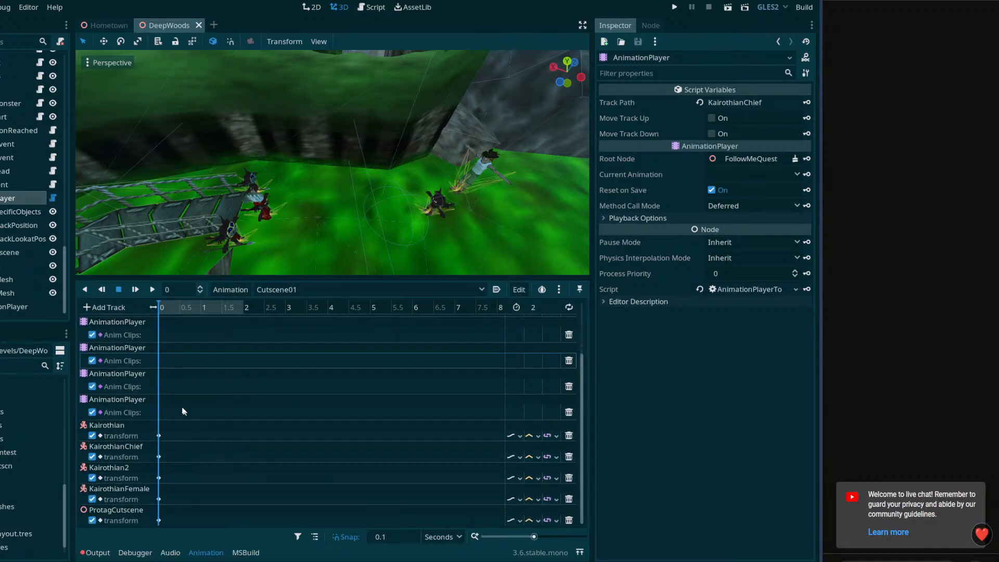
scroll(217, 410, "up", 2)
scroll(219, 407, "up", 1)
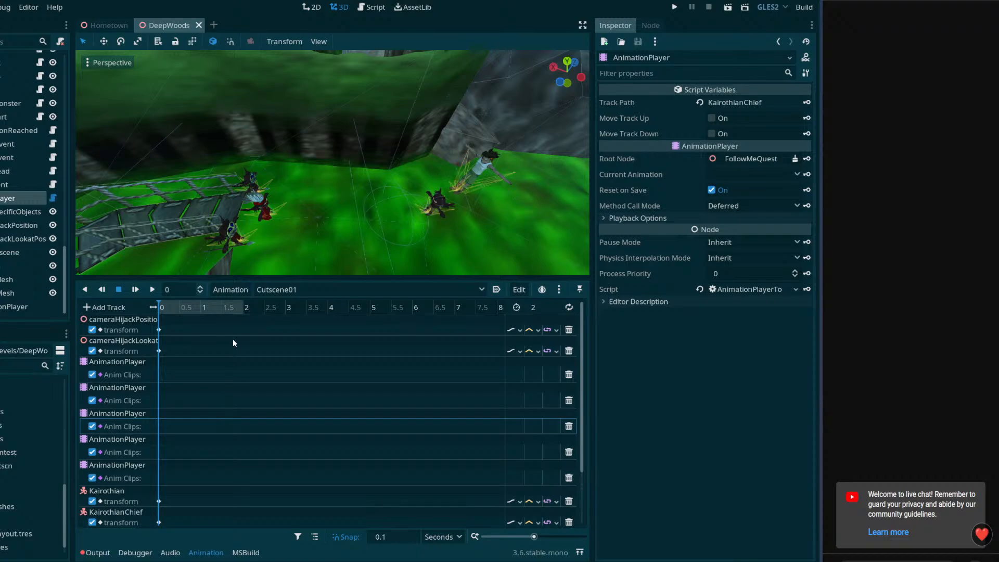
left_click(314, 290)
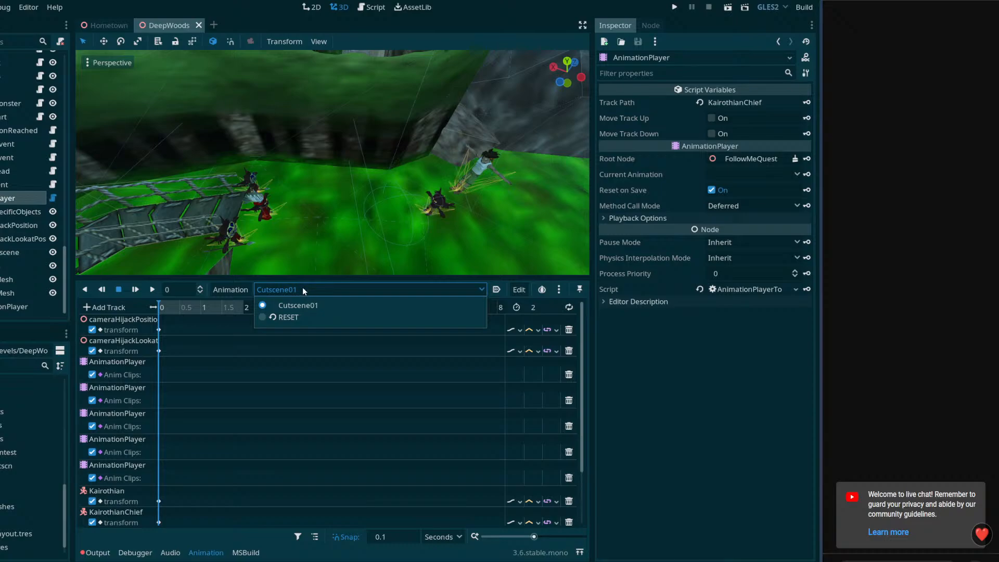
left_click(302, 287)
Examine the start keys and node paths of the camera hijack, Kairothian and ProtagCutscene transform tracks
scroll(190, 367, "down", 1)
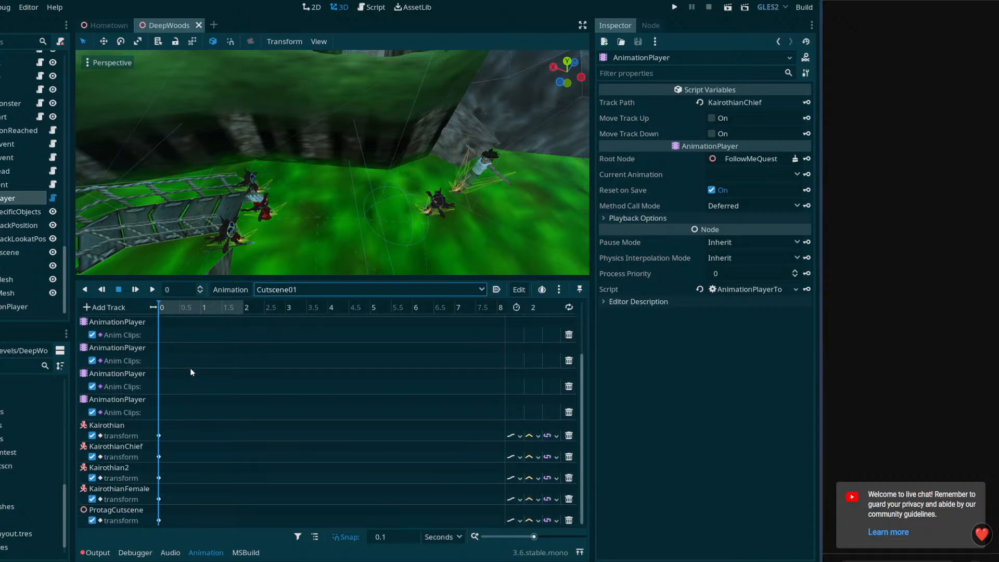
scroll(190, 368, "up", 1)
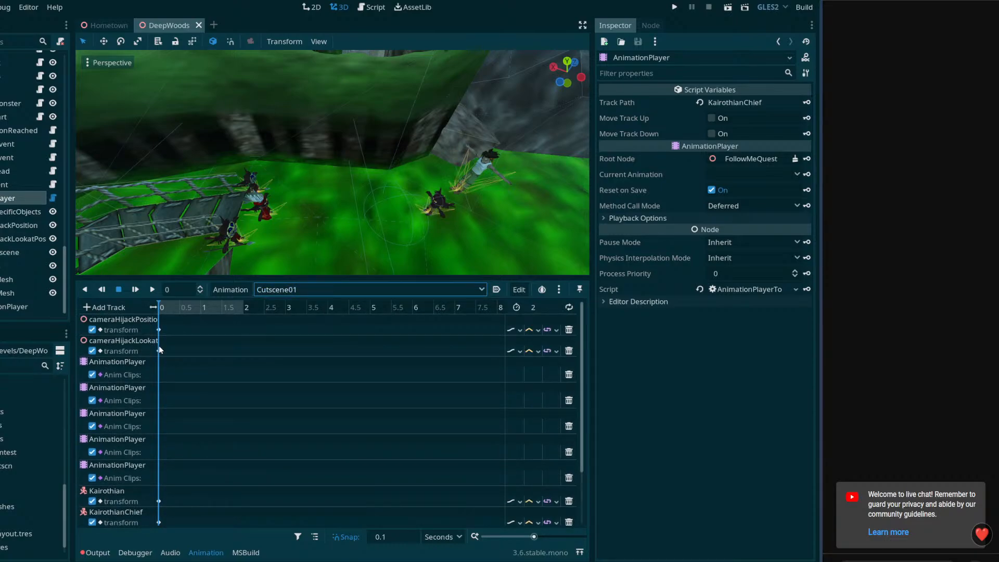
scroll(163, 349, "down", 3)
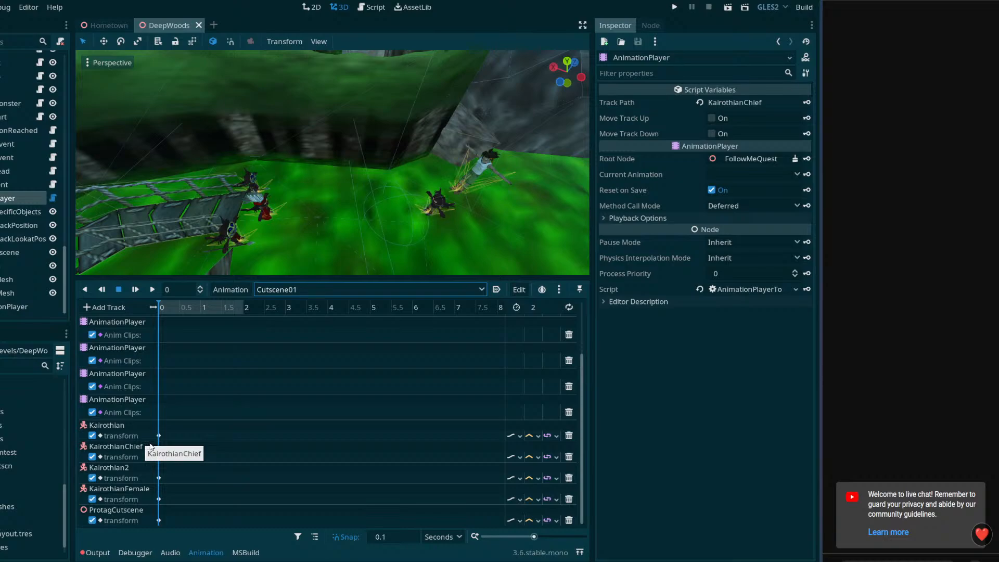
scroll(146, 420, "up", 3)
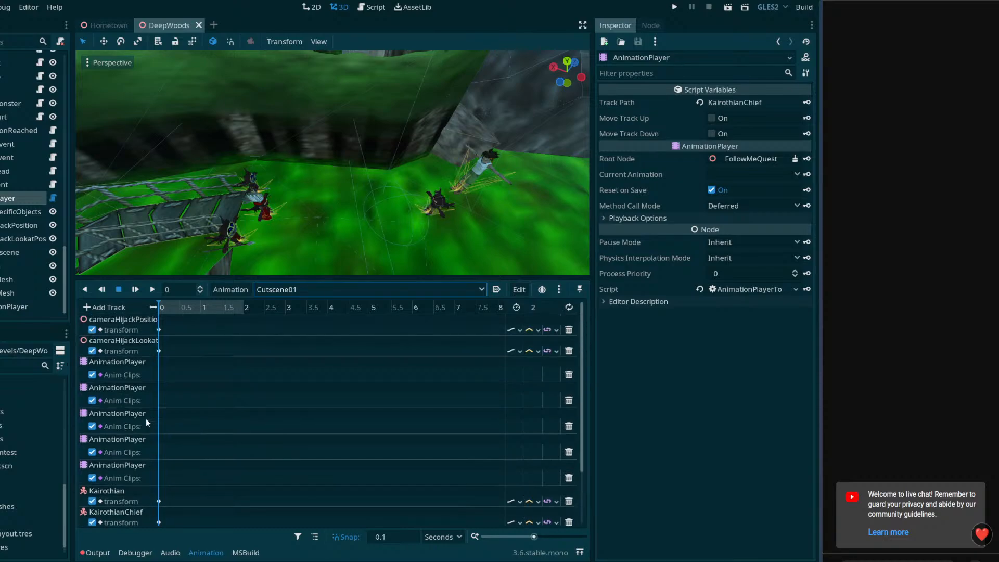
scroll(163, 408, "down", 3)
scroll(167, 430, "up", 3)
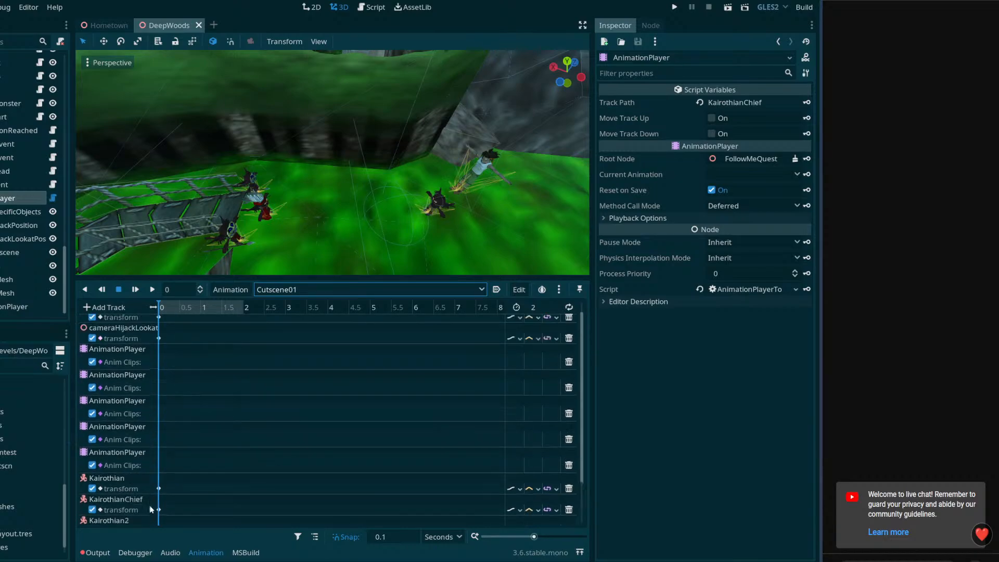
scroll(187, 435, "down", 3)
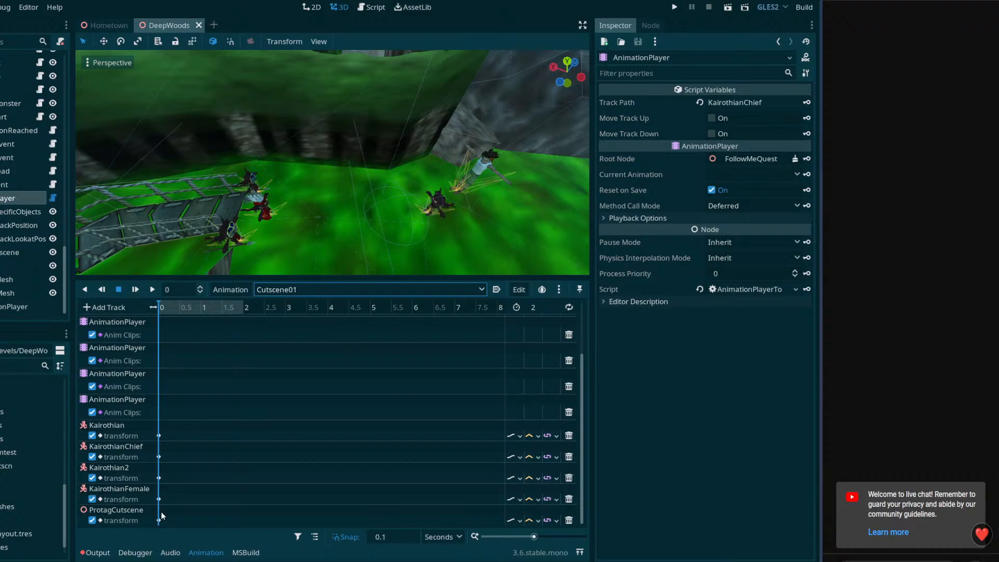
scroll(164, 508, "up", 3)
scroll(159, 505, "down", 3)
scroll(155, 459, "up", 3)
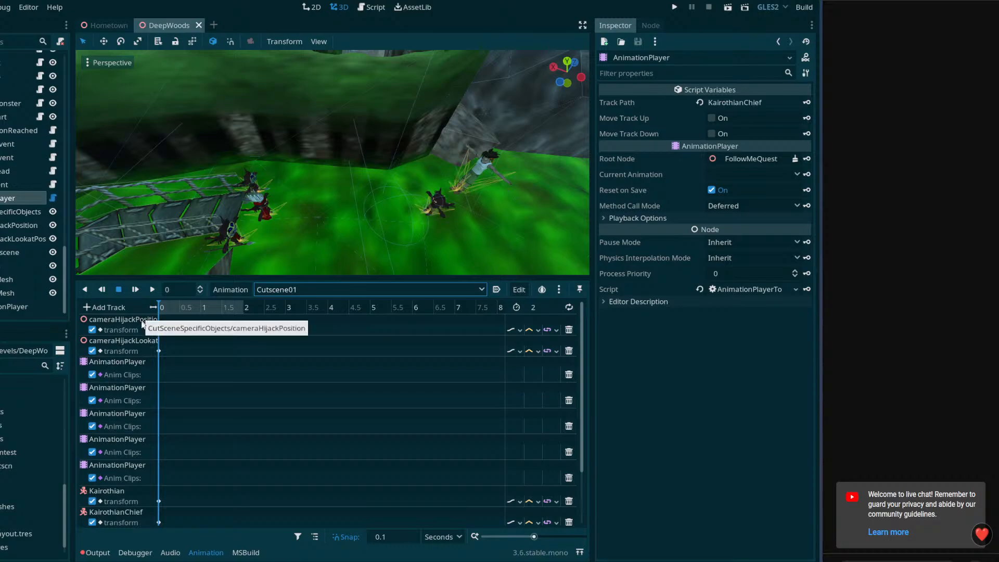
scroll(167, 403, "down", 3)
scroll(158, 492, "up", 3)
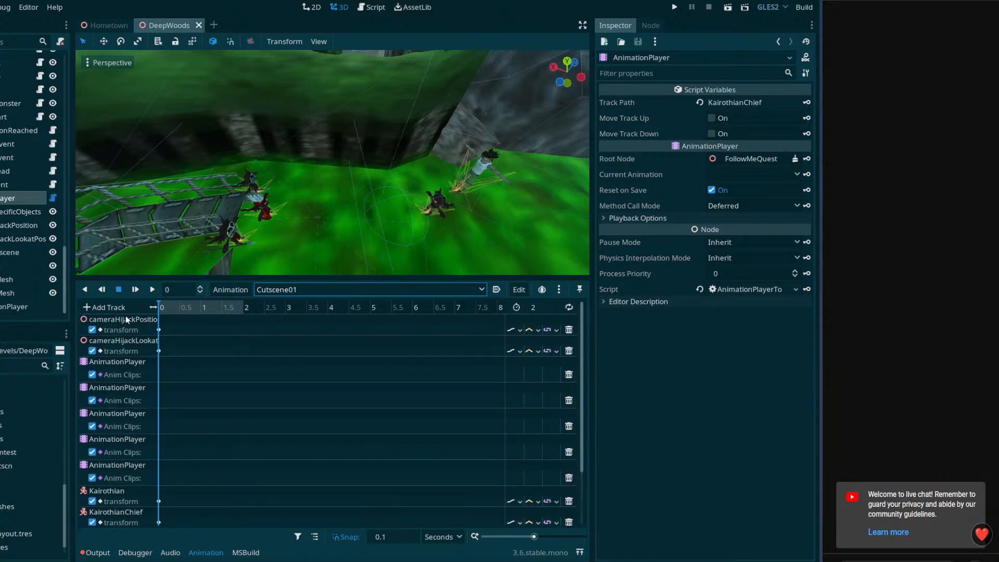
scroll(133, 367, "down", 3)
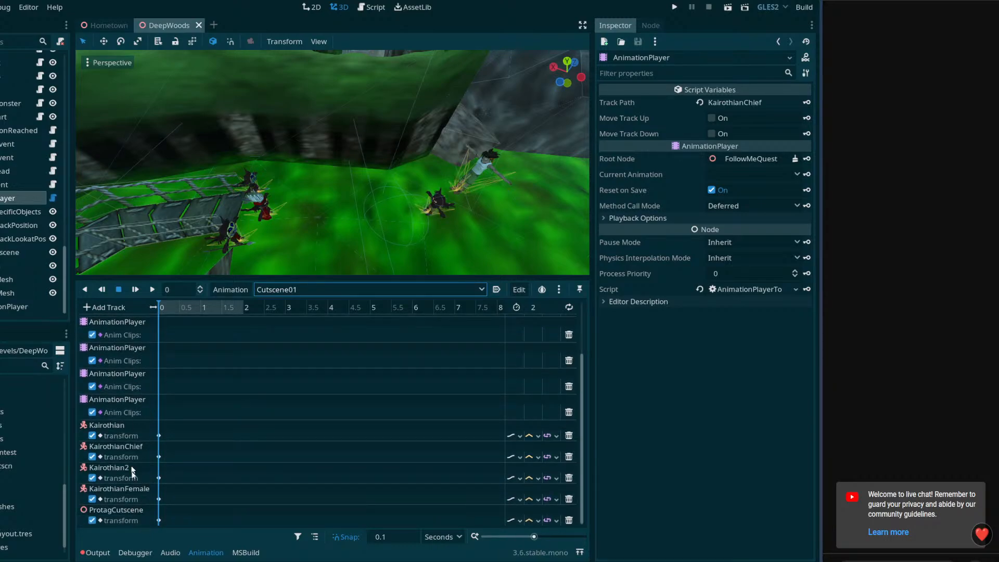
scroll(155, 443, "up", 2)
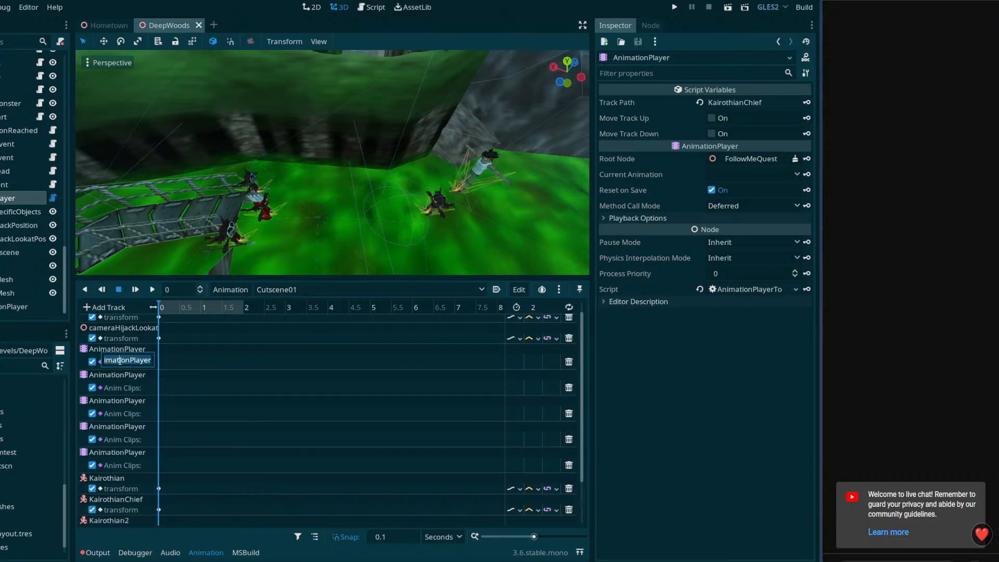
Inspect the editable node paths of the five AnimationPlayer Anim Clips tracks in Cutscene01
left_click(134, 362)
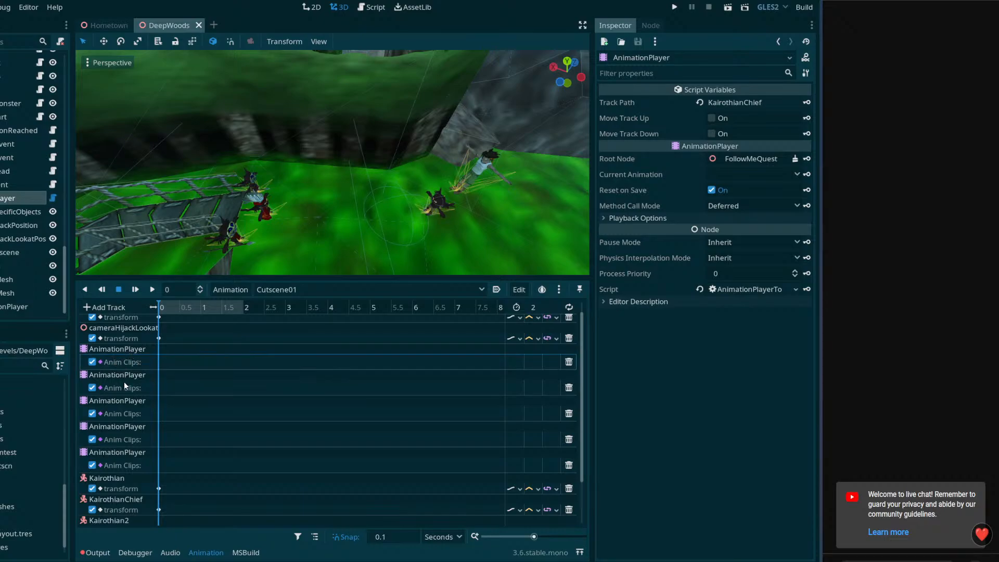
double_click(125, 413)
left_click(130, 440)
left_click(131, 463)
left_click(132, 441)
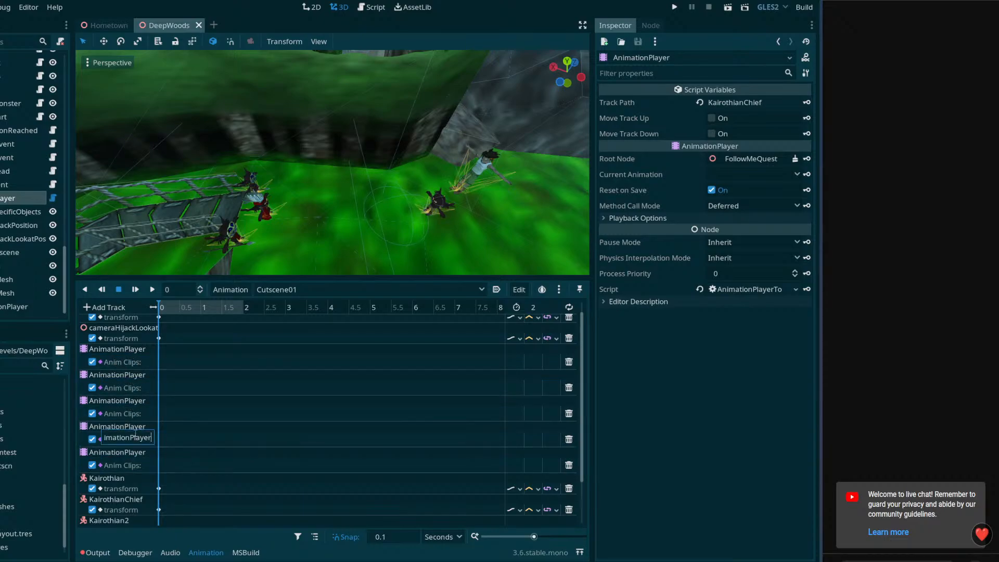
left_click(131, 415)
left_click(134, 388)
left_click(134, 362)
left_click(131, 387)
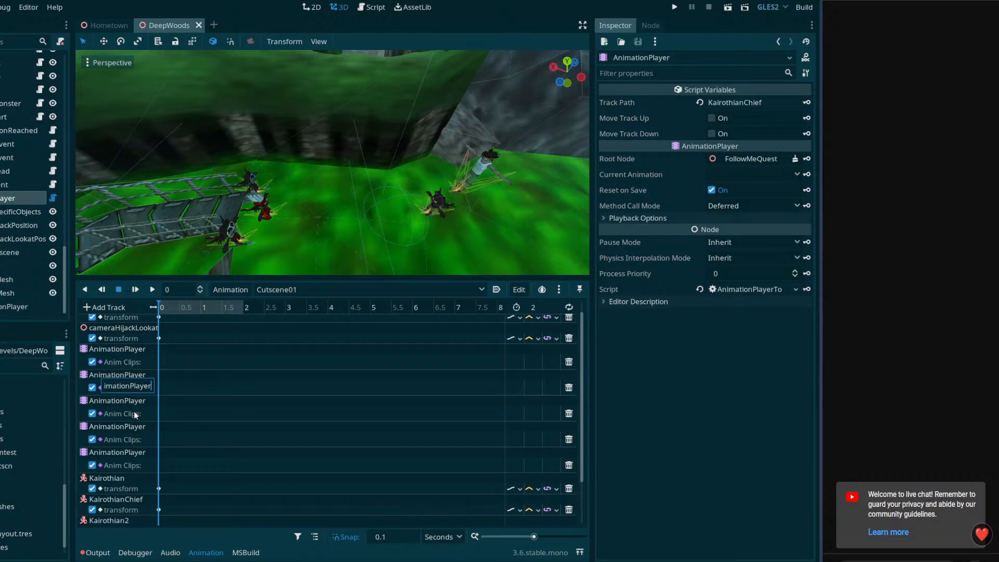
left_click(132, 413)
left_click(130, 441)
left_click(131, 464)
left_click(131, 437)
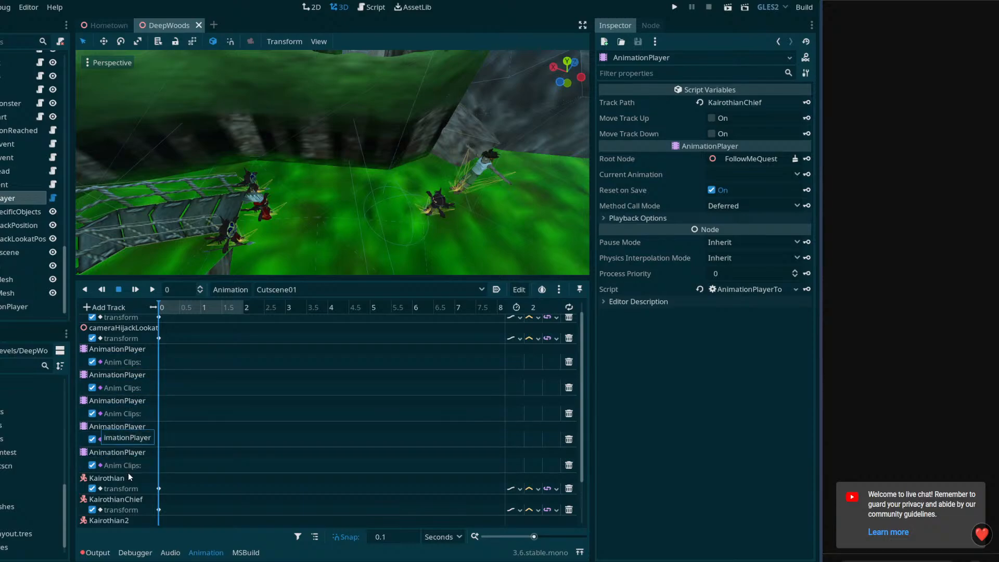
Compare the identically named AnimationPlayer tracks with the character transform tracks in Cutscene01
left_click(130, 480)
scroll(130, 482, "down", 2)
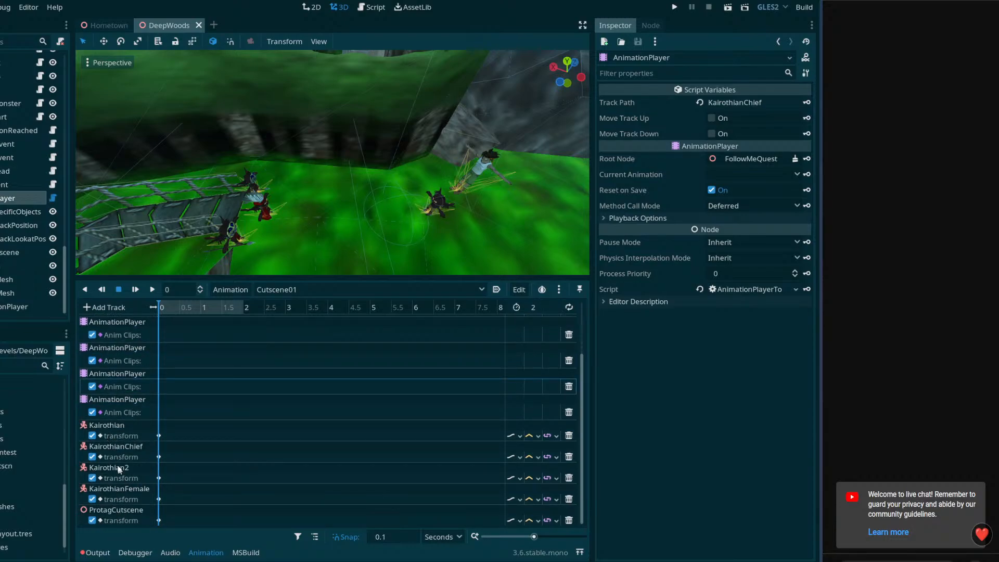
scroll(120, 437, "up", 2)
left_click(113, 373)
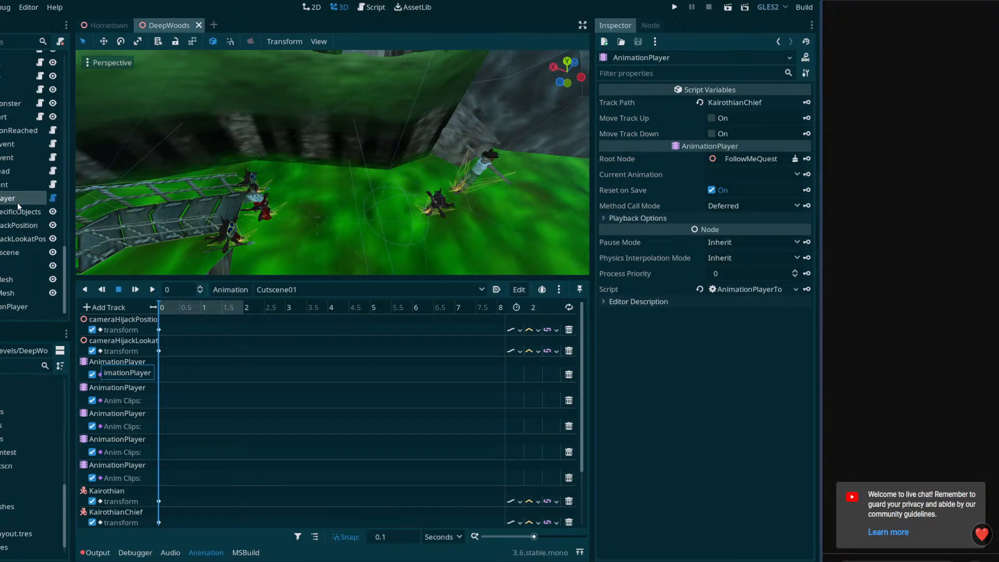
left_click(170, 376)
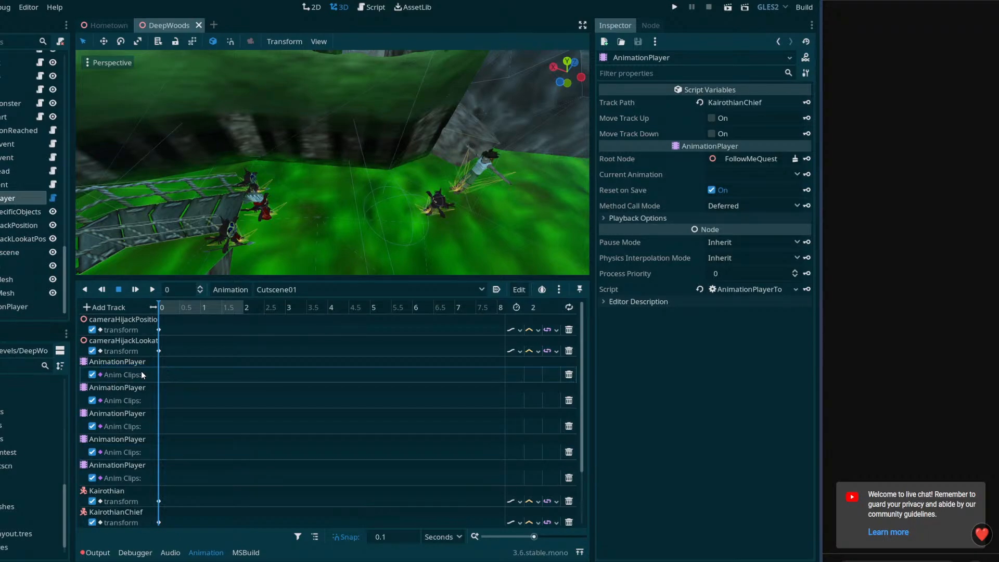
left_click(131, 399)
left_click(133, 371)
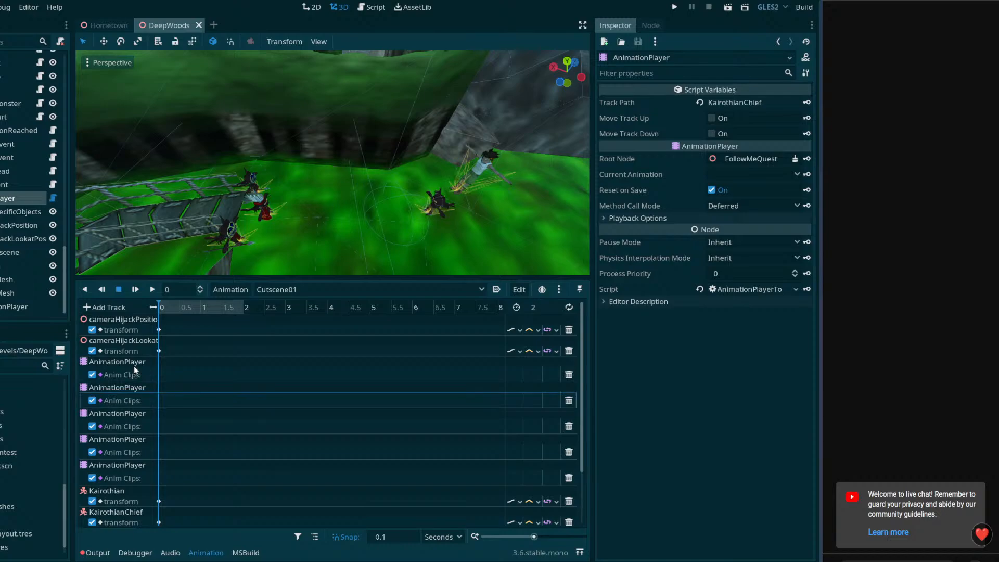
left_click(133, 371)
scroll(167, 464, "down", 2)
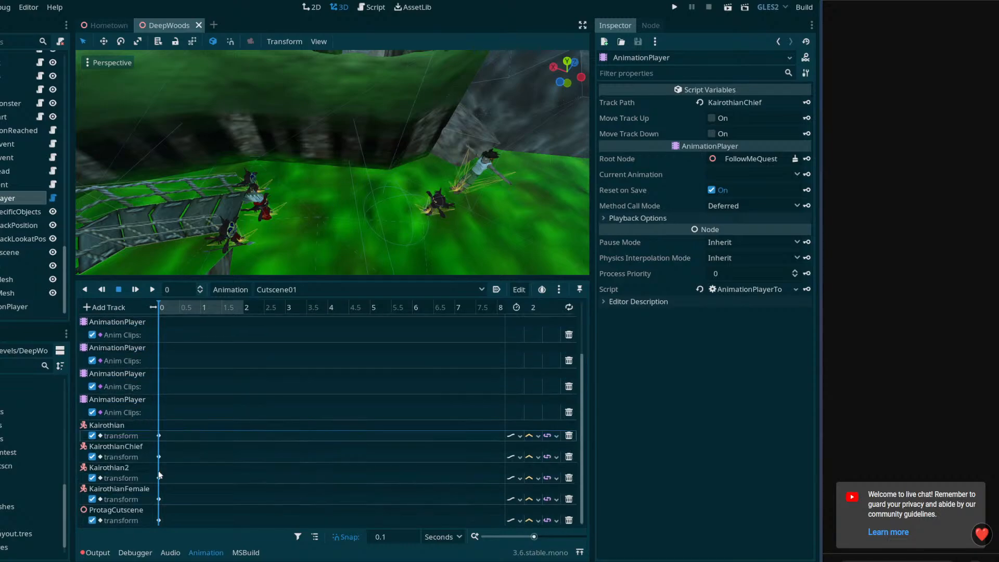
scroll(114, 440, "up", 2)
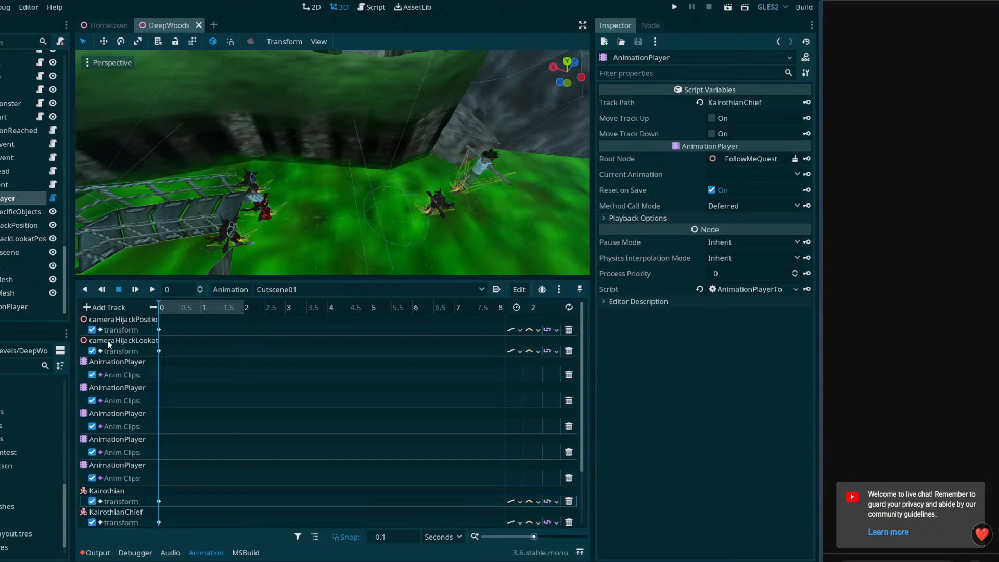
Rename the AnimationPlayer node under Kairothian to AnimationPlayerKairothian
scroll(12, 292, "up", 4)
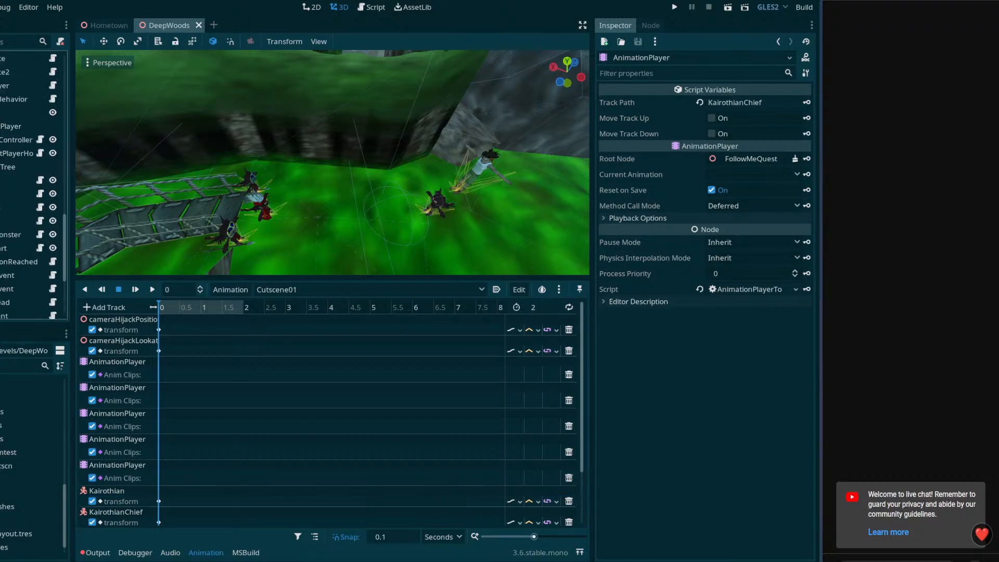
scroll(31, 187, "up", 5)
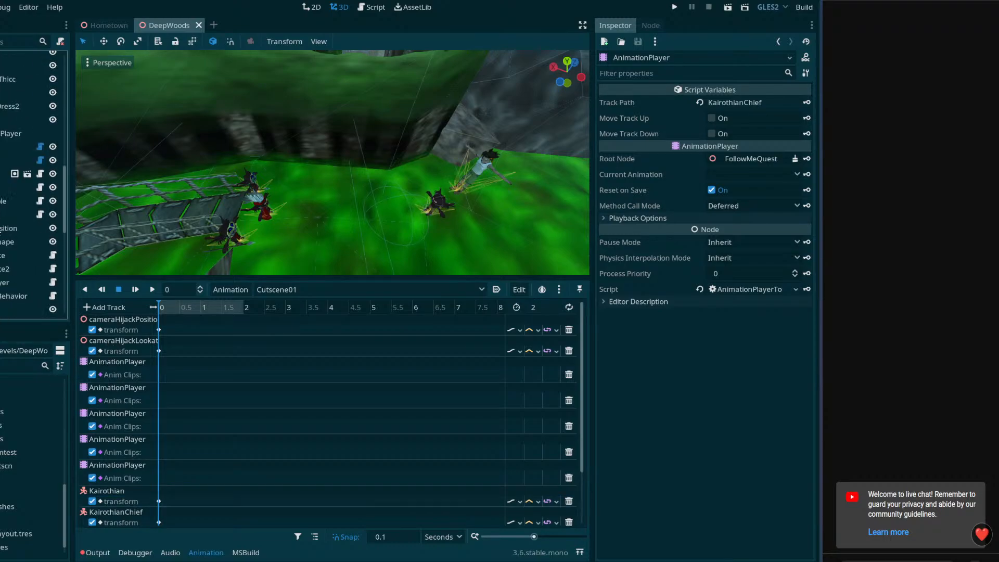
scroll(31, 182, "down", 1)
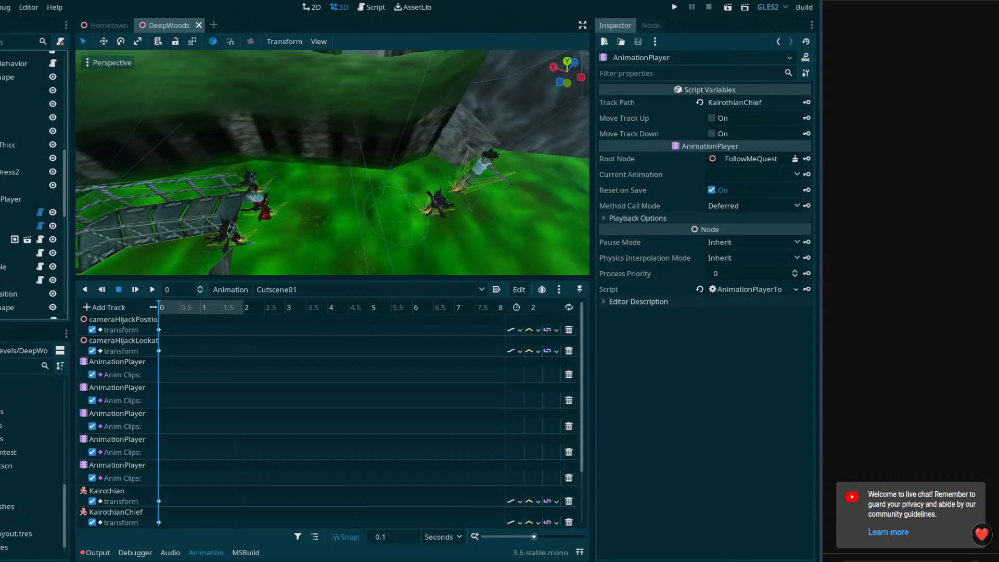
scroll(32, 182, "down", 2)
left_click(15, 188)
scroll(16, 187, "down", 3)
left_click(21, 227)
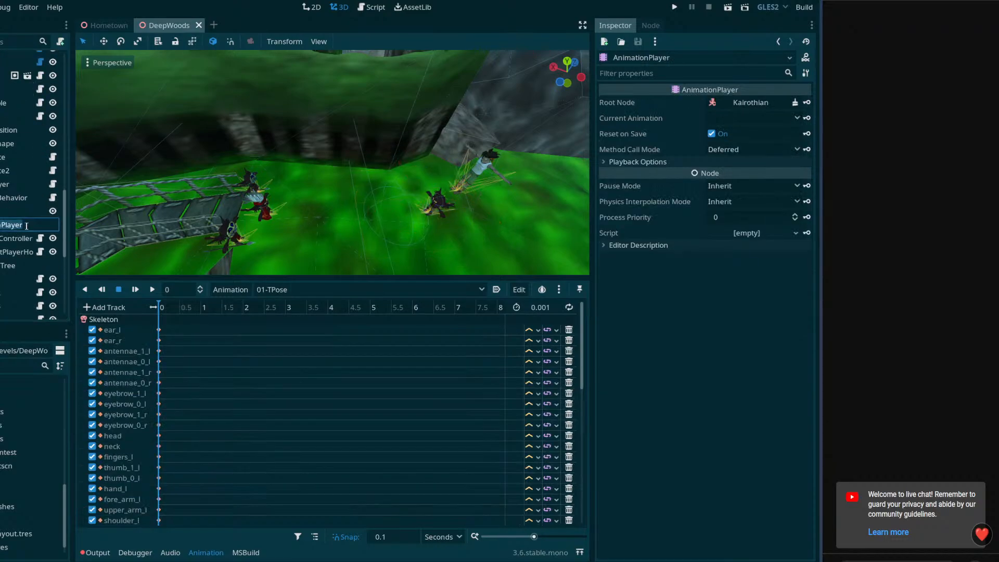
left_click(30, 225)
type("Kairothian")
key("Return")
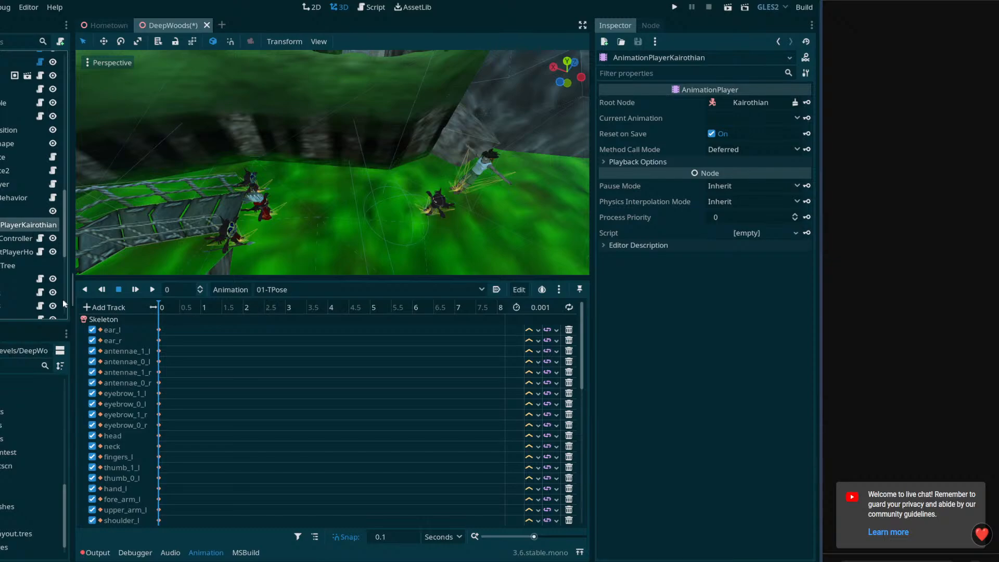
Show the Cutscene01 tracks of the FollowMeQuest AnimationPlayer again and widen the track name column
scroll(31, 208, "down", 5)
left_click(21, 198)
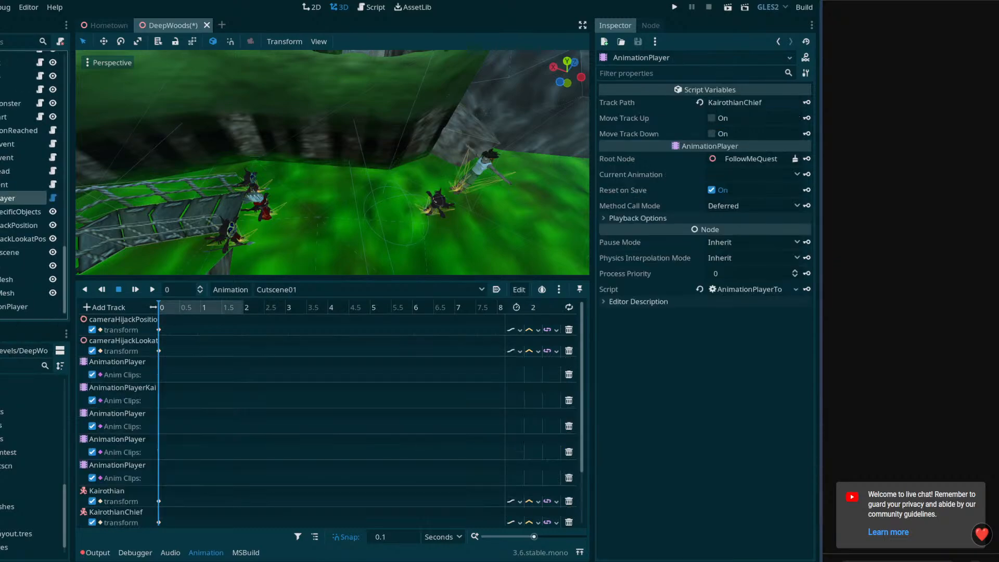
scroll(174, 449, "down", 3)
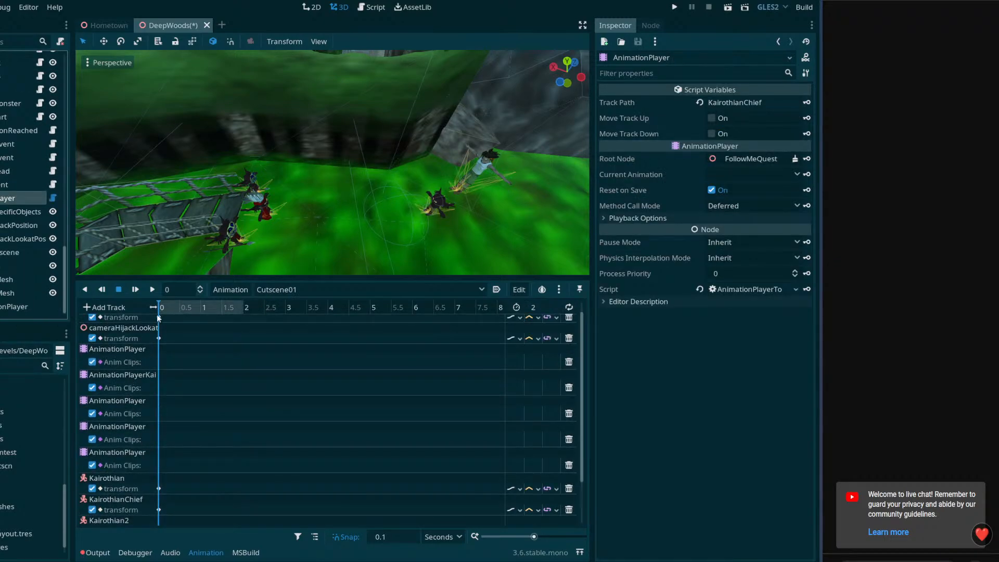
left_click_drag(153, 307, 180, 308)
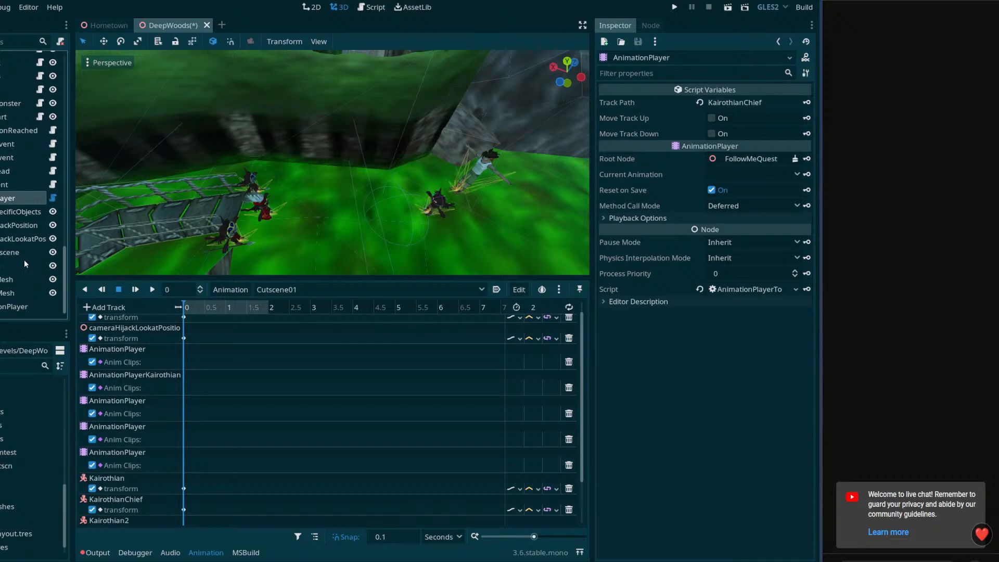
Rename the AnimationPlayer node under KairothianChief to AnimationPlayerChief
scroll(24, 260, "up", 5)
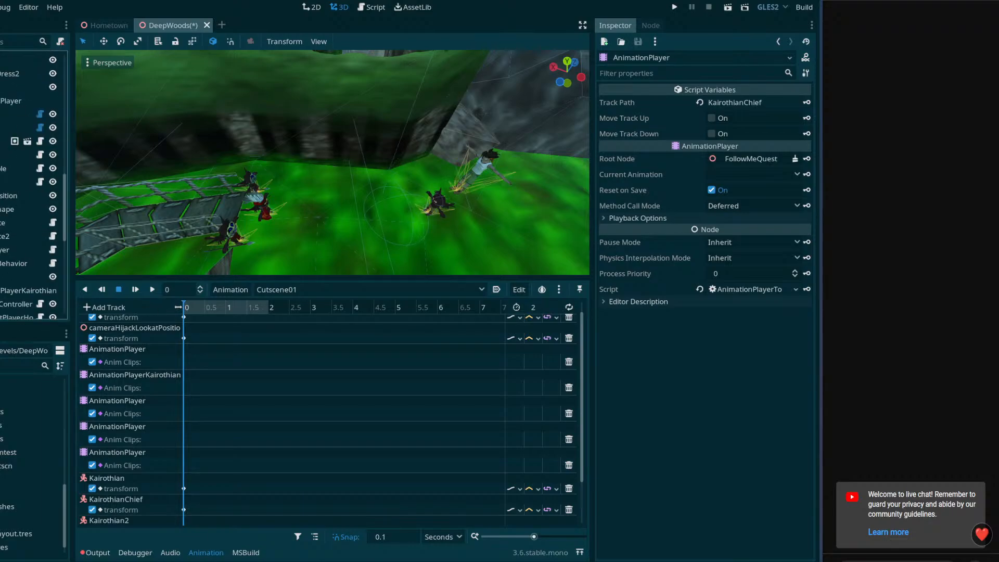
scroll(32, 182, "up", 6)
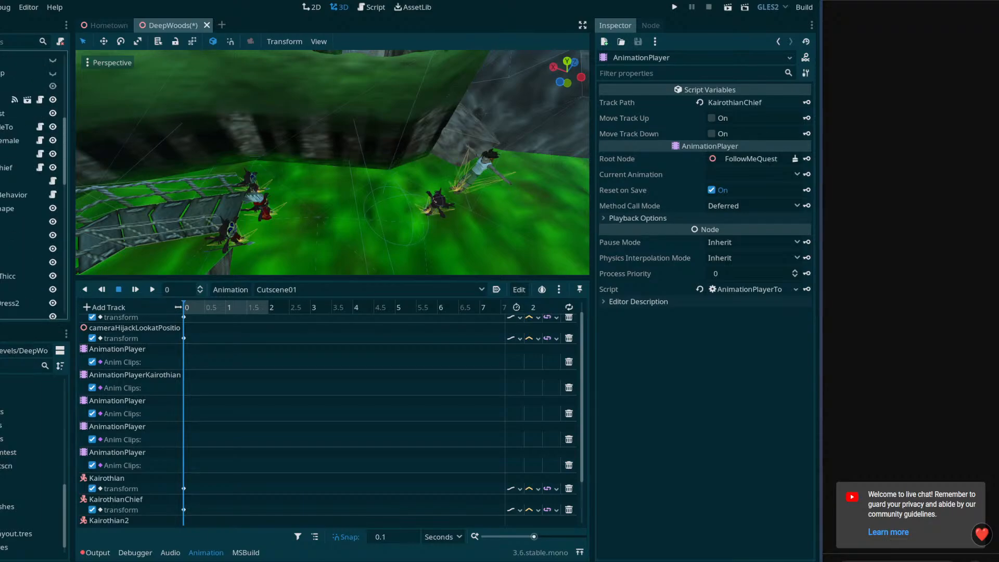
scroll(31, 183, "down", 3)
left_click(11, 266)
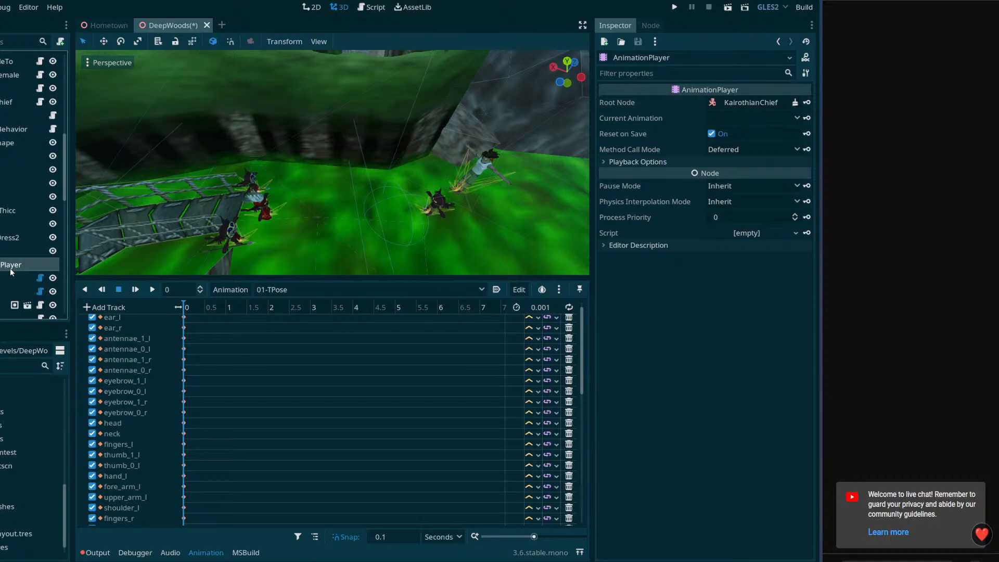
left_click(29, 265)
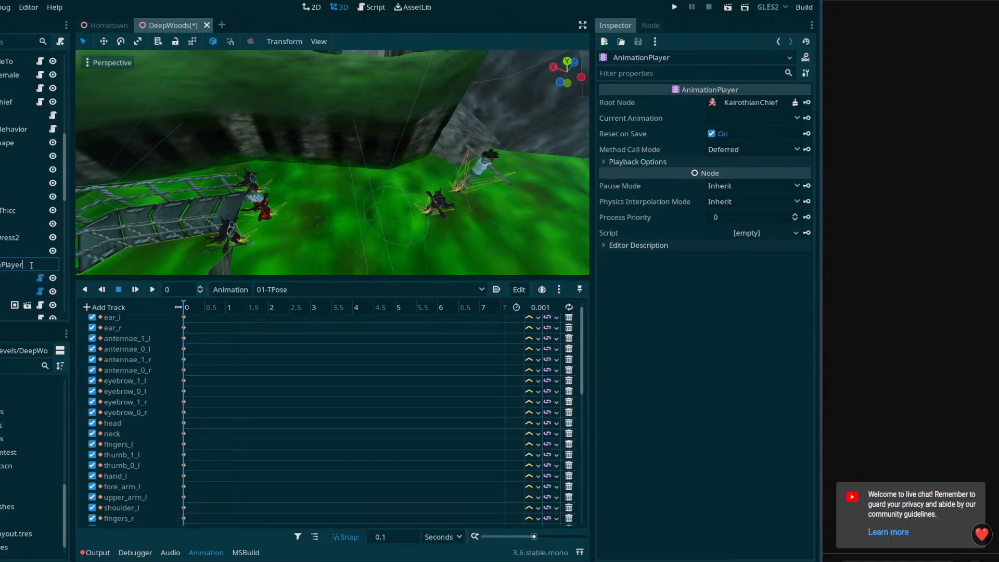
type("Chief")
key("Return")
Collapse the KairothianChief branch and rename the AnimationPlayer node under Kairothian2 to AnimationPlayerKairothian2
scroll(30, 185, "up", 1)
left_click(0, 136)
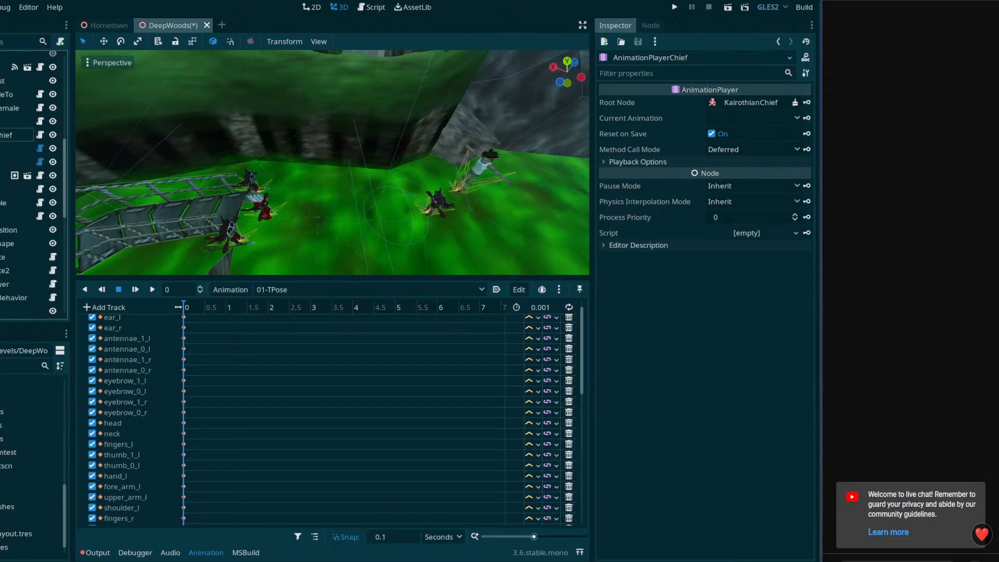
left_click(0, 122)
left_click(31, 189)
left_click(33, 189)
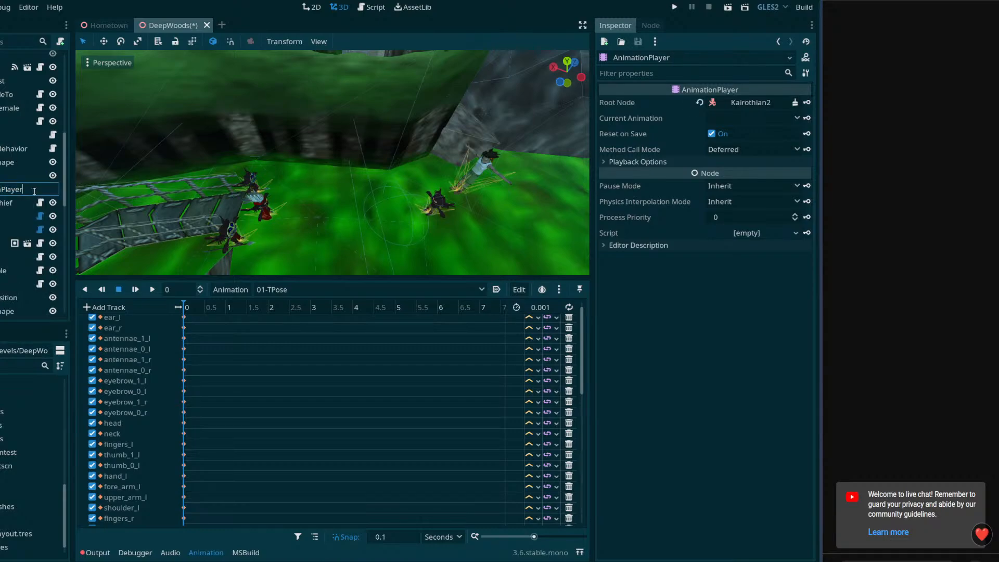
type("Kairothian2")
key("Return")
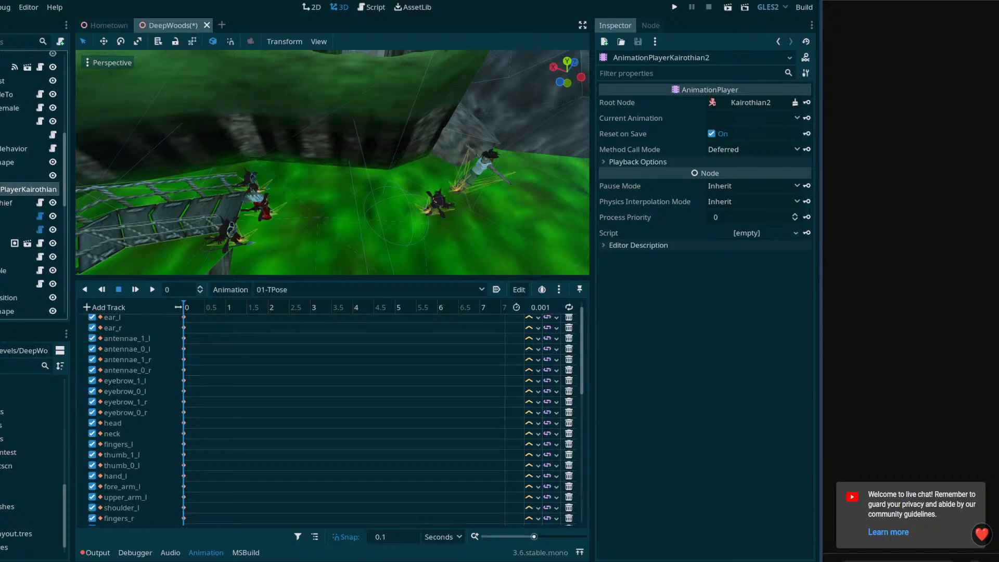
Rename the AnimationPlayer node under KairothianFemale to AnimationPlayerKairothianFemale and save the scene
left_click(1, 121)
left_click(1, 107)
scroll(20, 179, "down", 7)
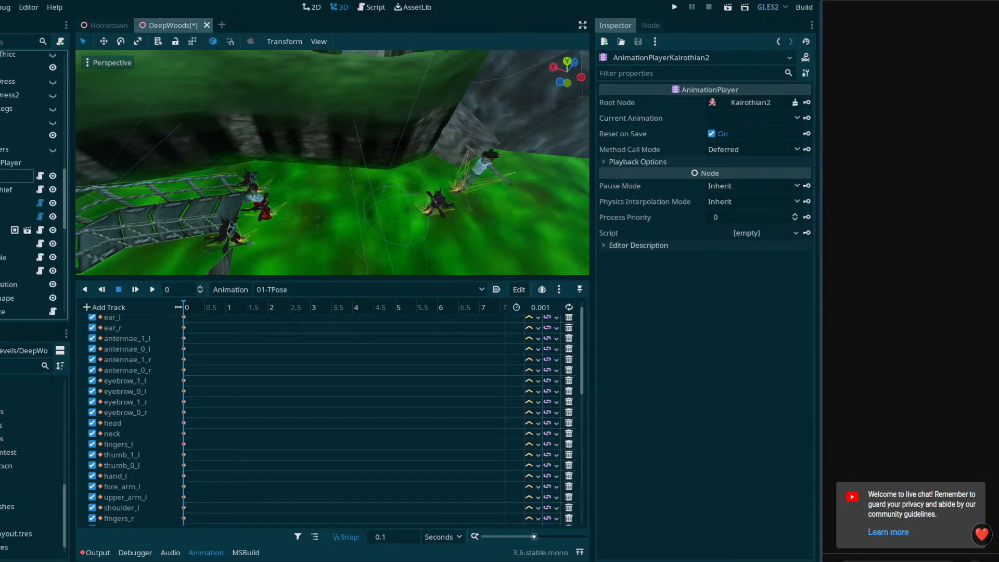
scroll(26, 194, "up", 3)
double_click(26, 194)
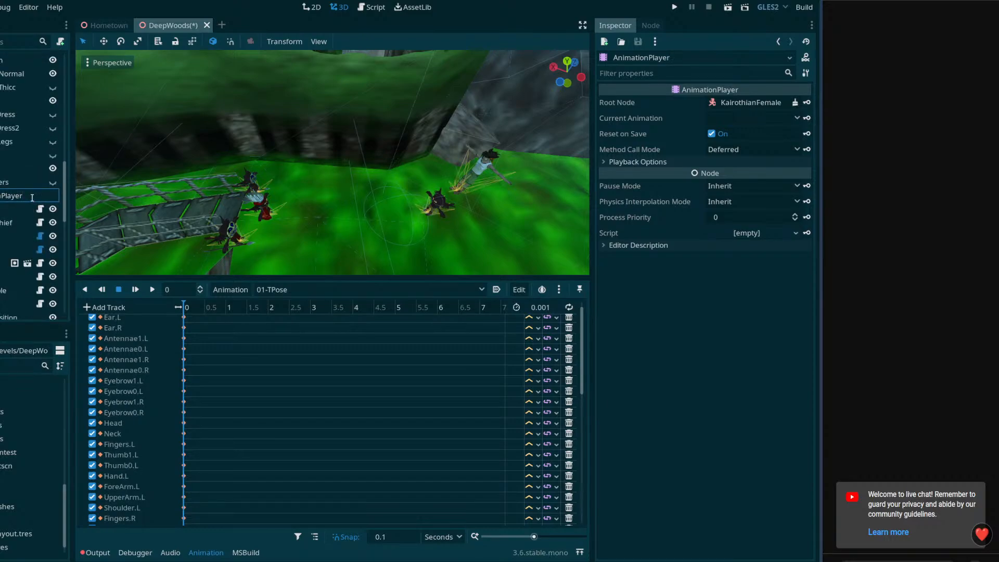
type("KairothianFemale")
key("Return")
key("ctrl+s")
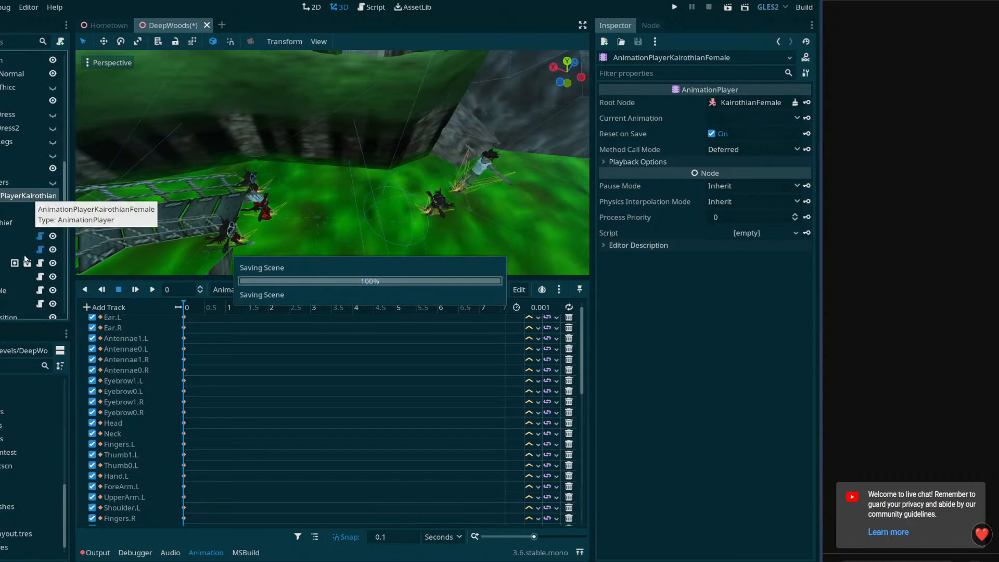
Return to the FollowMeQuest AnimationPlayer's Cutscene01 tracks and widen the name column further to fit the longer player names
scroll(15, 241, "down", 10)
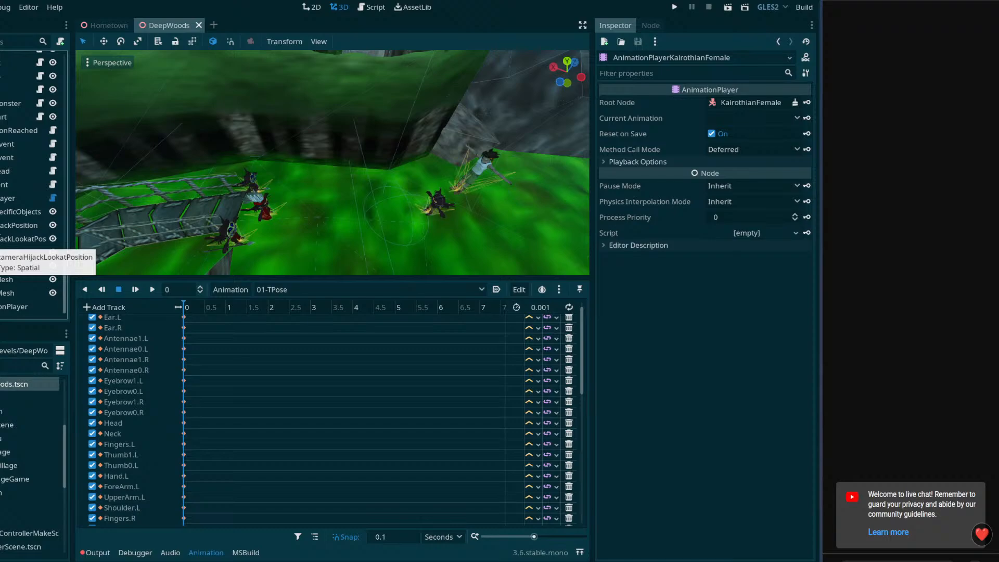
scroll(27, 261, "up", 2)
left_click(20, 231)
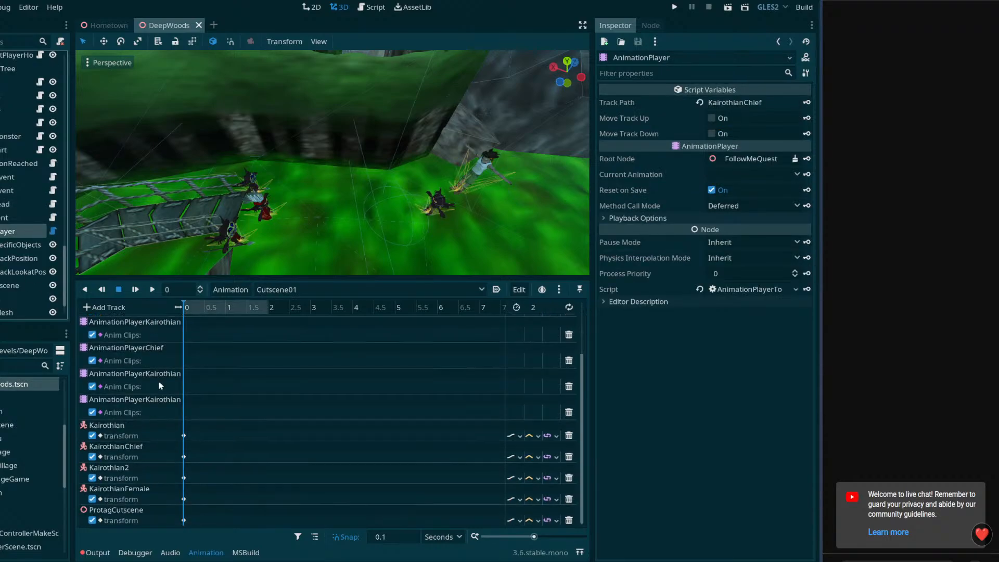
scroll(182, 348, "down", 3)
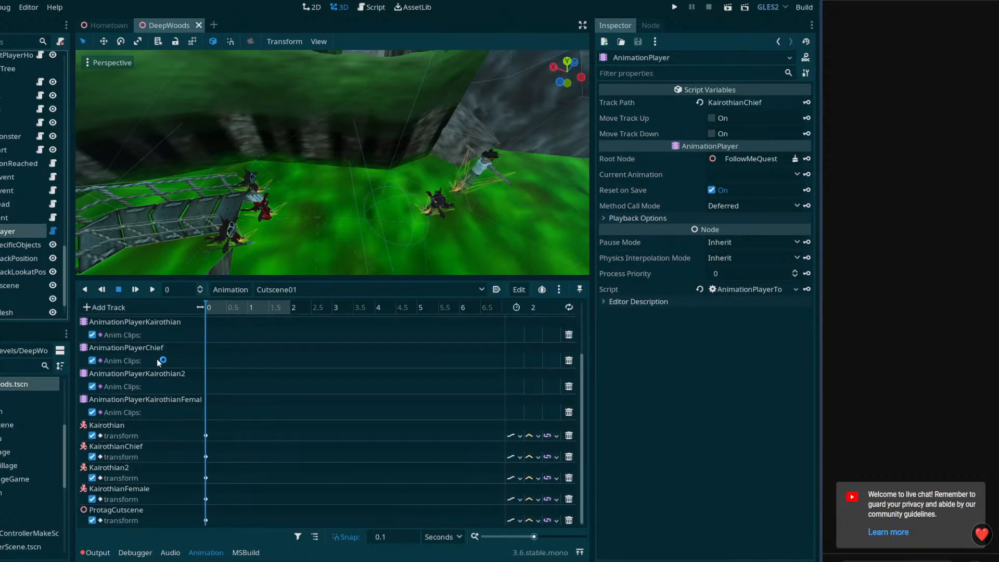
scroll(159, 363, "up", 2)
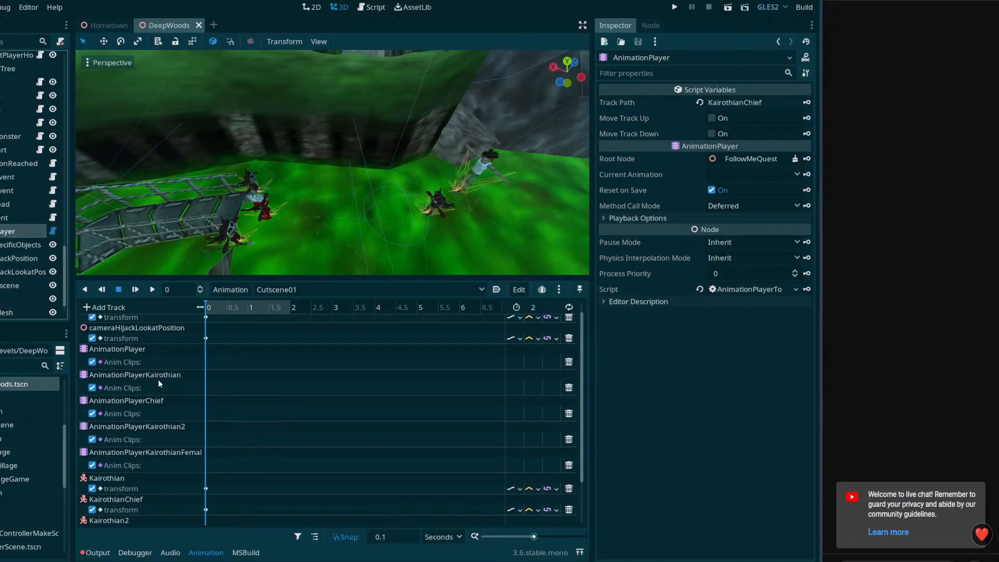
Rename the AnimationPlayer node rooted at the cutscene-specific objects to AnimationPlayerProtag and save the scene
scroll(32, 208, "down", 2)
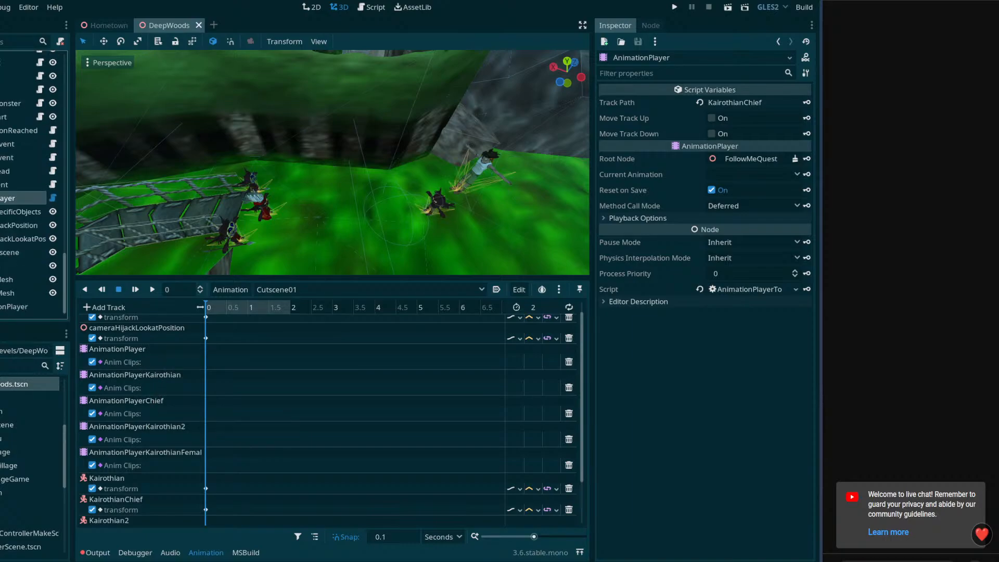
left_click(32, 308)
left_click(34, 308)
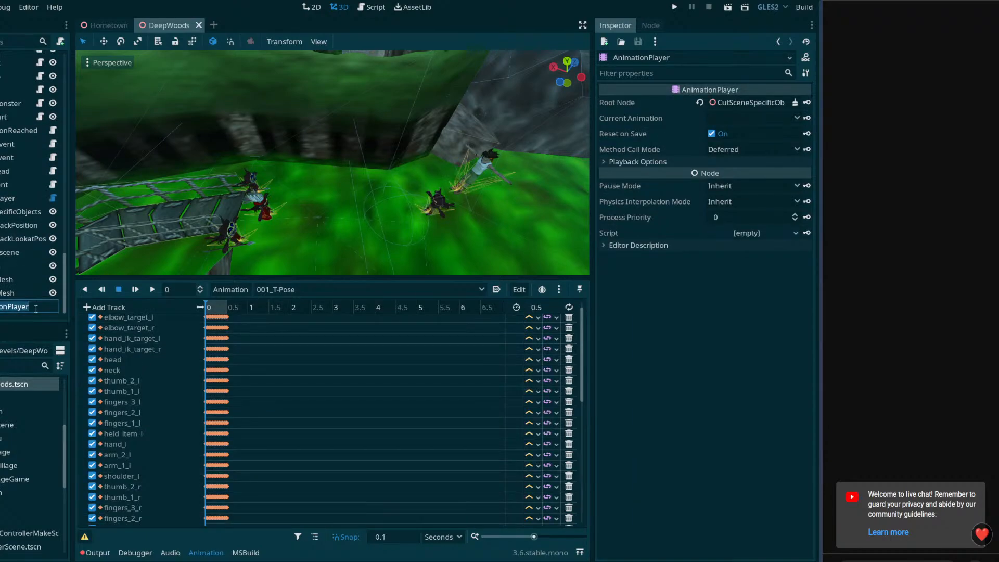
left_click(40, 308)
type("Protag")
key("Return")
key("ctrl+s")
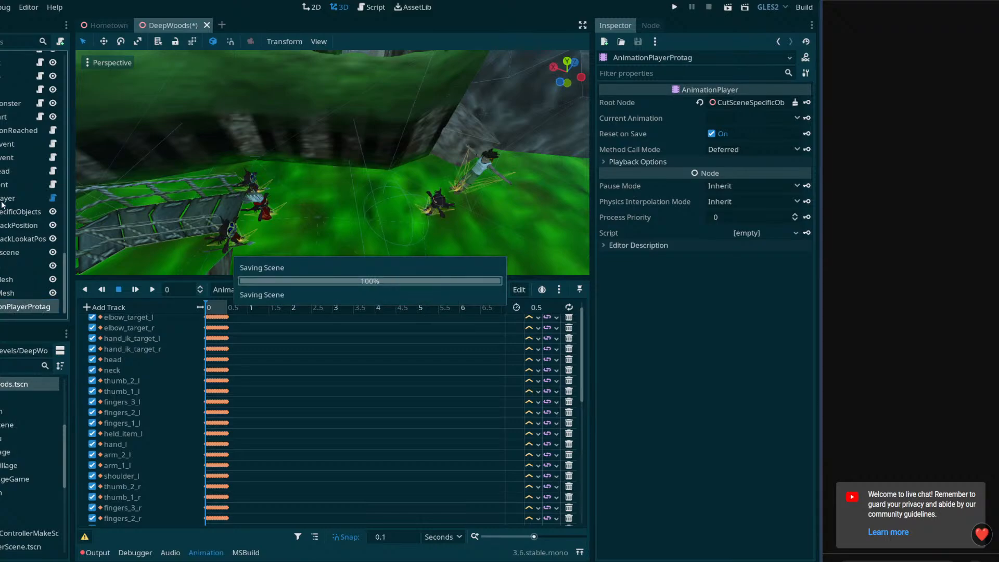
Reopen the Cutscene01 tracks of the FollowMeQuest AnimationPlayer and display them as a plain list instead of grouped by node
left_click(2, 200)
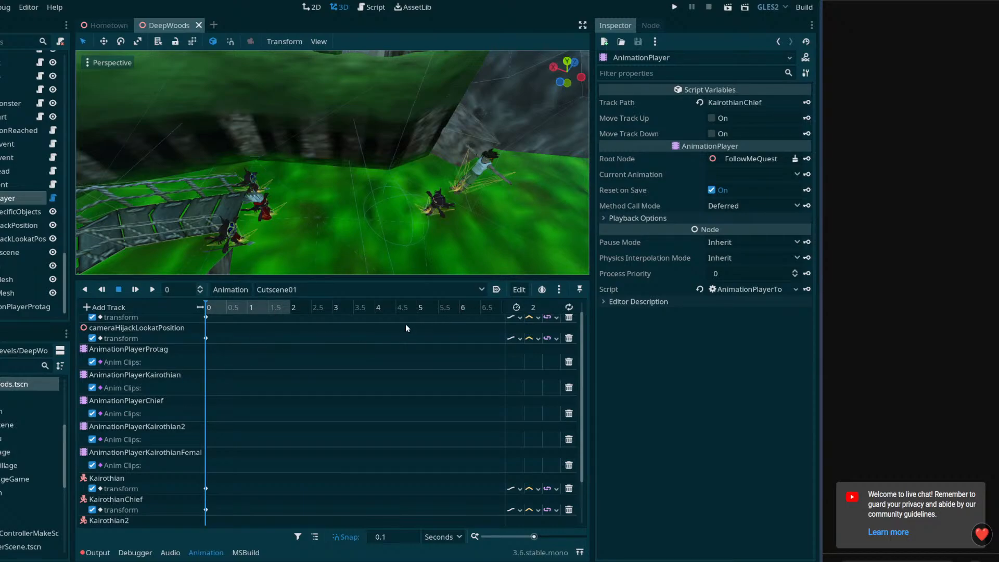
scroll(182, 376, "down", 1)
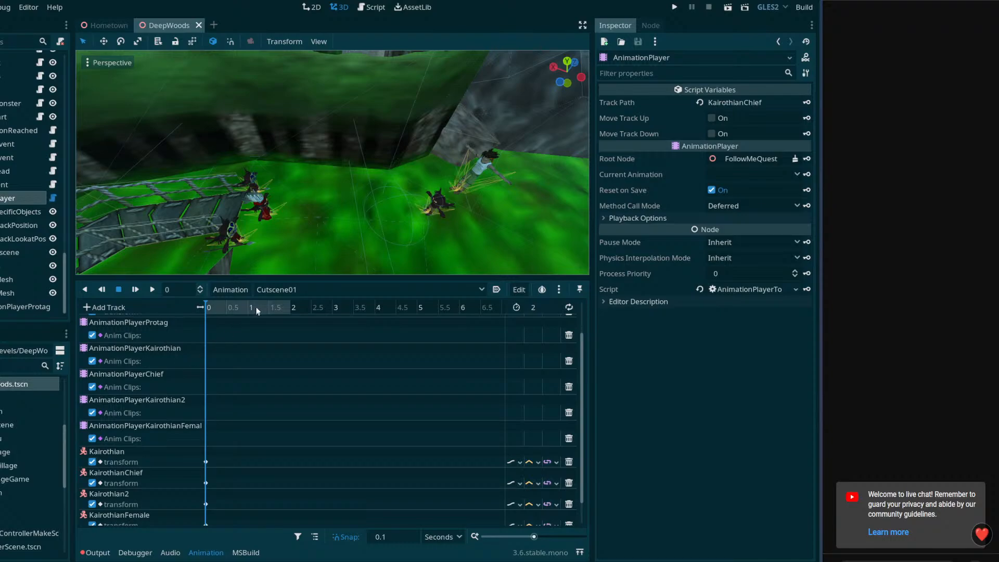
scroll(388, 414, "up", 2)
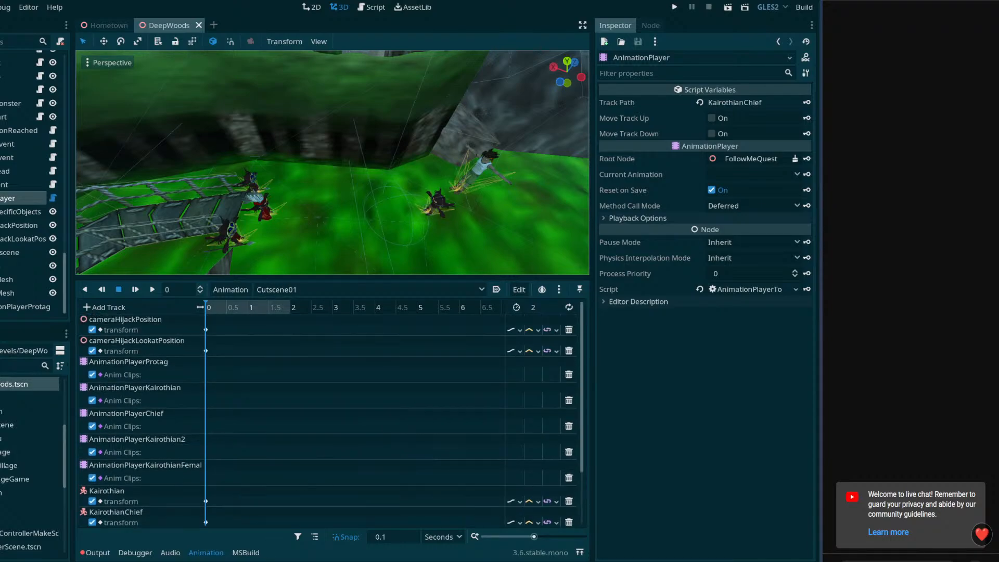
left_click(246, 554)
left_click(206, 554)
left_click(315, 538)
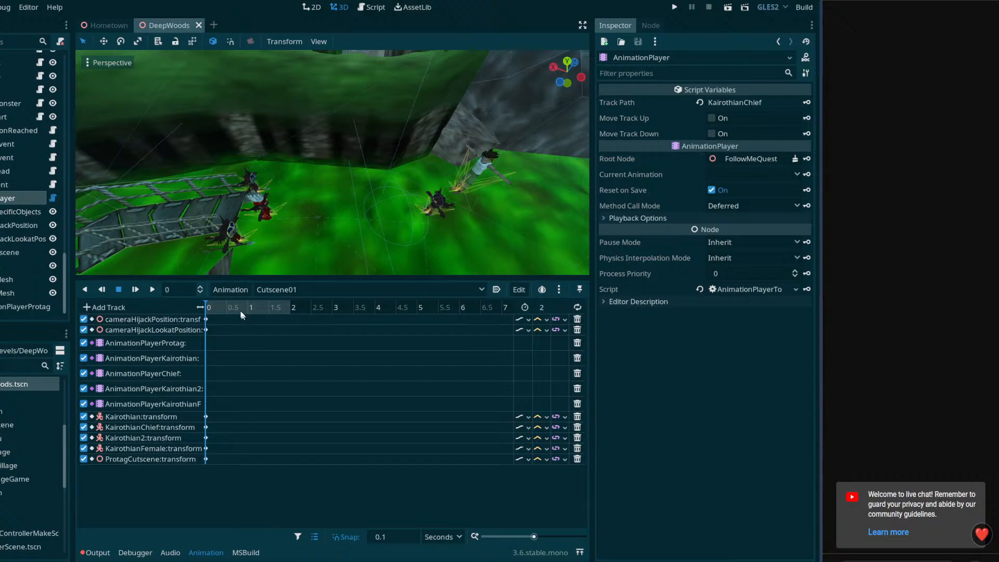
Shrink the animation panel to enlarge the 3D viewport and save the scene
left_click_drag(256, 279, 257, 340)
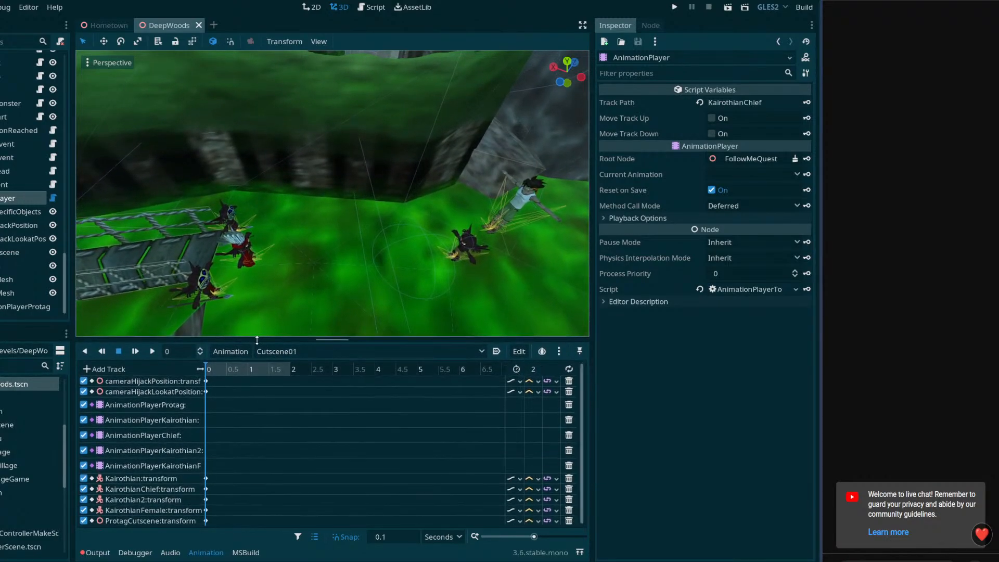
middle_click_drag(328, 273, 445, 266)
key("ctrl+s")
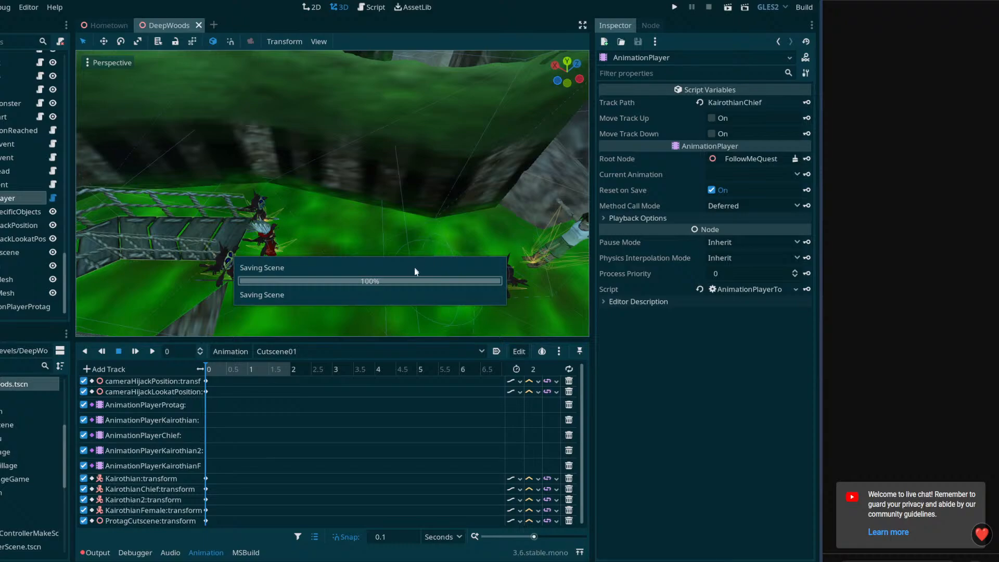
right_click_drag(432, 257, 439, 198)
Set the length of the Cutscene01 animation to 10 seconds and save the scene
left_click(189, 386)
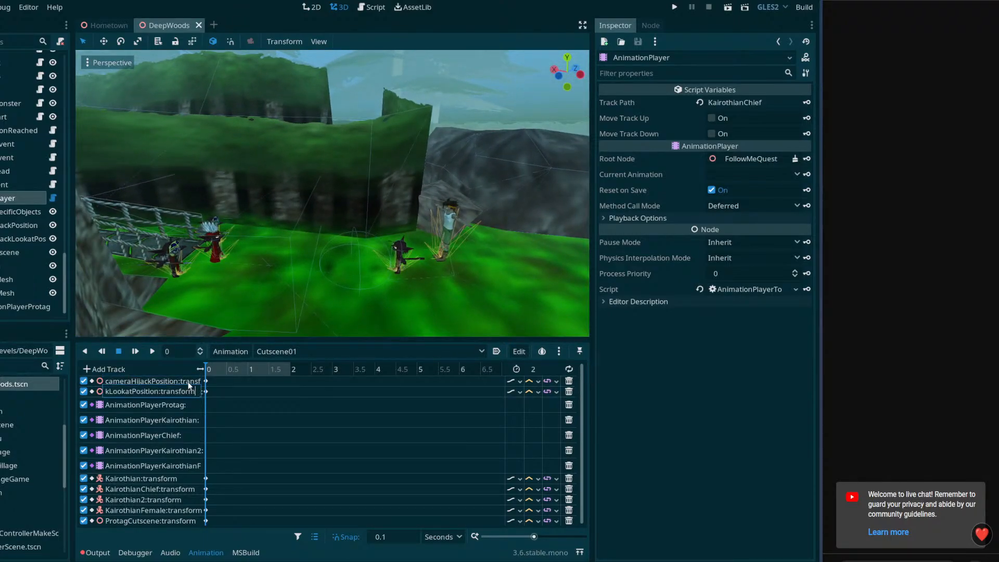
left_click(13, 225)
right_click_drag(333, 224, 371, 260)
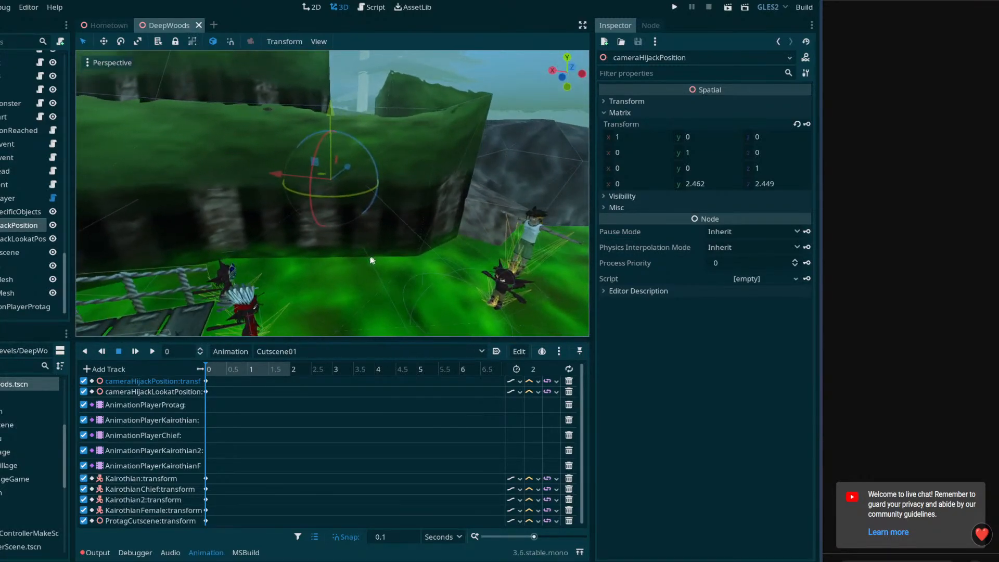
left_click(26, 239)
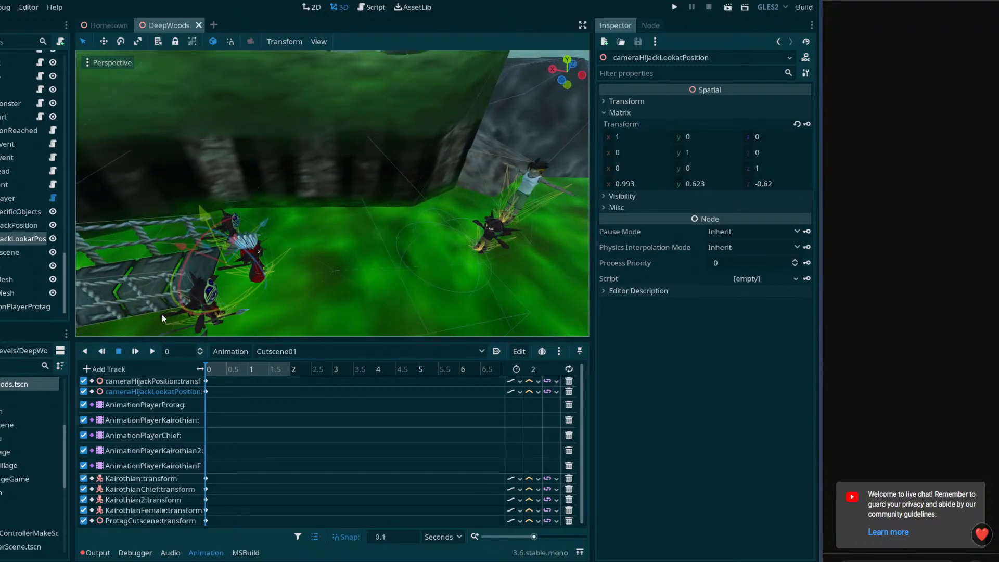
left_click(546, 369)
type("10")
key("Return")
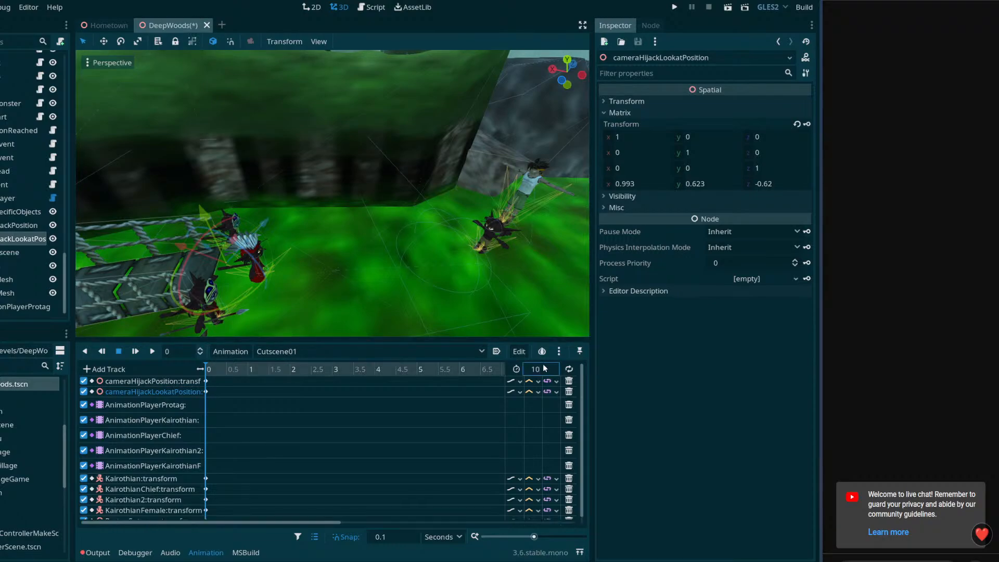
key("ctrl+s")
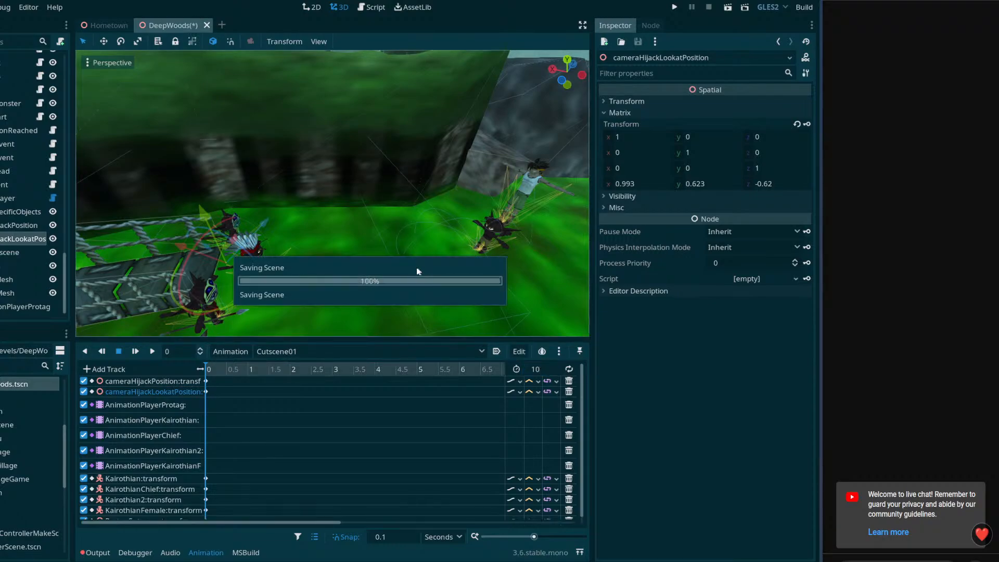
Select cameraHijackPosition and place the Cutscene01 playhead at 10 seconds, with the whole timeline in view
left_click(8, 227)
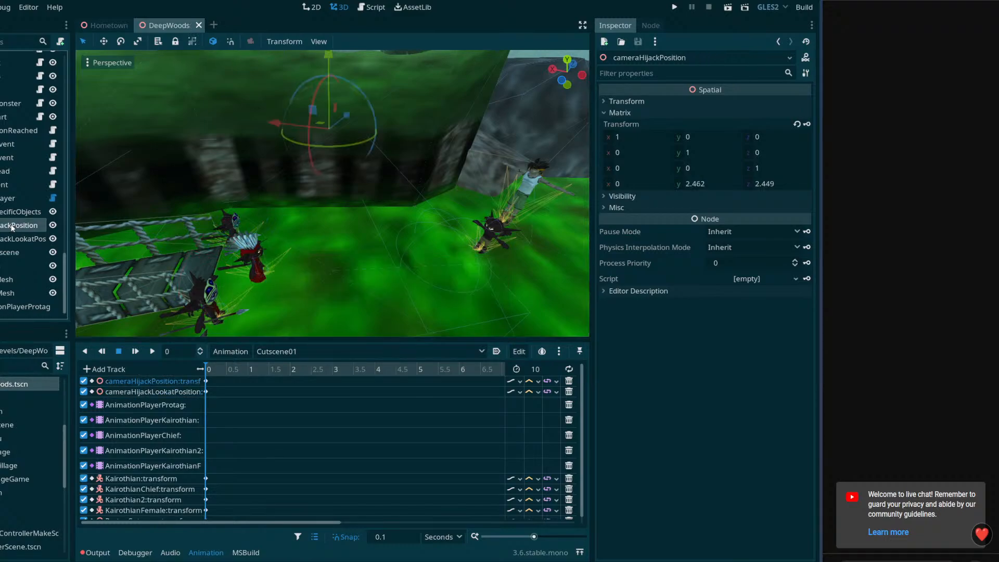
right_click_drag(264, 213, 81, 257)
scroll(449, 396, "down", 1)
scroll(450, 411, "right", 5)
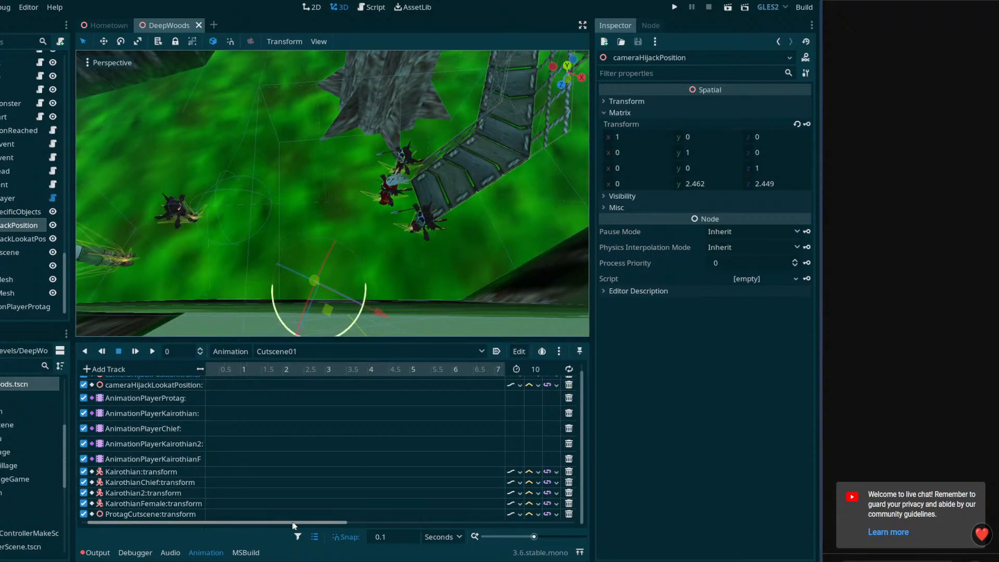
scroll(417, 412, "down", 2, "ctrl")
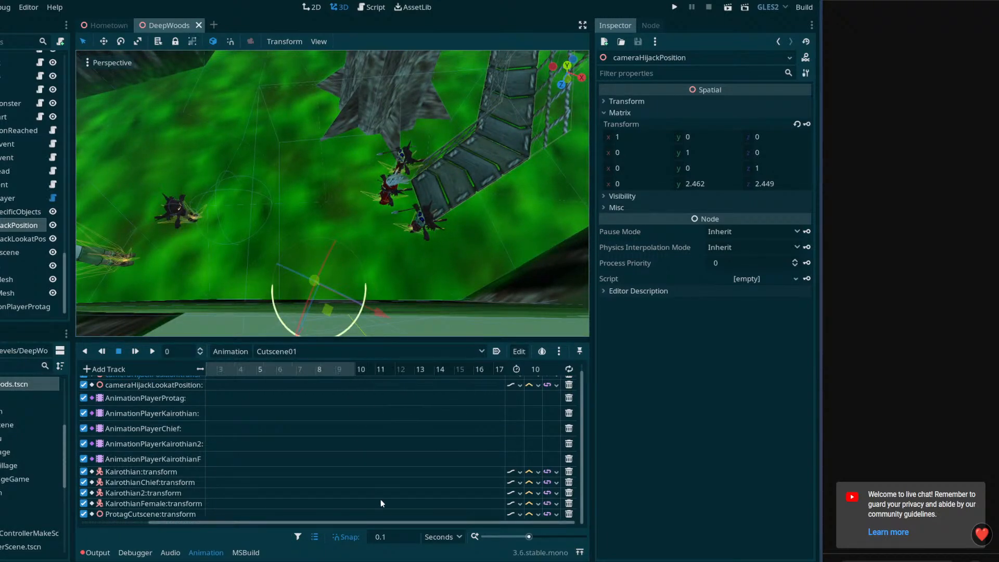
left_click_drag(385, 523, 302, 521)
left_click(402, 370)
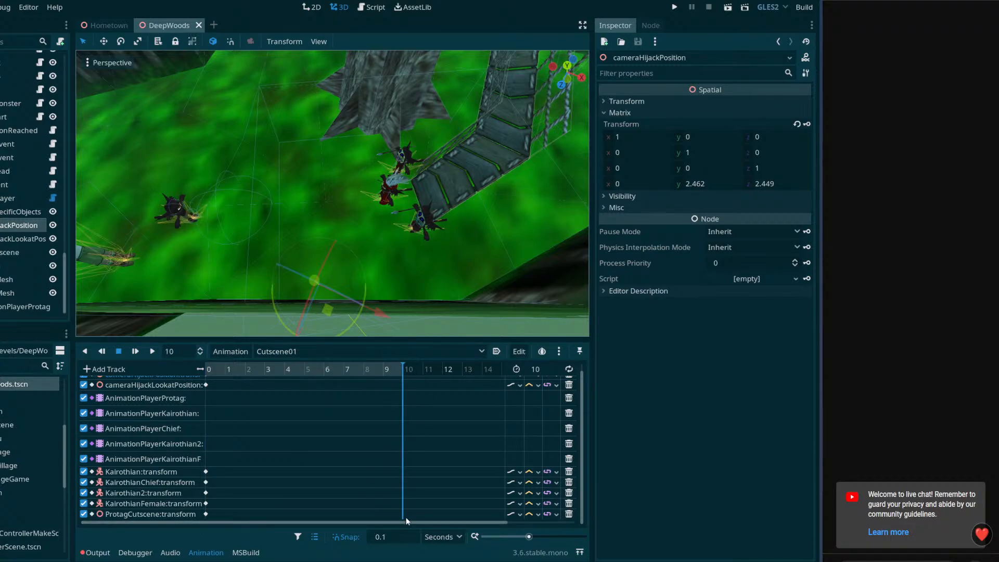
Move cameraHijackPosition to about x 1.3, y 0.78, z 1.22, key its transform at 10 seconds, and scrub the animation
mouse_move(282, 261)
middle_mouse_down()
mouse_move(285, 201)
mouse_move(284, 270)
middle_mouse_up()
left_click_drag(333, 297, 449, 242)
middle_click_drag(448, 242, 333, 177)
key("s")
right_click_drag(335, 141, 334, 136)
left_click_drag(282, 117, 280, 223)
middle_click_drag(281, 223, 399, 228)
left_click_drag(374, 219, 347, 197)
left_click_drag(441, 214, 417, 214)
middle_click_drag(423, 231, 416, 215)
left_click_drag(390, 144, 392, 95)
key("w")
right_click_drag(392, 95, 536, 140)
key("s")
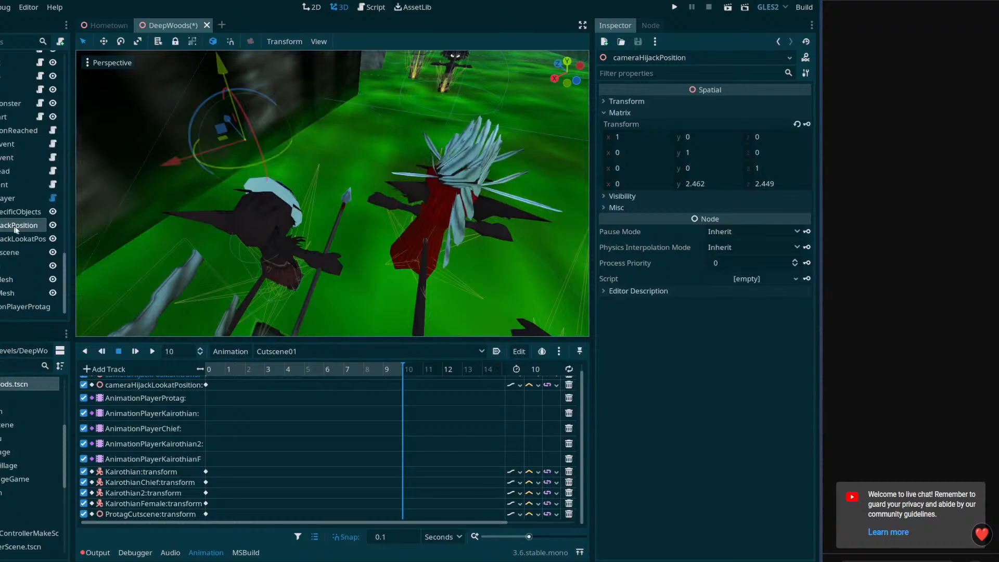
left_click(807, 125)
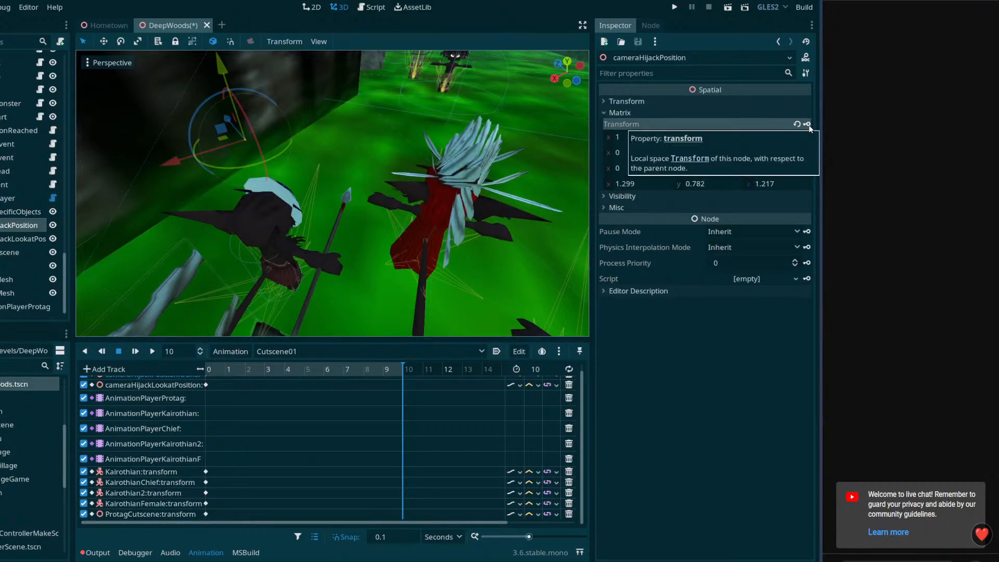
scroll(346, 431, "up", 1)
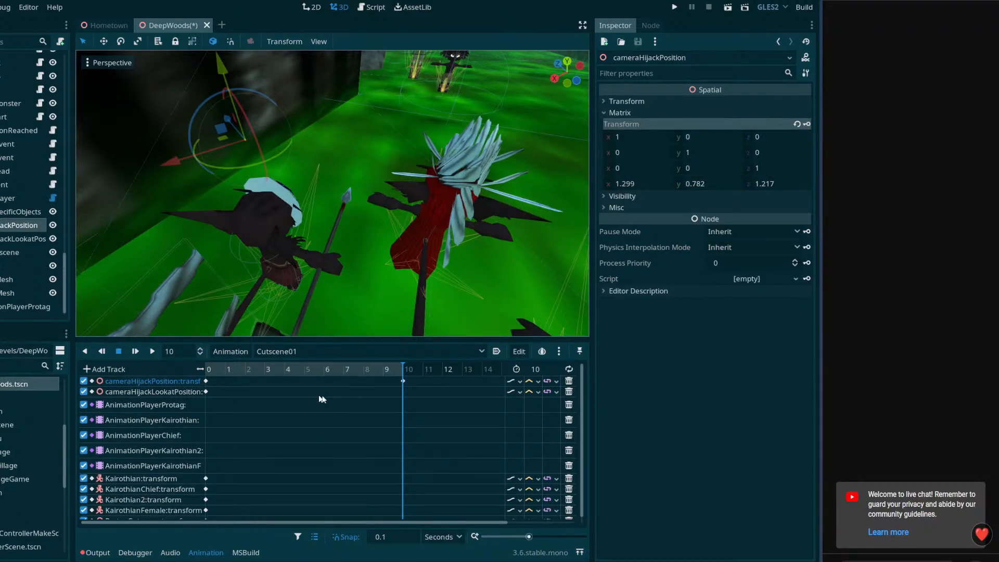
left_click_drag(251, 369, 408, 374)
Move cameraHijackLookatPosition to about x -1.79, y 0.88, z 0.86, key its transform at 10 seconds, and scrub back to 0
left_click(12, 242)
right_click_drag(219, 209, 304, 224)
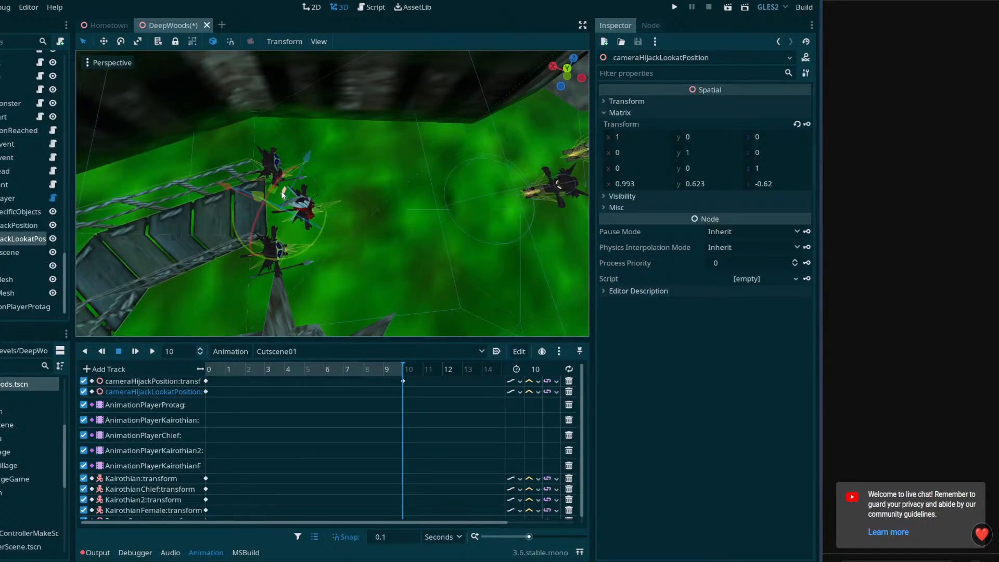
left_click_drag(278, 189, 427, 180)
right_click_drag(427, 180, 329, 155)
left_click_drag(329, 154, 333, 137)
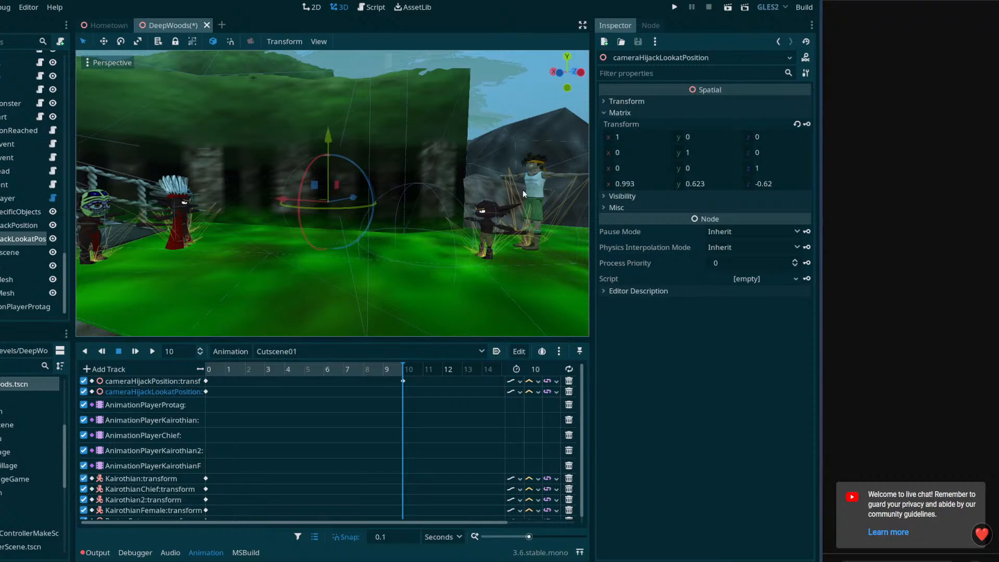
right_click_drag(338, 149, 442, 164)
left_click(806, 124)
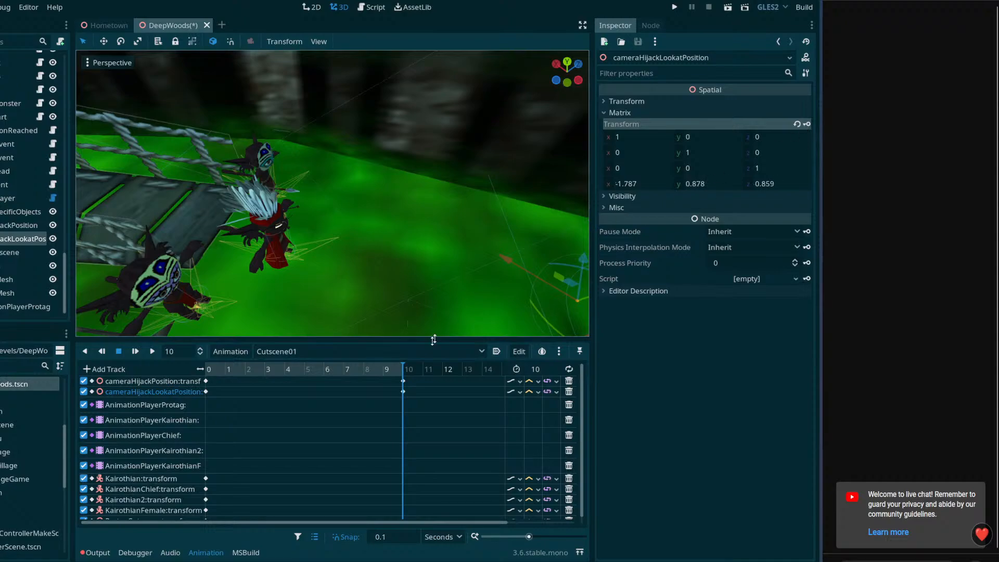
left_click_drag(389, 373, 186, 383)
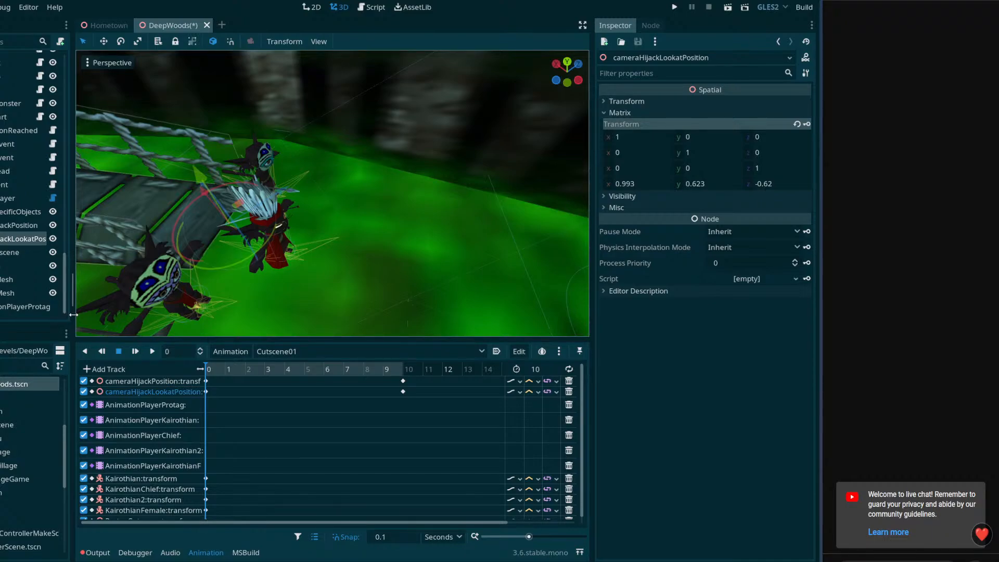
Try deleting the cameraHijackLookatPosition node and saving the scene, and undo the deletion
left_click(4, 228)
left_click(4, 251)
left_click(3, 241)
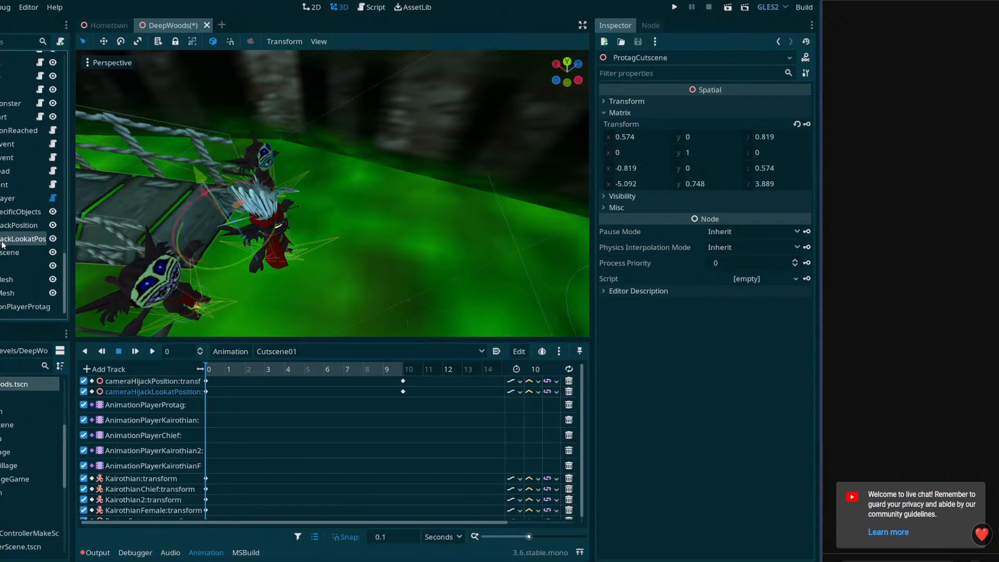
key("Delete")
left_click(335, 289)
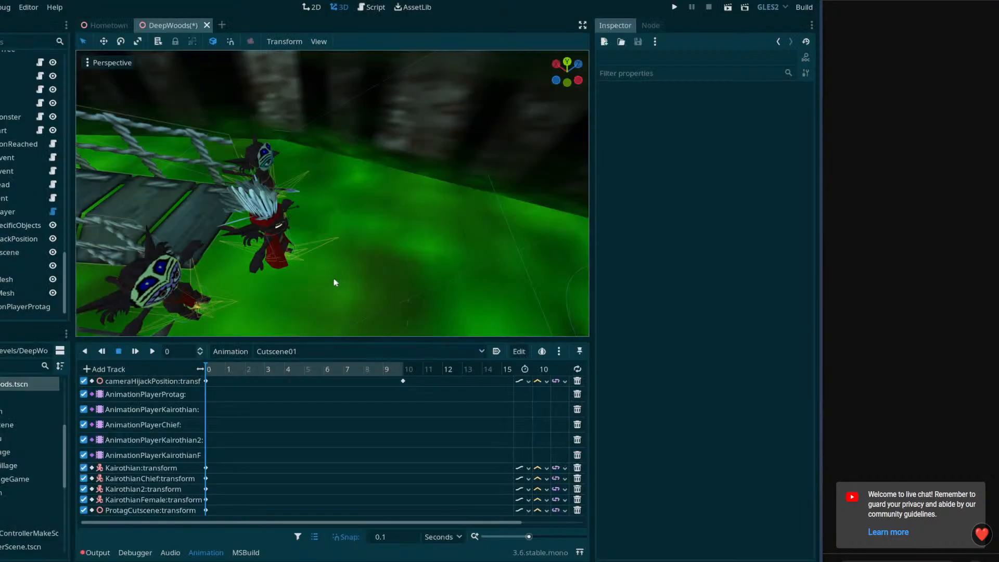
key("ctrl+s")
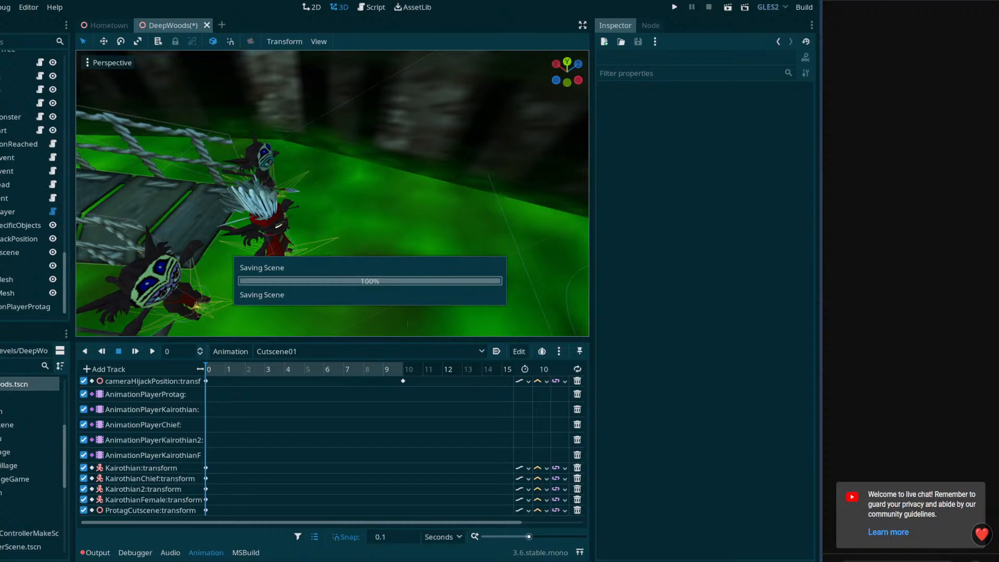
left_click(10, 241)
key("ctrl+z")
Make cameraHijackLookatPosition a child of cameraHijackPosition, save the scene, and delete its transform track from Cutscene01
left_click_drag(18, 251, 15, 239)
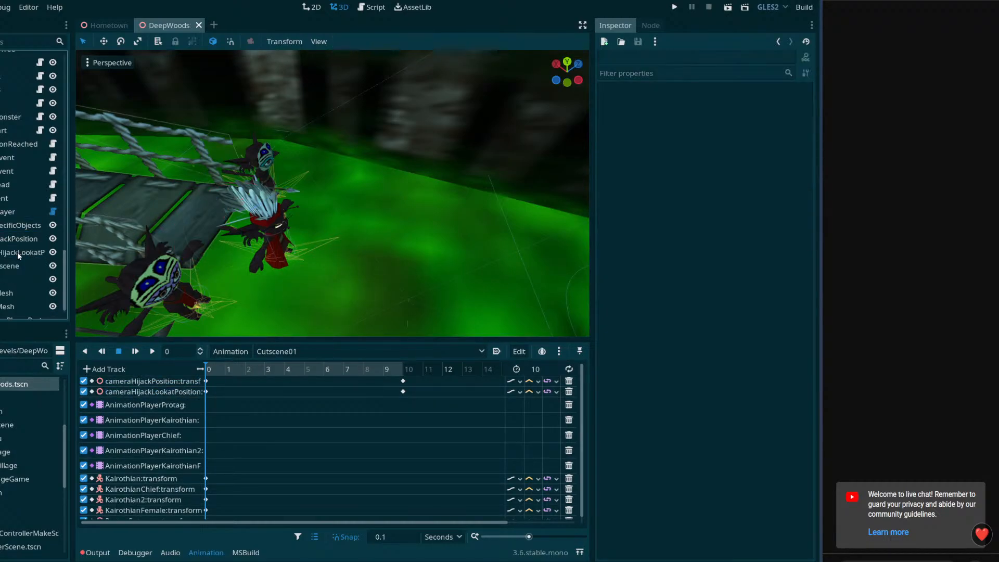
key("ctrl+s")
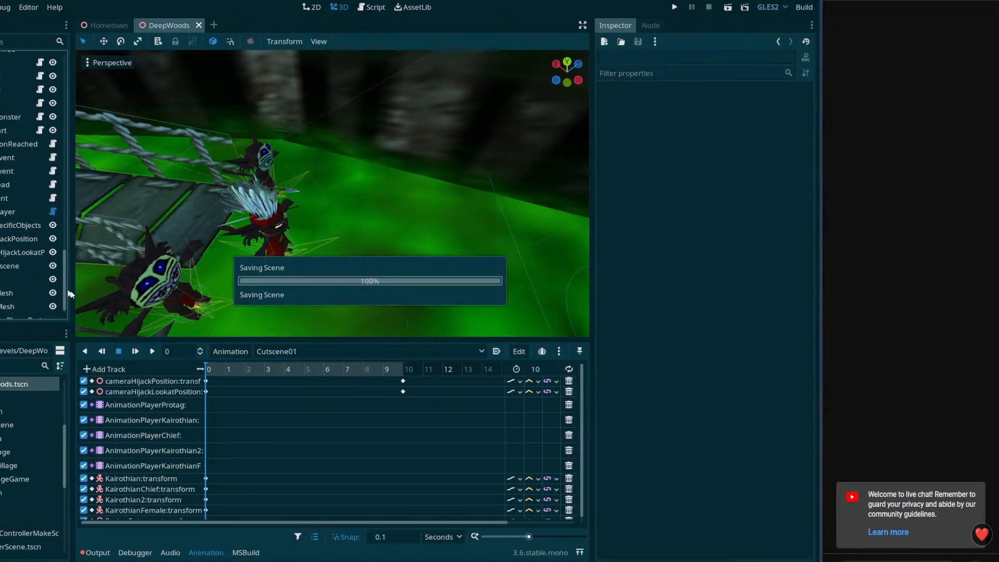
left_click(569, 392)
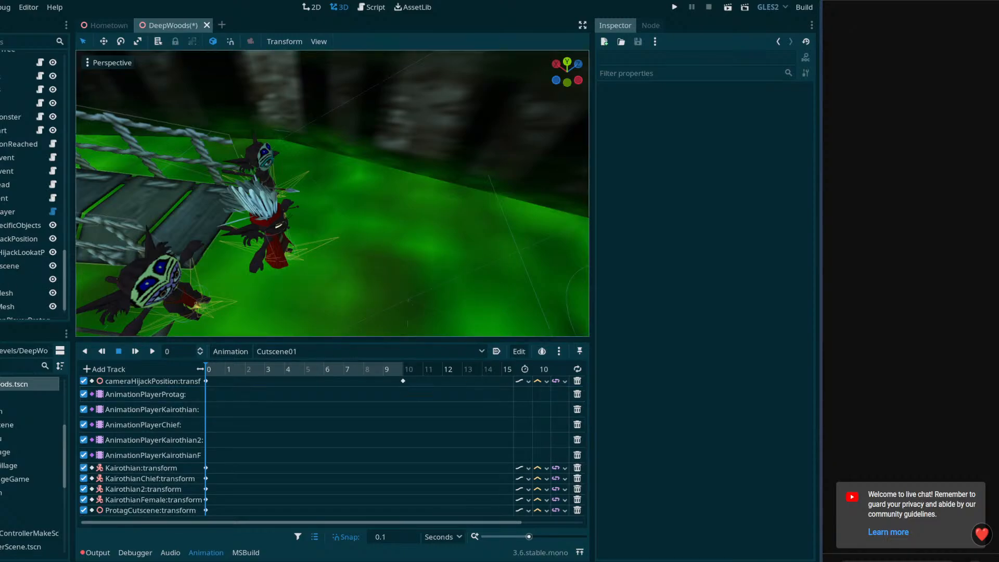
Set the x, y and z position values in cameraHijackLookatPosition's transform matrix to 0
mouse_move(20, 251)
left_mouse_down()
mouse_move(8, 256)
mouse_move(5, 239)
left_mouse_up()
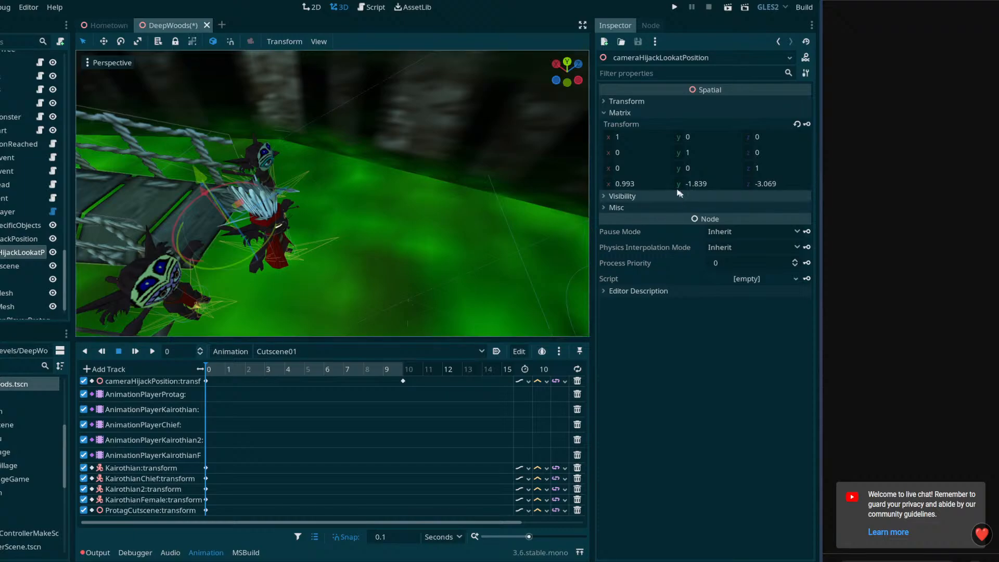
left_click(646, 181)
type("0")
left_click(714, 187)
type("0")
left_click(789, 187)
type("0")
left_click(697, 183)
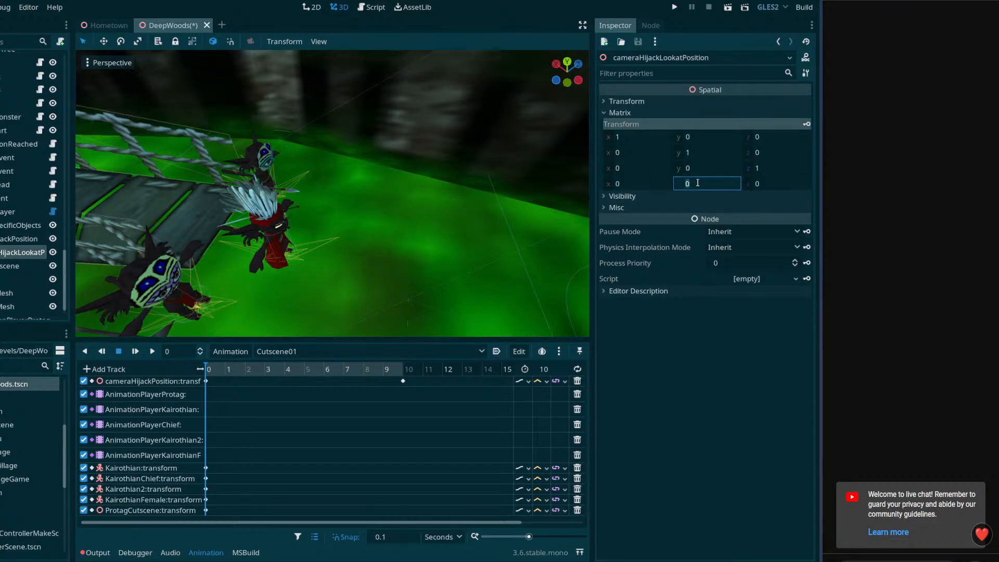
Add a Camera child node to cameraHijackPosition and move it above cameraHijackLookatPosition in the scene tree
right_click(15, 240)
left_click(23, 233)
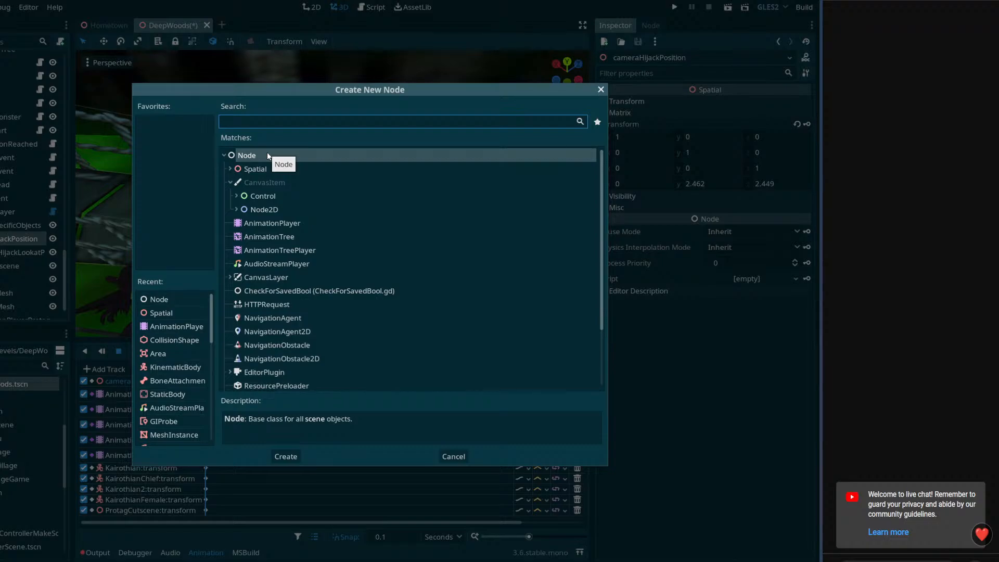
type("camera")
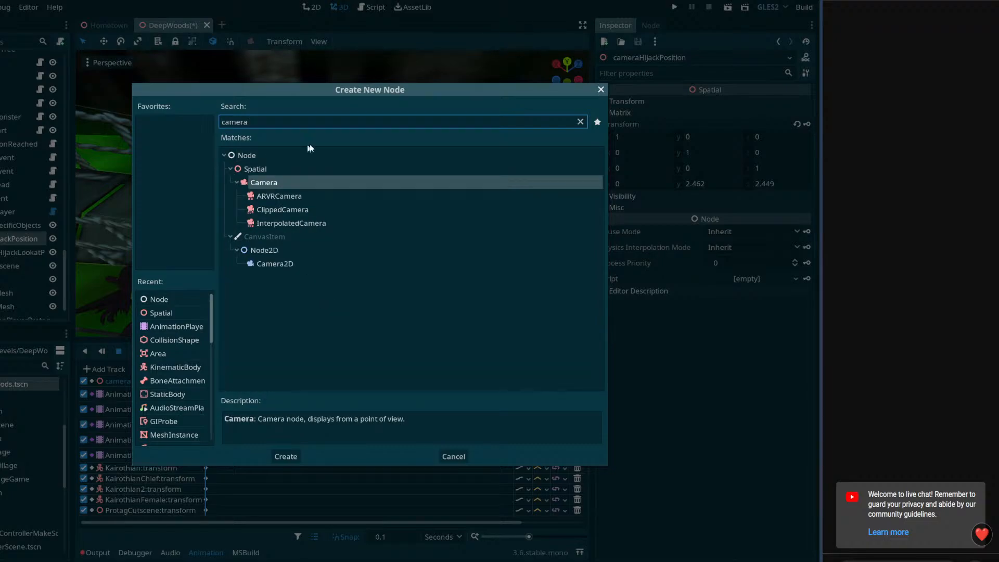
double_click(270, 182)
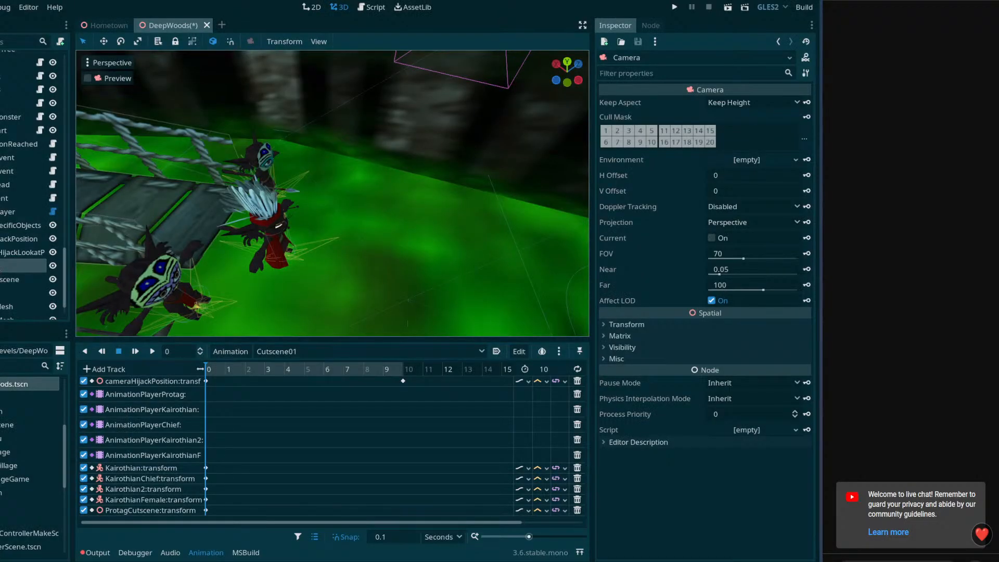
left_click_drag(9, 266, 11, 238)
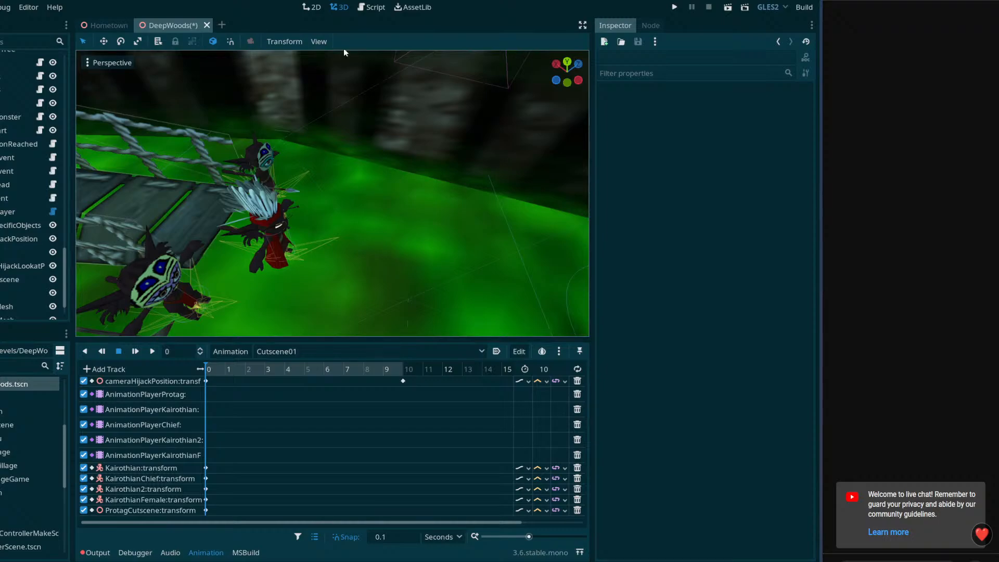
Switch to two side-by-side viewports and turn on the new Camera's preview in the second one
left_click(318, 42)
left_click(342, 82)
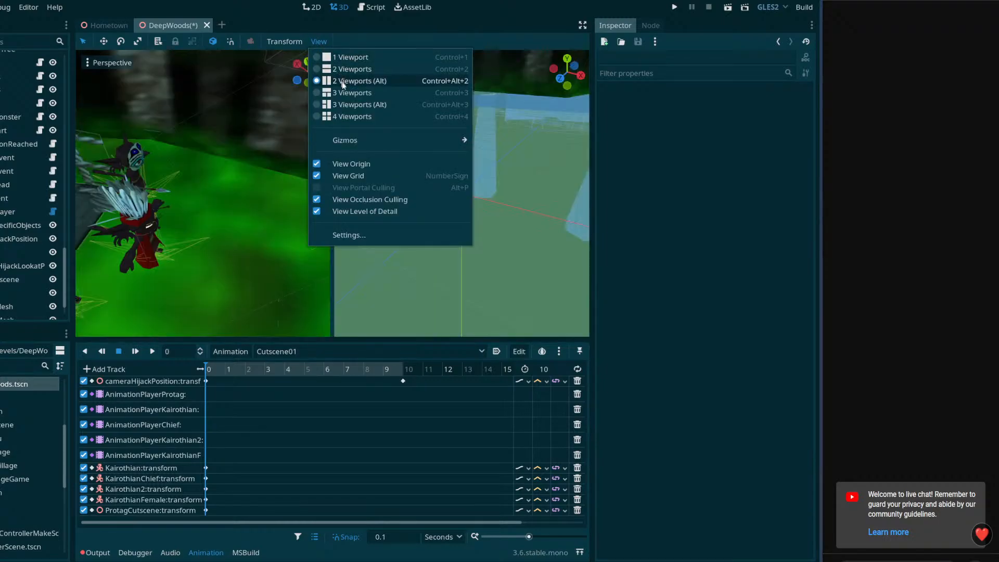
left_click(594, 227)
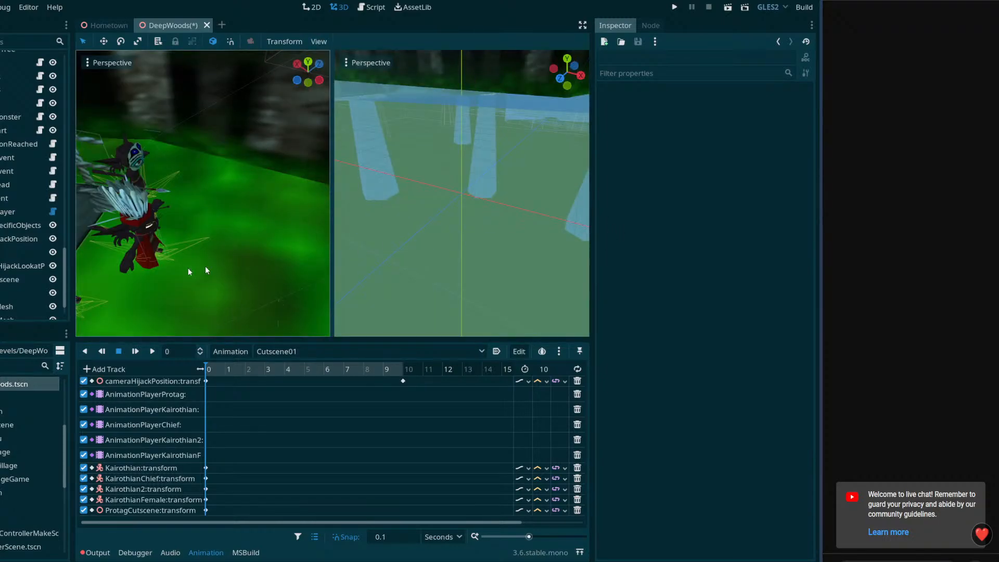
left_click(10, 252)
left_click(346, 78)
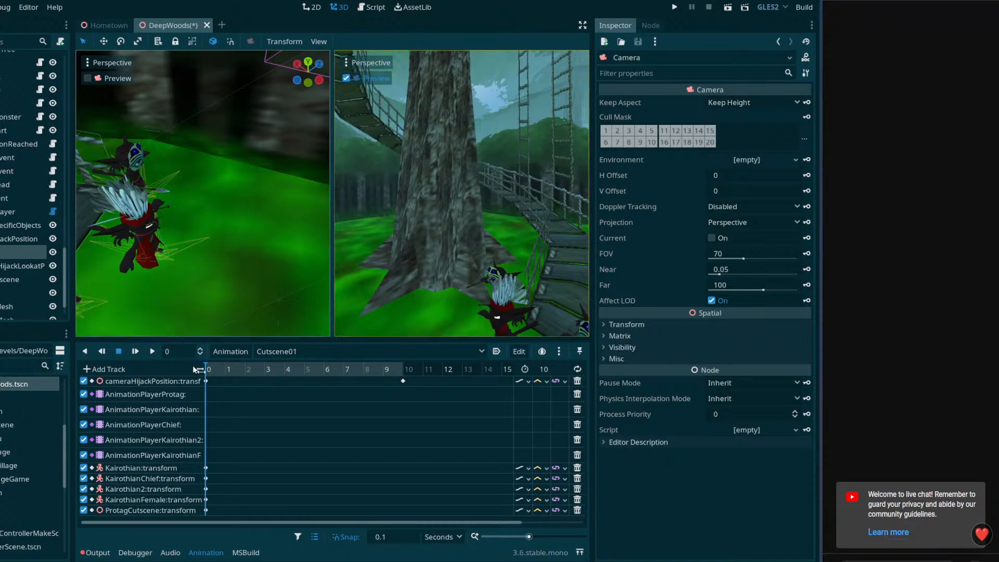
Scrub Cutscene01 back to 0, select cameraHijackPosition, and narrow the scene tree dock to give the viewports more room
left_click_drag(208, 368, 168, 373)
left_click(21, 239)
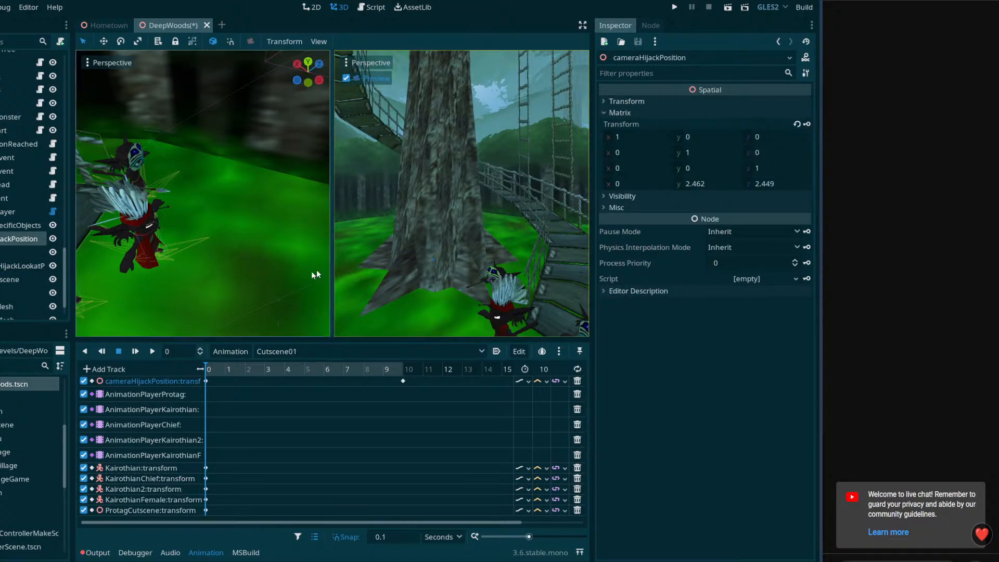
middle_click_drag(264, 241, 264, 262)
scroll(264, 261, "down", 4)
left_click_drag(69, 209, 24, 208)
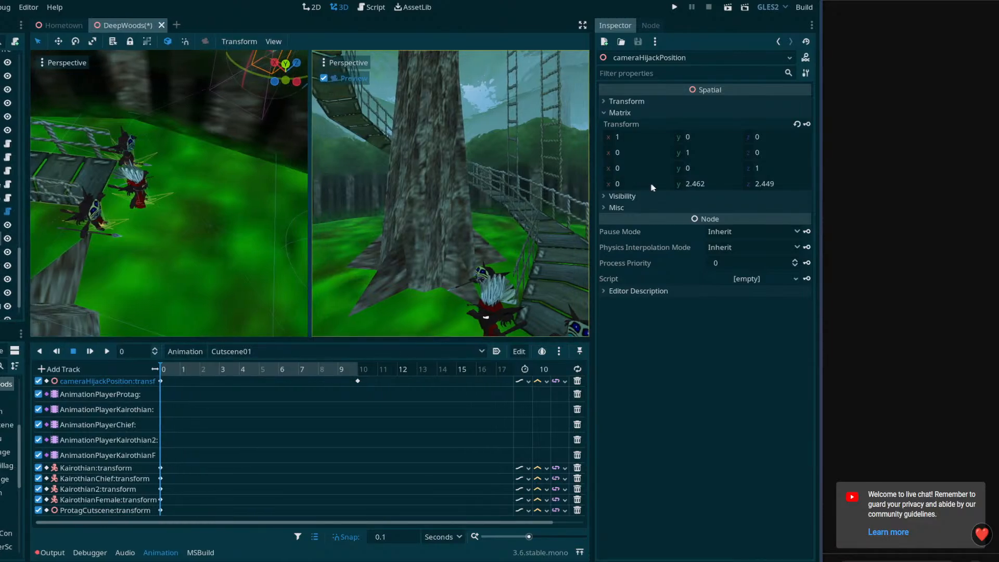
Tilt cameraHijackPosition down about 26 degrees toward the characters by the bridge and key its transform at 0 seconds
left_click_drag(592, 207, 623, 207)
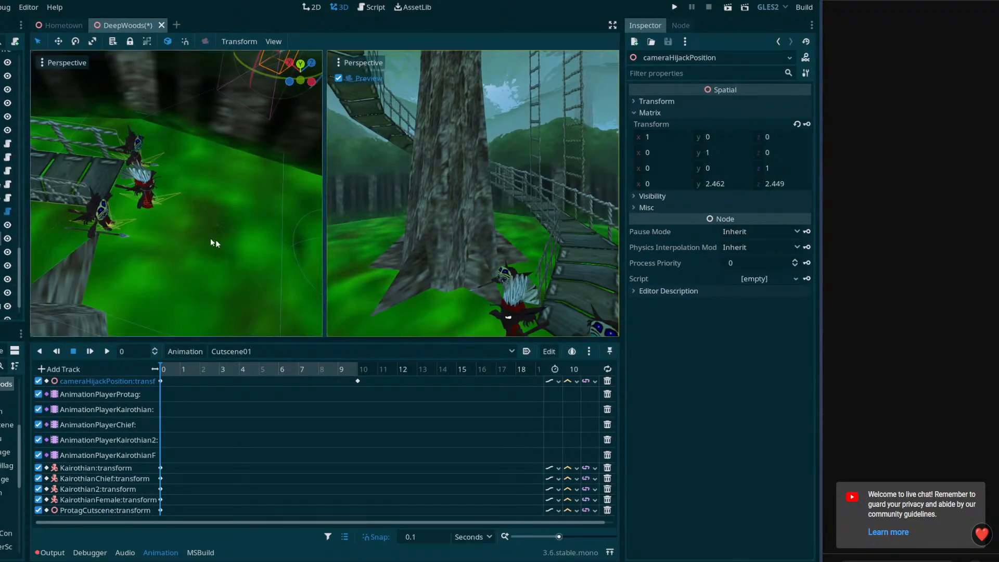
right_click_drag(244, 249, 320, 192)
scroll(220, 234, "down", 4)
right_click_drag(220, 234, 231, 224)
scroll(232, 220, "up", 4)
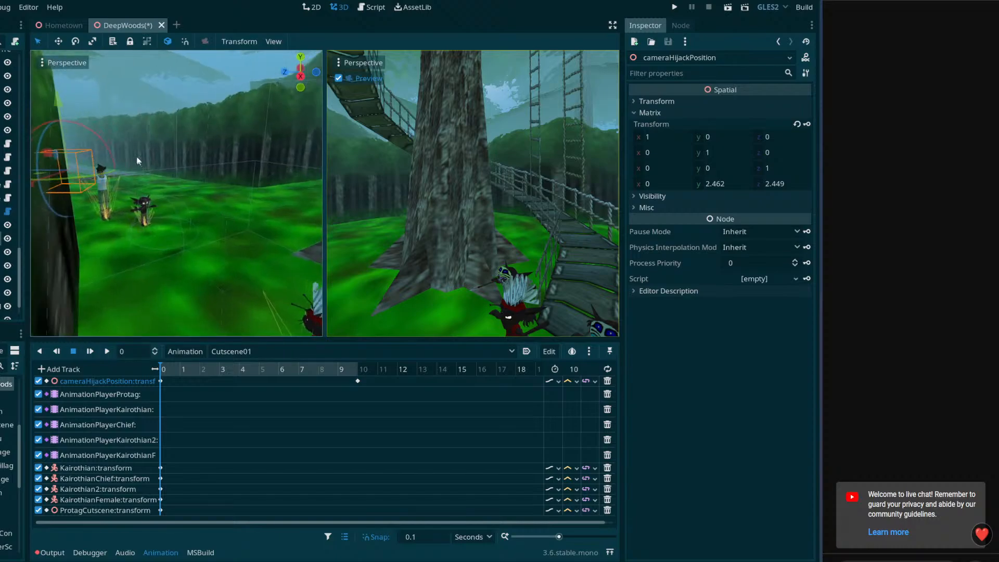
left_click_drag(106, 139, 116, 161)
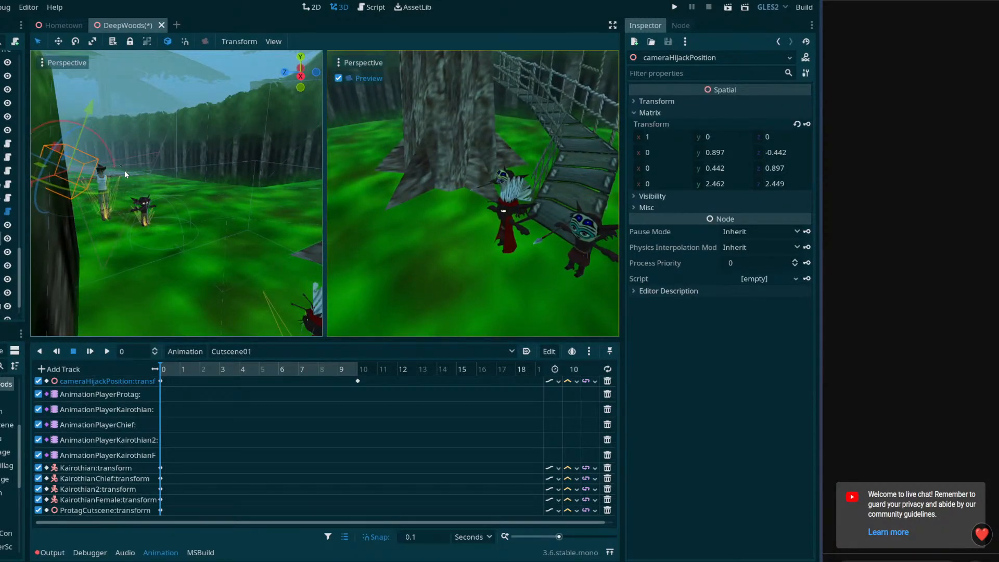
left_click(807, 125)
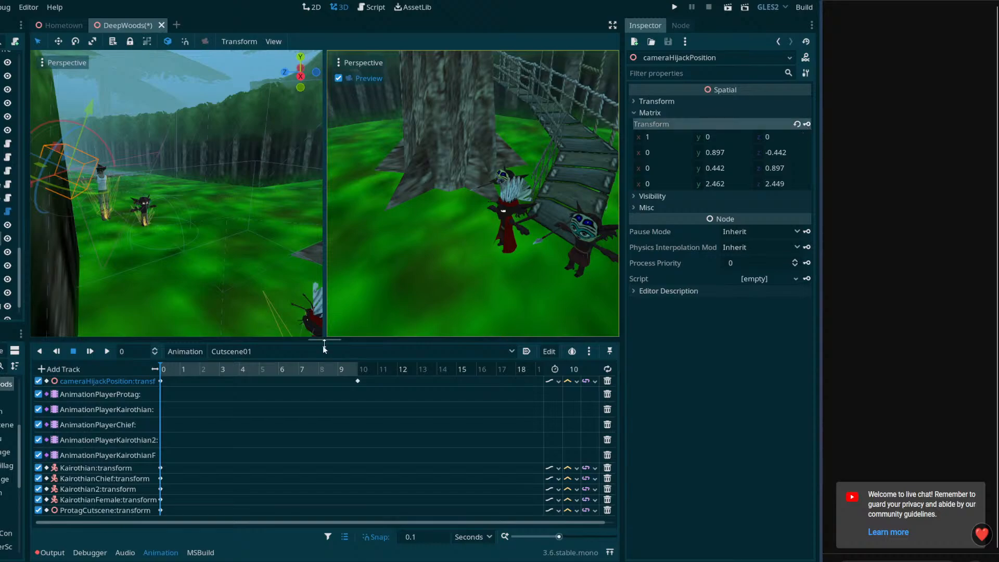
At 10 seconds, move and rotate cameraHijackPosition beside the feathered character, to about 1.56, 0.75, 0.91, facing the two distant characters
left_click(357, 369)
middle_click_drag(76, 255, 182, 292)
left_click_drag(183, 293, 174, 210)
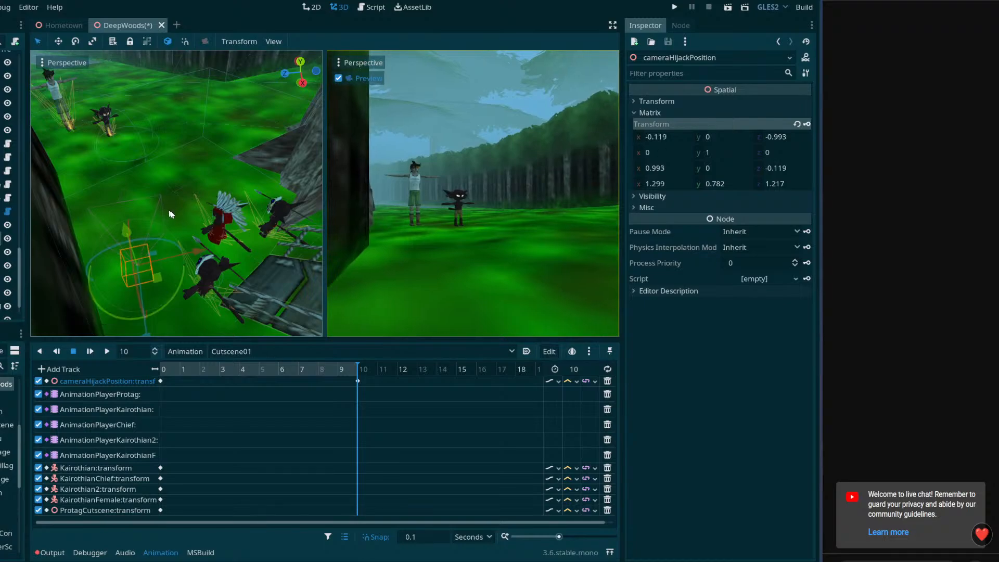
middle_click_drag(174, 210, 186, 175)
left_click_drag(186, 175, 181, 184)
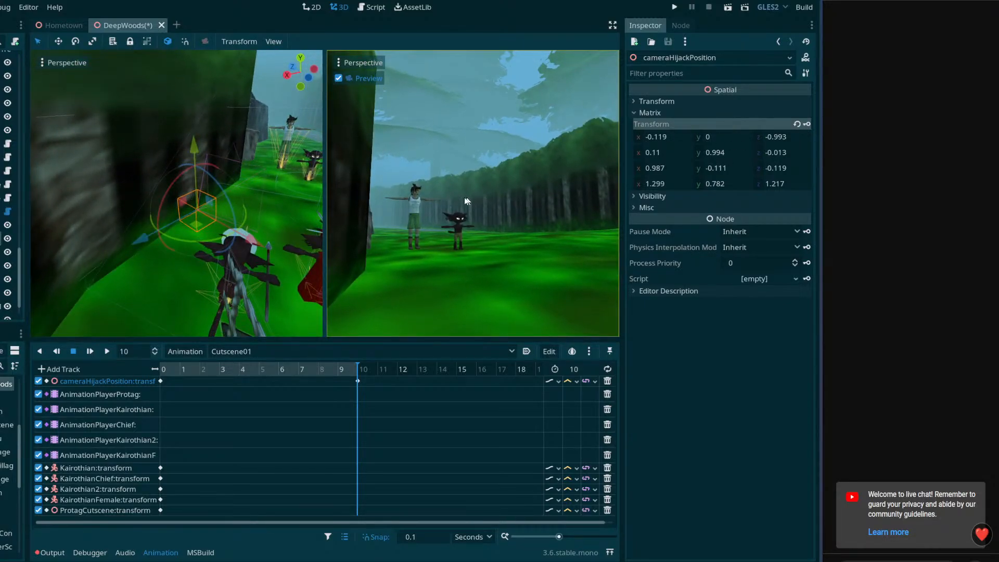
left_click_drag(323, 228, 251, 228)
right_click_drag(140, 219, 180, 244)
left_click_drag(139, 230, 160, 278)
right_click_drag(165, 257, 164, 265)
middle_click_drag(165, 264, 164, 219)
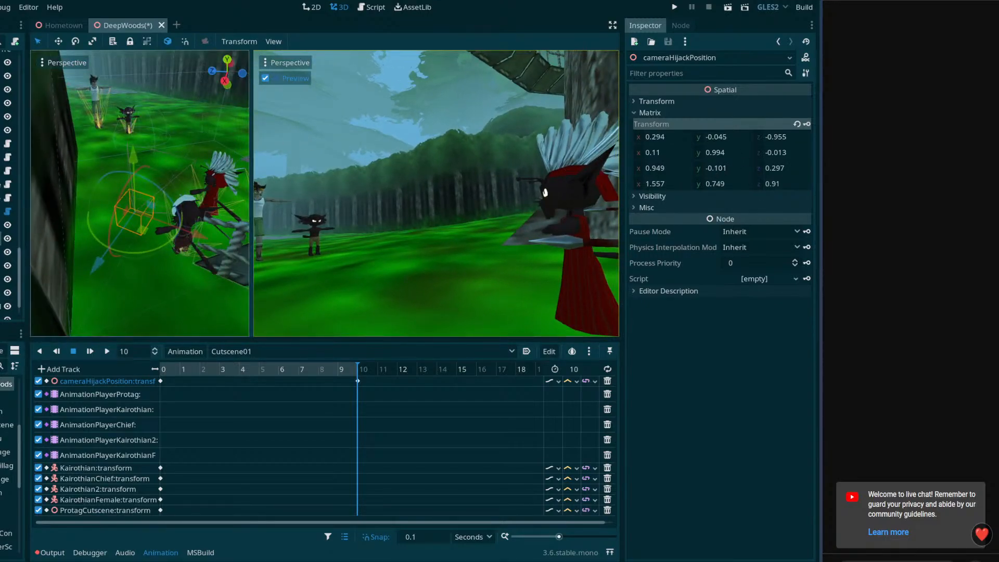
Set cameraHijackPosition's X and Z rotation degrees to 0
left_click(1, 252)
left_click(1, 238)
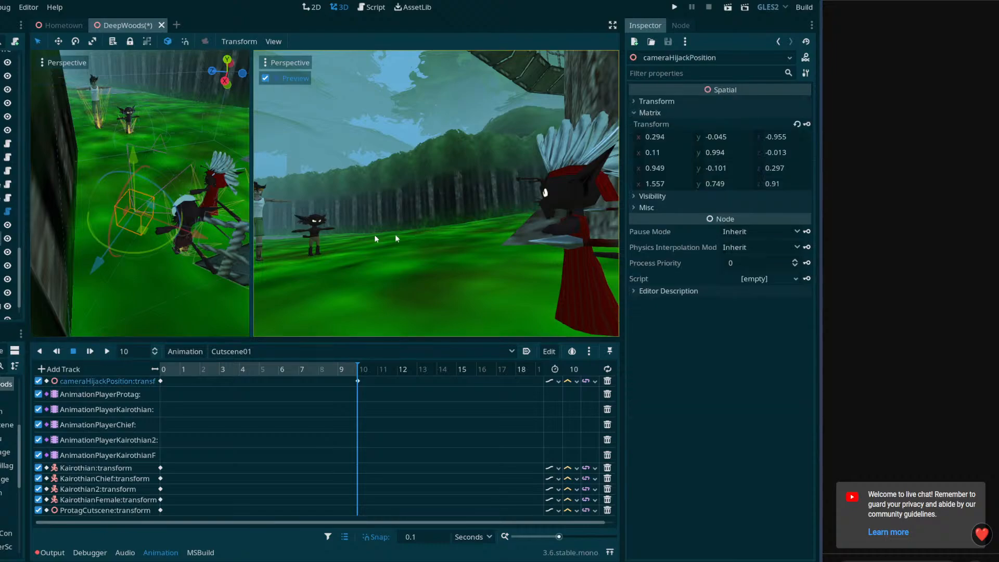
left_click(639, 102)
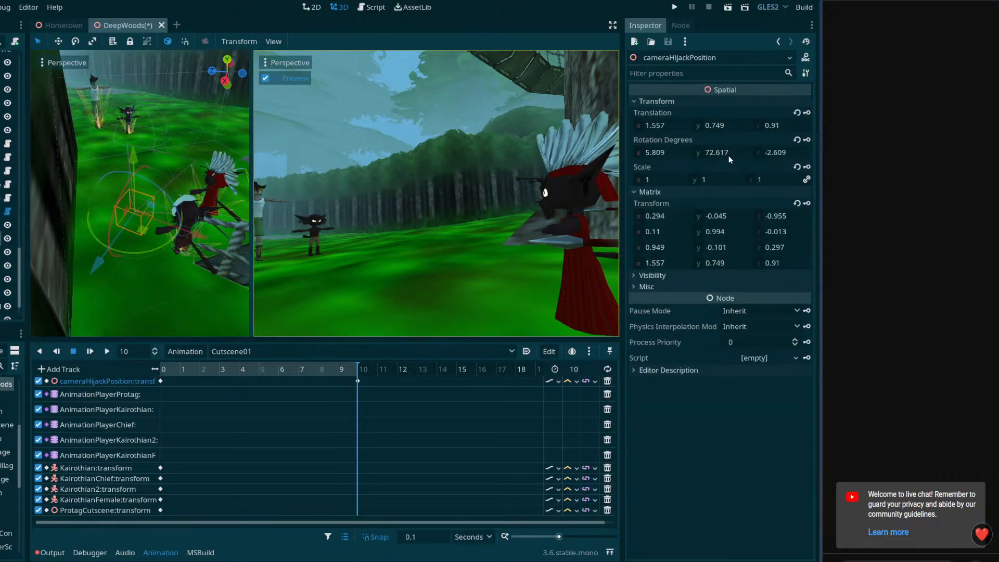
left_click(780, 155)
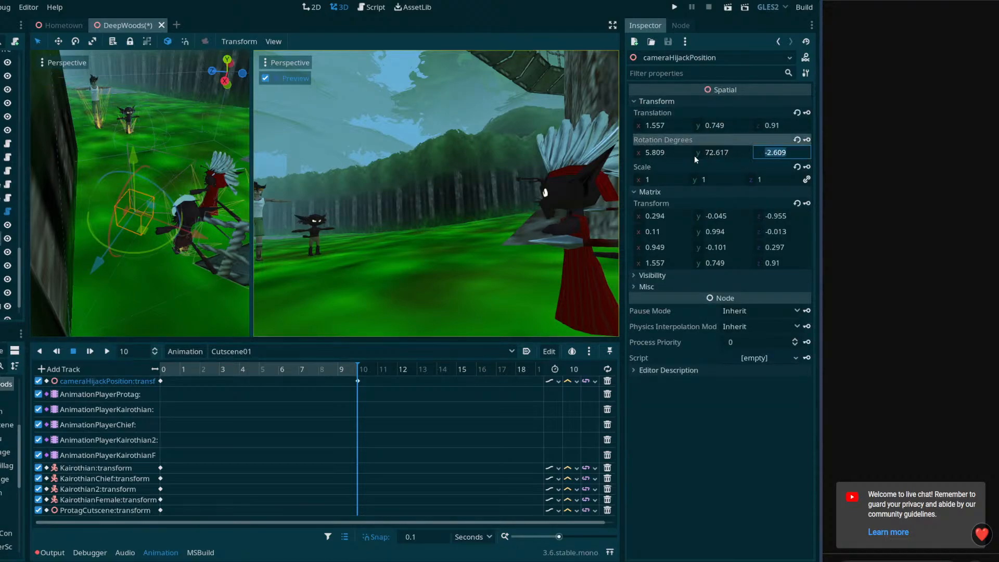
left_click(713, 156)
left_click(663, 154)
left_click(772, 153)
left_click(676, 158)
type("0")
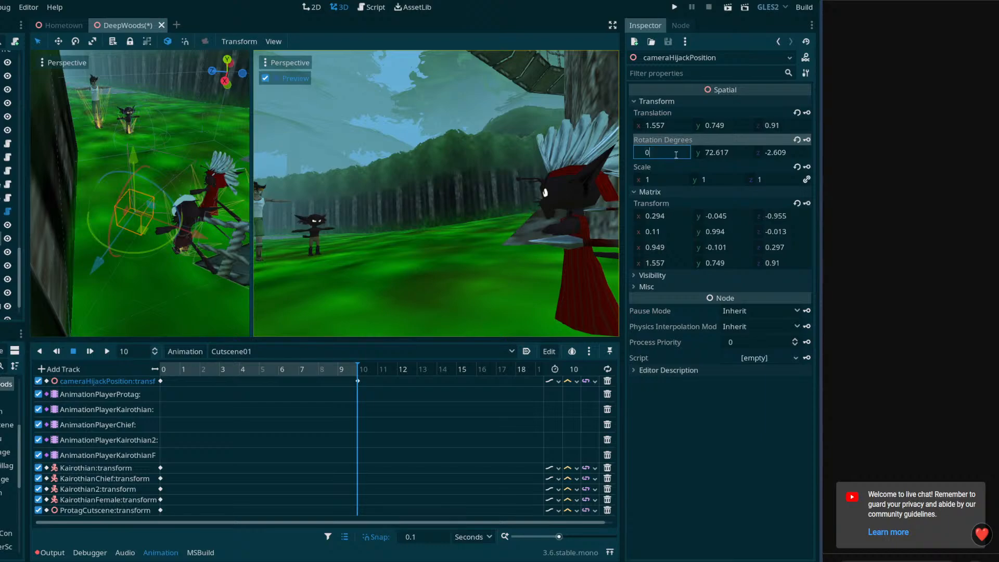
key("Return")
left_click(779, 155)
type("0")
key("Return")
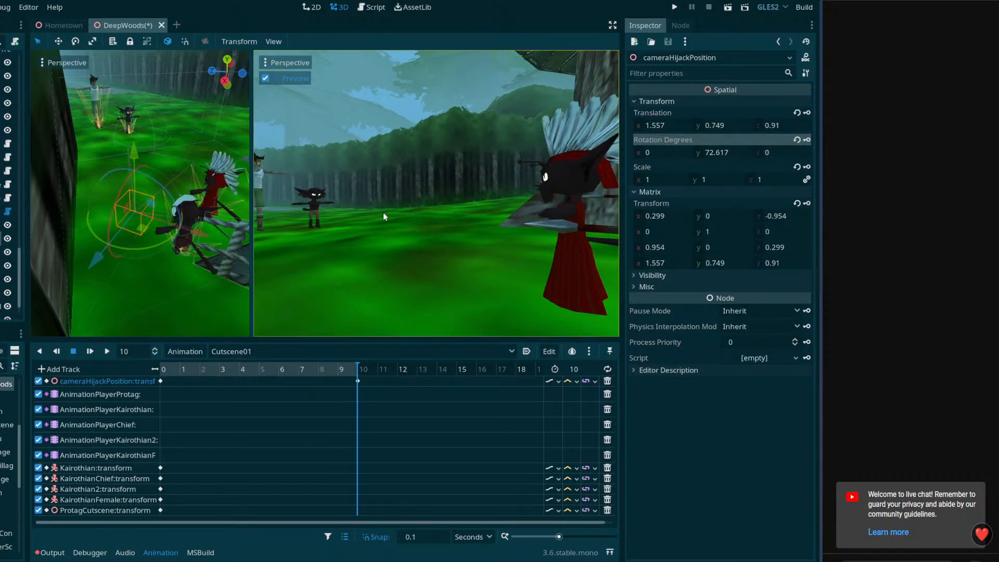
Reposition cameraHijackPosition to about 1.92, 0.70, 1.69, tilted up about 5 degrees and turned to about 59 degrees, set Z rotation to 0 and key it
left_click_drag(128, 185, 124, 186)
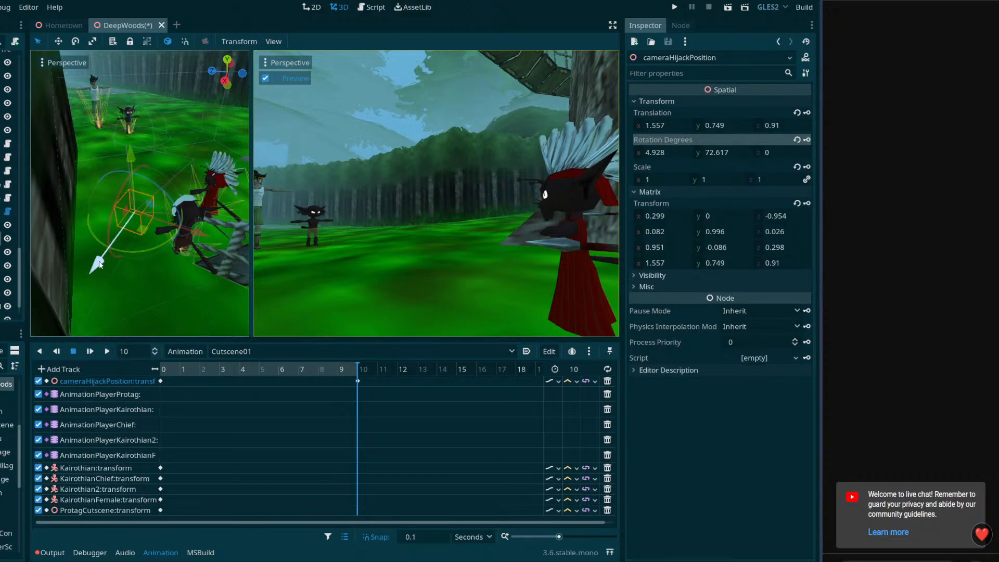
left_click_drag(97, 264, 86, 304)
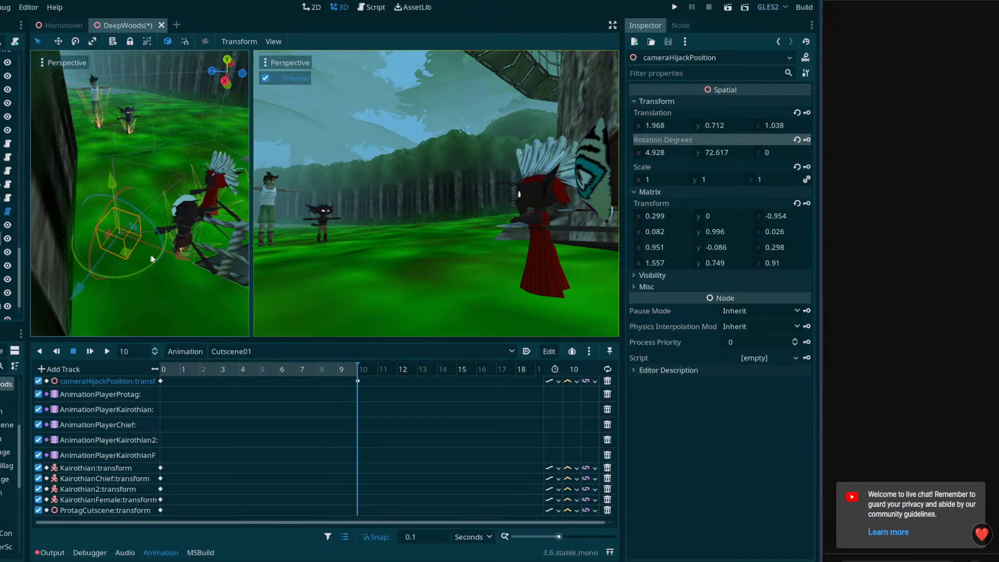
left_click_drag(179, 260, 75, 251)
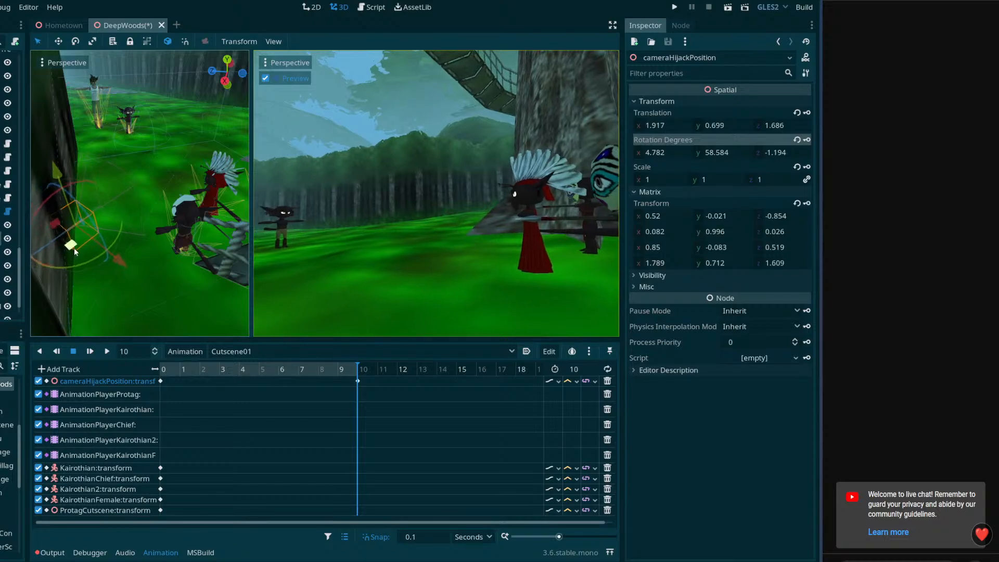
middle_click_drag(74, 249, 111, 244)
scroll(112, 243, "up", 5)
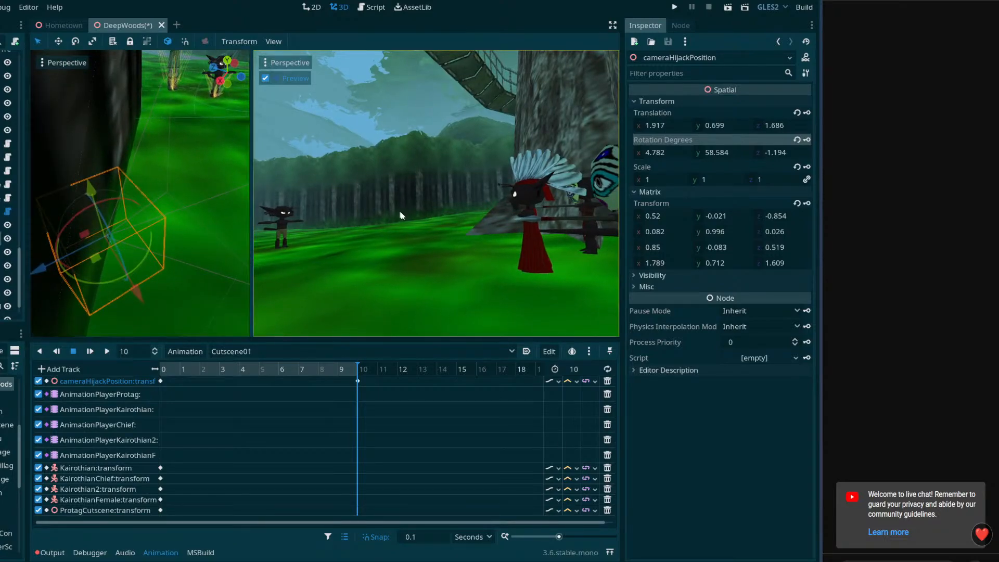
left_click(776, 152)
type("0")
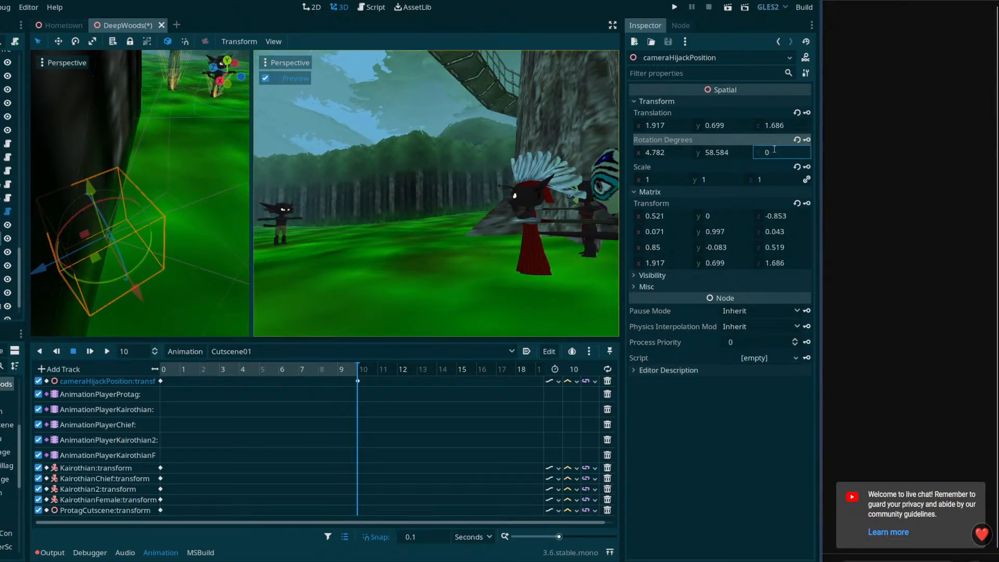
key("Return")
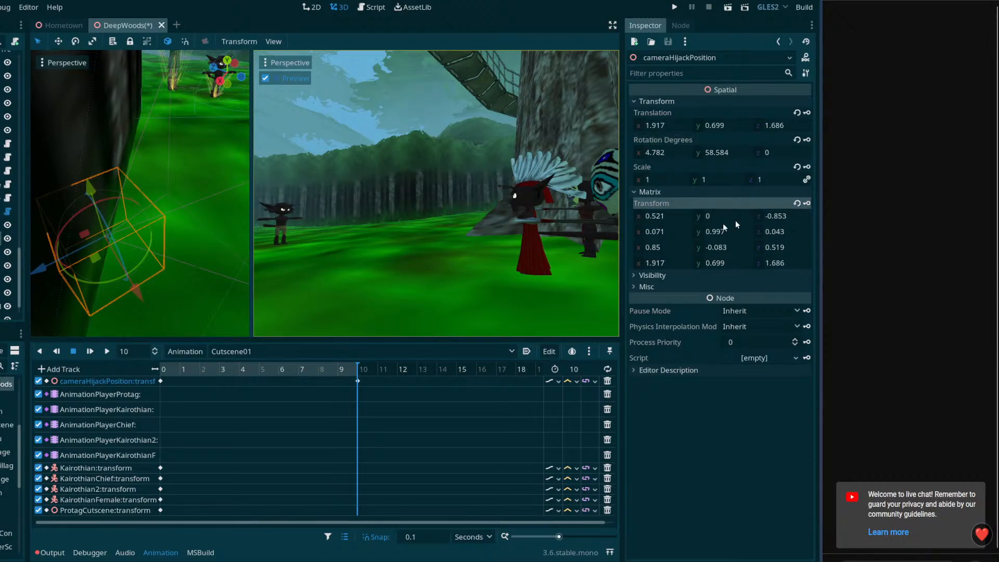
Shift cameraHijackPosition's end key first to 3 seconds and finally to 2 seconds, playing Cutscene01 to check the camera move's speed
left_click_drag(337, 371, 156, 369)
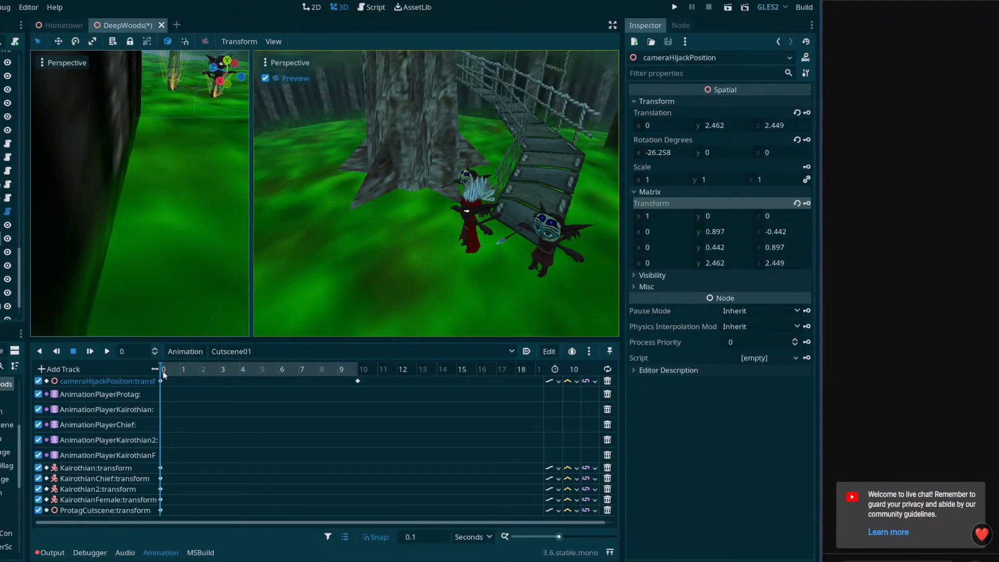
left_click(106, 352)
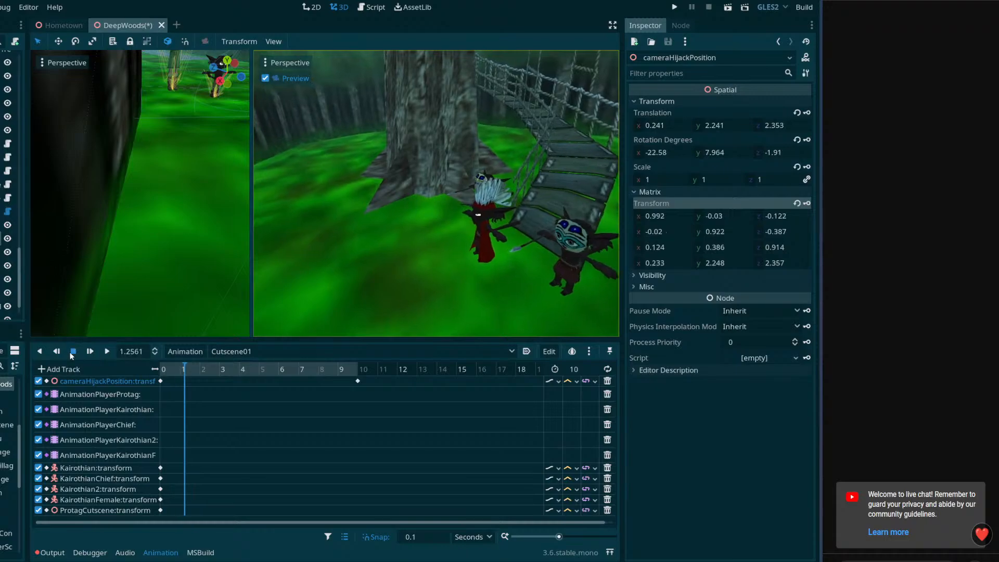
left_click_drag(358, 381, 329, 390)
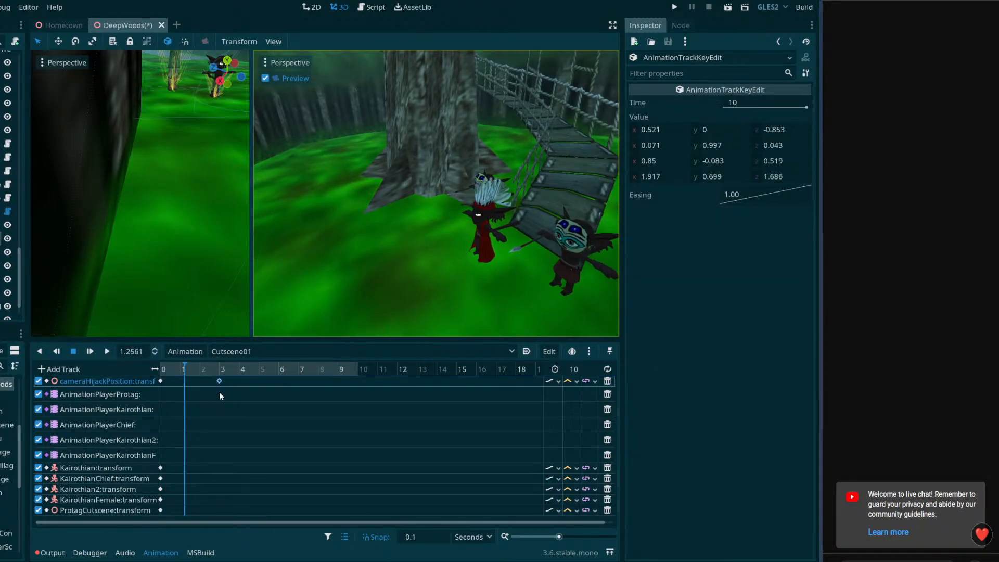
left_click(107, 352)
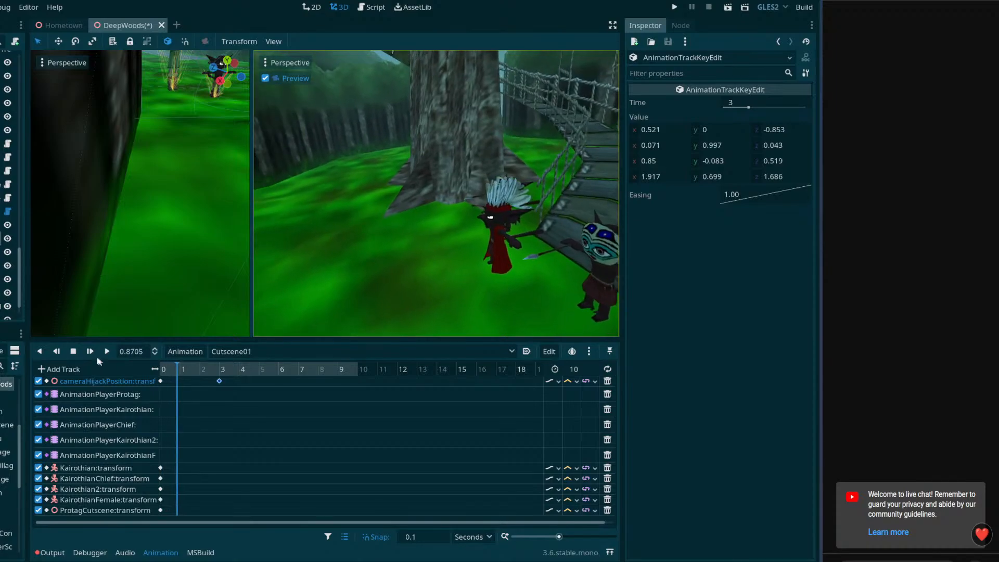
left_click(74, 351)
left_click_drag(219, 382, 200, 388)
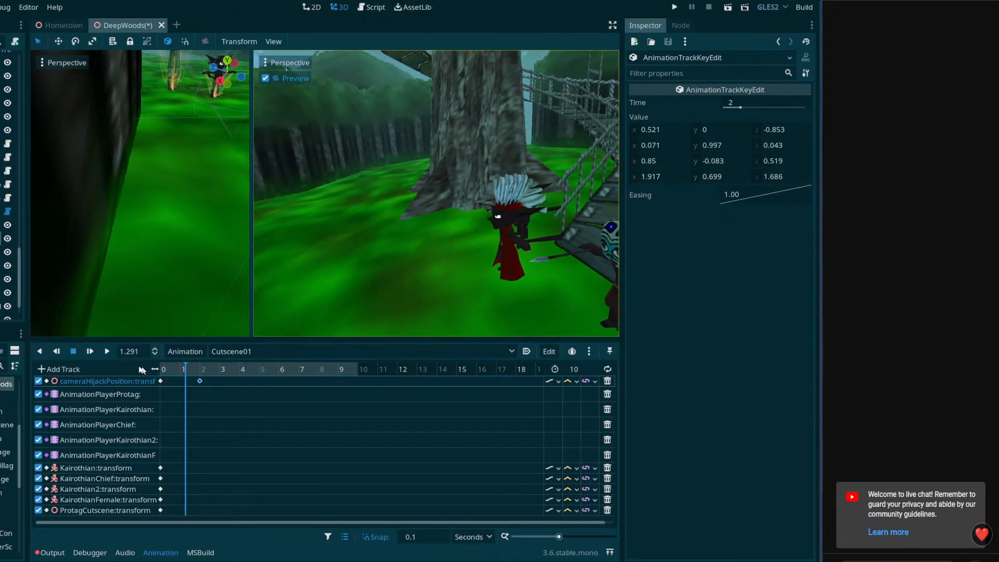
left_click(106, 351)
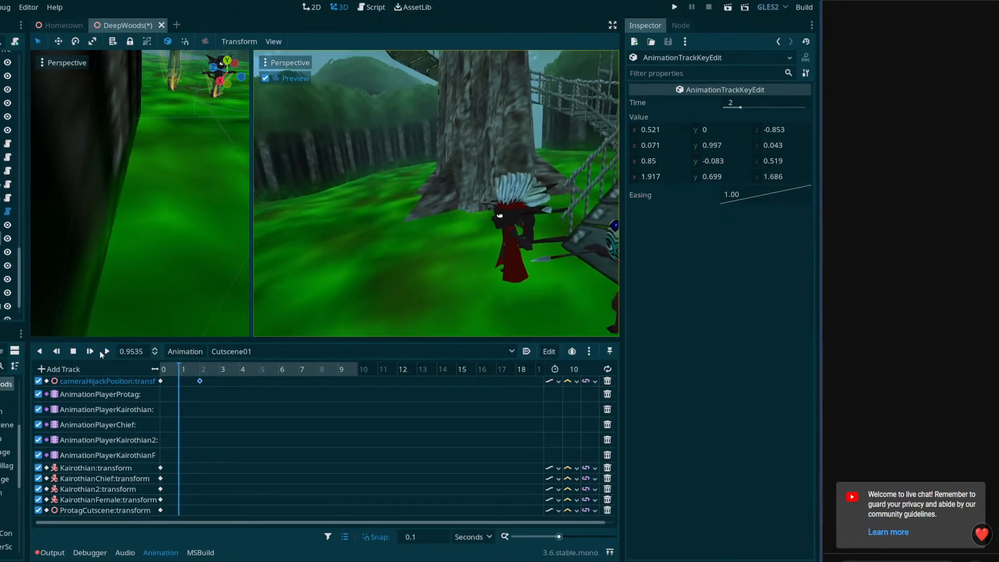
left_click(74, 353)
Set the easing of cameraHijackPosition's key at 0 seconds to In-Out, play the camera move and return the playhead to 0
left_click_drag(199, 370, 154, 370)
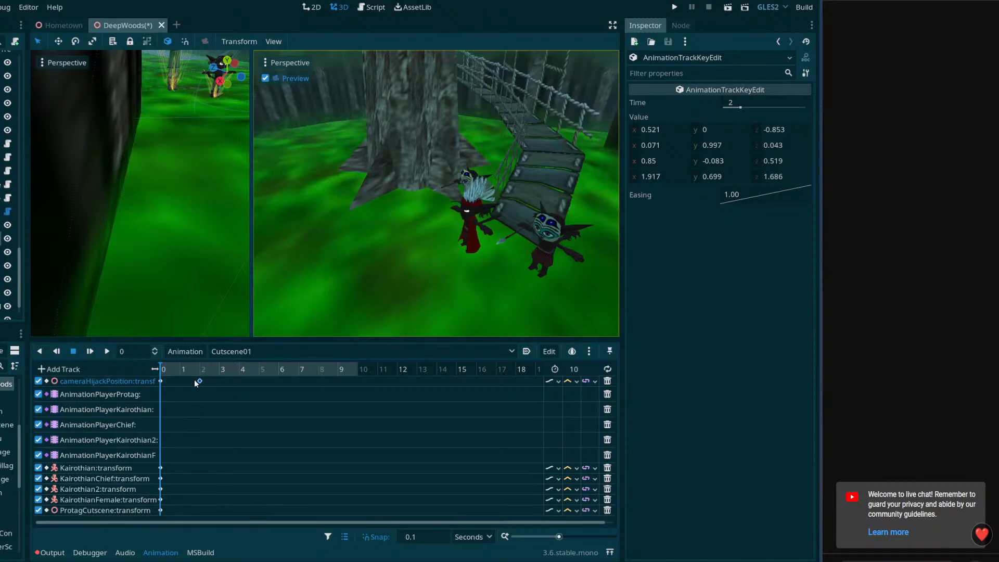
left_click(160, 381)
right_click(770, 213)
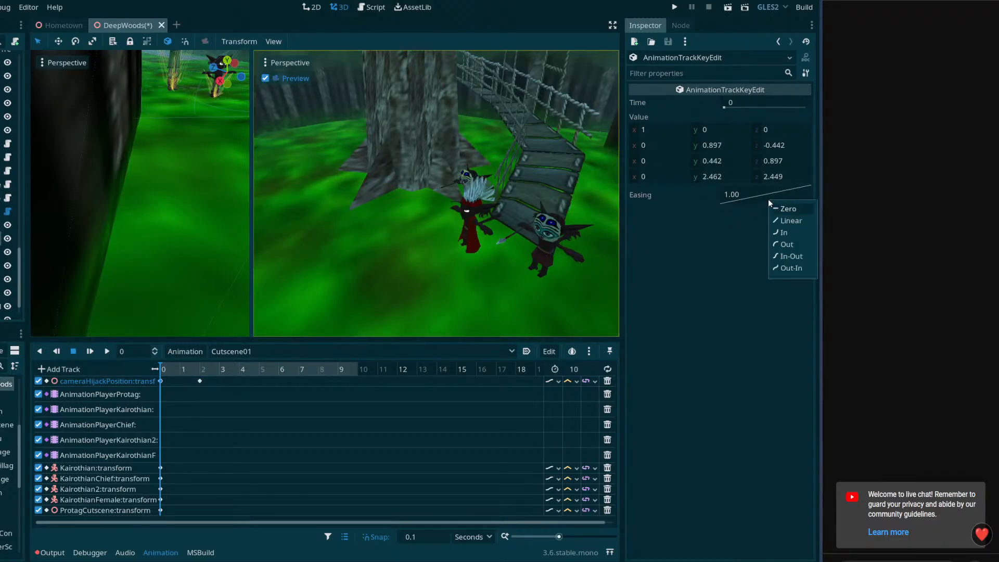
left_click(788, 255)
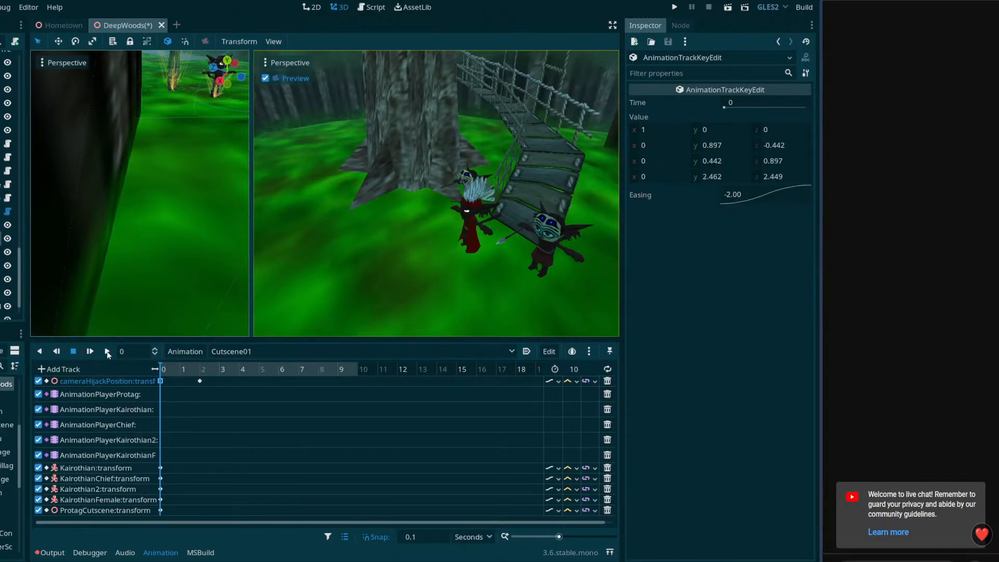
left_click(107, 351)
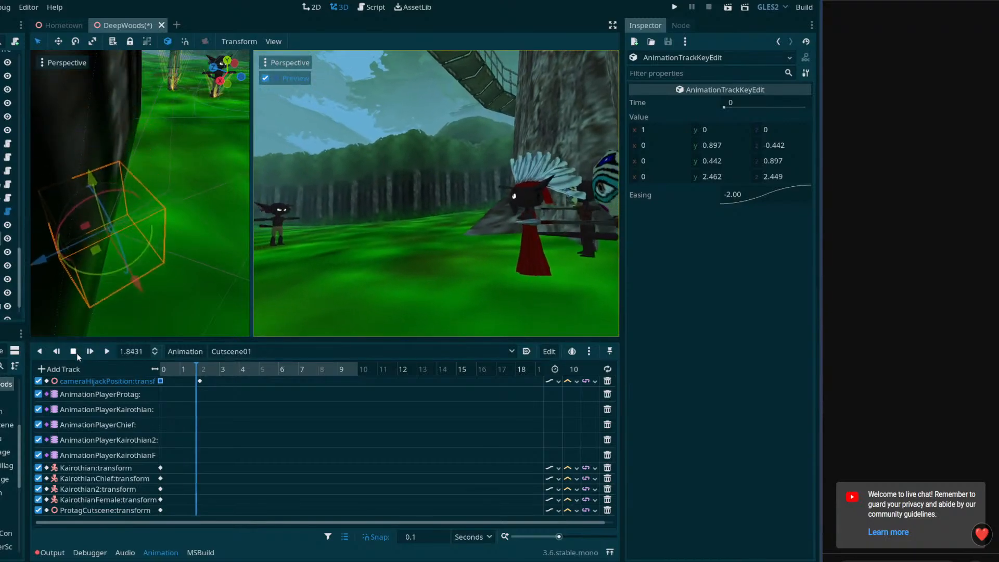
left_click(78, 354)
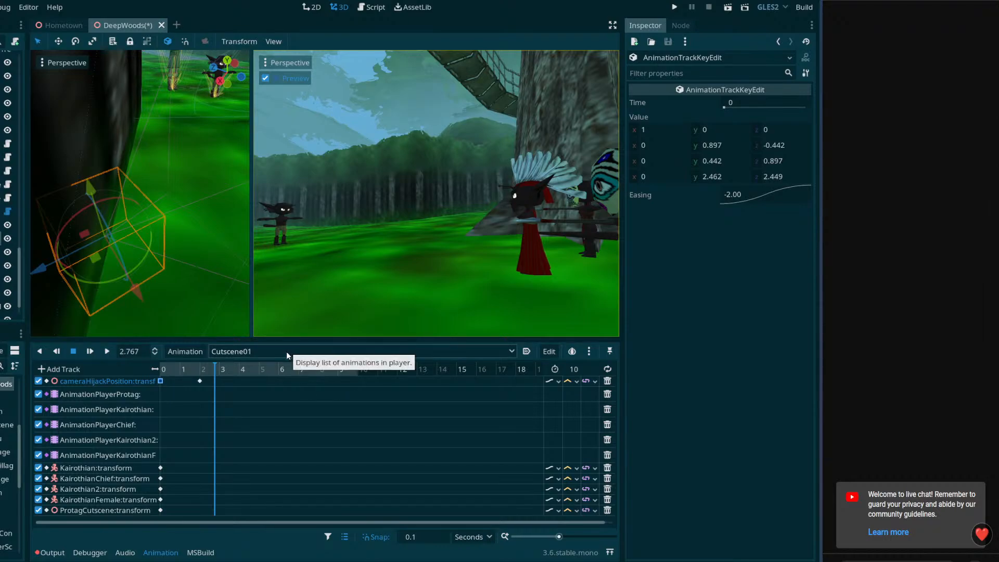
left_click_drag(186, 366, 156, 369)
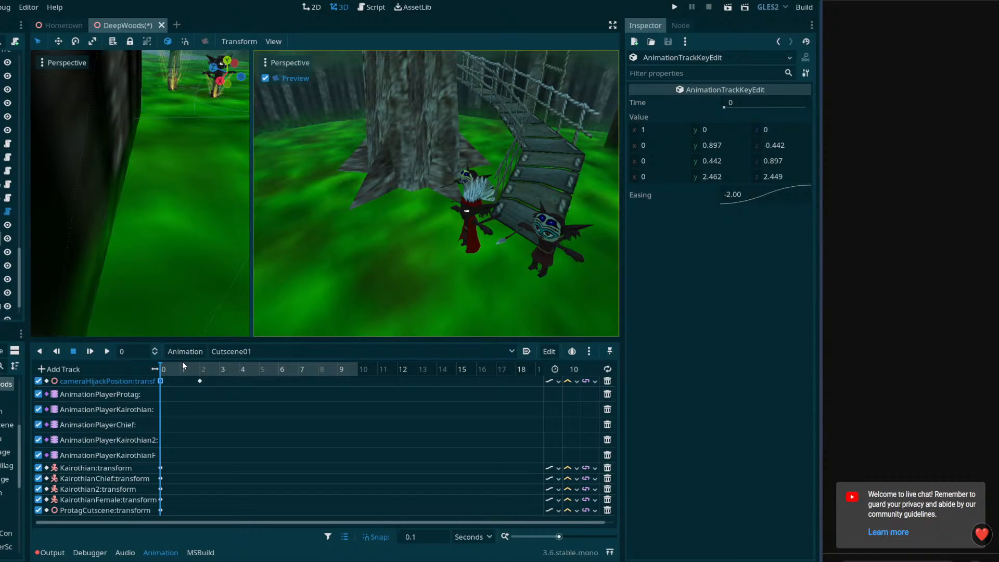
Widen the first viewport and the scene tree dock, and make the animation panel slightly shorter
left_click_drag(192, 340, 201, 341)
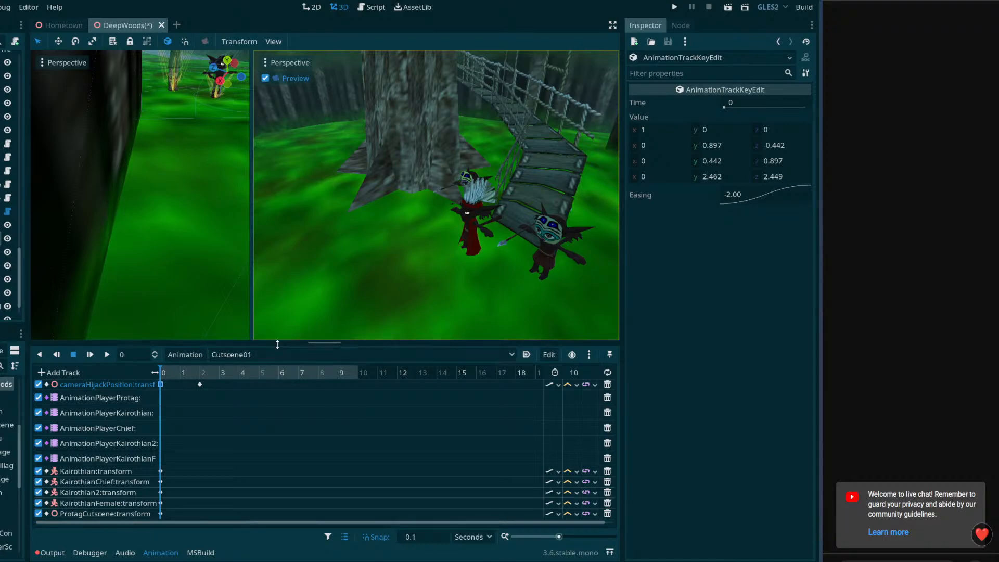
mouse_move(277, 344)
left_mouse_down()
mouse_move(280, 294)
mouse_move(281, 344)
left_mouse_up()
left_click_drag(251, 279, 314, 283)
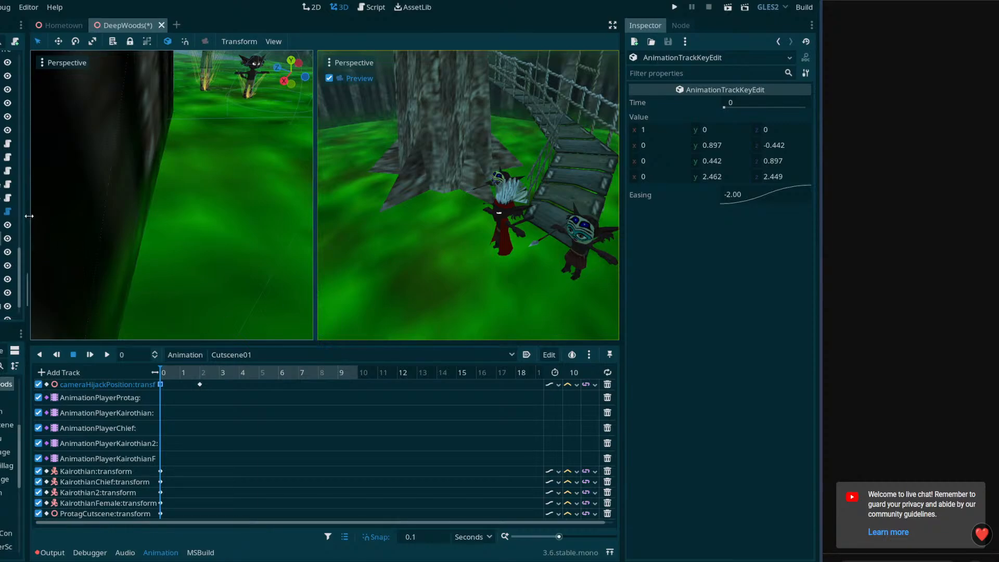
left_click_drag(29, 215, 60, 220)
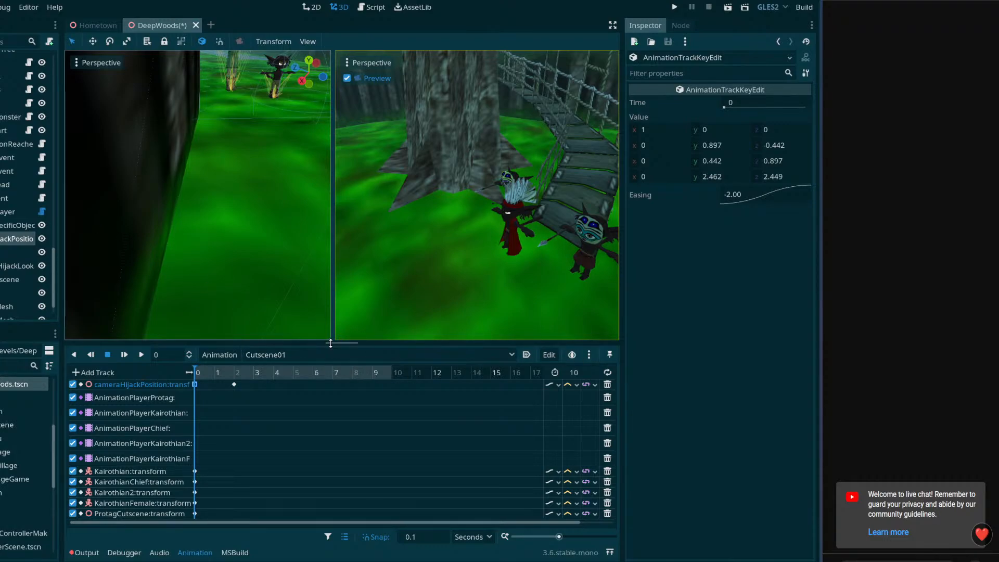
At 4 seconds, move cameraHijackPosition to about 1.96, 0.29, 1.51, turn it to about 77 degrees, and key its transform
left_click(211, 371)
left_click_drag(211, 371, 392, 389)
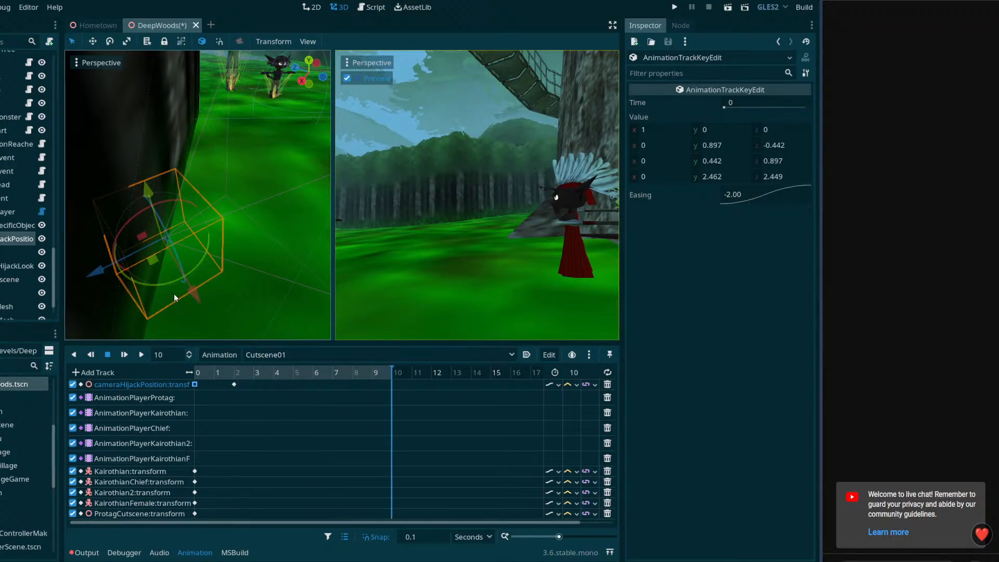
key("a")
right_click_drag(273, 287, 318, 294)
left_click(272, 374)
left_click(274, 374)
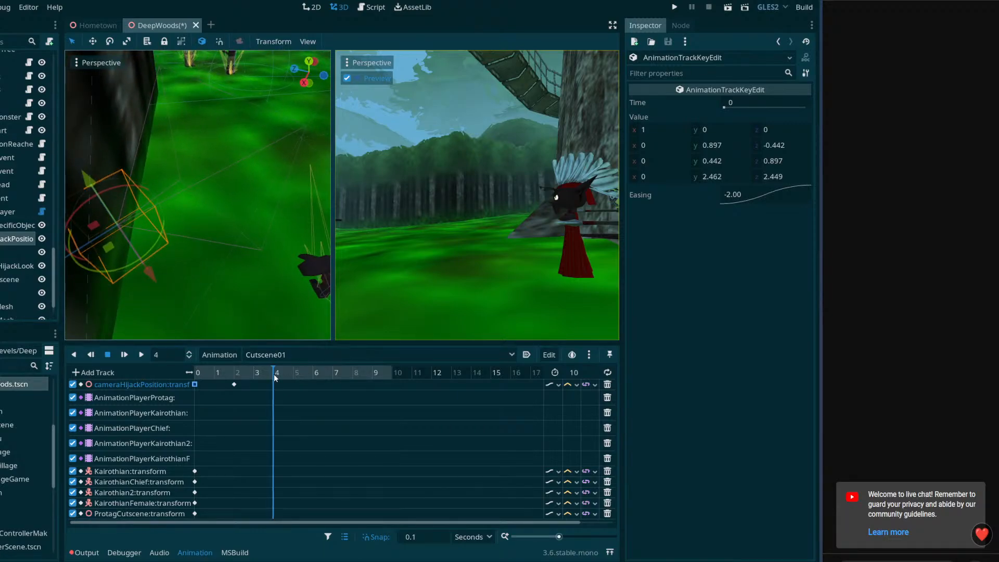
mouse_move(149, 277)
left_mouse_down()
mouse_move(164, 283)
mouse_move(140, 283)
mouse_move(135, 265)
left_mouse_up()
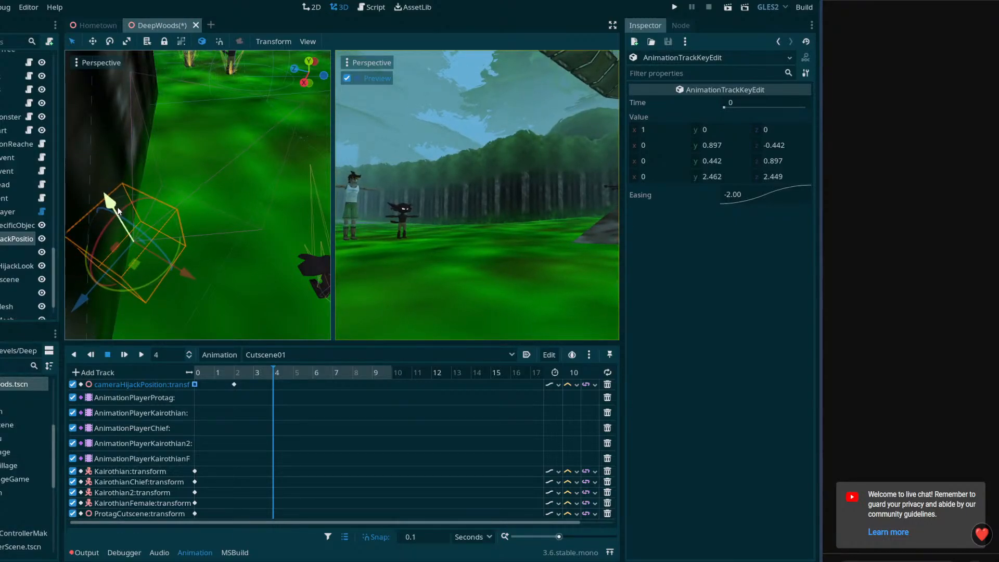
left_click_drag(116, 212, 120, 221)
middle_click_drag(206, 307, 176, 231)
left_click_drag(190, 73, 192, 105)
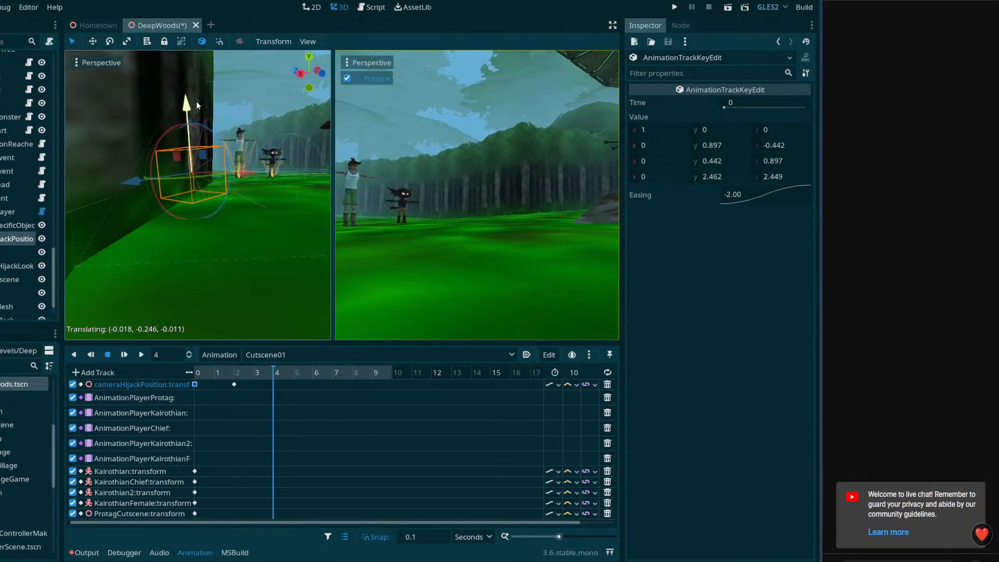
left_click(22, 239)
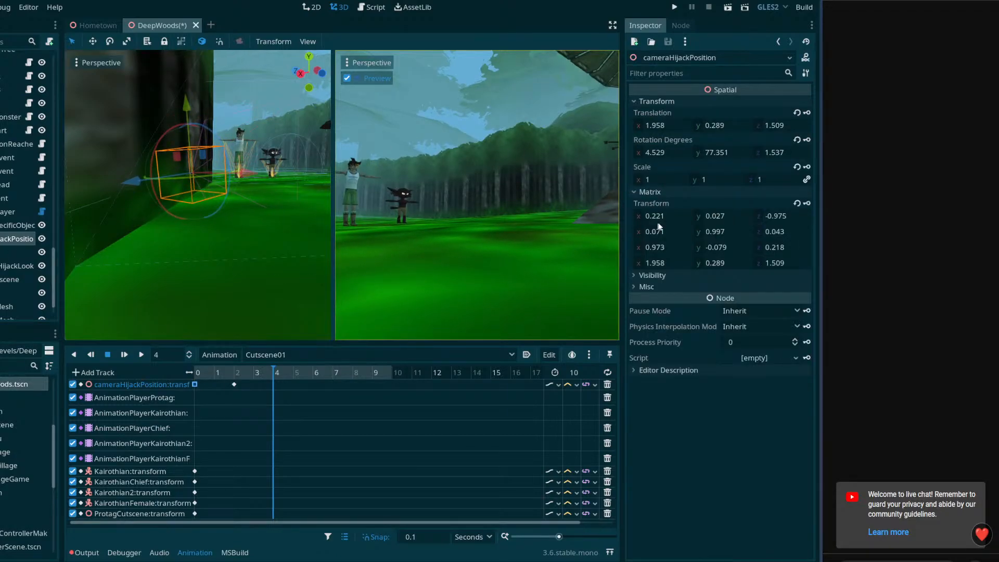
left_click(806, 203)
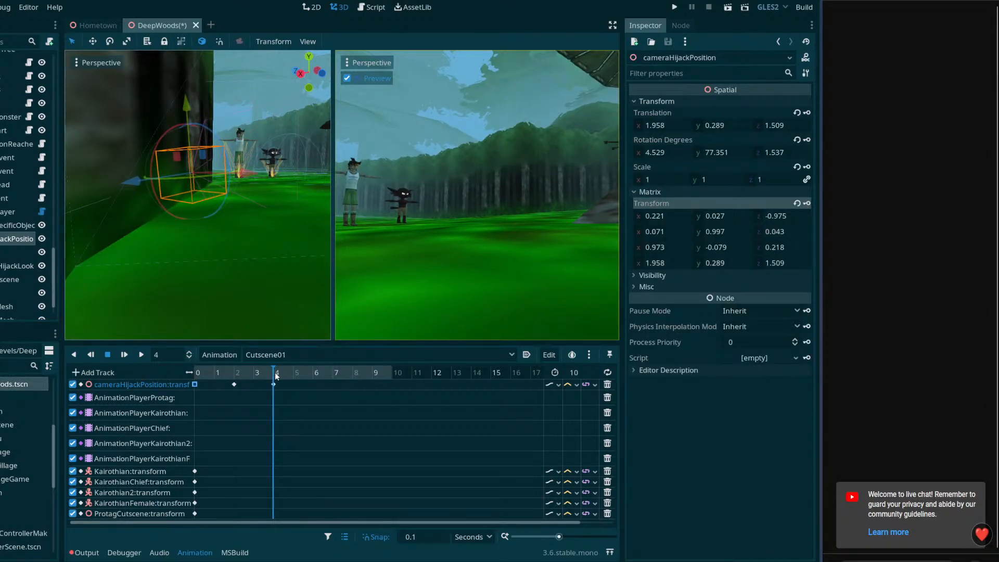
Play Cutscene01 from 0 seconds to review the camera move through the key at 4 seconds
left_click_drag(276, 373, 173, 371)
left_click(143, 354)
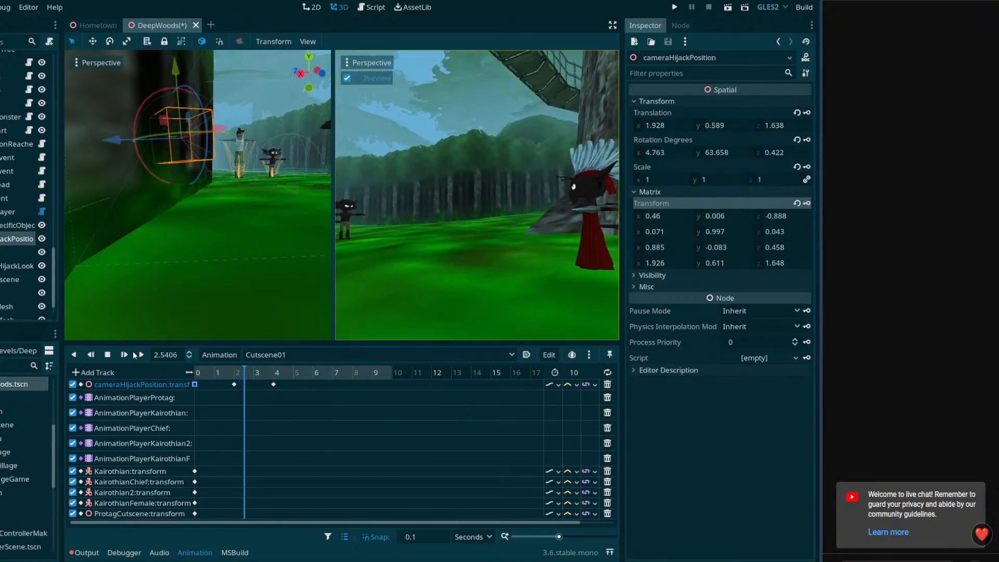
left_click(107, 357)
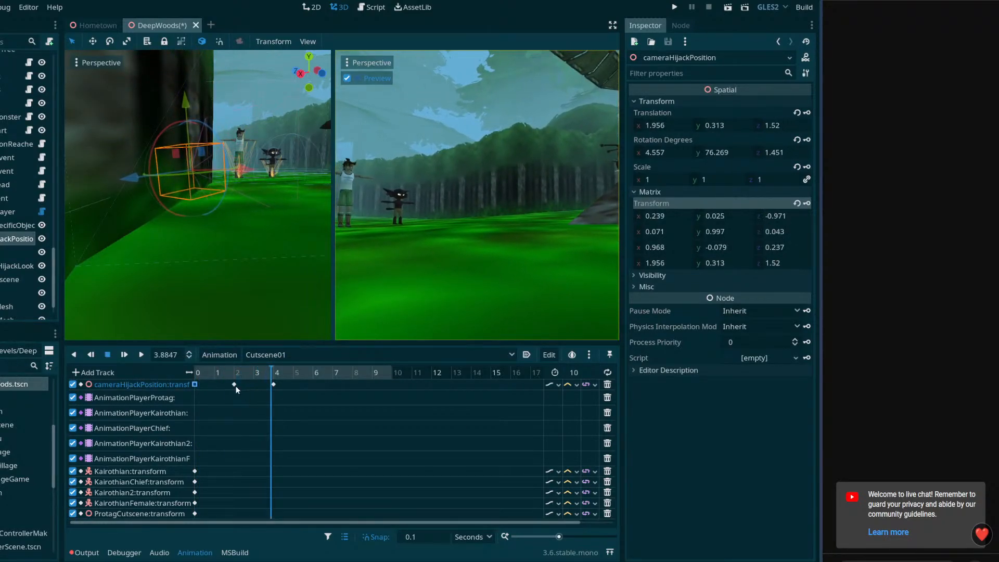
Set the easing of cameraHijackPosition's key at 2 seconds to In-Out
left_click(234, 384)
right_click(758, 195)
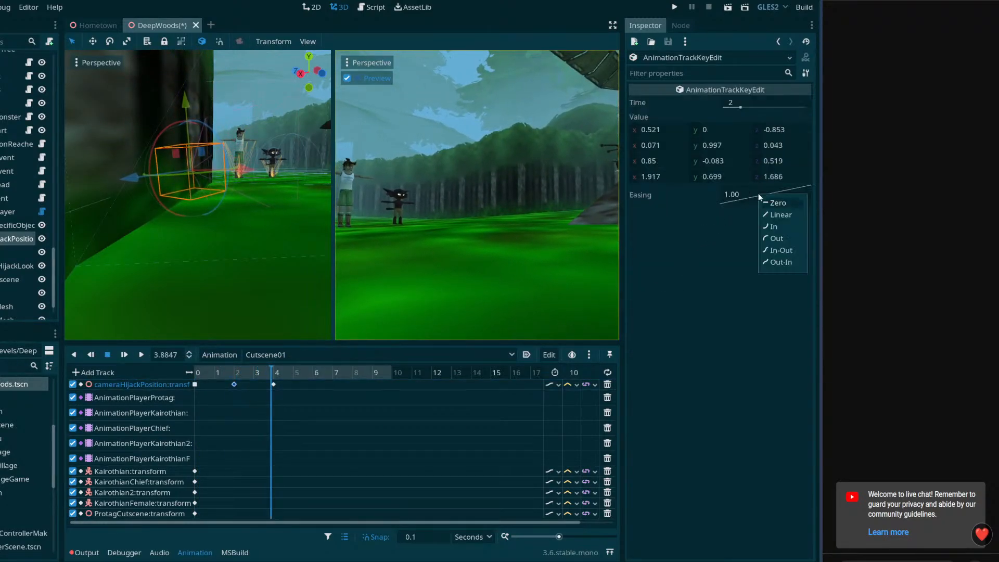
left_click(782, 250)
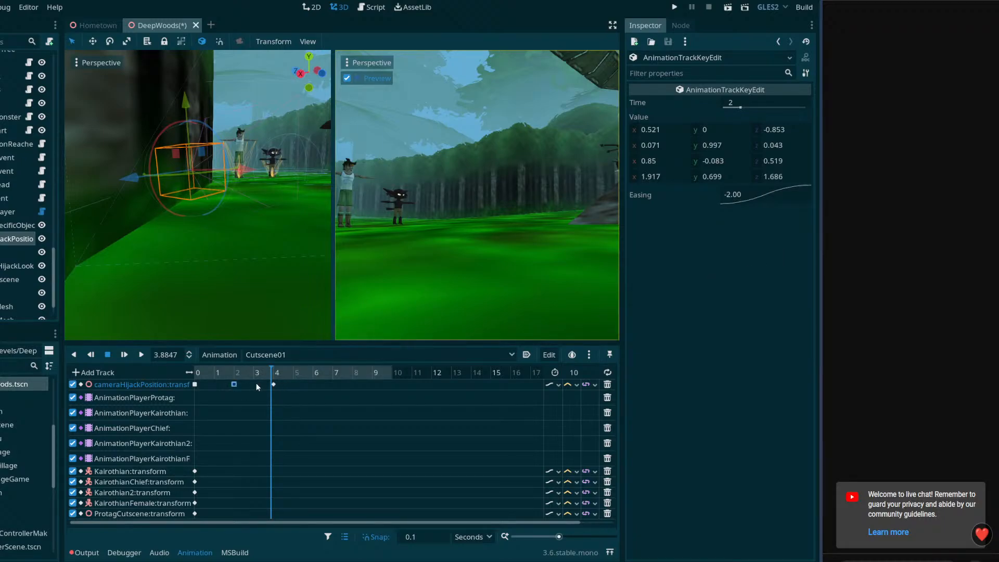
Move cameraHijackPosition's last key from 4 to 10 seconds and play Cutscene01 from the start to check the speed
left_click_drag(274, 386, 393, 401)
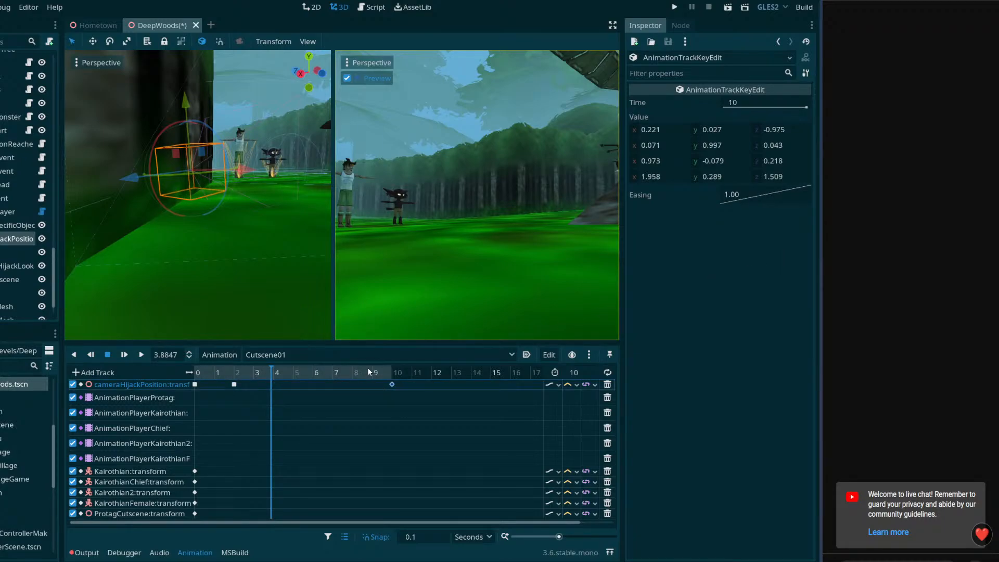
left_click_drag(367, 369, 203, 379)
left_click(143, 354)
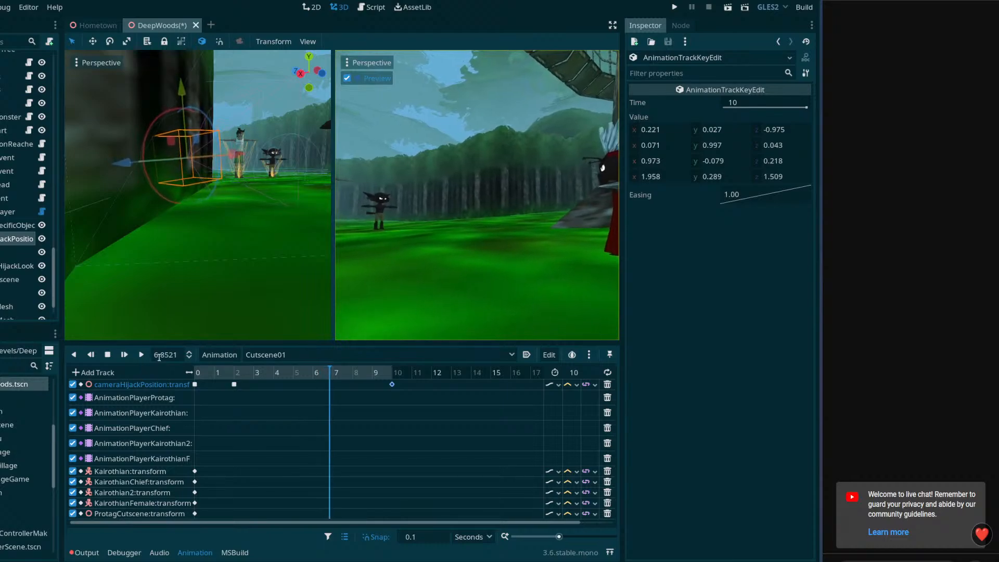
left_click(107, 355)
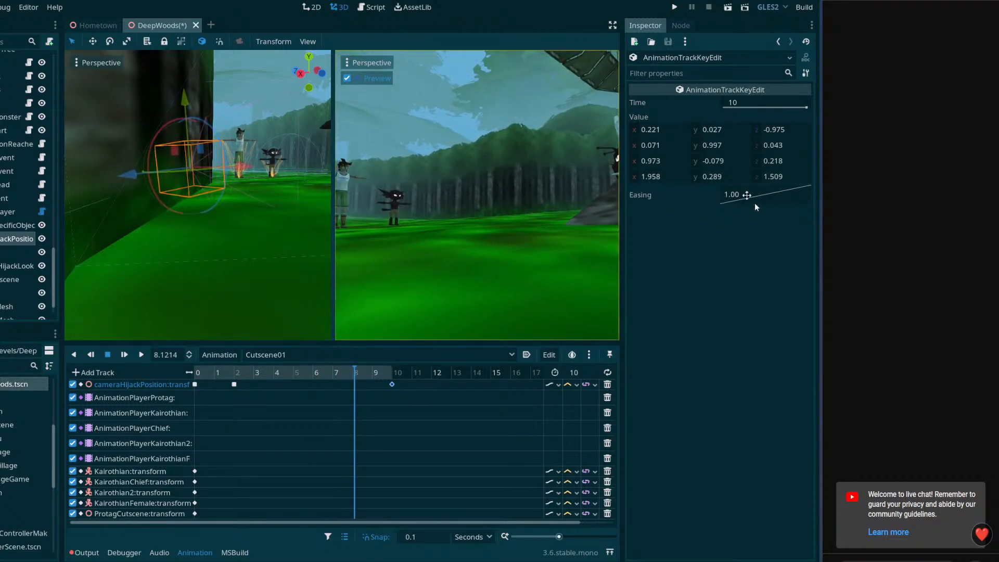
Change the easing of cameraHijackPosition's key at 2 seconds to In and return the playhead to about 2 seconds
left_click(234, 385)
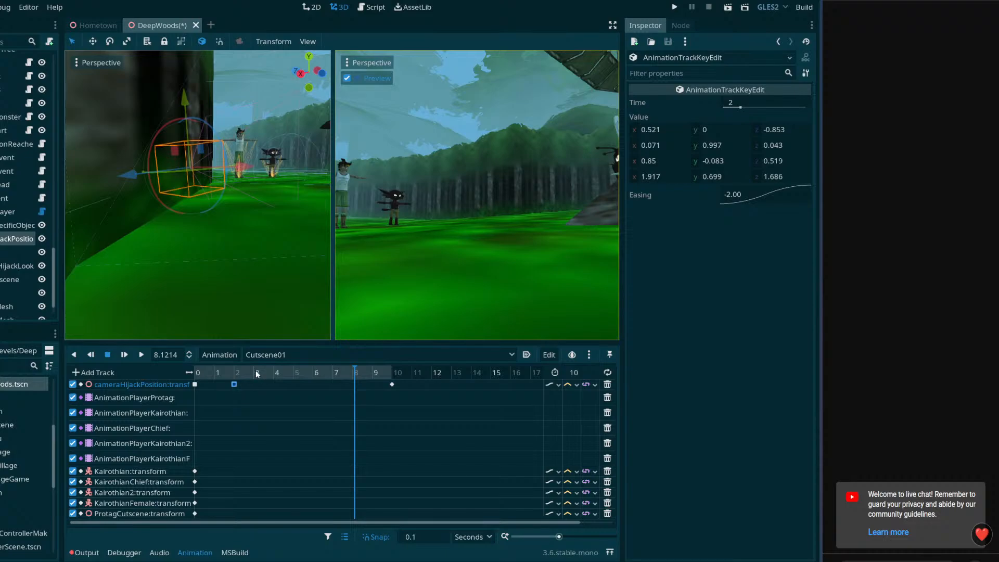
left_click(196, 384)
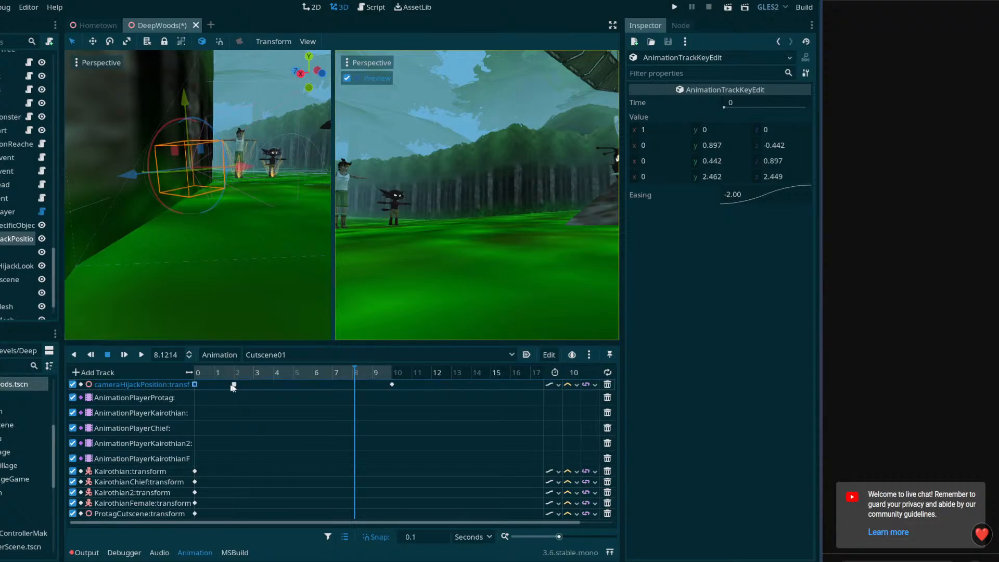
left_click(234, 385)
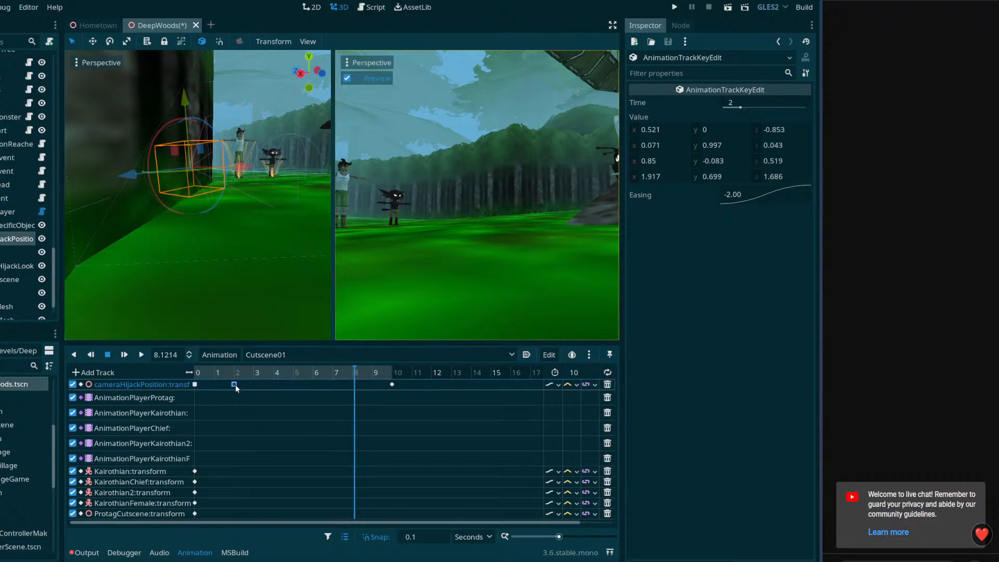
right_click(745, 193)
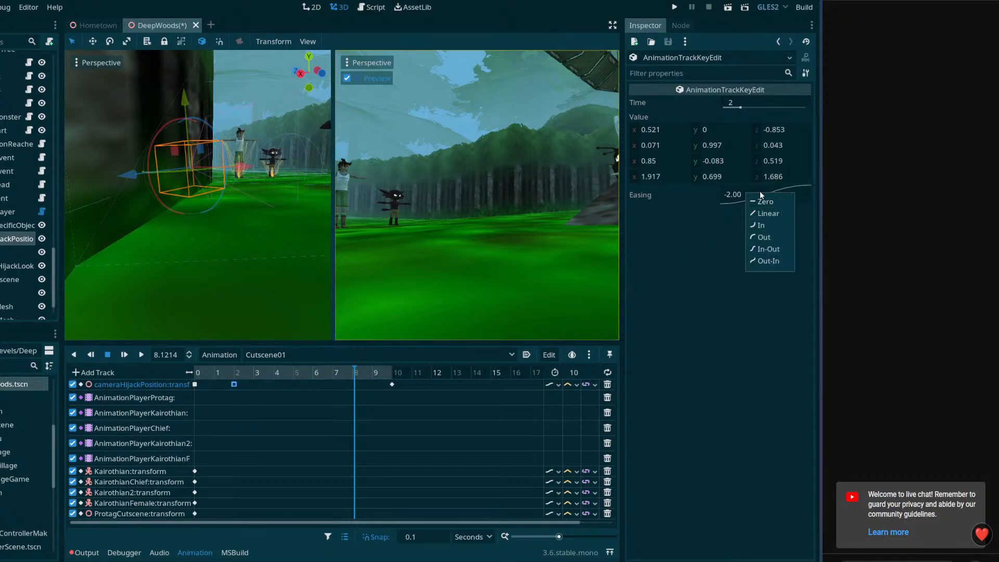
left_click(766, 227)
left_click(235, 373)
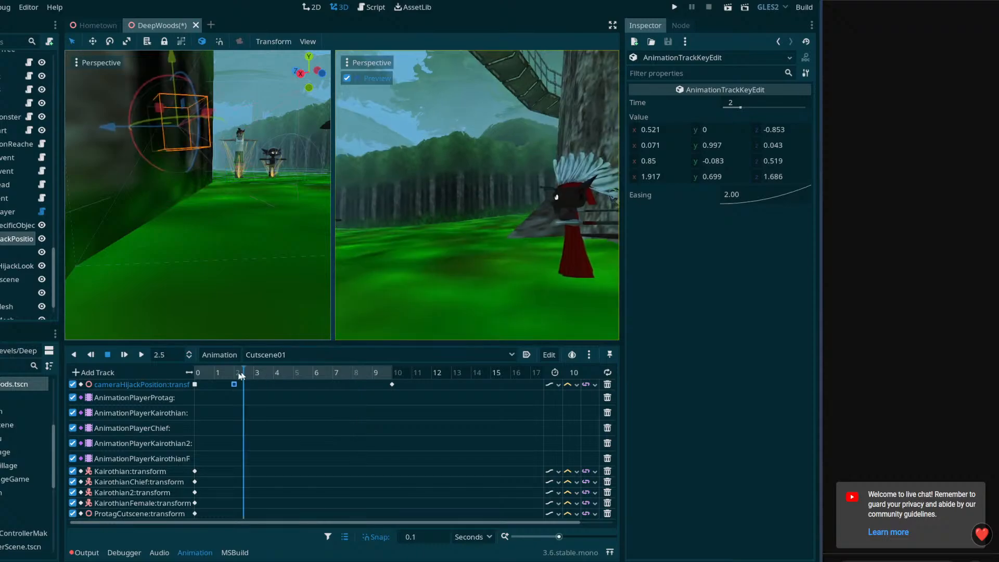
mouse_move(236, 375)
left_mouse_down()
mouse_move(392, 377)
mouse_move(233, 384)
left_mouse_up()
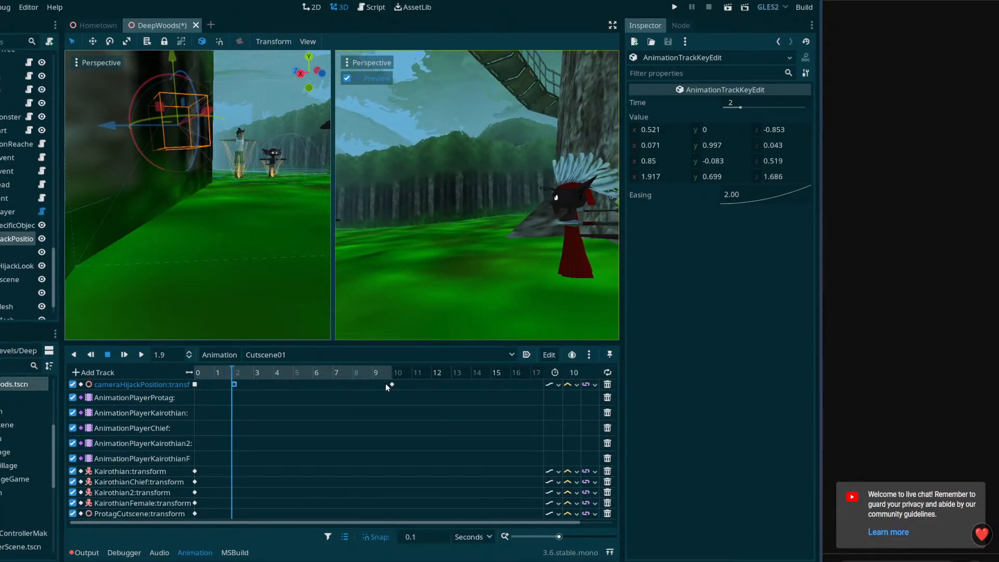
right_click(762, 197)
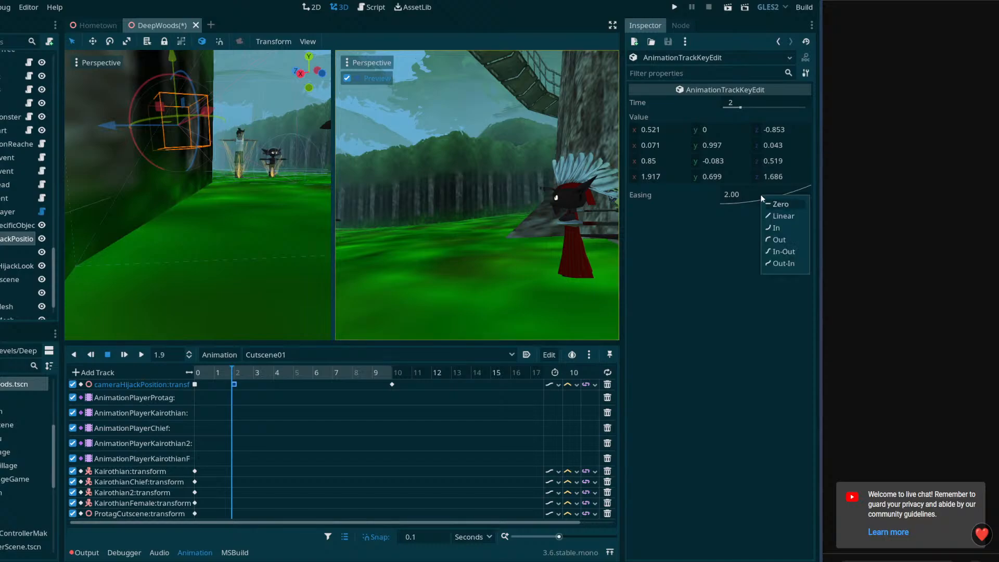
left_click(713, 248)
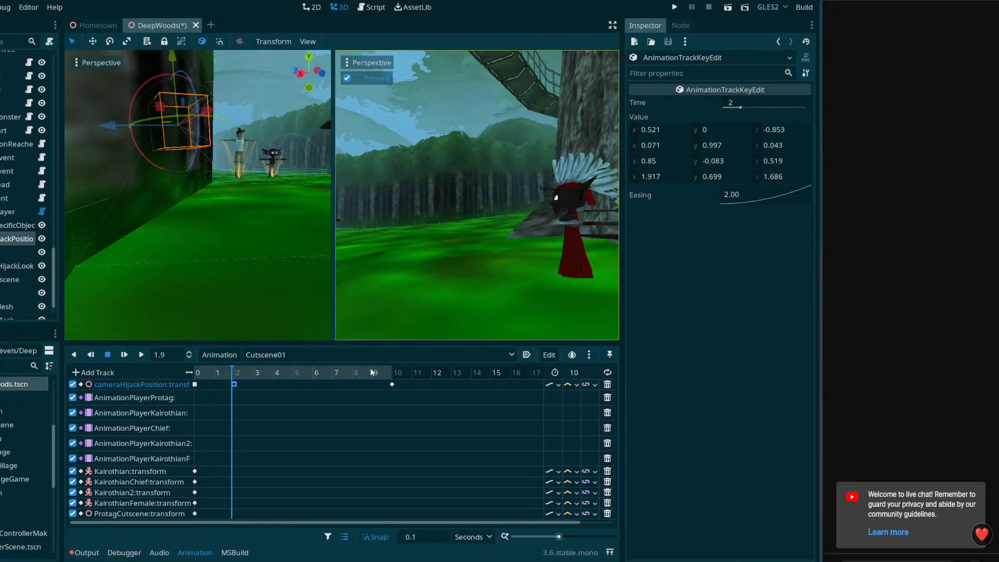
Move cameraHijackPosition's last key to 3 seconds and play the camera move from just before the 2-second key
left_click_drag(369, 370, 251, 392)
left_click(227, 372)
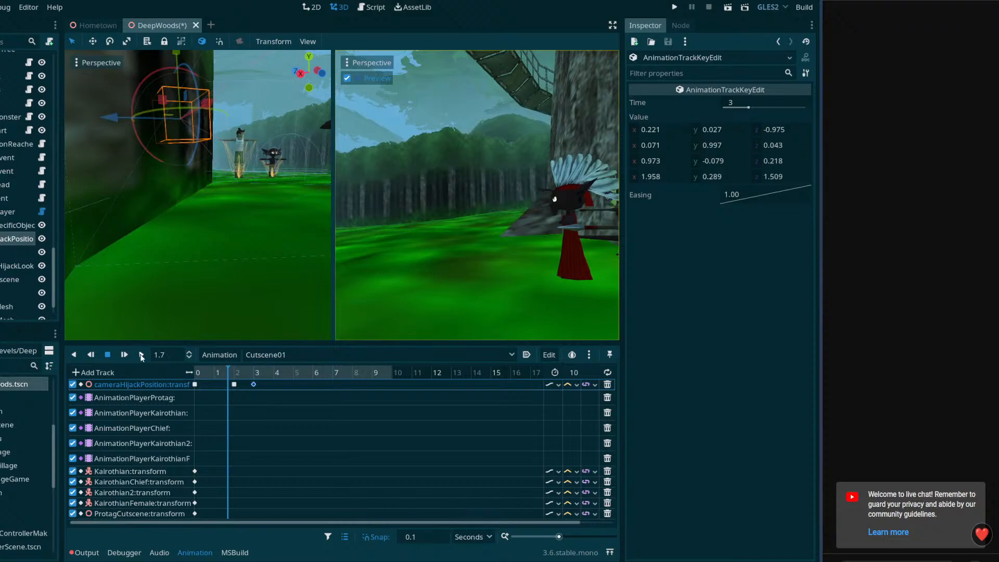
left_click(141, 354)
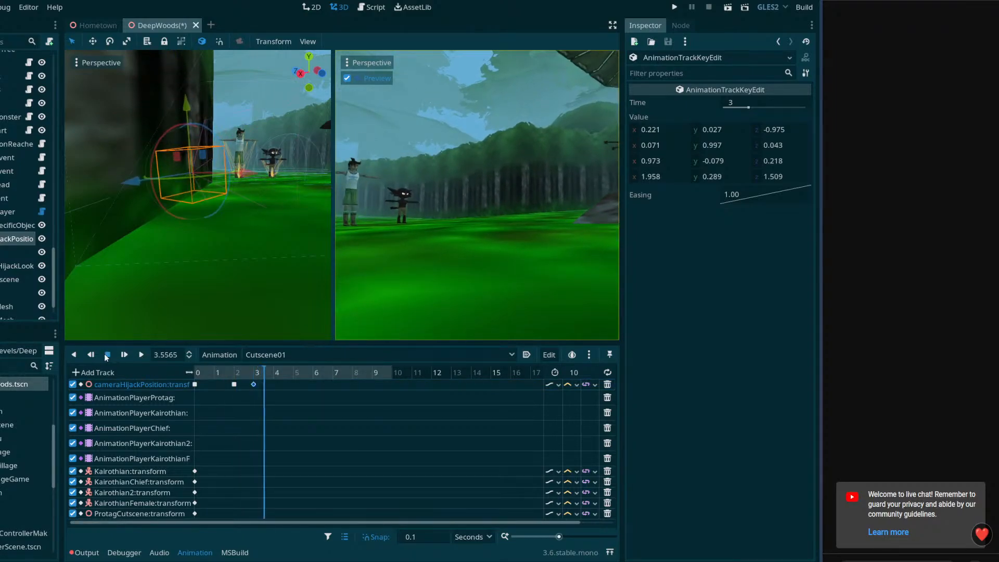
left_click(108, 355)
Set the easing of cameraHijackPosition's key at 3 seconds to Out and play the move from about 2 seconds
right_click(763, 194)
left_click(779, 235)
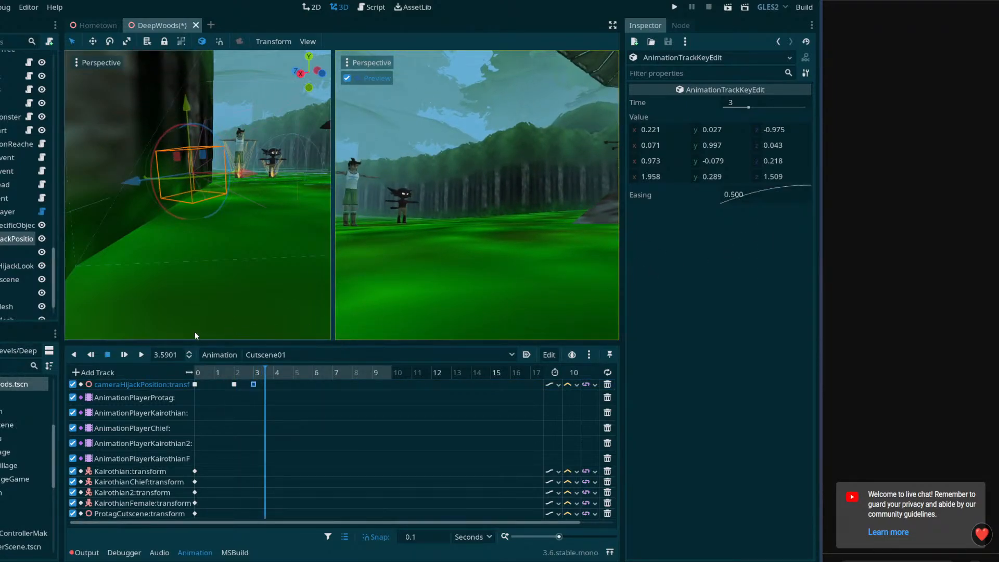
left_click(234, 372)
left_click(120, 354)
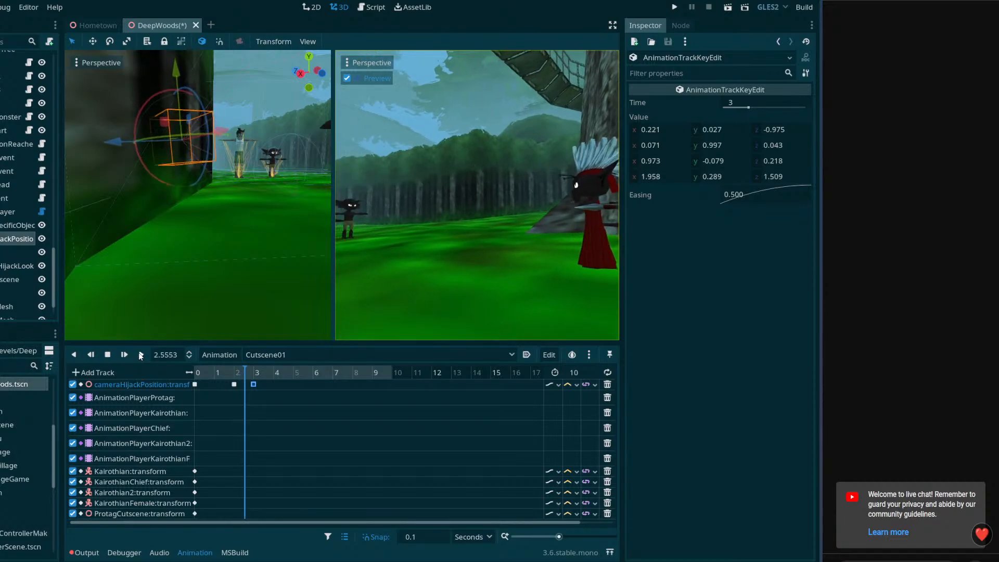
left_click(109, 355)
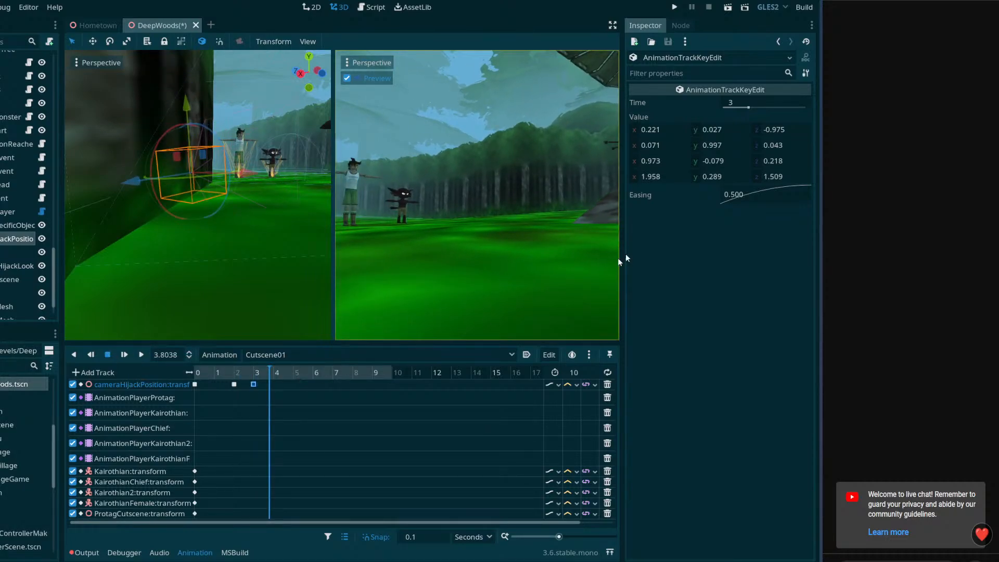
Set the easing of cameraHijackPosition's key at 3 seconds to Out-In and play the move repeatedly from 2 seconds
right_click(741, 195)
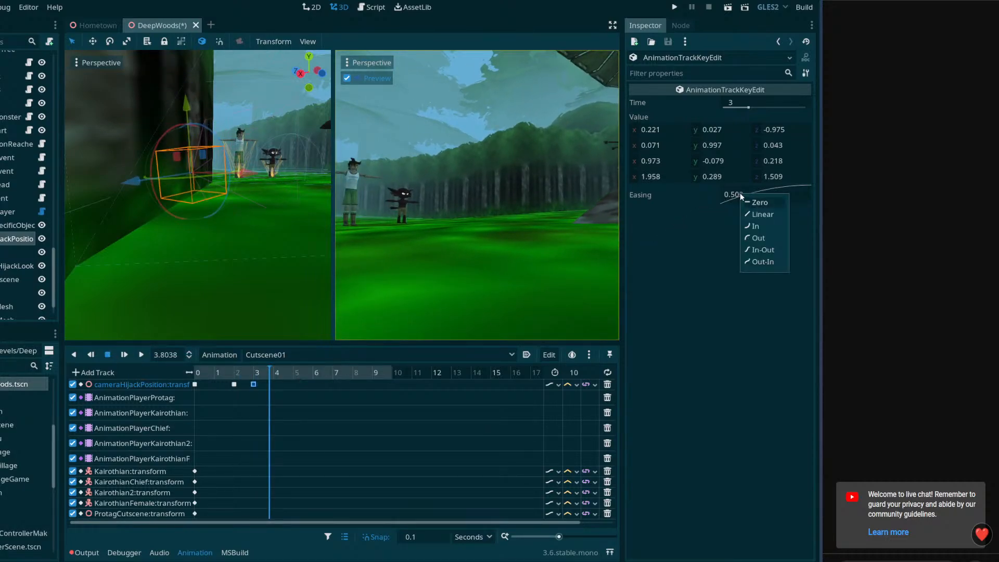
left_click(764, 262)
left_click(229, 371)
left_click(232, 371)
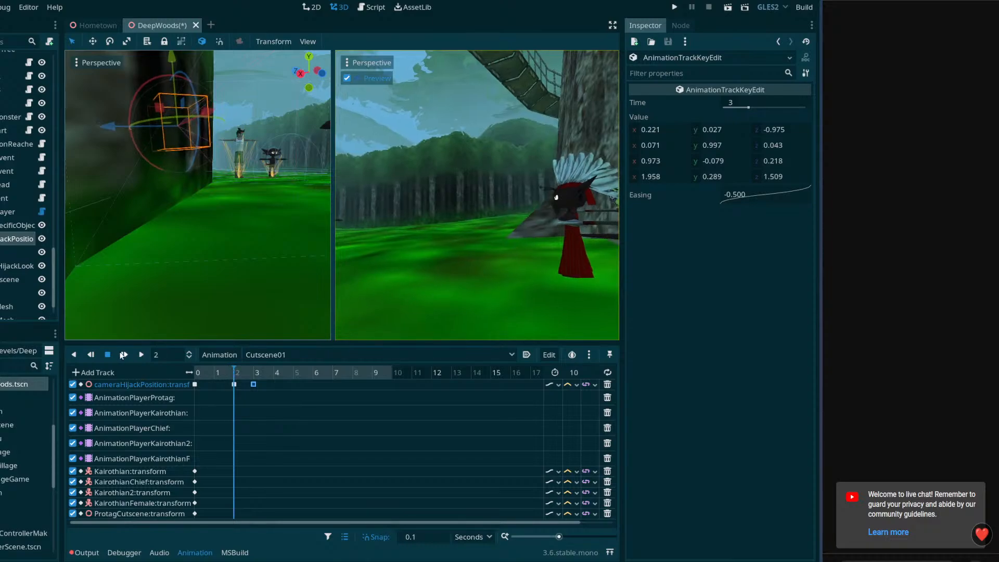
left_click(139, 353)
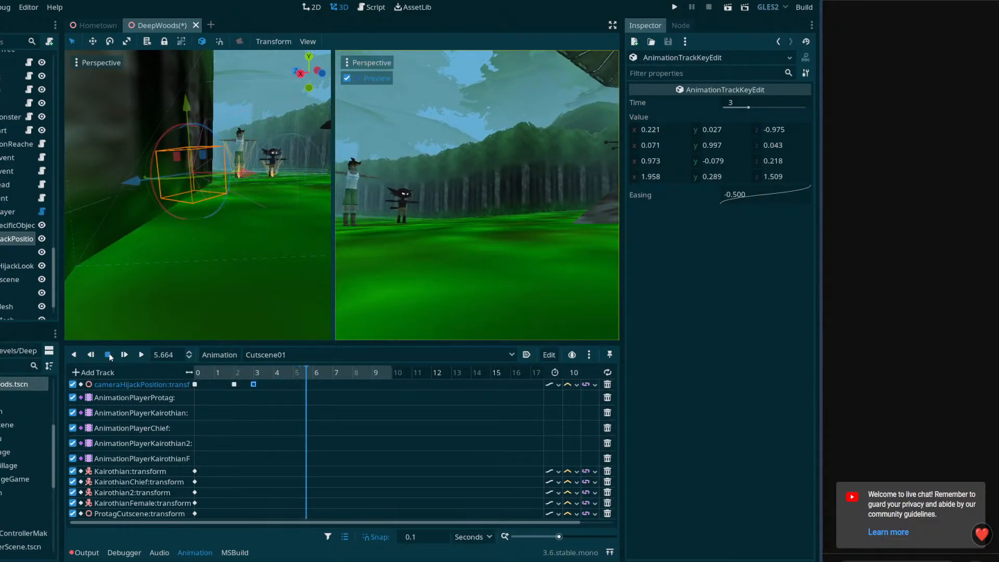
left_click(139, 354)
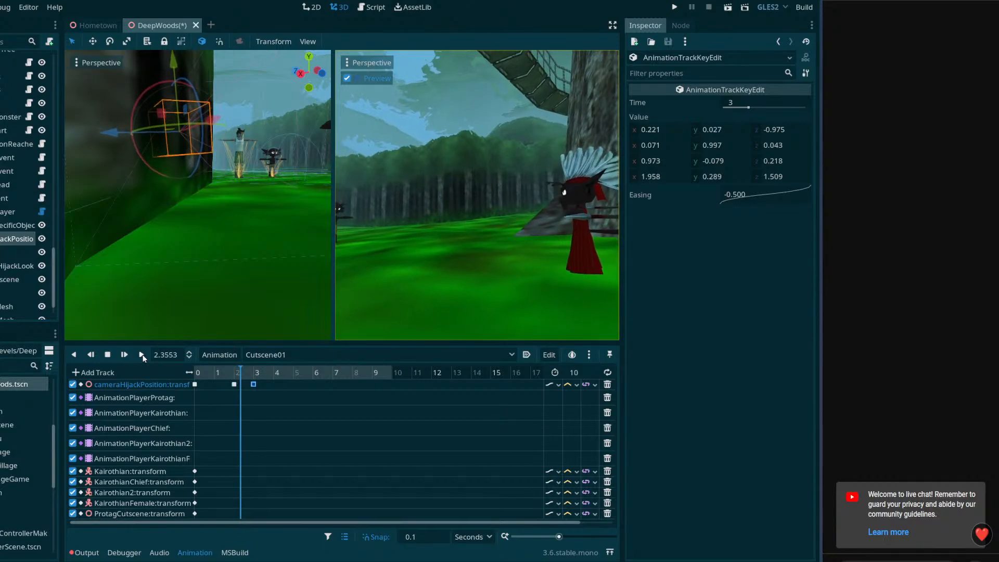
left_click(125, 354)
left_click(107, 355)
Set the easing of cameraHijackPosition's key at 2 seconds to In-Out, then play and scrub the move from there
left_click(234, 384)
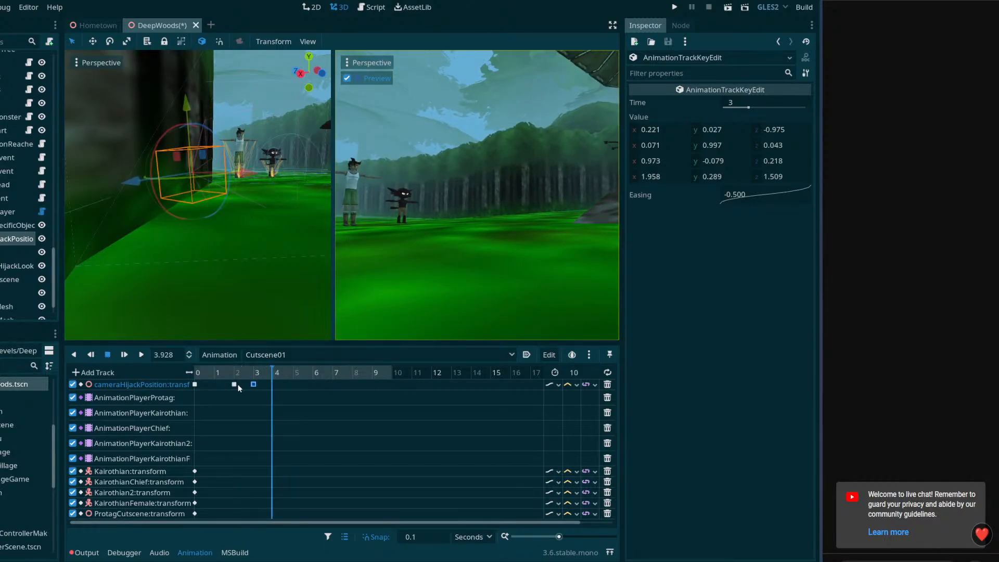
right_click(786, 191)
left_click(792, 259)
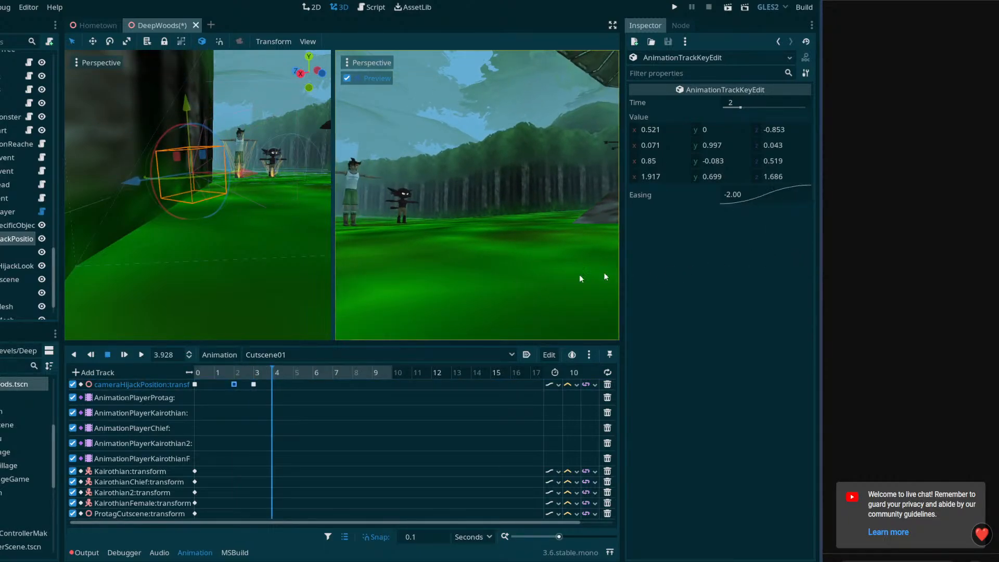
left_click(235, 371)
left_click(141, 355)
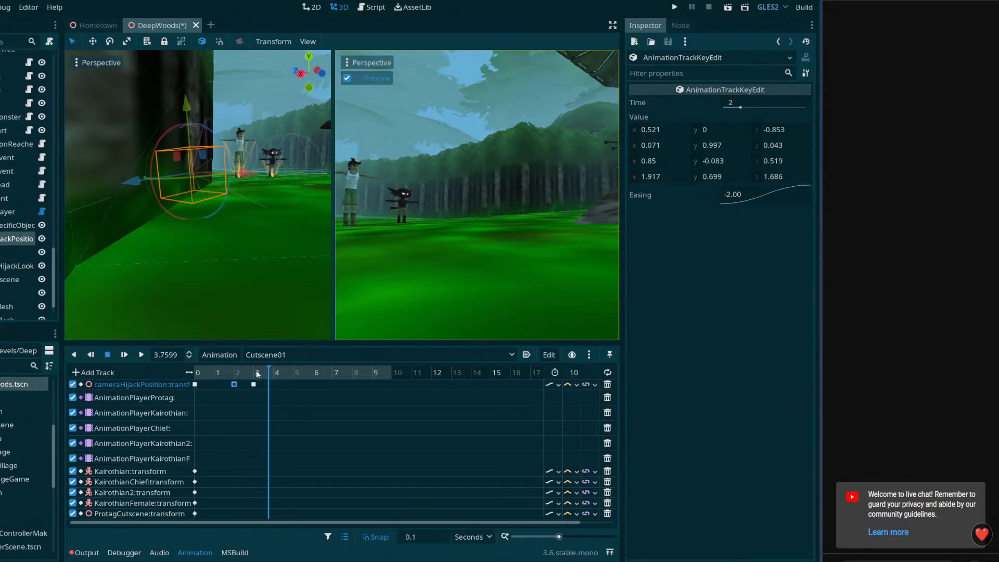
left_click(236, 370)
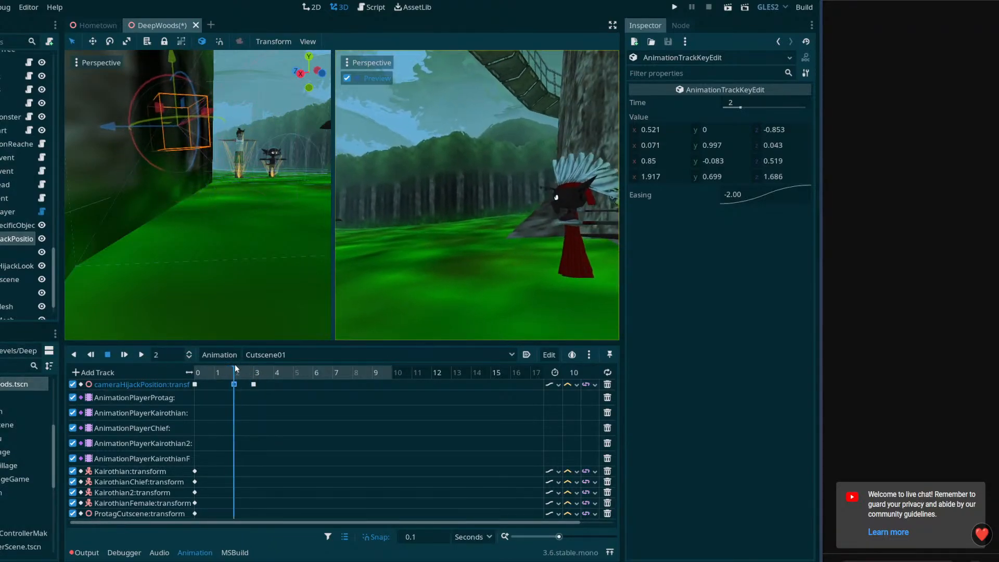
mouse_move(236, 369)
left_mouse_down()
mouse_move(260, 378)
mouse_move(235, 382)
left_mouse_up()
left_click_drag(236, 381, 281, 394)
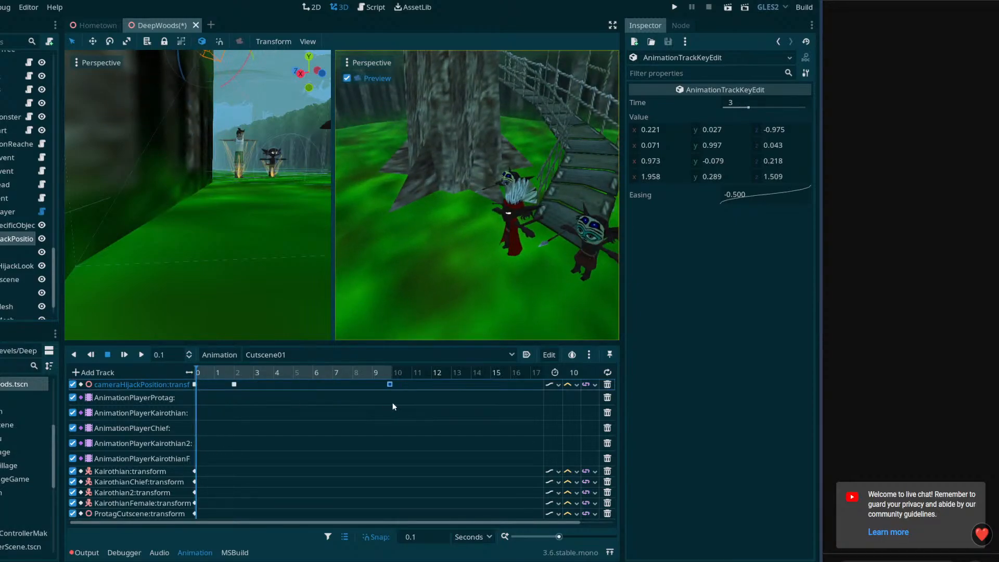
Move cameraHijackPosition's last key to 10 seconds and scrub the cutscene between 0 and 2 seconds
left_click_drag(394, 402, 234, 398)
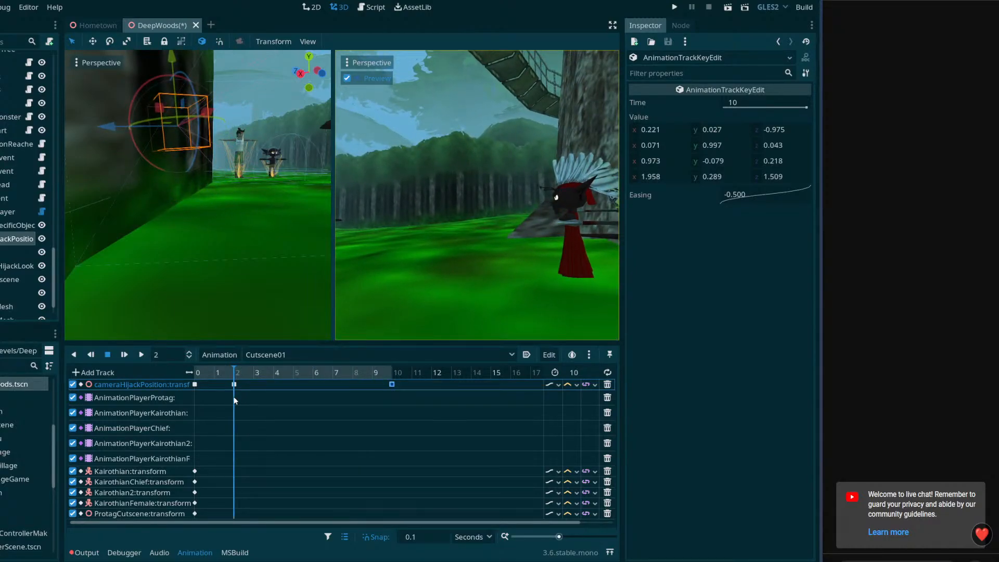
left_click_drag(235, 401, 193, 412)
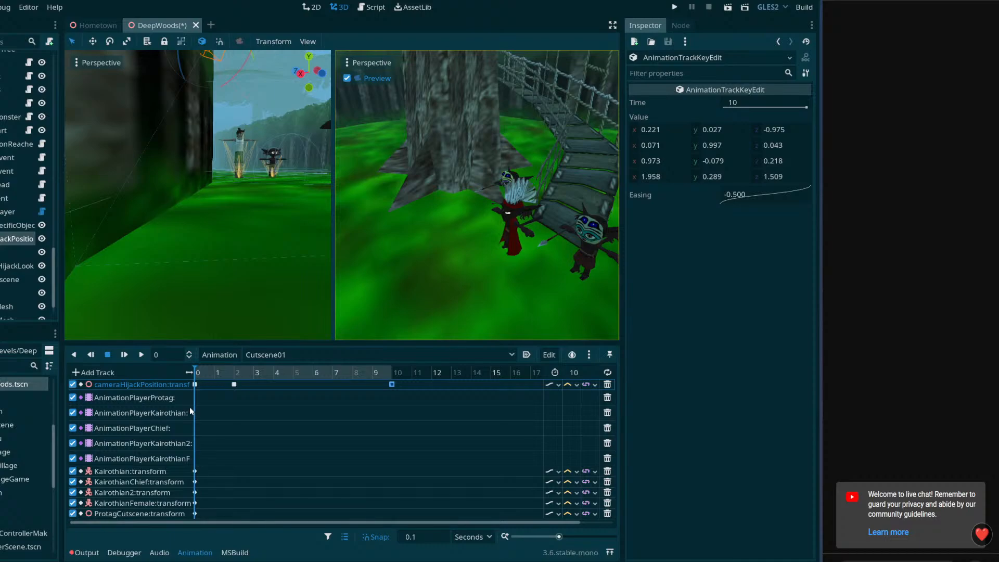
Add a key at 0 seconds on the AnimationPlayerProtag track and set its animation to 003_Running
right_click(195, 399)
left_click(209, 408)
left_click(197, 398)
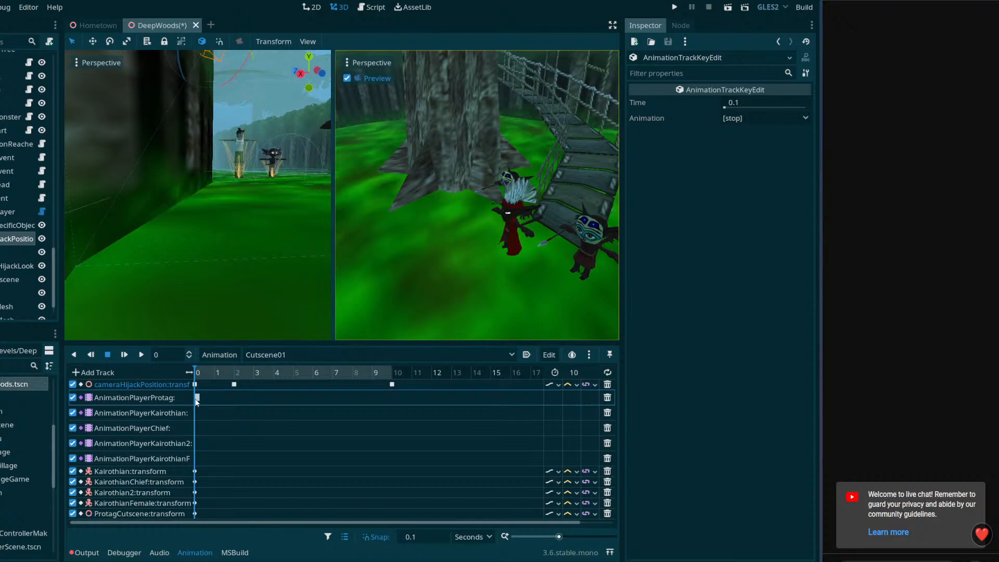
left_click(772, 115)
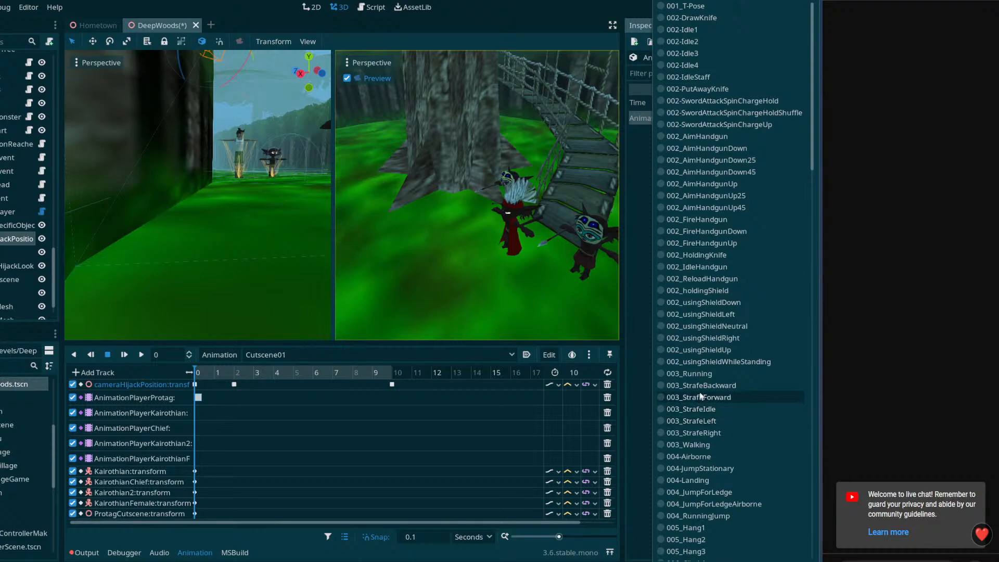
left_click(718, 374)
mouse_move(198, 371)
left_mouse_down()
mouse_move(238, 375)
mouse_move(195, 375)
left_mouse_up()
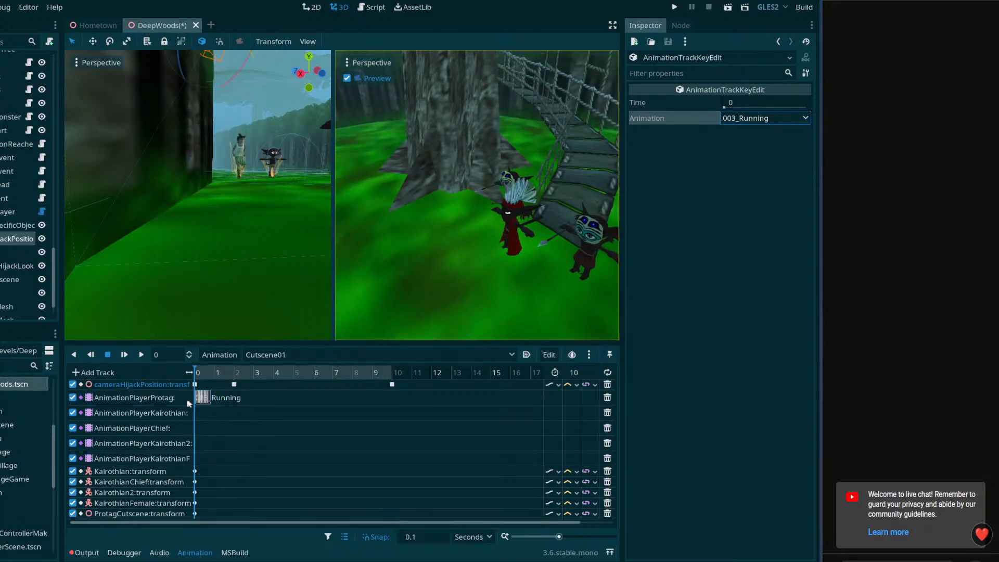
Rearrange the editor layout by narrowing the side docks, shortening the animation timeline and widening the scene viewport beside the camera preview
right_click_drag(274, 282, 211, 286)
left_click_drag(621, 233, 698, 237)
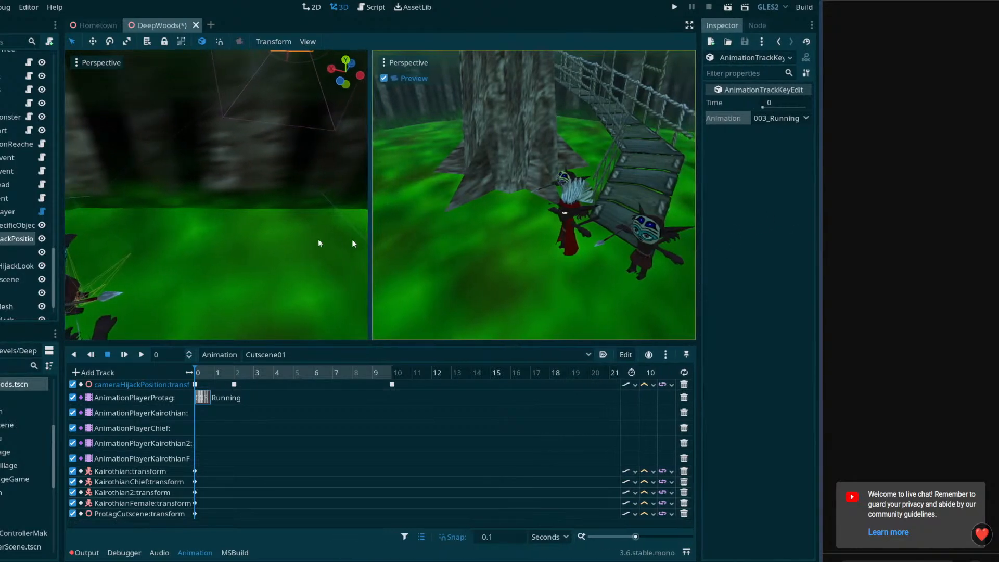
left_click_drag(62, 237, 15, 235)
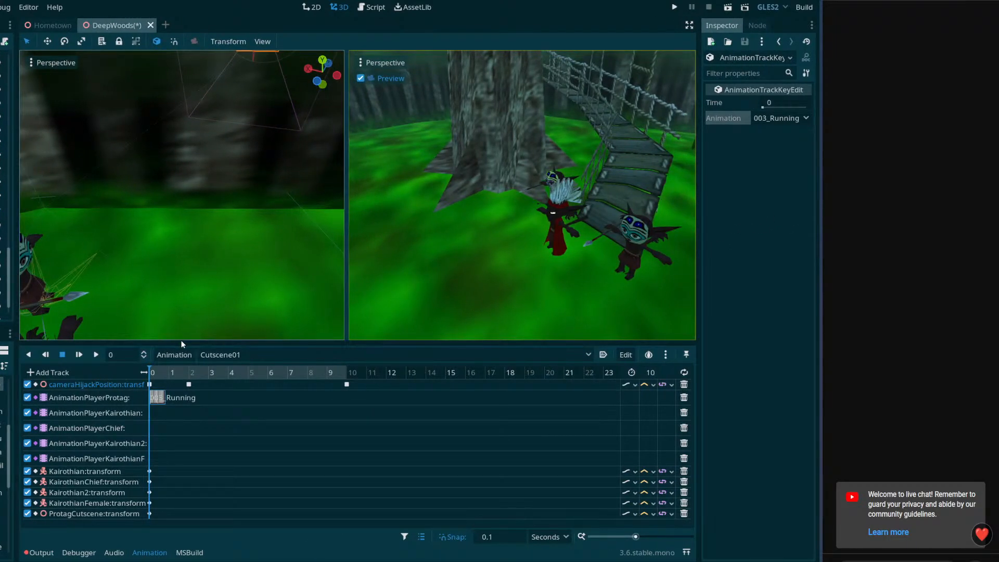
left_click_drag(182, 344, 187, 443)
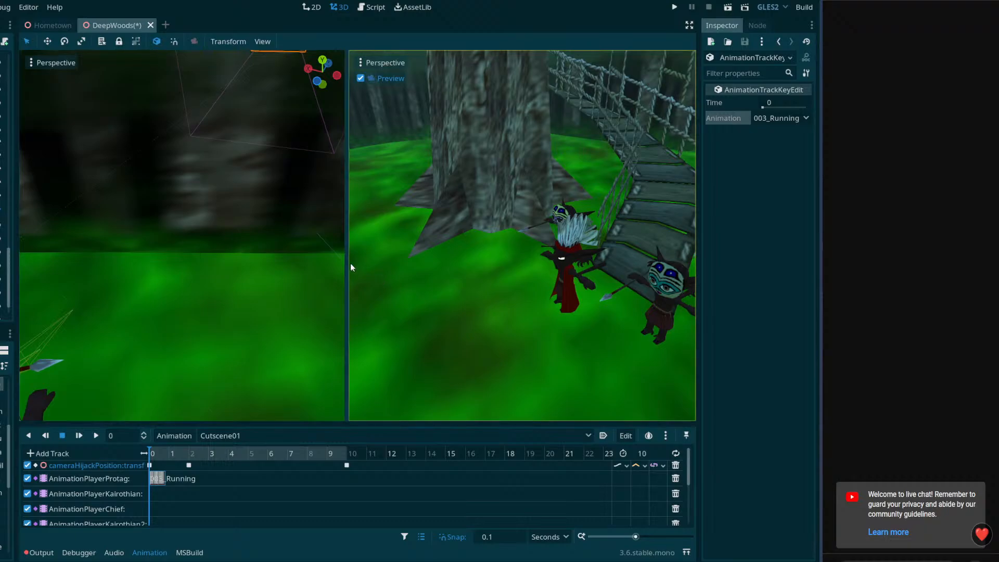
left_click_drag(347, 266, 471, 291)
right_click_drag(333, 270, 231, 366)
left_click_drag(158, 425, 146, 392)
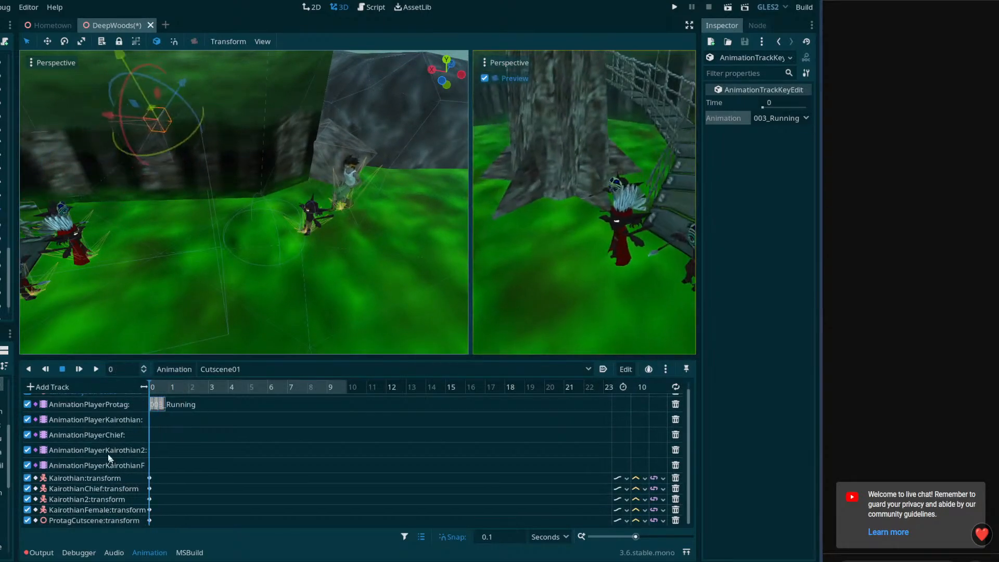
left_click_drag(17, 266, 45, 264)
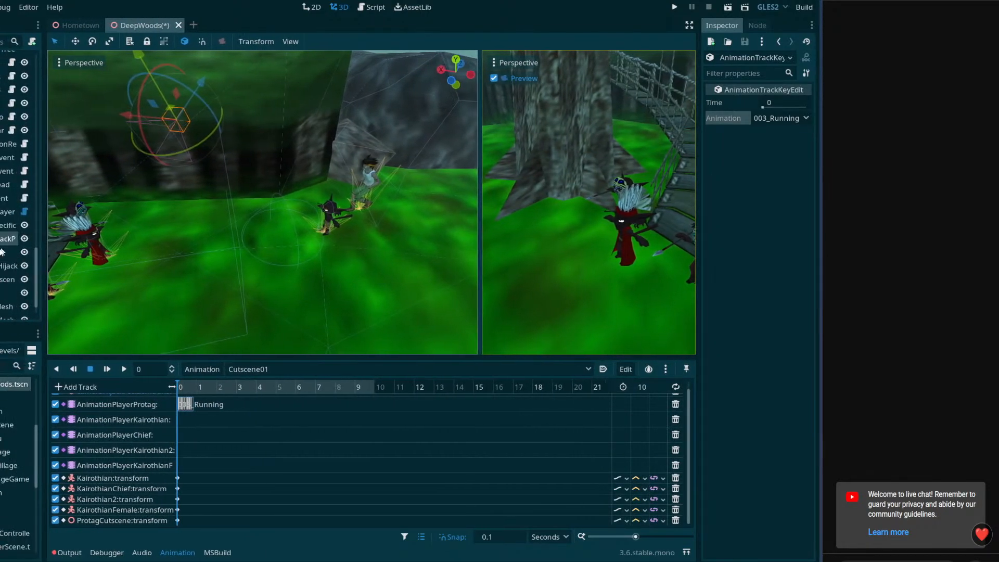
Select Kairothian and, with the cutscene at 2 seconds, move the character across the clearing toward the chief's group by the bridge
left_click(329, 220)
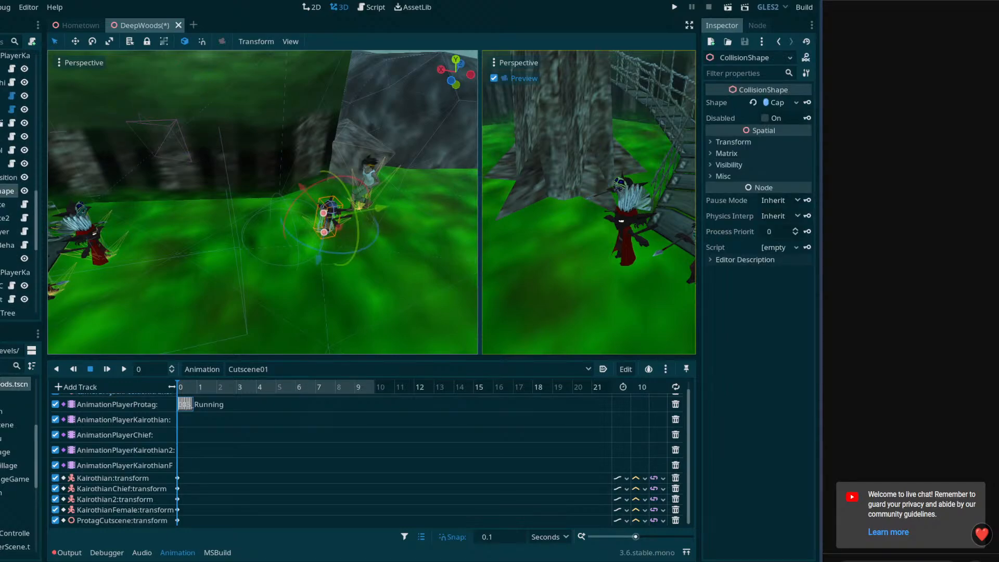
left_click(2, 137)
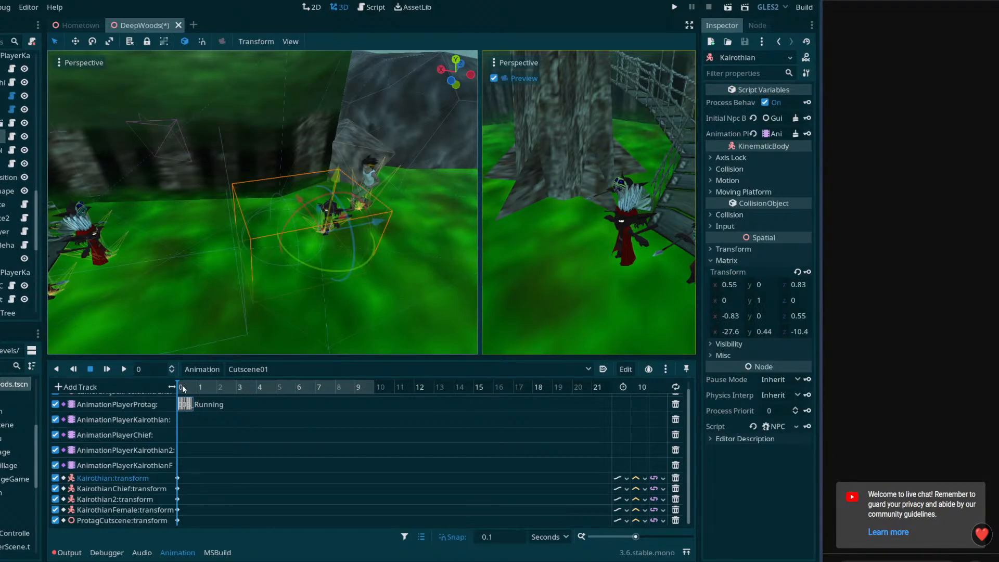
left_click_drag(183, 390, 219, 413)
scroll(235, 425, "up", 1)
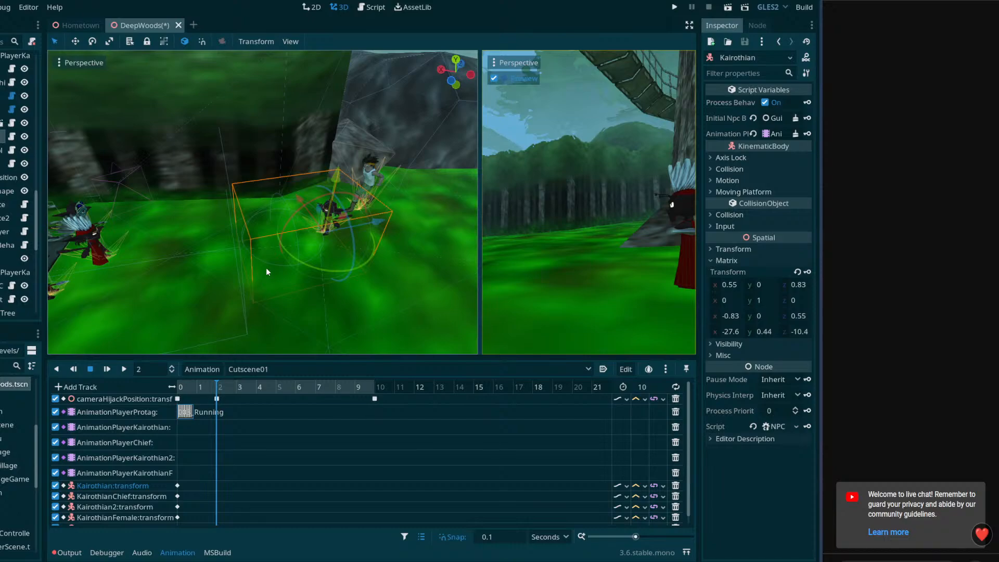
middle_click_drag(266, 272, 294, 252)
middle_click_drag(343, 230, 331, 232)
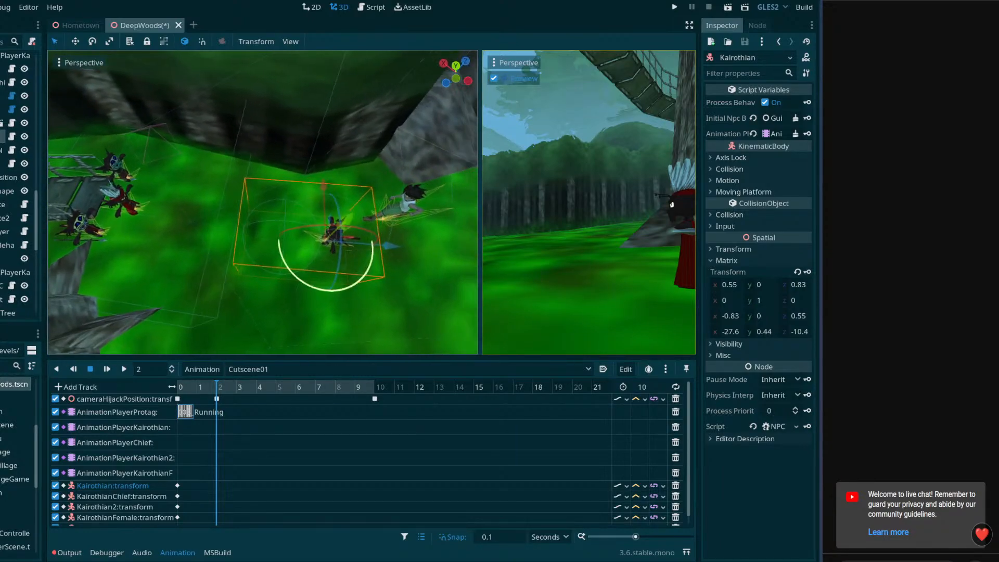
mouse_move(219, 391)
left_mouse_down()
mouse_move(180, 392)
mouse_move(217, 394)
left_mouse_up()
left_click_drag(395, 259, 290, 259)
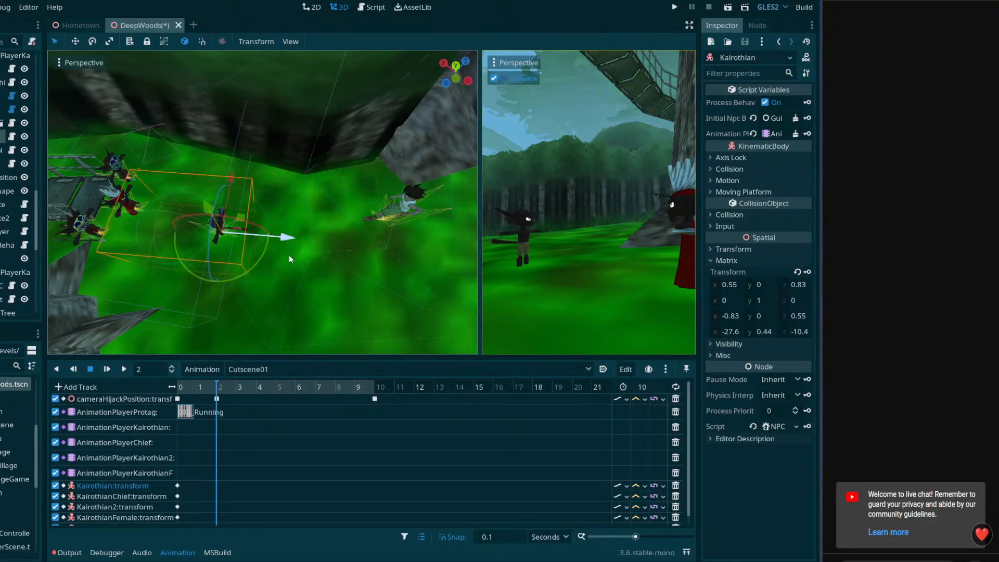
Fine-tune Kairothian's position to about -24.7, 0.51, -12.3, key its transform at 2 seconds and scrub the movement
middle_click_drag(289, 259, 342, 295)
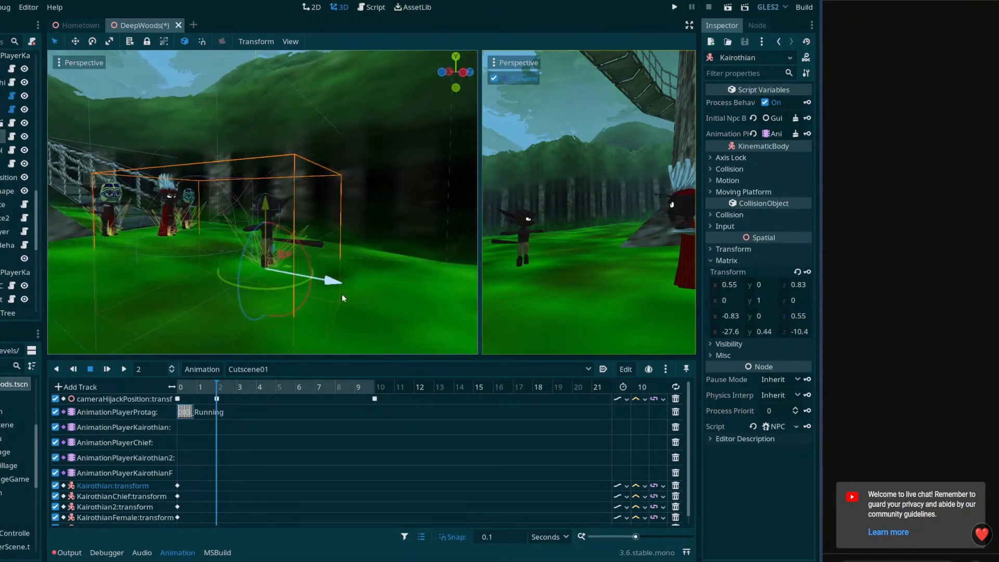
left_click_drag(342, 295, 286, 287)
middle_click_drag(287, 287, 224, 201)
left_click_drag(210, 203, 211, 189)
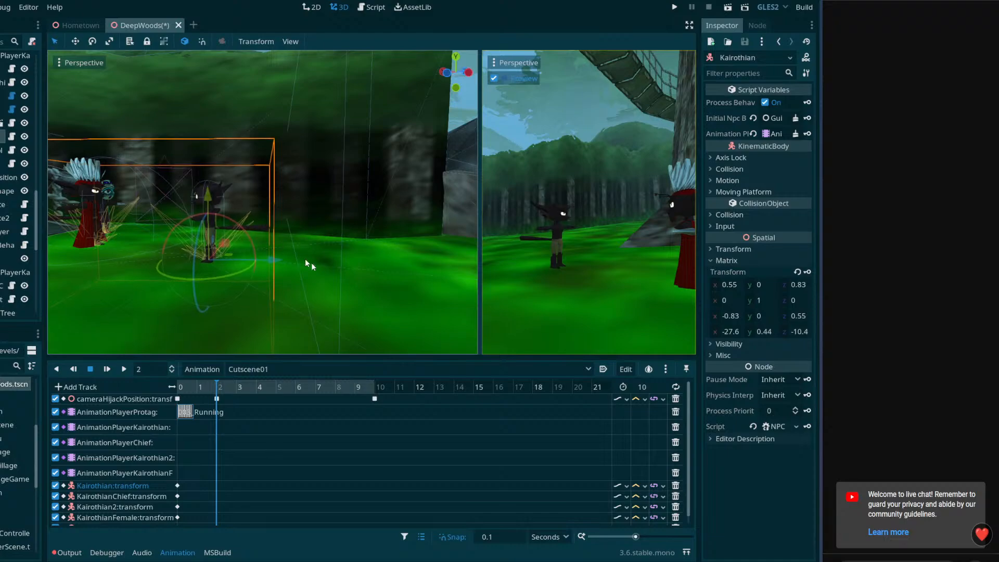
left_click(808, 273)
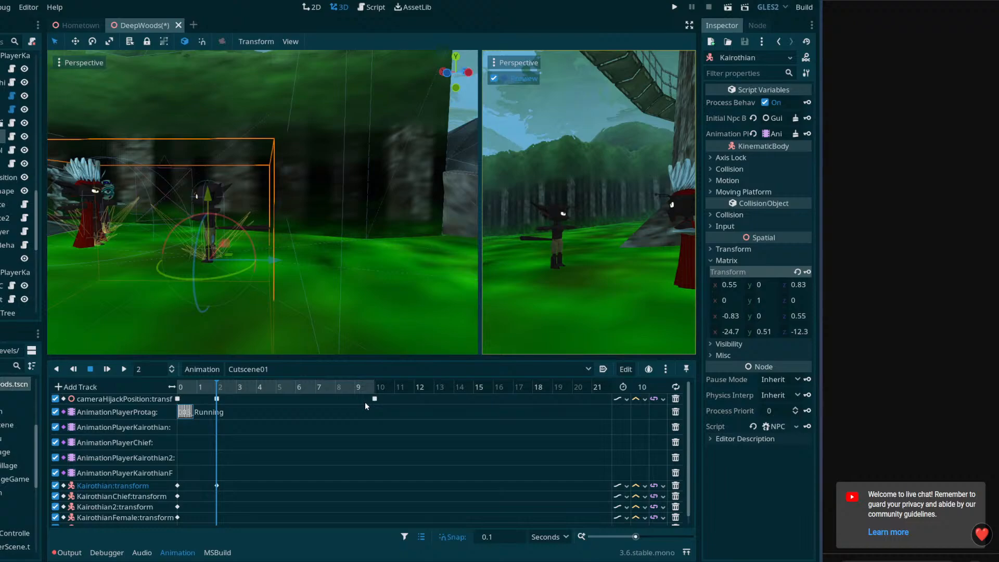
left_click_drag(197, 386, 218, 388)
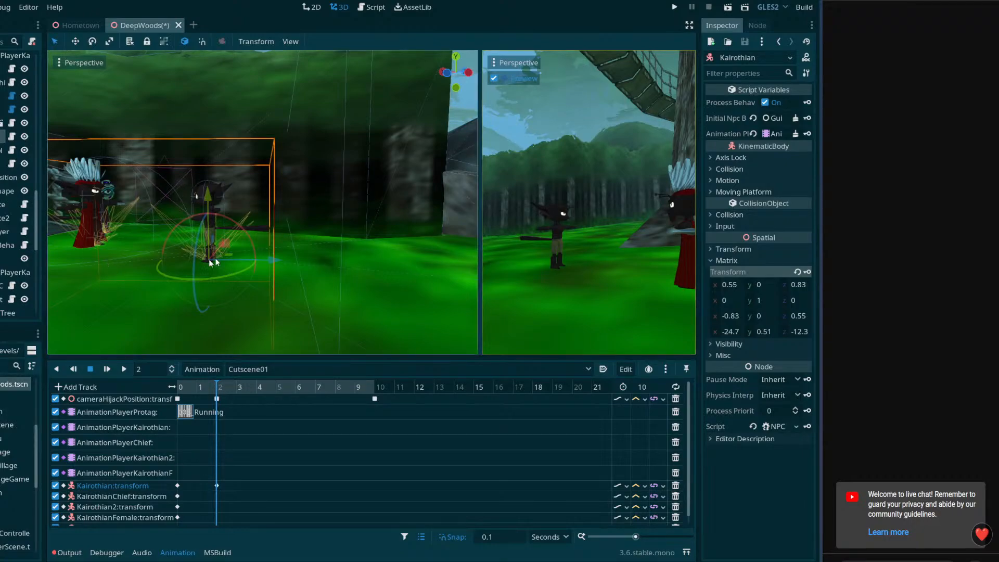
Select ProtagCutscene and scrub the cutscene between 0 and 2 seconds to check its placement against the other characters
right_click_drag(329, 276, 321, 320)
key("s")
mouse_move(211, 388)
left_mouse_down()
mouse_move(187, 389)
mouse_move(217, 390)
left_mouse_up()
scroll(18, 182, "down", 5)
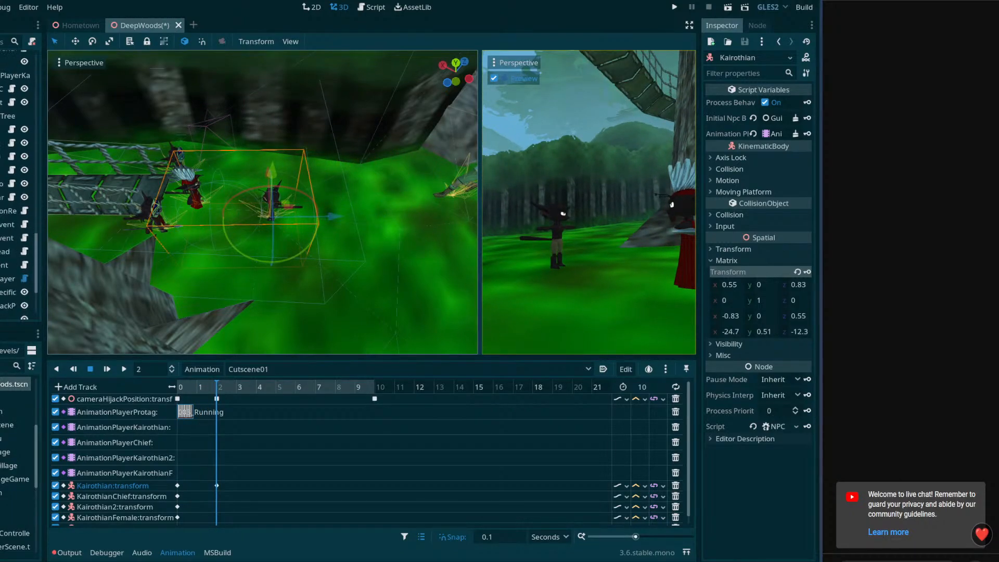
scroll(18, 182, "down", 2)
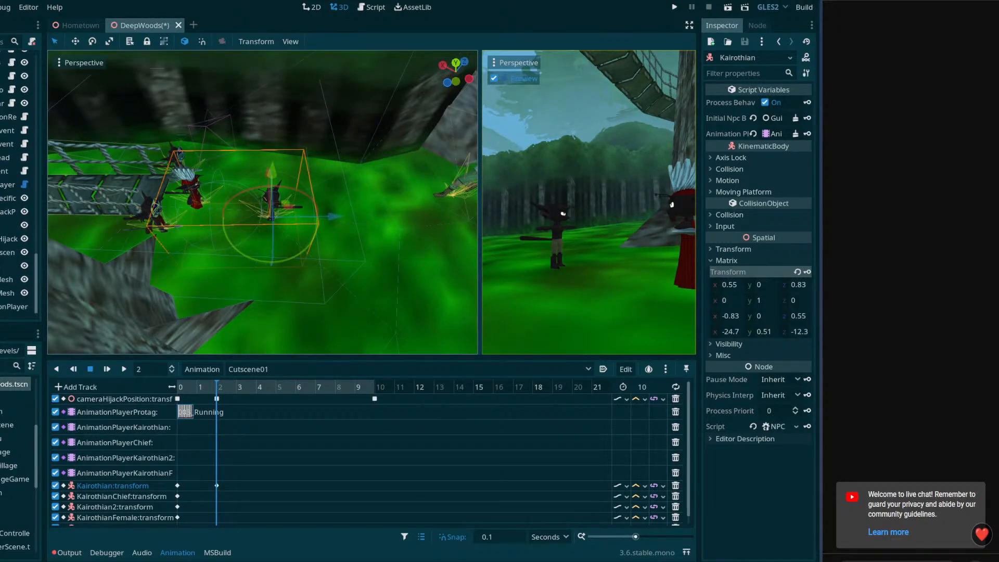
left_click(10, 252)
left_click_drag(214, 388, 165, 388)
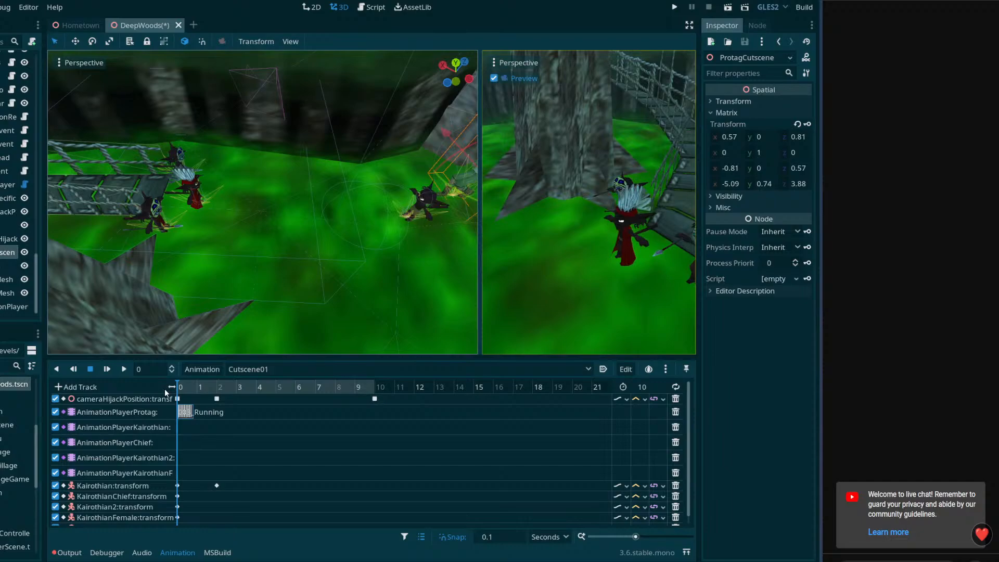
middle_click_drag(275, 303, 292, 293)
mouse_move(226, 392)
left_mouse_down()
mouse_move(202, 385)
mouse_move(218, 395)
left_mouse_up()
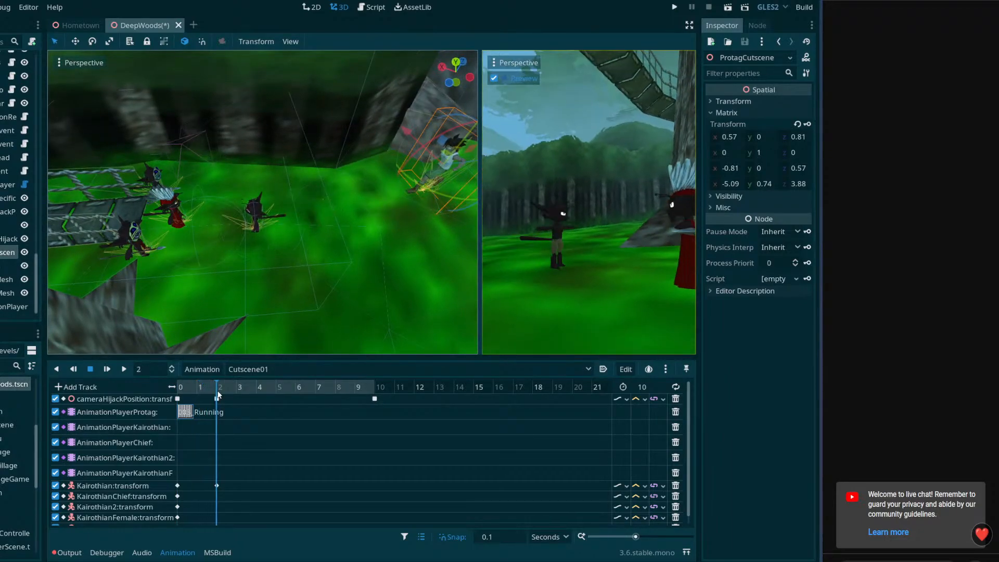
With the cutscene at 2 seconds, move ProtagCutscene across the clearing to stand beside Kairothian in the camera preview
middle_click_drag(292, 304, 245, 349)
key("d")
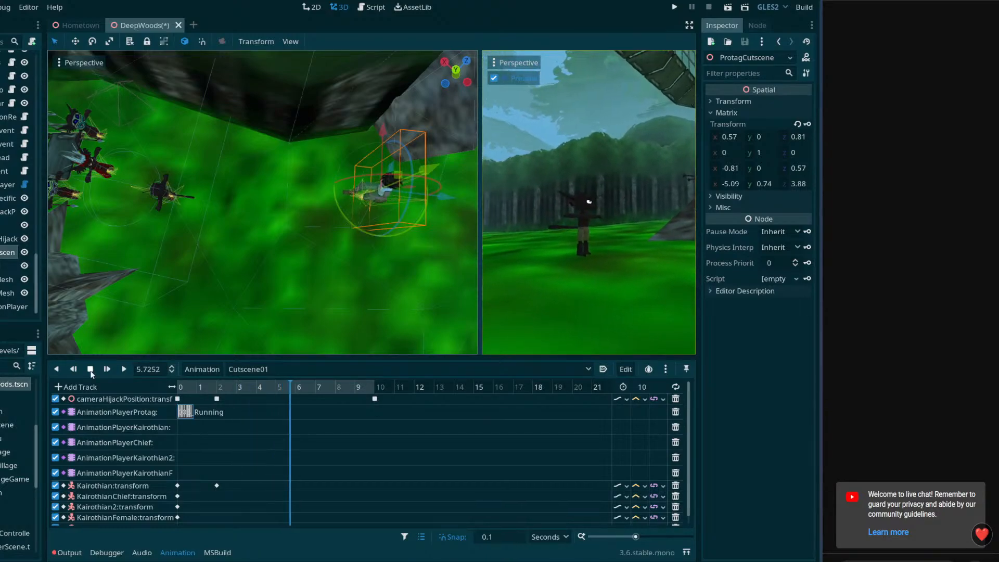
left_click(218, 389)
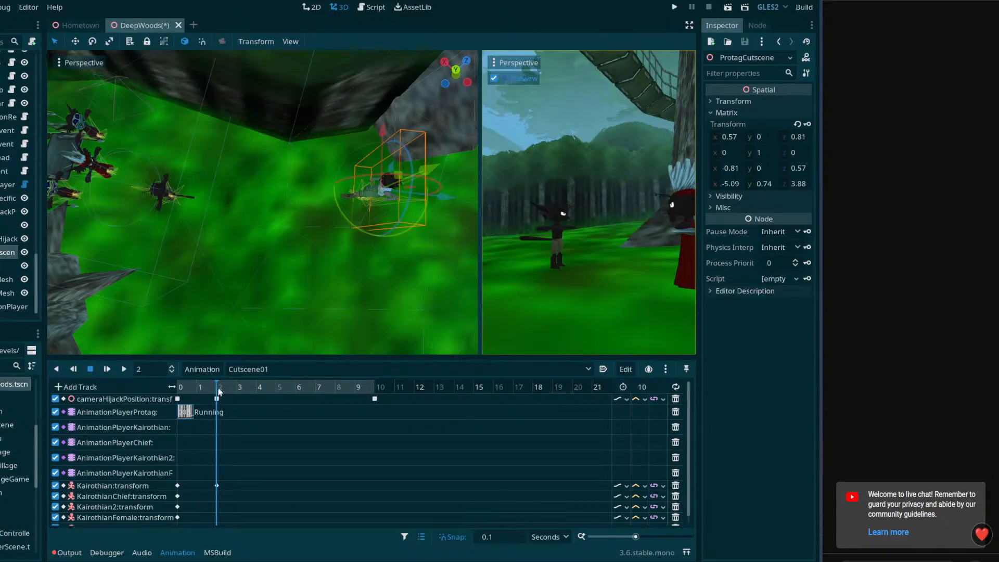
middle_click_drag(450, 197, 214, 193)
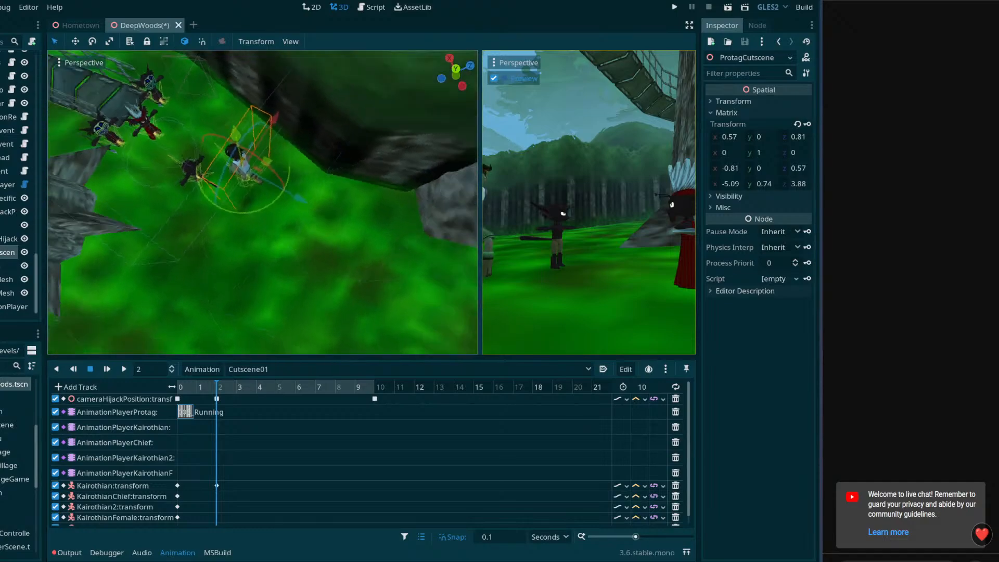
middle_click_drag(382, 318, 316, 273)
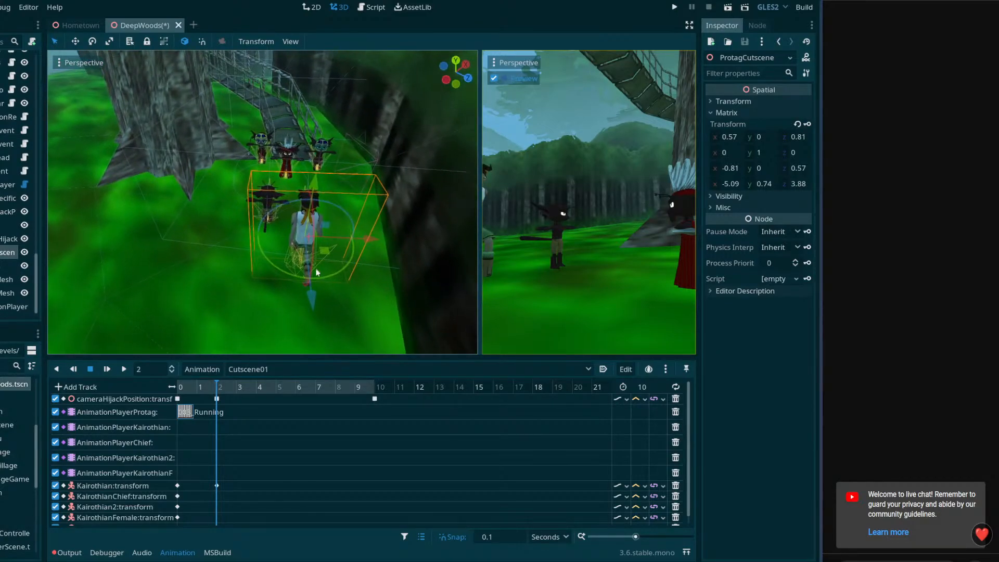
left_click_drag(317, 315, 360, 217)
Adjust ProtagCutscene's height to place it at about -1.39, 0.88, 1.07 and key its transform at 2 seconds
right_click_drag(368, 276, 284, 208)
key("w")
key("d")
right_click_drag(364, 208, 324, 146)
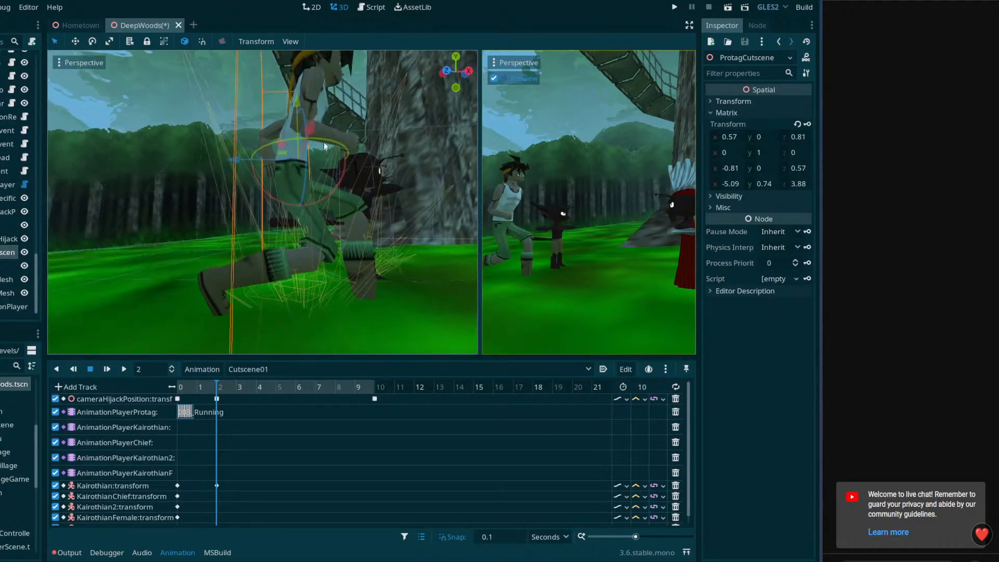
left_click_drag(299, 104, 650, 125)
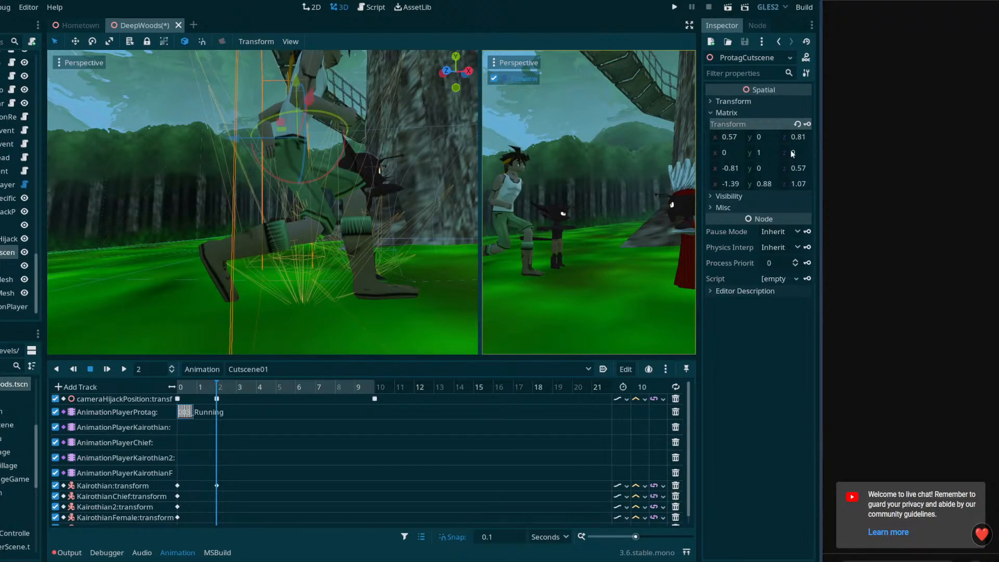
Add a key at 0 seconds on the AnimationPlayerKairothian track, set its animation to running and scrub to 2 seconds
left_click_drag(207, 386, 161, 376)
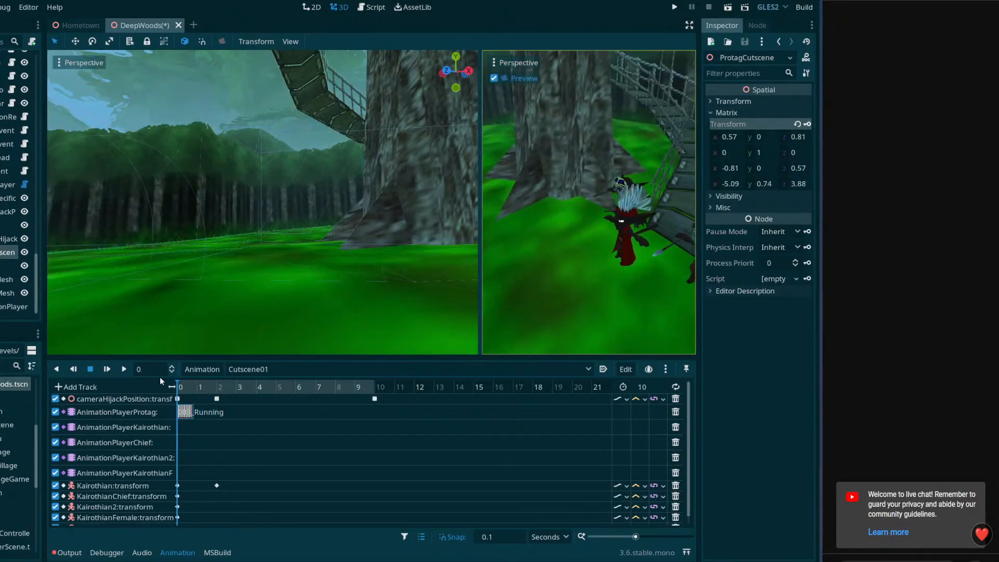
right_click(177, 428)
left_click(182, 434)
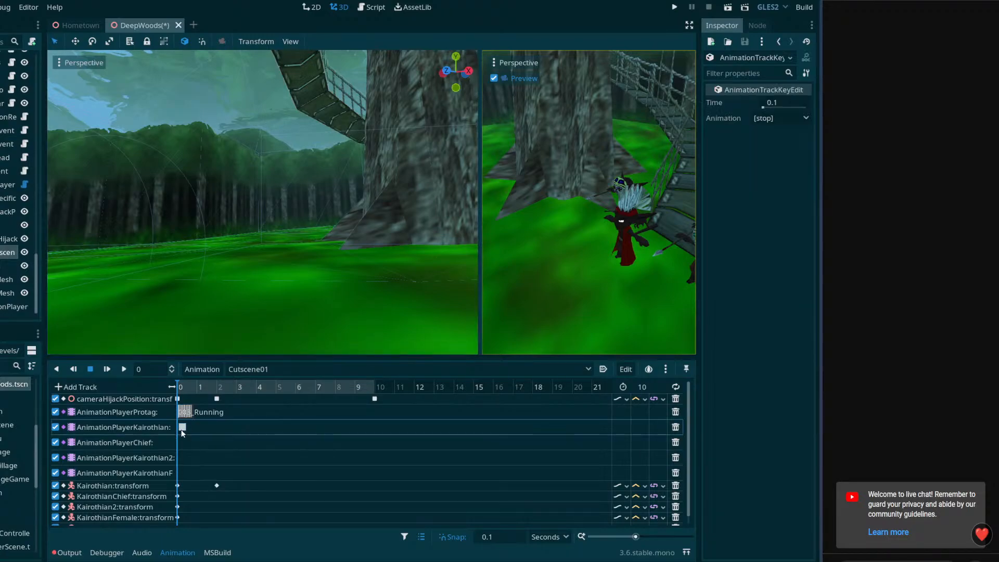
left_click_drag(178, 429, 180, 430)
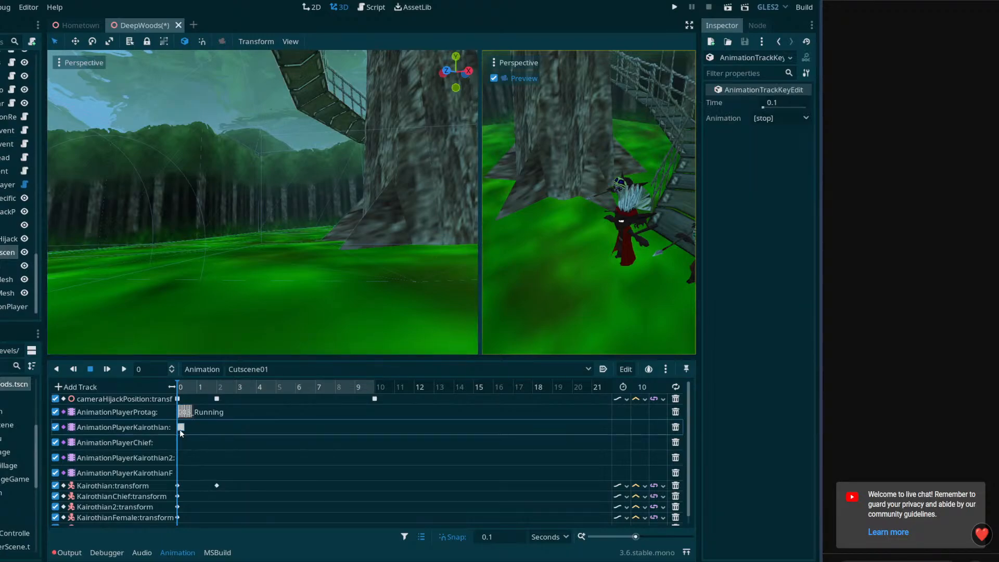
left_click(805, 119)
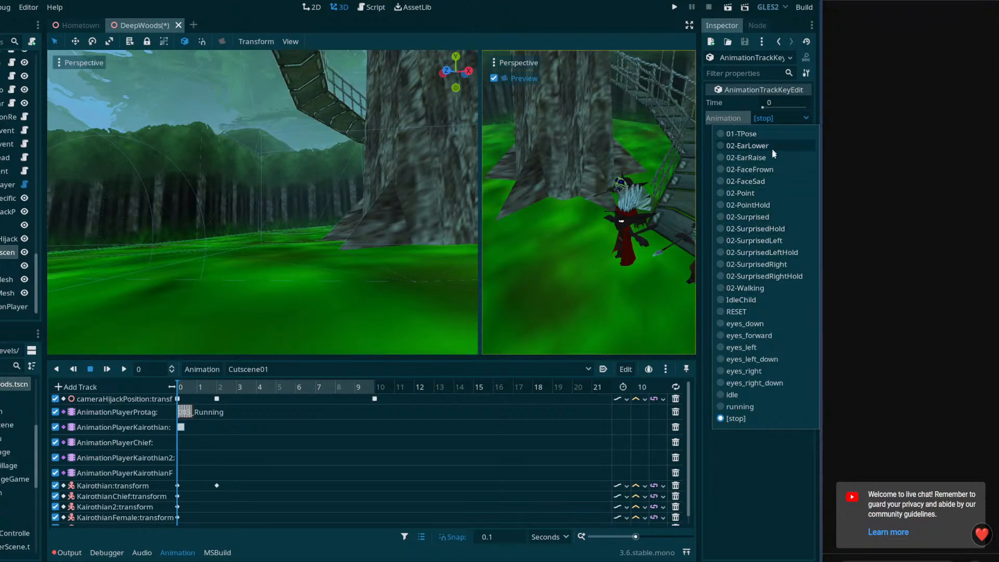
left_click(741, 406)
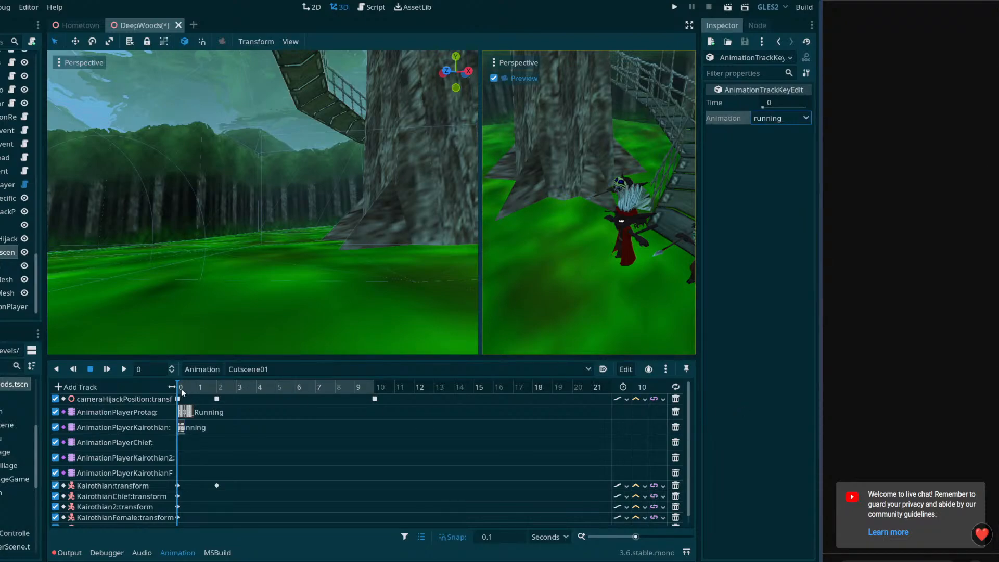
left_click_drag(181, 389, 216, 395)
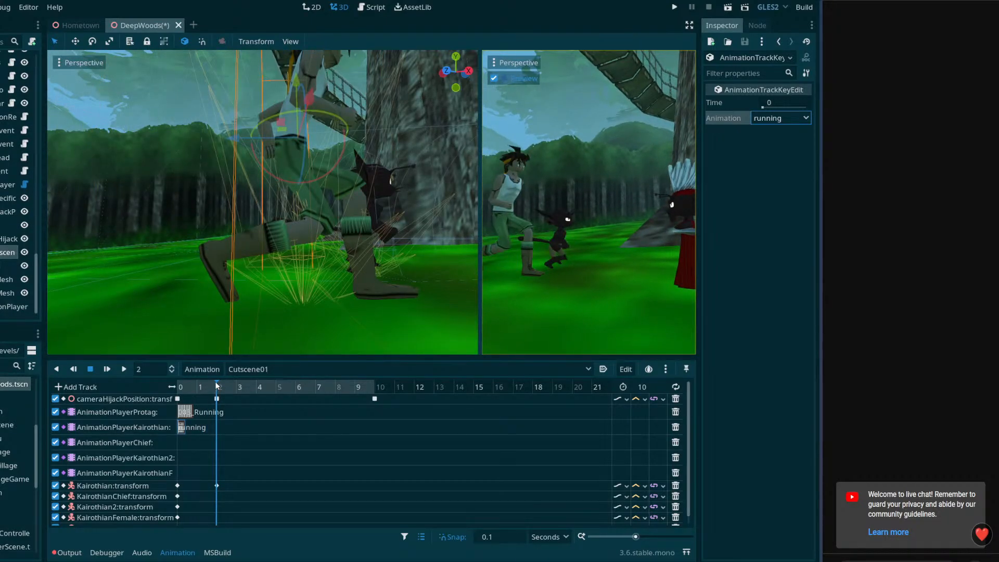
Add a key at 2 seconds on the AnimationPlayerKairothian track and set its animation to idle
right_click(218, 428)
left_click(237, 434)
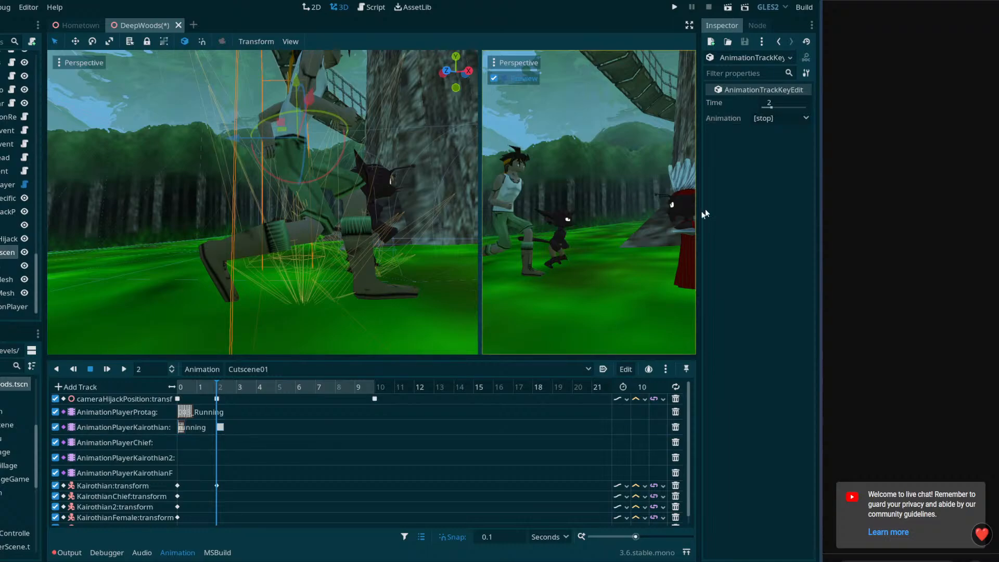
left_click(807, 117)
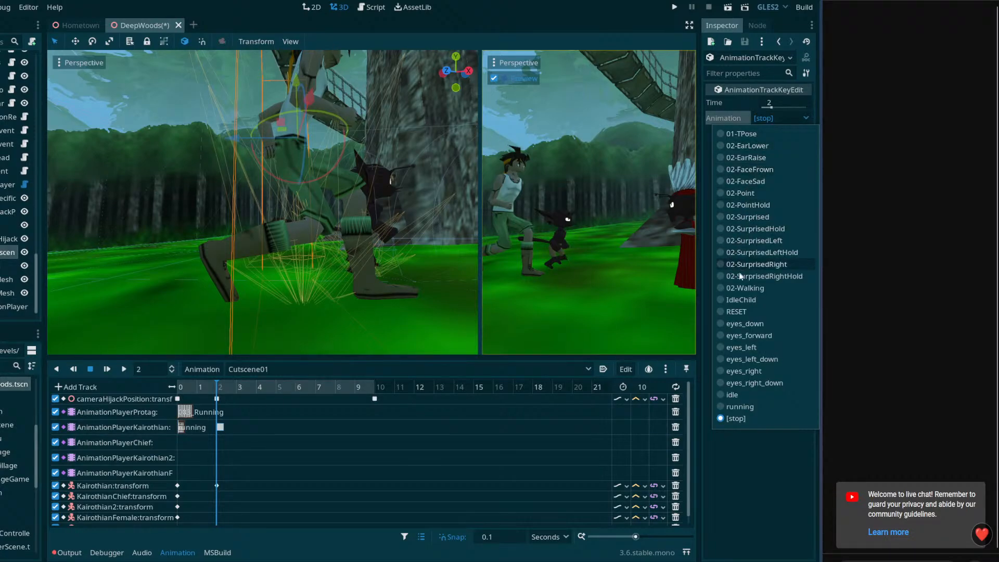
left_click(730, 394)
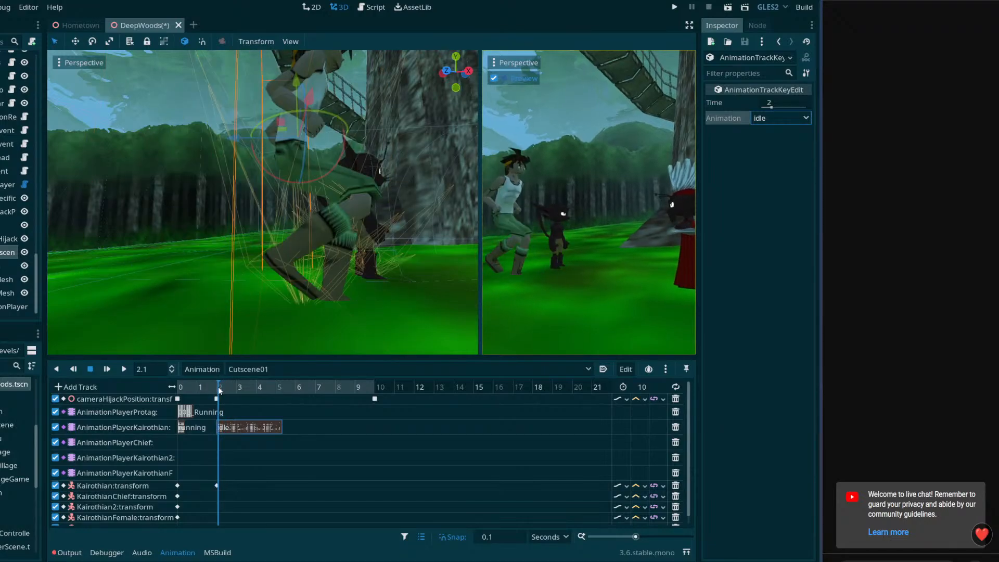
Add a key at 2 seconds on the AnimationPlayerProtag track, set its animation to 002-Idle1 and play the cutscene from the start
right_click(221, 407)
left_click(224, 413)
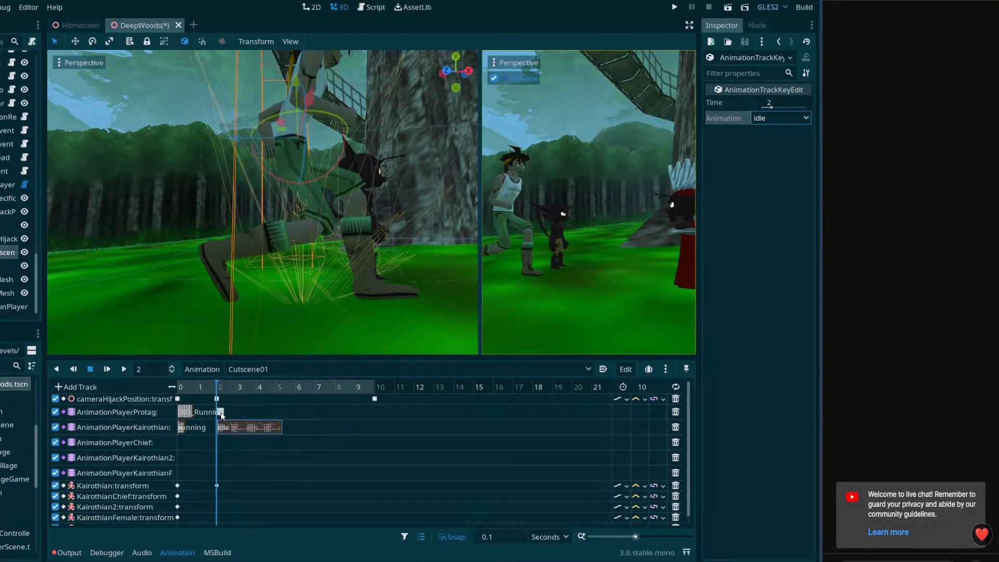
left_click(801, 118)
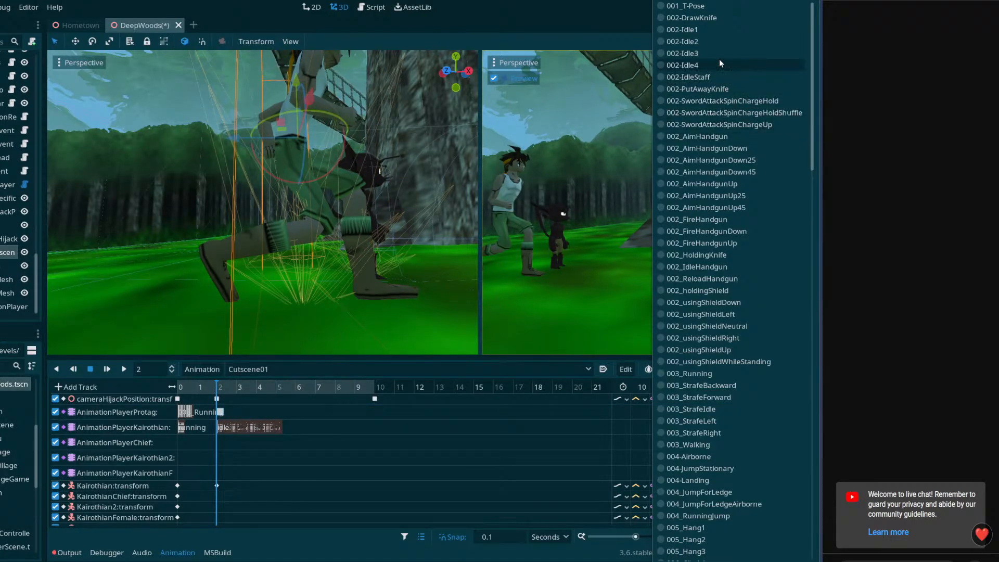
left_click(707, 26)
left_click_drag(216, 386, 171, 387)
left_click(125, 369)
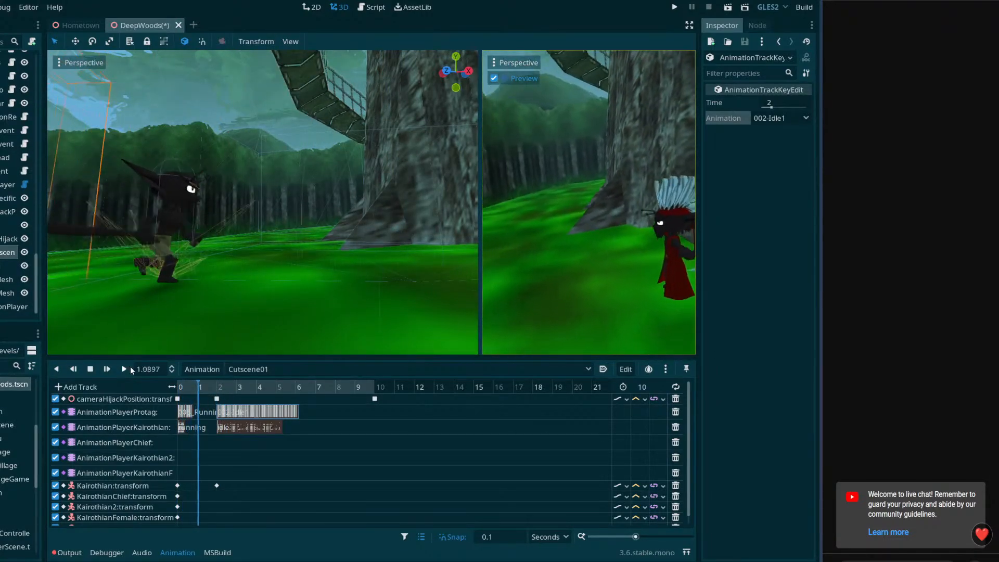
left_click(91, 369)
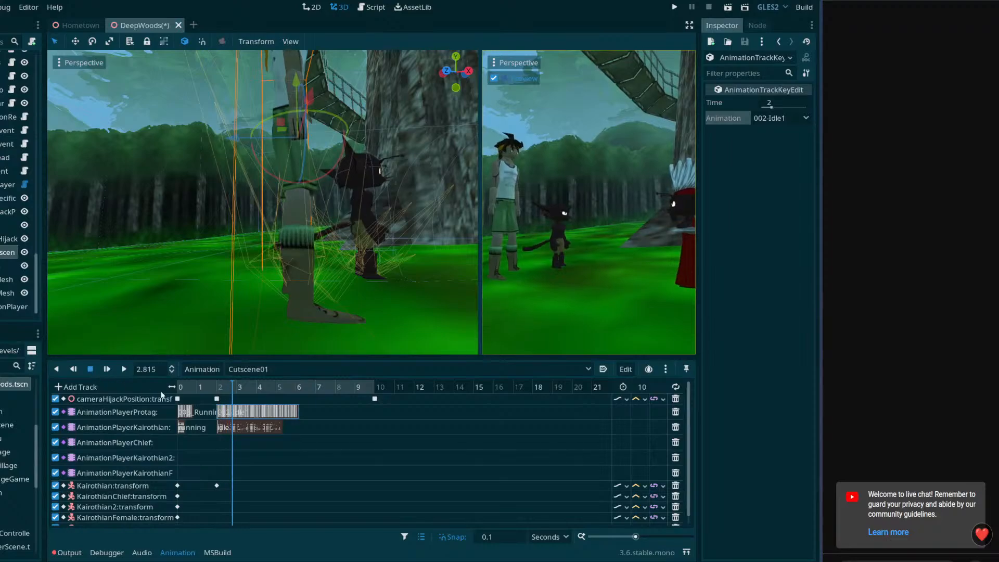
Shift the 2-second camera, idle animation and Kairothian transform keys together to 1.3 seconds, playing the cutscene from the start to check the timing
left_click_drag(219, 391, 171, 386)
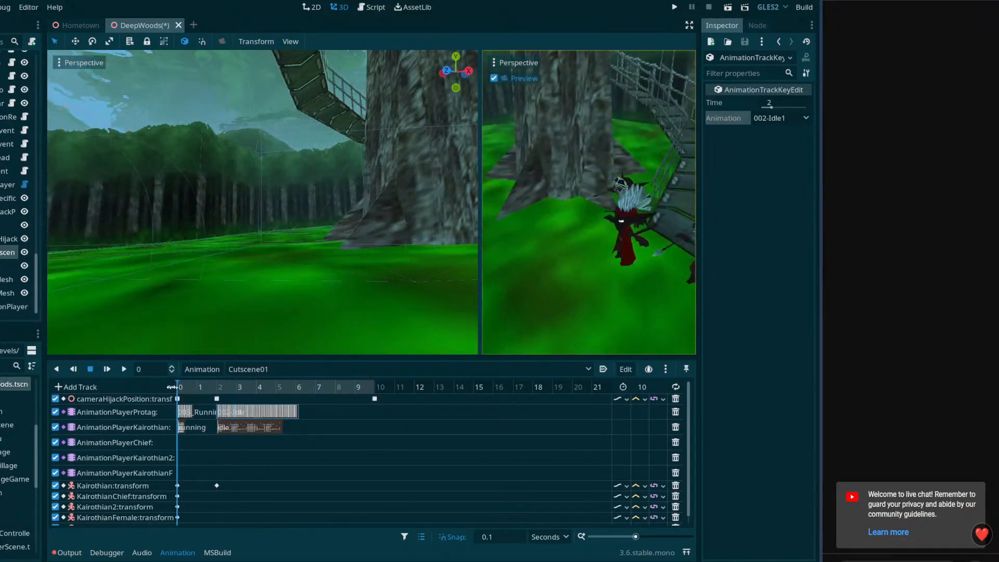
left_click_drag(252, 501, 208, 403)
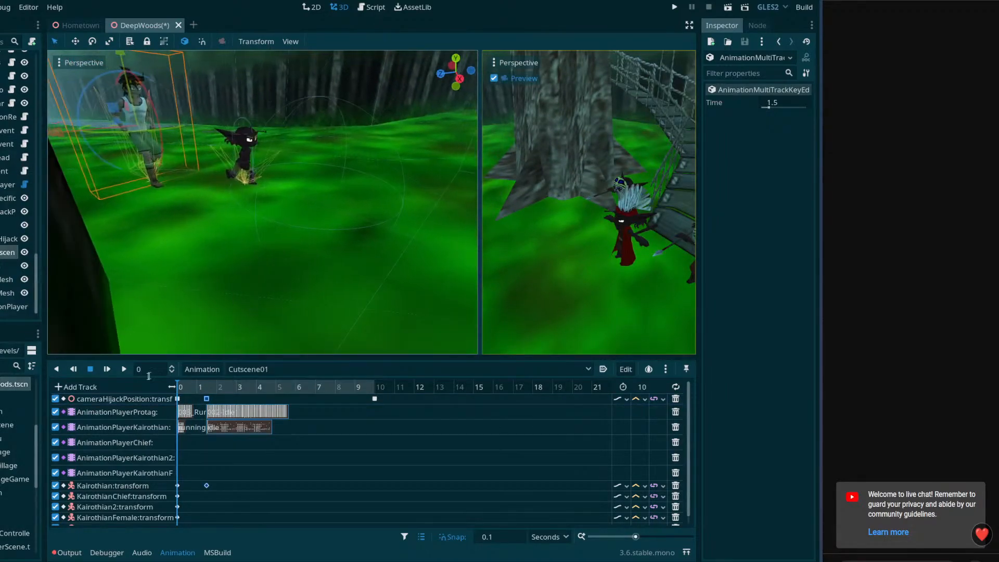
left_click(123, 369)
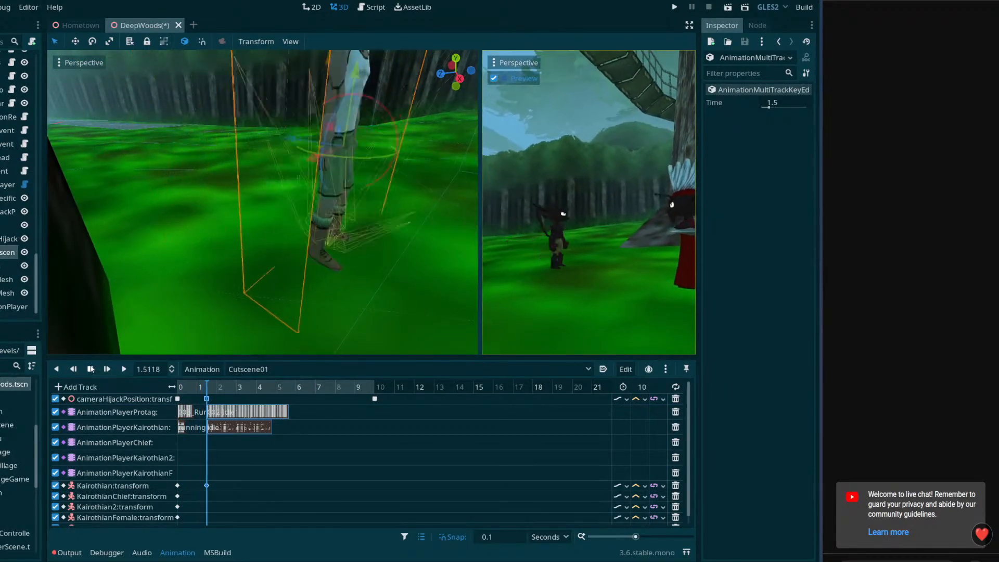
left_click(207, 386)
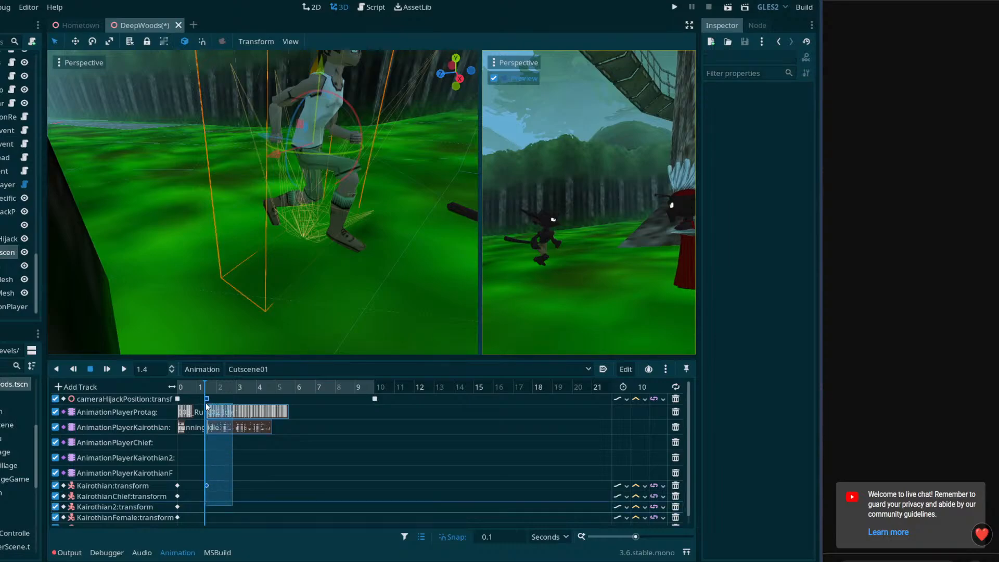
left_click_drag(208, 399, 161, 376)
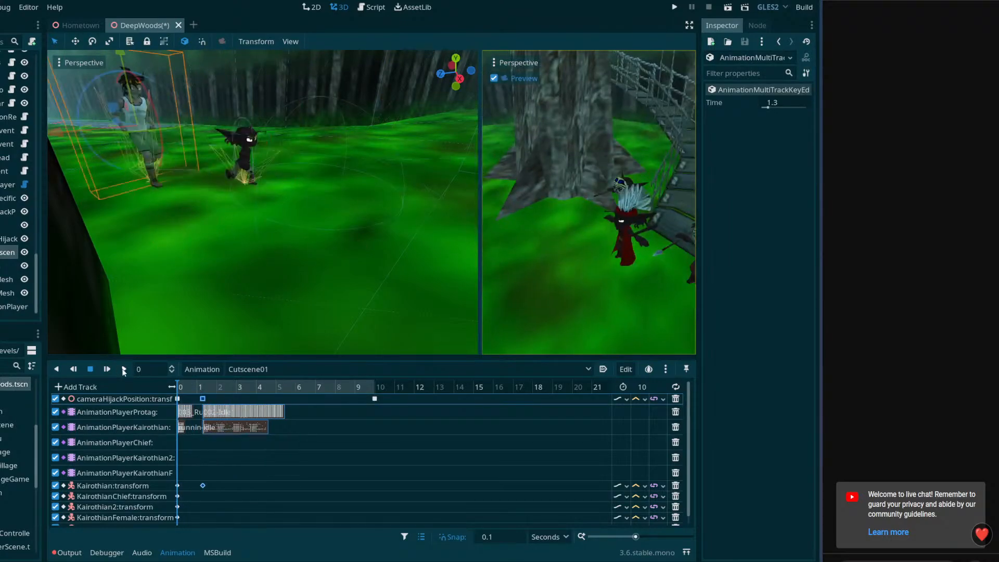
left_click(124, 369)
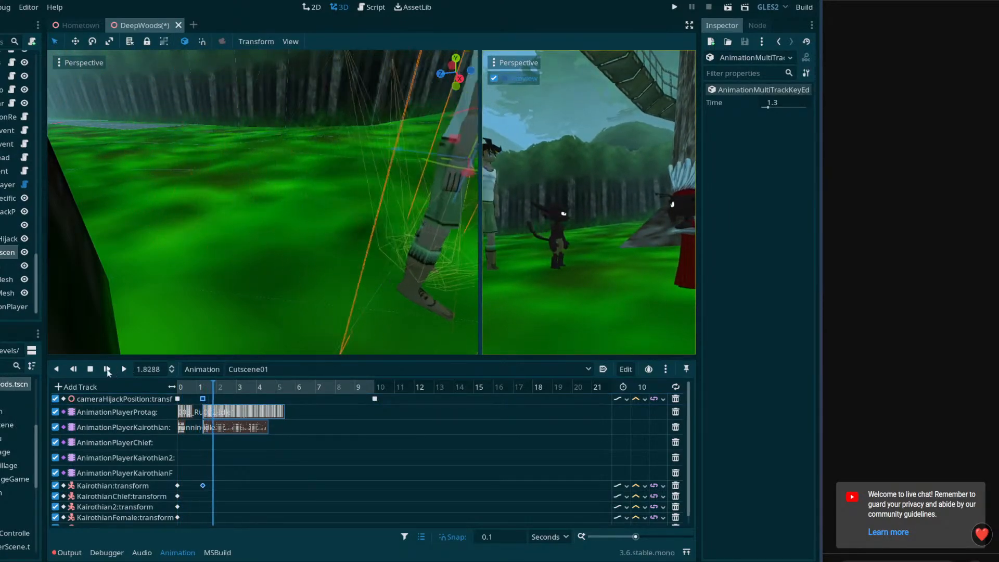
left_click(93, 369)
left_click_drag(227, 386, 176, 396)
left_click(123, 369)
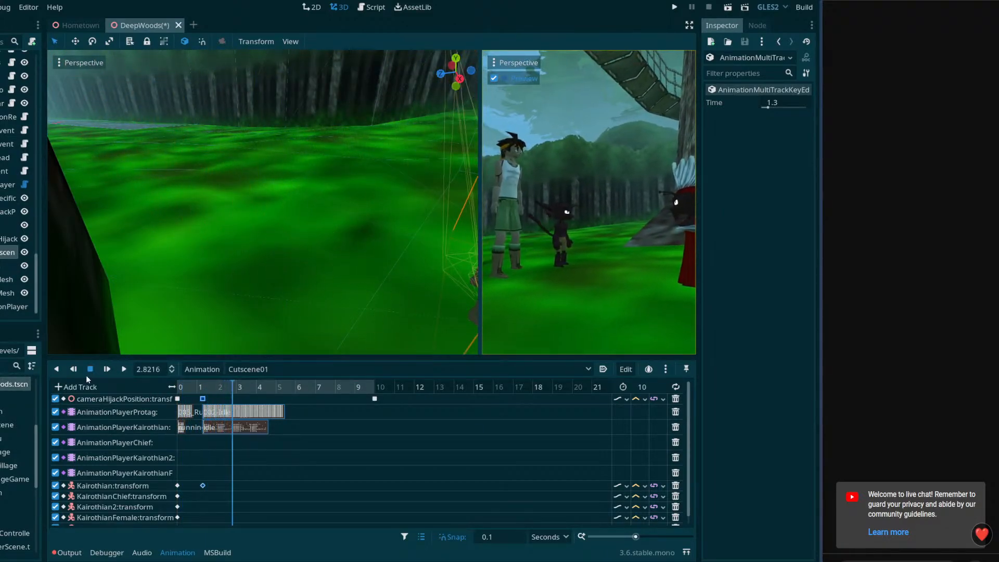
left_click(90, 369)
Move the 2-second ProtagCutscene transform key to 1.3 seconds, in line with Kairothian's key, and play the cutscene from the start
left_click(290, 440)
scroll(295, 458, "down", 1)
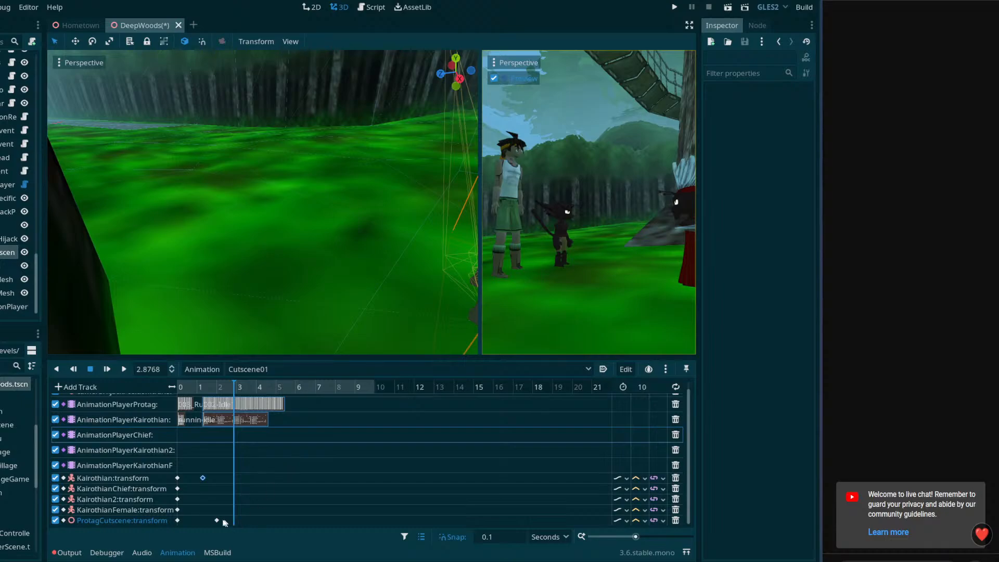
left_click_drag(216, 520, 201, 480)
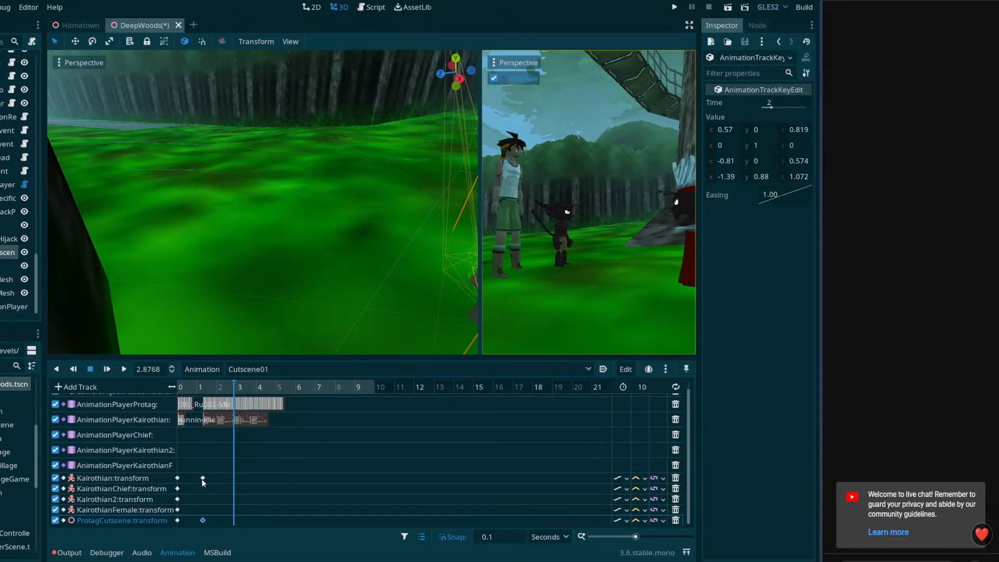
left_click_drag(183, 385, 151, 379)
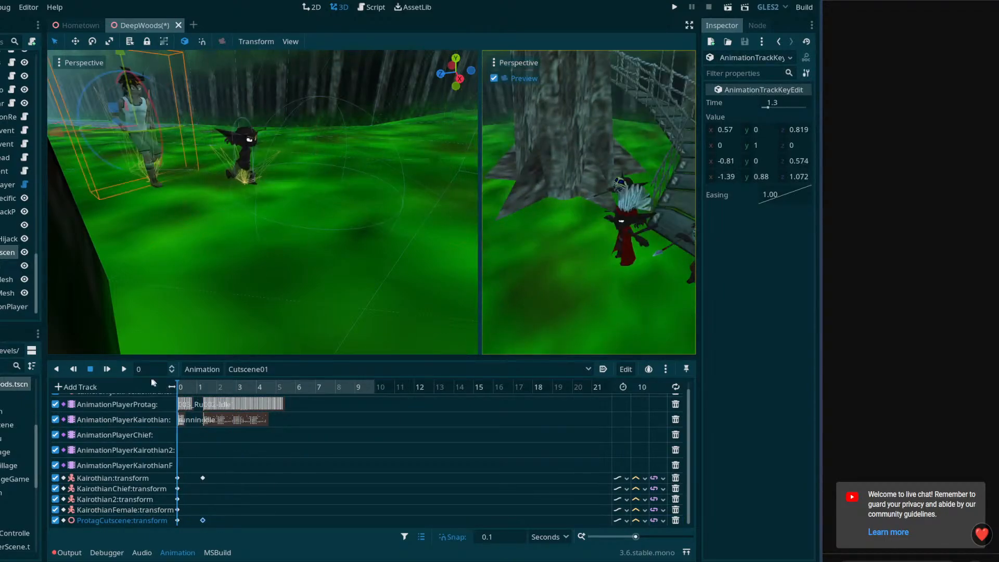
left_click(124, 370)
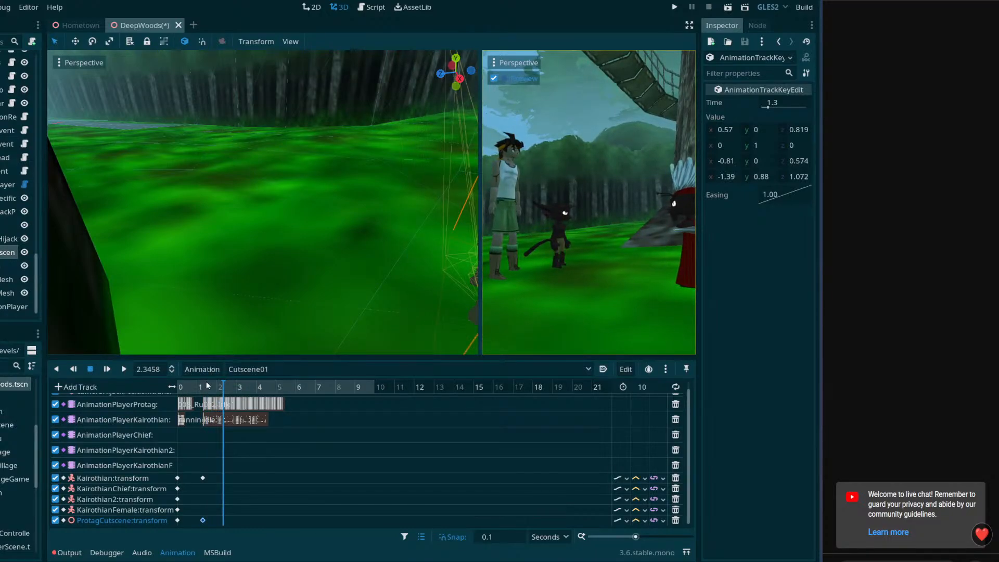
Delay the second ProtagCutscene transform key and the 002-Idle1 key on the AnimationPlayerProtag track to 1.6 seconds and replay the cutscene
left_click_drag(202, 521, 209, 520)
left_click(214, 407)
left_click(210, 390)
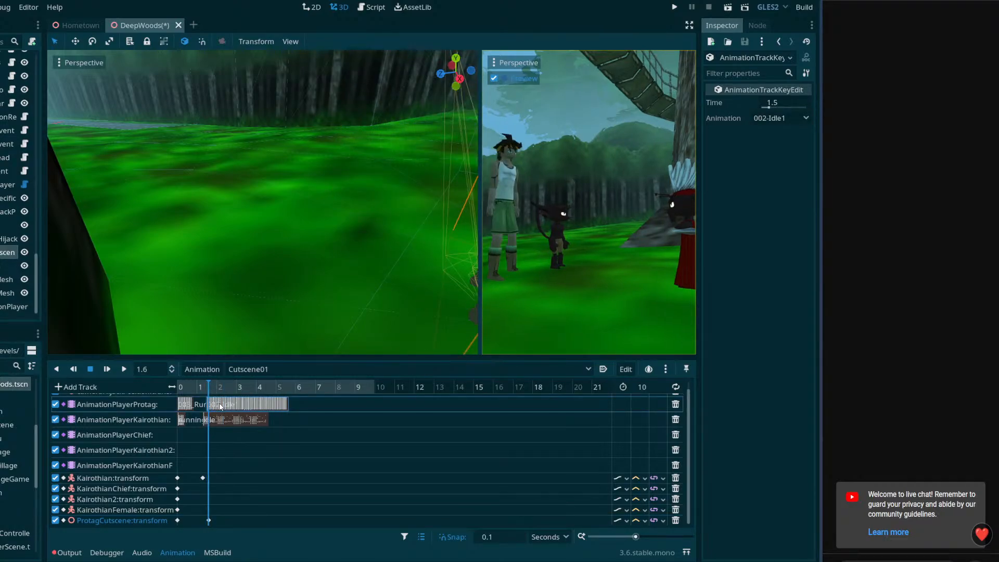
left_click(178, 386)
left_click(124, 369)
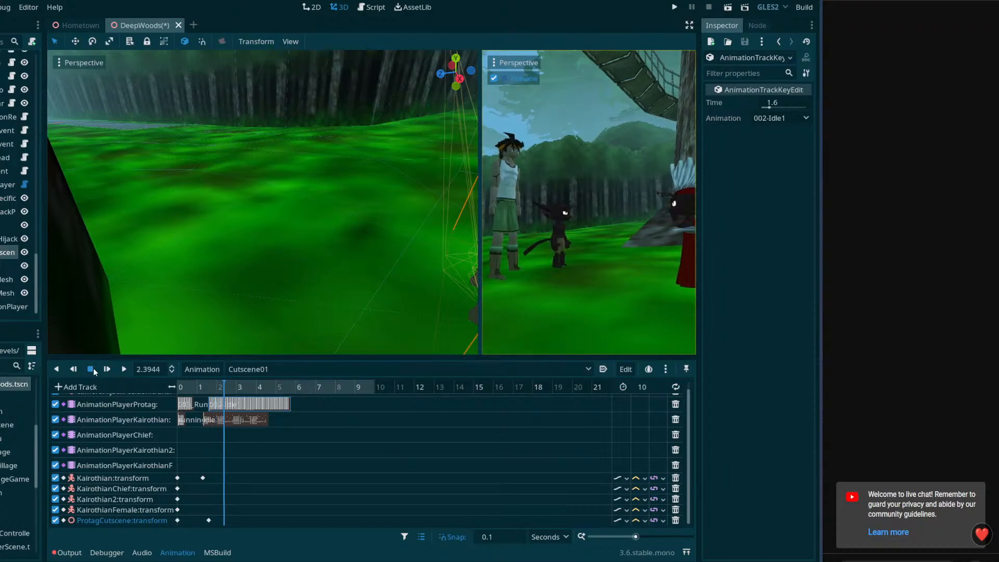
left_click(178, 387)
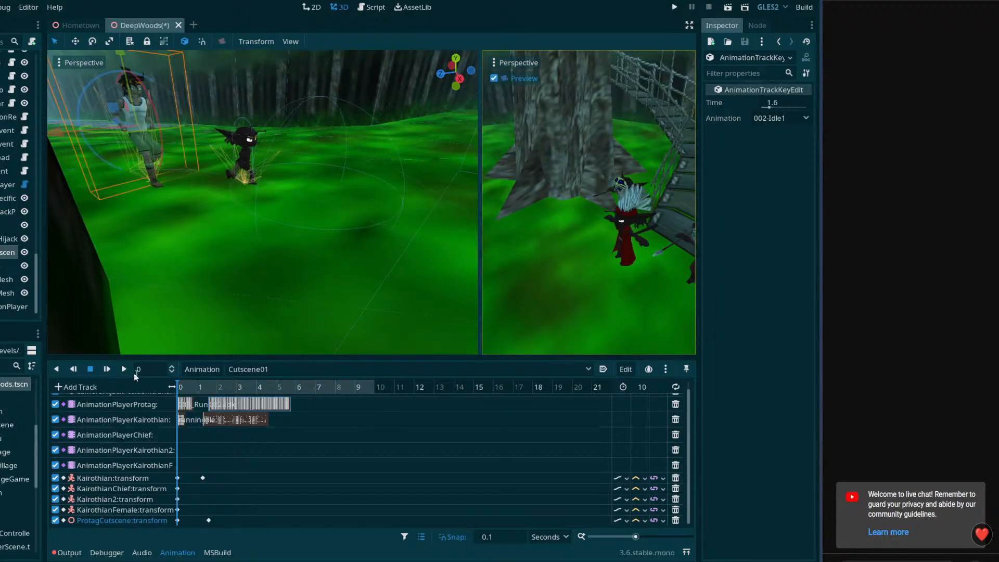
With the cutscene at 10 seconds, select cameraHijackPosition and move it to about -0.48, 0.40, 2.85
left_click_drag(178, 388, 388, 409)
scroll(160, 420, "up", 1)
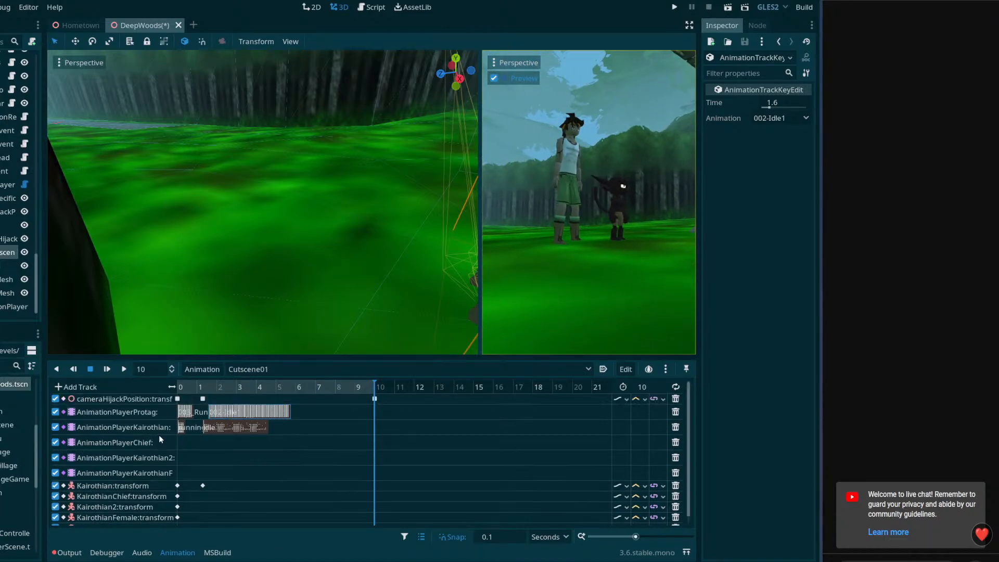
left_click(375, 400)
right_click_drag(341, 296, 105, 278)
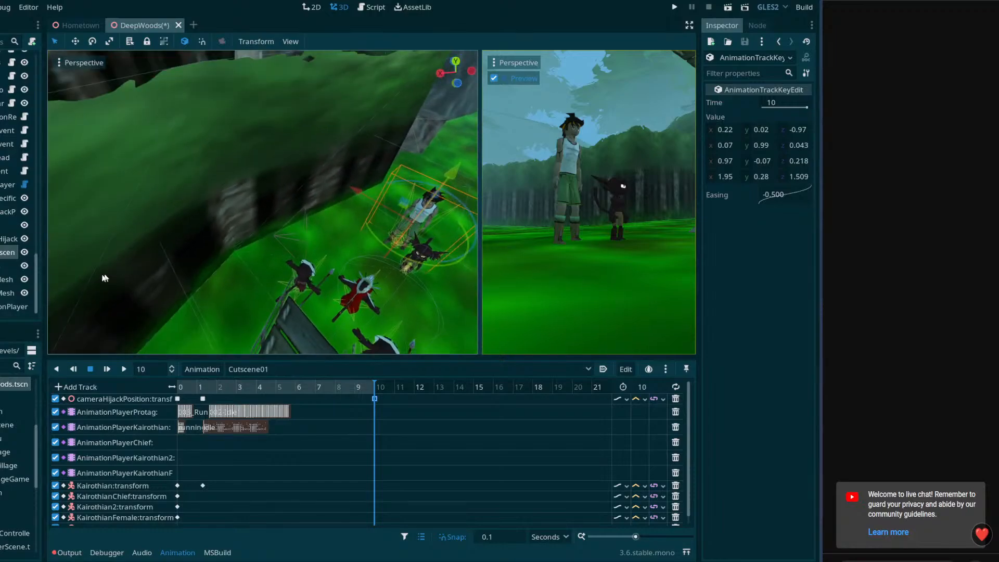
left_click(8, 212)
right_click_drag(279, 246, 239, 252)
left_click_drag(258, 230, 350, 223)
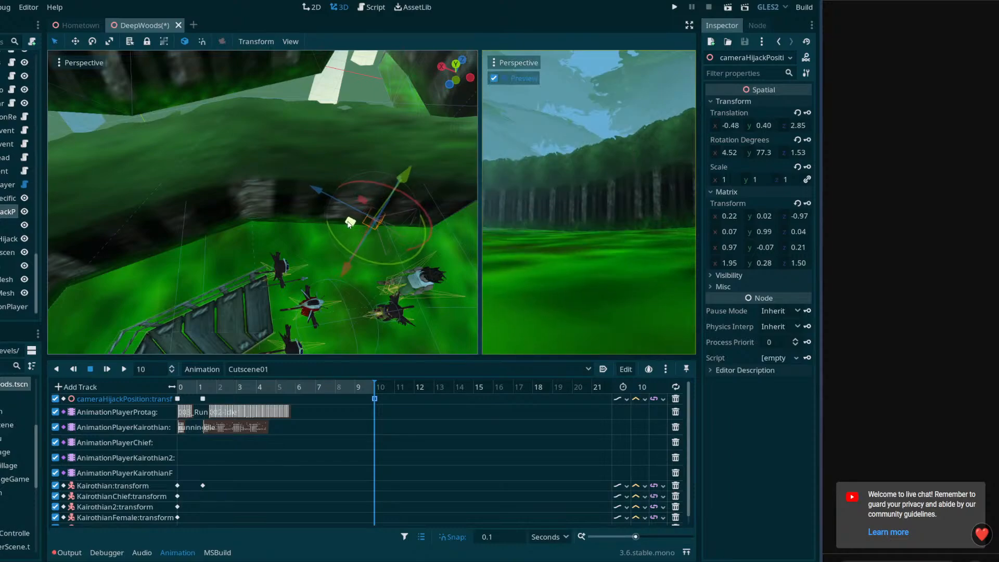
Turn cameraHijackPosition towards the chief, raise it to a height of about 0.93, tilt it down to about -4.48 degrees and set Z rotation to 0
left_click_drag(399, 264, 277, 245)
left_click_drag(410, 178, 419, 165)
middle_click_drag(434, 247, 344, 209)
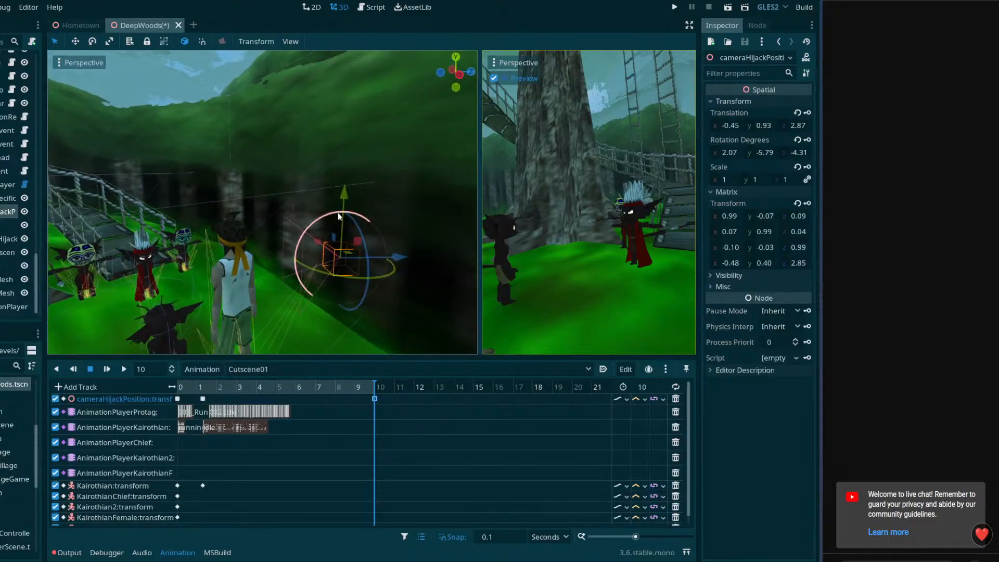
left_click_drag(338, 212, 331, 214)
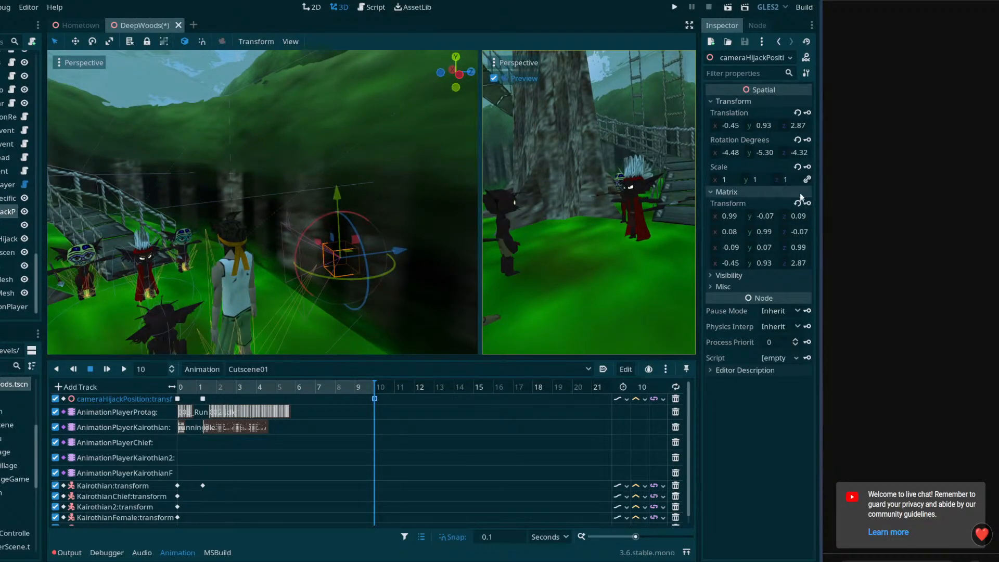
left_click(797, 153)
type("0")
key("Return")
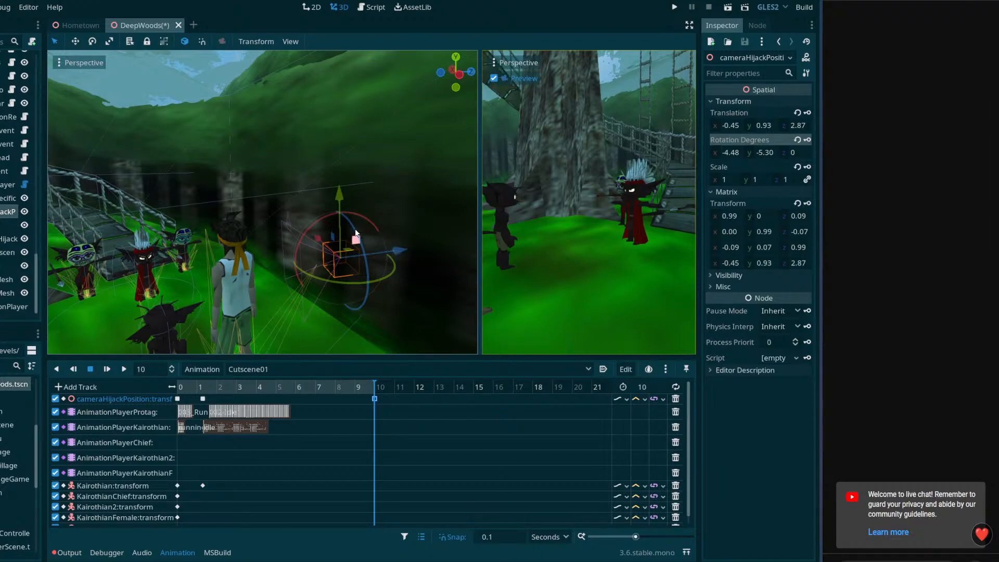
Reposition cameraHijackPosition behind the protagonist at about -1.11, 0.96, 2.62, set its Z rotation to 0, key its transform at 10 seconds and play the cutscene
left_click_drag(340, 200, 342, 196)
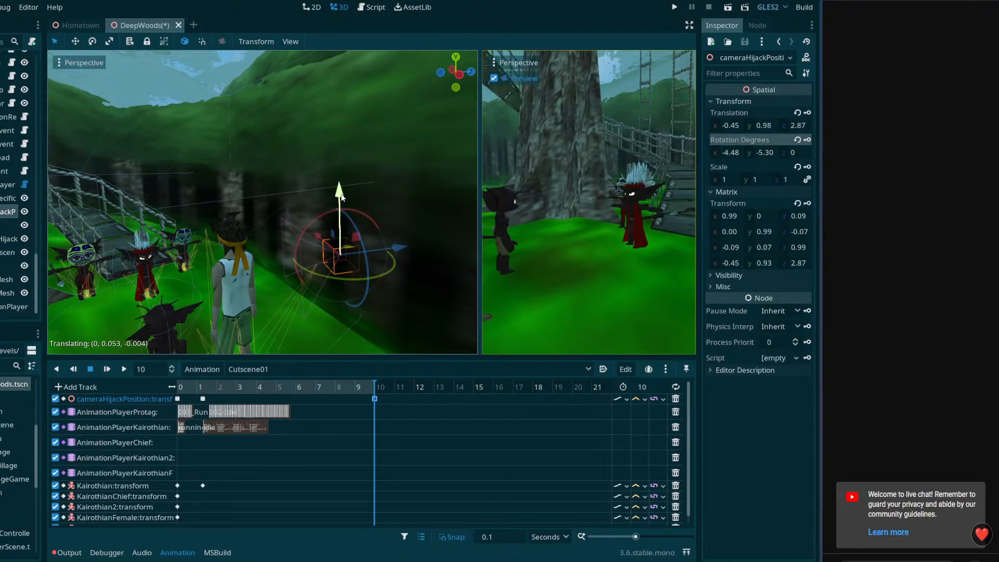
mouse_move(329, 245)
left_mouse_down()
mouse_move(318, 233)
mouse_move(333, 240)
left_mouse_up()
left_click_drag(429, 269, 410, 298)
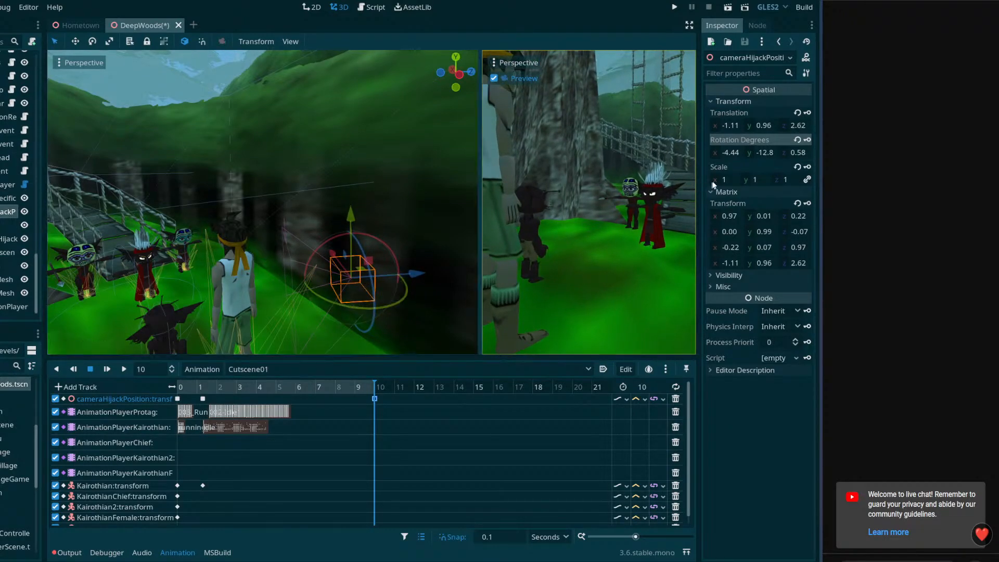
type("0")
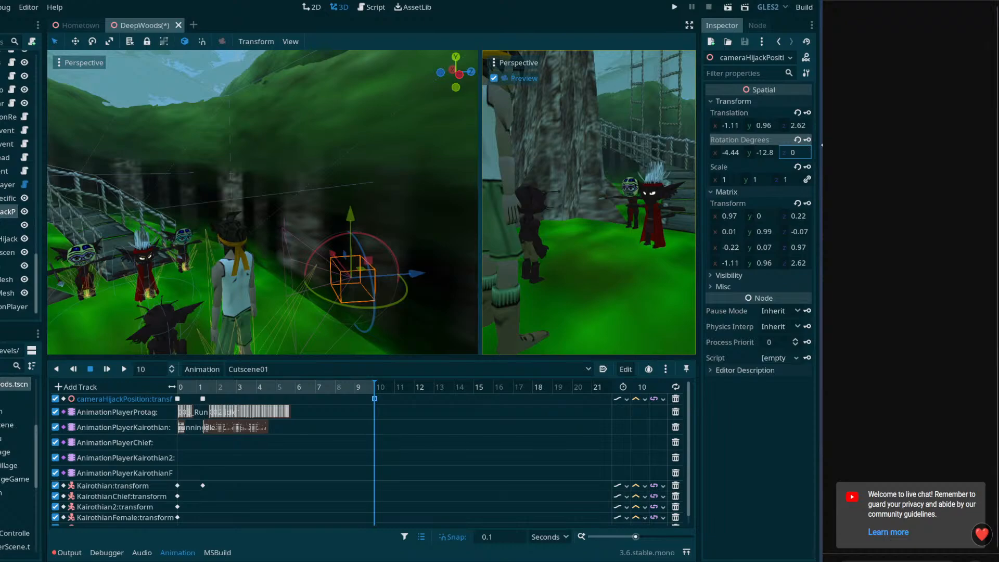
key("Return")
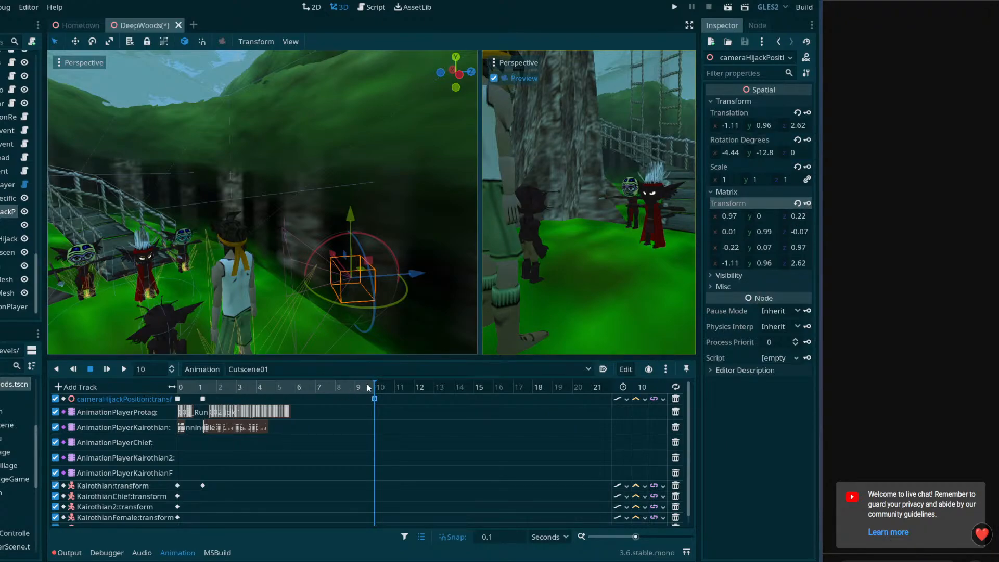
left_click_drag(367, 387, 165, 383)
left_click(125, 367)
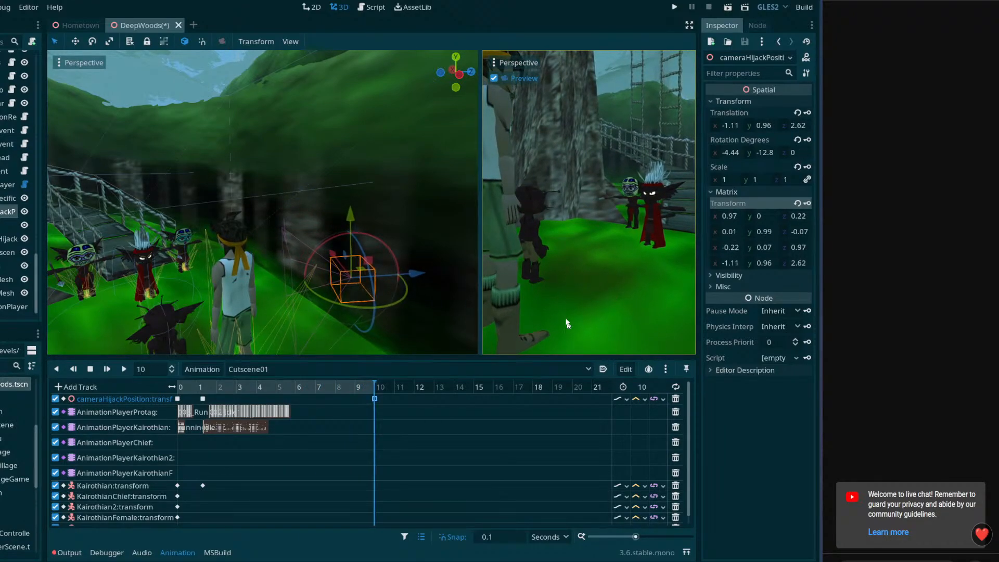
Insert a key at 0 seconds on the AnimationPlayerChief track and set its animation to IdleHandsBehindBack
left_click_drag(194, 387, 138, 389)
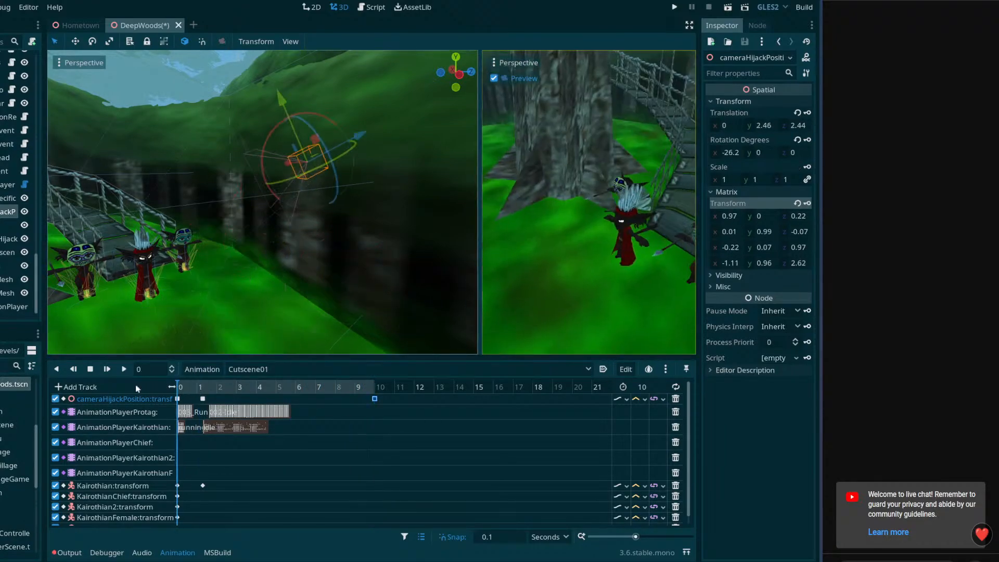
right_click(179, 442)
left_click(187, 448)
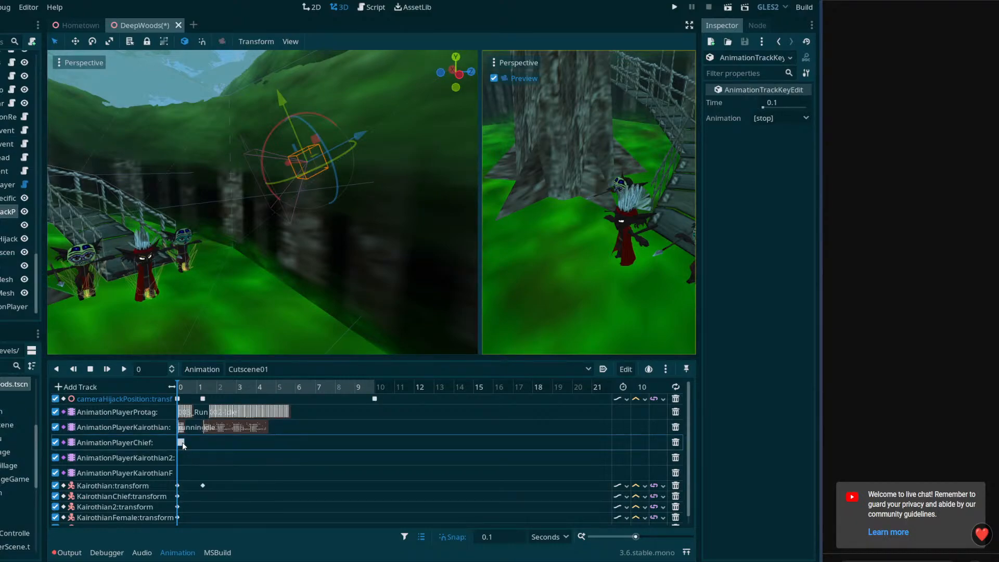
left_click(778, 118)
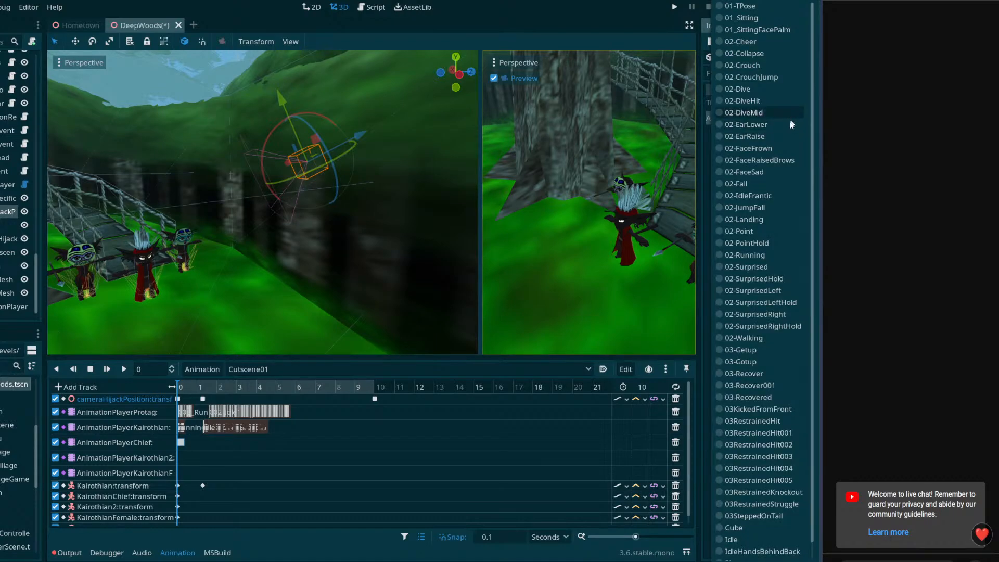
left_click(746, 552)
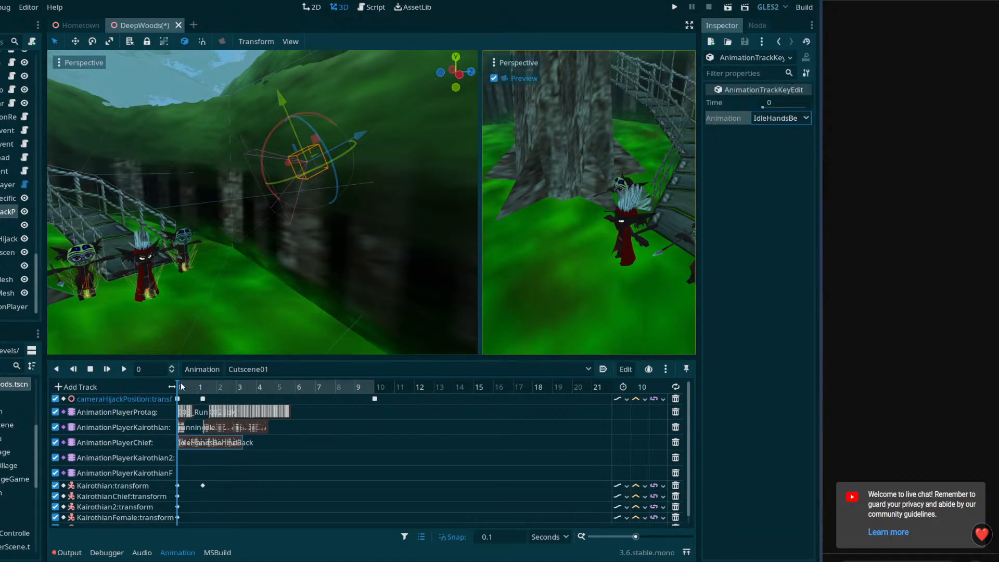
mouse_move(182, 386)
left_mouse_down()
mouse_move(196, 386)
mouse_move(172, 386)
left_mouse_up()
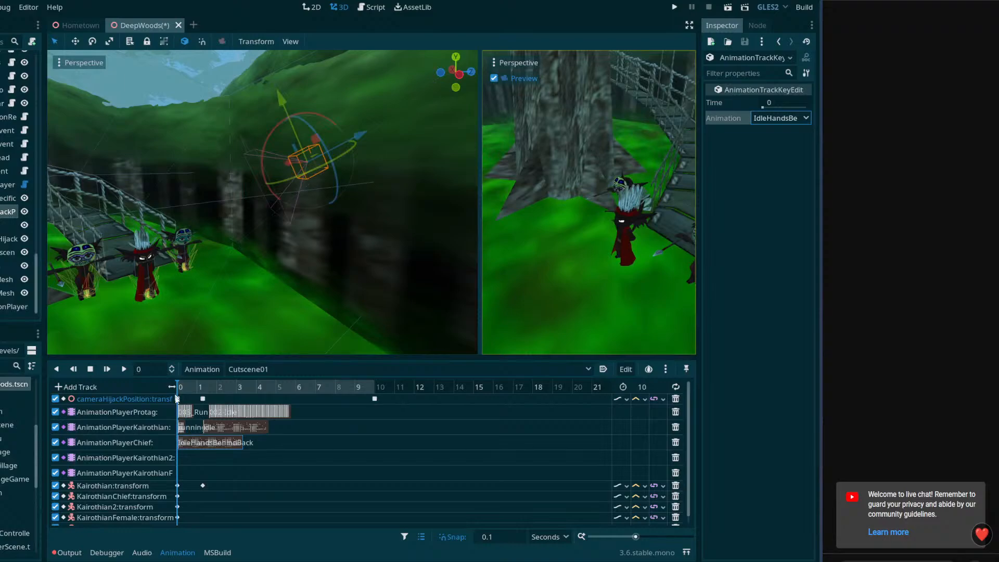
Insert a key at 0 seconds on the AnimationPlayerKairothian2 track and set its animation to IdleSpear
right_click(185, 458)
left_click(189, 462)
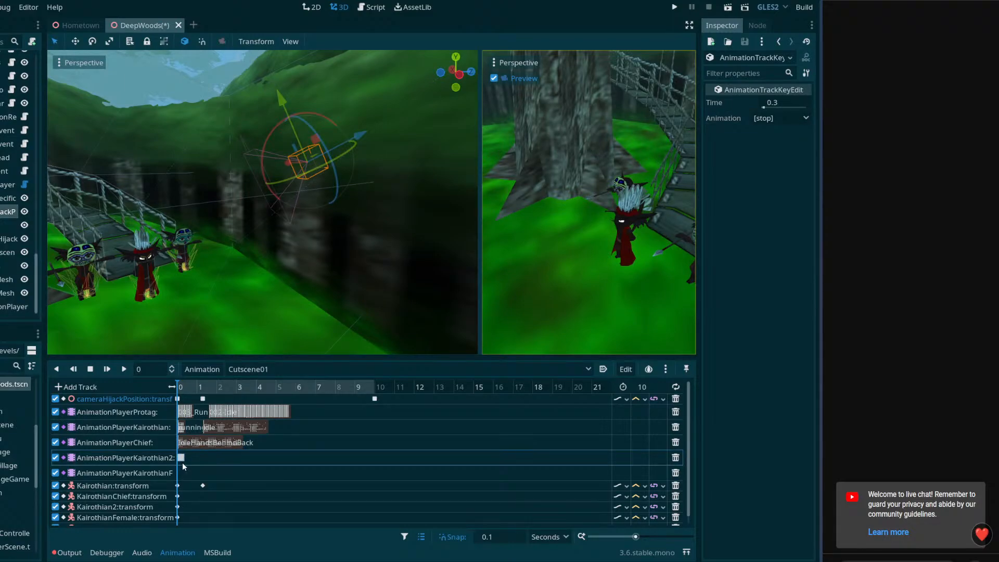
left_click(781, 118)
scroll(751, 512, "down", 1)
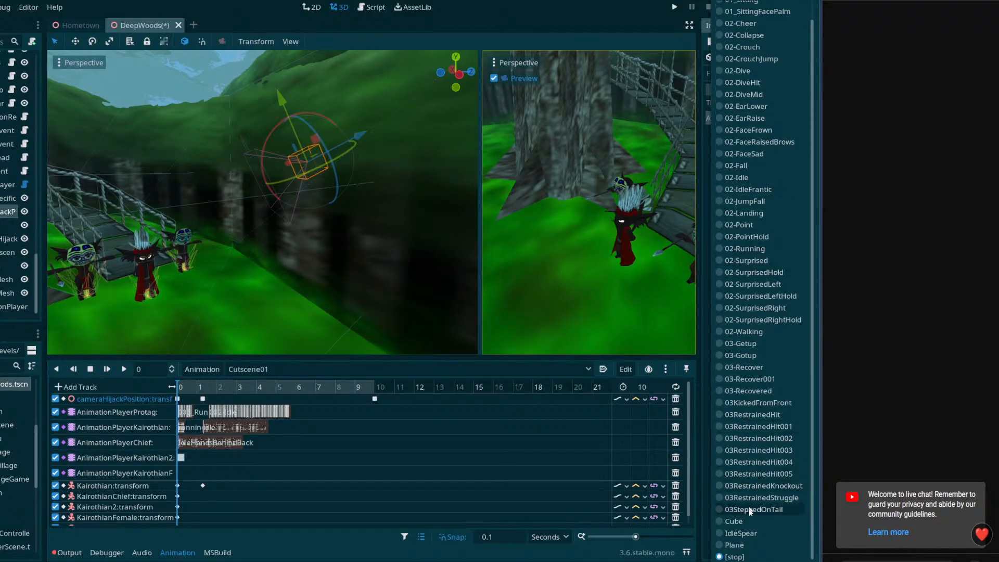
left_click(741, 535)
Add an IdleSpear animation key at 0 seconds to the female Kairothian's AnimationPlayer track and return the cutscene to its start
right_click(186, 477)
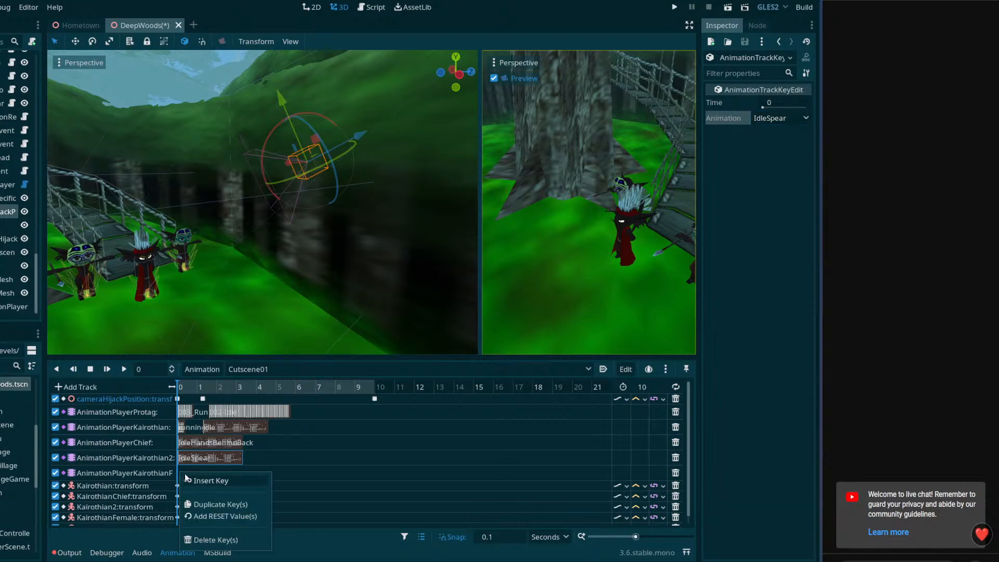
left_click(187, 480)
left_click(776, 117)
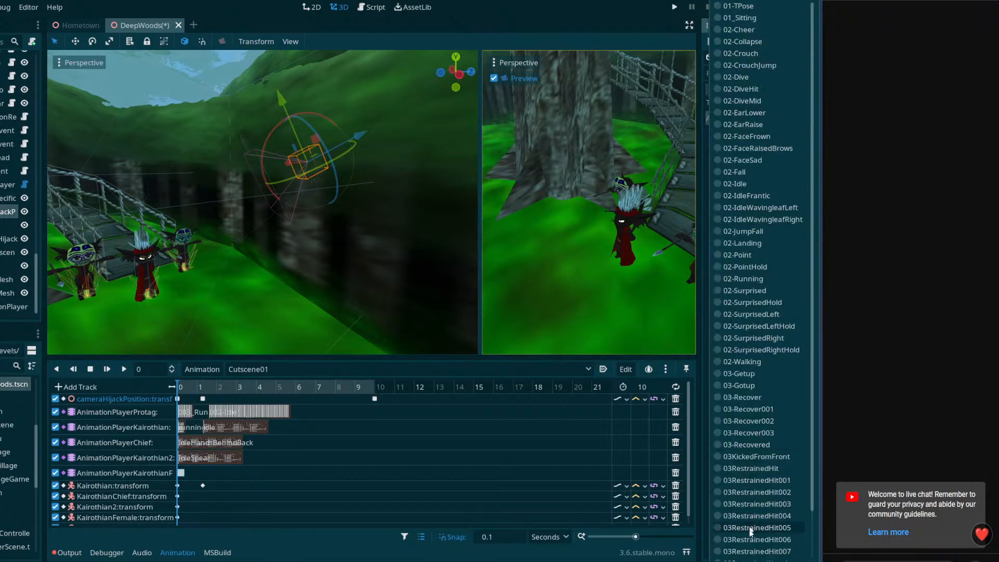
scroll(750, 531, "down", 1)
left_click(751, 535)
left_click_drag(186, 388, 154, 379)
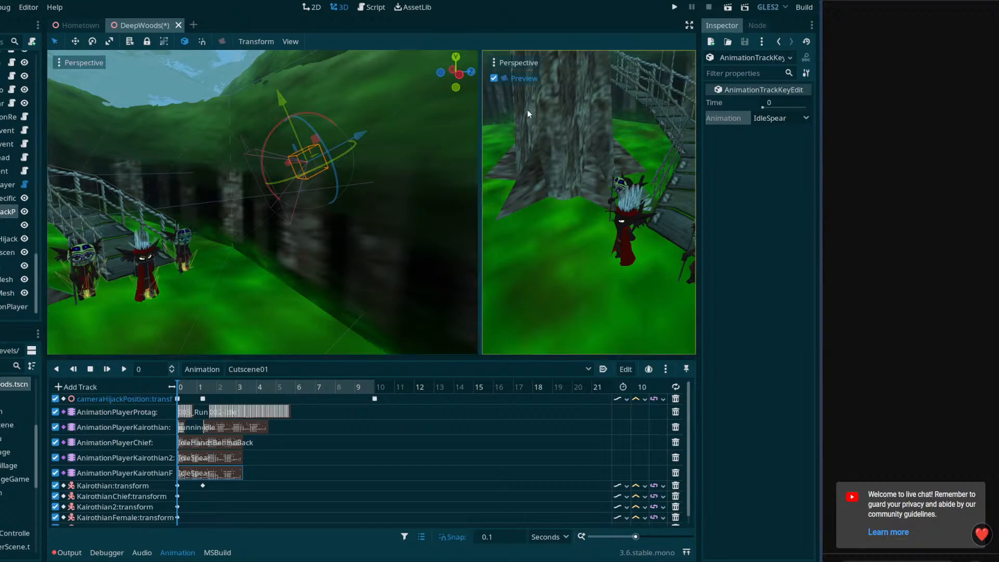
Enlarge the camera preview viewport by shrinking the neighbouring perspective view and the animation editor
left_click_drag(482, 115, 239, 153)
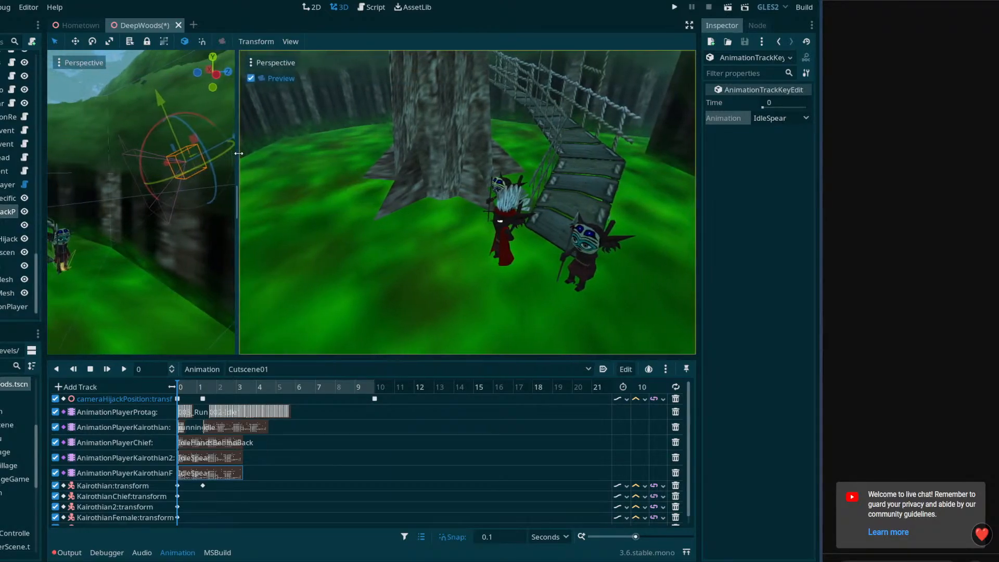
left_click_drag(274, 357, 253, 423)
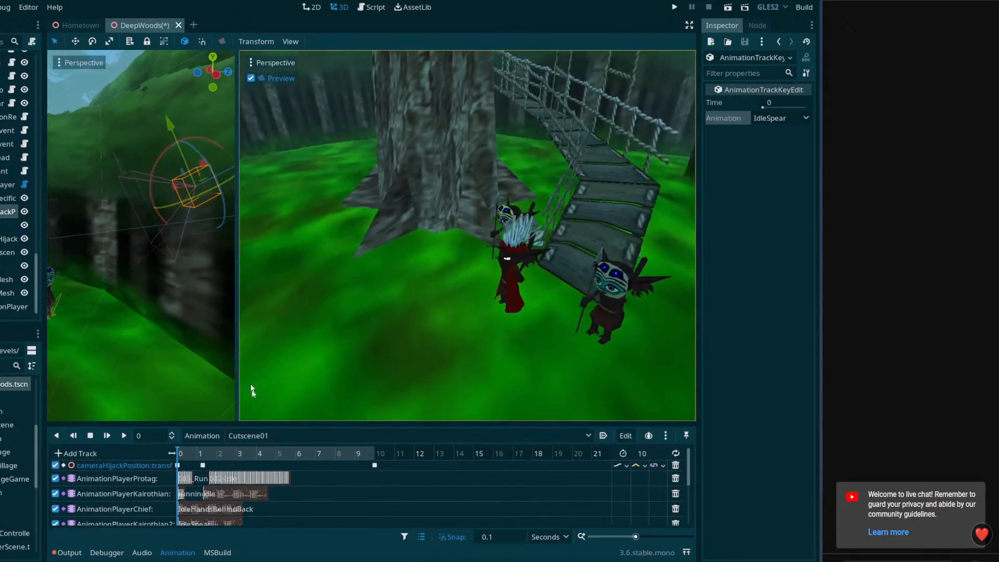
left_click_drag(239, 294, 138, 311)
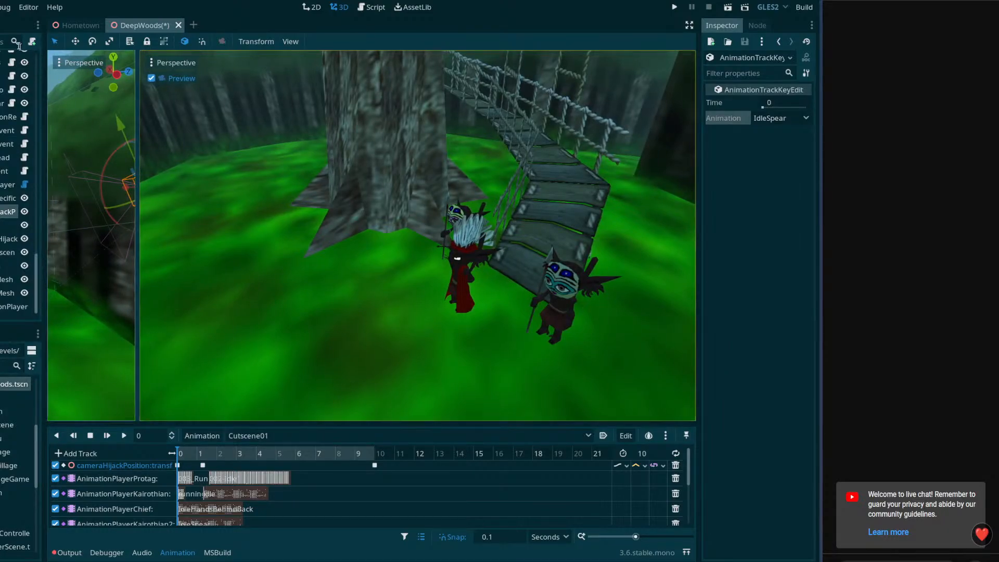
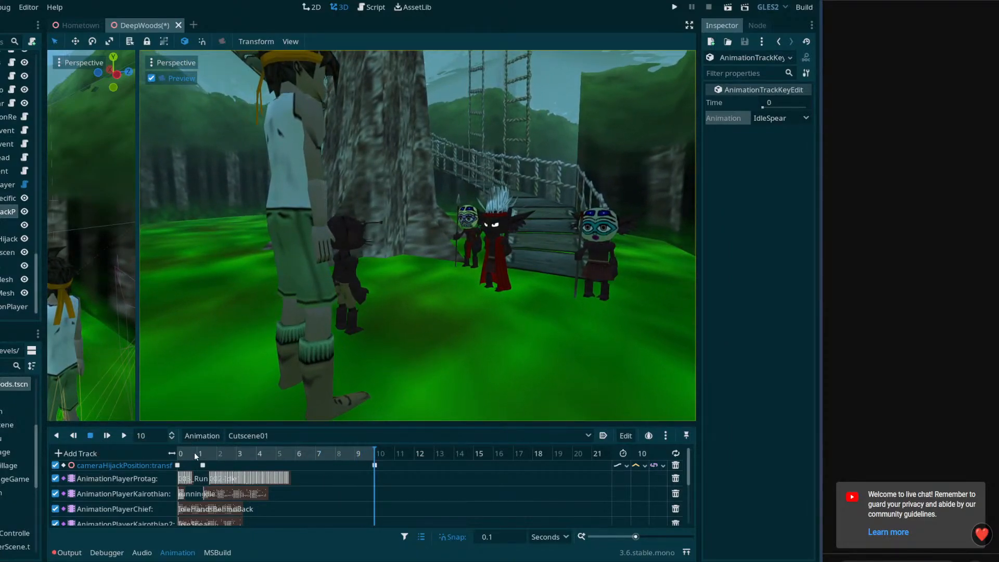
Preview the cutscene at 2.4 seconds, widen the perspective view slightly, and save the DeepWoods scene
left_click_drag(196, 456, 225, 459)
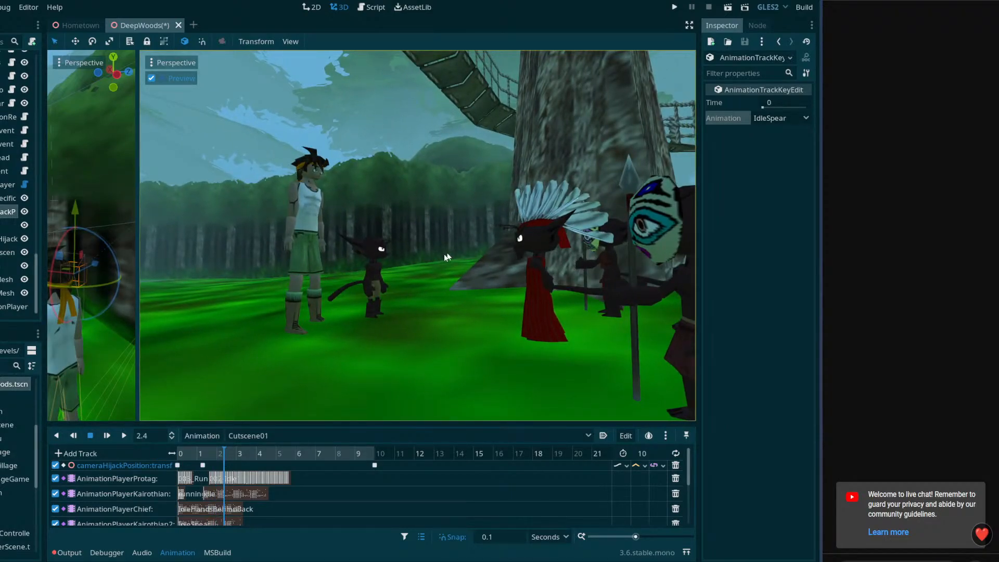
key("ctrl+s")
left_click_drag(136, 282, 171, 288)
key("ctrl+s")
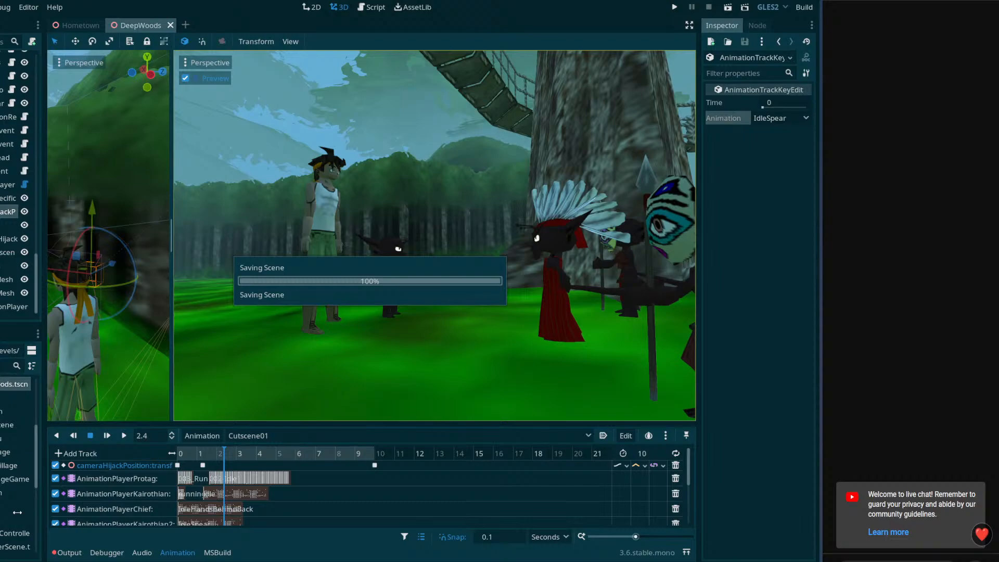
Switch to Blender and open the recent file Kairothian.blend
key("super")
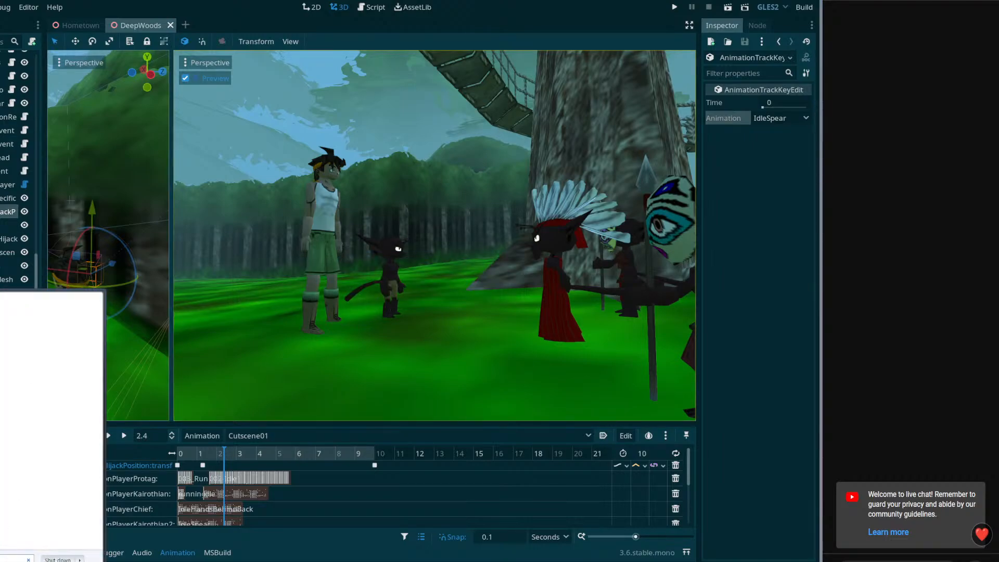
key("Return")
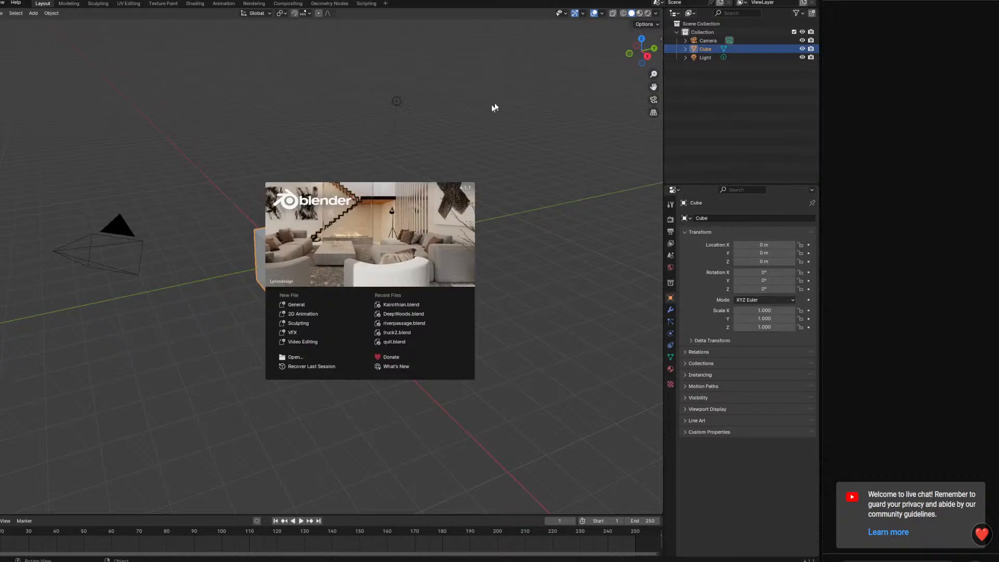
left_click(495, 107)
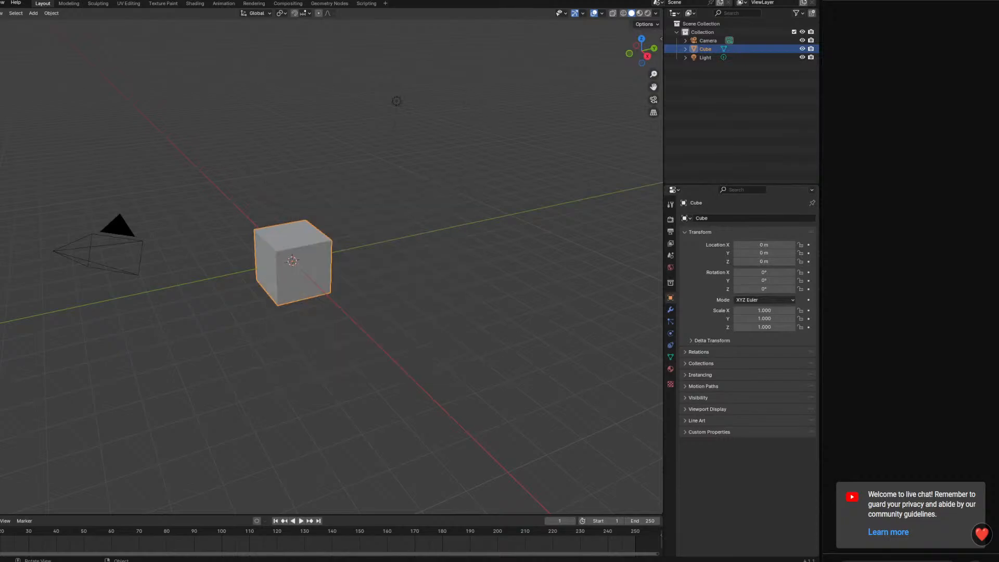
left_click(0, 3)
mouse_move(1, 29)
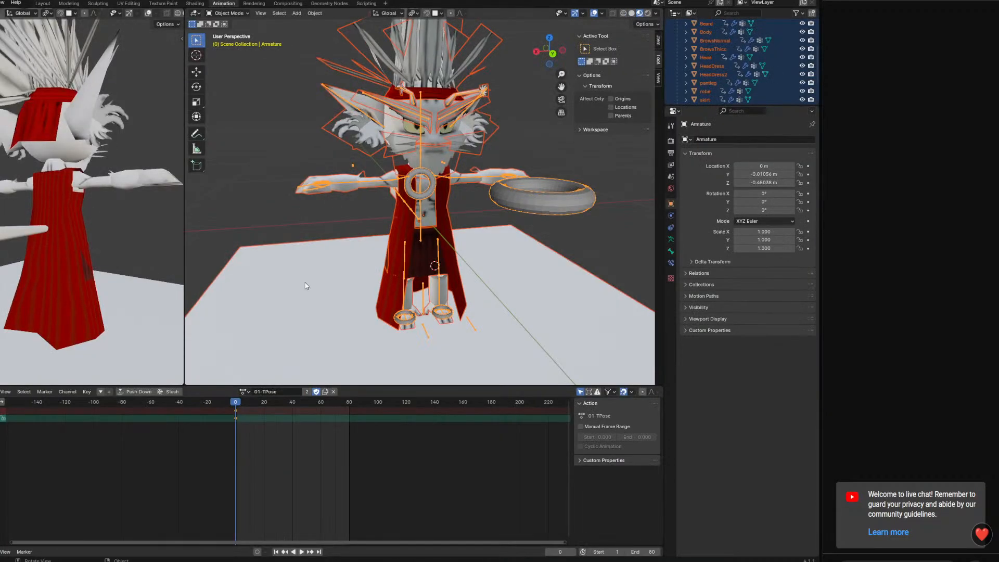
Select the character's armature and switch it to Pose Mode
middle_click_drag(360, 264, 433, 197)
left_click(432, 196)
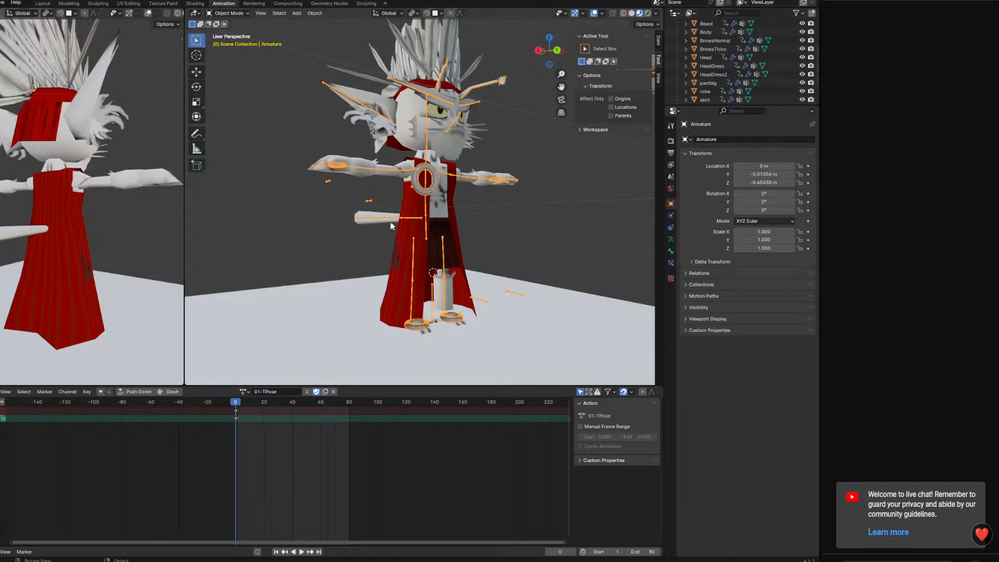
middle_click_drag(392, 225, 361, 225)
left_click(228, 41)
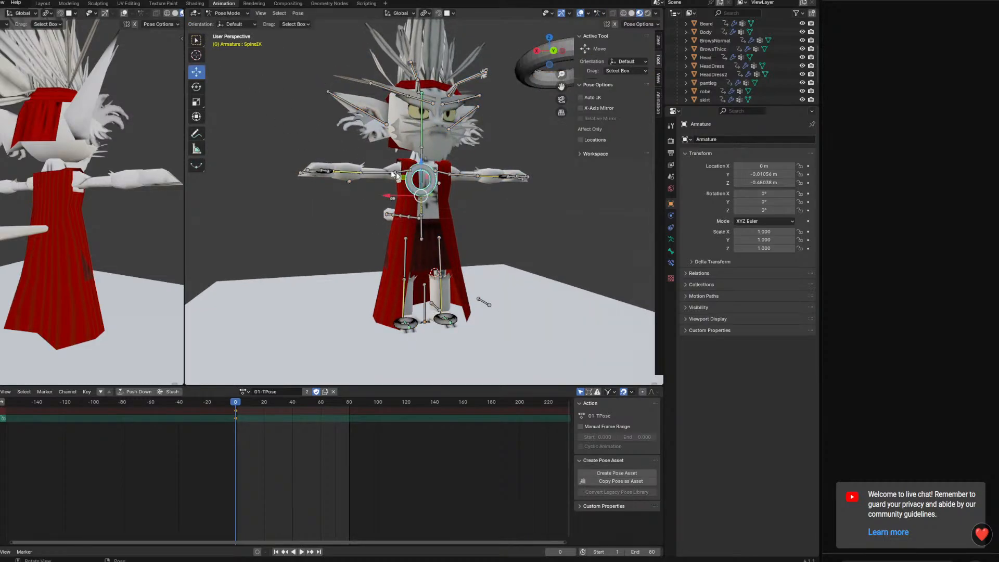
Duplicate the 01-TPose action, name the copy 02-Bow and protect it with a fake user
middle_click_drag(394, 174, 368, 333)
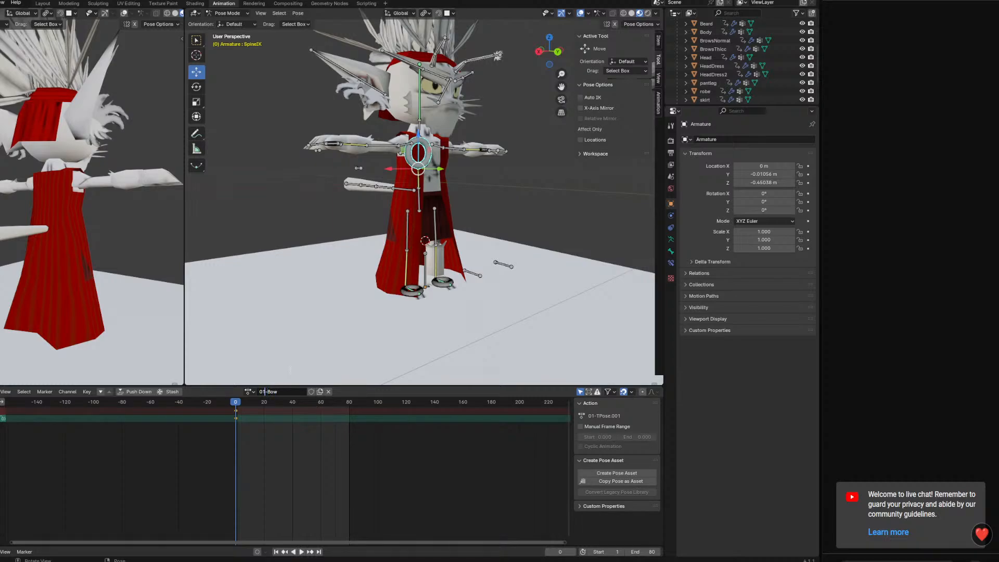
left_click(312, 391)
left_click(248, 392)
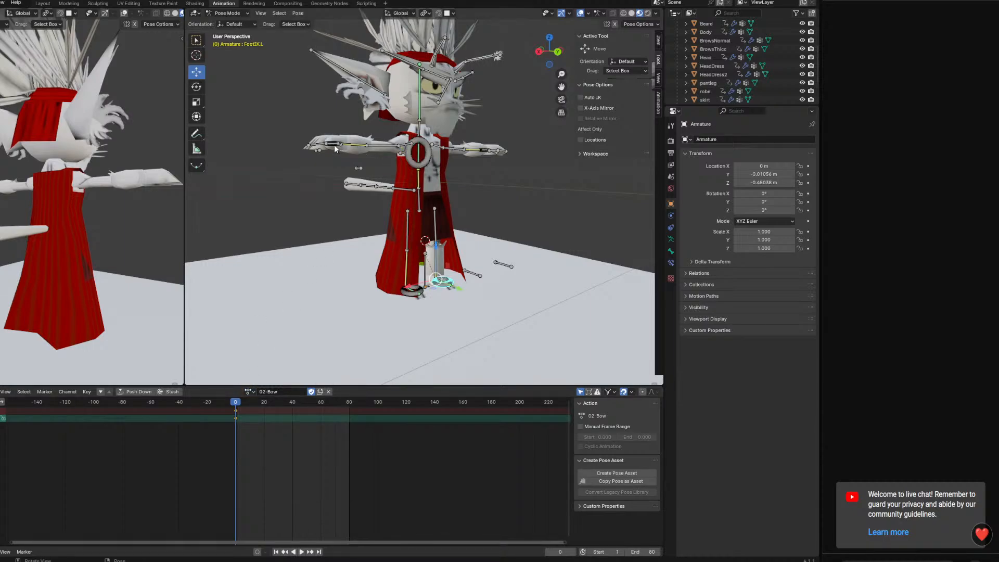
Set the current frame to 10 in the 02-Bow action for the new pose
middle_click_drag(334, 144, 342, 194)
scroll(346, 192, "up", 1)
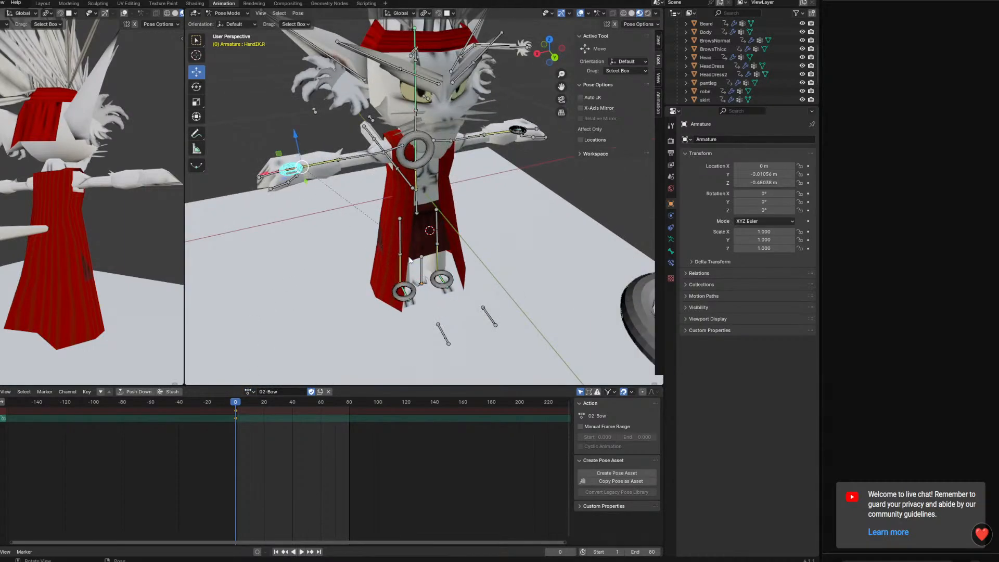
middle_click_drag(409, 260, 389, 241)
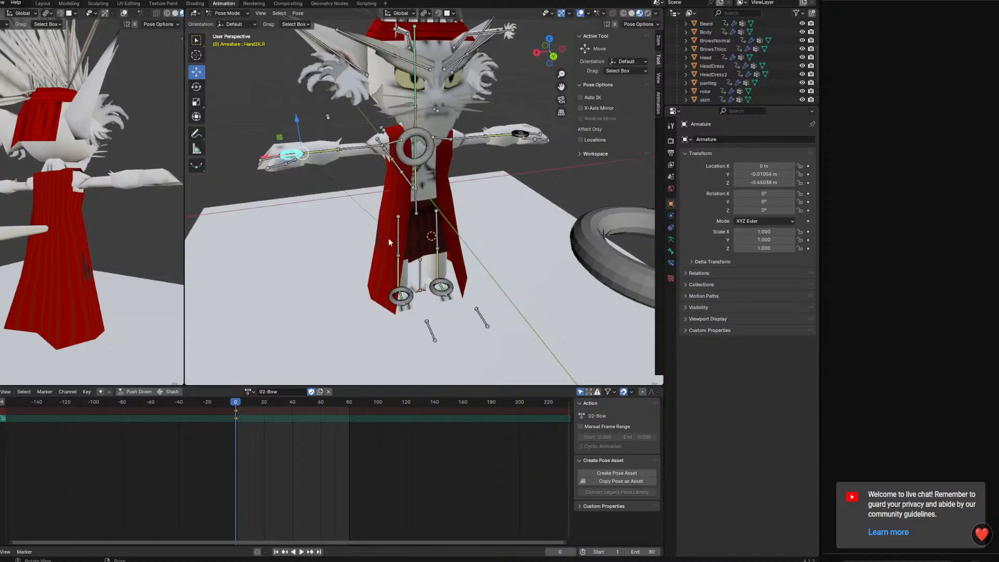
key("KP_1")
key("a")
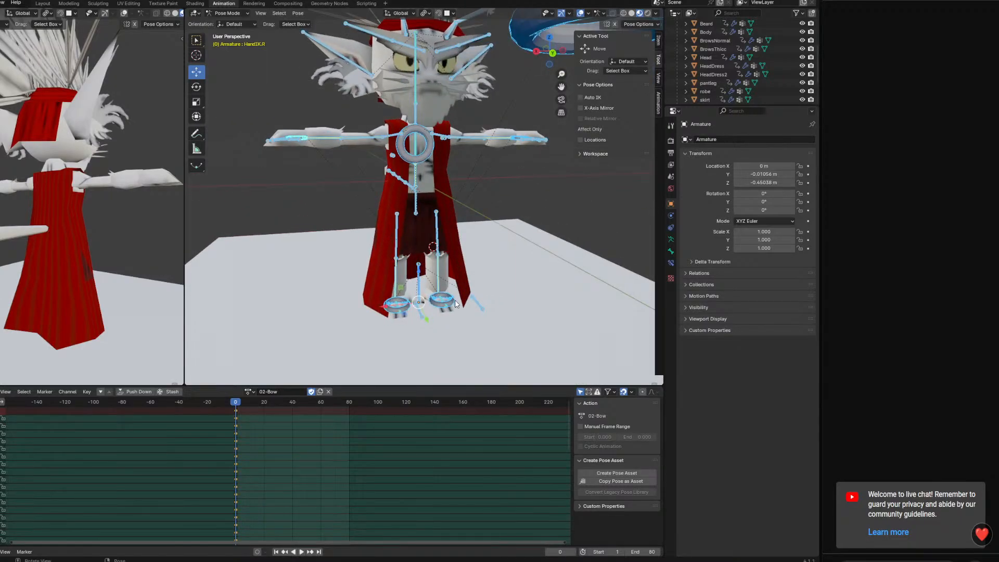
left_click(455, 302)
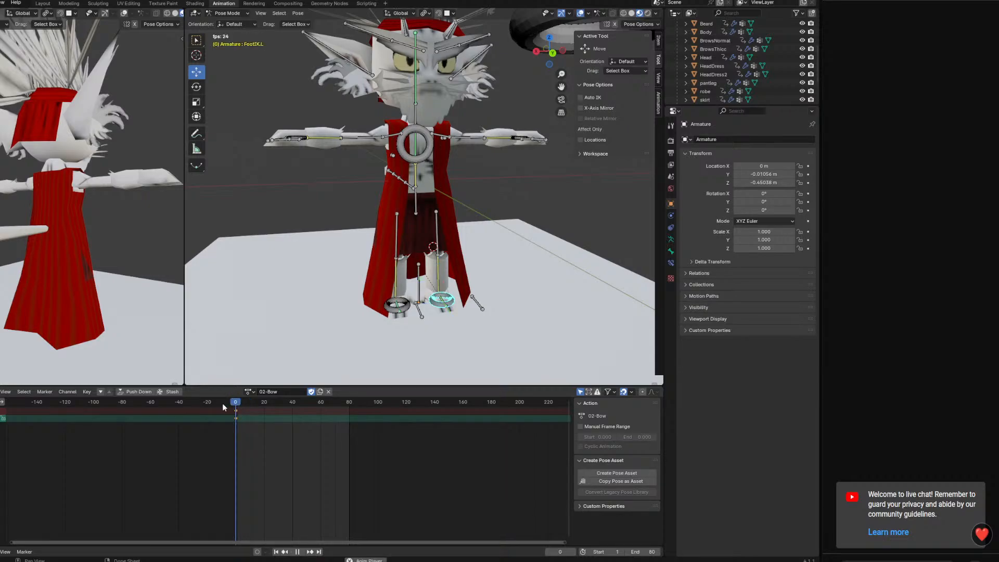
left_click(249, 402)
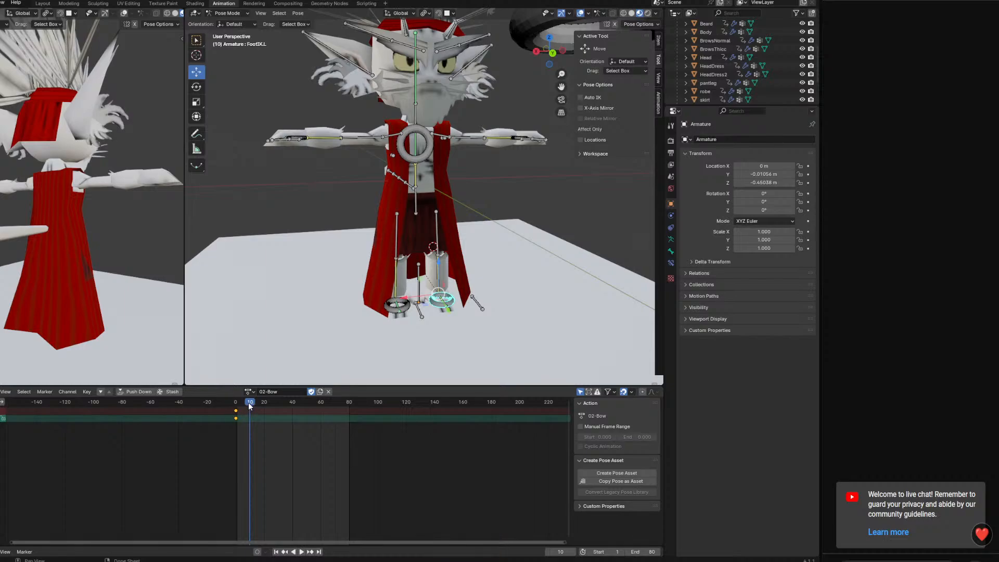
Move the right foot control FootIK.R backwards behind the body and rotate it onto its toes
middle_click_drag(407, 298, 442, 310)
left_click_drag(462, 307, 390, 302)
mouse_move(390, 302)
middle_mouse_down()
mouse_move(455, 273)
mouse_move(400, 293)
middle_mouse_up()
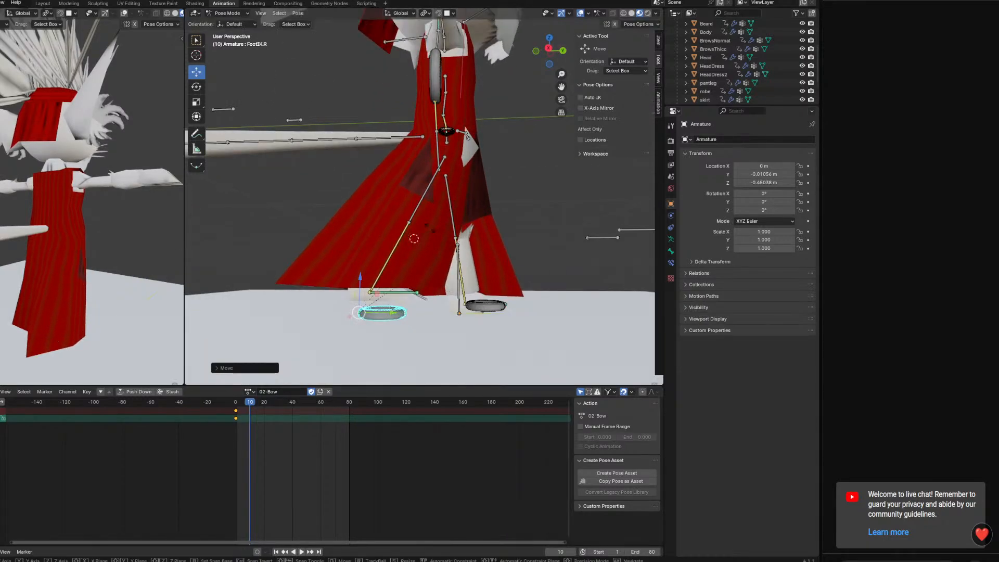
key("r")
left_click(367, 301)
left_click_drag(359, 282, 358, 253)
Lower the torso so the character sinks into a one-knee kneeling pose
middle_click_drag(474, 260, 436, 109)
left_click(435, 97)
scroll(421, 116, "down", 1)
left_click_drag(420, 111, 420, 178)
Move KneeTarget.R down to the floor and shift it sideways to aim the kneeling right knee
middle_click_drag(423, 187, 497, 152)
left_click(388, 230)
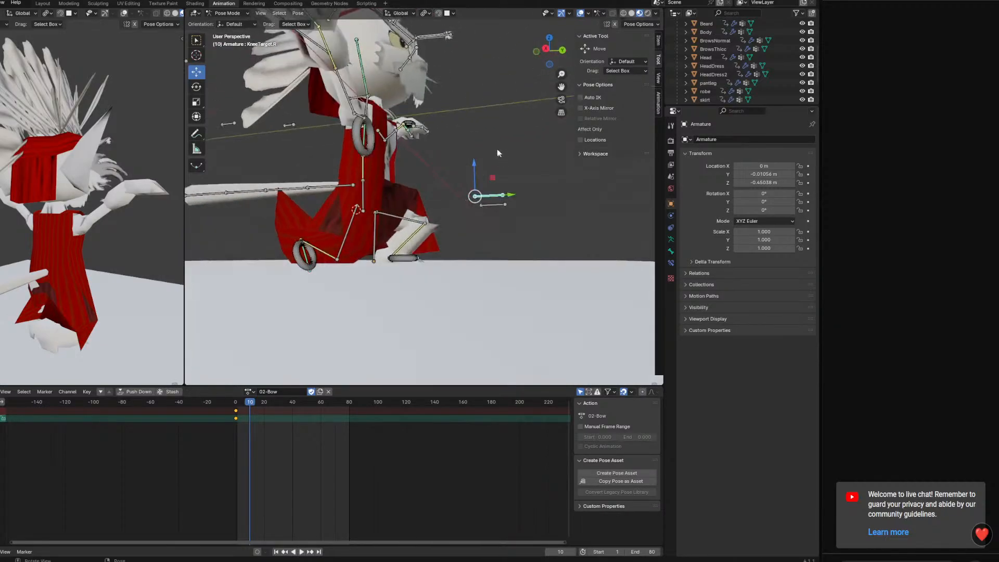
left_click_drag(474, 169, 476, 243)
middle_click_drag(475, 243, 363, 298)
left_click_drag(358, 274, 388, 278)
middle_click_drag(388, 278, 376, 231)
scroll(378, 232, "up", 5)
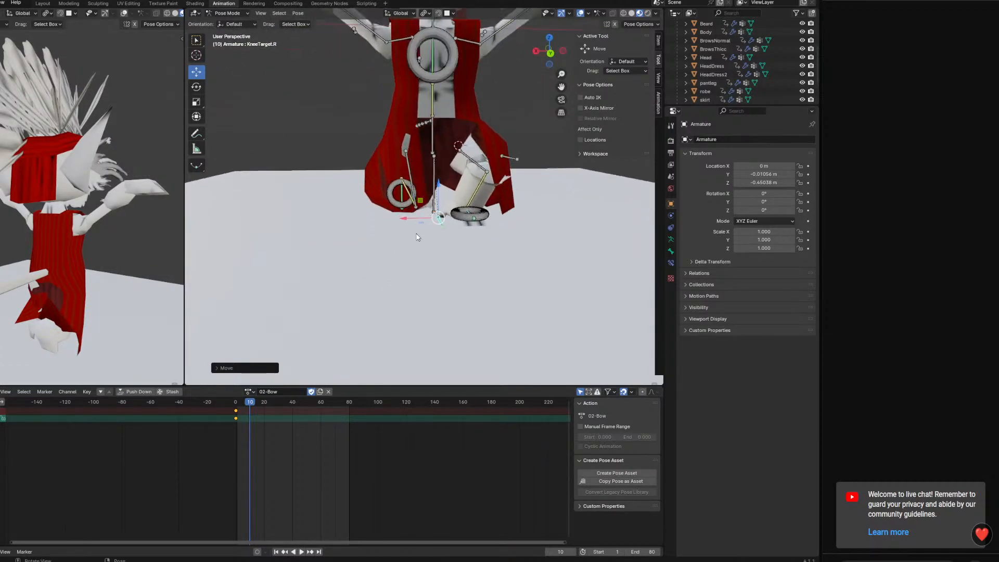
left_click_drag(410, 230, 377, 231)
middle_click_drag(440, 132, 448, 283, "shift")
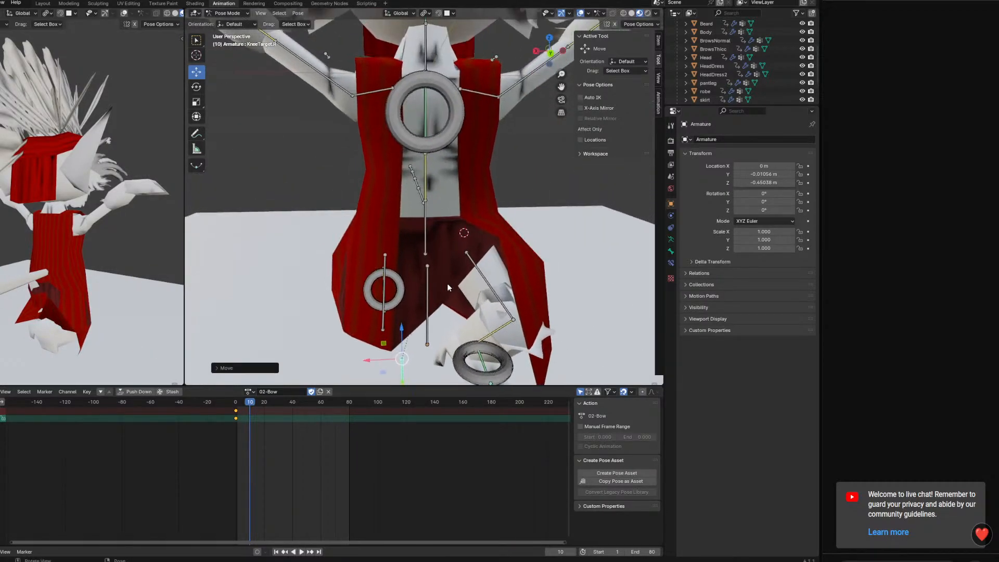
Toggle the visibility of the character's body, head, headdress, pantleg and robe meshes to check what each one covers
scroll(448, 283, "down", 4)
middle_click_drag(447, 208, 438, 251, "shift")
left_click_drag(801, 66, 802, 24)
left_click(802, 67)
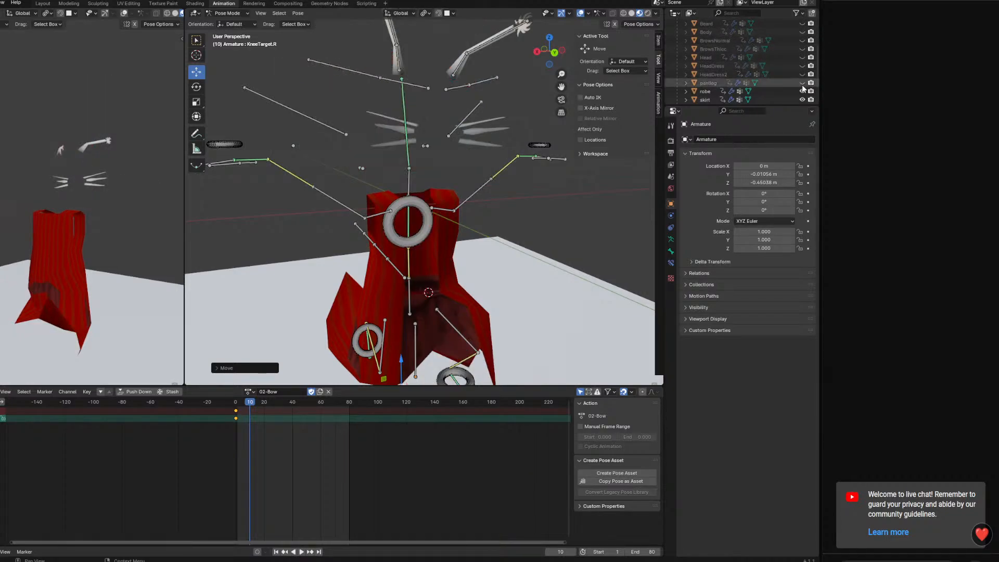
left_click(802, 66)
left_click(802, 57)
left_click_drag(802, 49, 802, 23)
scroll(780, 57, "down", 3)
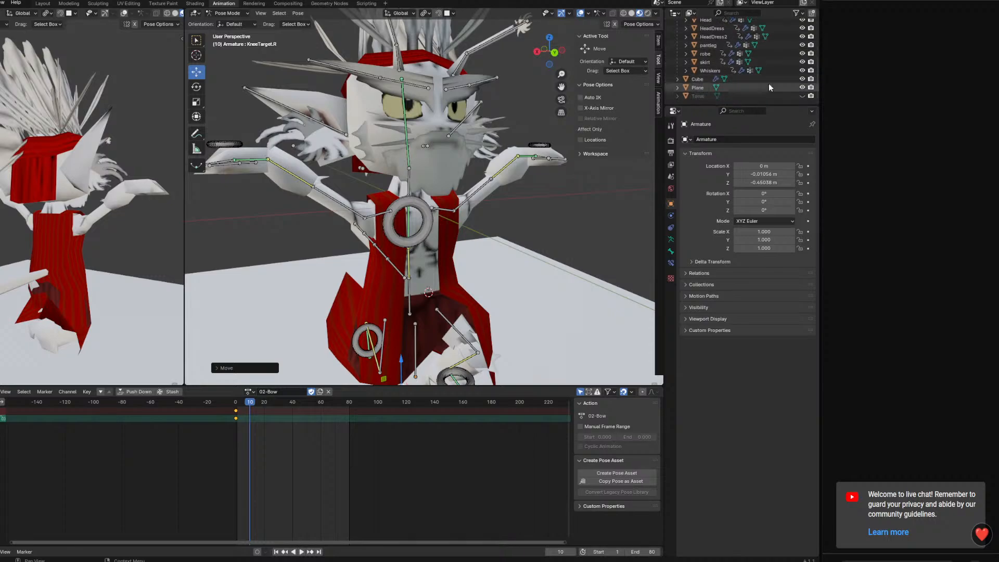
left_click(802, 54)
left_click(802, 54)
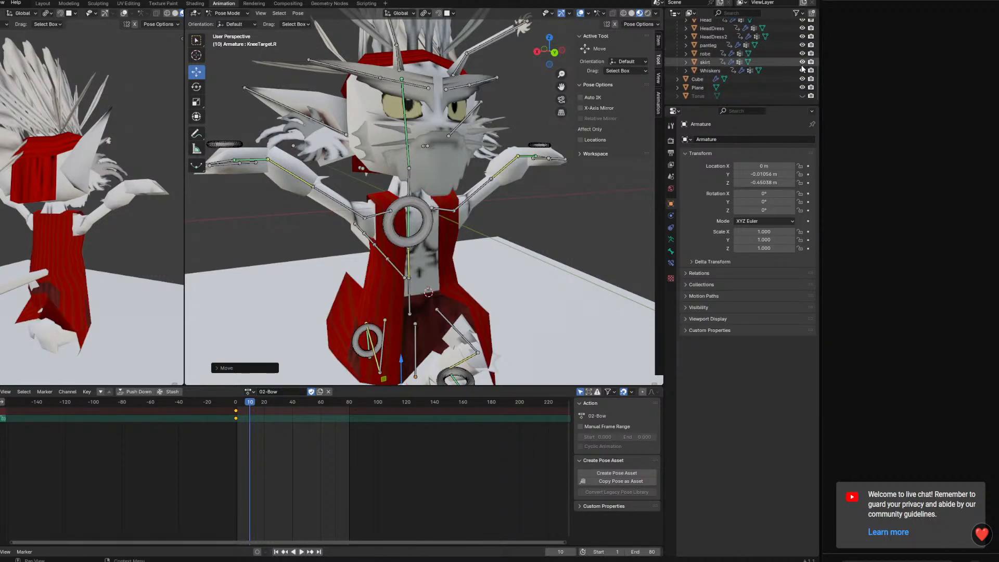
left_click(802, 53)
left_click(802, 51)
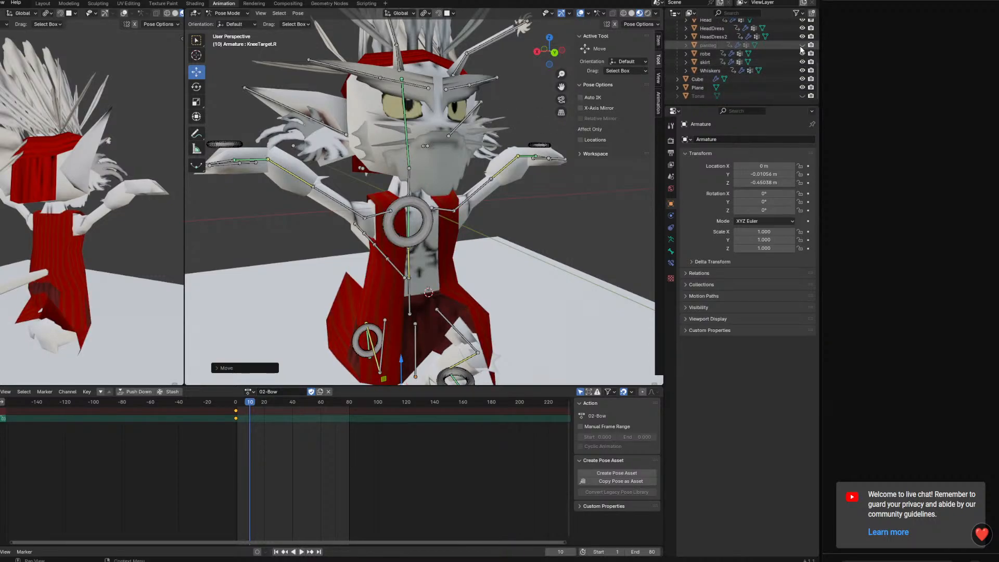
left_click(802, 45)
Reposition KneeTarget.L in front of the left foot to straighten the raised left knee
middle_click_drag(437, 176, 445, 111)
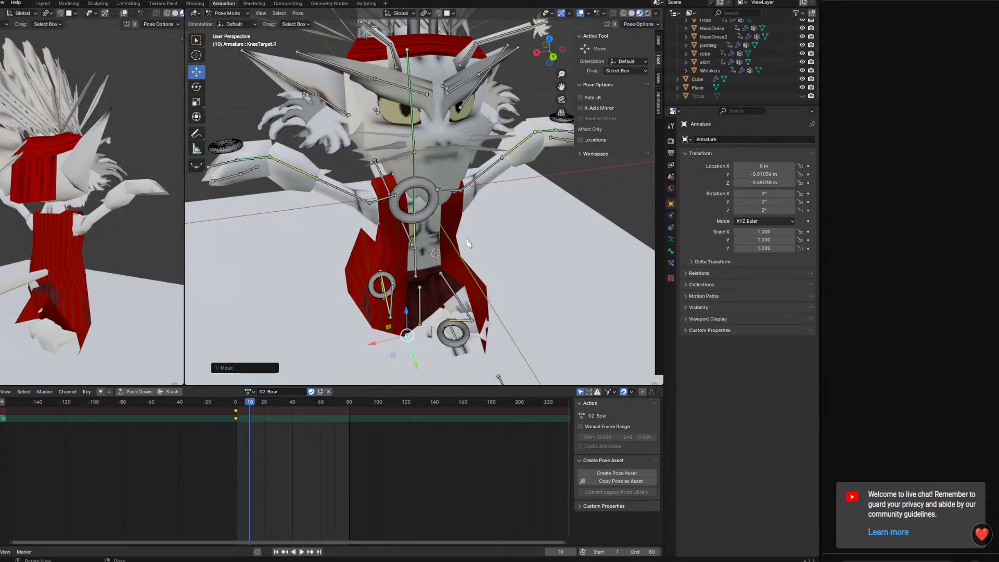
middle_click_drag(501, 313, 478, 286)
scroll(510, 312, "up", 1)
left_click(518, 279)
left_click_drag(487, 286, 512, 290)
middle_click_drag(577, 293, 562, 290)
left_click_drag(525, 300, 501, 301)
mouse_move(554, 278)
middle_mouse_down()
mouse_move(563, 275)
mouse_move(571, 299)
mouse_move(561, 294)
middle_mouse_up()
scroll(570, 298, "down", 2)
left_click_drag(478, 263, 487, 263)
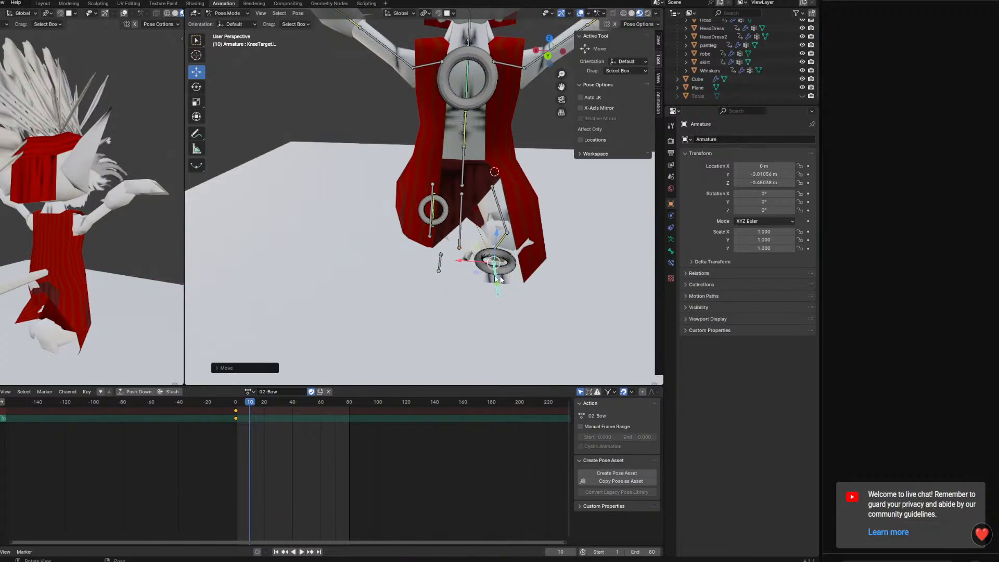
Adjust the position of the hip bone Spine0 over the kneeling legs
middle_click_drag(564, 278, 472, 257)
middle_click_drag(359, 204, 585, 202)
left_click_drag(369, 181, 371, 203)
middle_click_drag(373, 205, 388, 211)
left_click_drag(391, 236, 365, 236)
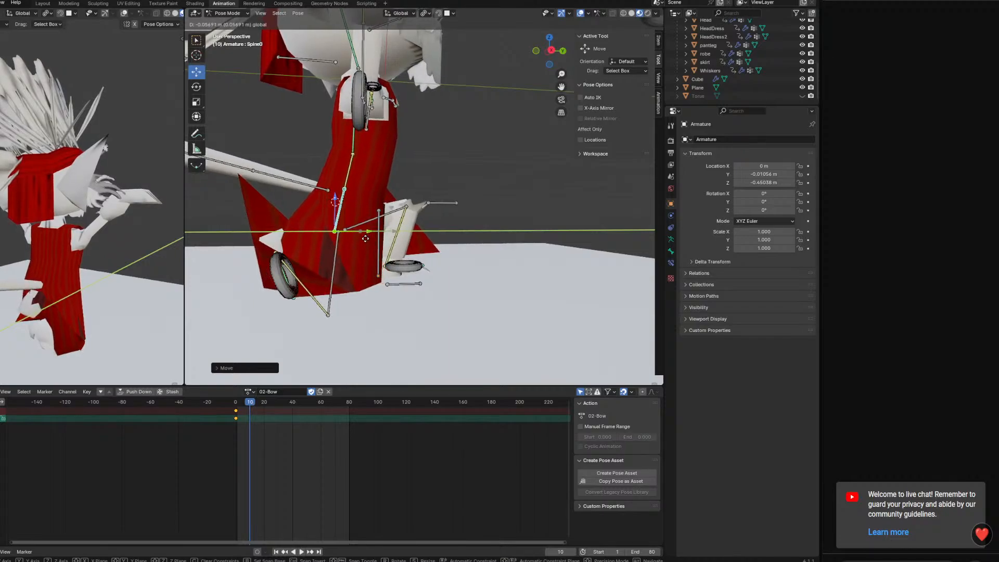
middle_click_drag(390, 244, 443, 263)
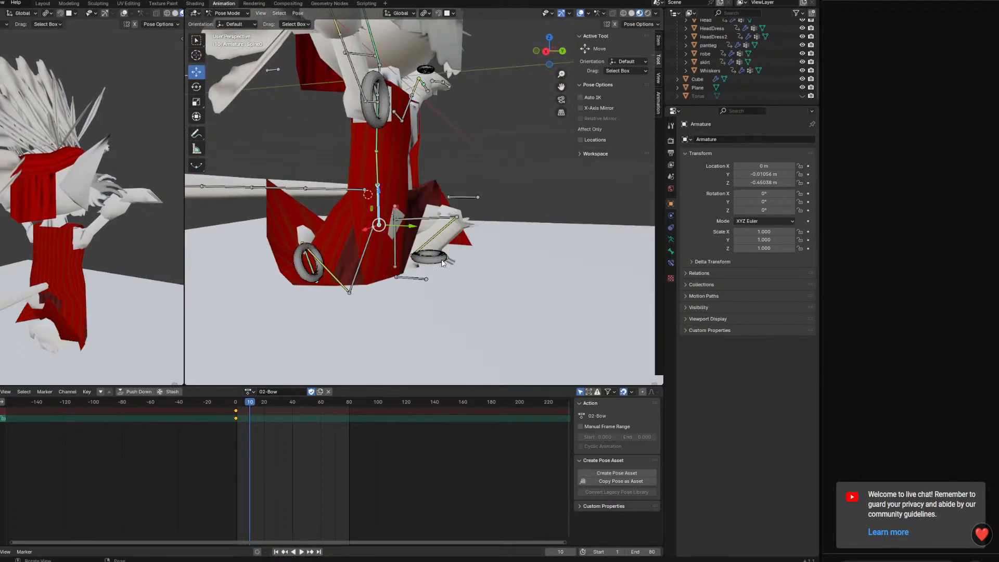
Move the left foot control forward and raise Spine0 so the front thigh lies level
left_click_drag(412, 260, 454, 265)
middle_click_drag(454, 266, 404, 206)
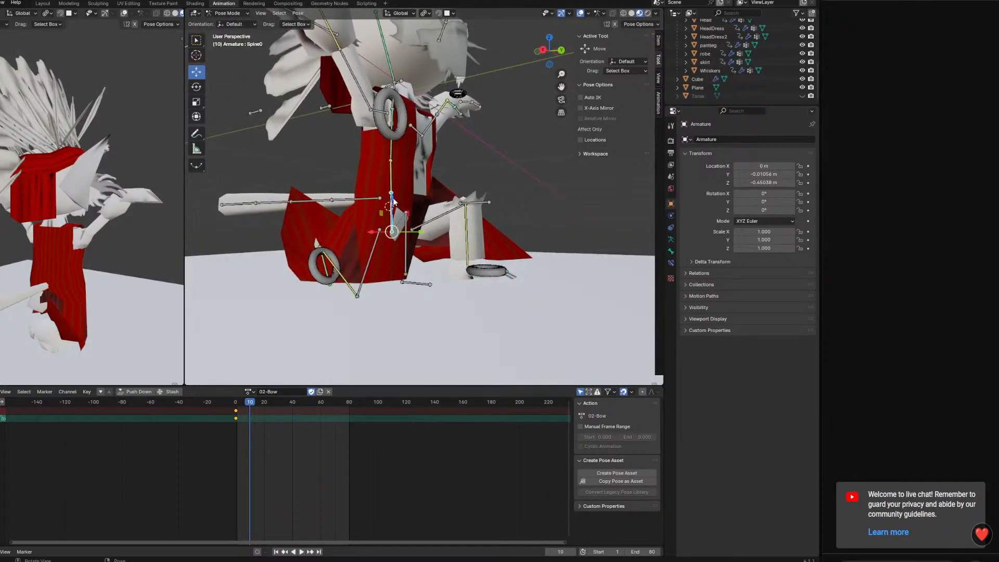
left_click_drag(392, 200, 393, 177)
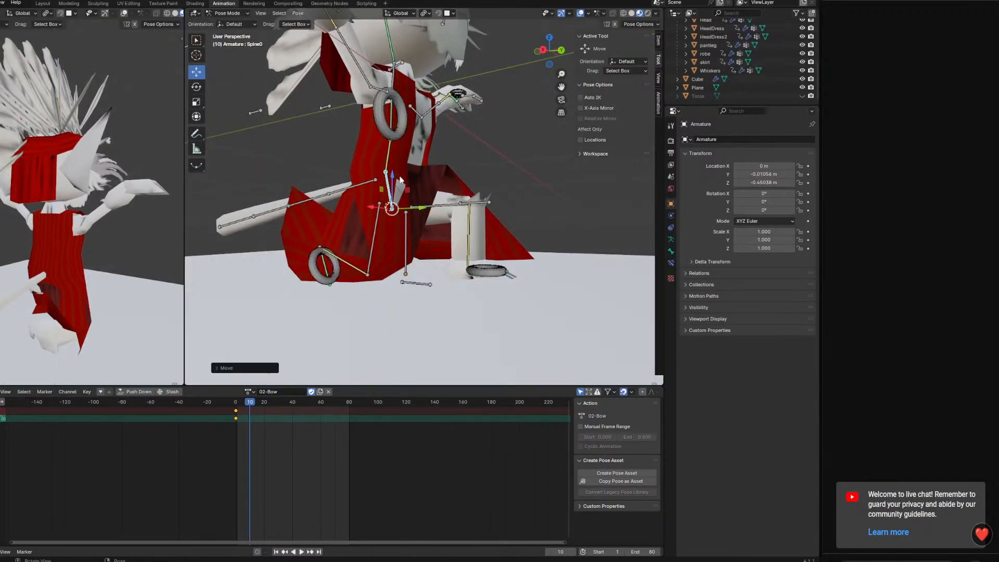
Hide the robe, Beard, HeadDress, HeadDress2 and BrowsThicc meshes to expose the plain body and head
middle_click_drag(393, 177, 475, 200)
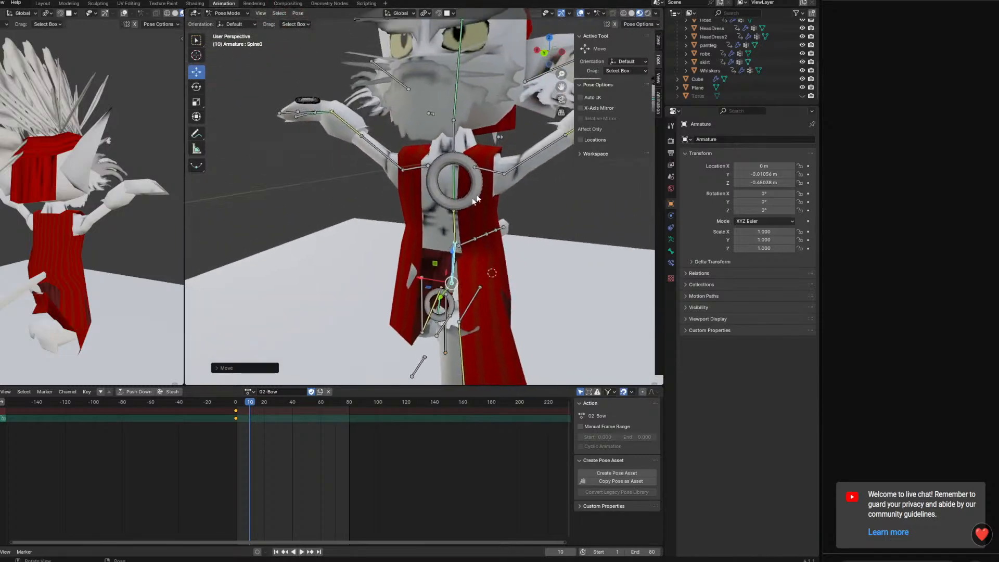
left_click(802, 53)
scroll(782, 40, "up", 3)
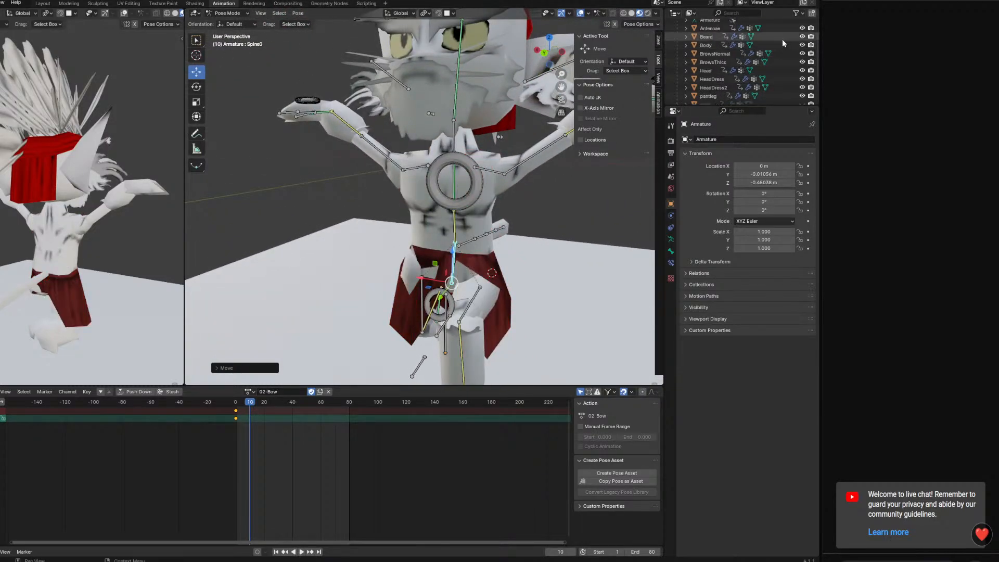
left_click(802, 37)
middle_click_drag(476, 202, 520, 221)
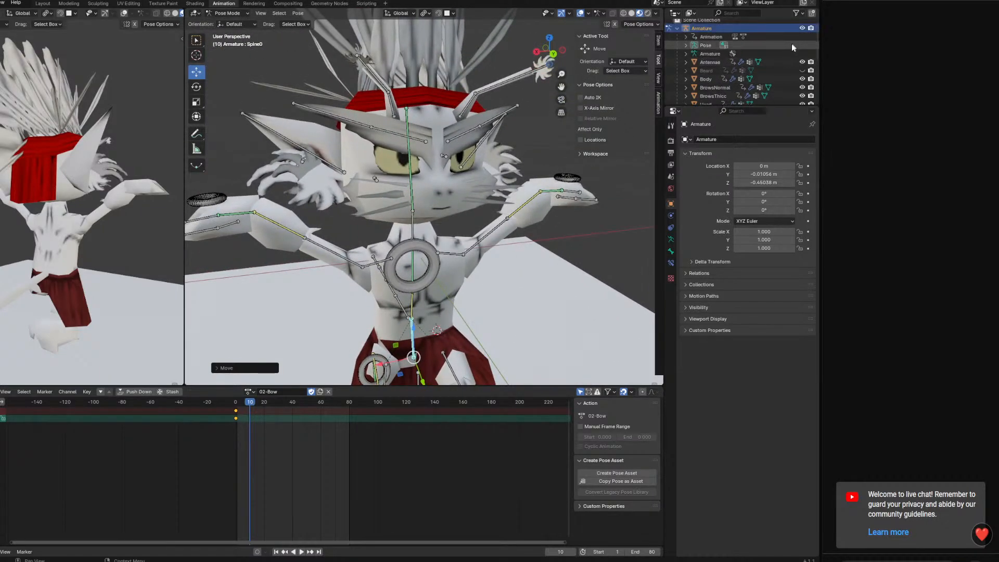
left_click(802, 78)
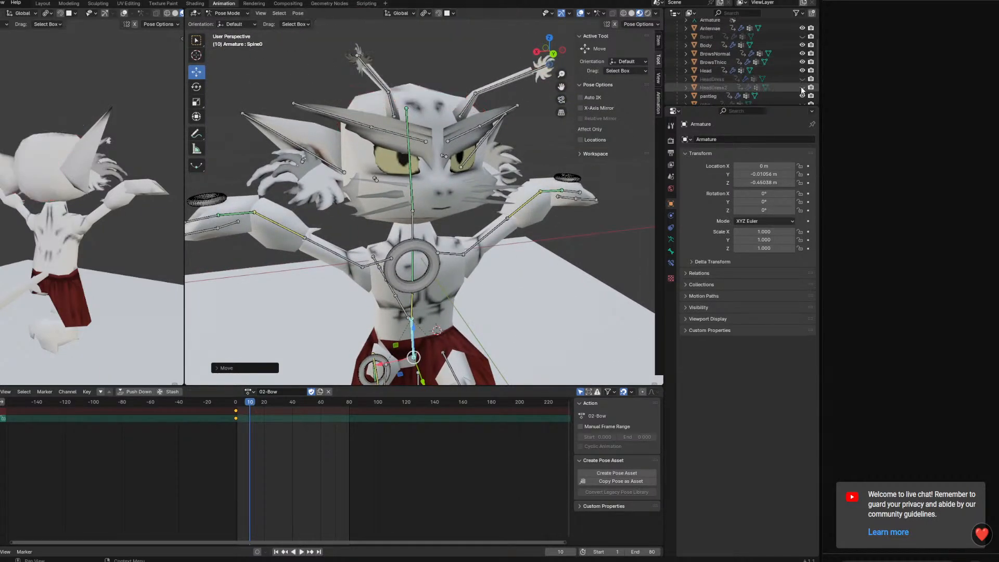
left_click(802, 87)
middle_click_drag(474, 177, 406, 172)
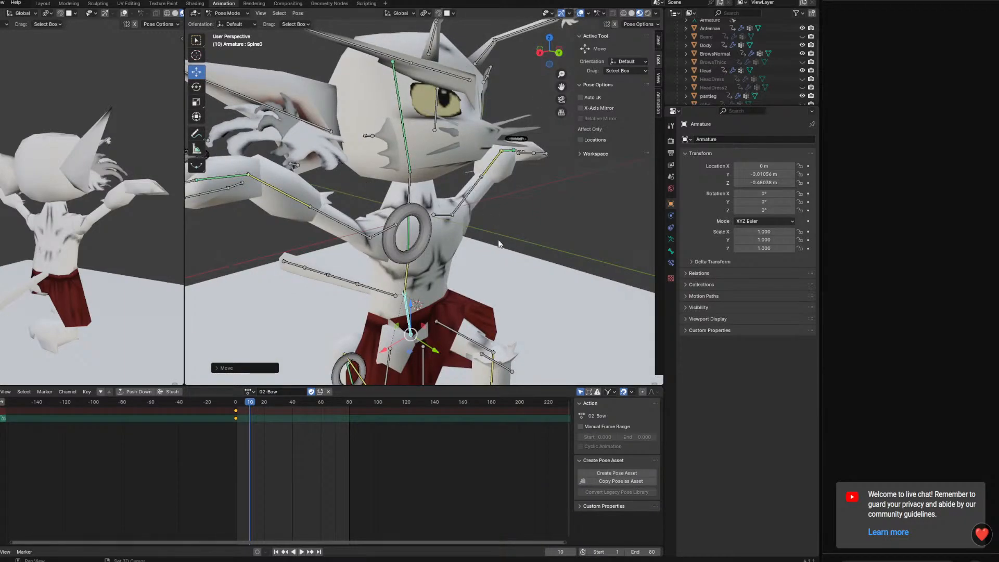
middle_click_drag(498, 244, 279, 209)
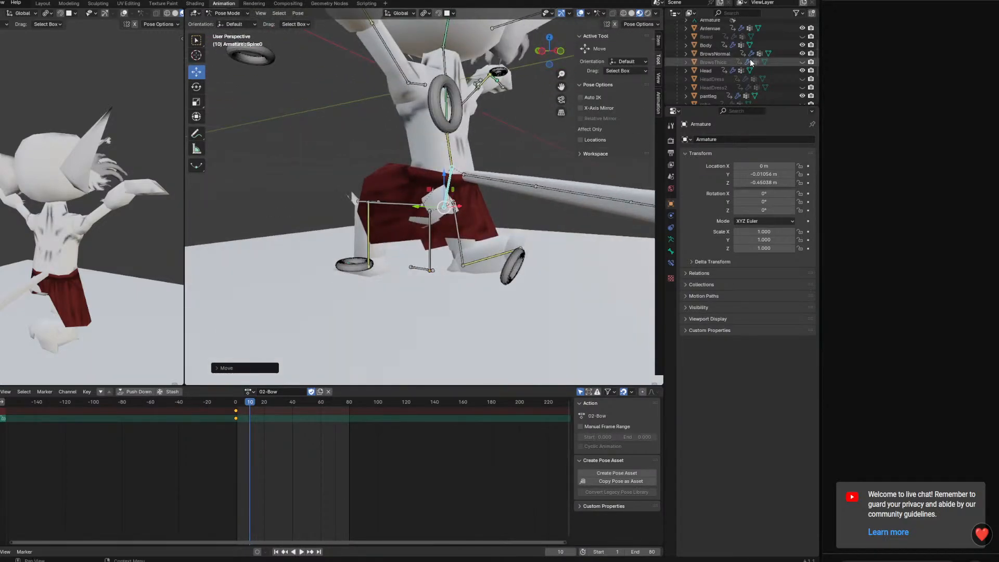
Hide the pantleg mesh so the bare legs can be seen under the skirt
scroll(802, 49, "down", 3)
middle_click_drag(297, 160, 365, 287)
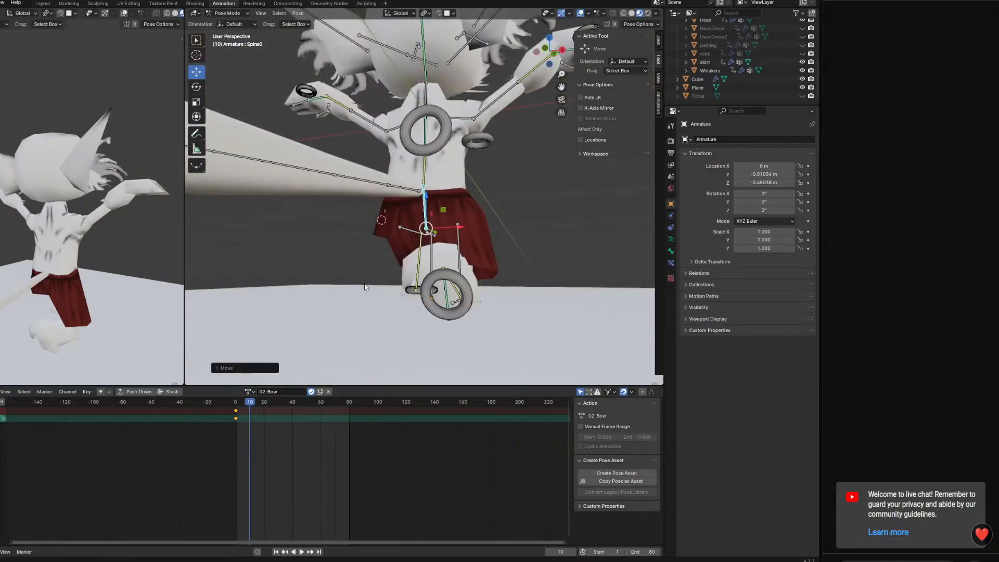
left_click(462, 305)
middle_click_drag(462, 305, 540, 316)
Rotate the SpineIK chest control forward to bend the torso over the raised knee
left_click(523, 242)
middle_click_drag(523, 242, 391, 279)
key("r")
left_click(423, 151)
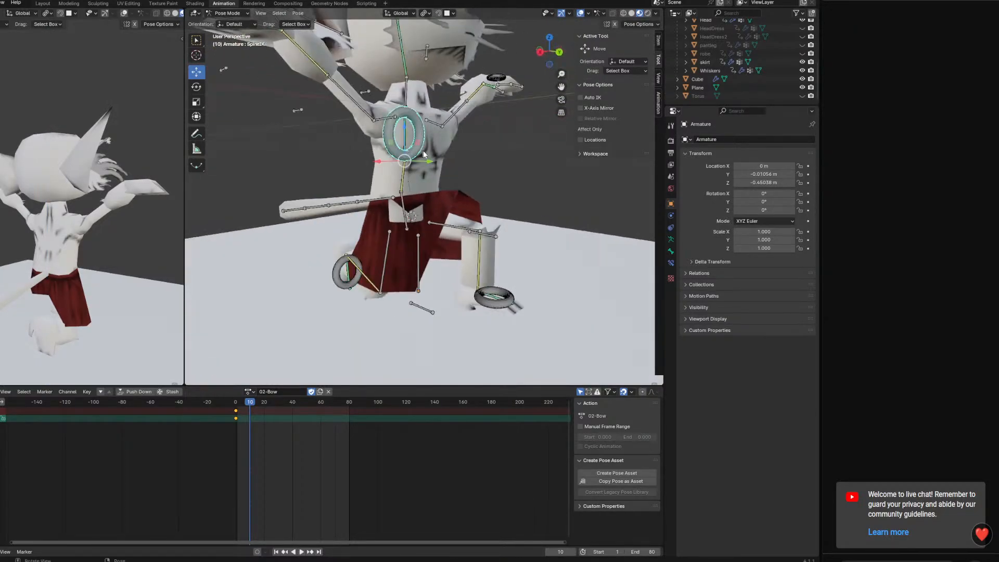
middle_click_drag(423, 154, 462, 147)
key("r")
left_click(437, 185)
left_click_drag(436, 164, 451, 172)
left_click_drag(419, 128, 421, 135)
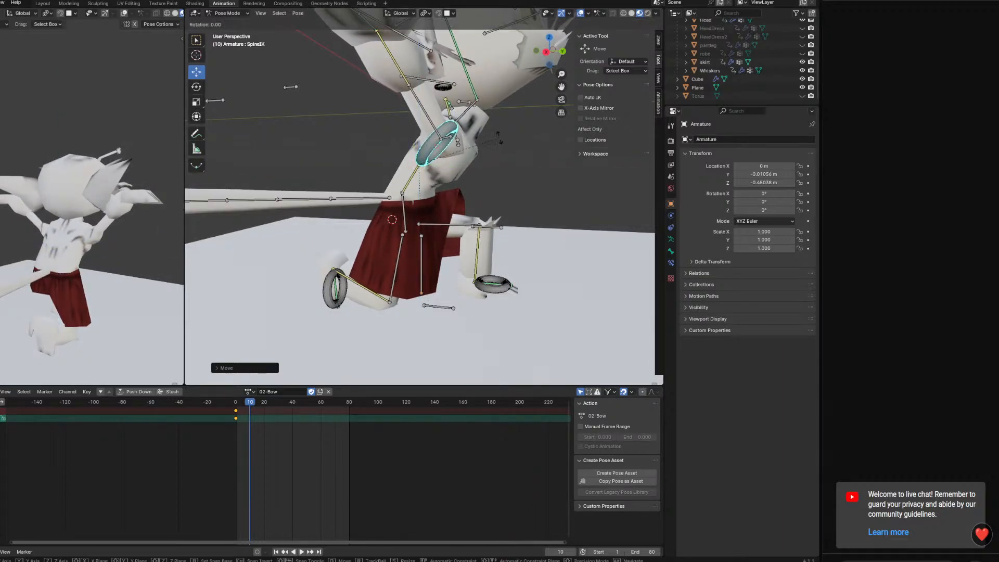
key("x")
middle_click_drag(498, 160, 537, 109)
Lower the HeadLookAt control to the floor in front of the character so the head tilts down
scroll(496, 151, "down", 3)
left_click_drag(529, 73, 439, 278)
middle_click_drag(438, 278, 489, 230)
scroll(396, 252, "up", 3)
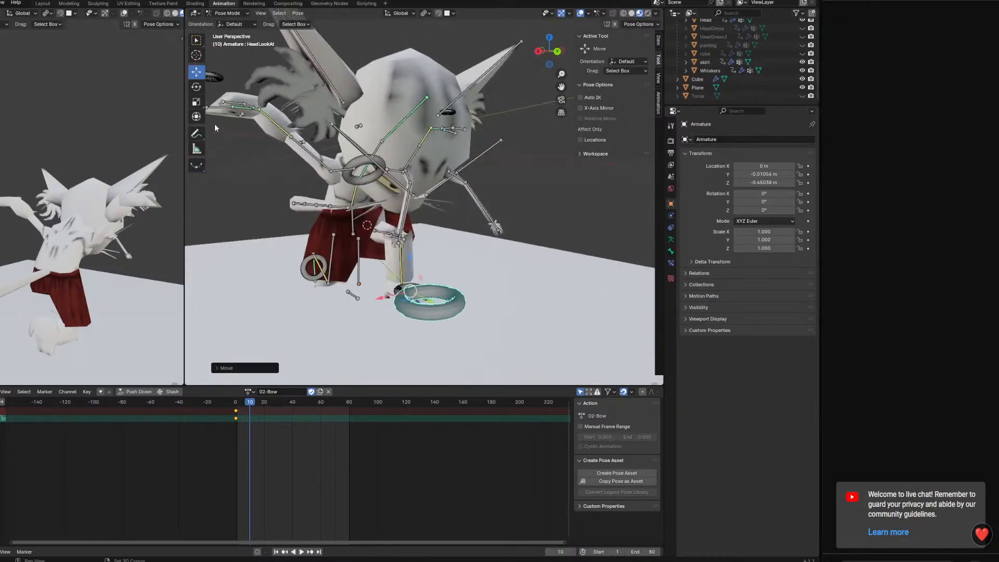
Lower the right hand control HandIK.R along Z to about hip height
middle_click_drag(266, 116, 319, 137, "shift")
left_click(307, 102)
middle_click_drag(309, 102, 314, 99)
left_click_drag(319, 81, 319, 121)
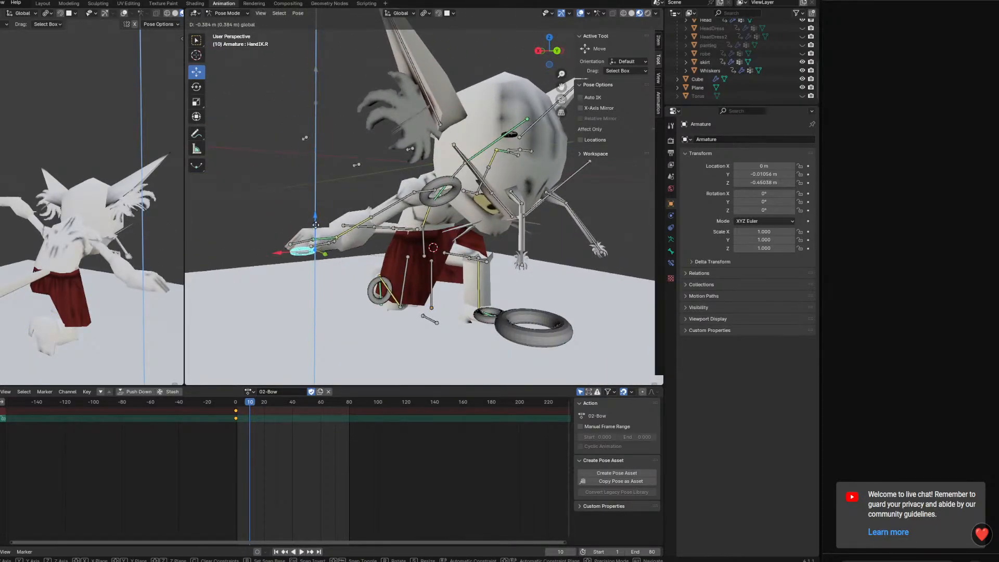
left_click_drag(316, 225, 316, 233)
middle_click_drag(315, 233, 314, 266)
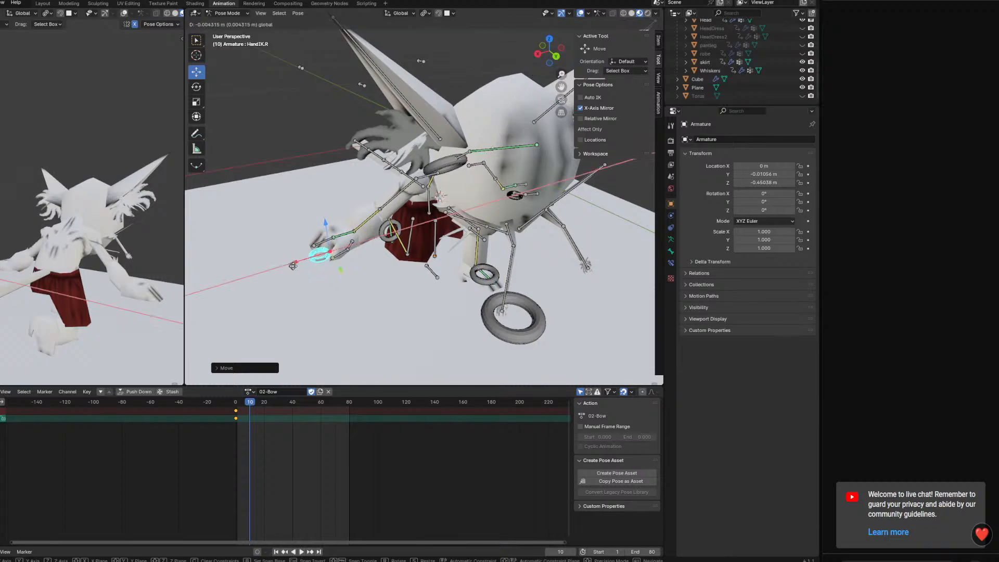
Pull HandIK.R inward along X and forward along Y until it sits in front of the hips
left_click_drag(347, 269, 366, 265)
middle_click_drag(366, 264, 383, 248)
middle_click_drag(458, 214, 402, 222)
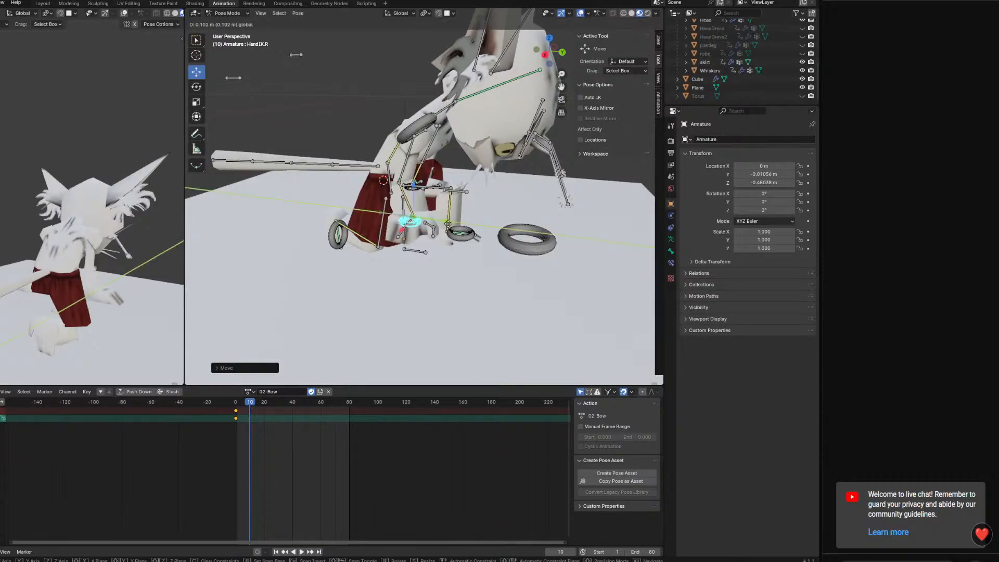
left_click_drag(448, 224, 460, 225)
Rotate HandIK.R around global Z and move it over the raised left knee
middle_click_drag(541, 240, 491, 284)
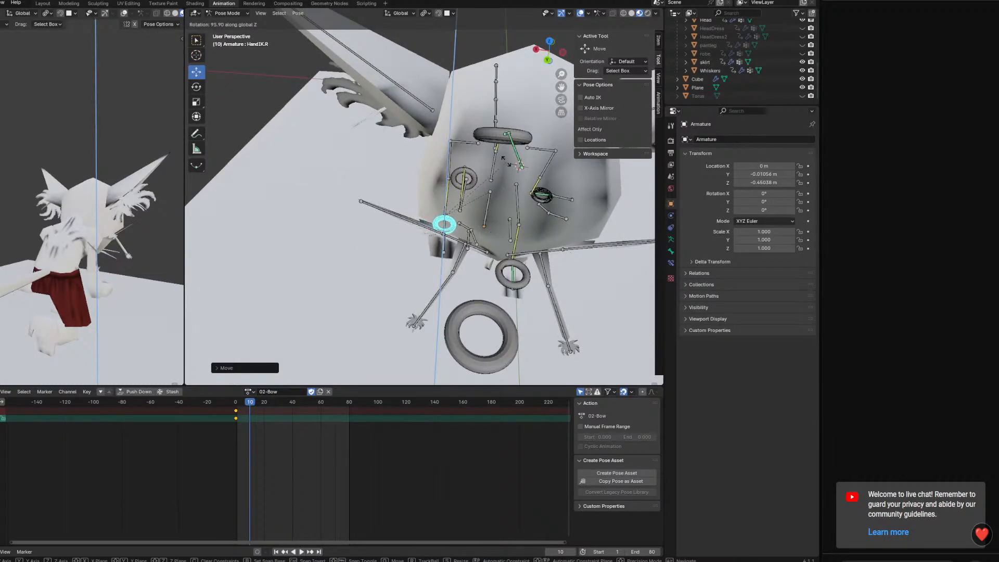
middle_click_drag(528, 219, 324, 156)
key("g")
key("x")
scroll(426, 139, "down", 3)
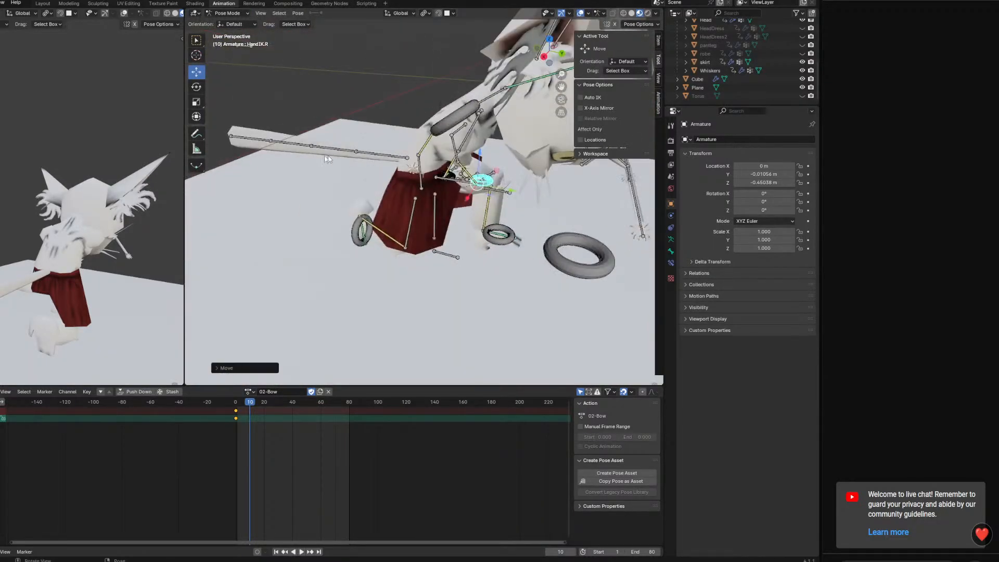
Lower ElbowTarget.R along Z to bring the right elbow down
scroll(426, 154, "down", 2)
middle_click_drag(426, 157, 309, 93)
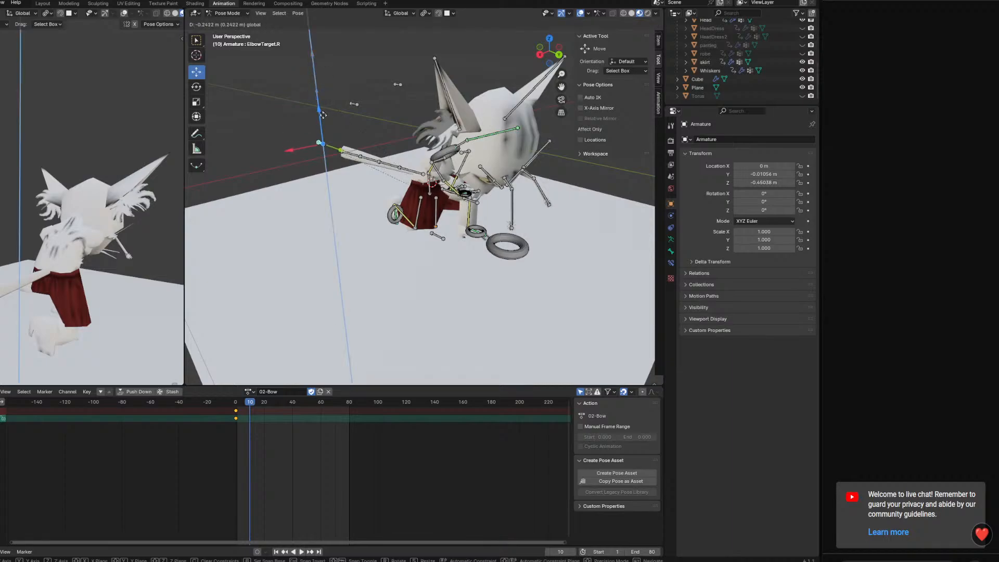
middle_click_drag(372, 196, 358, 255)
left_click_drag(423, 252, 425, 252)
middle_click_drag(458, 252, 404, 201)
scroll(438, 221, "up", 3)
Shift ElbowTarget.R along X and adjust its position beside the right hip
middle_click_drag(346, 239, 354, 256)
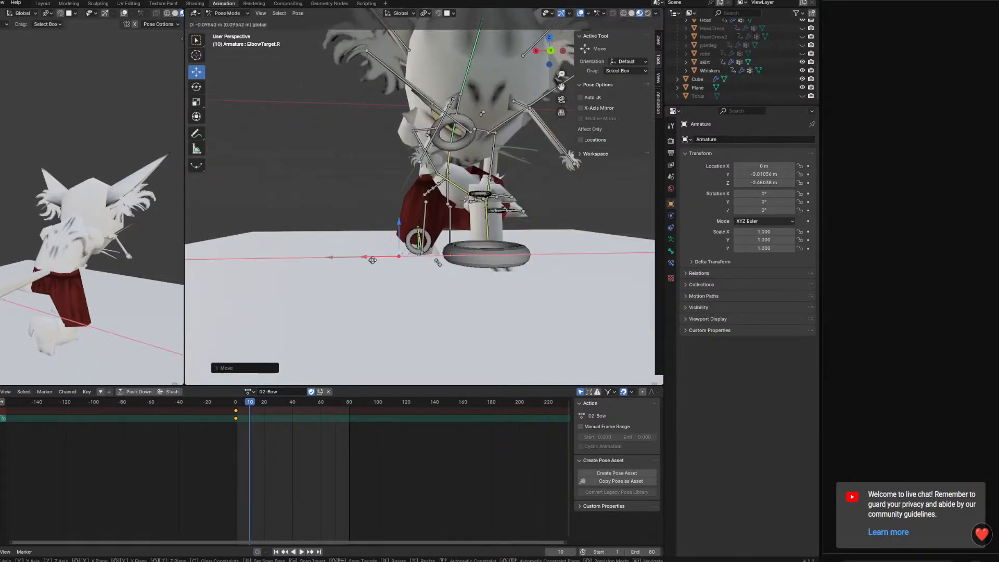
left_click_drag(428, 192, 430, 190)
middle_click_drag(431, 190, 496, 202)
scroll(523, 174, "up", 2)
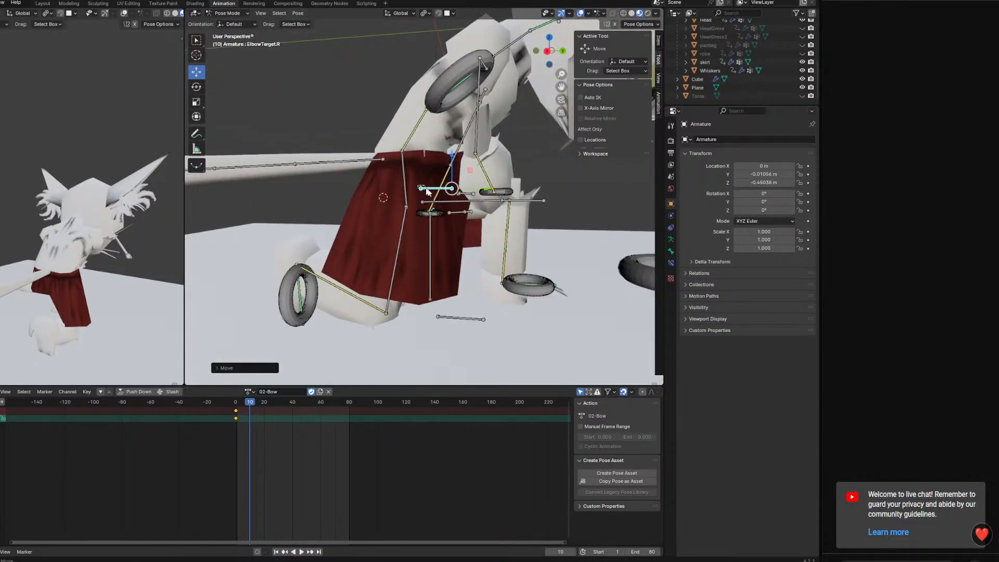
middle_click_drag(423, 190, 483, 103)
Rotate the SpineIK chest control slightly to refine the lean of the upper body
left_click(512, 199)
left_click(483, 103)
key("r")
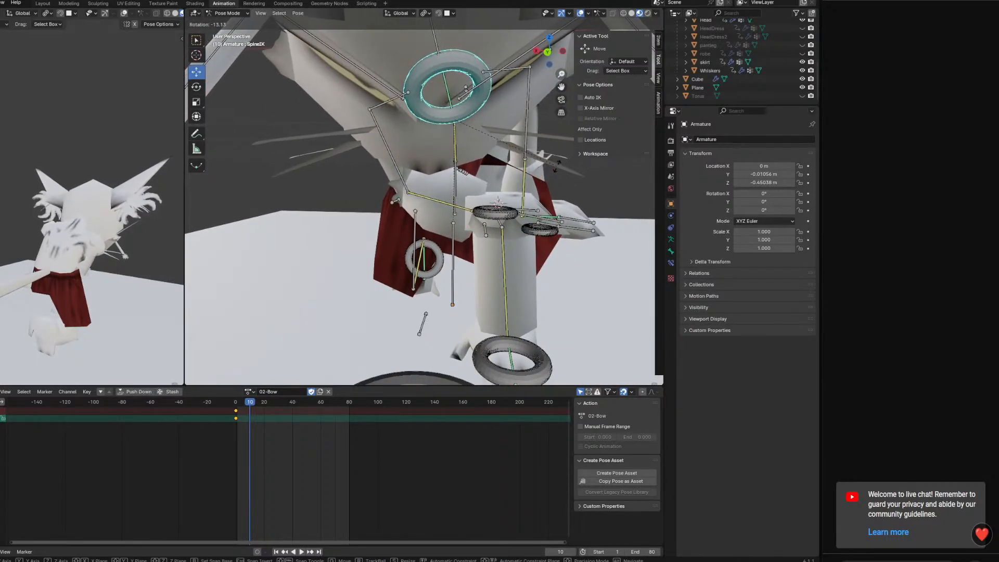
left_click(576, 143)
middle_click_drag(576, 143, 576, 170)
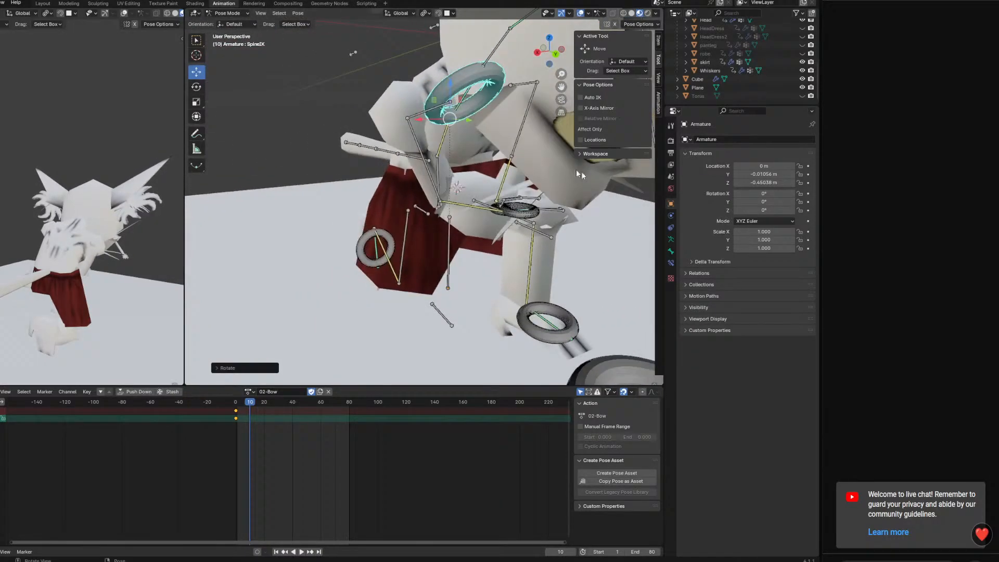
Rotate the Shoulder.R bone downward to drop the right shoulder
left_click(419, 116)
middle_click_drag(419, 116, 416, 132)
key("r")
middle_click_drag(540, 159, 475, 216)
Move HandIK.R along X with X-Axis Mirror enabled so the hands part, leaving the left hand over the raised knee
left_click(498, 225)
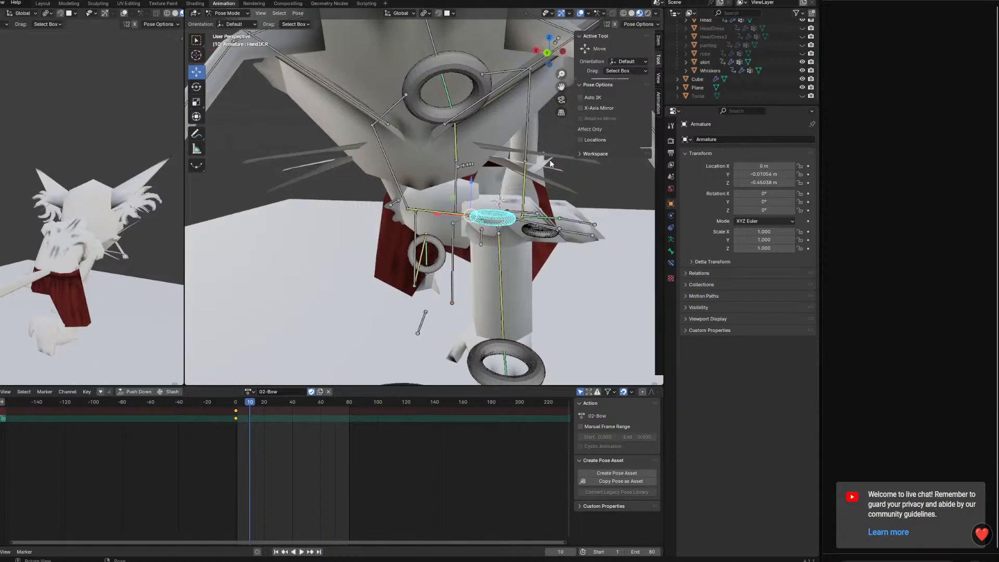
left_click_drag(445, 214, 401, 215)
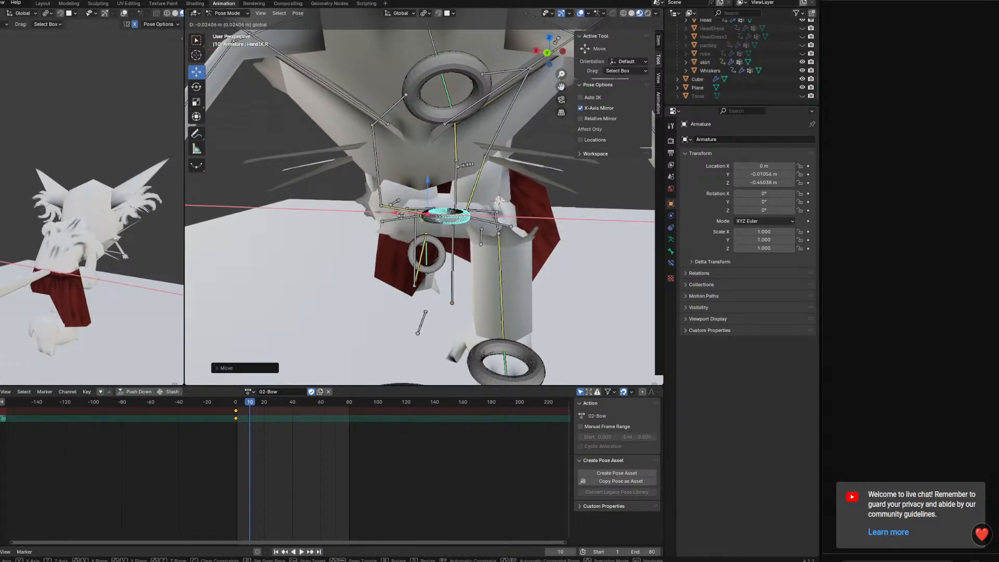
left_click(342, 206)
middle_click_drag(344, 208, 512, 246)
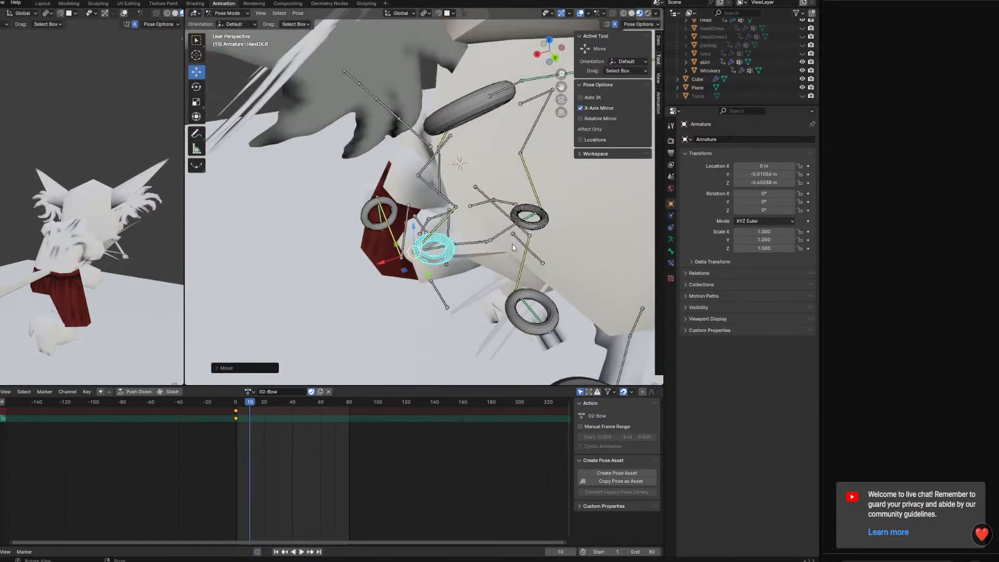
right_click(517, 293)
Shift ElbowTarget.R along X to push the right elbow outward
left_click(450, 345)
middle_click_drag(449, 345, 426, 211)
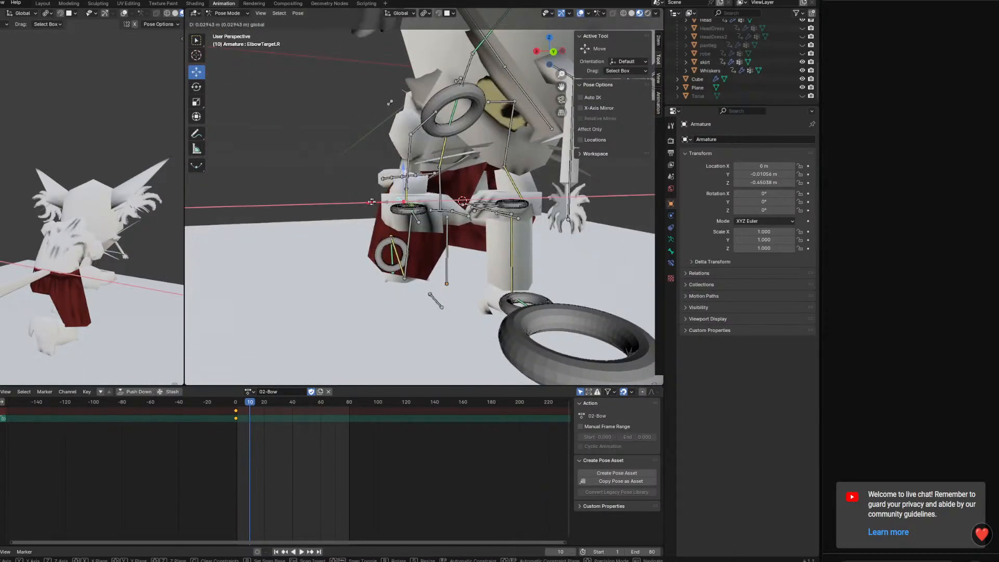
middle_click_drag(339, 205, 411, 260)
Rotate the right hand control HandIK.R to turn the hand inward across the body
left_click(384, 226)
key("r")
left_click(338, 178)
middle_click_drag(339, 179, 513, 305)
key("r")
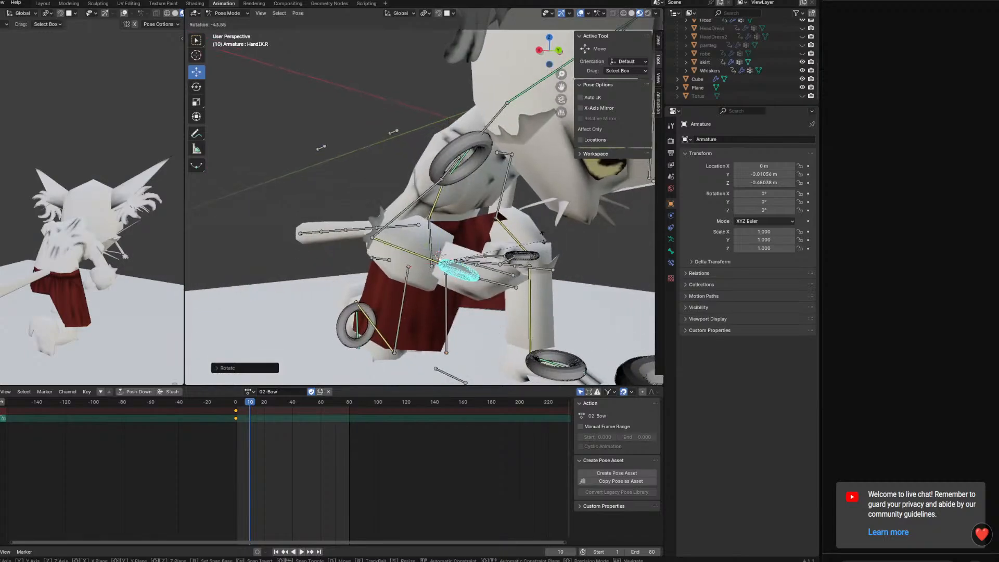
Raise HandIK.R to the chest so the right arm folds across the torso
middle_click_drag(567, 257, 384, 233)
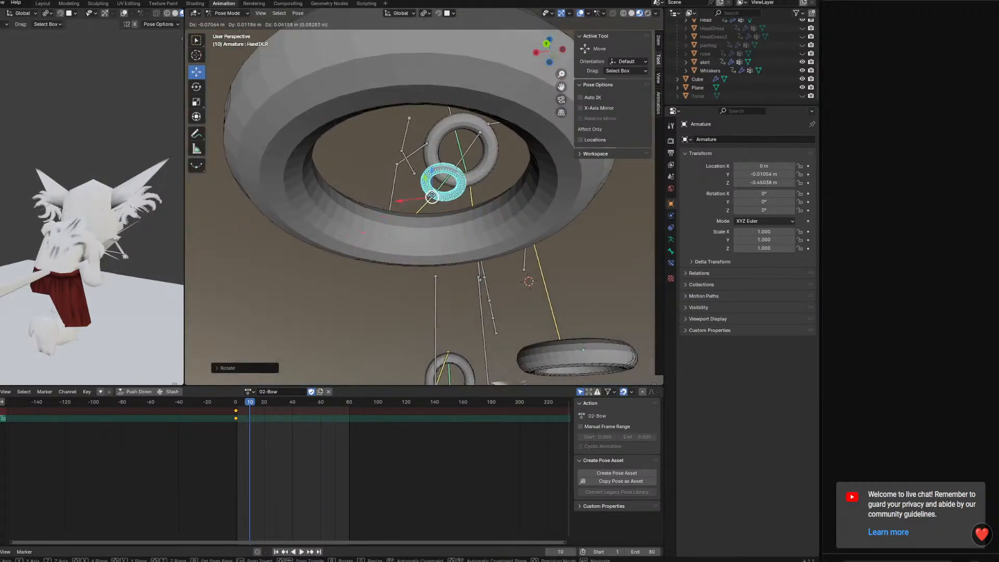
left_click(431, 197)
middle_click_drag(433, 198, 531, 268)
left_click(598, 272)
middle_click_drag(598, 272, 577, 249)
key("g")
left_click(501, 259)
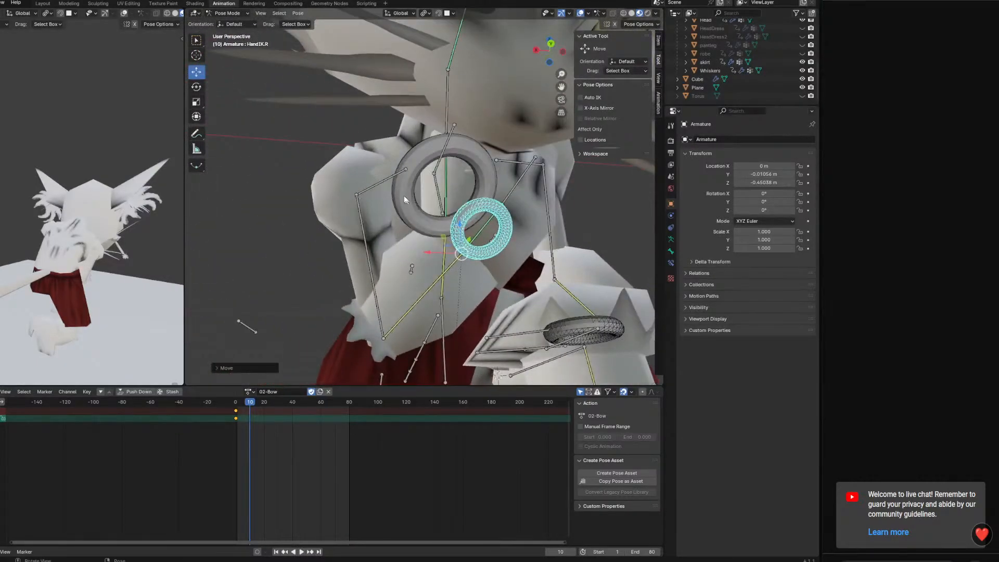
Rotate the Shoulder.R bone and the left shoulder bone to match the new arm positions
middle_click_drag(460, 194, 487, 196)
left_click(528, 233)
middle_click_drag(530, 233, 552, 278)
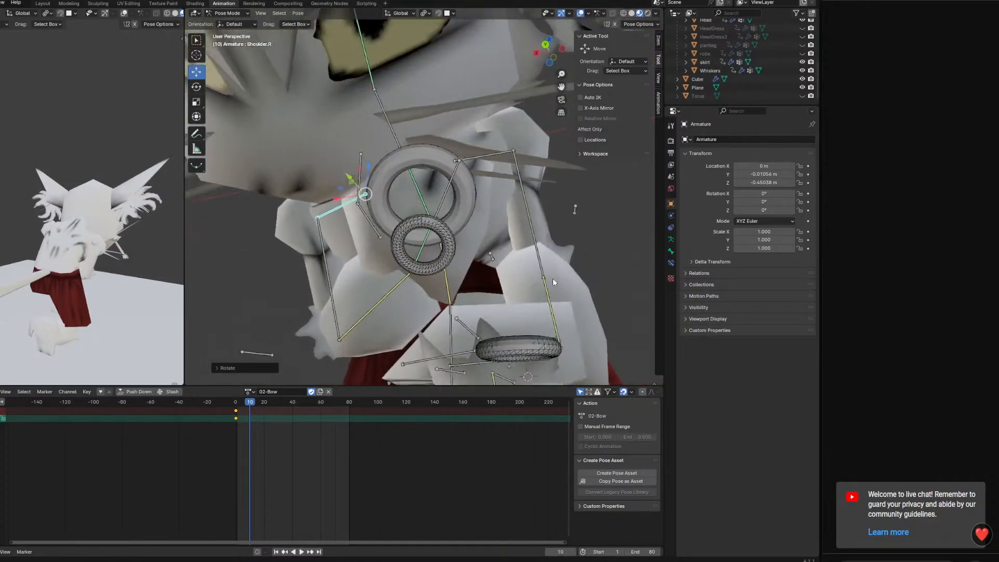
left_click(496, 156)
middle_click_drag(497, 158, 562, 218)
key("r")
left_click(593, 248)
Lower ElbowTarget.L along Z and place it at the left side of the body
middle_click_drag(593, 247, 472, 294)
scroll(389, 248, "down", 3)
left_click(390, 251)
left_click(354, 229)
middle_click_drag(354, 229, 493, 131)
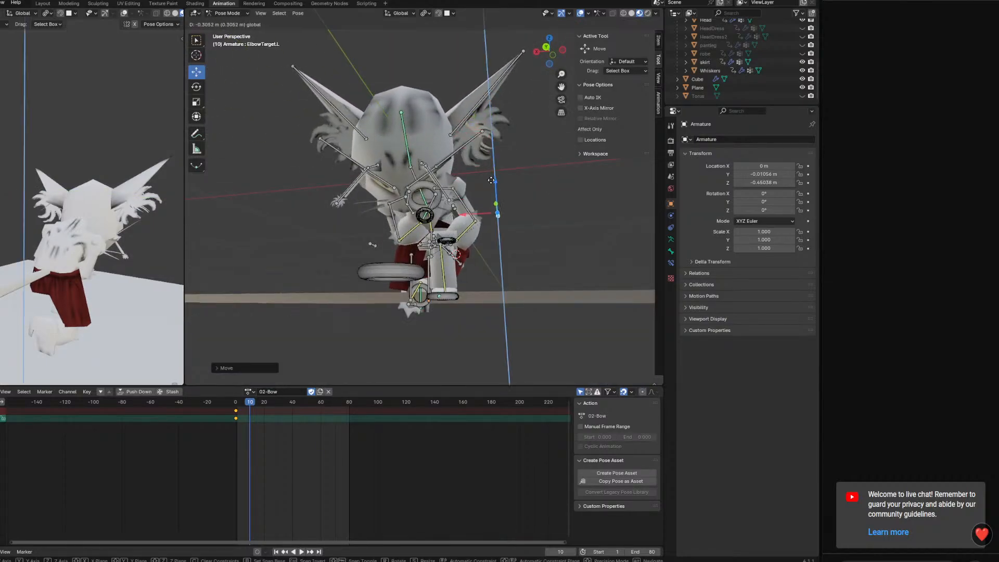
left_click_drag(491, 180, 490, 183)
middle_click_drag(490, 182, 349, 255)
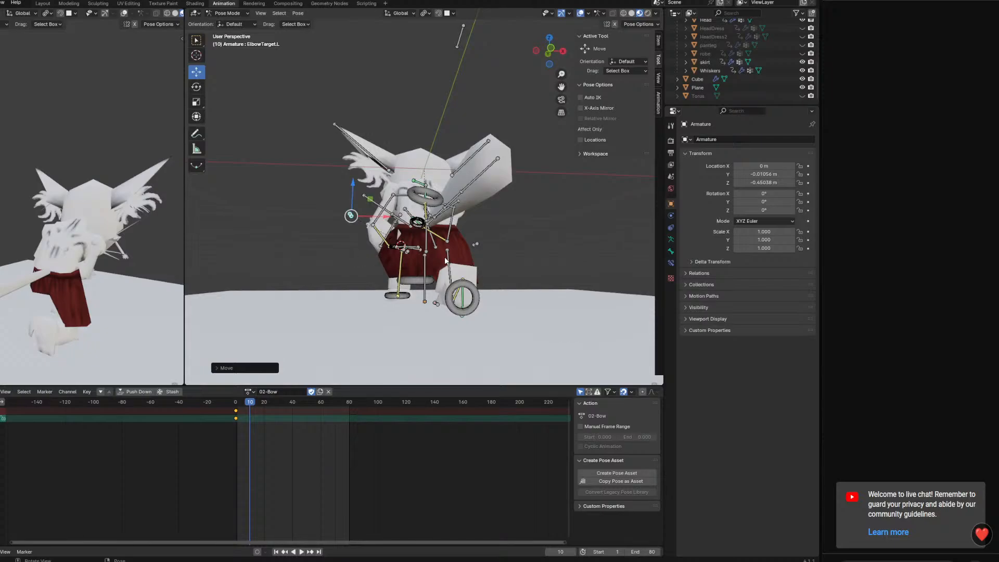
left_click(350, 214)
Raise the tail base and curl the remaining tail bones downward around global X into an arc
middle_click_drag(350, 214, 554, 238)
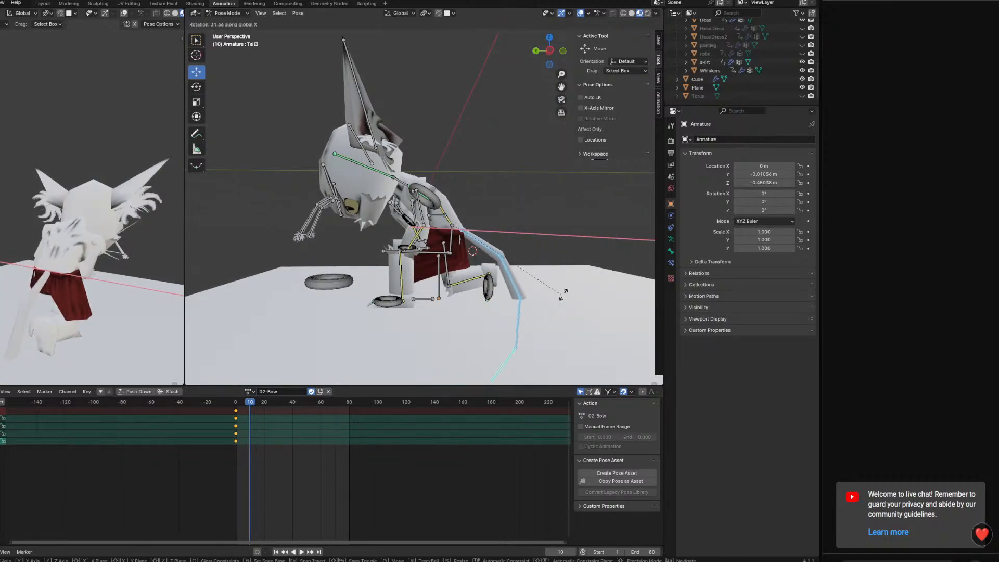
middle_click_drag(557, 301, 573, 259)
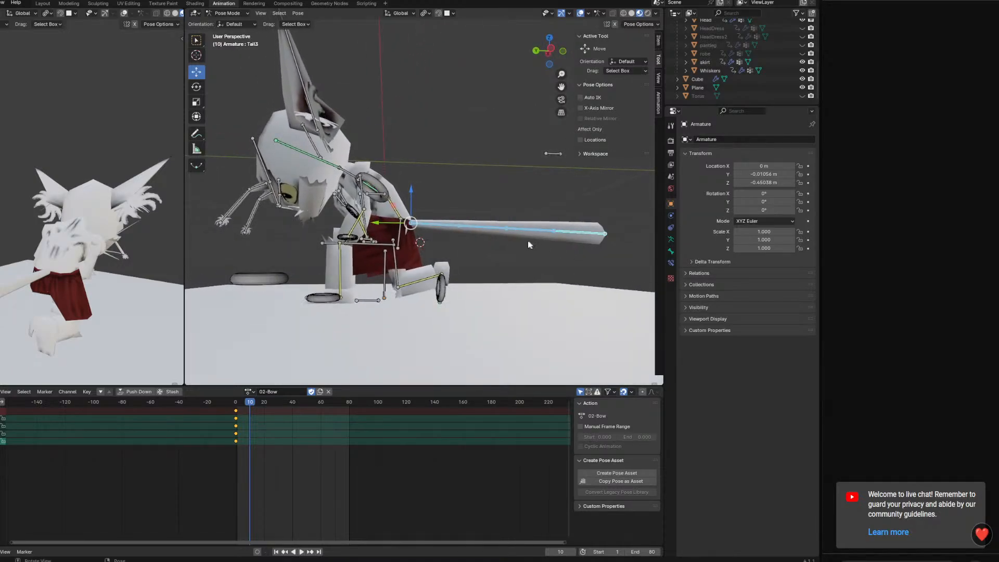
left_click(455, 226)
key("r")
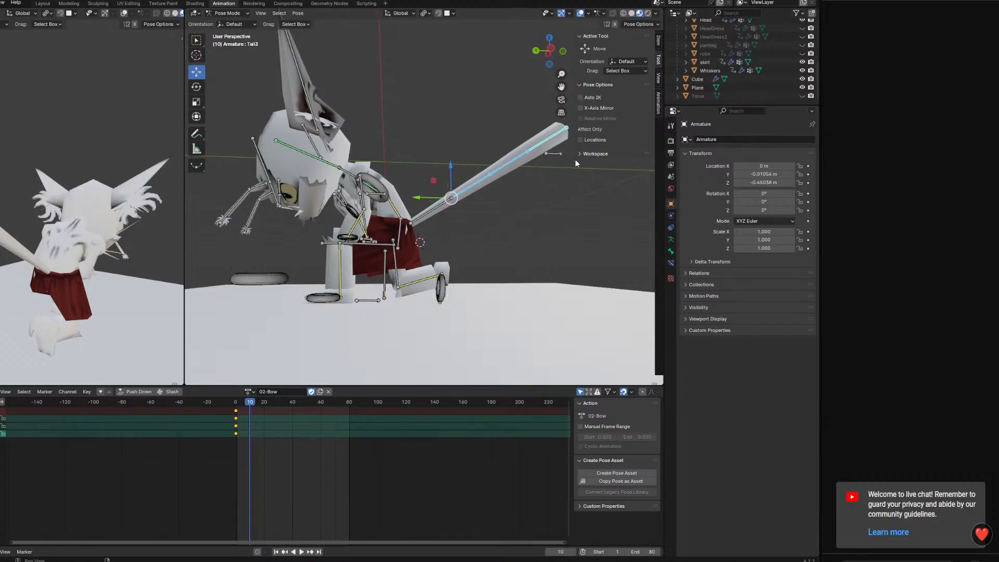
middle_click_drag(528, 193, 530, 211)
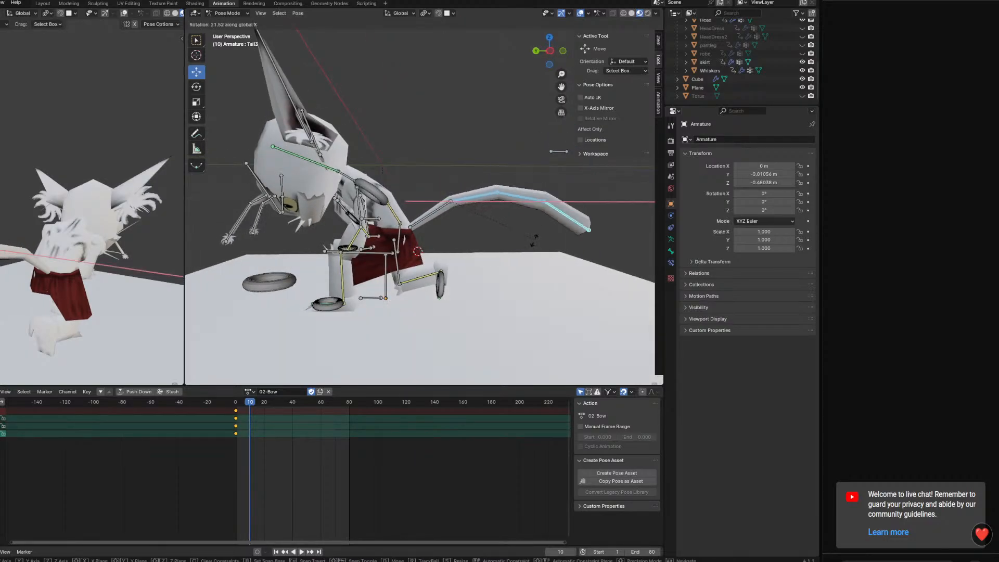
left_click(522, 257)
Keyframe all bones of the kneeling pose at frame 10 of 02-Bow
middle_click_drag(522, 257, 431, 225)
key("a")
key("k")
left_click(432, 221)
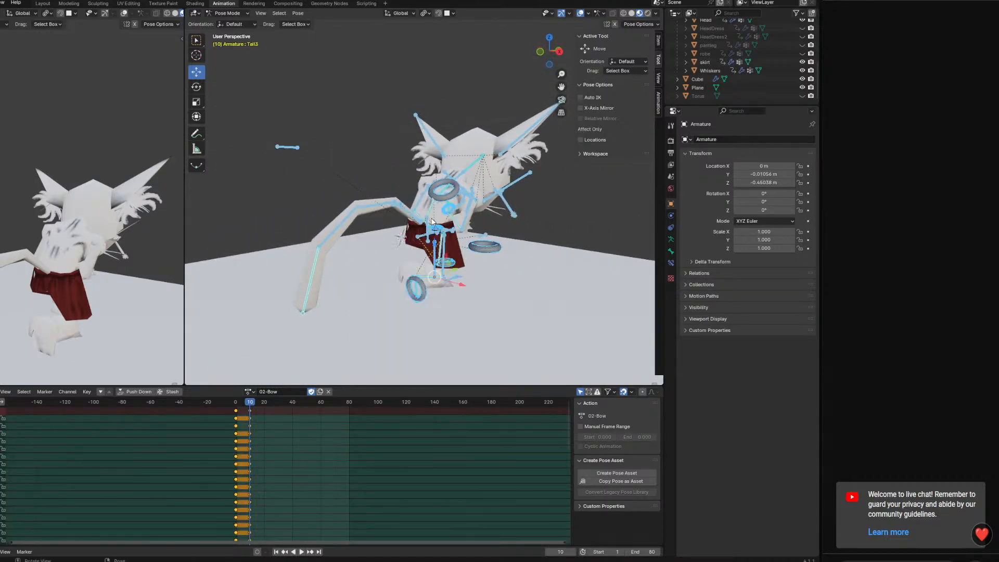
Play back and scrub the transition from the standing pose at frame 0 to the kneel at frame 10
left_click_drag(242, 402, 217, 404)
key("space")
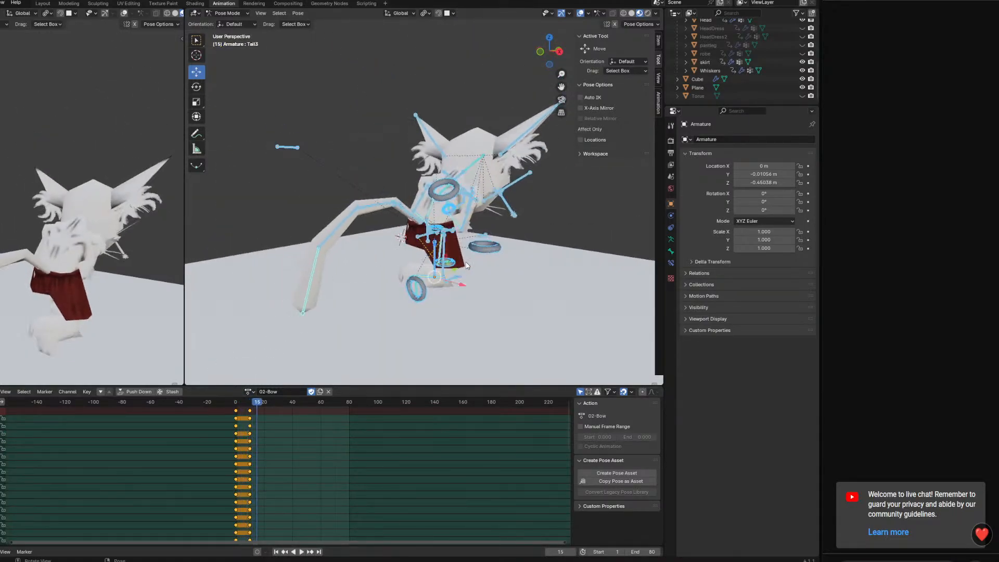
middle_click_drag(451, 252, 304, 258)
left_click_drag(245, 403, 228, 403)
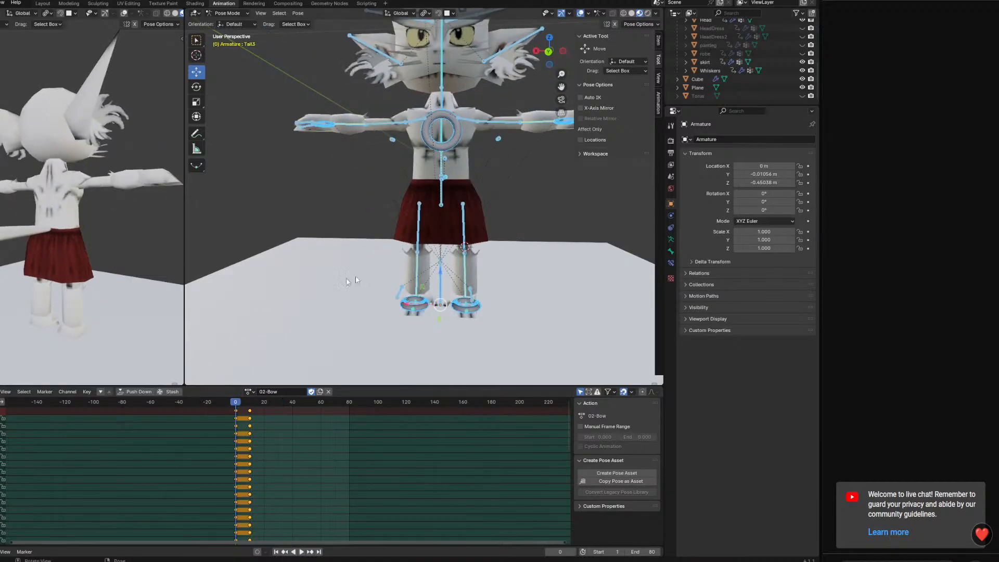
middle_click_drag(348, 278, 425, 254)
key("space")
key("space")
left_click_drag(255, 407, 218, 405)
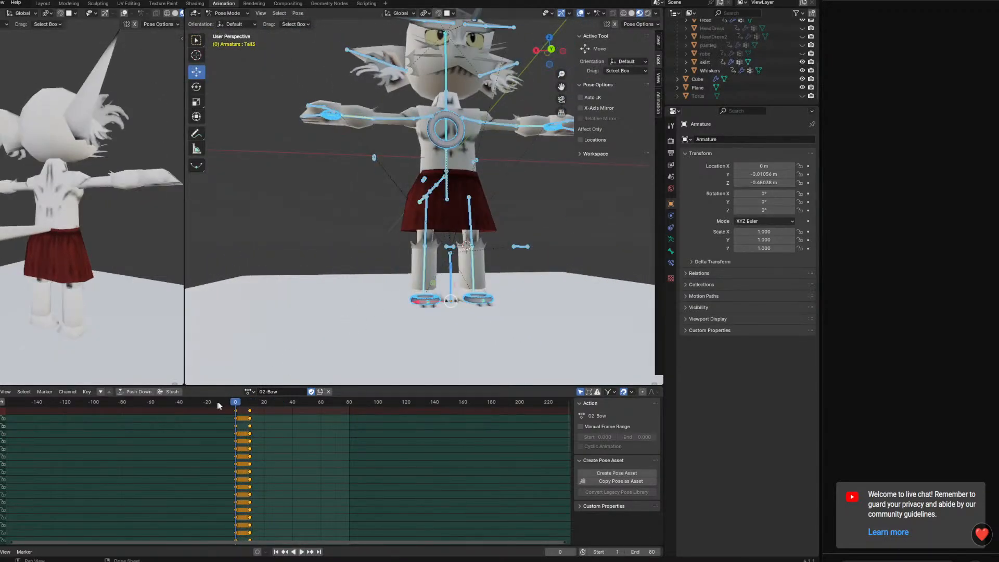
Move the kneeling pose keyframes to about frame 16 and preview the slower motion up to frame 10
left_click(251, 412)
key("space")
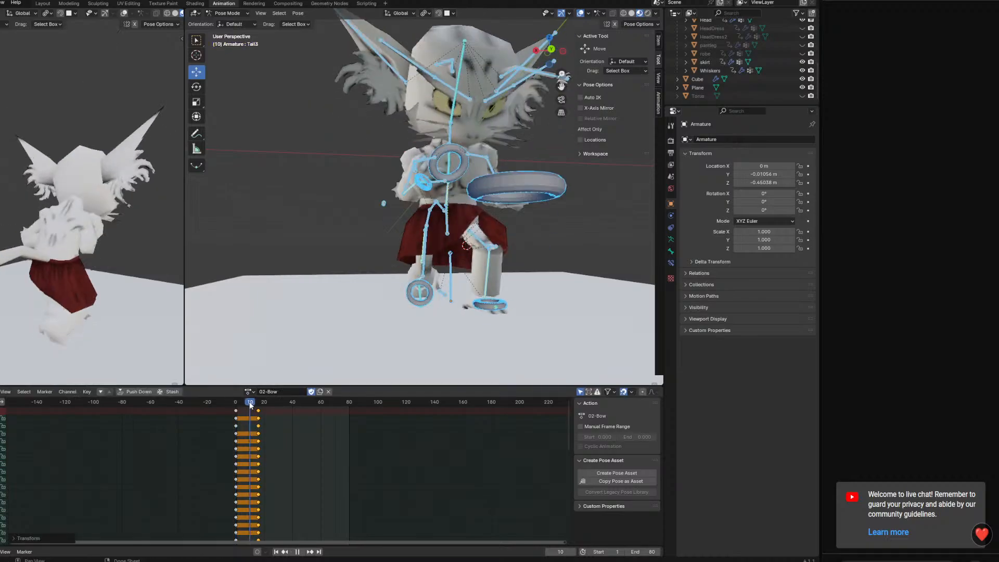
mouse_move(438, 272)
middle_mouse_down()
mouse_move(520, 312)
mouse_move(451, 285)
middle_mouse_up()
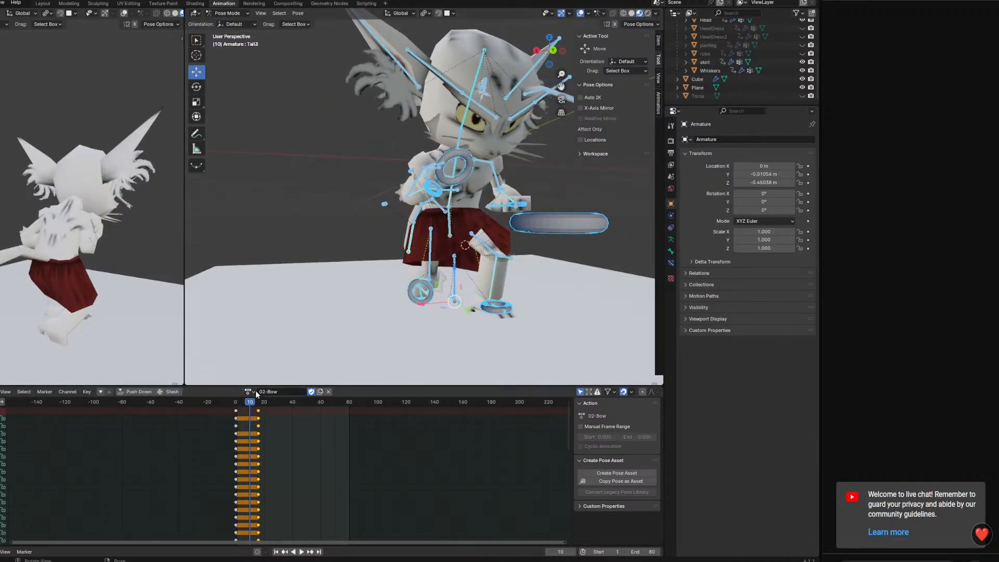
Shift the right foot IK control's kneel keyframe to about frame 19 and hold its frame 0 standing key until frame 10
left_click(441, 200)
middle_click_drag(441, 201, 445, 339)
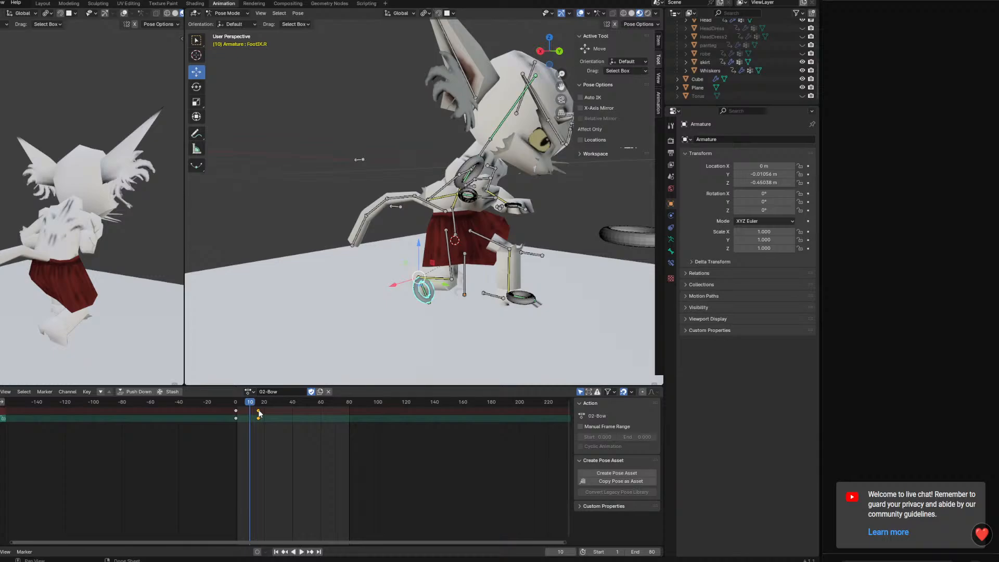
left_click_drag(236, 413, 251, 412)
mouse_move(246, 403)
left_mouse_down()
mouse_move(219, 398)
mouse_move(262, 401)
mouse_move(234, 405)
left_mouse_up()
right_click(246, 410)
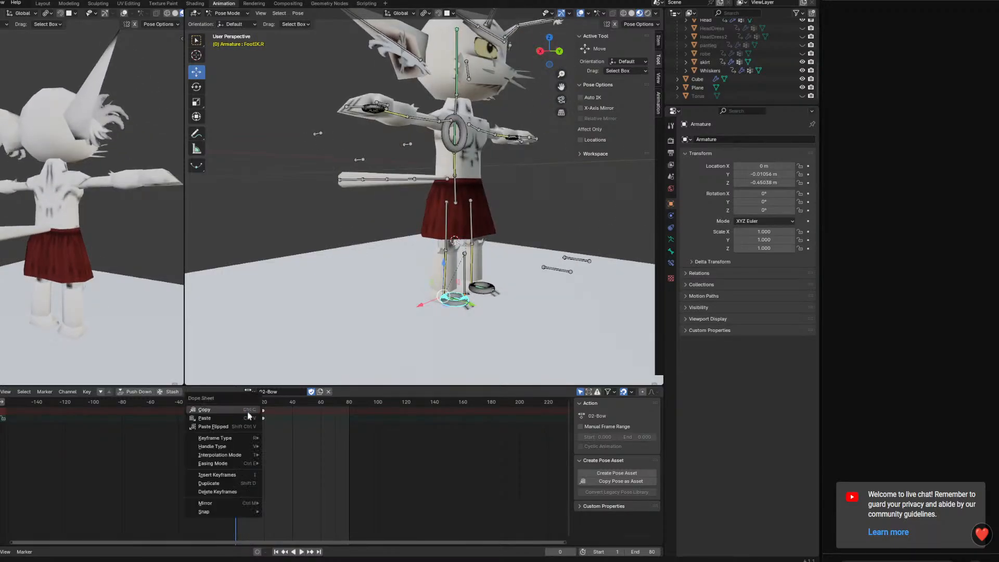
left_click(223, 408)
right_click(236, 416)
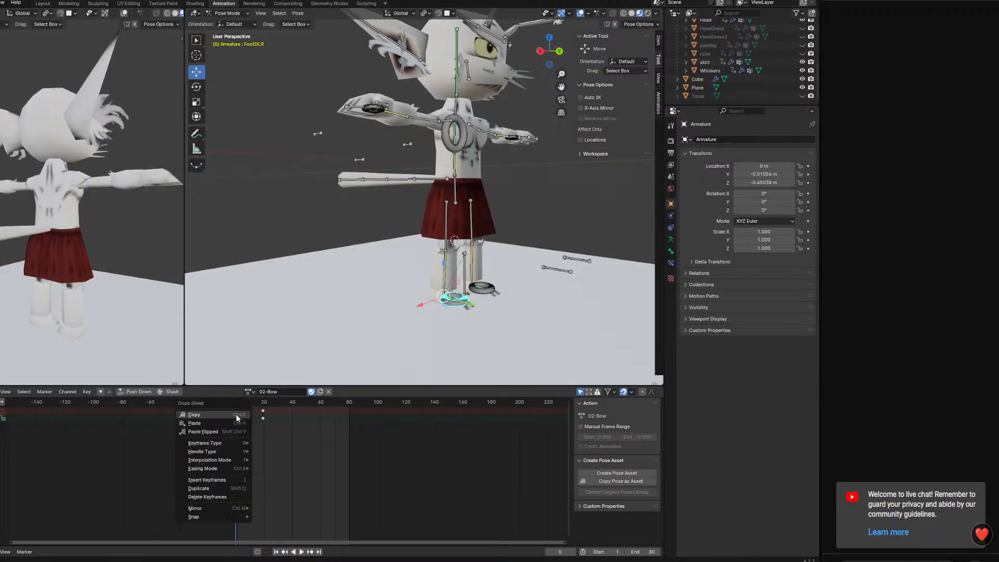
left_click(236, 424)
Save the file and preview the right foot's delayed motion up to frame 10
key("ctrl+s")
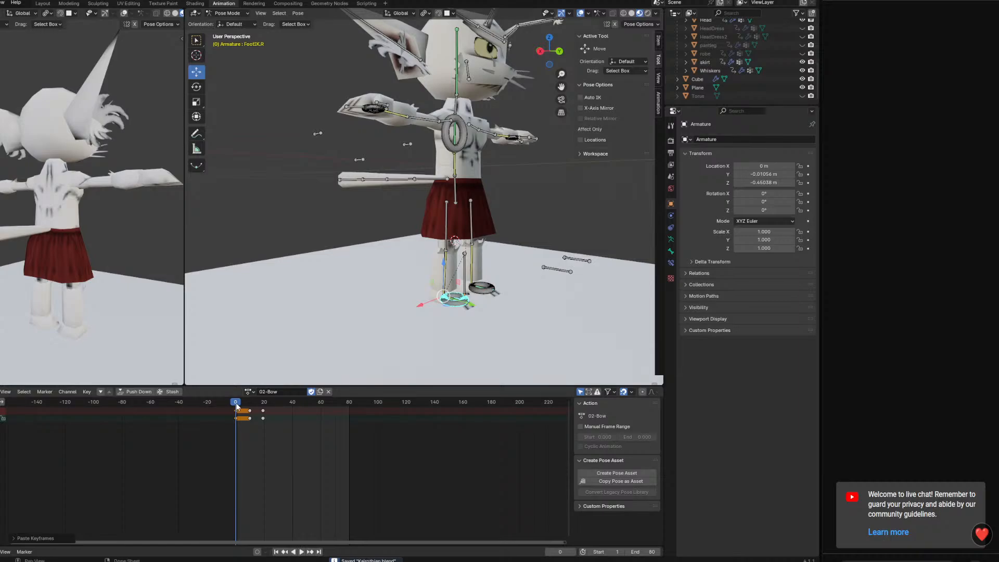
key("space")
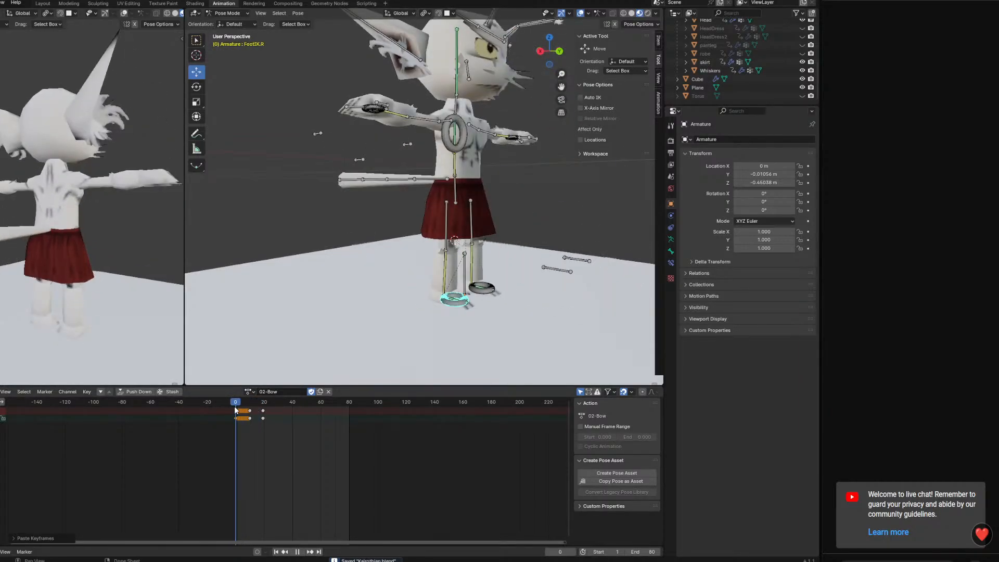
key("space")
left_click(250, 403)
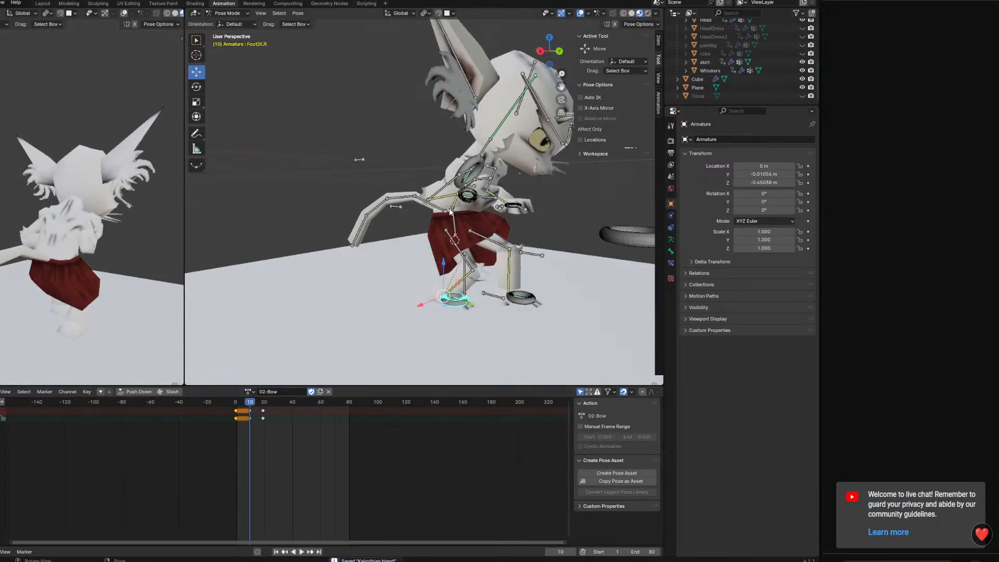
Move the base spine bone's kneel keyframe to frame 20
left_click(447, 227)
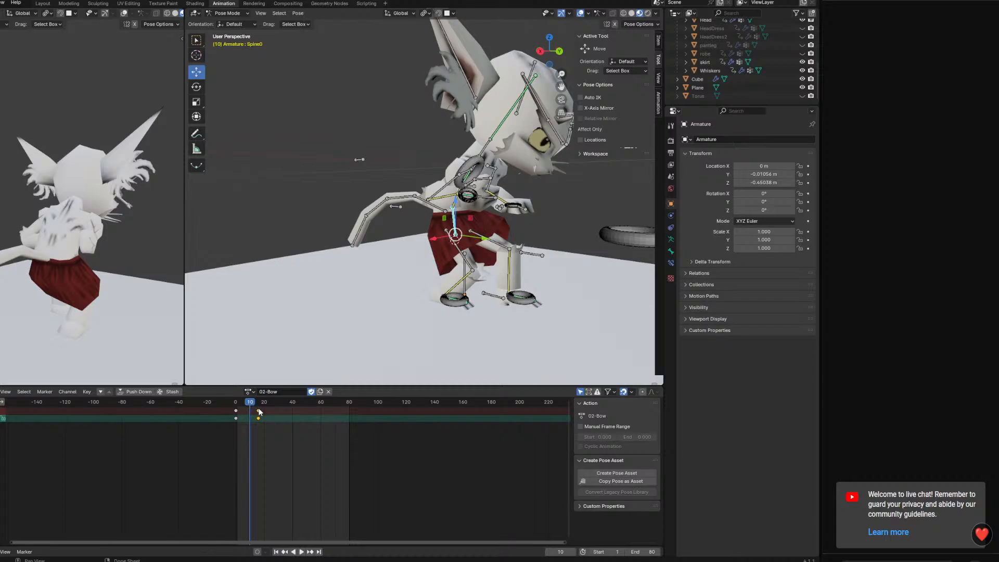
key("g")
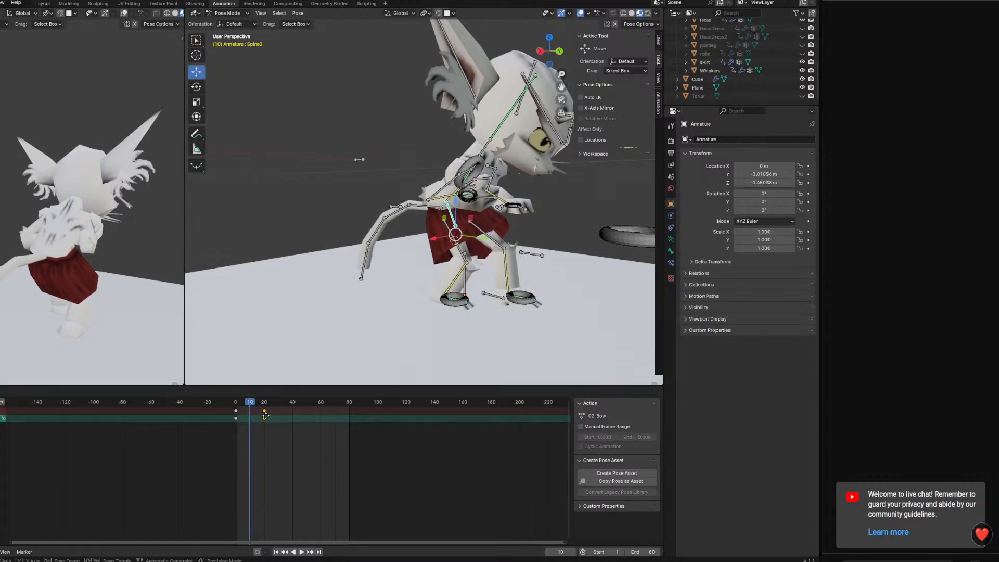
left_click(272, 414)
Try to hold the base spine bone's frame 0 key by copying it to about frame 10
middle_click_drag(547, 283, 498, 286)
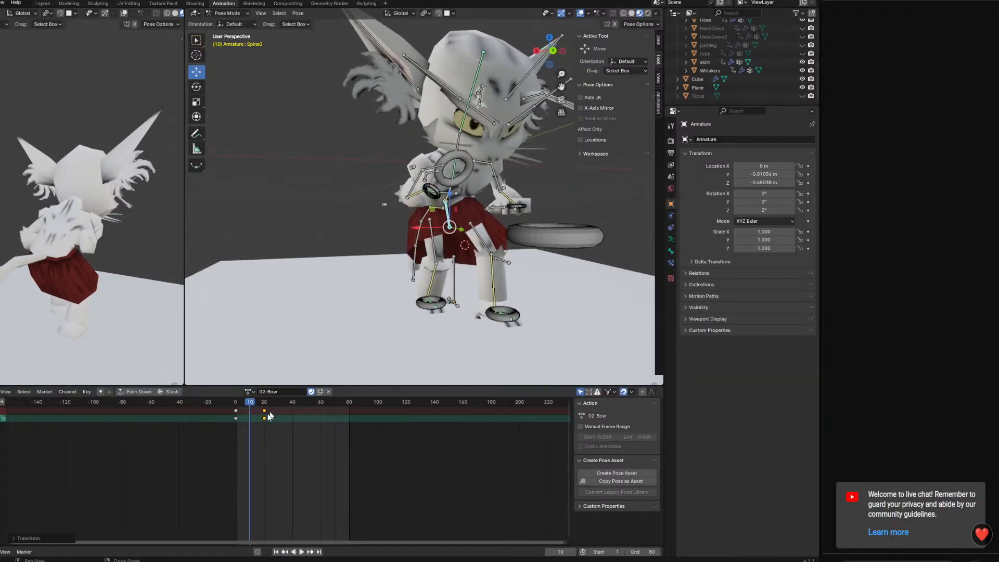
left_click(237, 410)
right_click(248, 411)
left_click(240, 404)
right_click(240, 409)
left_click(247, 419)
mouse_move(250, 401)
left_mouse_down()
mouse_move(235, 402)
mouse_move(249, 407)
left_mouse_up()
key("ctrl+z")
key("ctrl+z")
Move the right hand IK control's kneel keyframe to about frame 20
left_click(424, 183)
mouse_move(424, 184)
middle_mouse_down()
mouse_move(438, 220)
mouse_move(421, 201)
middle_mouse_up()
left_click_drag(261, 417, 267, 413)
Move the right hand IK control out beside the body at frame 9 and rotate it for an in-between pose
middle_click_drag(442, 218, 415, 208)
key("r")
key("Return")
left_click_drag(370, 146, 343, 194)
middle_click_drag(350, 169, 472, 149)
left_click(500, 241)
key("r")
left_click(499, 283)
key("r")
Adjust the left hand IK control's height along Z and keyframe it at frame 9
left_click(461, 201)
key("g")
key("z")
left_click_drag(474, 153, 474, 155)
middle_click_drag(474, 155, 544, 204)
key("k")
left_click(543, 204)
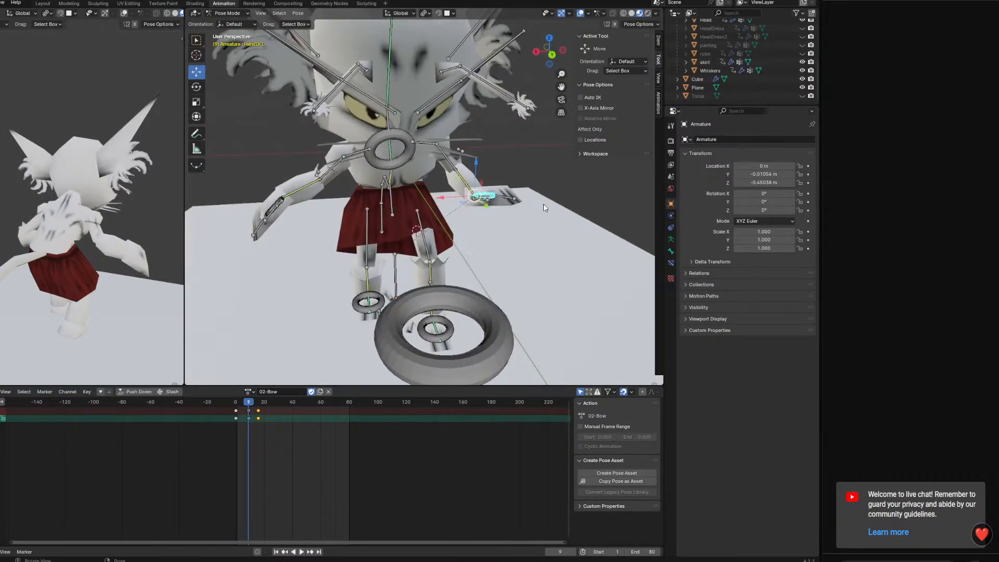
Reposition the SpineIK control for the in-between pose and keyframe it at frame 9
middle_click_drag(536, 259, 582, 225)
middle_click_drag(482, 204, 549, 179)
left_click(408, 160)
left_click_drag(445, 162, 464, 157)
key("i")
Raise the HeadLookAt control at frame 9 so the head faces forward, keyframe it, and play back the bow
middle_click_drag(534, 167, 479, 201)
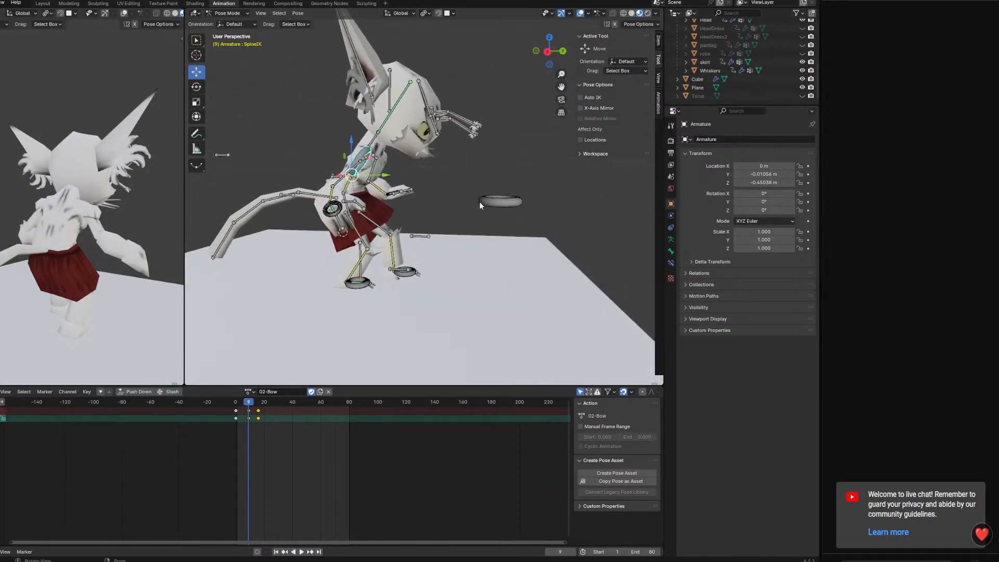
left_click(479, 198)
left_click_drag(479, 167, 488, 73)
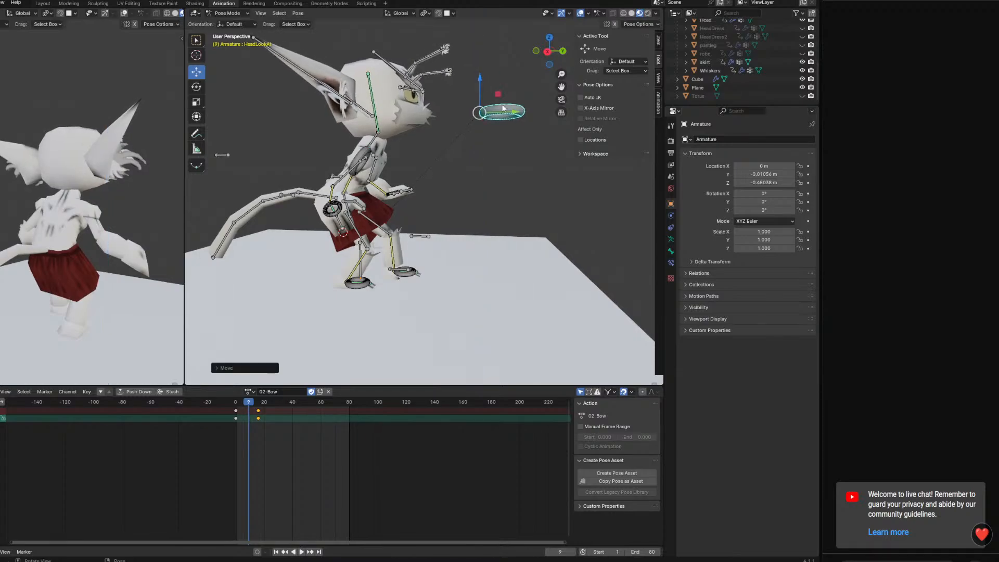
mouse_move(521, 130)
middle_mouse_down()
mouse_move(557, 133)
mouse_move(538, 132)
middle_mouse_up()
key("i")
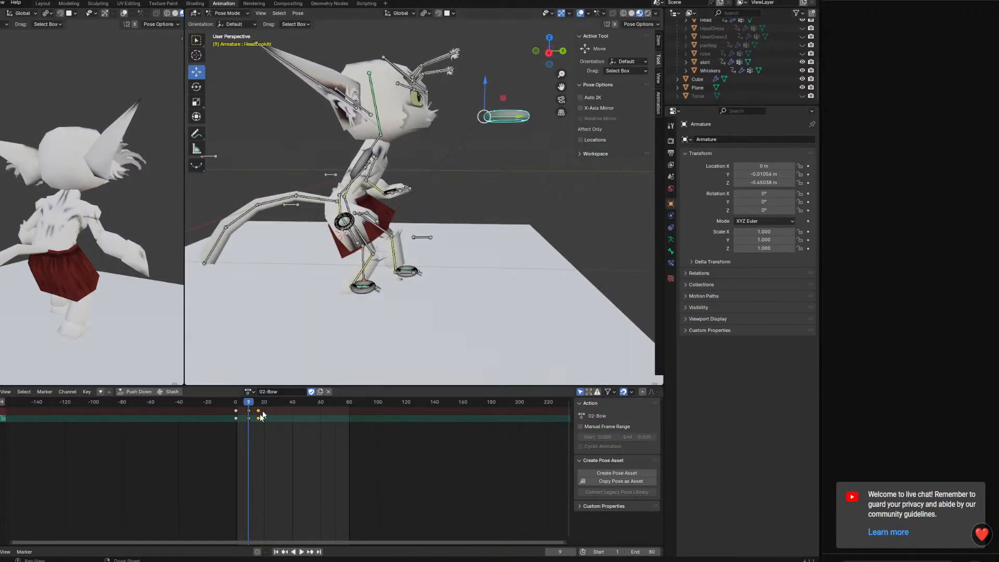
left_click_drag(247, 399, 219, 396)
key("space")
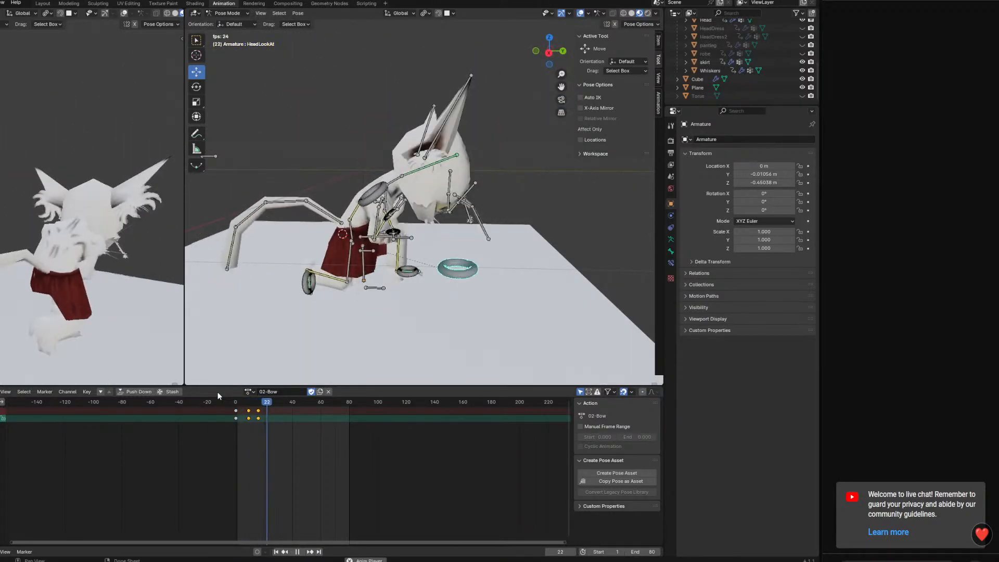
key("space")
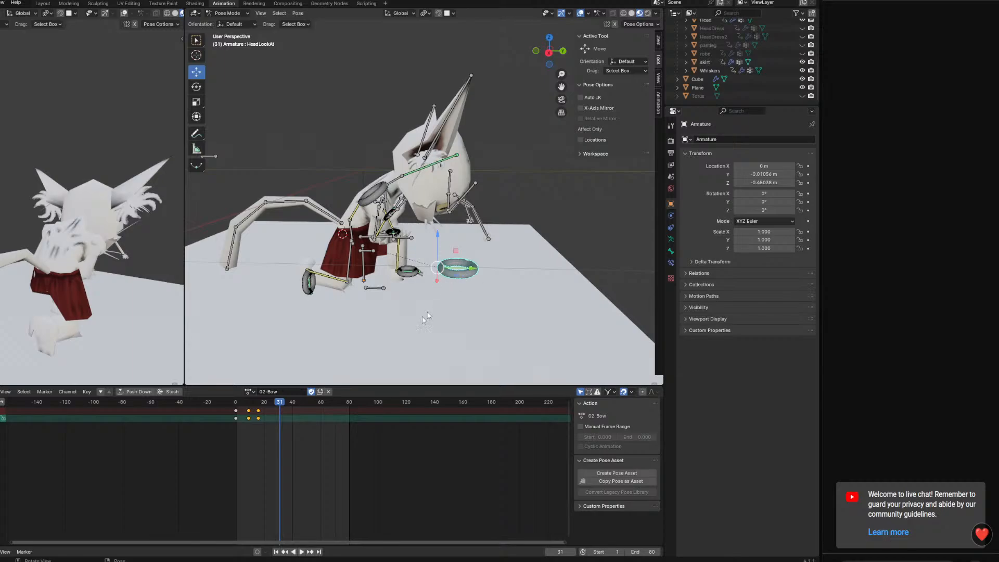
Delay the HeadLookAt control's kneel keyframe to about frame 23 and play back the head's motion
left_click_drag(259, 415, 270, 417)
left_click(262, 415)
key("space")
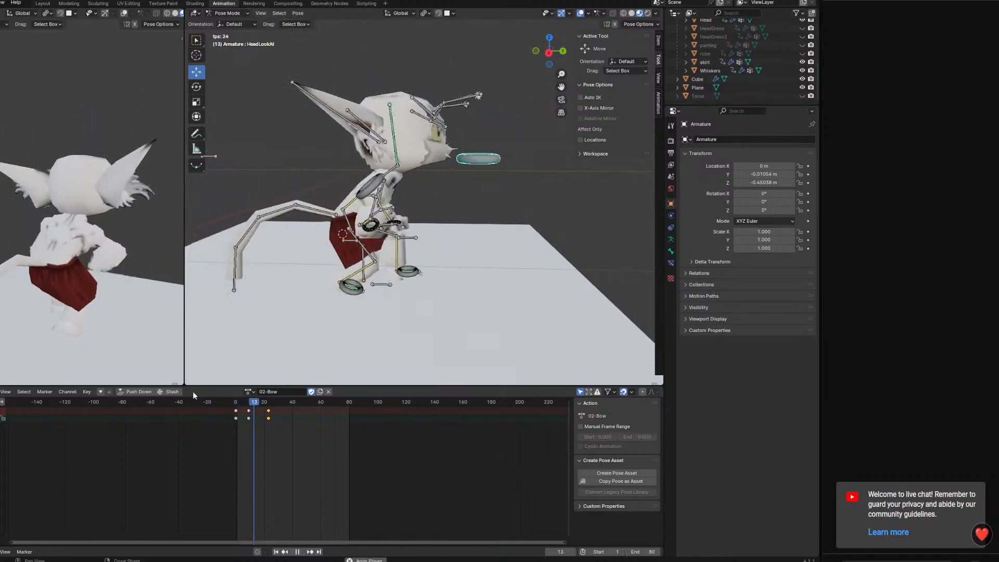
key("space")
middle_click_drag(387, 316, 333, 313)
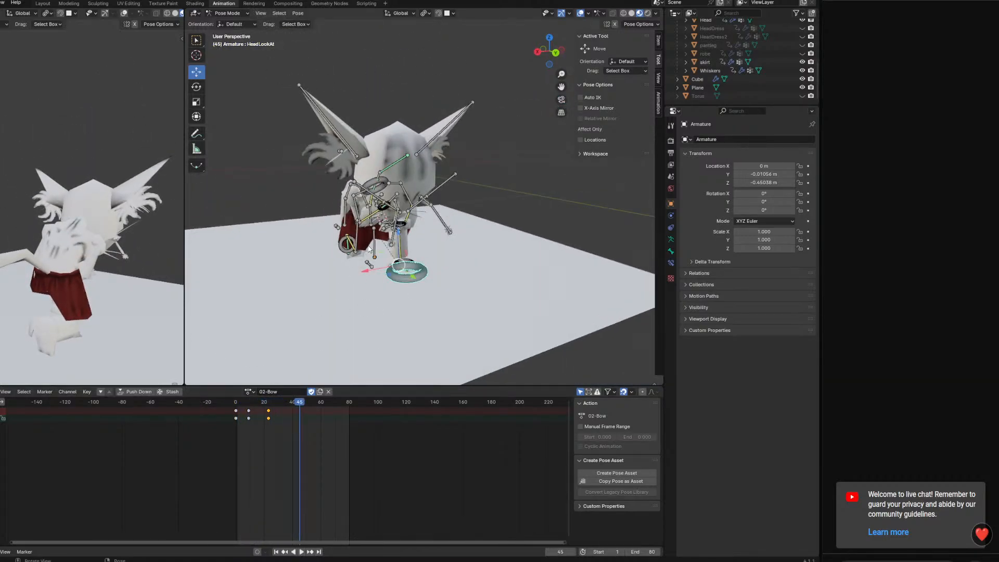
Check the right hand IK control's timing, move the left hand IK control's kneel keyframe to about frame 19, and play it back
left_click(382, 207)
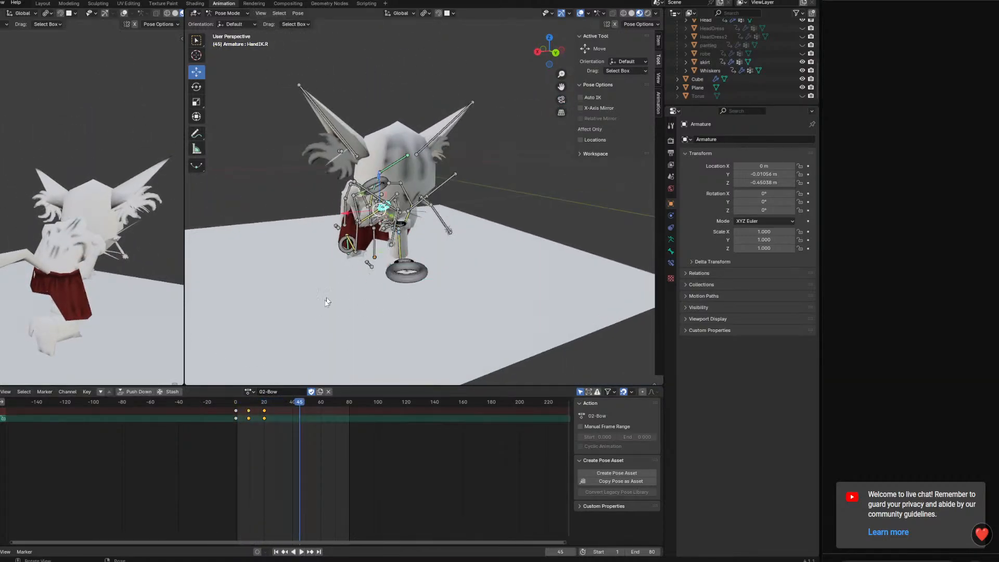
left_click_drag(265, 413, 269, 414)
left_click(263, 413)
middle_click_drag(335, 328, 486, 242)
scroll(514, 282, "up", 4)
left_click(485, 242)
left_click(260, 411)
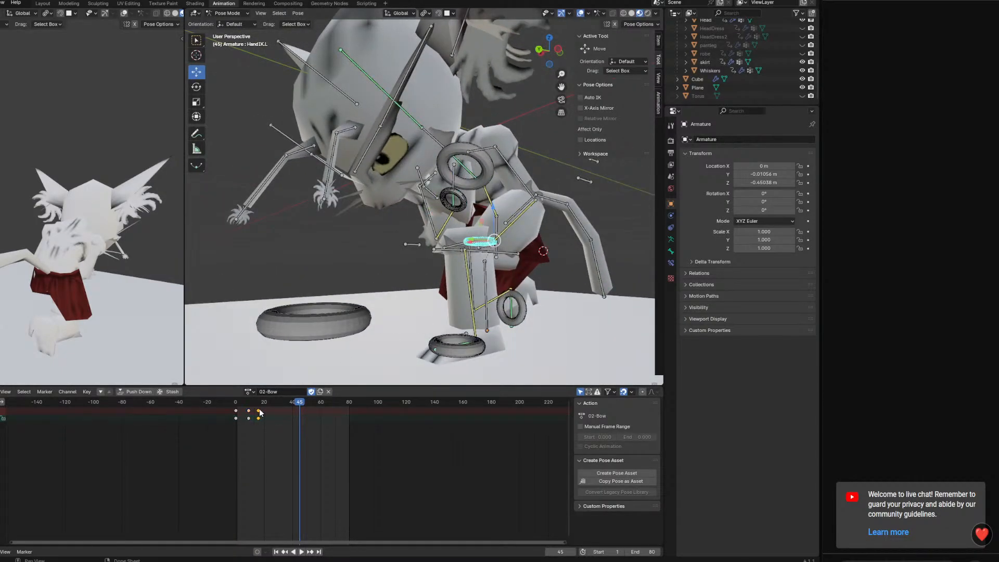
left_click_drag(260, 412, 265, 416)
key("space")
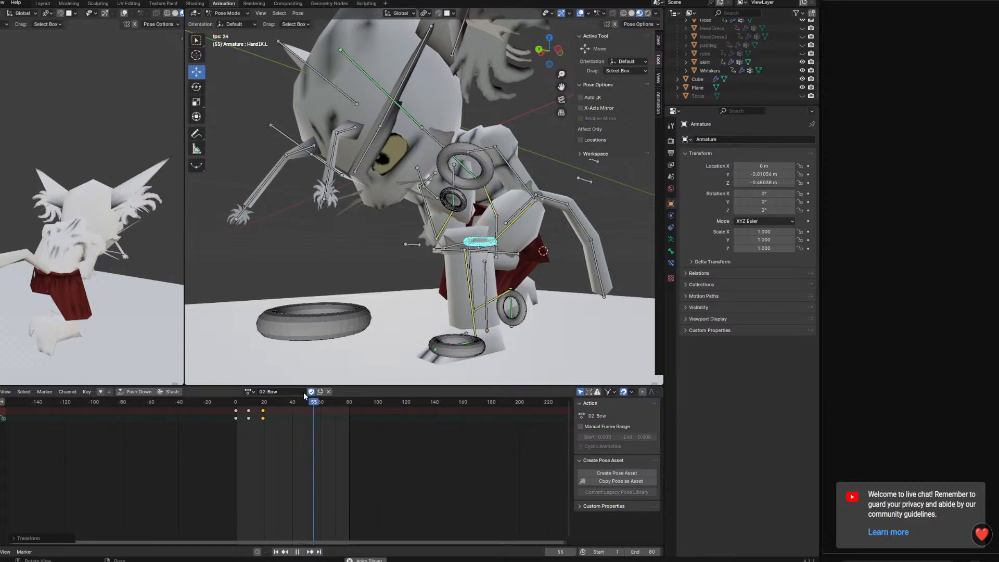
key("space")
Keyframe all bones in the kneeling pose at frame 30
key("a")
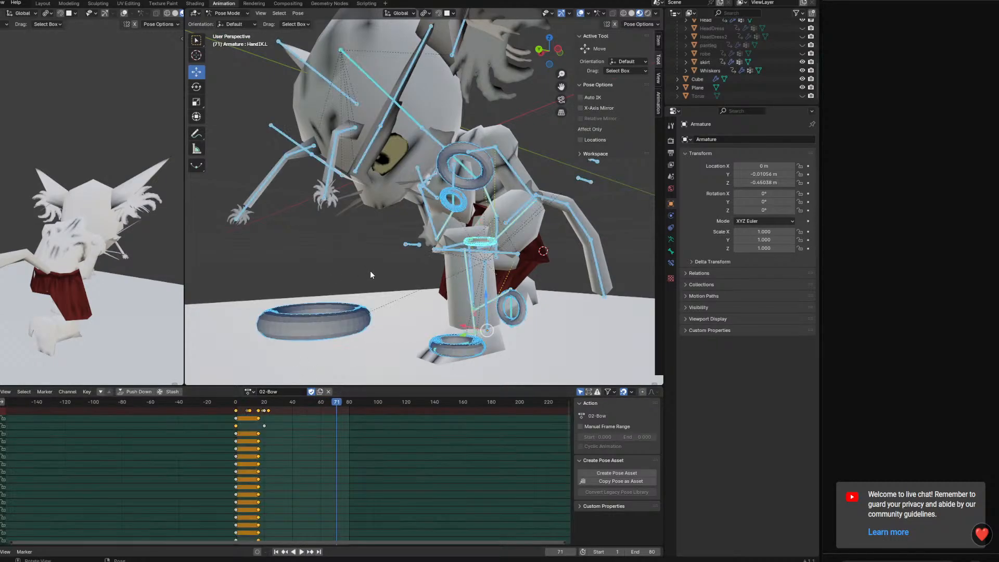
left_click_drag(267, 403, 269, 403)
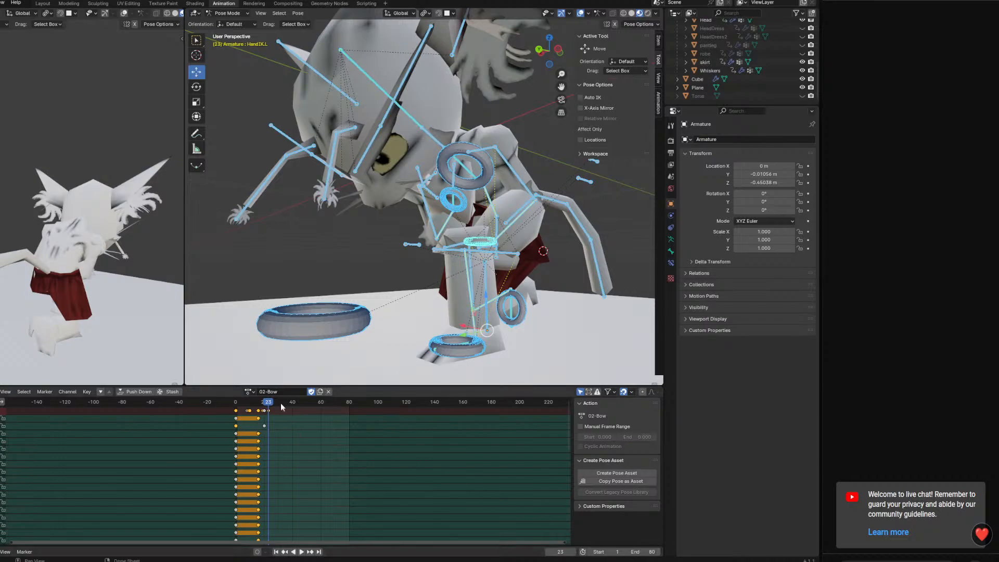
key("space")
key("i")
left_click(439, 269)
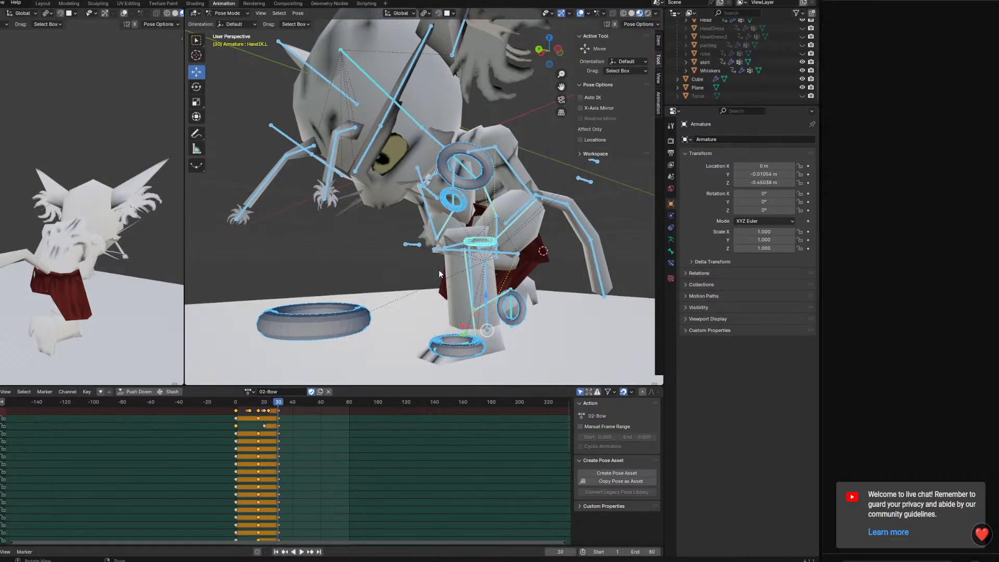
Play the bow from the start and set the animation's end frame to 30
left_click_drag(279, 404, 213, 402)
key("space")
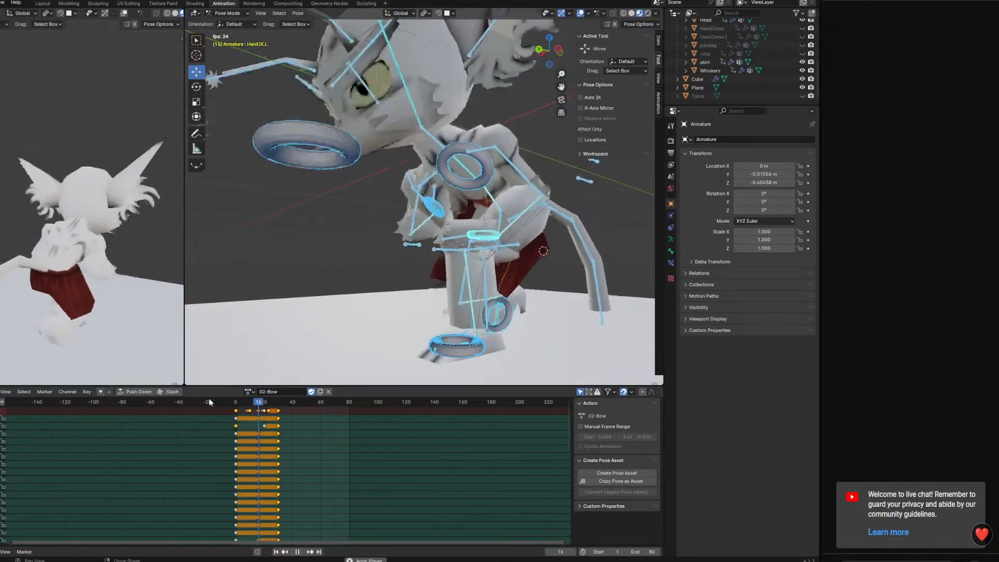
key("space")
left_click(639, 551)
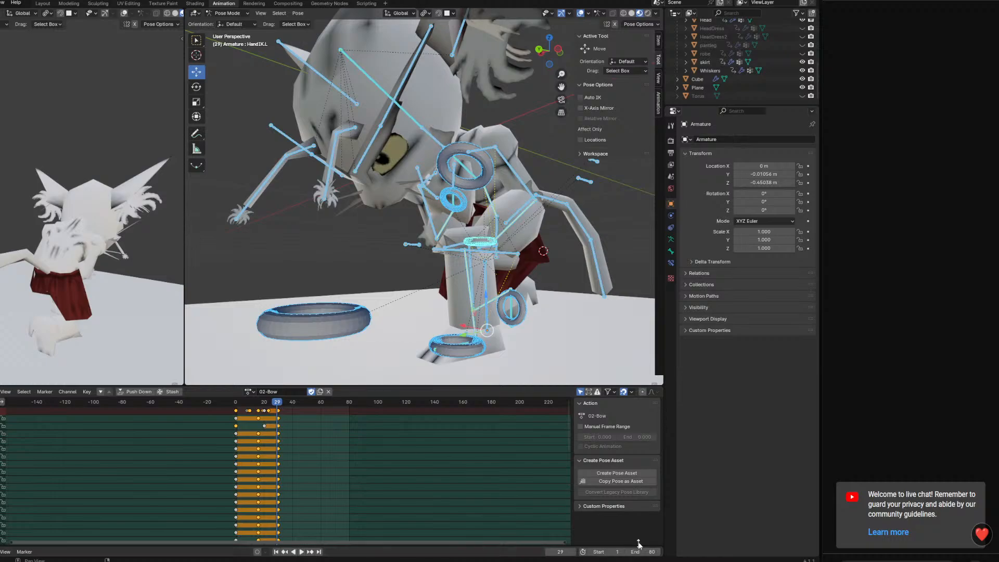
type("30")
key("Return")
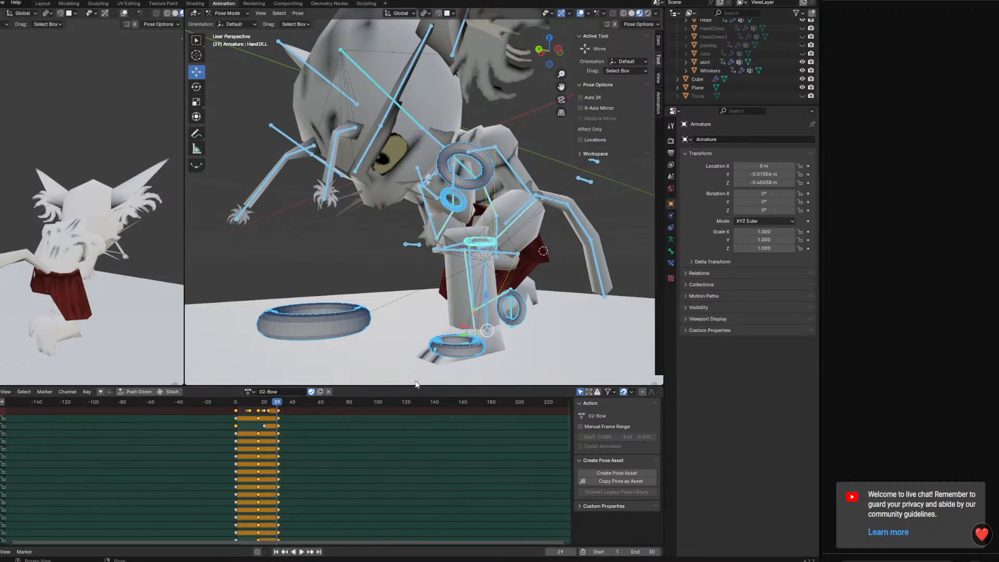
Enlarge the preview viewport and examine the looping bow from the front and side
left_click_drag(414, 387, 411, 438)
middle_click_drag(407, 331, 528, 288)
scroll(510, 333, "down", 5)
left_click(534, 228)
middle_click_drag(538, 230, 484, 248)
key("space")
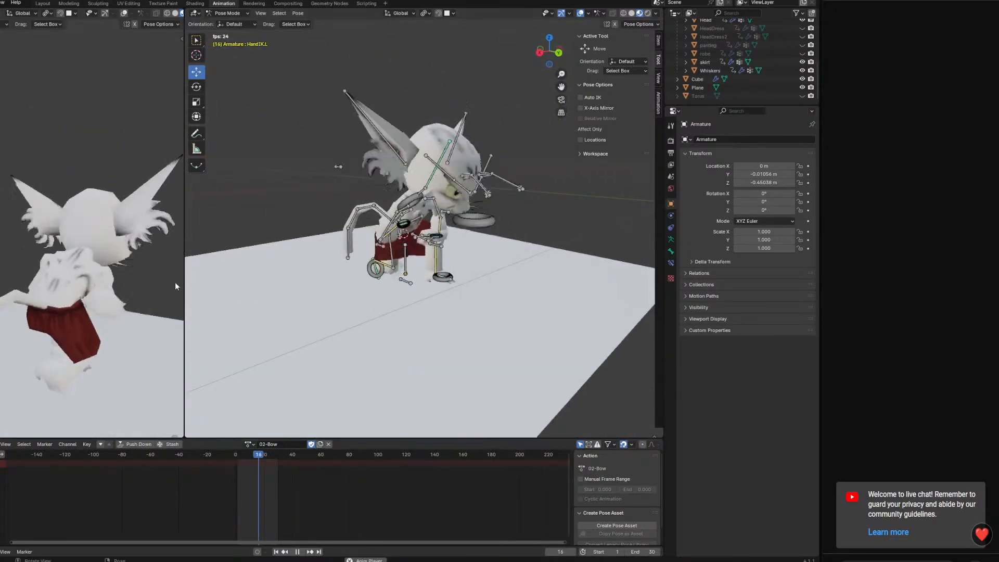
middle_click_drag(99, 301, 145, 267, "shift")
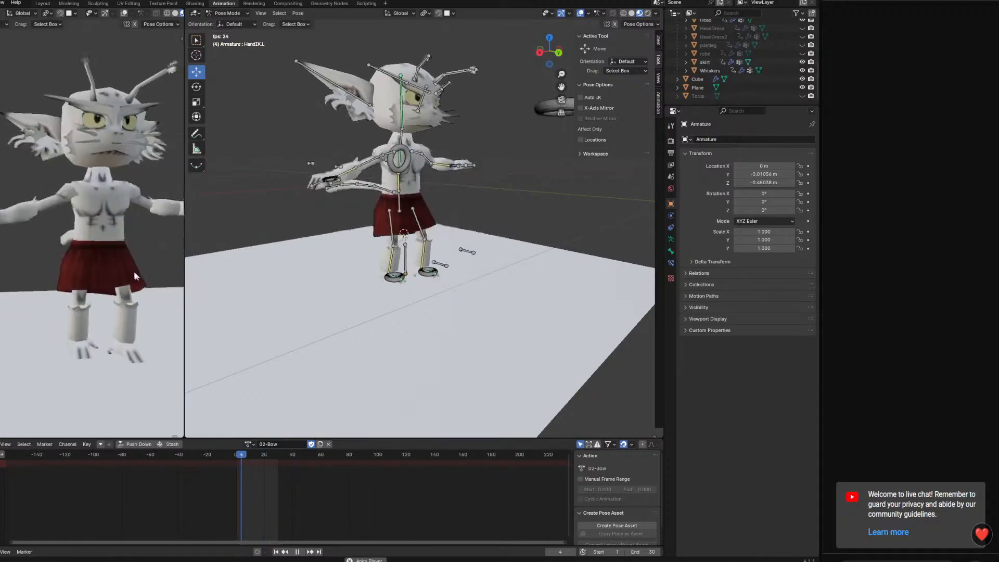
left_click_drag(185, 248, 256, 245)
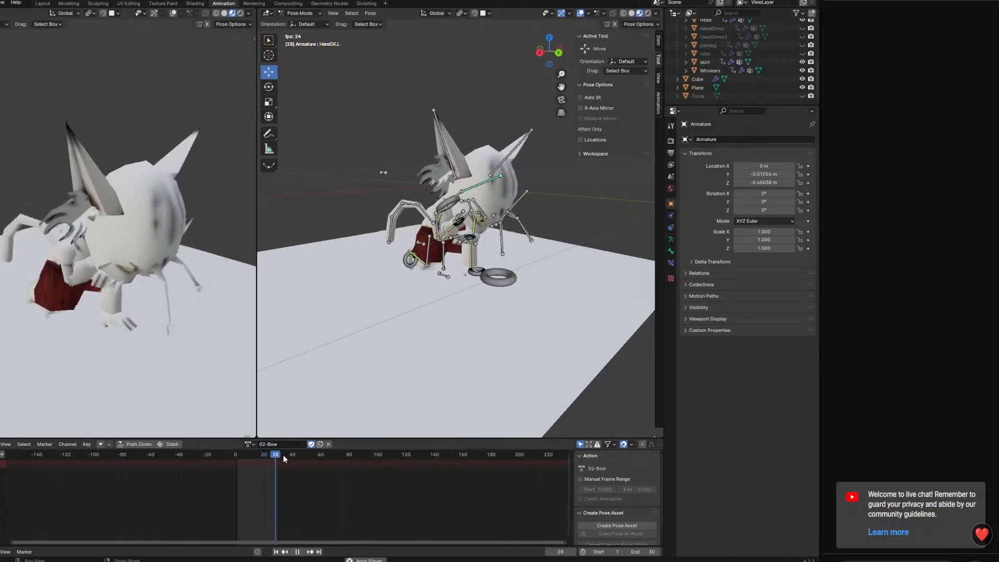
key("space")
Duplicate the 02-Bow action as 02-BowPose, protect it with a fake user, and check it in the action list
left_click_drag(243, 454, 235, 454)
key("a")
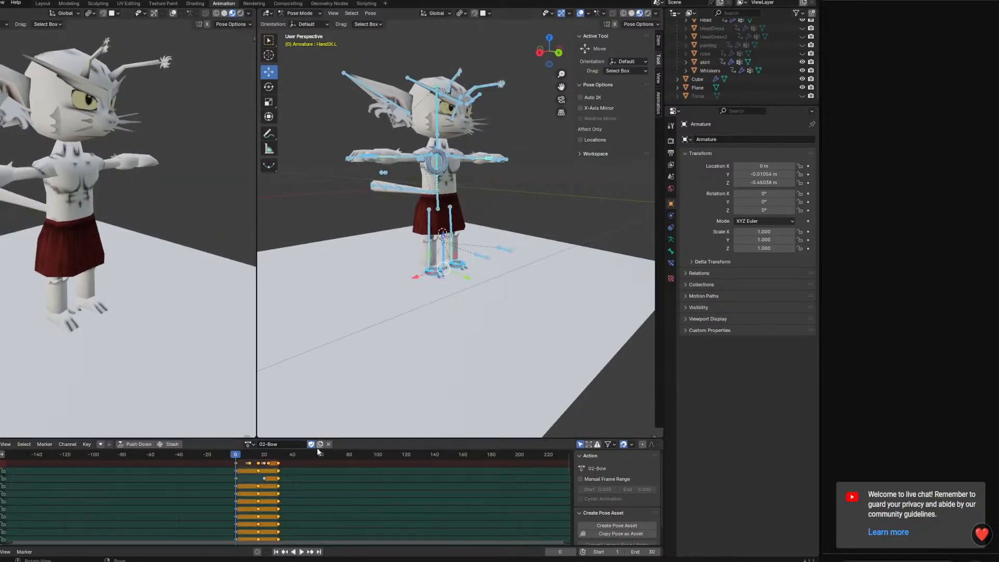
left_click(320, 443)
double_click(297, 444)
left_click(272, 469)
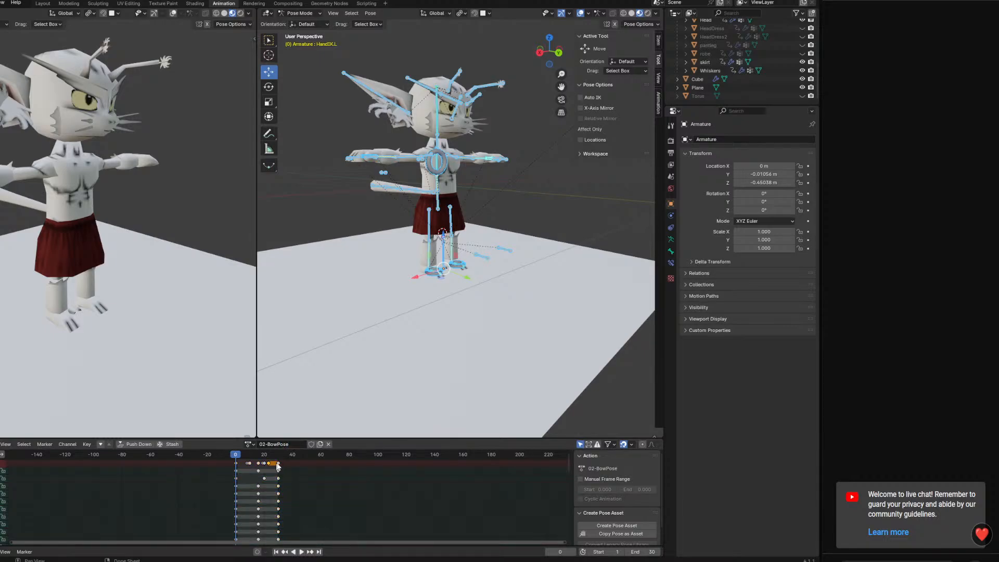
left_click(250, 447)
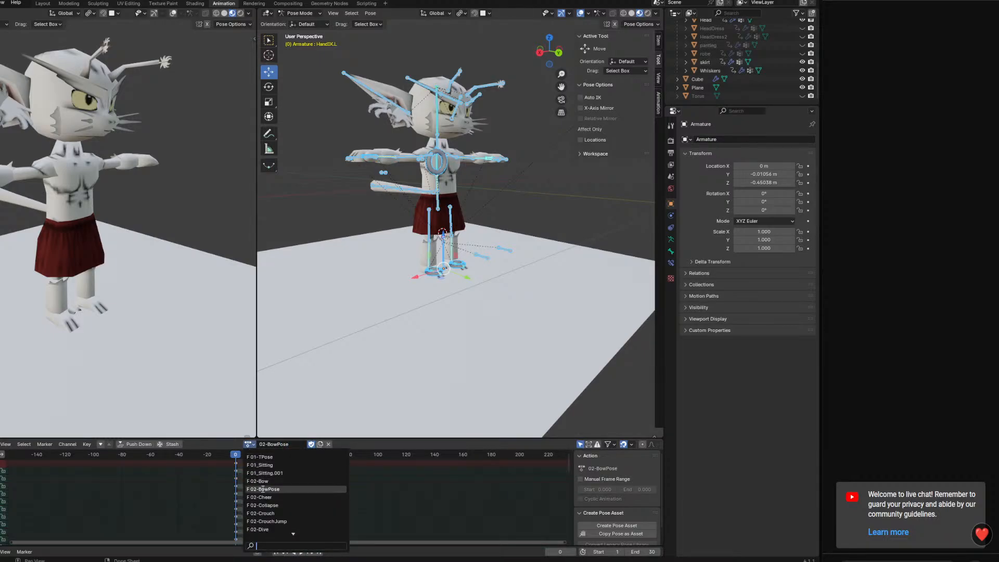
Clear the standing-to-kneel keyframes from 02-BowPose and paste the kneeling pose keys at frame 0
left_click_drag(272, 474, 236, 460)
key("Delete")
key("space")
right_click(230, 458)
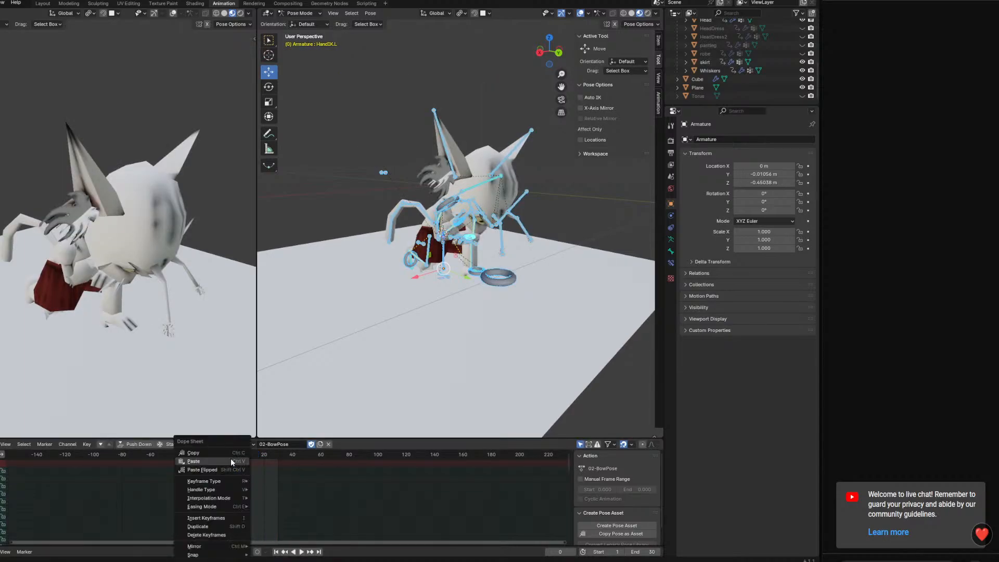
Paste the kneeling pose keys a second time and place them at about frame 20, then play back the held pose
left_click(278, 456)
mouse_move(278, 456)
left_mouse_down()
mouse_move(226, 452)
mouse_move(265, 463)
left_mouse_up()
right_click(277, 458)
left_click(274, 459)
key("space")
key("space")
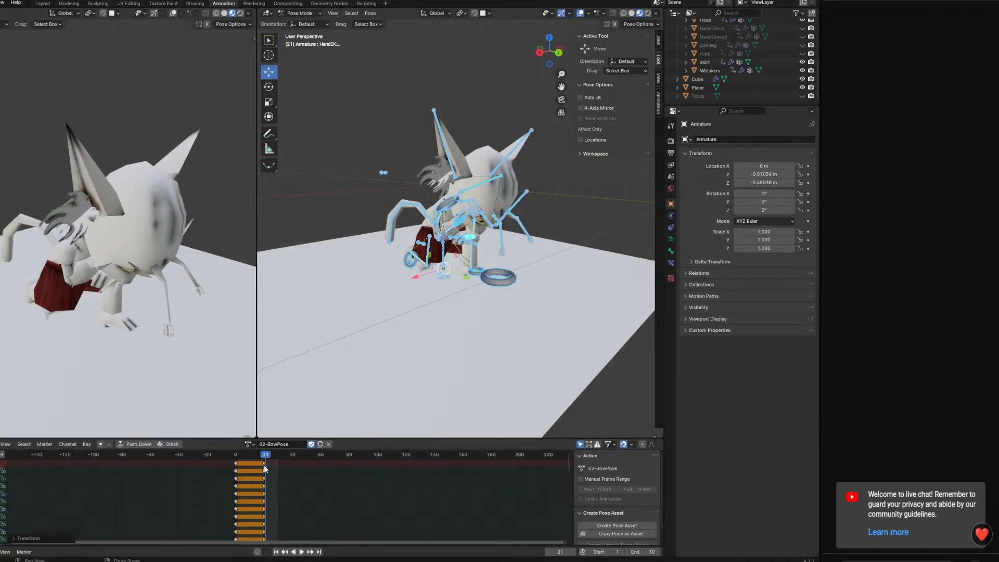
Play back the held kneeling pose and examine the character from other angles
left_click(265, 457)
key("space")
middle_click_drag(447, 346, 504, 324)
scroll(504, 323, "up", 5)
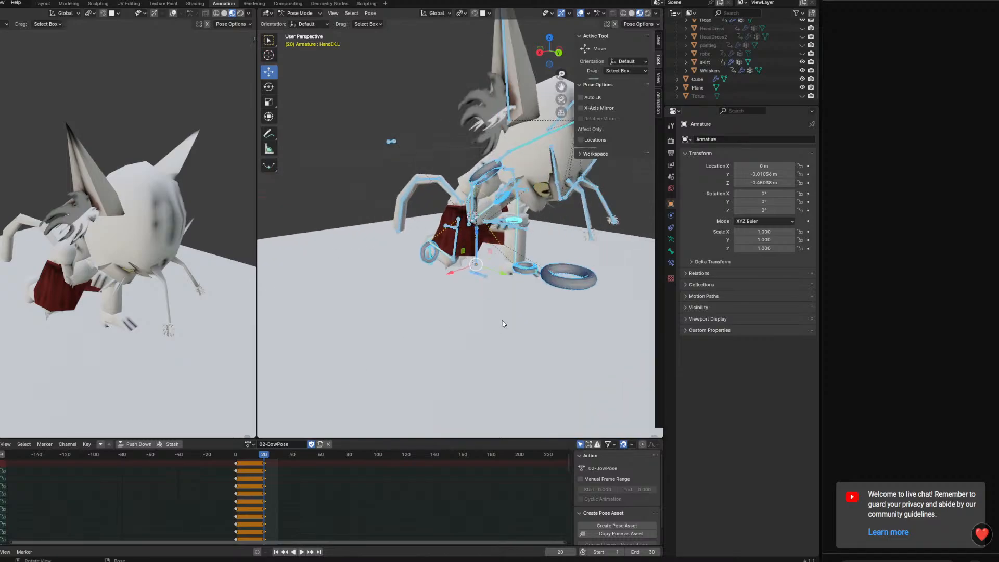
middle_click_drag(385, 406, 281, 425)
At frame 10 of 02-BowPose, rotate the spine IK control to begin a subtle breathing motion
left_click(250, 455)
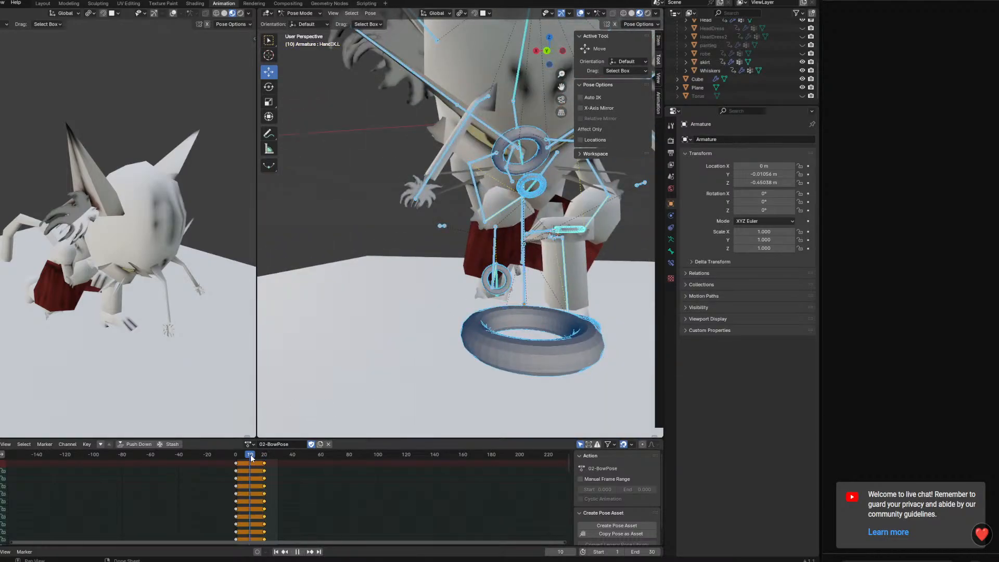
middle_click_drag(583, 224, 516, 221)
middle_click_drag(515, 221, 584, 270, "shift")
left_click(455, 221)
middle_click_drag(406, 223, 536, 227)
left_click(461, 230)
middle_click_drag(456, 232, 422, 264)
key("r")
left_click(531, 263)
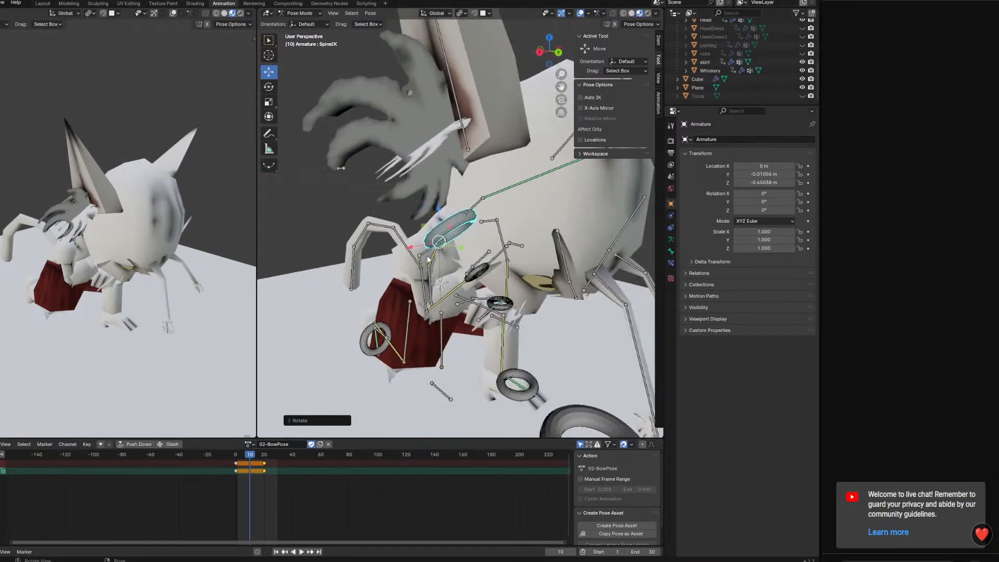
Rotate the right and left shoulder bones to follow the spine at frame 10
left_click(429, 248)
key("r")
left_click(552, 267)
middle_click_drag(551, 263, 468, 229)
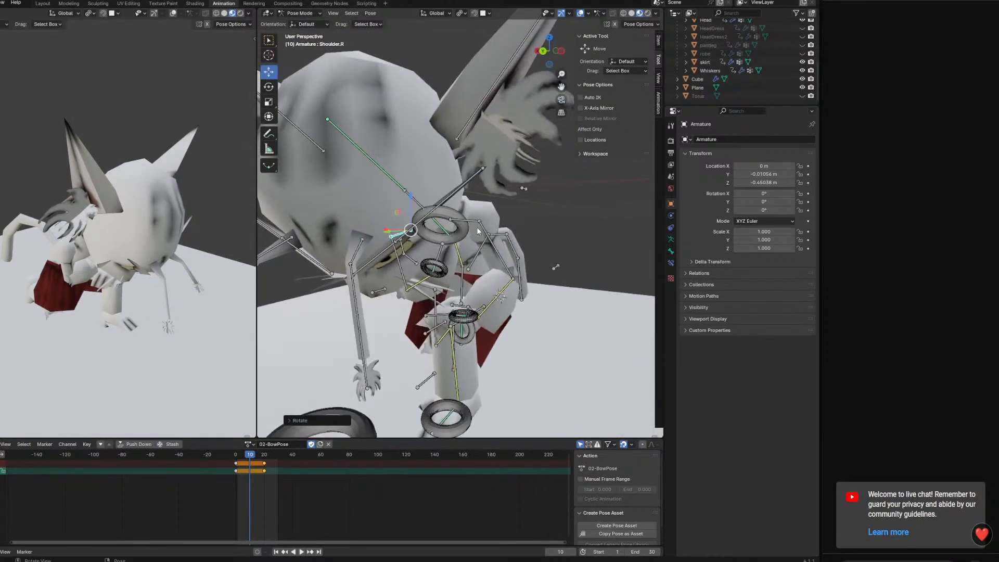
left_click(464, 219)
key("r")
left_click(556, 267)
middle_click_drag(556, 267, 504, 271)
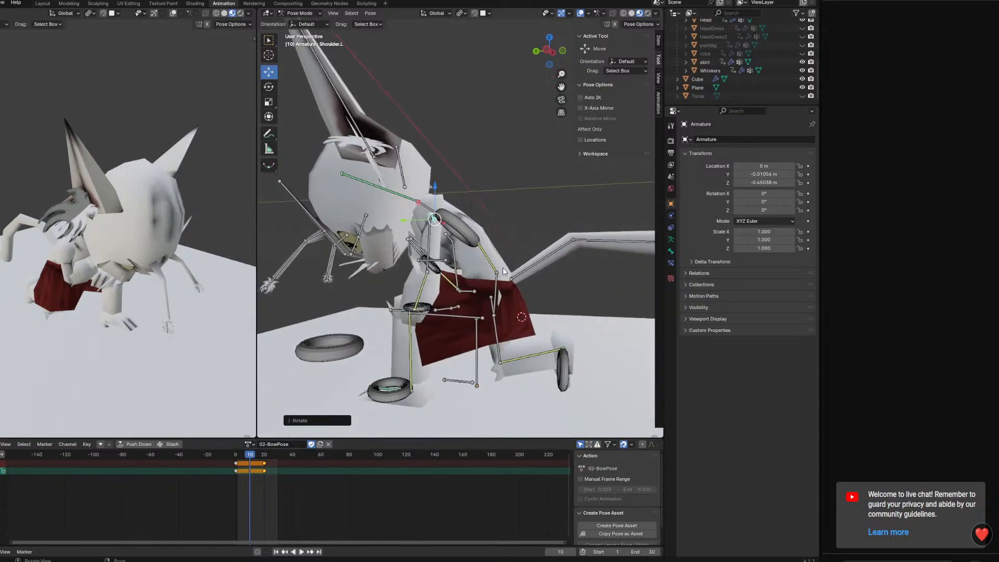
Keyframe the spine control and both shoulders together at frame 10 and play back the motion
middle_click_drag(449, 221, 377, 241)
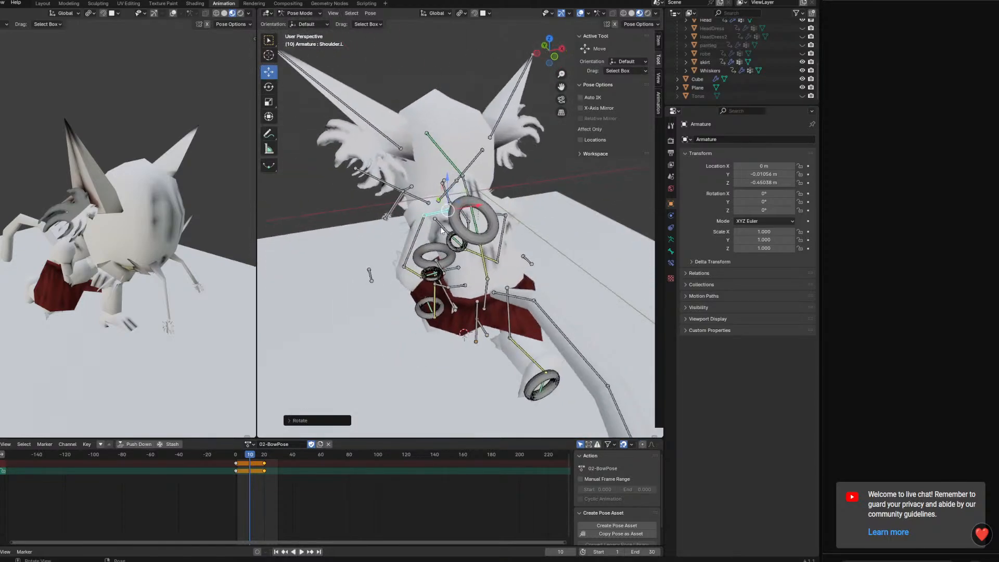
left_click(454, 226, "shift")
left_click(506, 215, "shift")
key("k")
left_click(506, 217)
key("space")
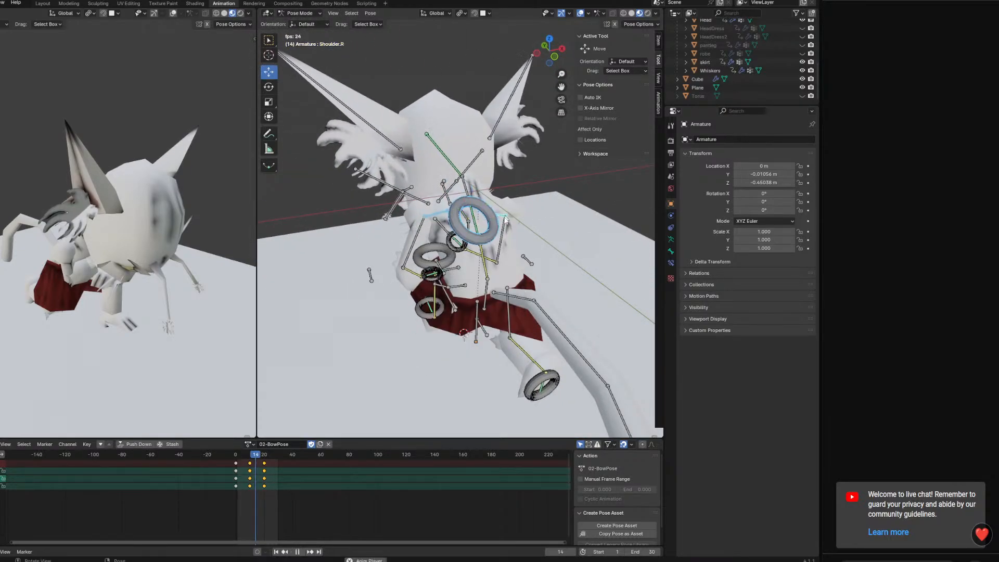
Retime the spine and shoulder keys to frames 15 and 30, and save the file
key("space")
left_click(644, 552)
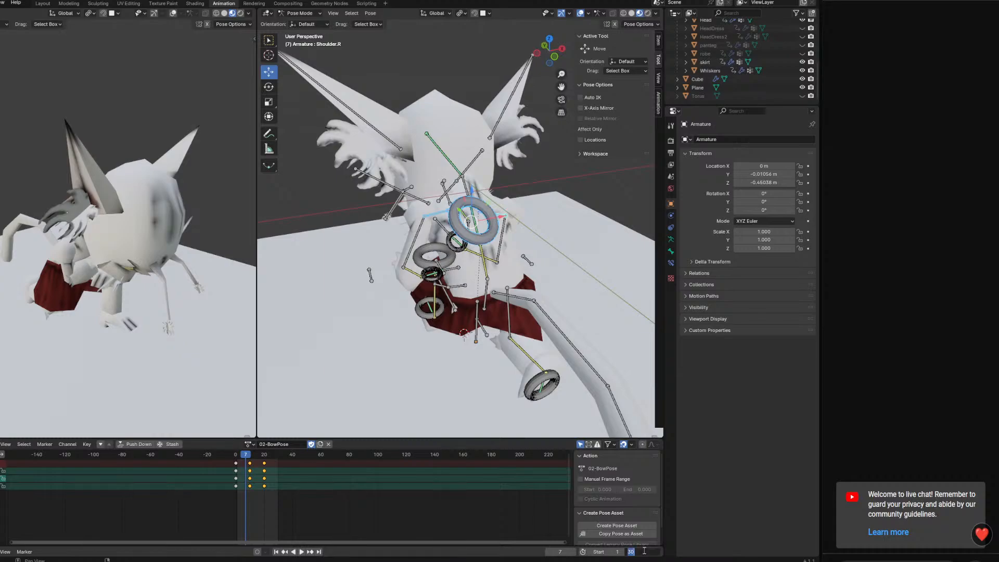
left_click(265, 463)
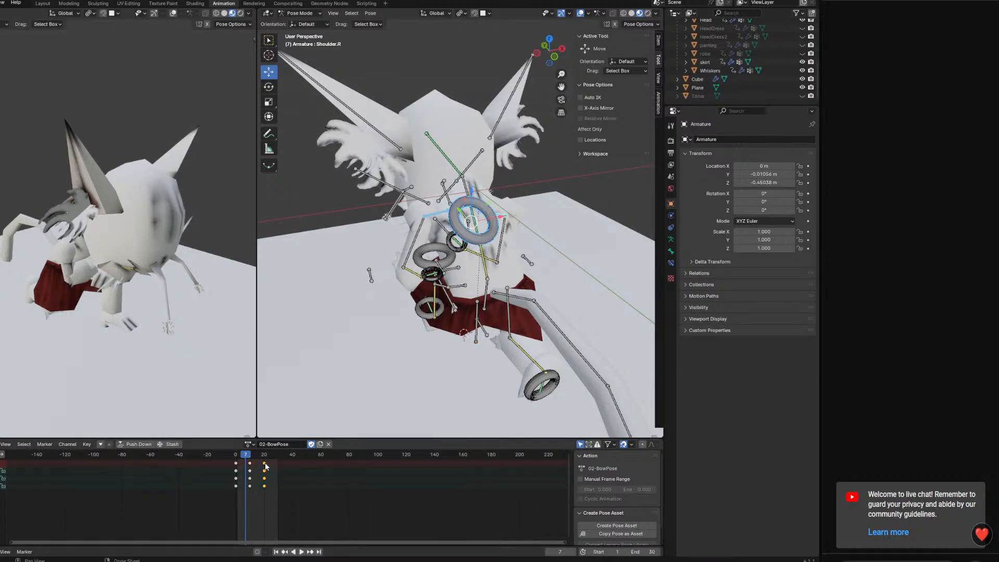
mouse_move(265, 464)
left_mouse_down()
mouse_move(278, 465)
mouse_move(255, 465)
mouse_move(280, 464)
mouse_move(251, 457)
mouse_move(260, 456)
left_mouse_up()
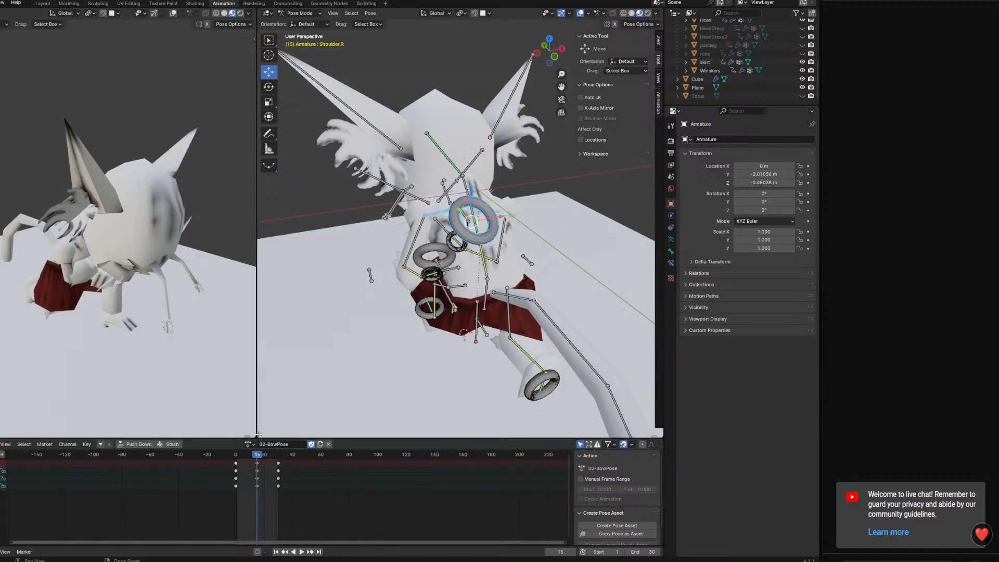
key("ctrl+s")
key("ctrl+s")
Select the tail bones and try to move their end keys to about frame 30
middle_click_drag(461, 339, 484, 291)
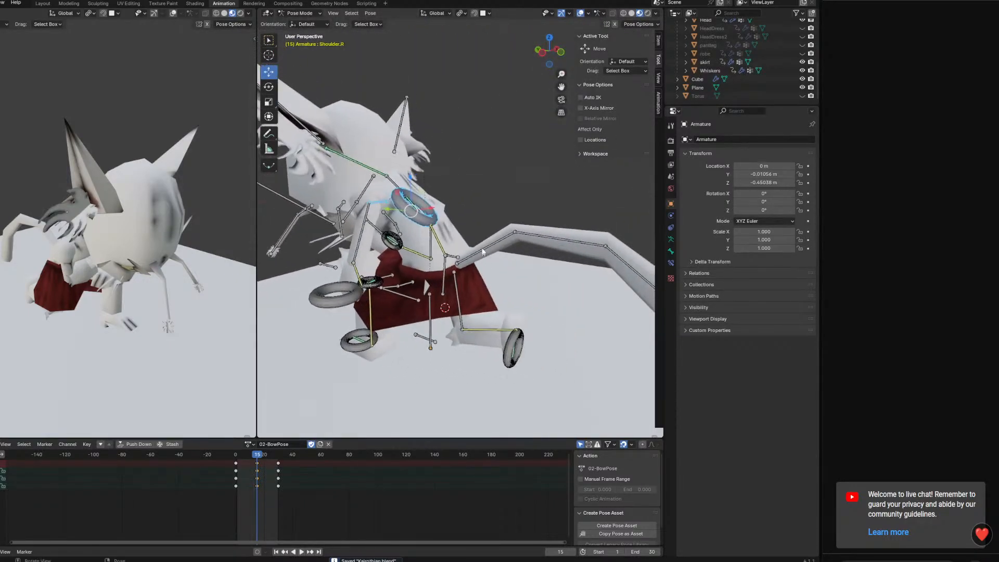
left_click(482, 250)
left_click(567, 238)
middle_click_drag(596, 255, 564, 255)
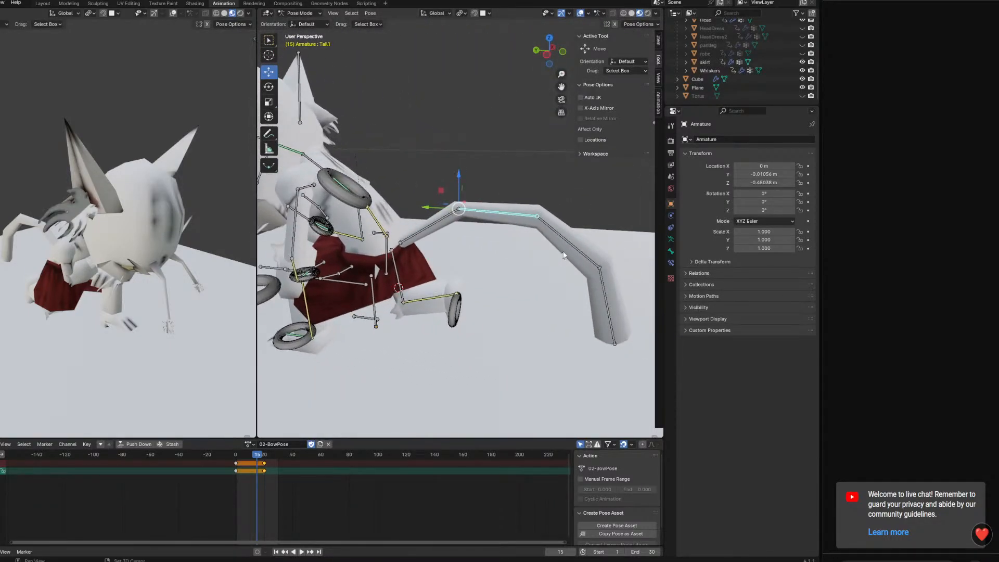
left_click(603, 283, "shift")
left_click(587, 257, "shift")
left_click(438, 224, "shift")
middle_click_drag(419, 351, 389, 419)
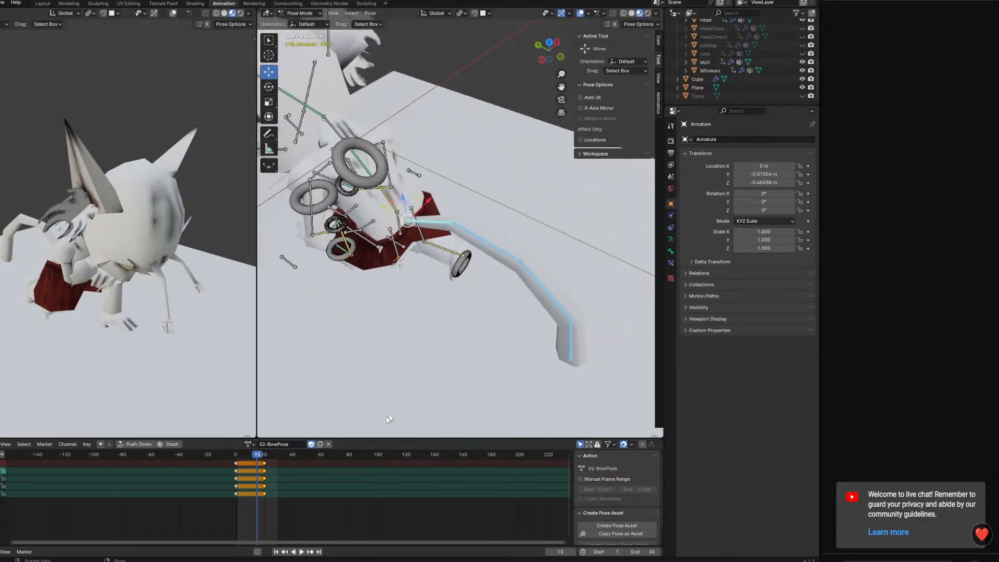
left_click_drag(264, 470, 281, 473)
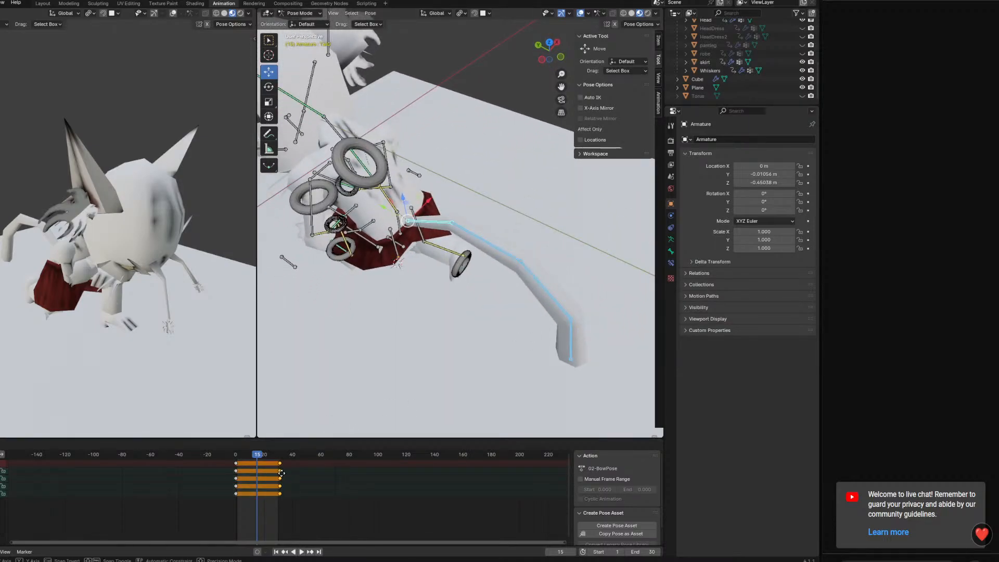
left_click(281, 474)
Select all bones and move their frame 20 keys to frame 30
key("a")
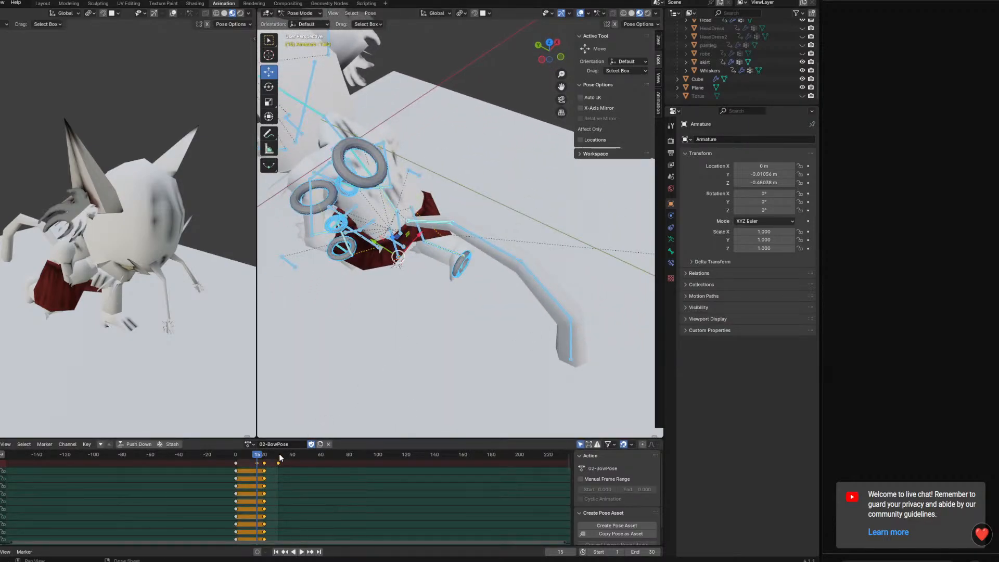
left_click(321, 457)
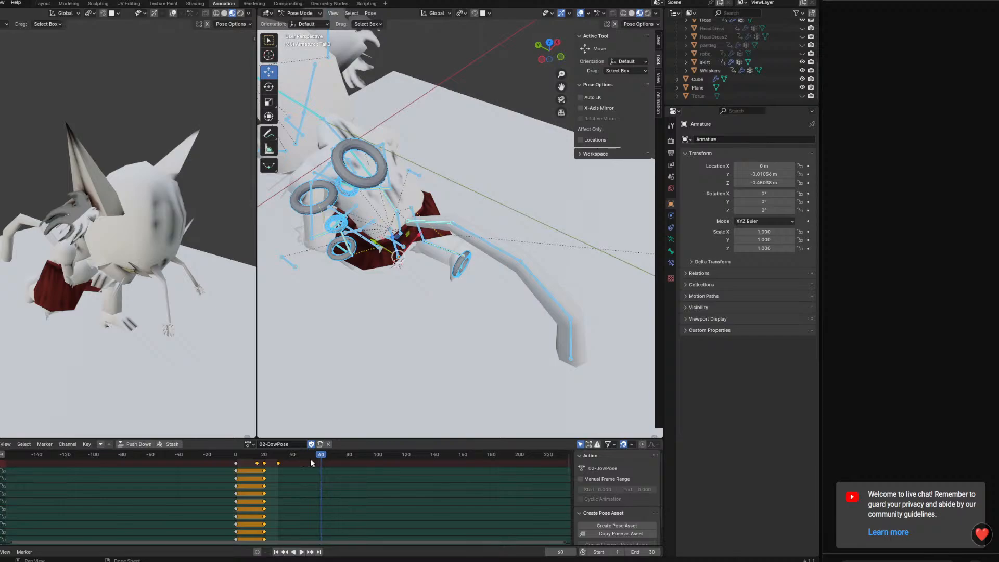
left_click(266, 464)
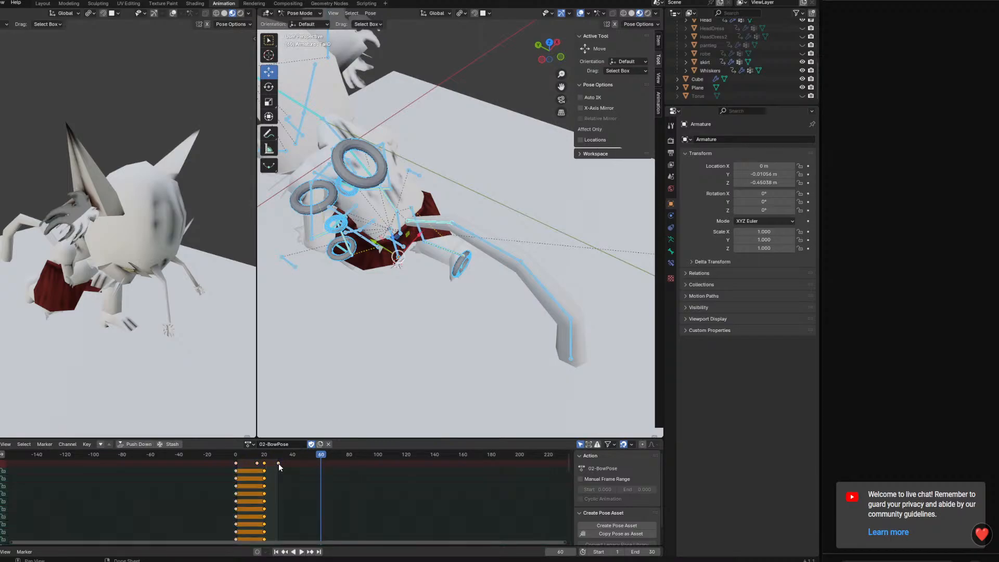
left_click(279, 464)
left_click_drag(281, 456, 235, 460)
left_click(240, 463)
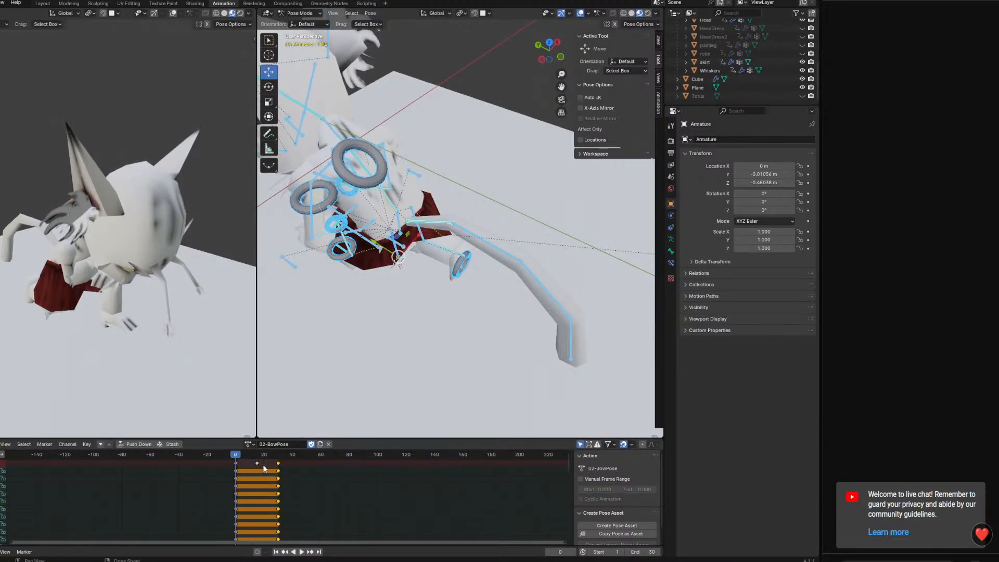
Set the animation's end frame to 60 and add the kneeling pose keys at frame 60
double_click(640, 552)
key("Return")
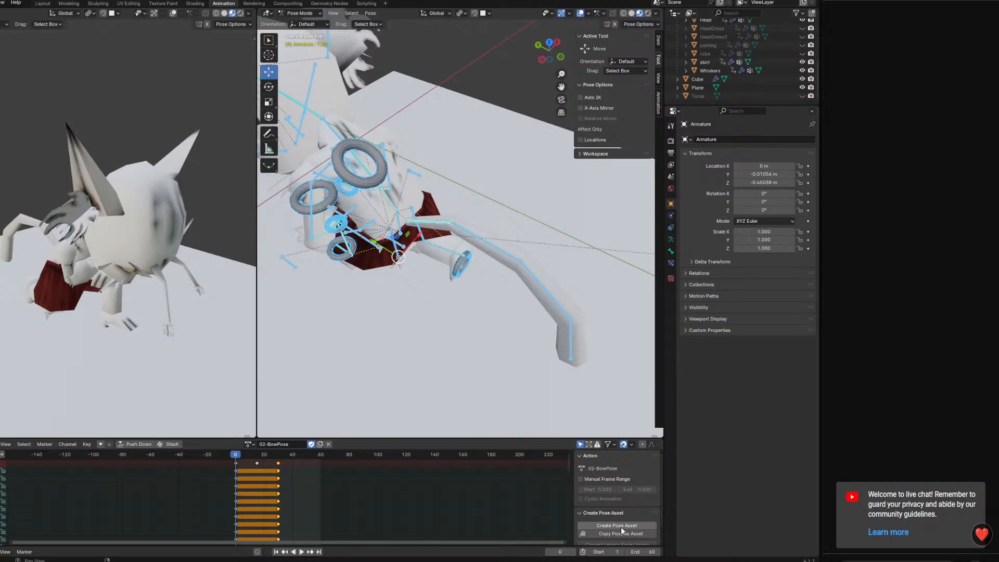
mouse_move(236, 455)
left_mouse_down()
mouse_move(319, 456)
mouse_move(245, 462)
mouse_move(299, 467)
mouse_move(236, 456)
left_mouse_up()
right_click(280, 455)
left_click(279, 463)
At frame 0, rotate the tail's base bone downward about the X axis
left_click(444, 219)
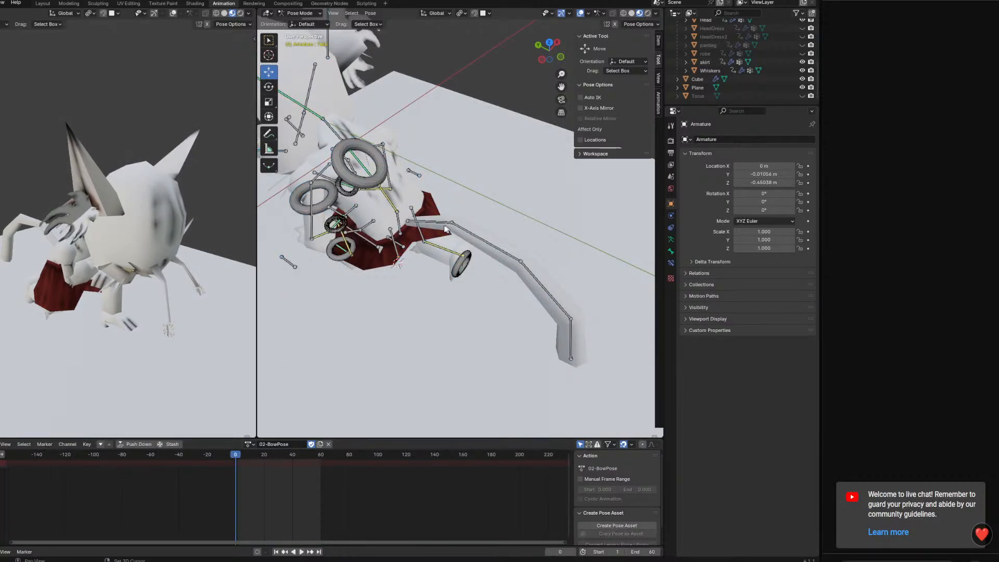
left_click(538, 281, "shift")
left_click(569, 347, "shift")
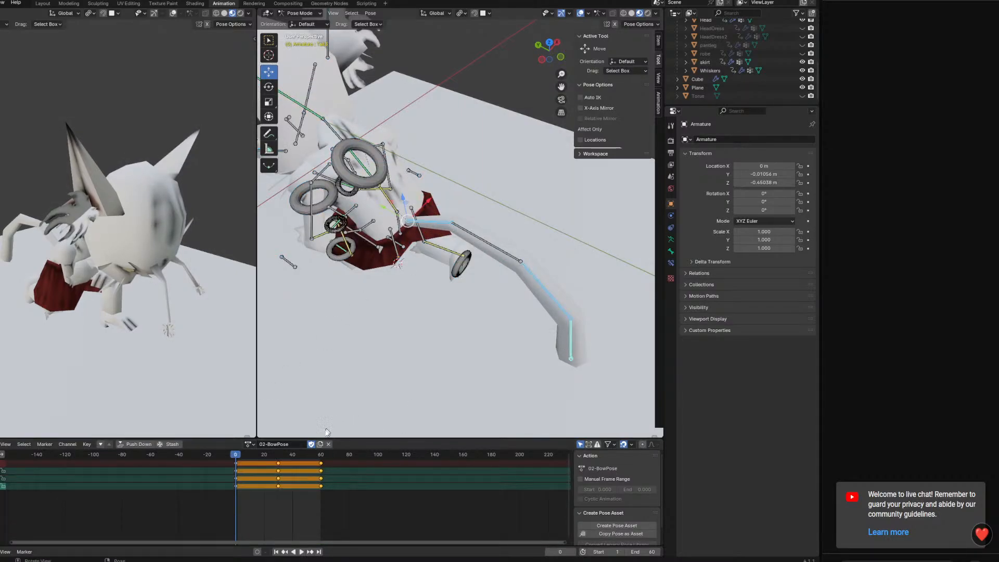
middle_click_drag(464, 317, 451, 348)
left_click(503, 270, "shift")
middle_click_drag(498, 281, 539, 281)
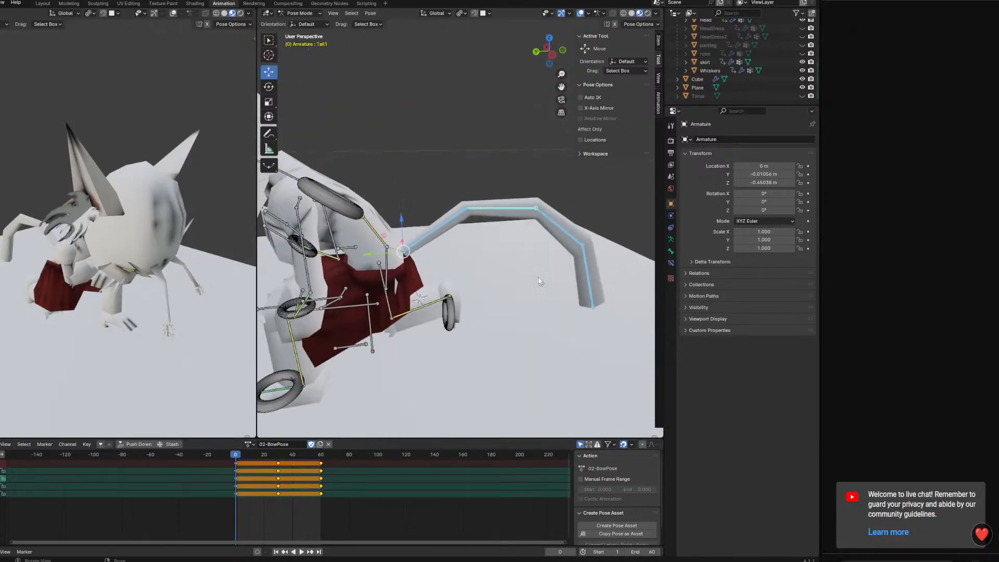
left_click(445, 219)
key("r")
key("x")
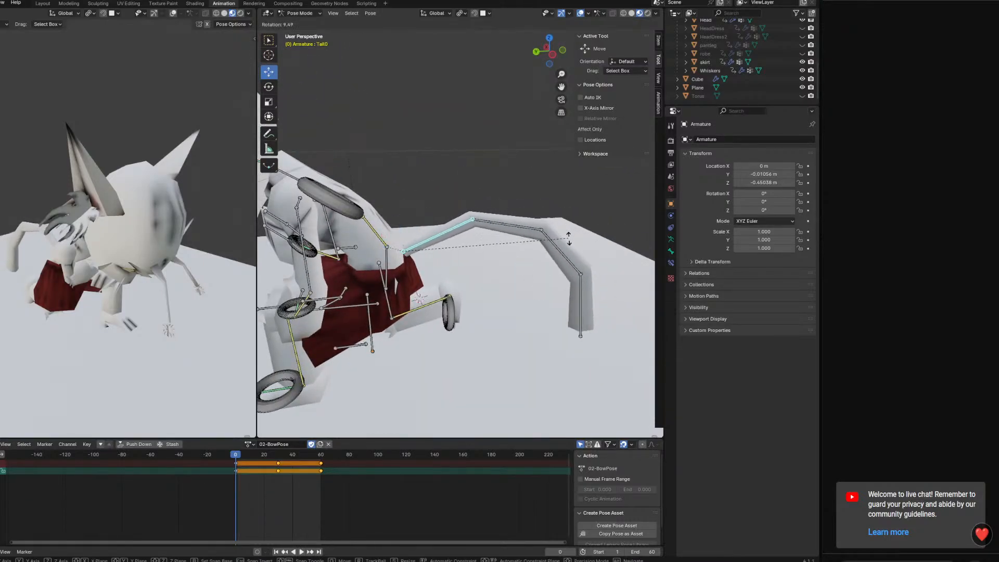
left_click(549, 304)
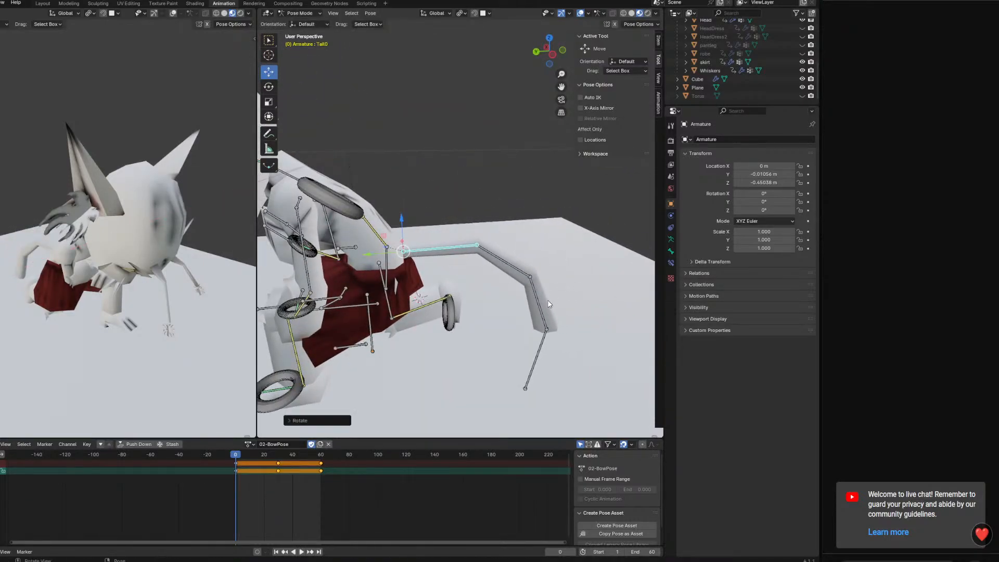
Rotate the tail tip and the two middle tail bones to lift the end and lay the tail flatter
left_click(541, 354)
key("r")
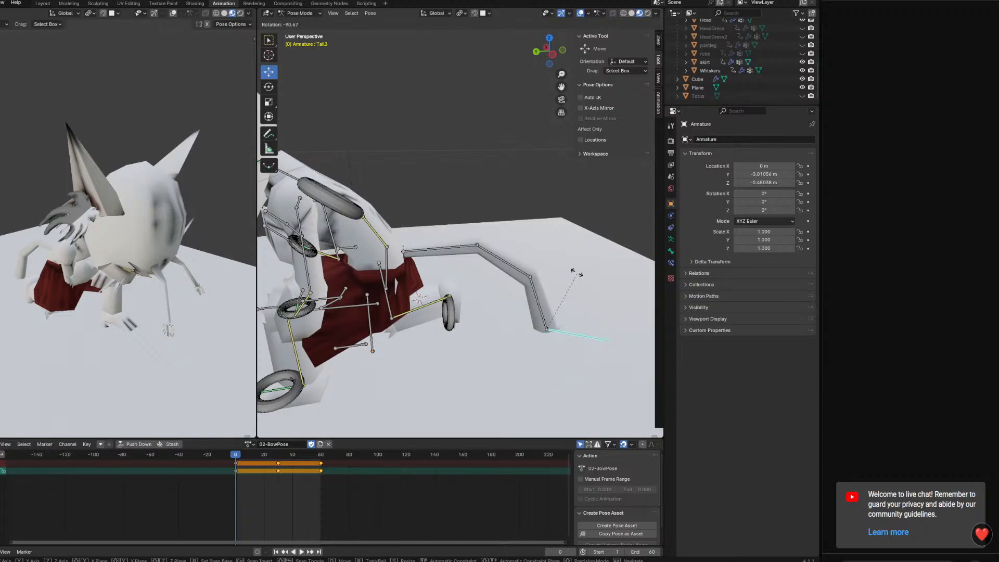
left_click(572, 275)
left_click(539, 311)
key("r")
left_click(582, 298)
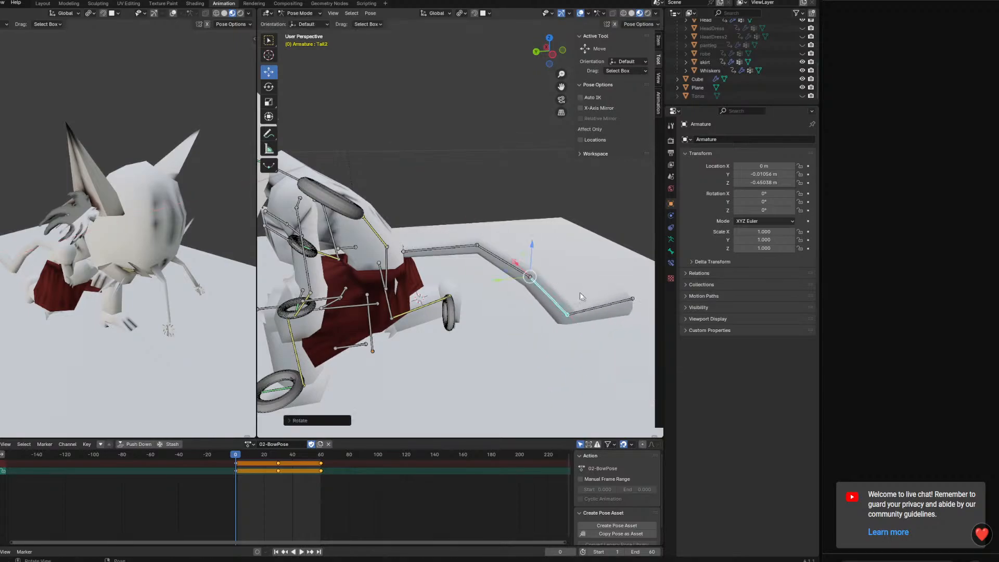
left_click(521, 267)
key("r")
key("x")
left_click(575, 286)
Refine the rotation of the individual tail bones to even out the tail's curve above the ground
middle_click_drag(595, 308, 465, 263, "shift")
left_click(526, 282)
key("r")
key("x")
left_click(570, 294)
left_click(501, 293)
key("r")
left_click(566, 270)
left_click(567, 264)
key("r")
left_click(609, 286)
Select the tail bones and rotate them together into a sideways curve, keyed at frame 0
left_click(465, 263, "shift")
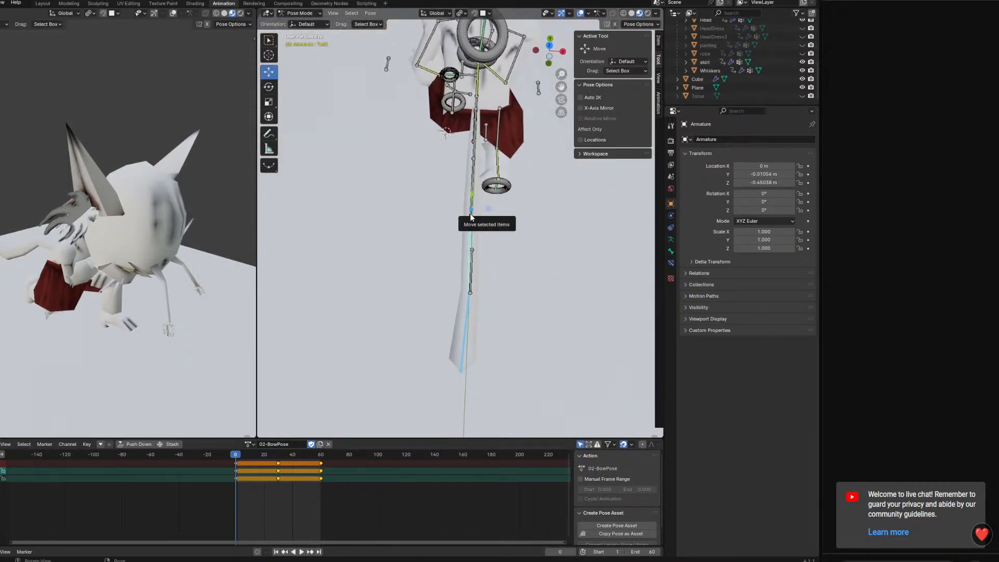
middle_click_drag(476, 217, 430, 165)
left_click(430, 164, "shift")
left_click(447, 195, "shift")
mouse_move(487, 222)
middle_mouse_down()
mouse_move(462, 197)
mouse_move(478, 229)
middle_mouse_up()
key("ctrl+z")
left_click(462, 196, "shift")
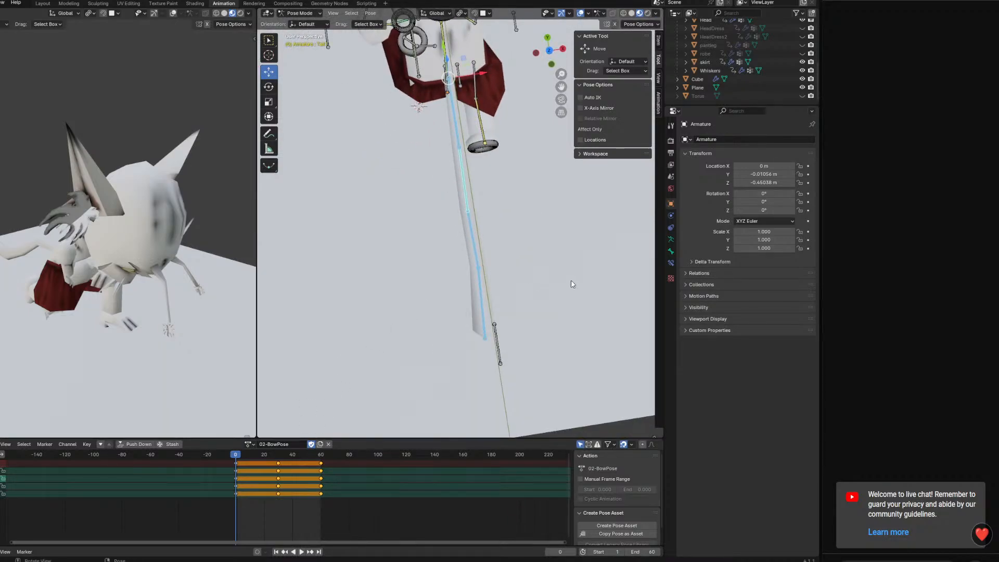
key("r")
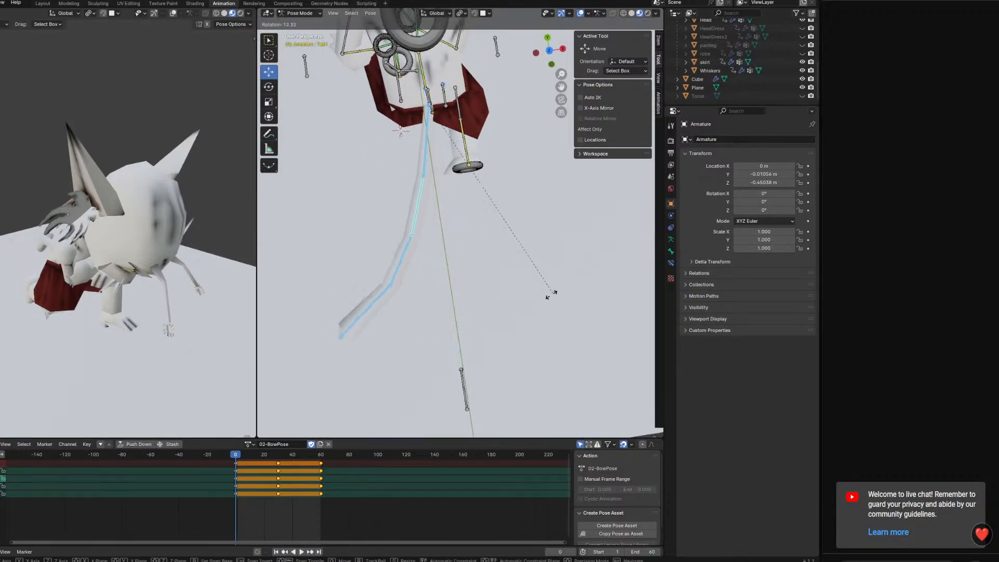
left_click(532, 310)
right_click(530, 311)
left_click(528, 311)
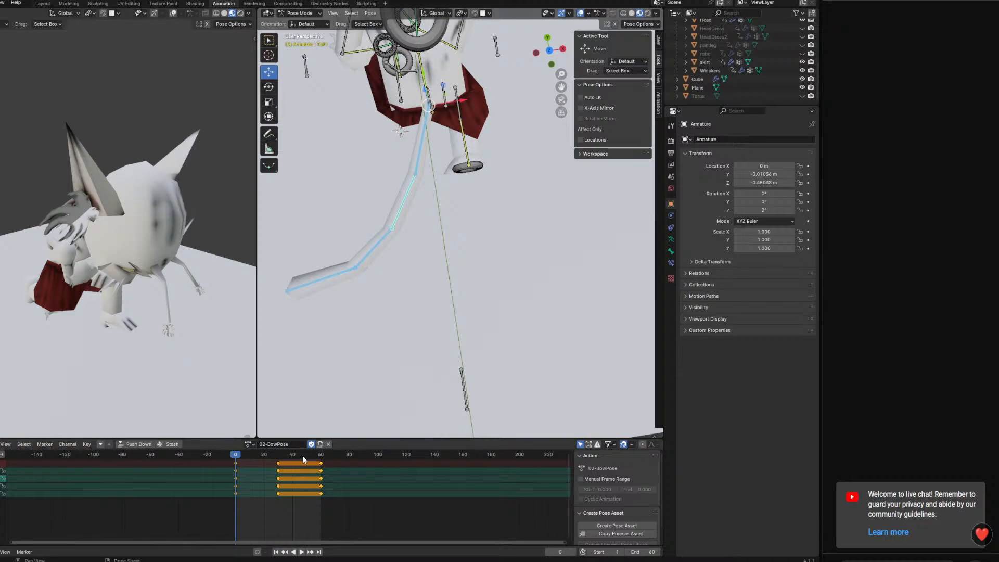
Copy the tail's frame 0 keys and paste them at frame 60
key("g")
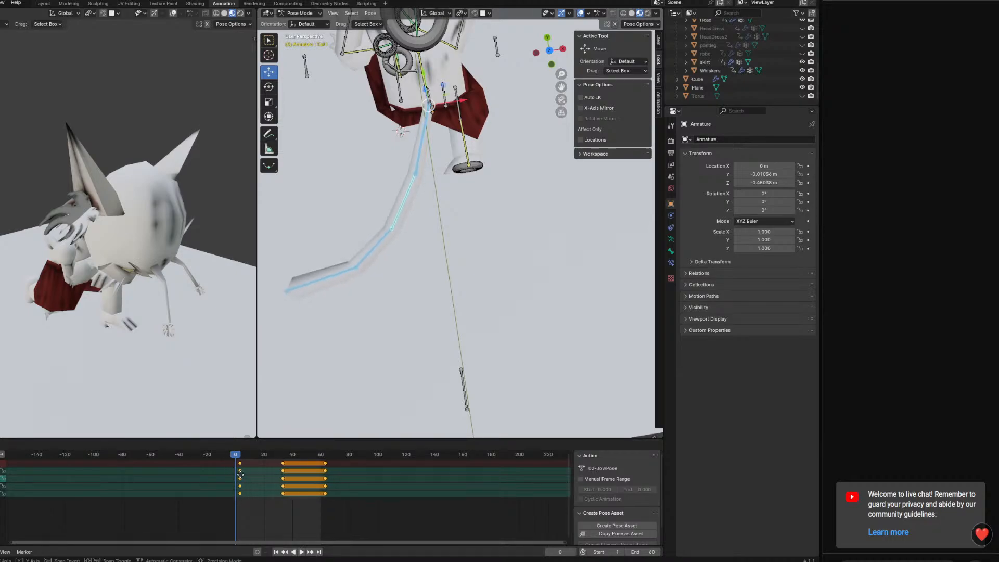
left_click(239, 473)
left_click_drag(243, 508, 234, 459)
right_click(234, 461)
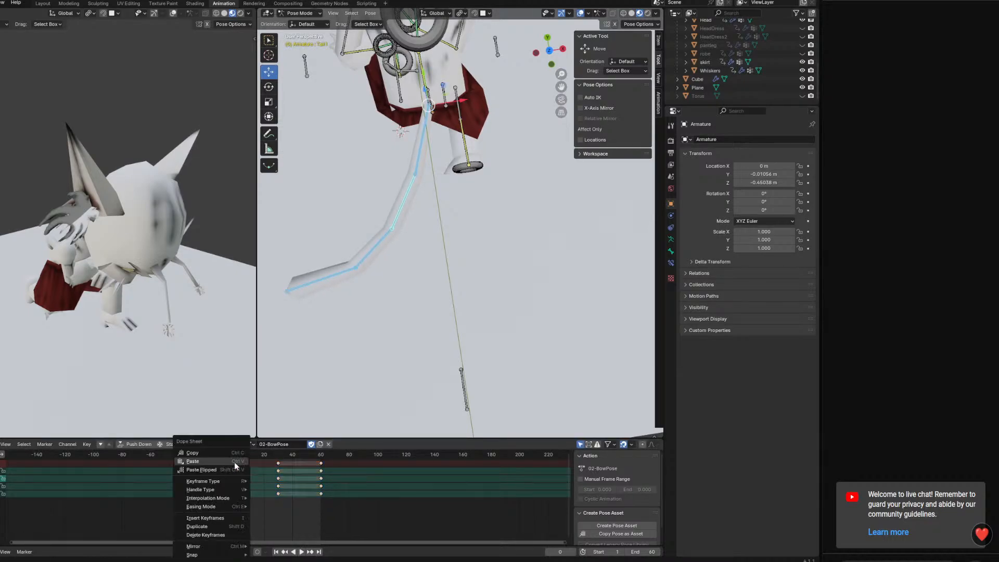
left_click(226, 454)
left_click(321, 455)
right_click(321, 457)
left_click(321, 459)
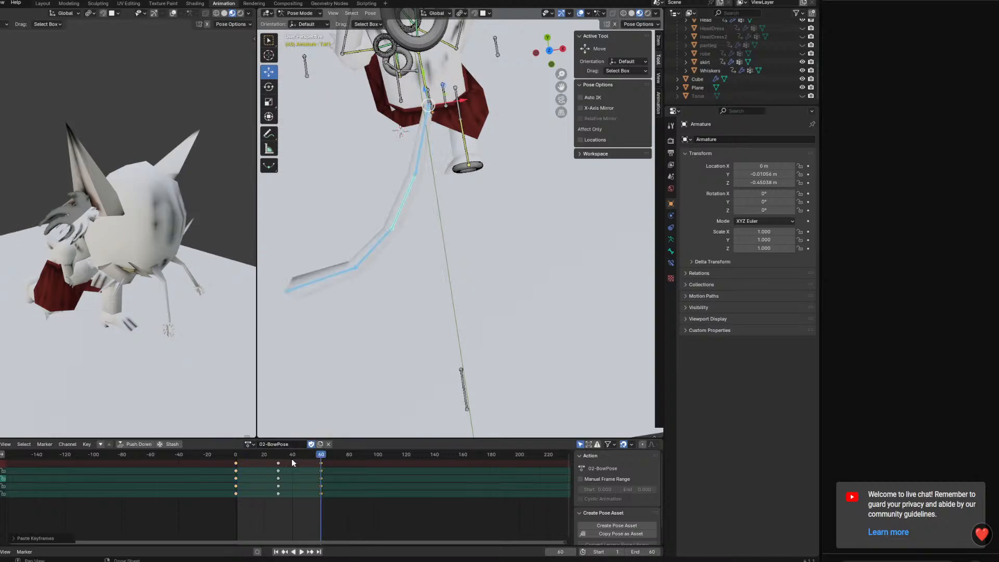
Select the tail's frame 30 keys and rotate the tail chain into a curve toward the opposite side
left_click_drag(287, 501, 278, 460)
key("r")
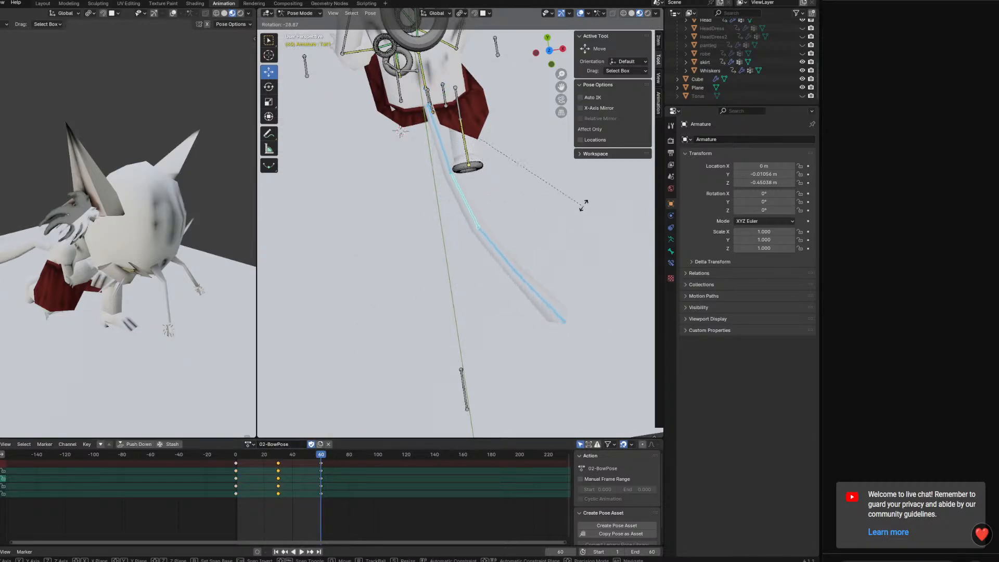
left_click(561, 160)
right_click(560, 160)
left_click(561, 162)
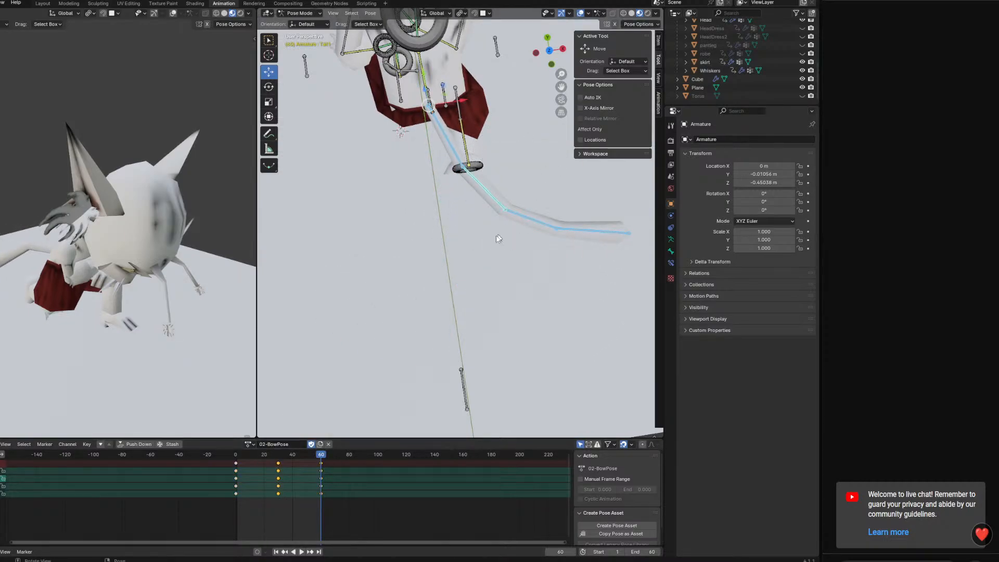
Replay the tail sway, copy the tail's frame 0 keys and paste them at frame 60
left_click_drag(298, 458, 268, 462)
key("space")
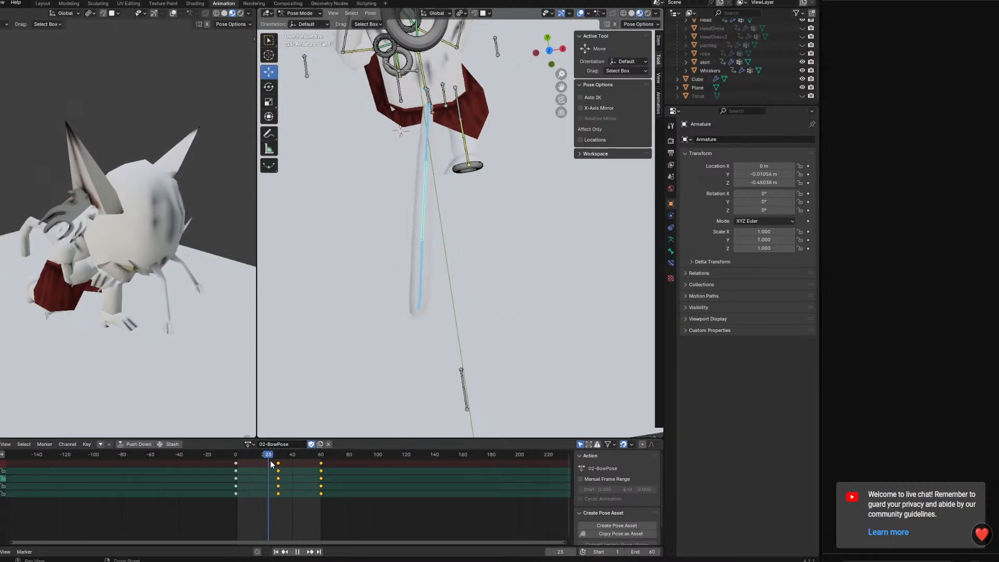
key("space")
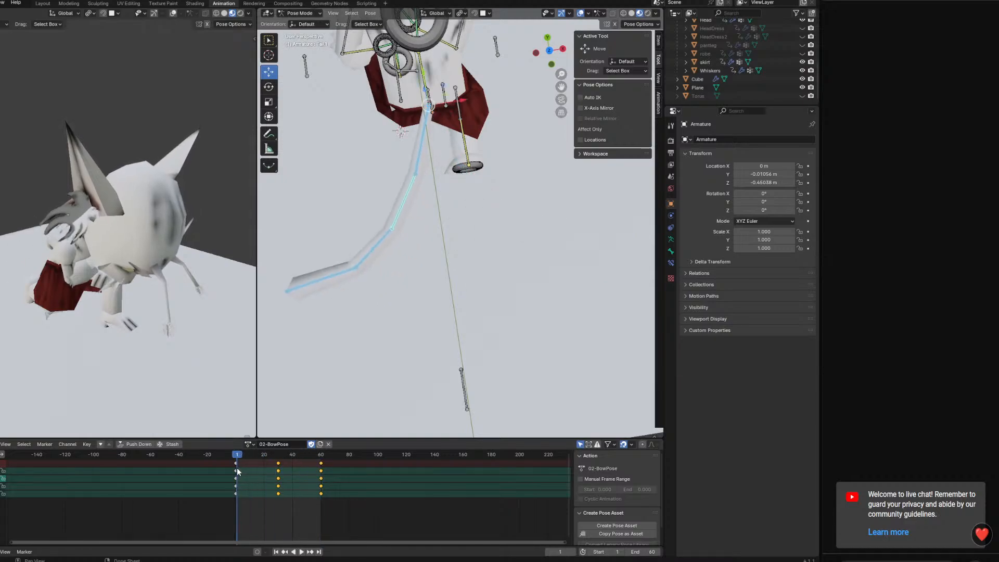
left_click(236, 468)
right_click(233, 458)
left_click(321, 456)
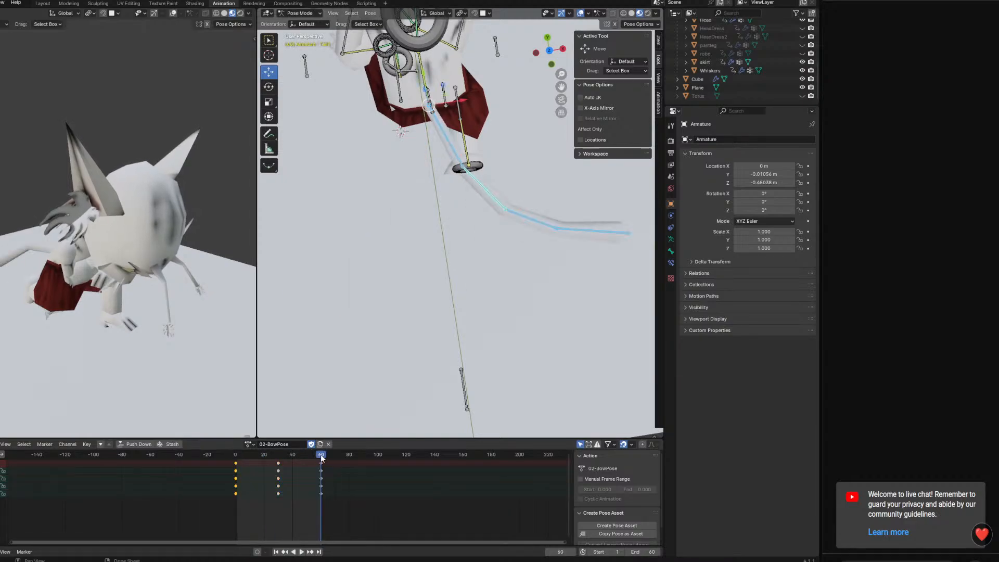
right_click(321, 458)
left_click(318, 460)
At frame 30, rotate the selected tail bones together into a curve toward the side opposite the frame 0 pose
left_click(279, 456)
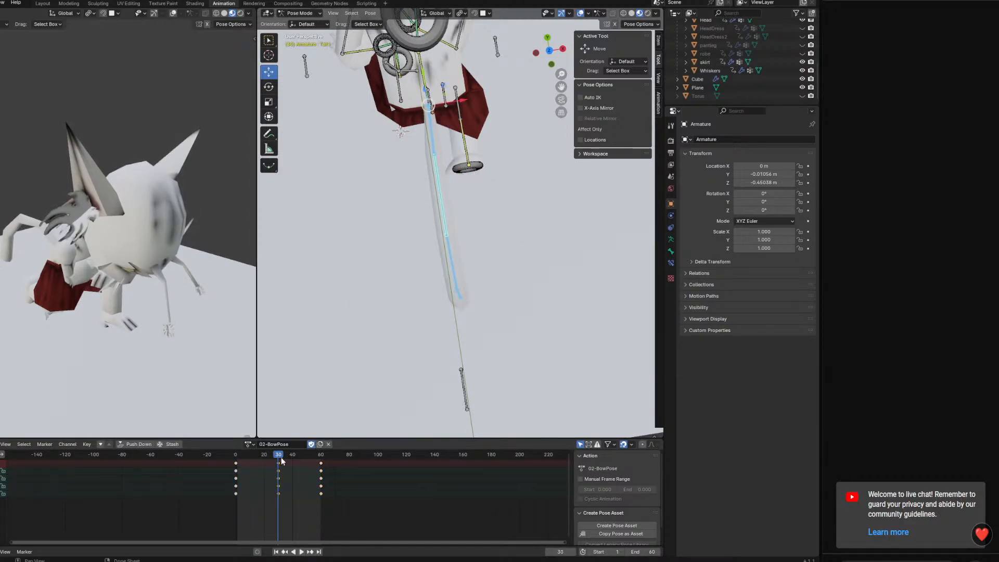
key("r")
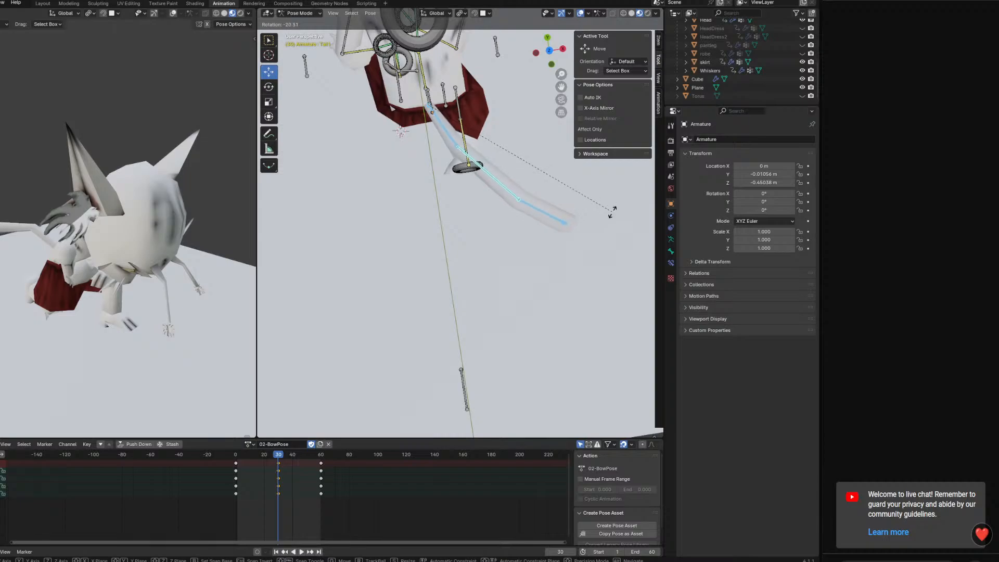
left_click(613, 212)
middle_click_drag(610, 213, 585, 187)
right_click(585, 186)
left_click(585, 187)
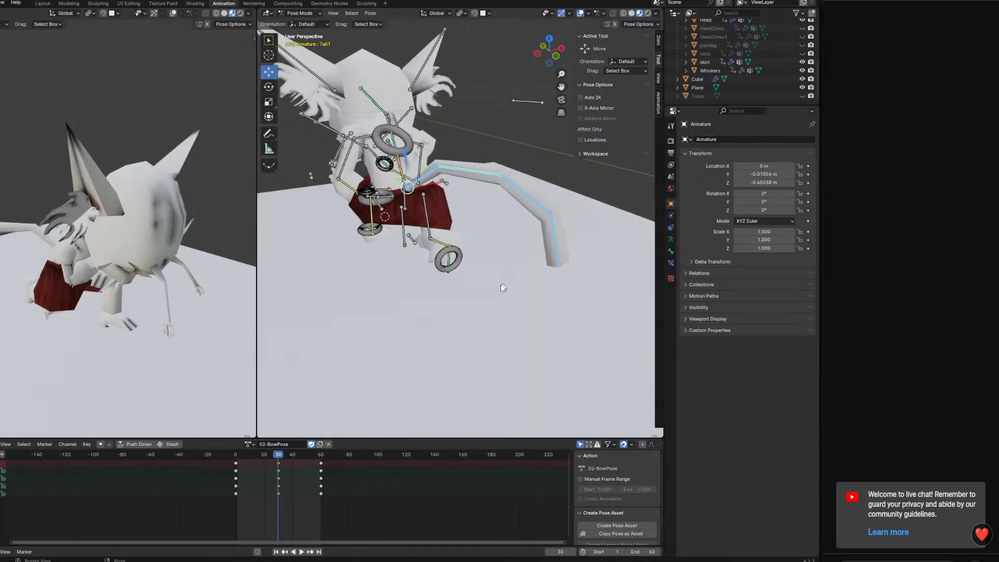
Play back the tail sway from behind the character and check how it moves between frames 0 and 60
left_click_drag(320, 456, 323, 454)
middle_click_drag(402, 361, 373, 333)
key("space")
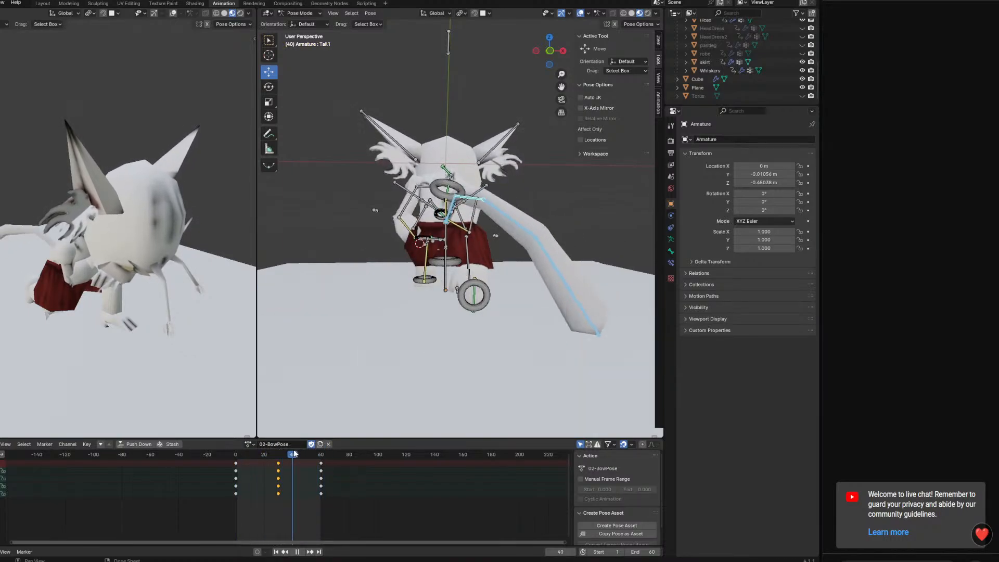
key("Escape")
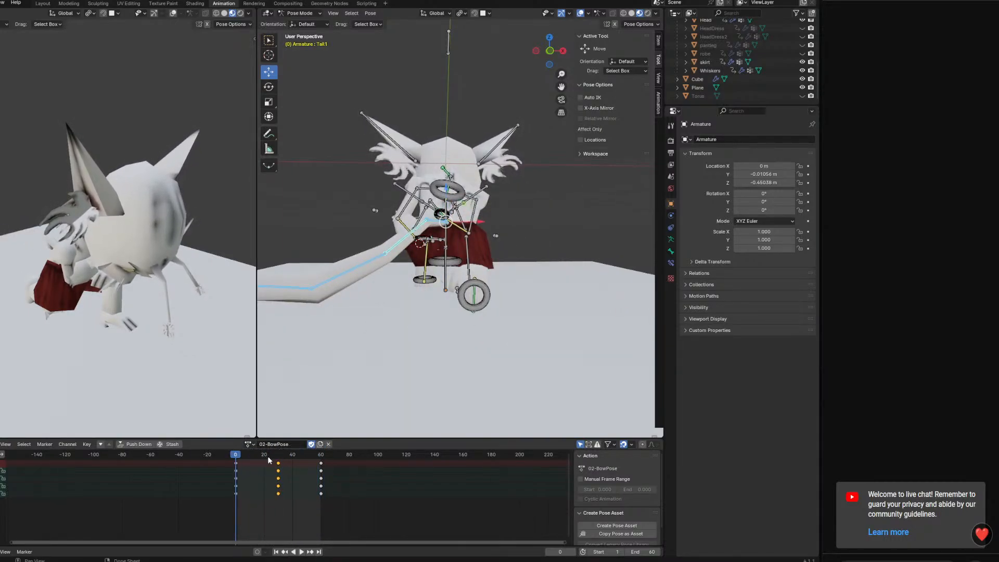
middle_click_drag(459, 286, 478, 310)
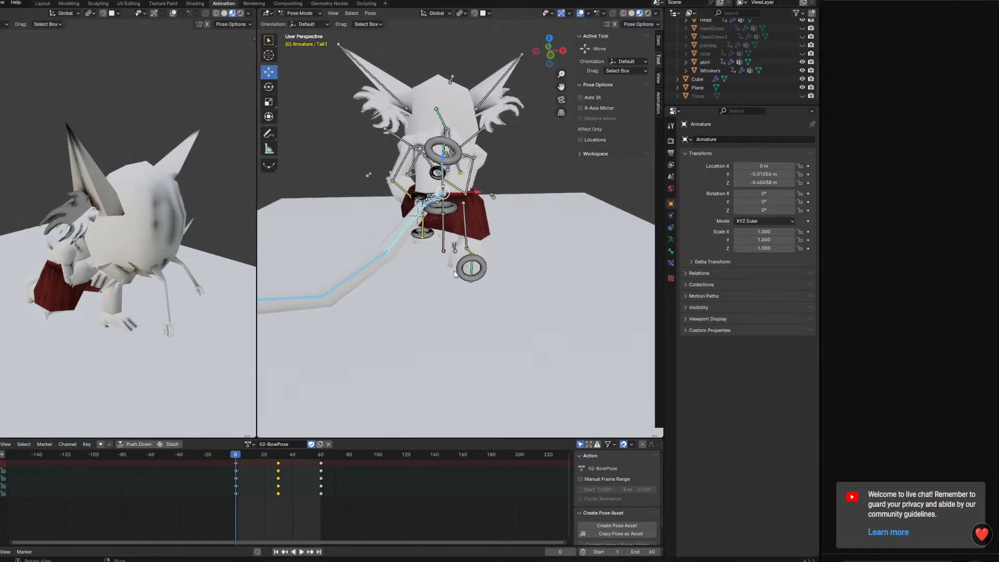
Delete all of the tail's keyframes and clear the tail bones' pose transforms
left_click(328, 445)
middle_click_drag(425, 296, 499, 238)
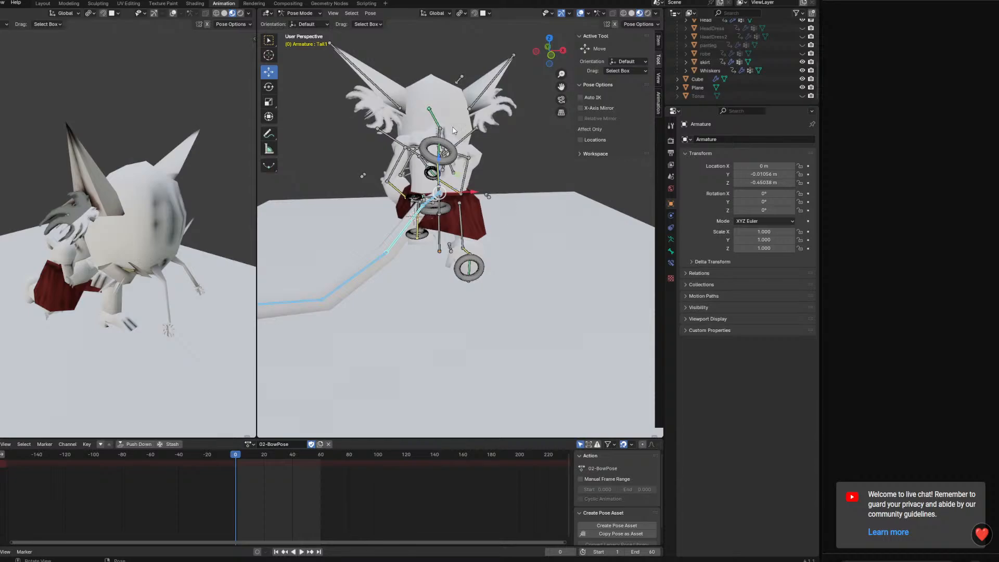
left_click(370, 14)
mouse_move(389, 34)
left_click(495, 30)
In the right side view, rotate the whole tail chain downward into an arc behind the kneeling character
middle_click_drag(461, 184, 336, 419)
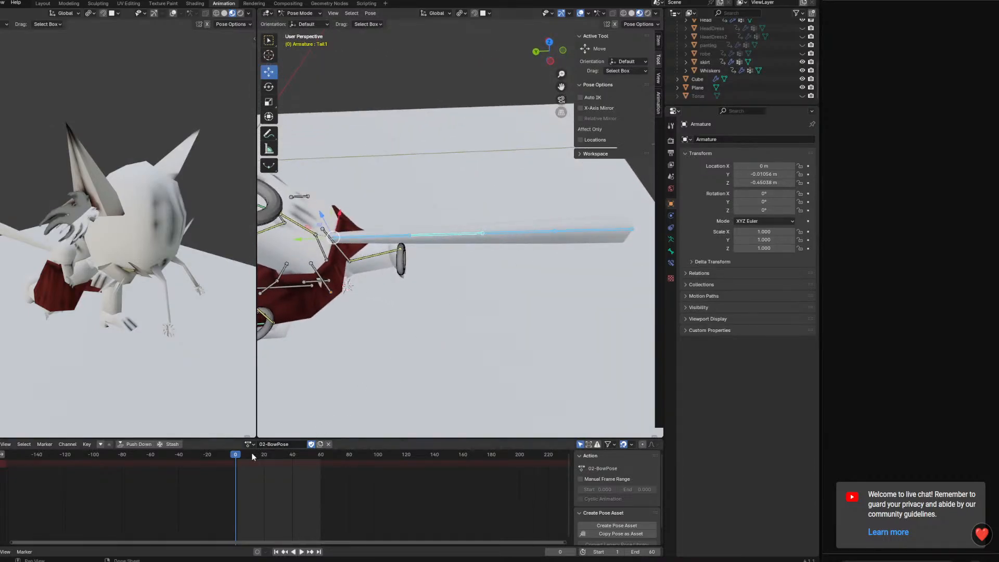
middle_click_drag(475, 322, 508, 229)
key("ctrl+KP_3")
key("KP_3")
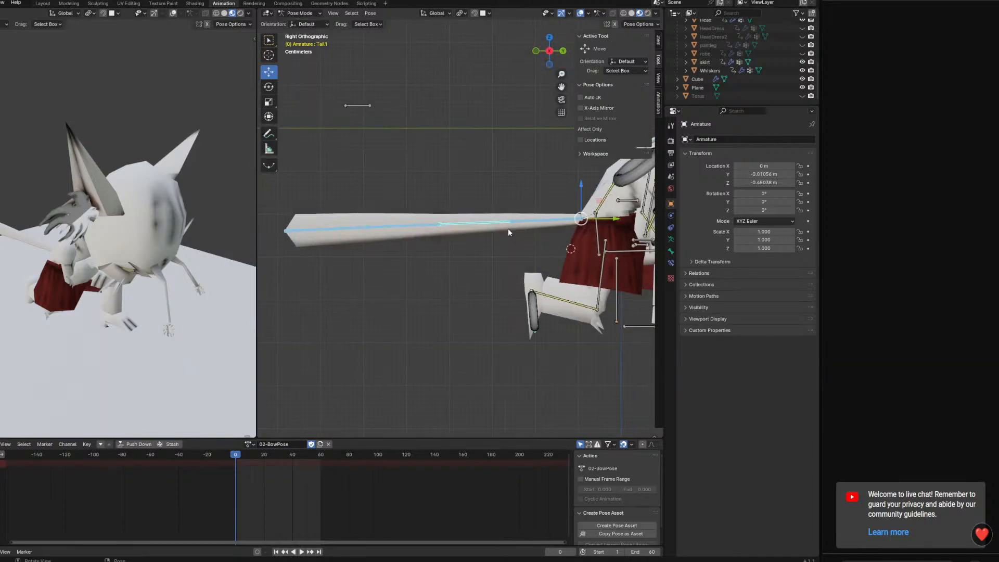
key("r")
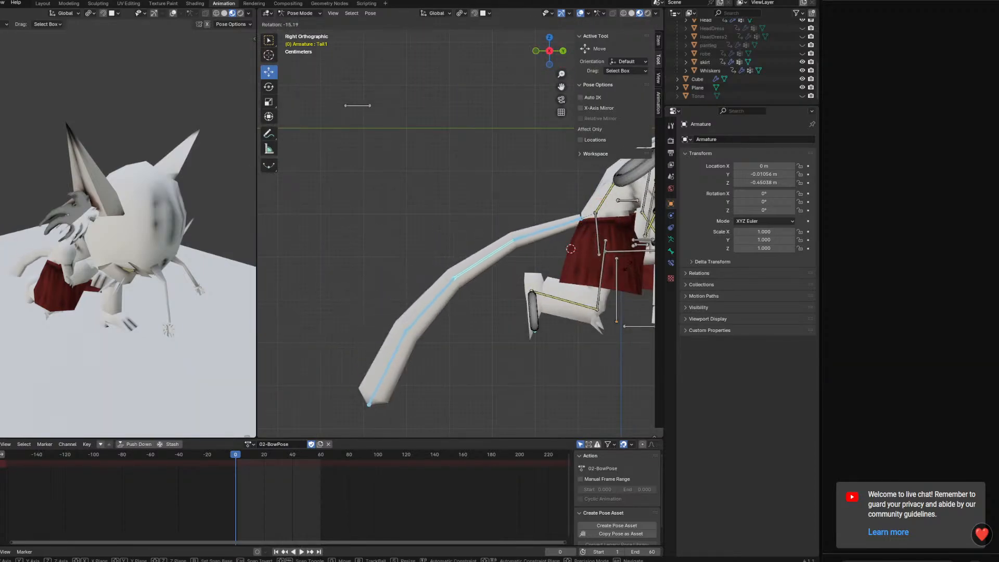
left_click(576, 262)
Rotate the tail bones beyond the base bone about the global X axis, lifting the tail into a shallow curve
left_click(436, 304)
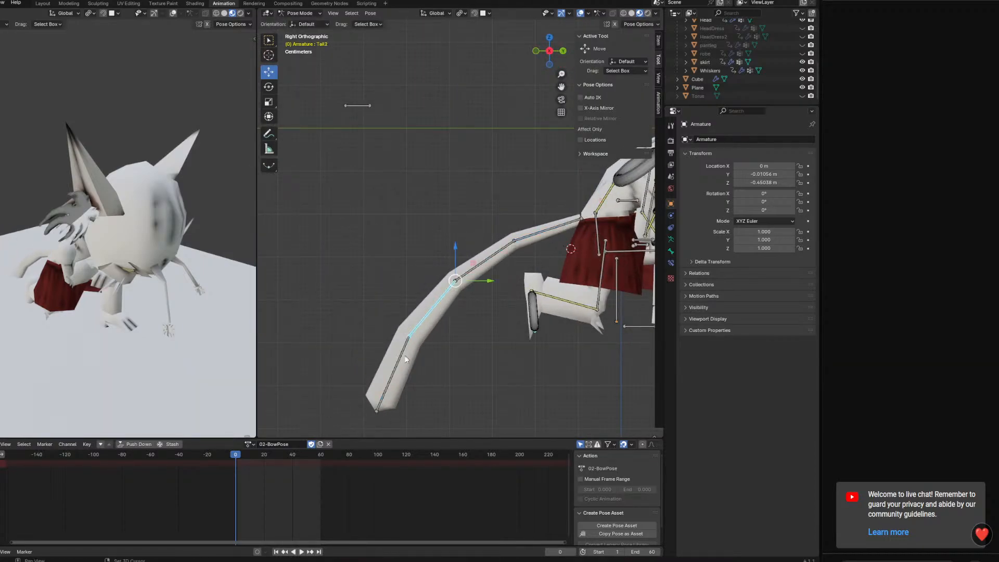
left_click(400, 361, "shift")
left_click(477, 267, "shift")
key("r")
key("x")
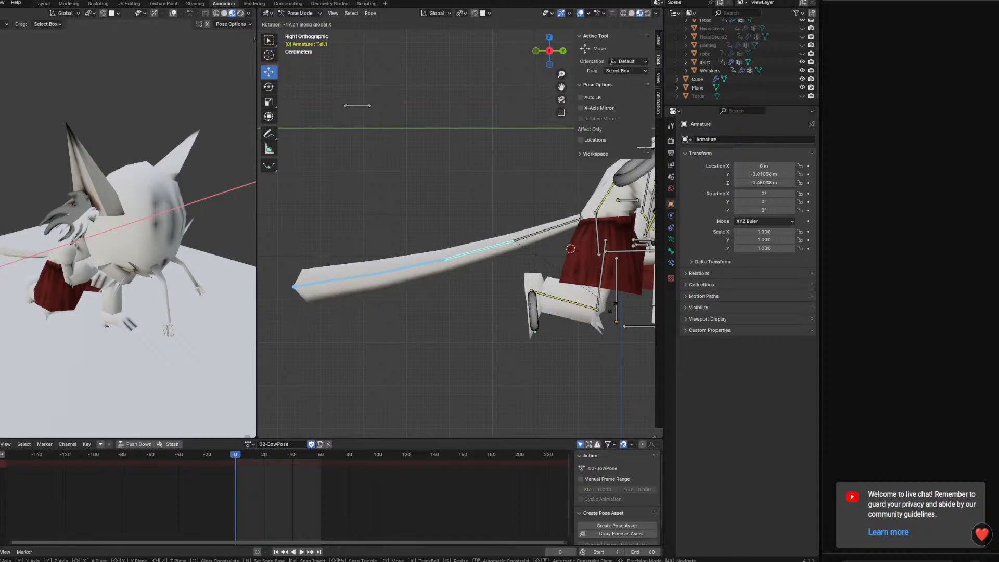
left_click(581, 285)
In the top view, rotate all tail bones together about the global Z axis into a sideways curve and key them at frame 0
left_click(543, 237, "shift")
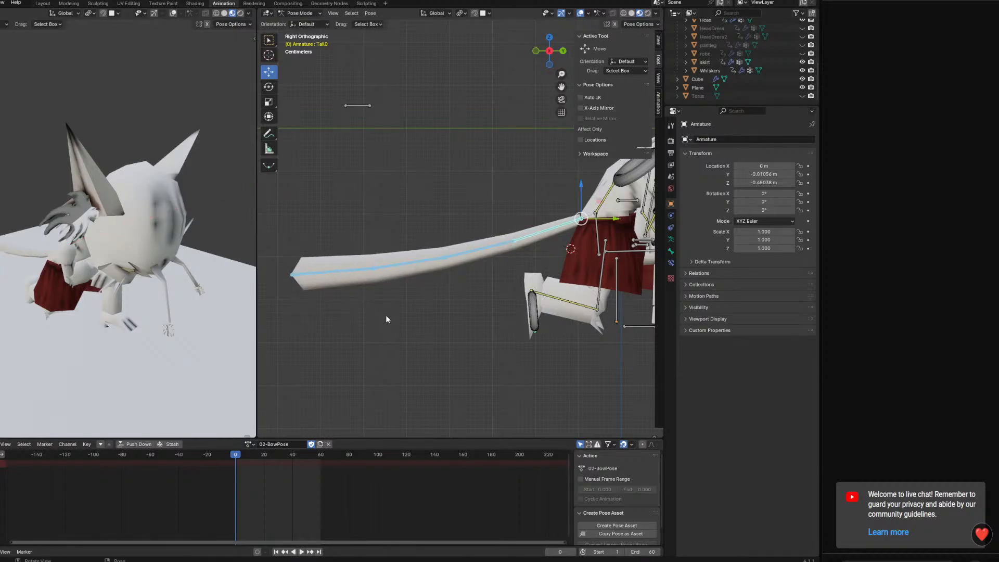
key("KP_7")
scroll(559, 354, "down", 5)
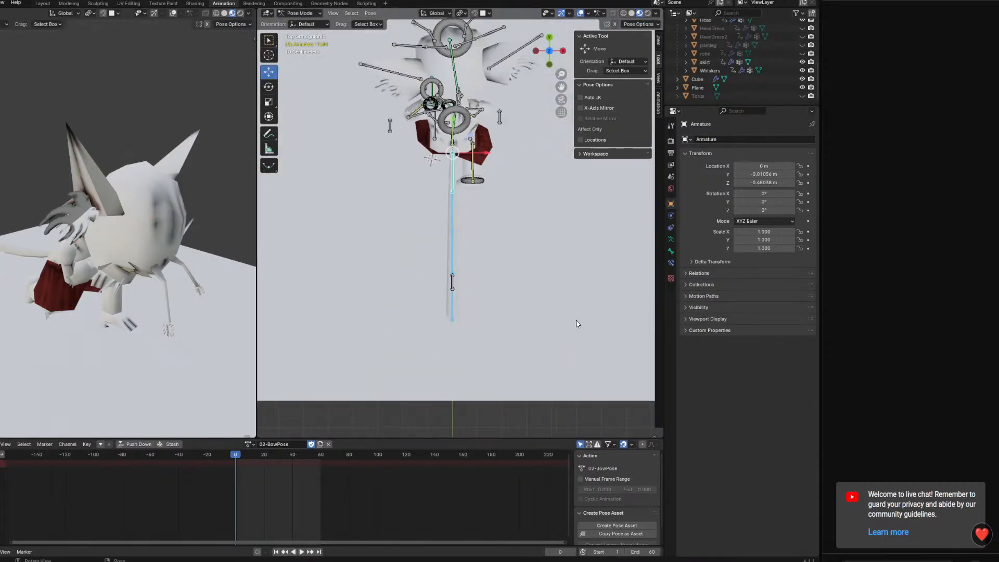
key("r")
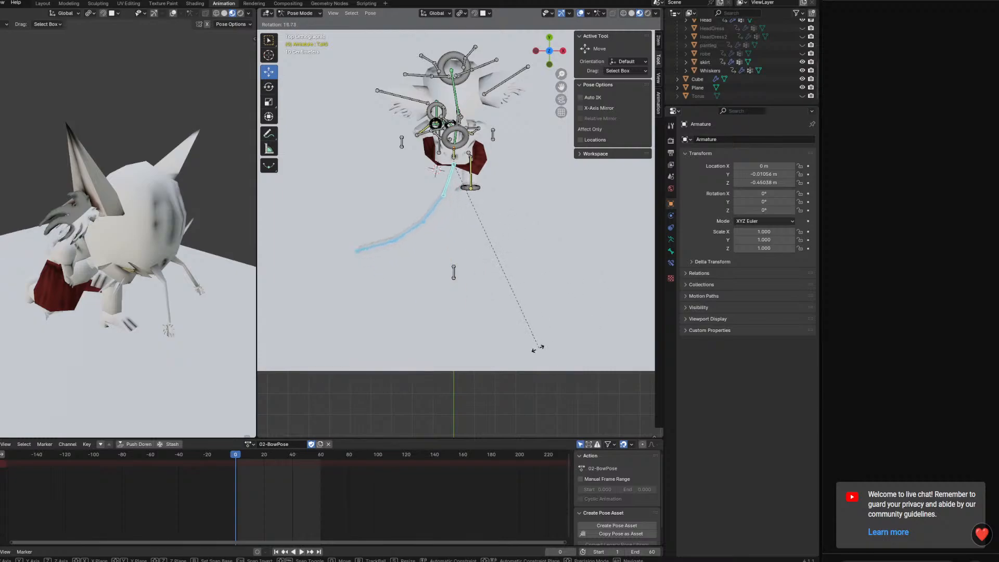
key("x")
key("z")
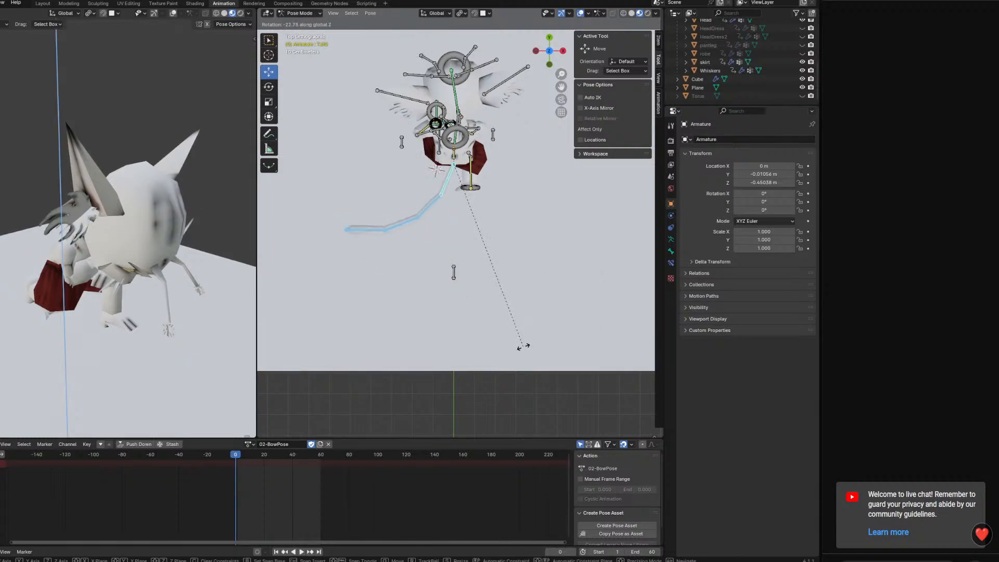
left_click(521, 348)
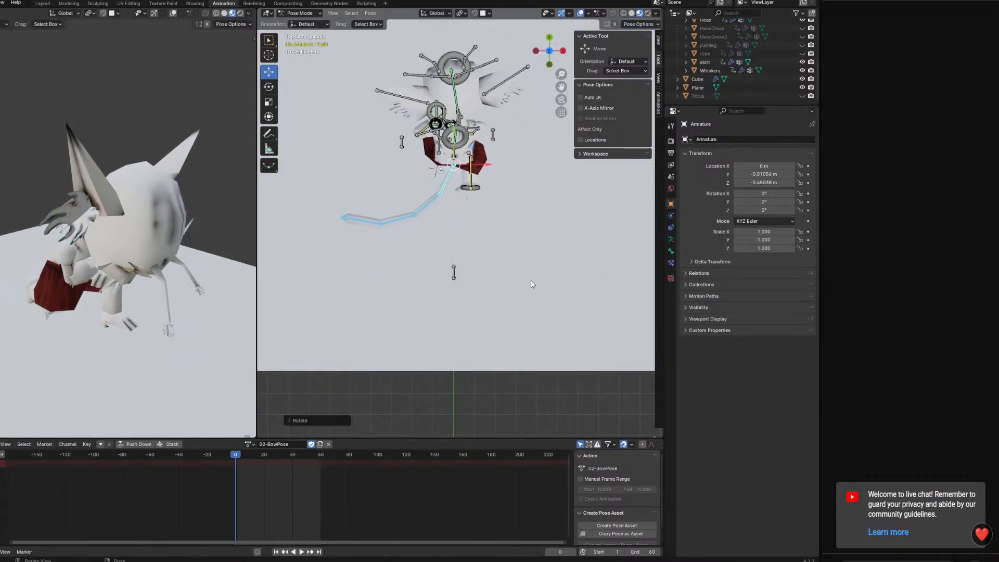
key("k")
left_click(522, 288)
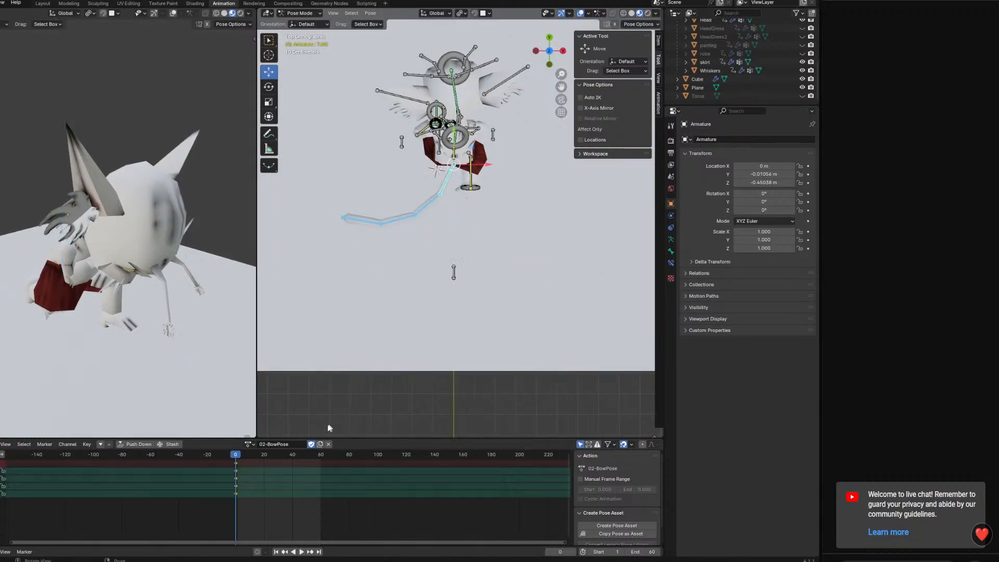
Copy the tail's frame 0 keys and place the pasted copy at frame 60
right_click(237, 464)
left_click(234, 458)
left_click(322, 454)
right_click(321, 454)
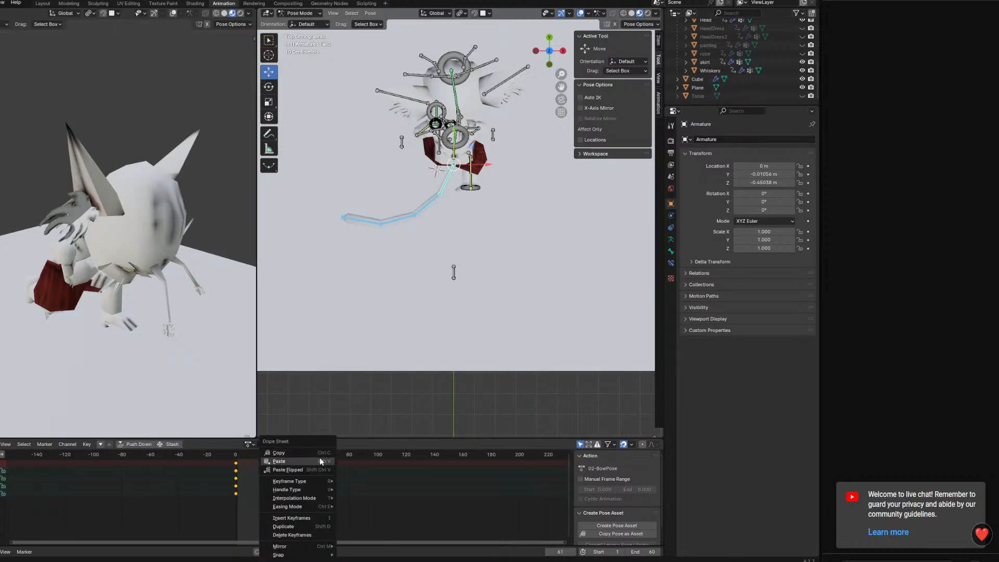
left_click(319, 461)
key("g")
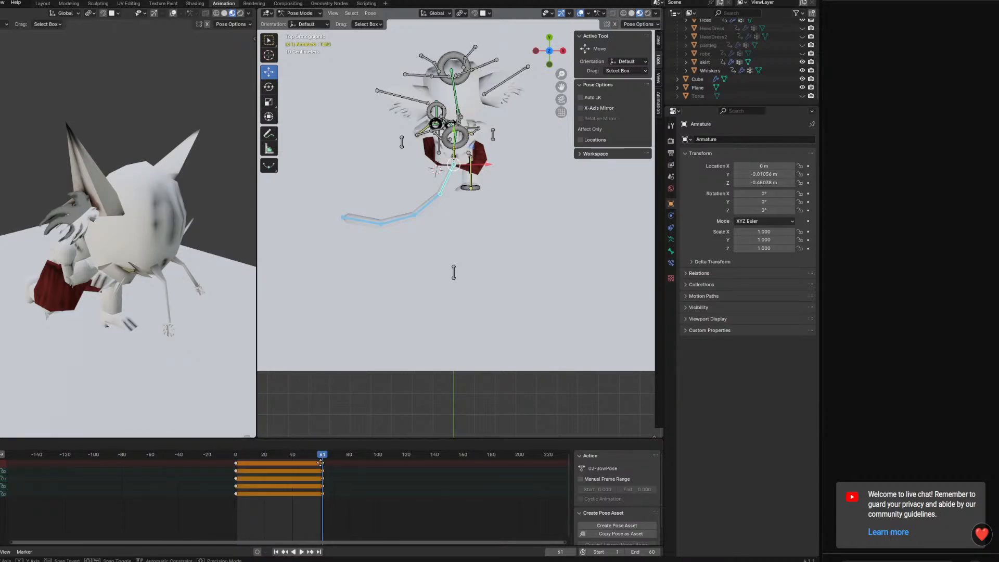
left_click(319, 463)
Paste the tail keys flipped at frame 30 so the tail curves to the opposite side mid-loop
left_click_drag(311, 456, 279, 458)
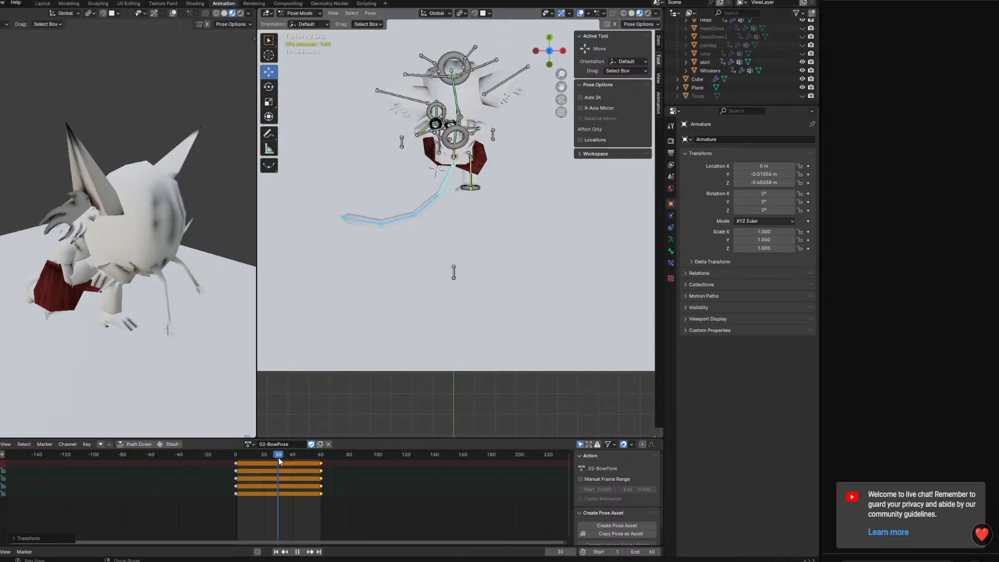
right_click(279, 458)
left_click(276, 461)
left_click(235, 458)
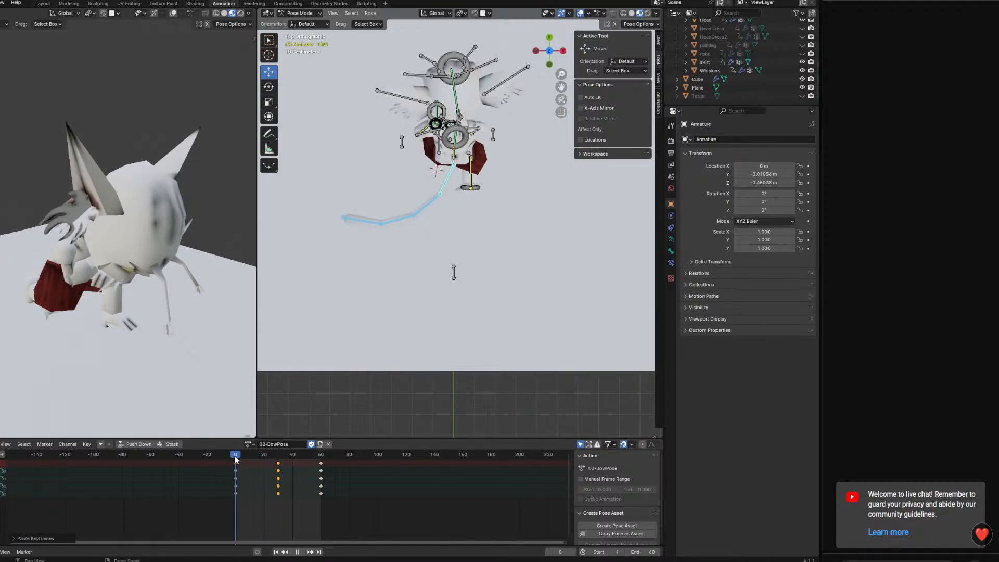
key("Escape")
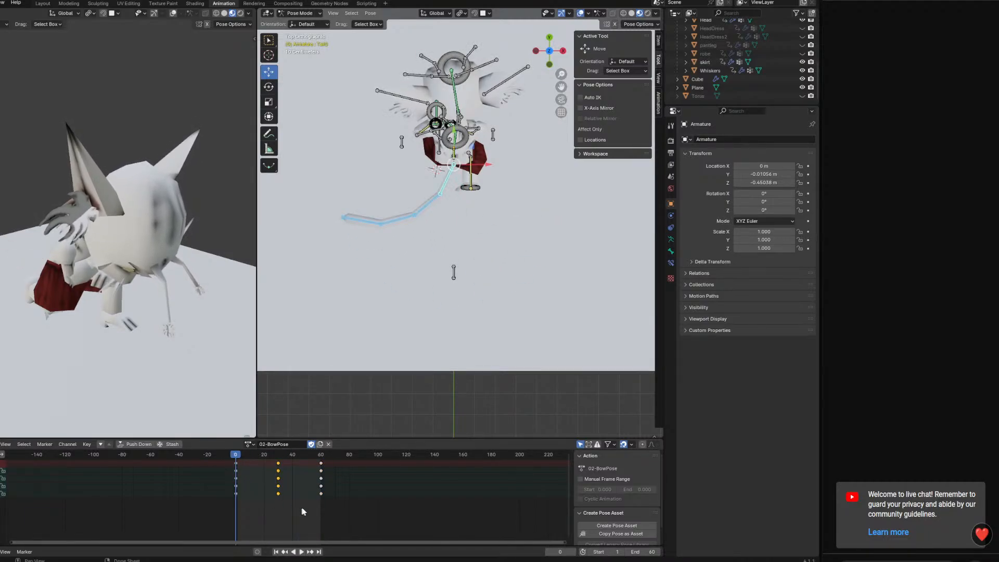
Select all tail keys and play the loop from several angles to check the side-to-side sway
left_click_drag(344, 512, 222, 451)
middle_click_drag(339, 376, 564, 246)
key("space")
middle_click_drag(592, 246, 358, 400)
key("space")
key("space")
Offset the successive tail bones' keys to start at about frames 6, 11 and 18 behind the base bone, and preview the sway
key("space")
left_click_drag(267, 456, 235, 458)
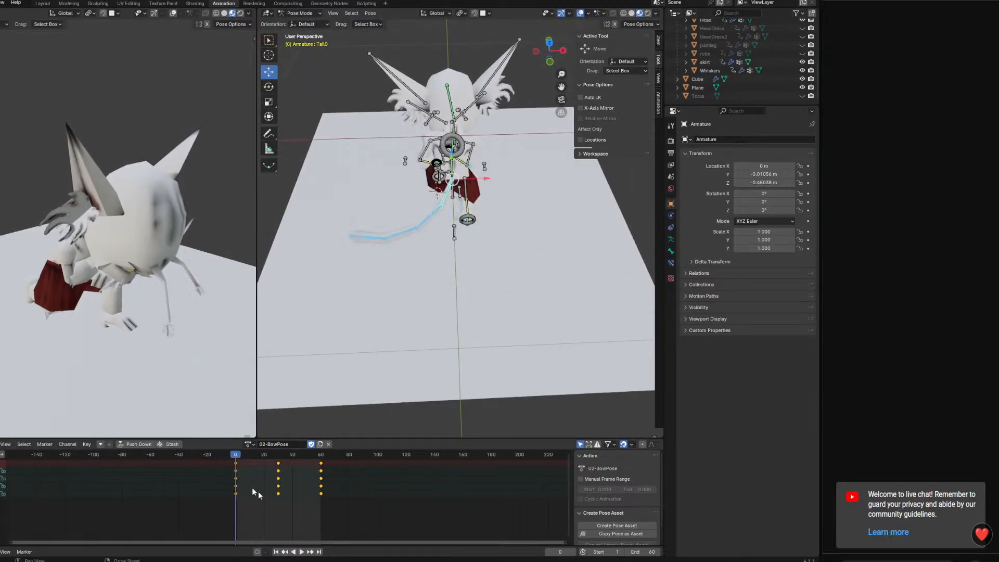
left_click_drag(349, 521, 257, 496)
left_click(260, 497)
key("space")
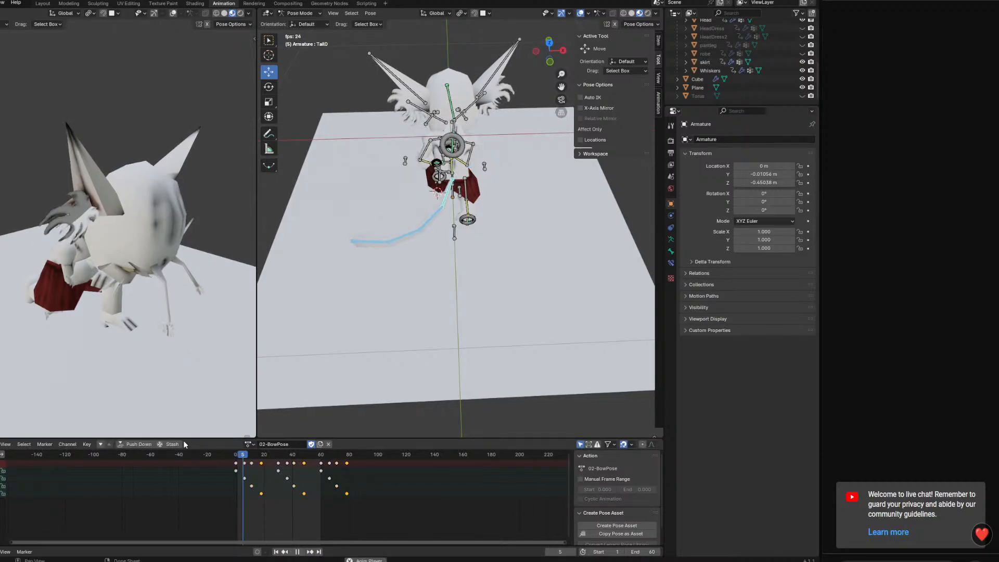
middle_click_drag(458, 237, 443, 273)
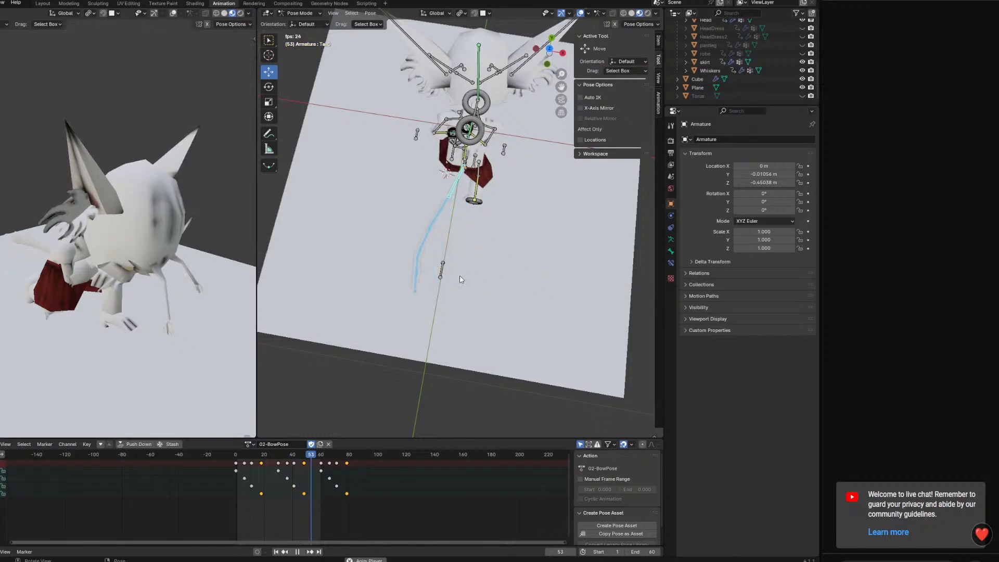
key("space")
Duplicate all the staggered tail keys by copy and paste, and shift the copy back to start at frame -60
left_click_drag(360, 522, 205, 457)
right_click(235, 463)
left_click(223, 445)
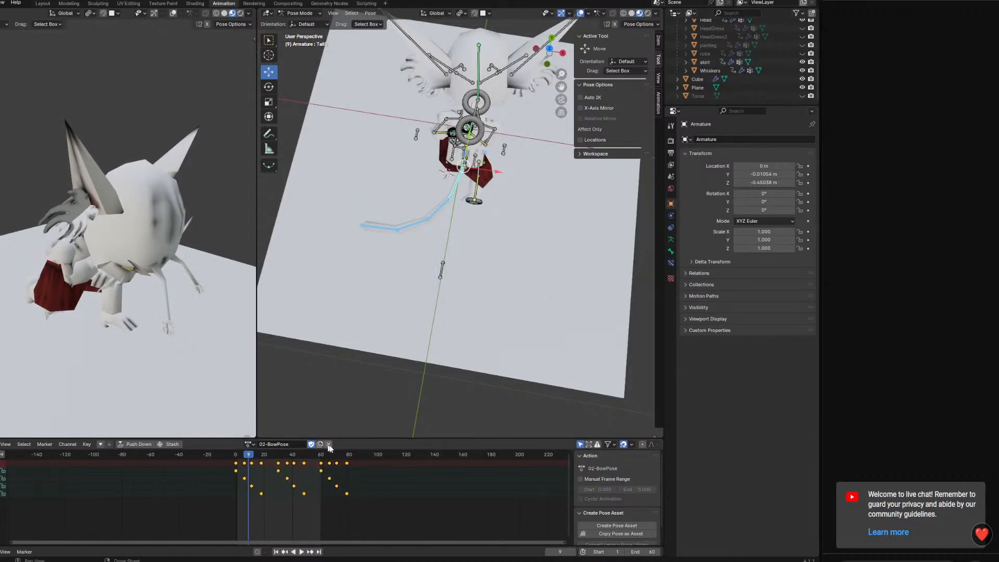
left_click(358, 455)
right_click(359, 455)
left_click(358, 460)
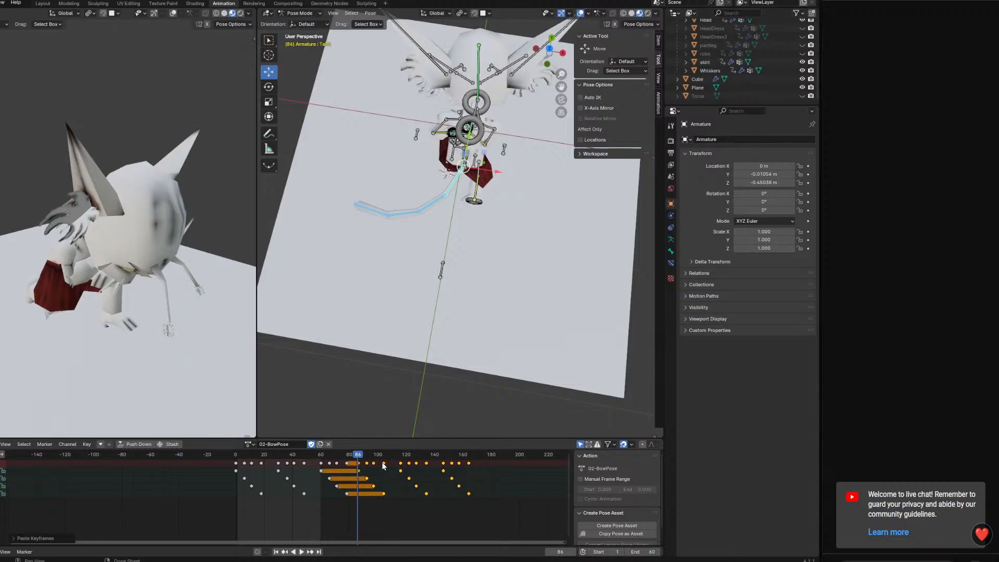
left_click_drag(383, 465, 238, 472)
Play the looping tail sway, check it from the front and from behind the character, and return to frame 0
key("space")
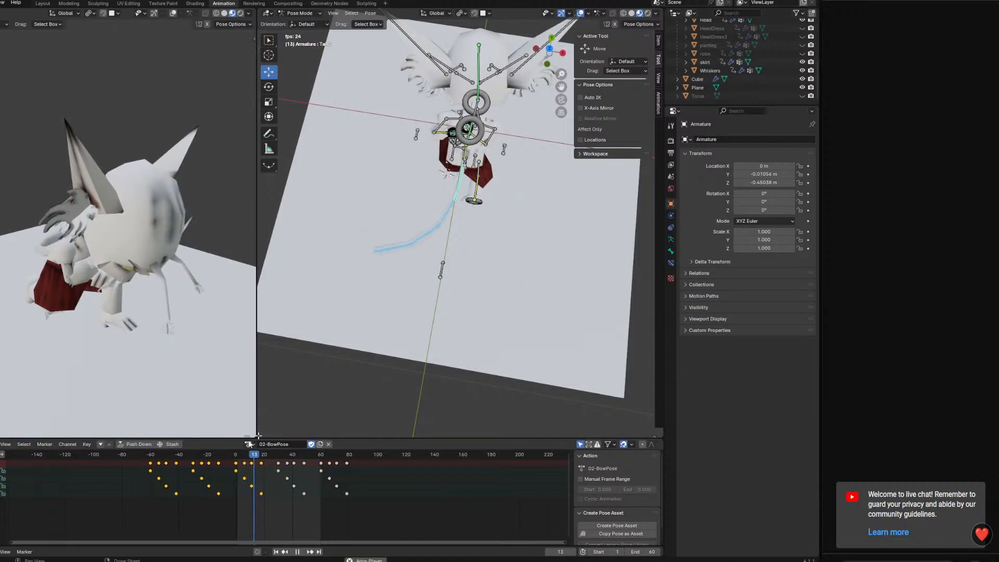
middle_click_drag(437, 332, 285, 317)
scroll(485, 304, "up", 2)
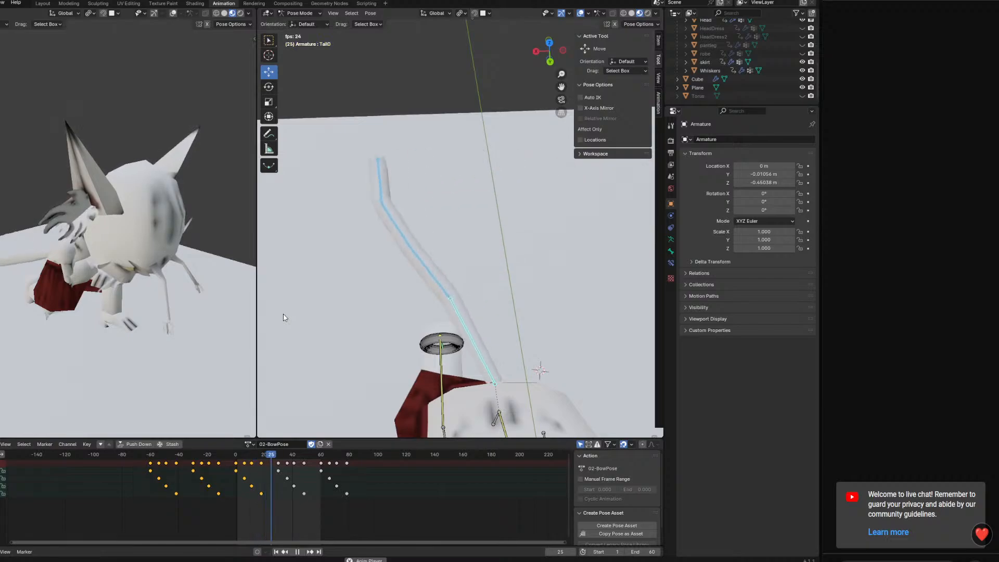
middle_click_drag(115, 301, 85, 297)
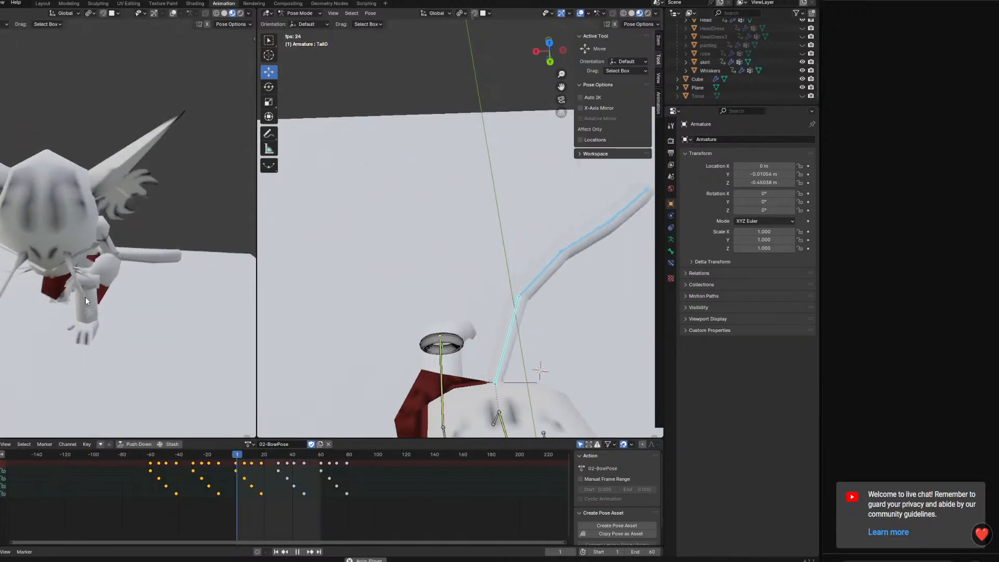
left_click_drag(86, 297, 36, 296)
middle_click_drag(37, 295, 3, 296)
key("space")
left_click(230, 453)
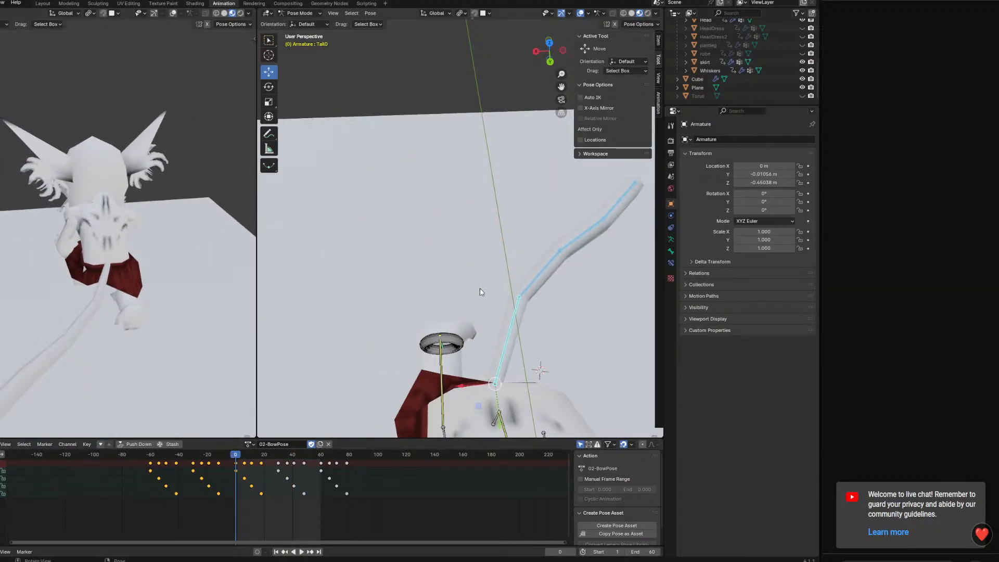
Insert keyframes for the selected tail bones at frames 0 and 60 of 02-BowPose
middle_click_drag(450, 310, 422, 278)
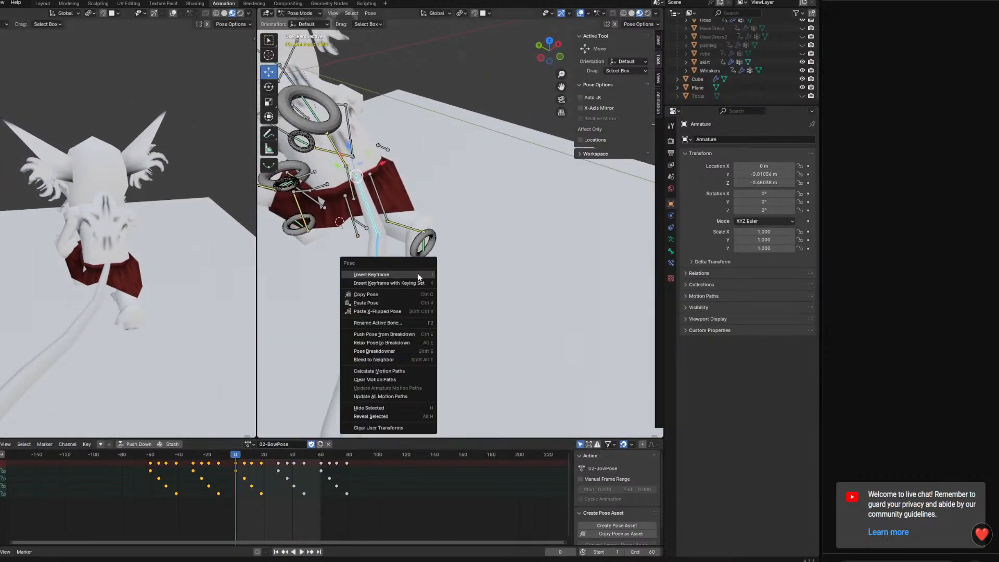
right_click(419, 276)
left_click(419, 275)
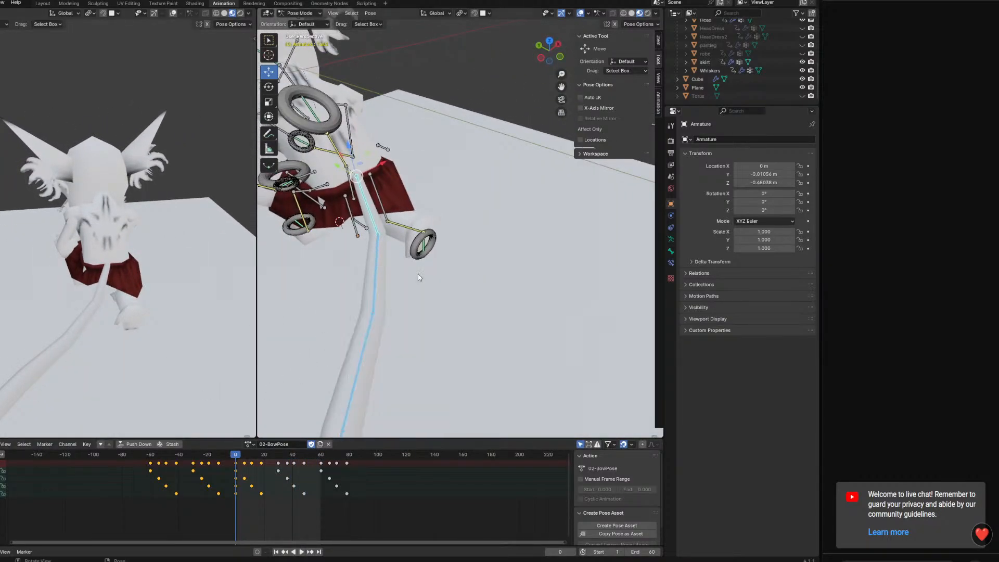
left_click(320, 454)
left_click(321, 455)
right_click(468, 275)
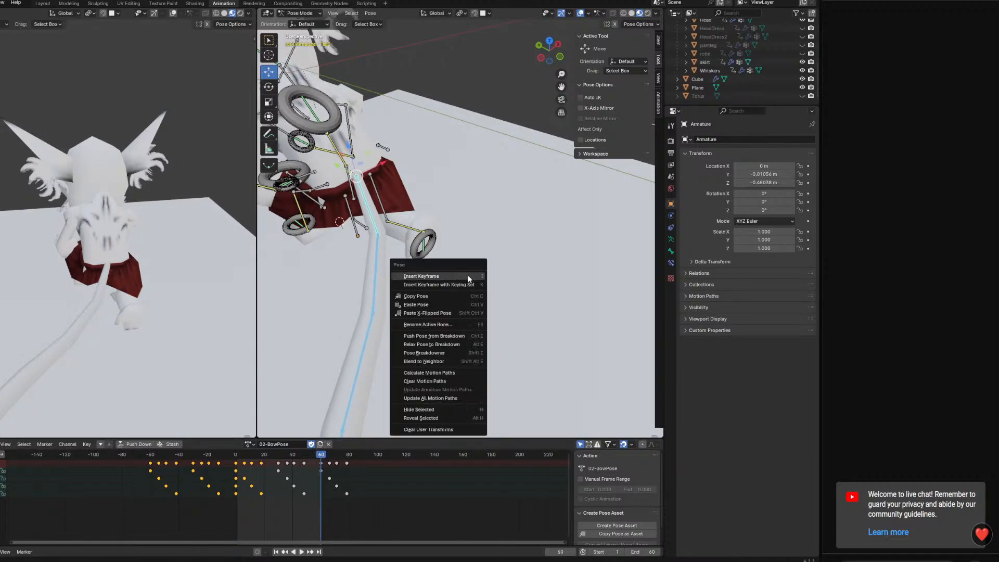
left_click(468, 275)
Delete the tail keys after frame 60 and before frame 0, and play the trimmed loop
left_click_drag(372, 511, 327, 459)
key("Delete")
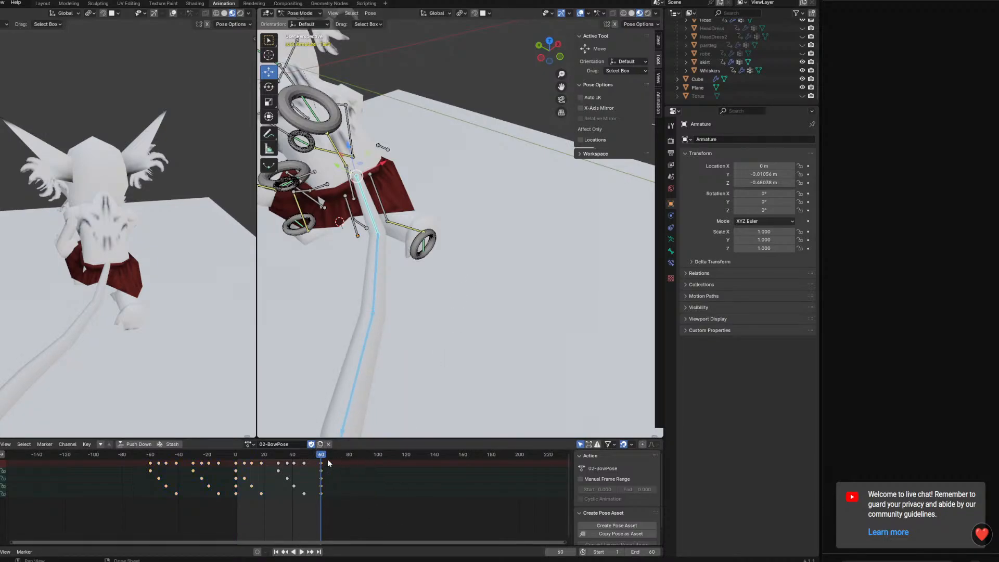
left_click_drag(134, 519, 223, 457)
key("Delete")
key("space")
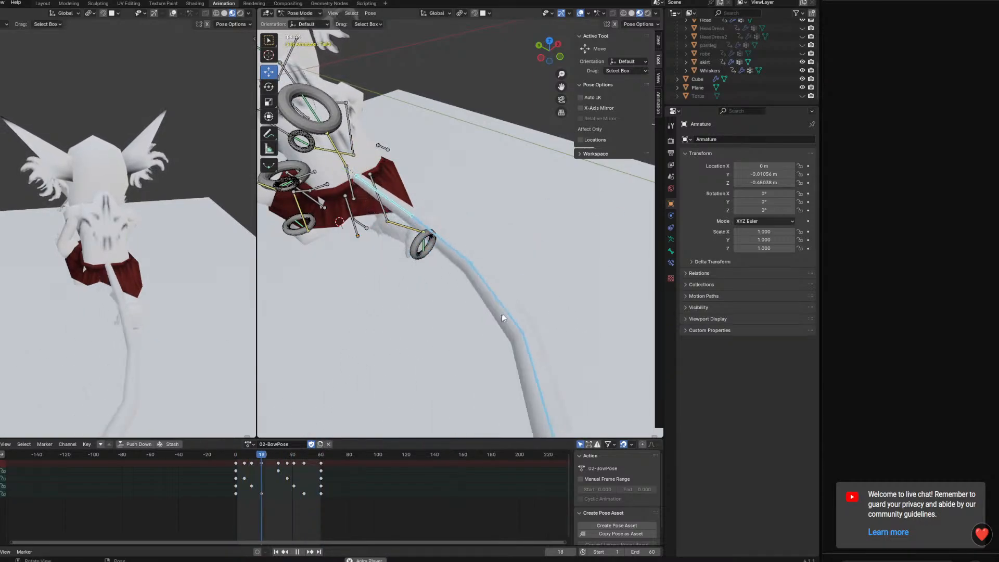
middle_click_drag(523, 306, 578, 270)
key("space")
Copy the tail keys at frame 0 of 02-BowPose and paste them at frame 30 of the 02-Bow action
left_click(248, 445)
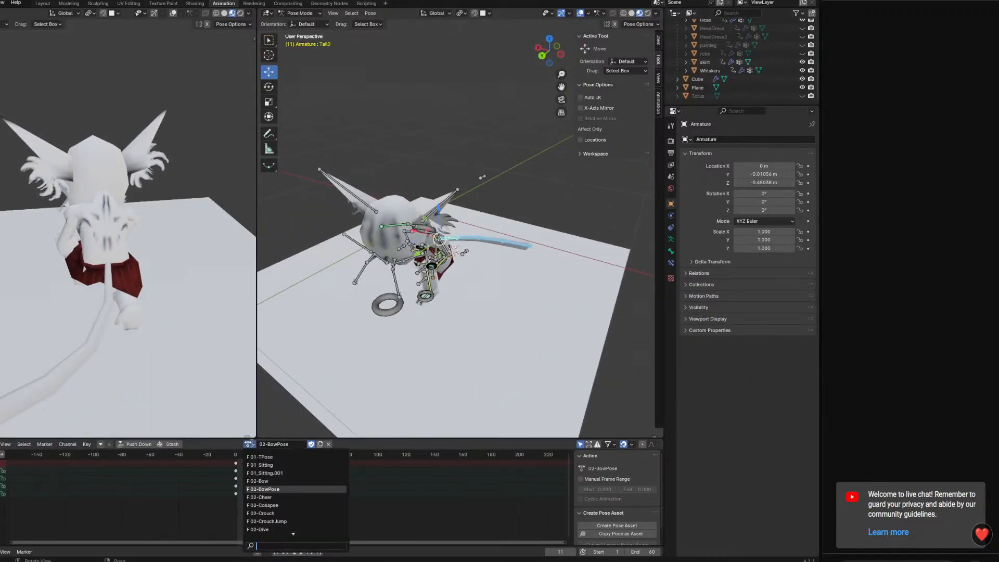
left_click(233, 479)
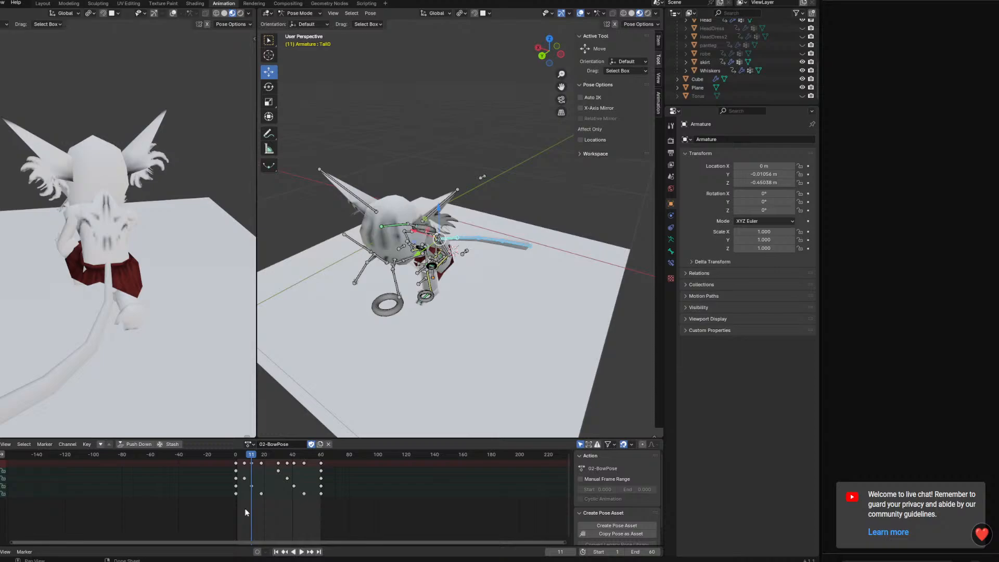
right_click(233, 462)
left_click(249, 445)
left_click(248, 445)
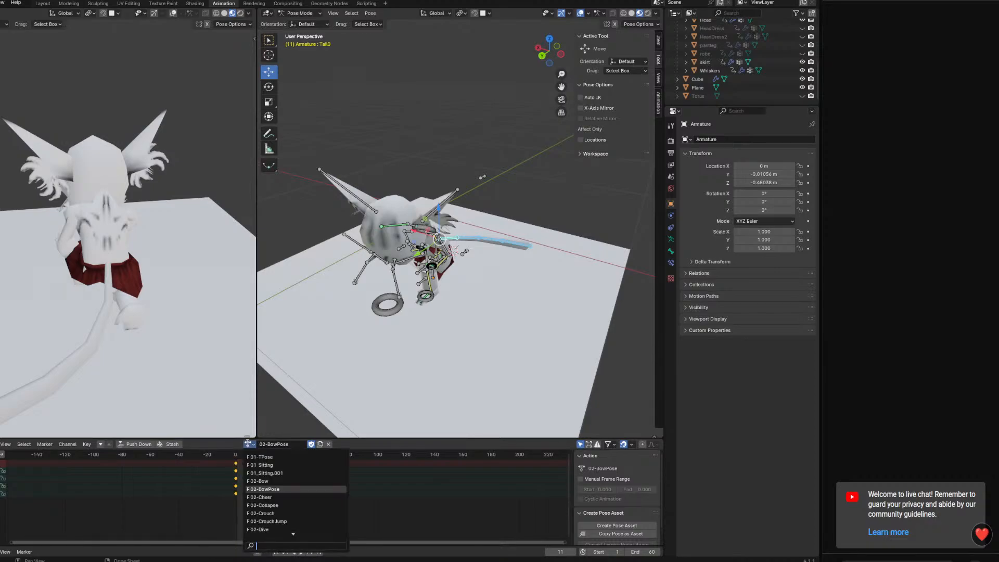
left_click(264, 484)
key("space")
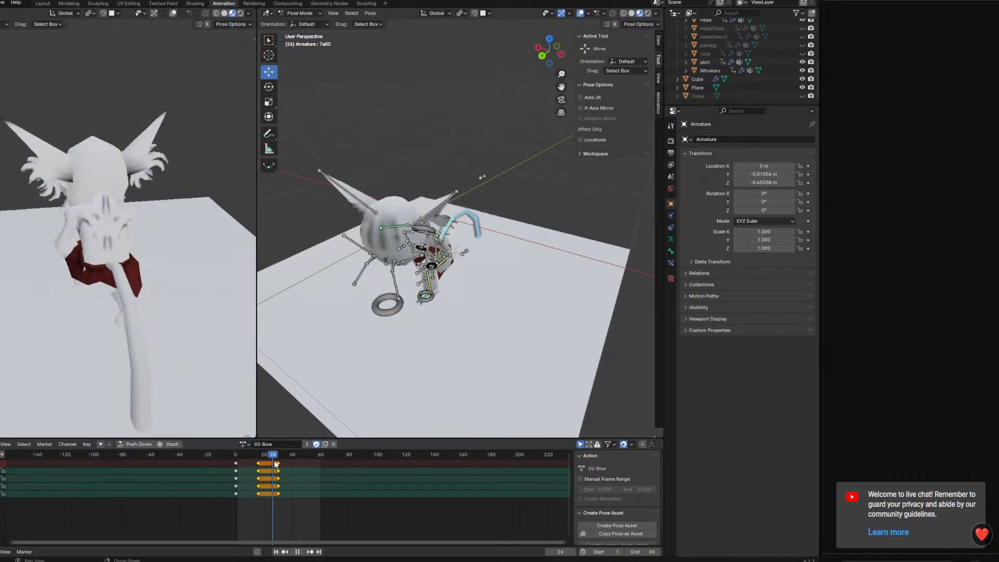
right_click(278, 464)
left_click(276, 467)
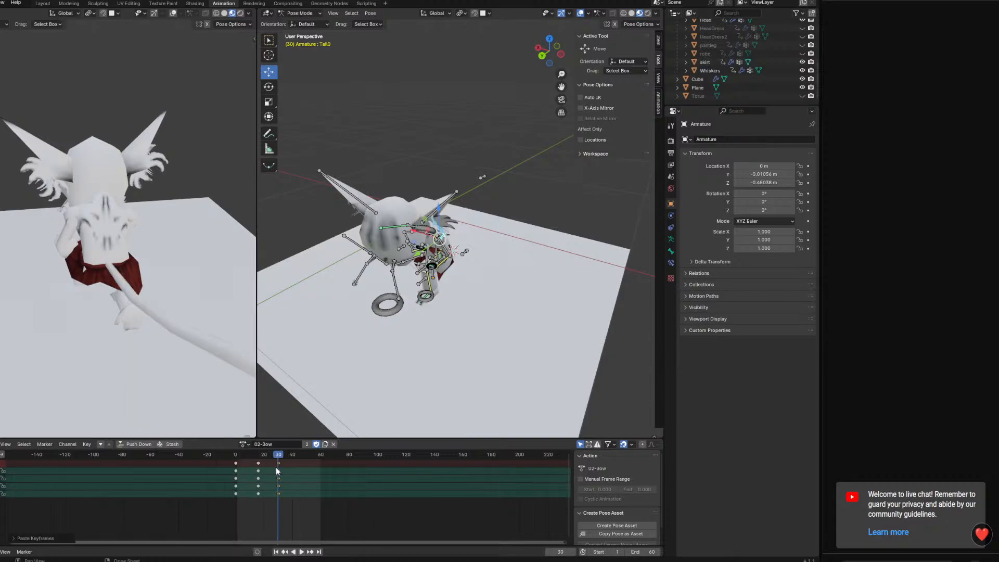
Preview the tail in 02-Bow and delete its intermediate keys at about frame 16
left_click_drag(279, 455, 299, 459)
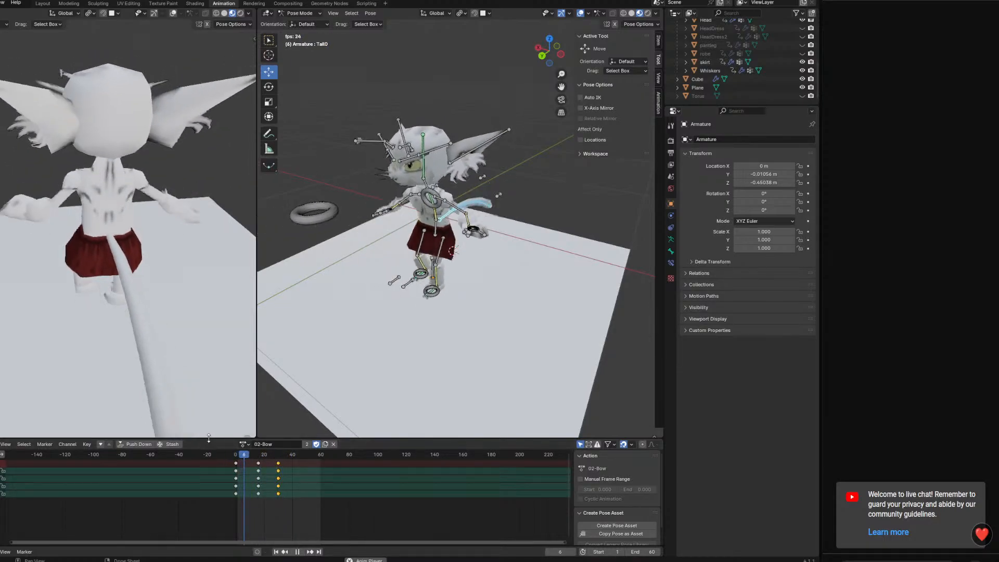
middle_click_drag(447, 336, 382, 304)
key("space")
left_click_drag(240, 454, 236, 456)
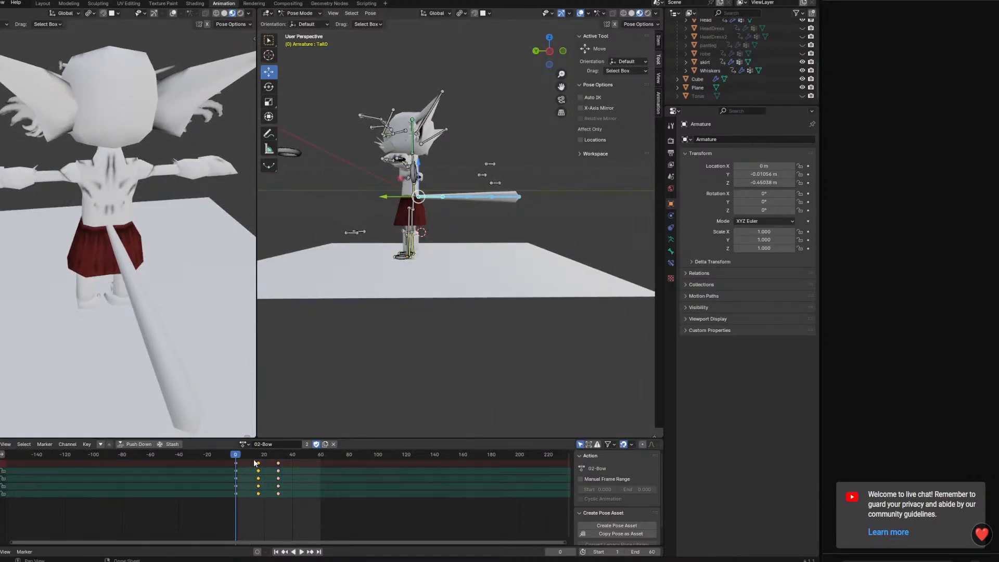
key("space")
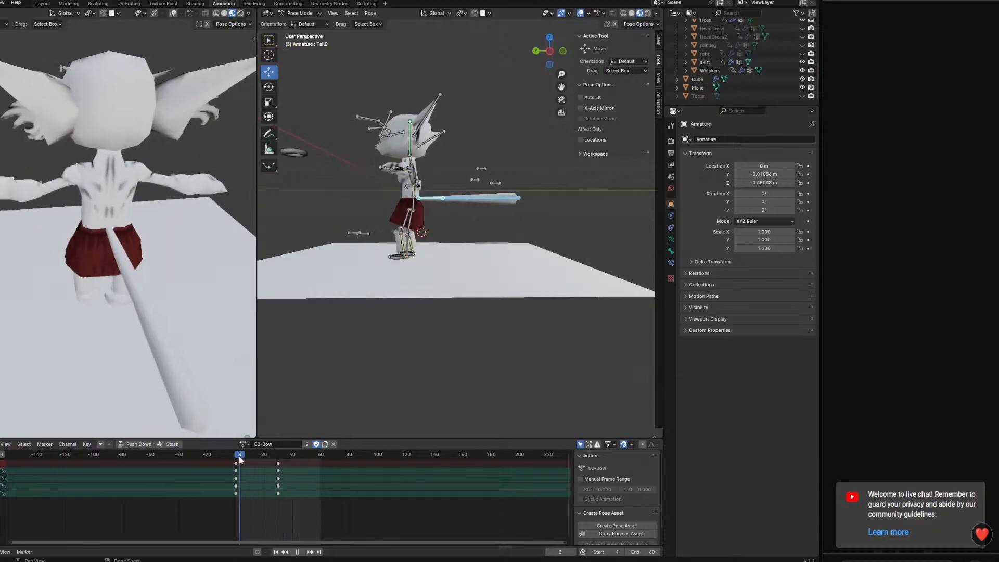
left_click_drag(259, 460, 288, 462)
key("Escape")
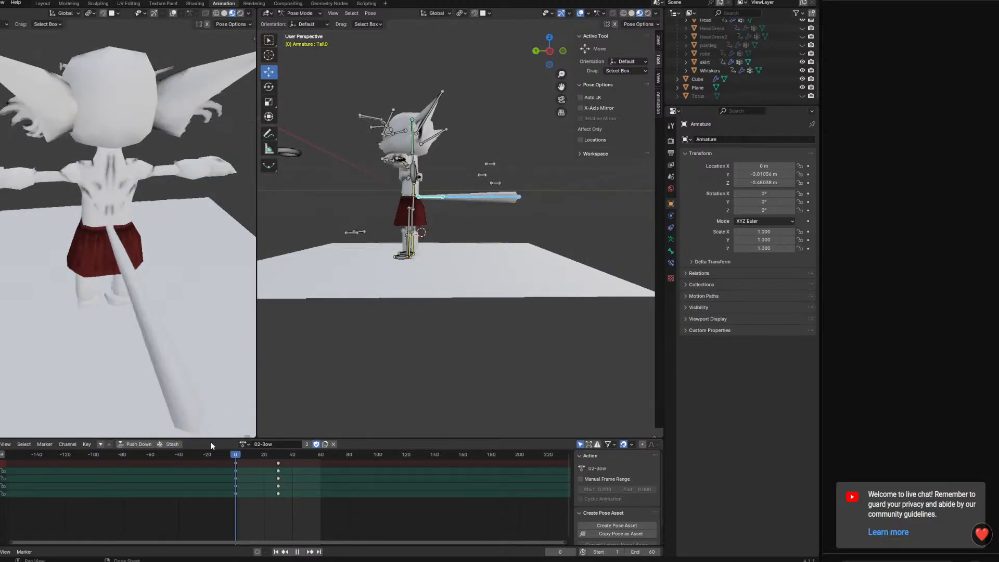
Try to curl the tail upward at frame 0 by rotating its bones together about the global X axis
left_click(498, 197)
left_click(478, 197, "shift")
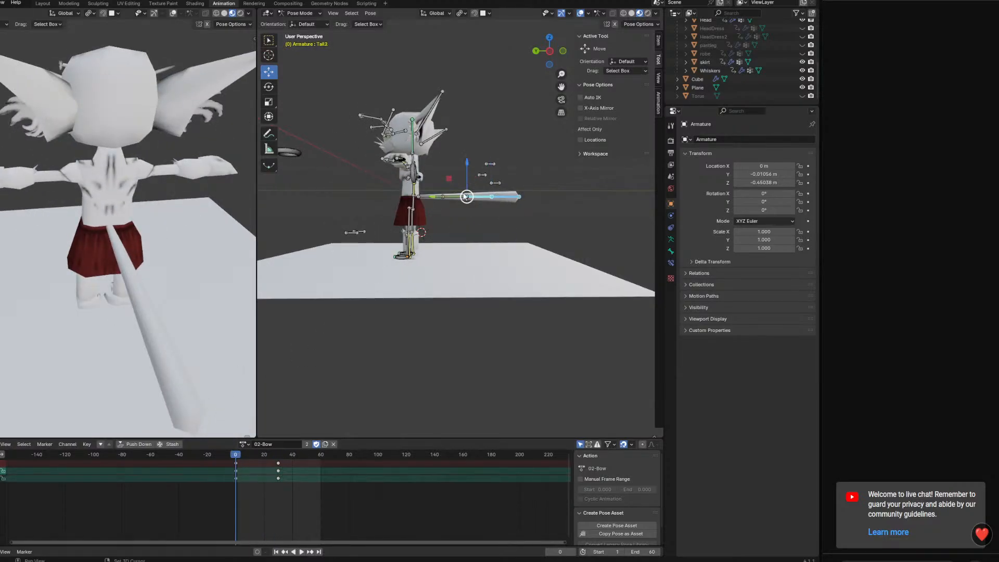
left_click(456, 196, "shift")
left_click(433, 197, "shift")
key("r")
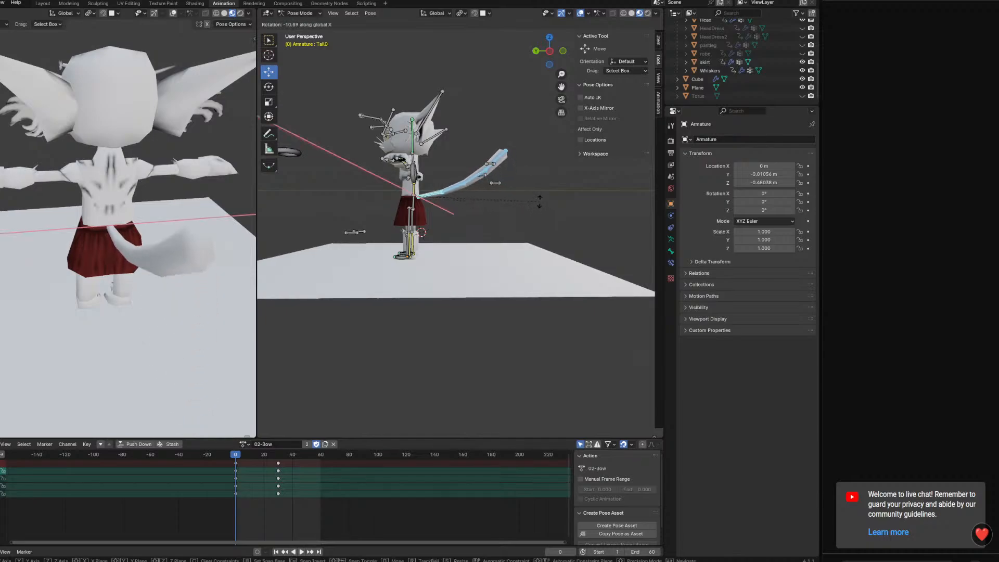
left_click(535, 187)
middle_click_drag(525, 226, 378, 393)
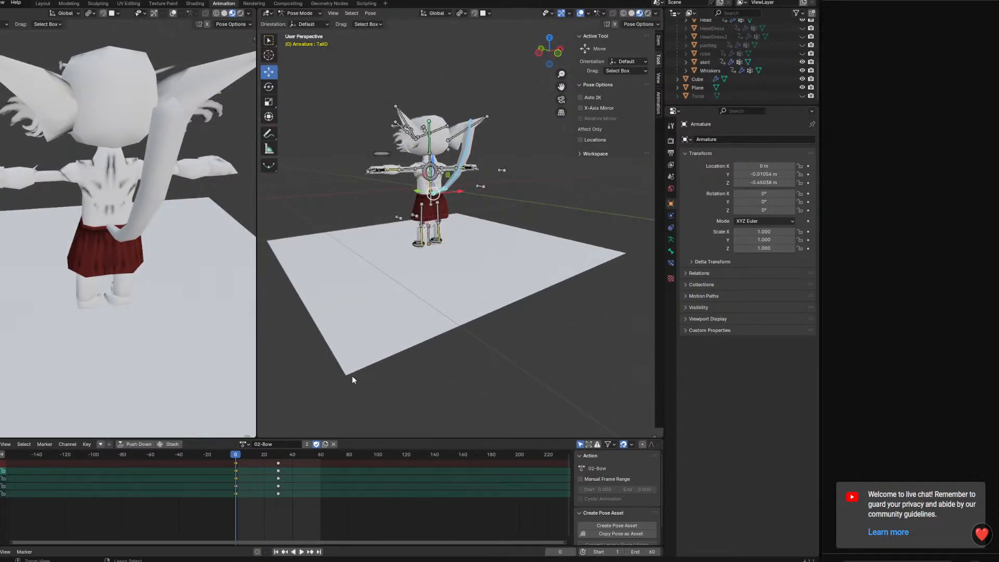
left_click_drag(240, 454, 220, 453)
middle_click_drag(289, 388, 540, 335)
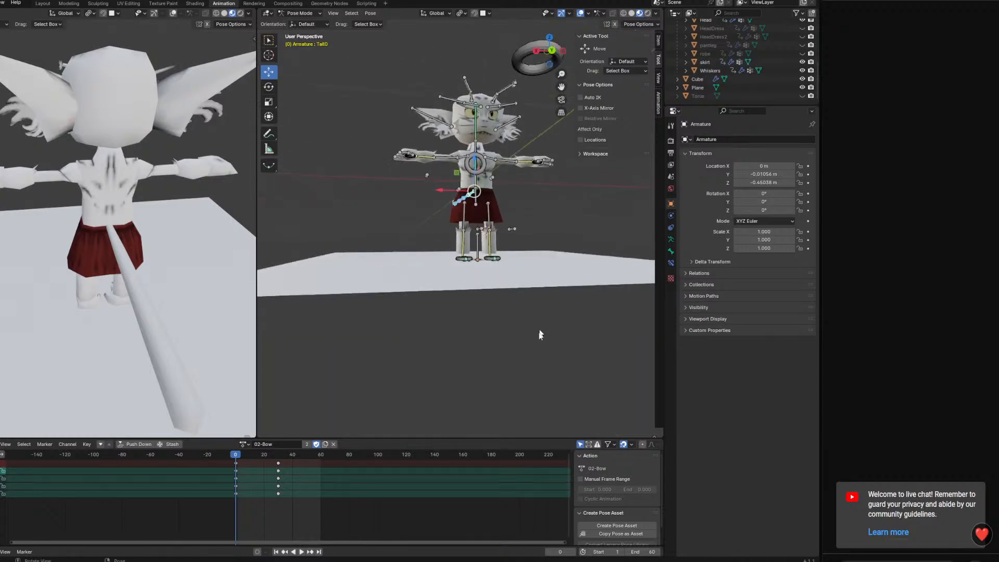
left_click_drag(241, 453, 199, 452)
middle_click_drag(487, 240, 495, 290)
scroll(473, 291, "up", 2)
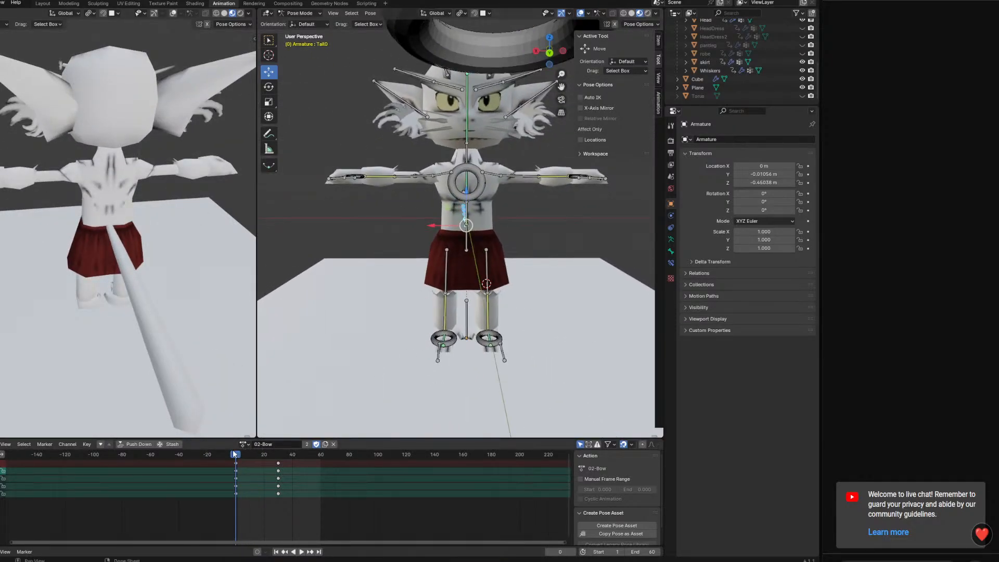
mouse_move(234, 455)
left_mouse_down()
mouse_move(278, 454)
mouse_move(236, 454)
left_mouse_up()
Load the 02-Idle action, select all bones and copy their keys at frame 0
left_click(248, 444)
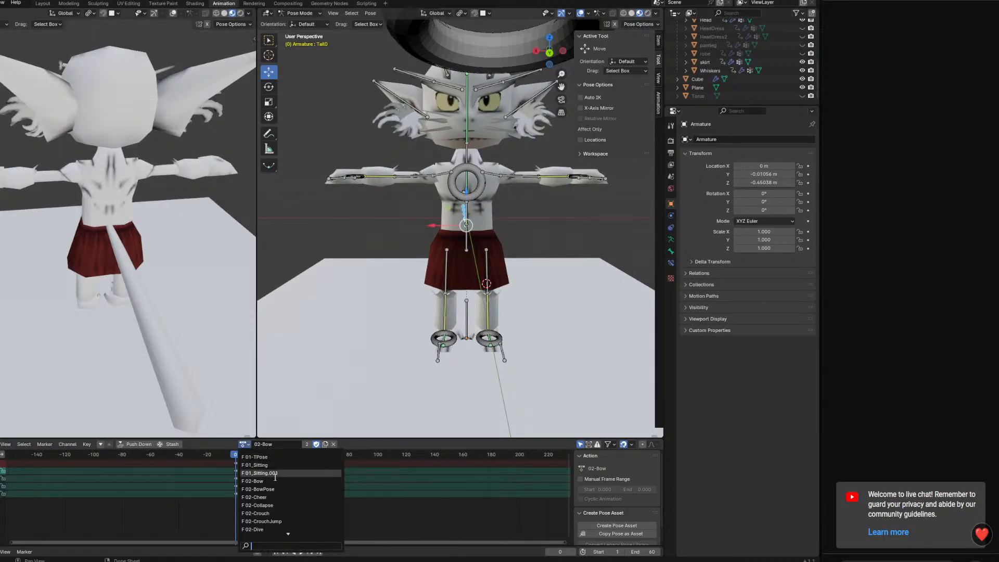
scroll(303, 505, "down", 11)
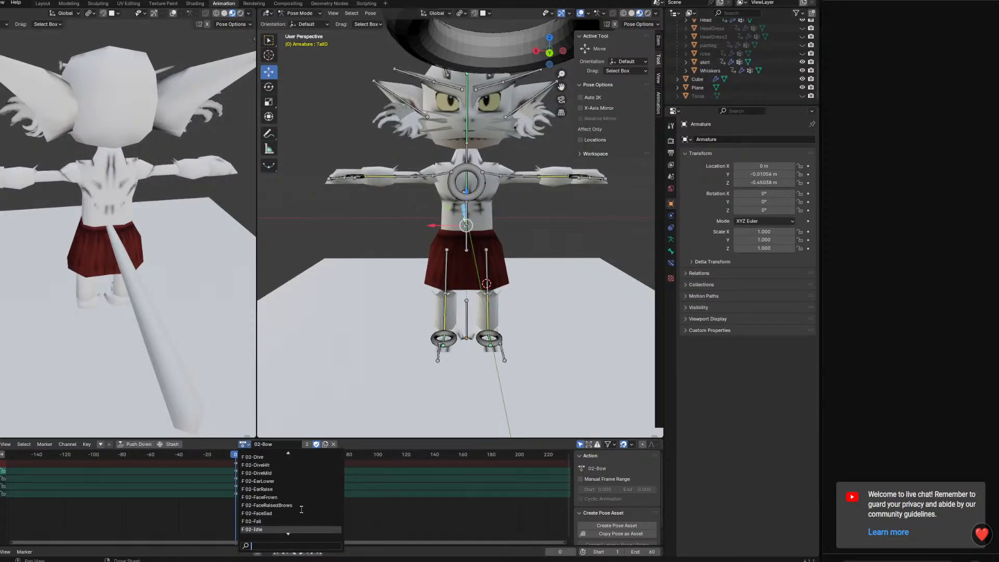
scroll(302, 509, "down", 3)
left_click(301, 510)
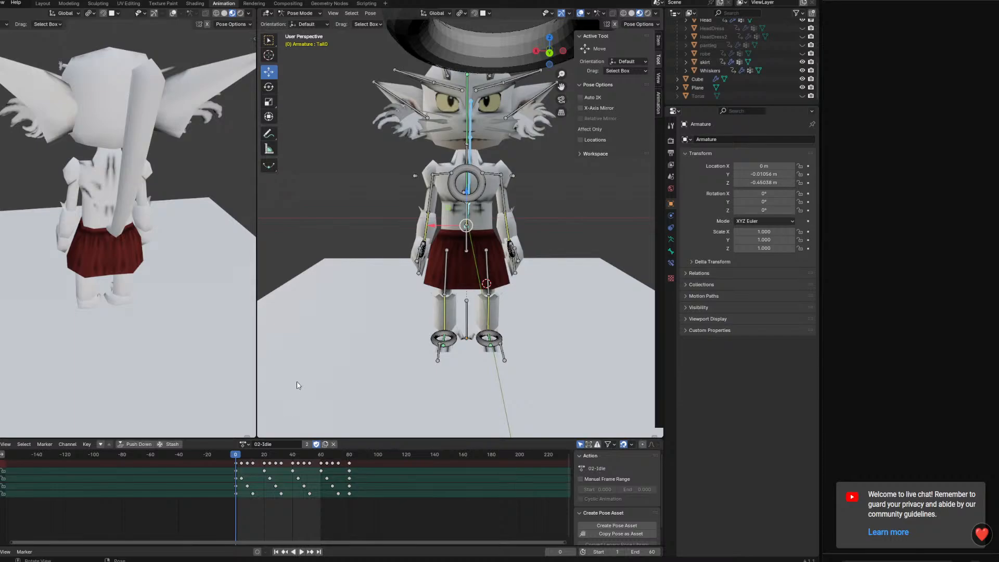
left_click(235, 467)
middle_click_drag(480, 318, 339, 406)
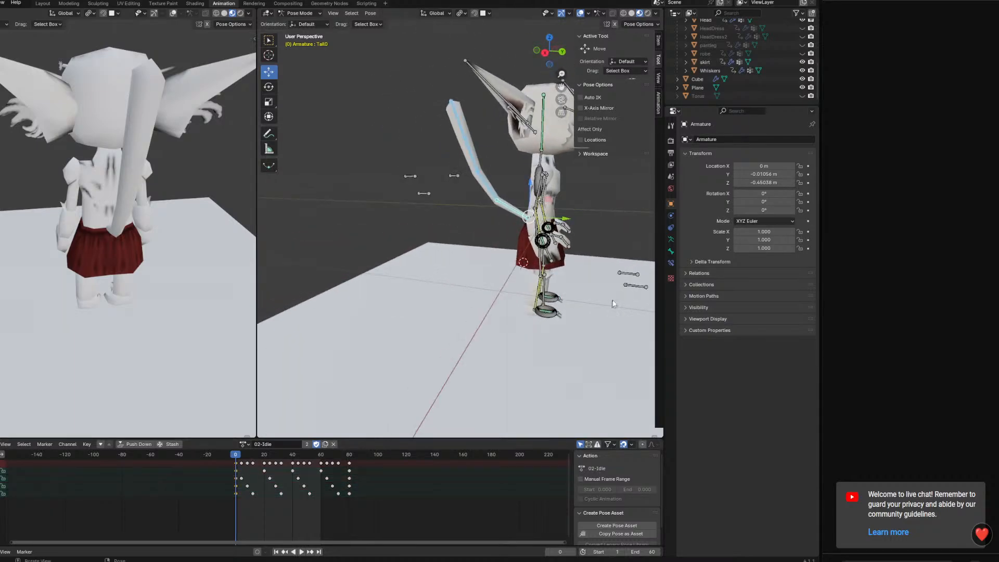
key("a")
left_click(238, 461)
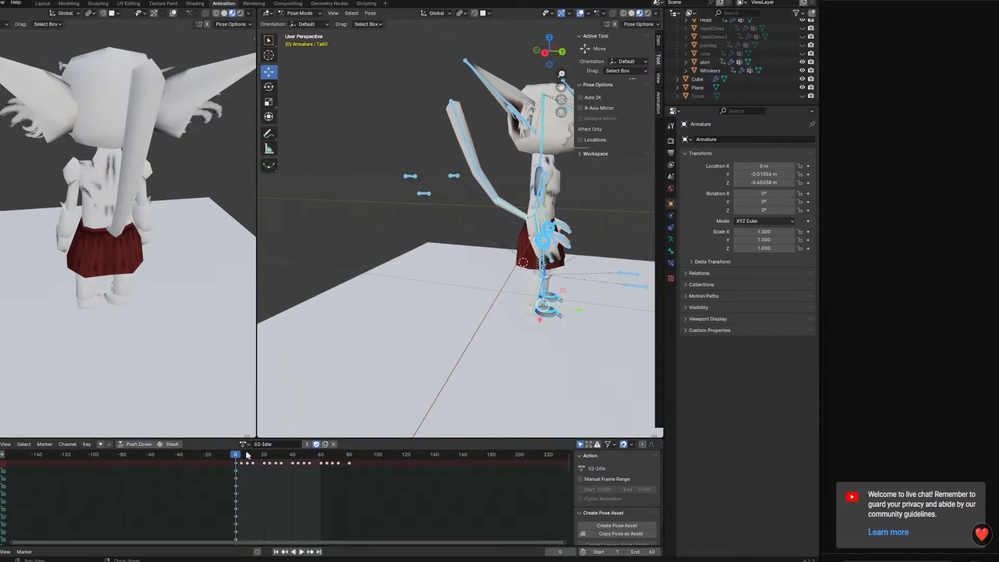
right_click(237, 463)
key("Escape")
Switch back to the 02-Bow action and paste the copied idle pose keys at frame 0
left_click(244, 444)
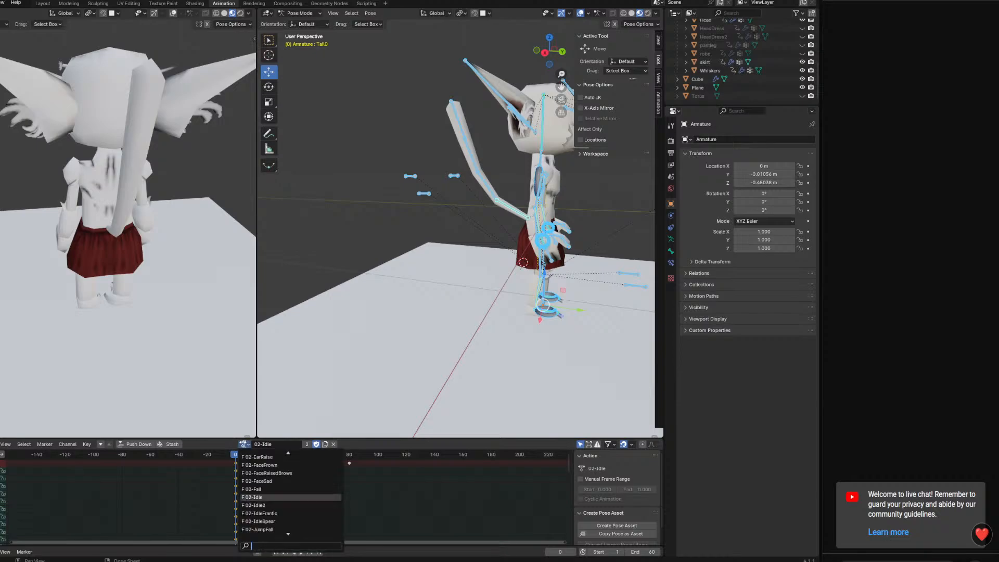
scroll(265, 484, "down", 15)
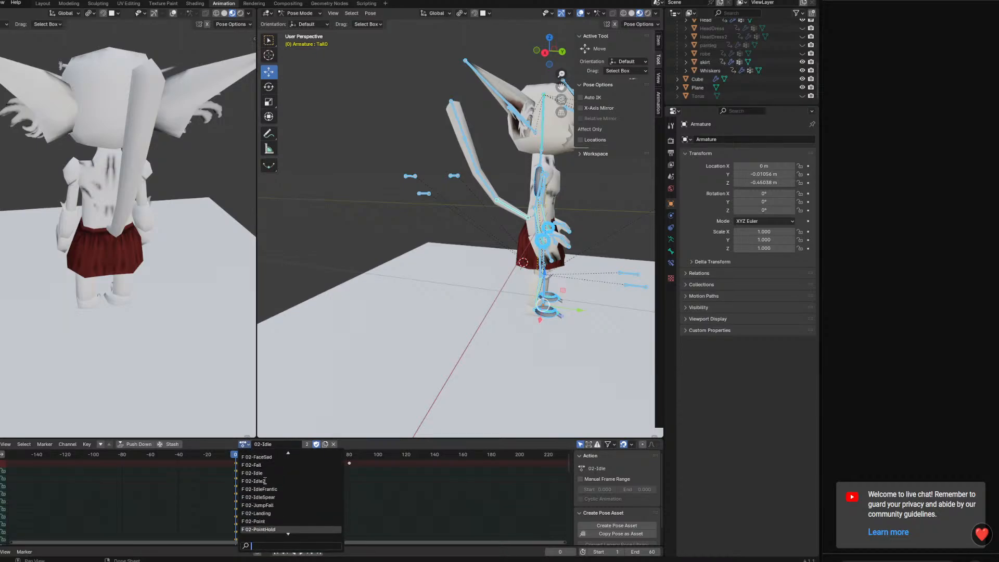
scroll(265, 484, "down", 10)
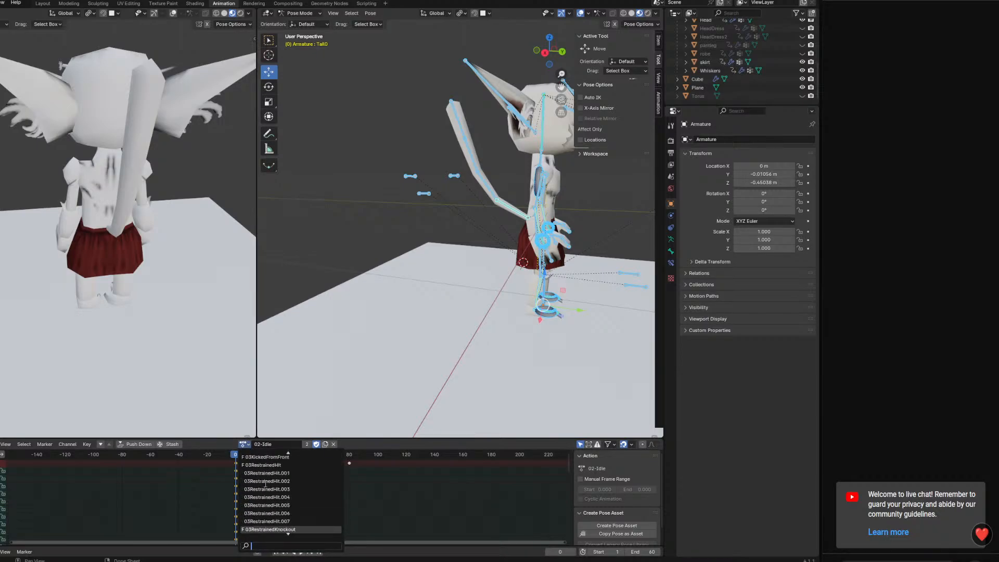
scroll(266, 483, "up", 20)
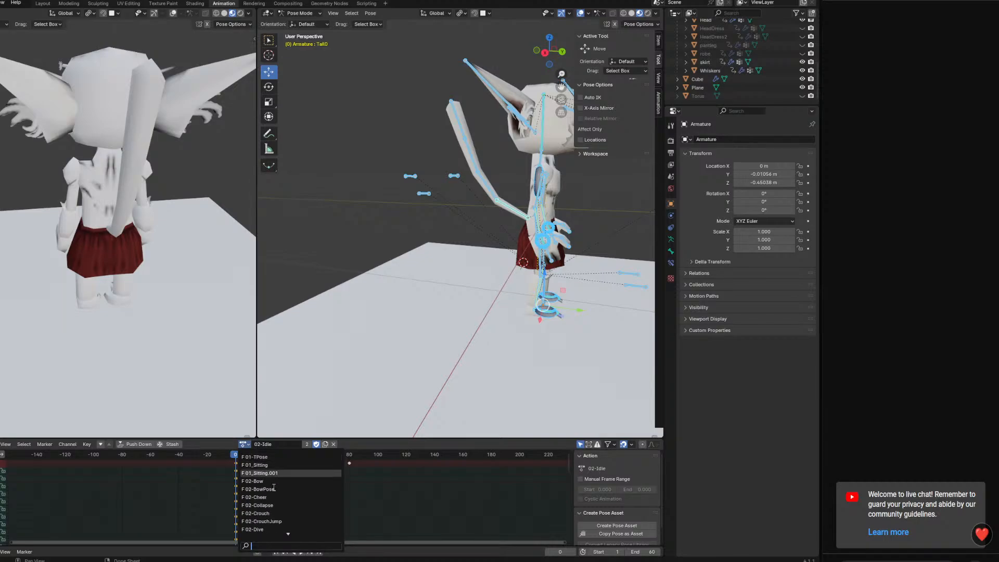
left_click(271, 482)
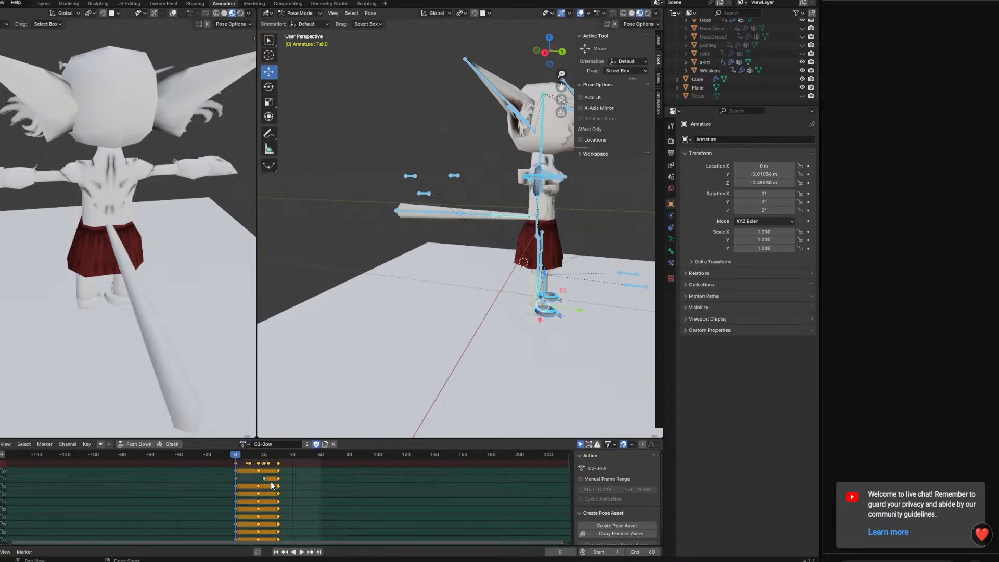
right_click(237, 457)
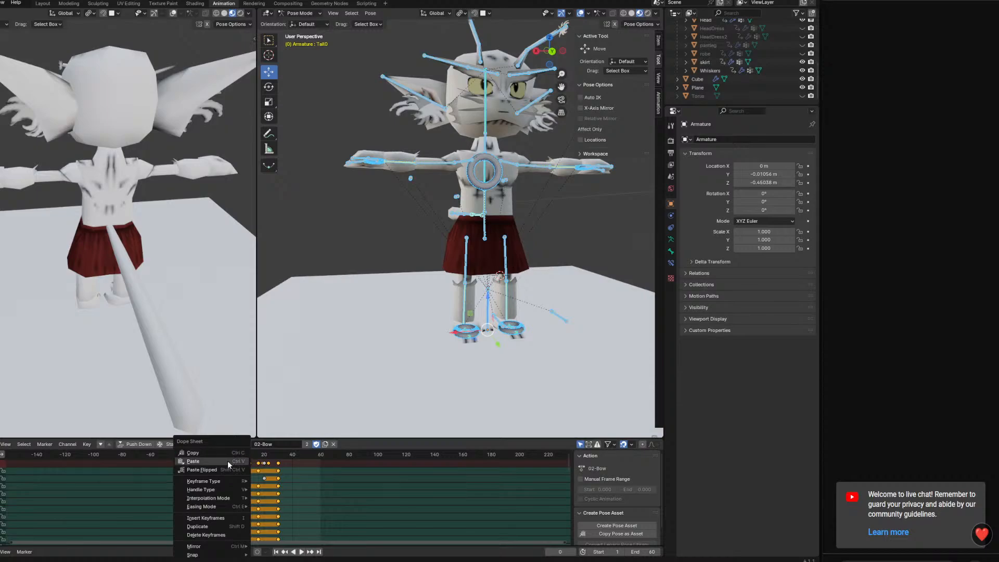
left_click(218, 461)
Play 02-Bow from frame 0 and check the move from idle into the kneel from several angles
key("space")
left_click_drag(257, 459, 235, 441)
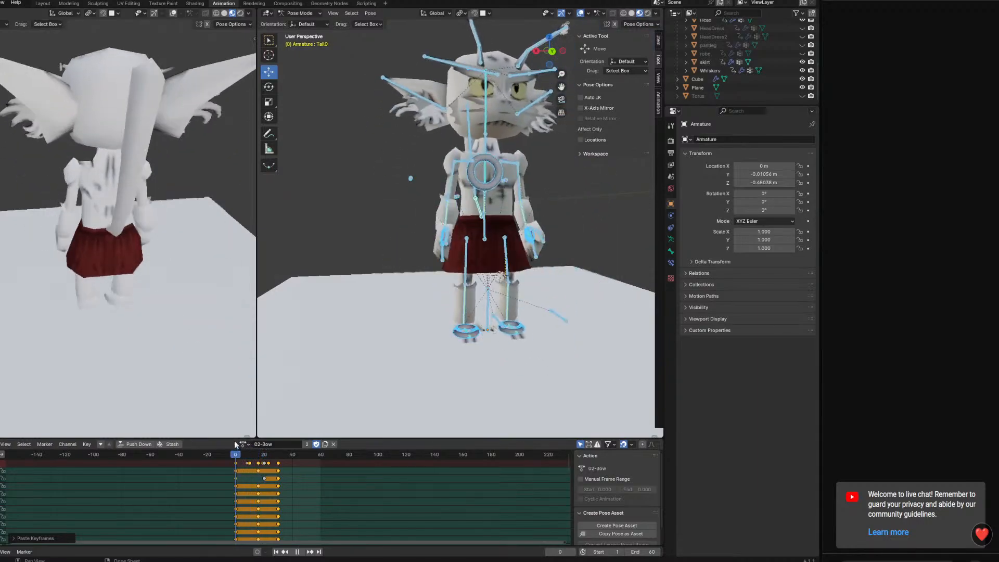
key("space")
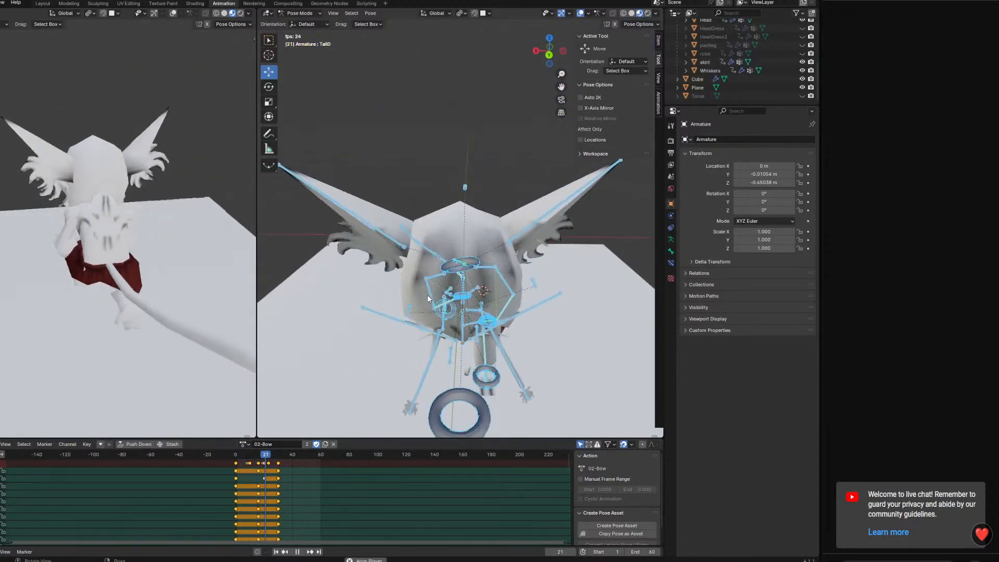
middle_click_drag(428, 296, 488, 287)
key("space")
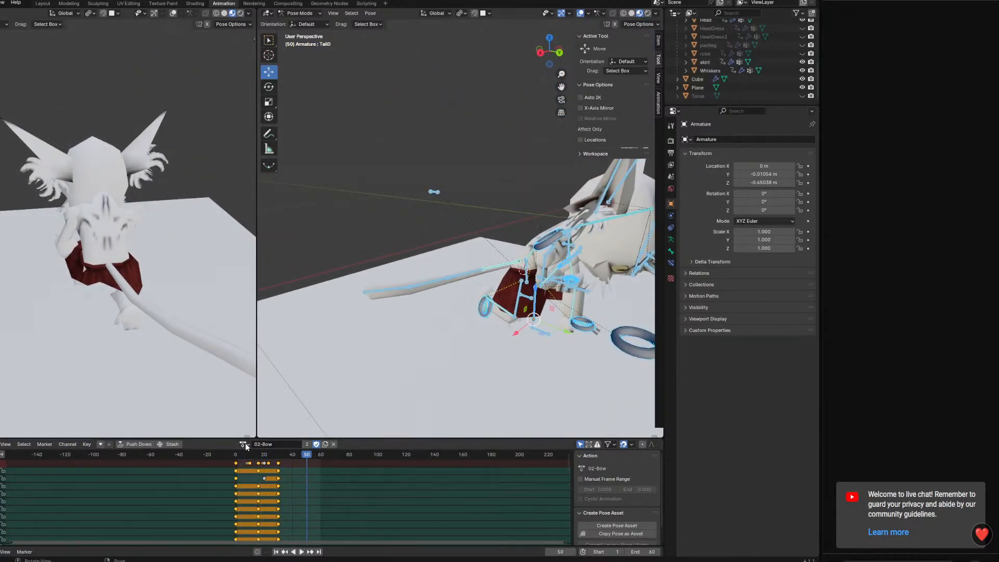
Switch to the 02-BowPose action and play its loop
left_click(245, 444)
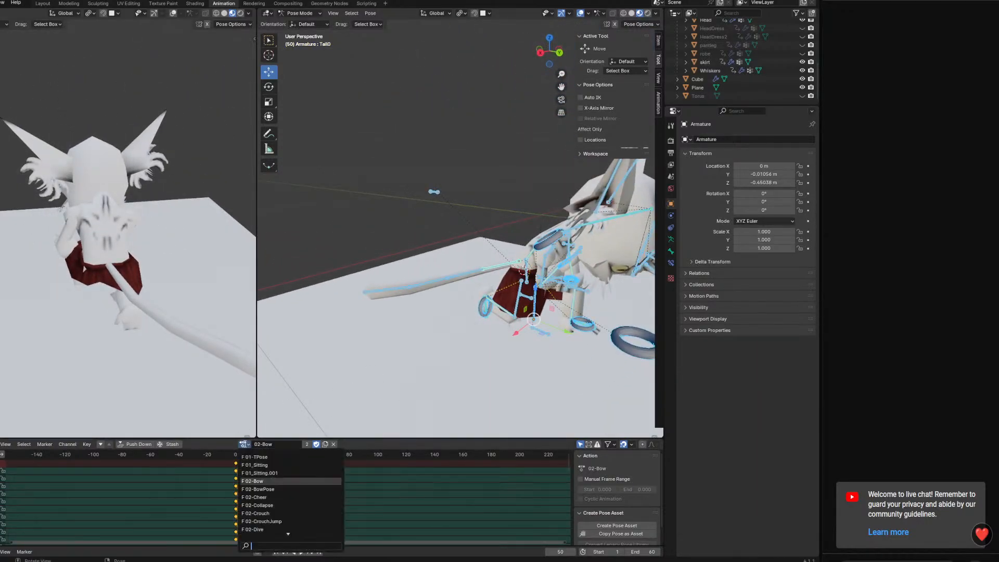
left_click(258, 489)
key("space")
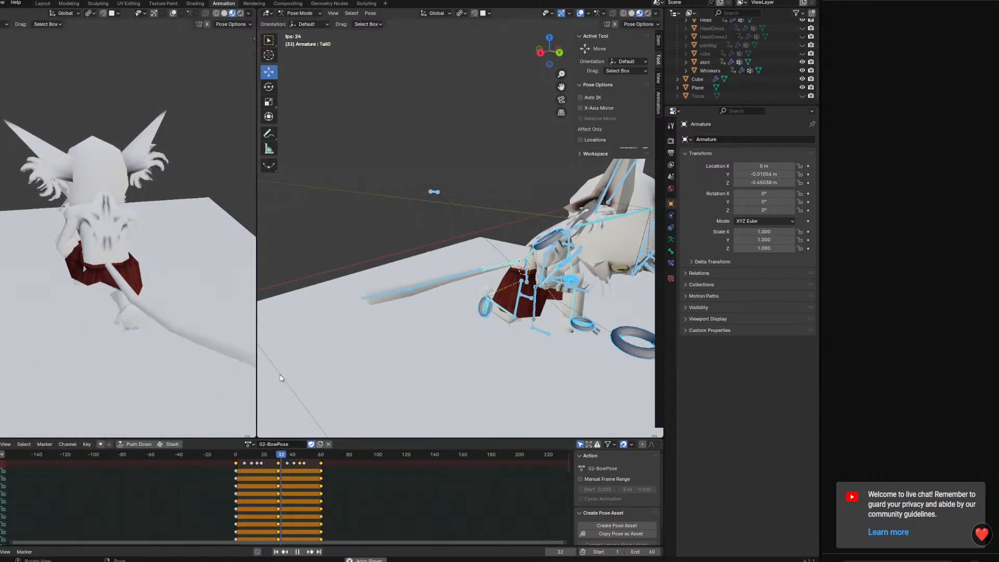
Check the 02-BowPose loop once more, stop playback and switch the armature to the 01-TPose action
key("space")
key("space")
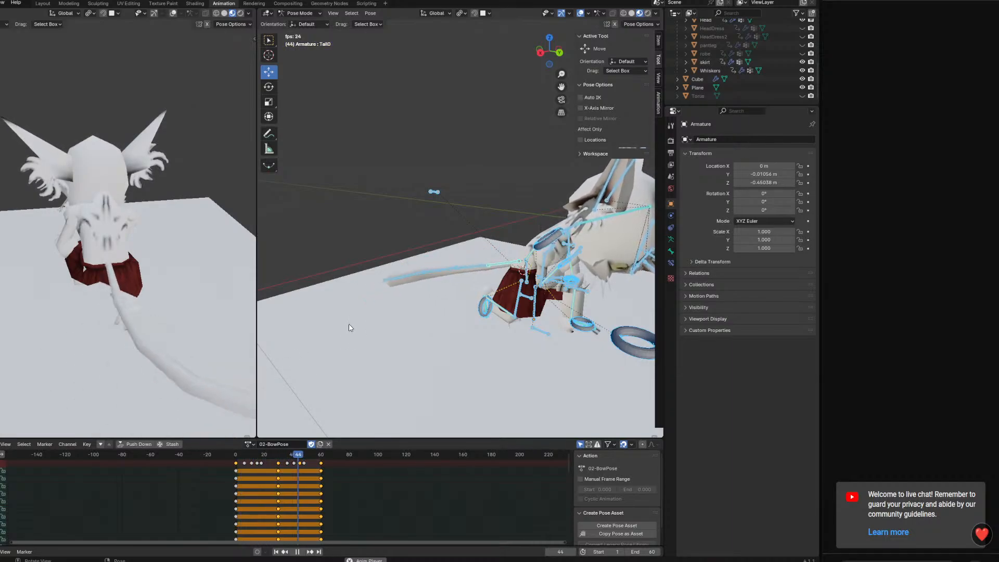
key("space")
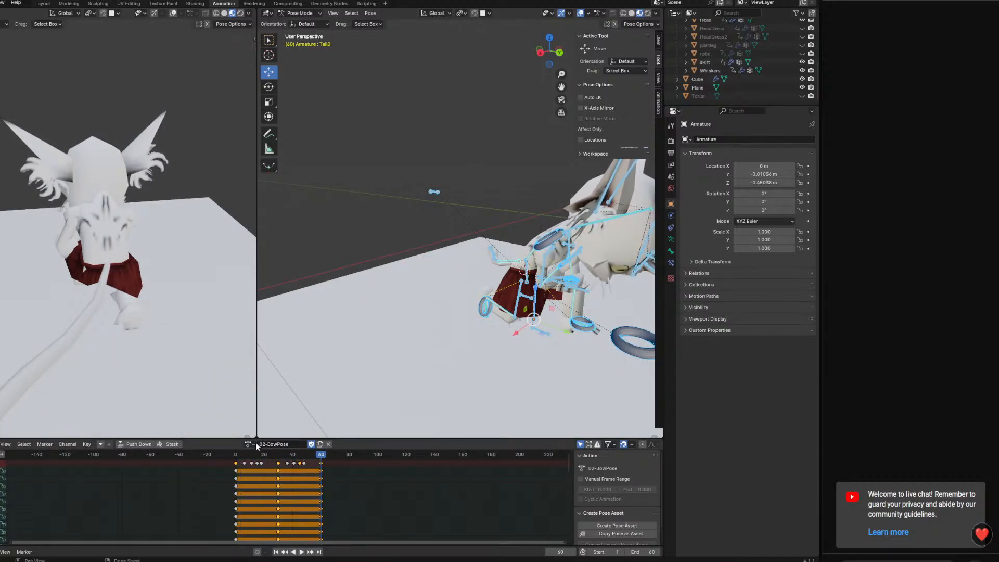
left_click(257, 446)
left_click(270, 461)
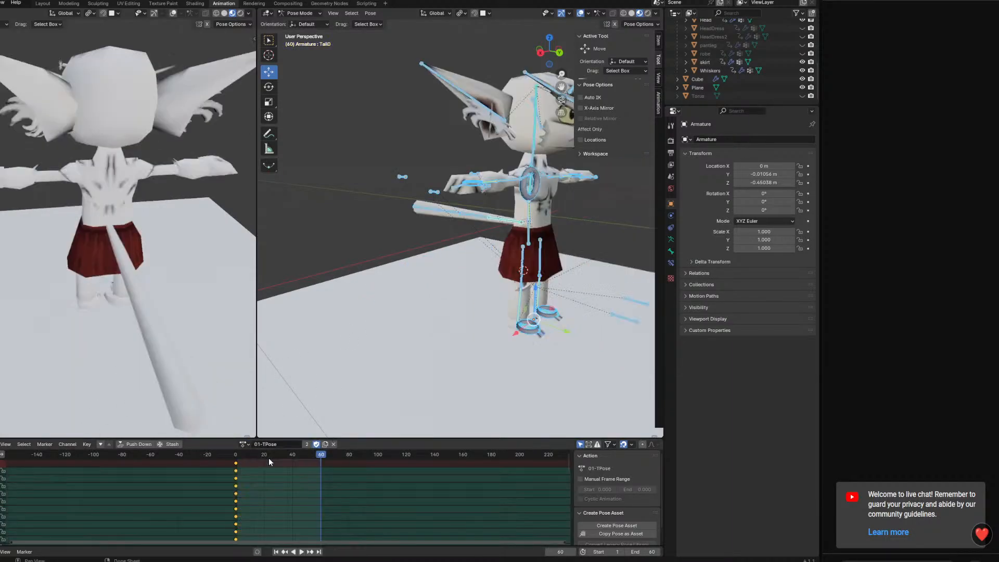
Return to Object Mode and select all visible objects, leaving the ground plane out of the selection
left_click(304, 13)
left_click(300, 25)
scroll(586, 301, "down", 3)
key("a")
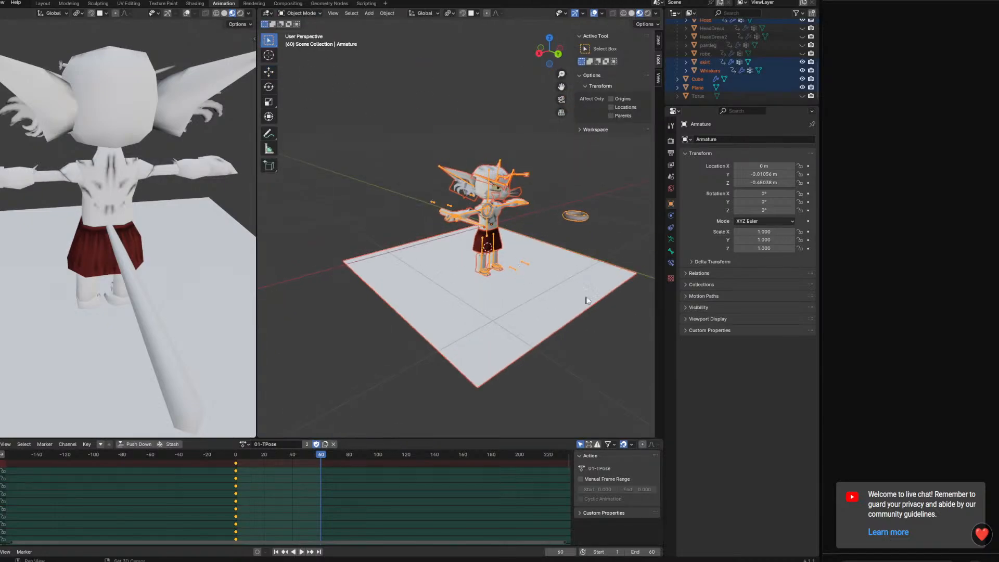
left_click(588, 301, "shift")
left_click(568, 304, "shift")
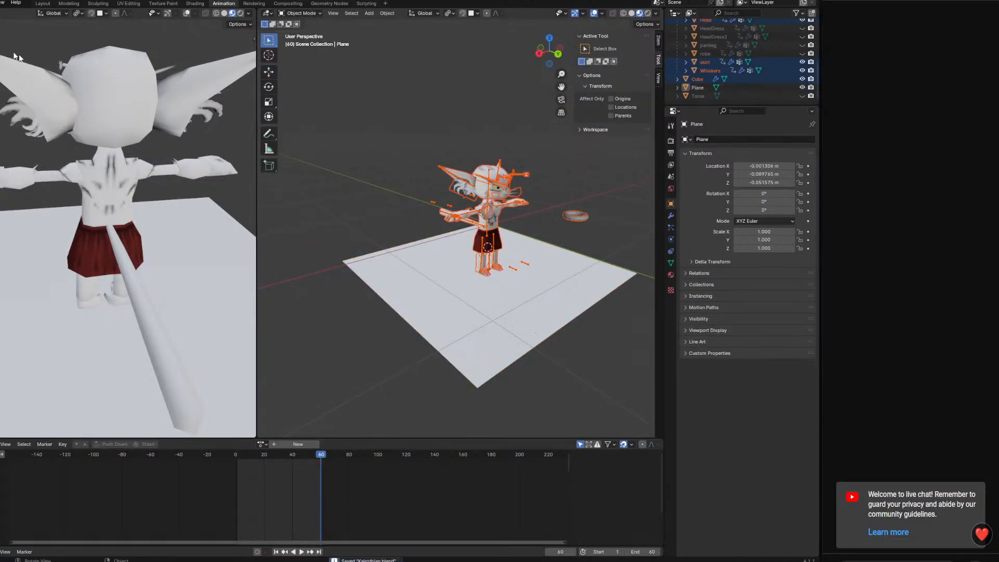
Export the character as a glTF Binary file named Kairothian.glb in the Blender project folder
left_click(0, 3)
mouse_move(11, 131)
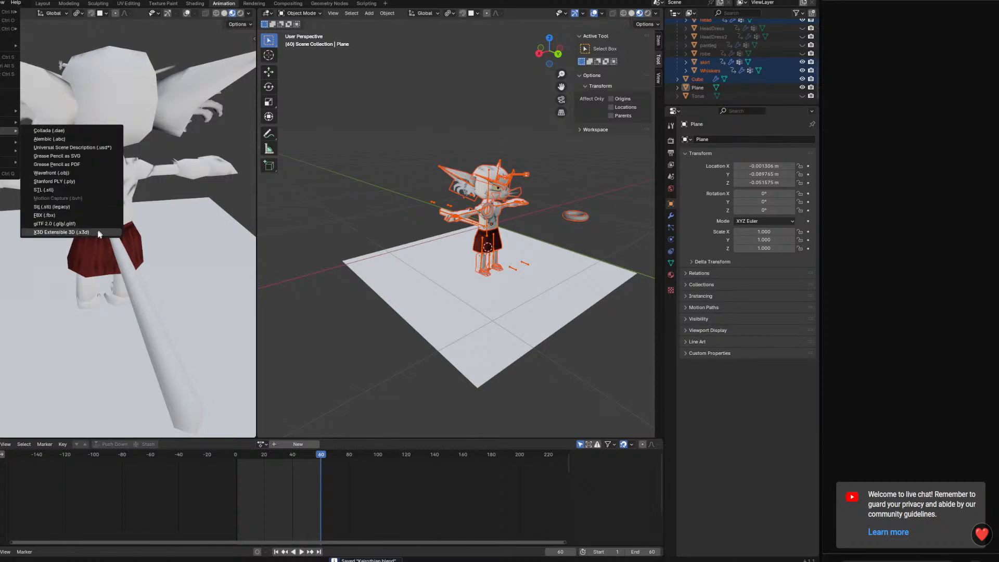
left_click(68, 233)
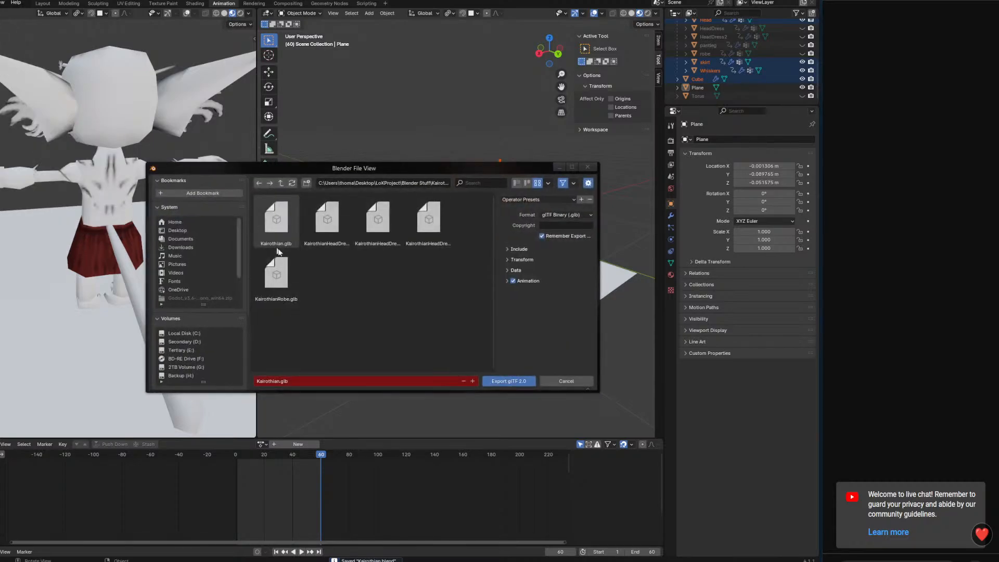
left_click(515, 383)
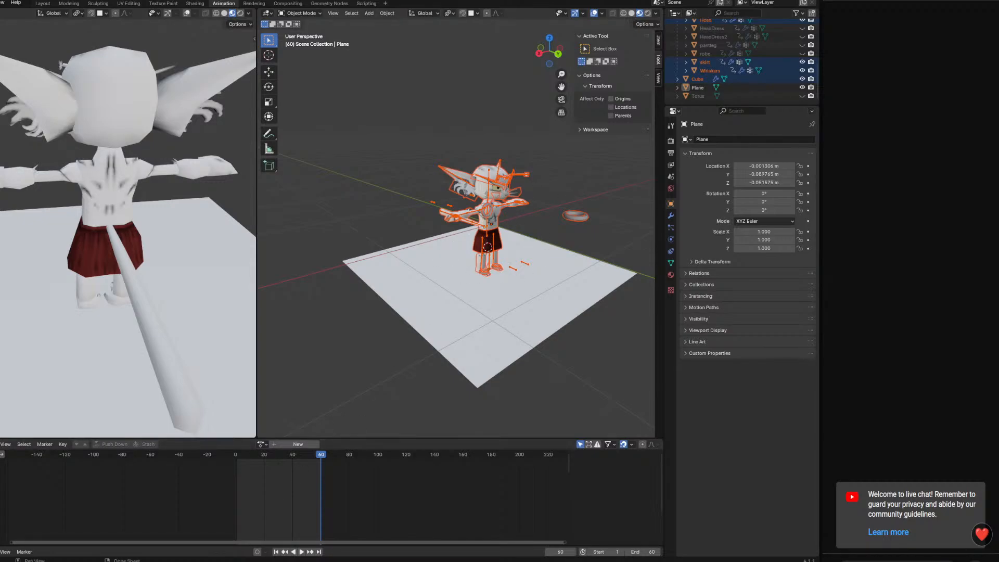
Switch to Godot, make the animation panel taller and return to Blender
left_click(236, 561)
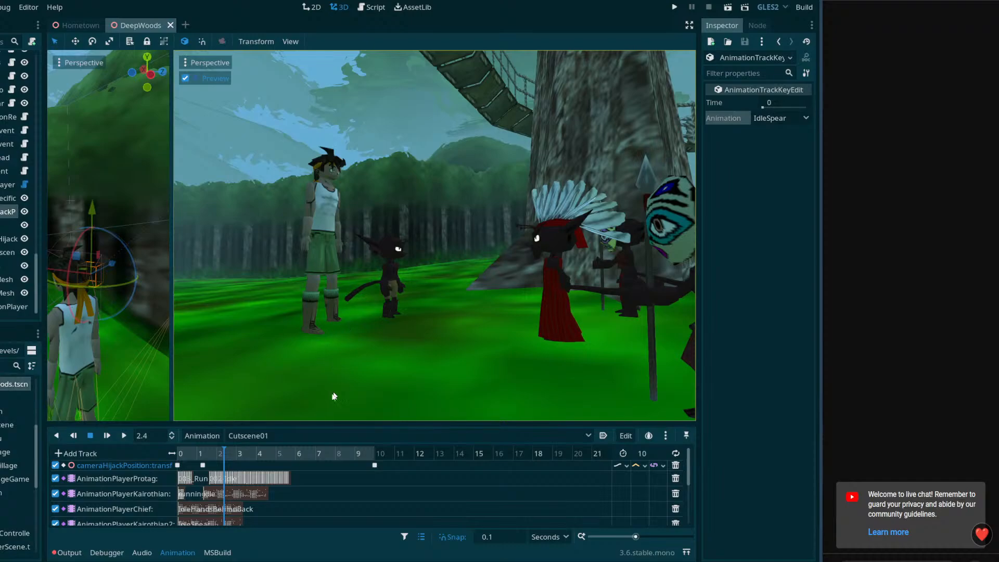
left_click_drag(324, 424, 324, 401)
left_click(219, 561)
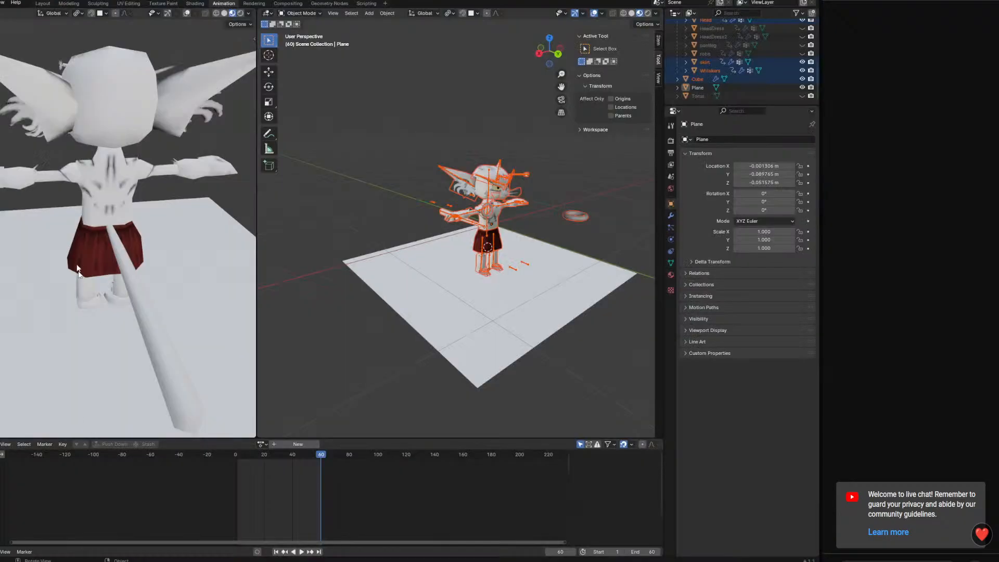
Export the character as glTF Binary again, overwriting Kairothian.glb in the recent KairothanMale folder
left_click(0, 3)
mouse_move(13, 130)
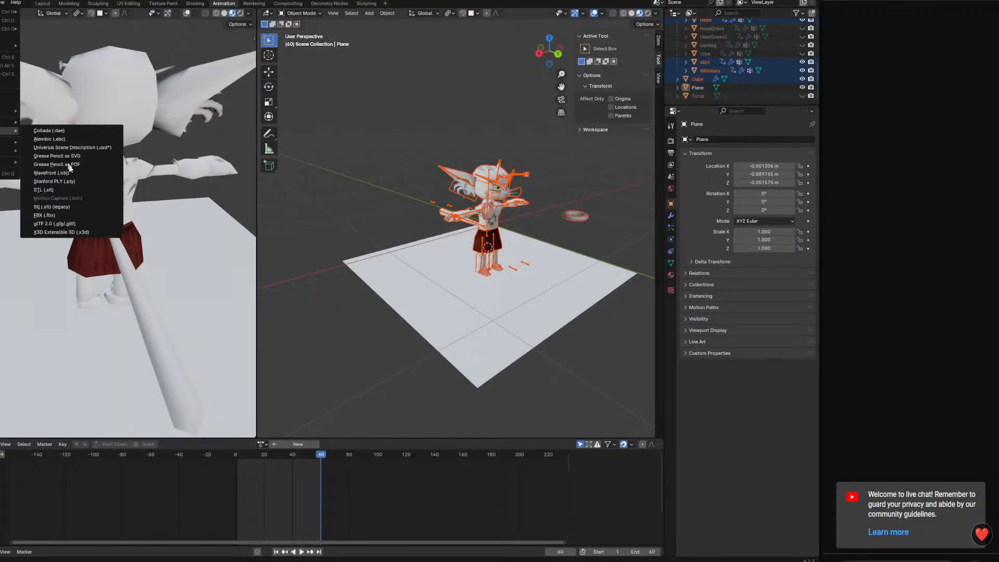
left_click(73, 223)
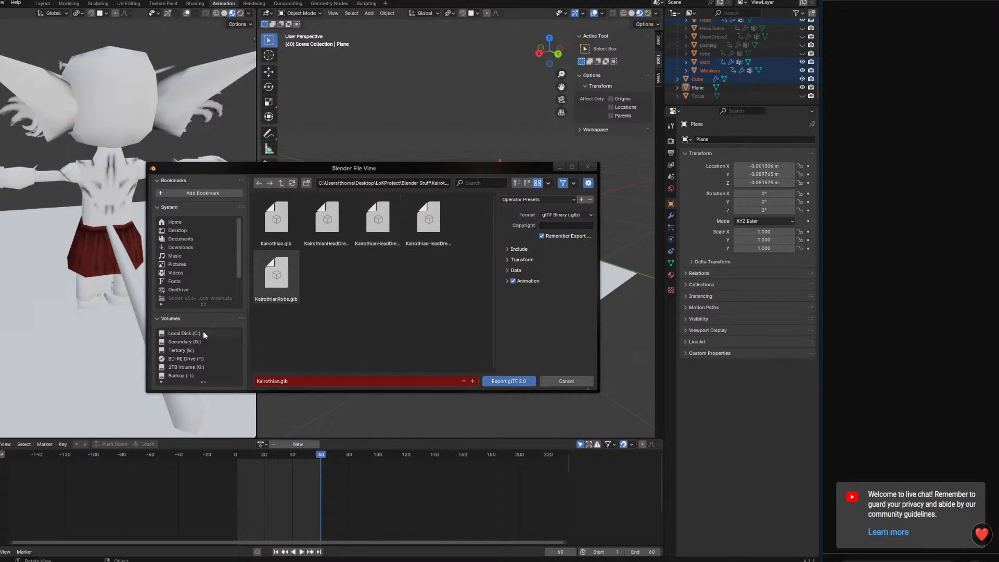
scroll(194, 291, "down", 2)
scroll(188, 351, "down", 3)
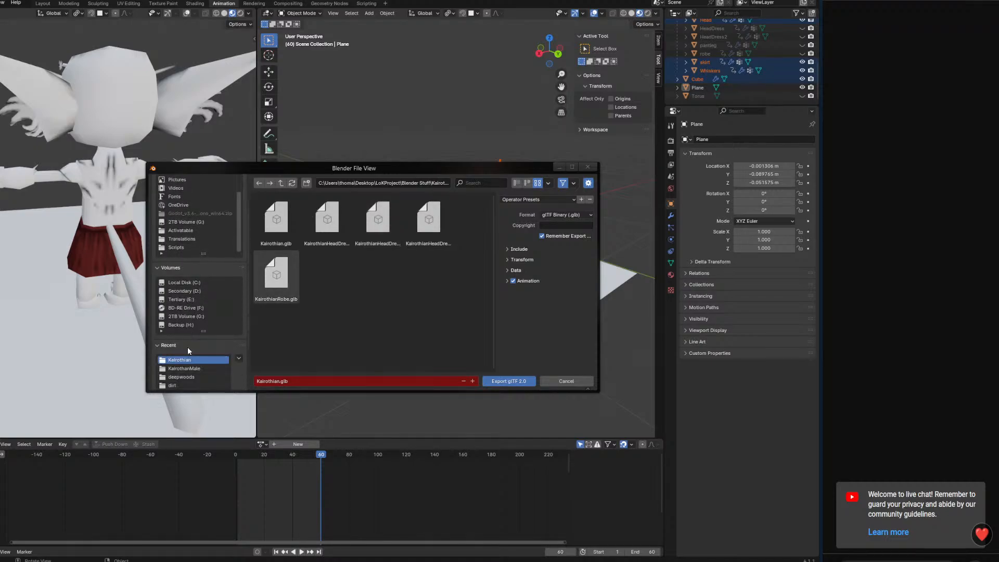
left_click(183, 369)
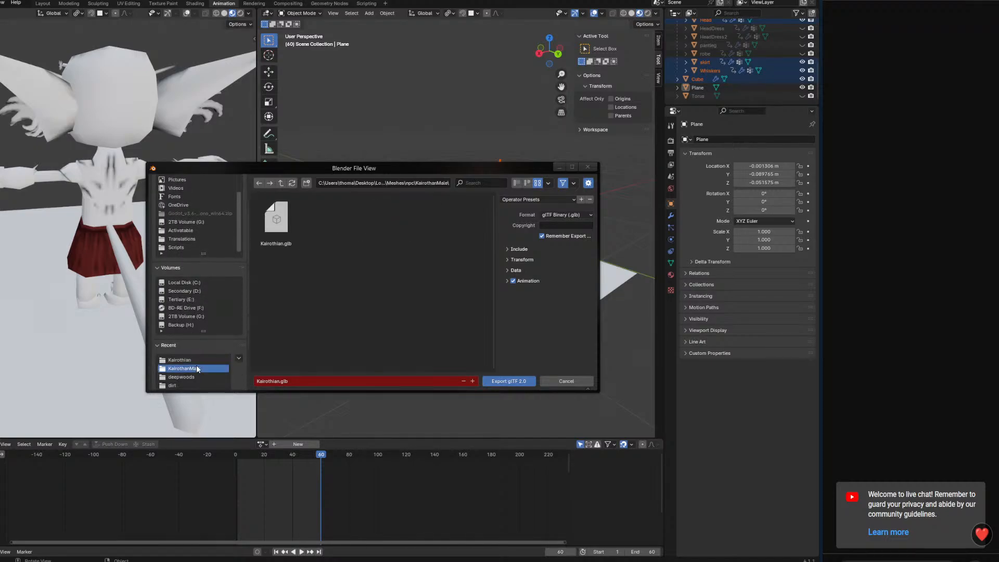
left_click(492, 382)
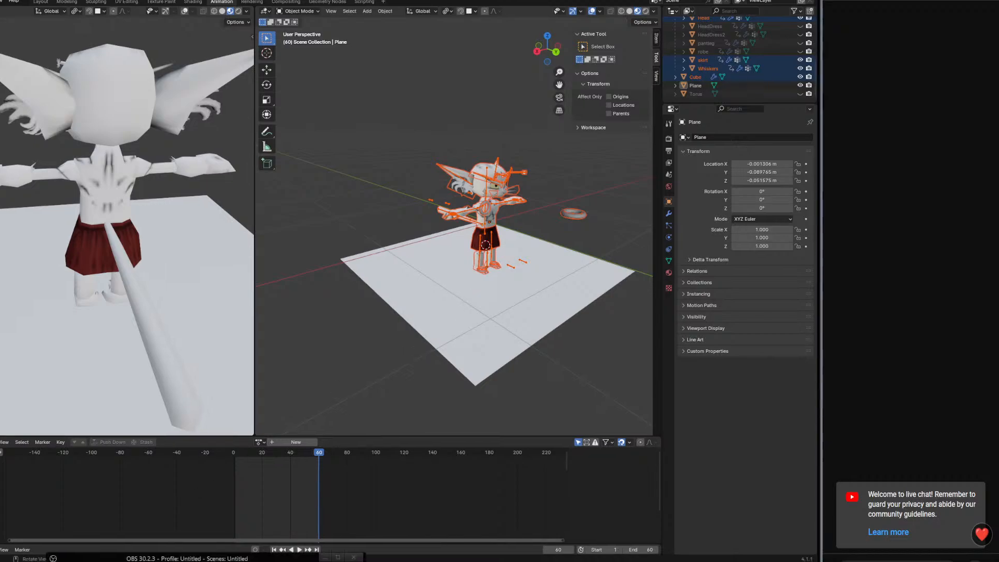
left_click(128, 558)
left_click(128, 558)
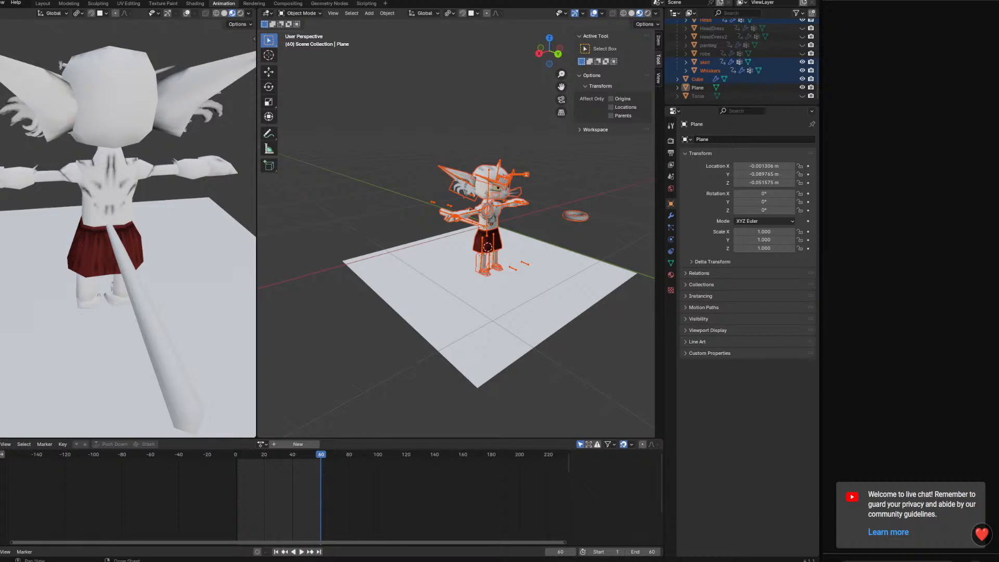
left_click_drag(138, 560, 327, 63)
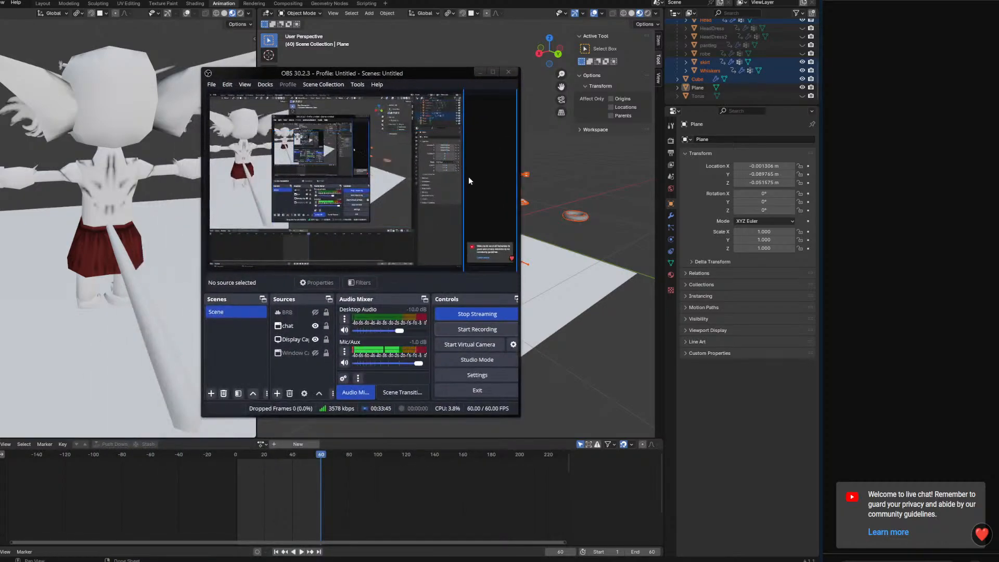
left_click(467, 176)
mouse_move(463, 175)
left_mouse_down()
mouse_move(234, 175)
mouse_move(464, 177)
left_mouse_up()
left_click_drag(436, 71, 377, 561)
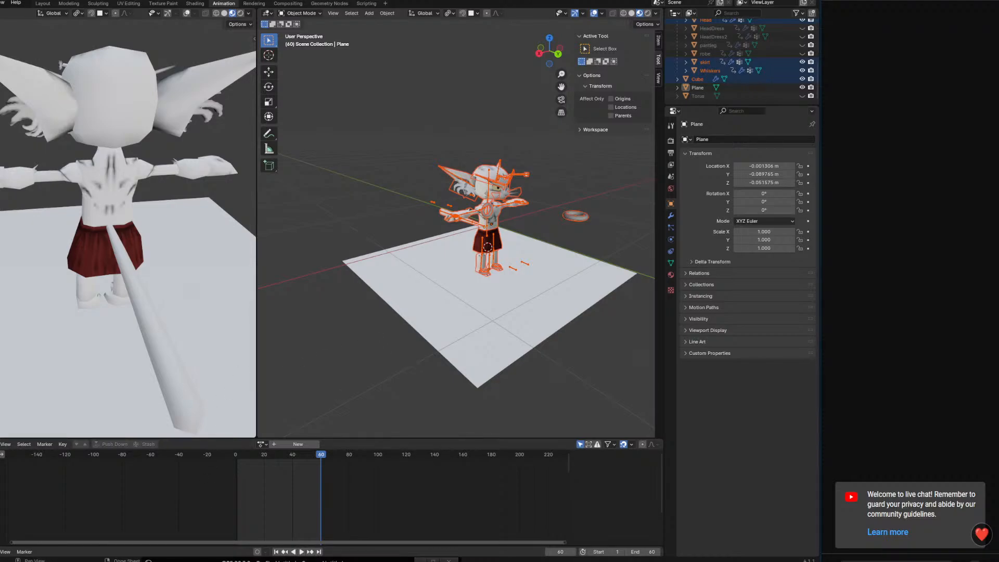
left_click_drag(275, 551, 167, 561)
middle_click_drag(490, 329, 479, 309)
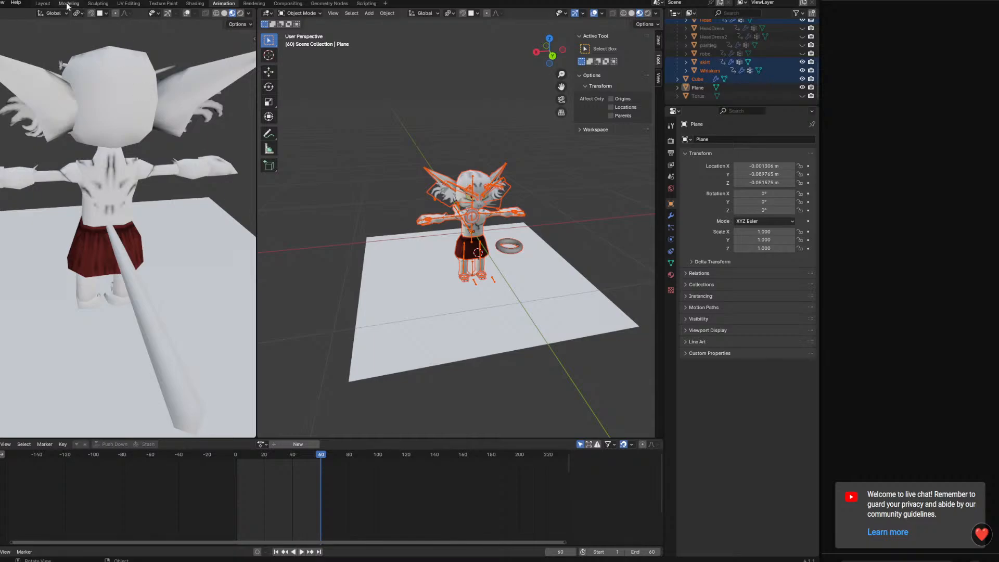
Save the Blender file from the Layout workspace and switch to Godot
left_click(44, 3)
middle_click_drag(373, 201, 359, 225)
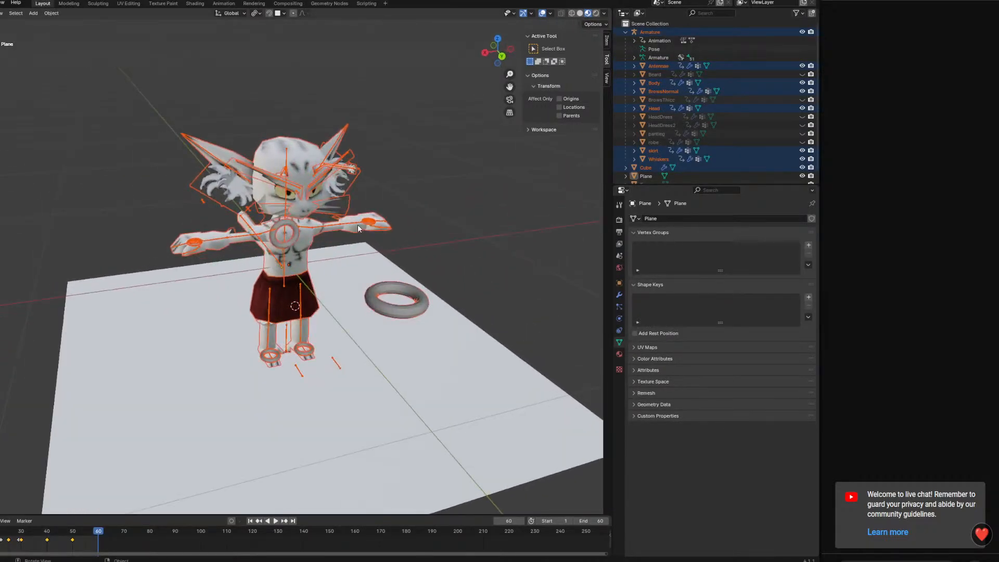
key("ctrl+s")
key("alt+Tab")
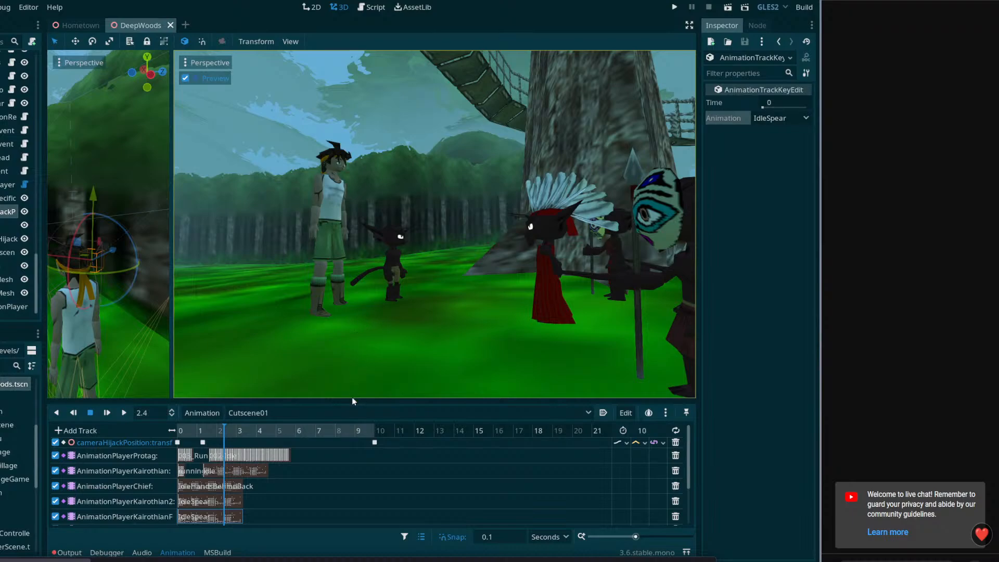
Enlarge the free 3D view and the scene tree, and select the AnimationPlayer of the Kairothian beside the protagonist in DeepWoods
left_click_drag(353, 401, 353, 389)
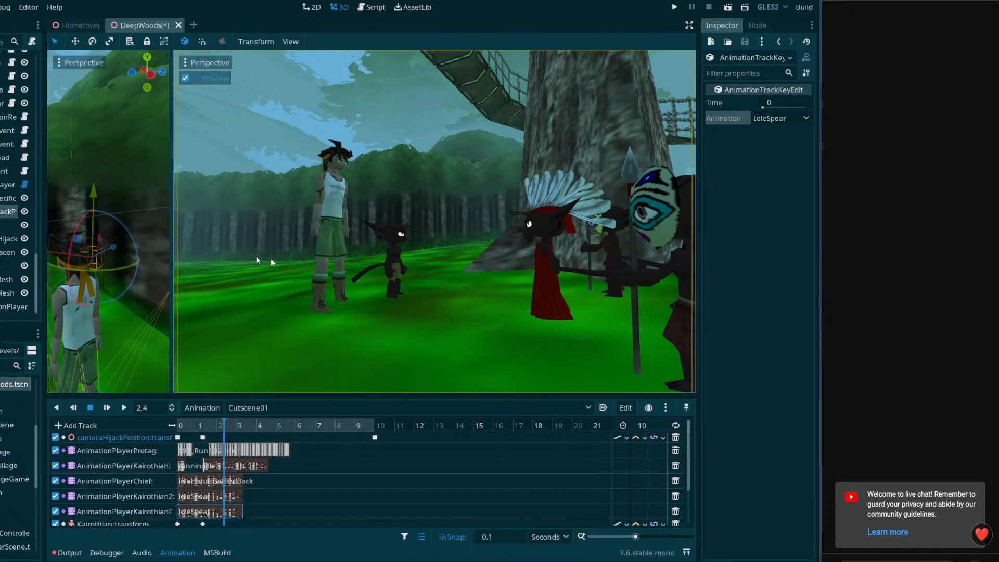
left_click_drag(172, 260, 427, 260)
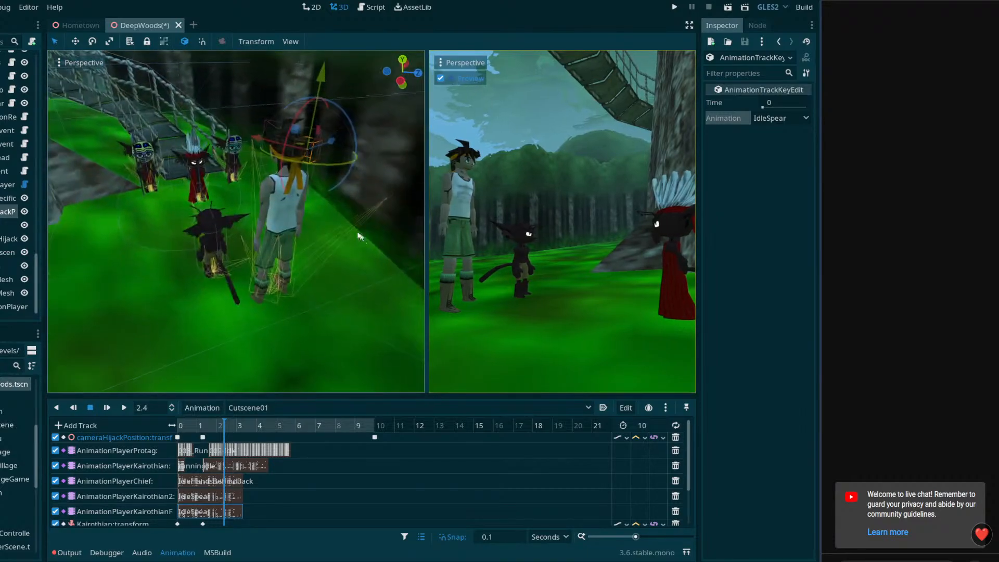
left_click(227, 277)
left_click(222, 255)
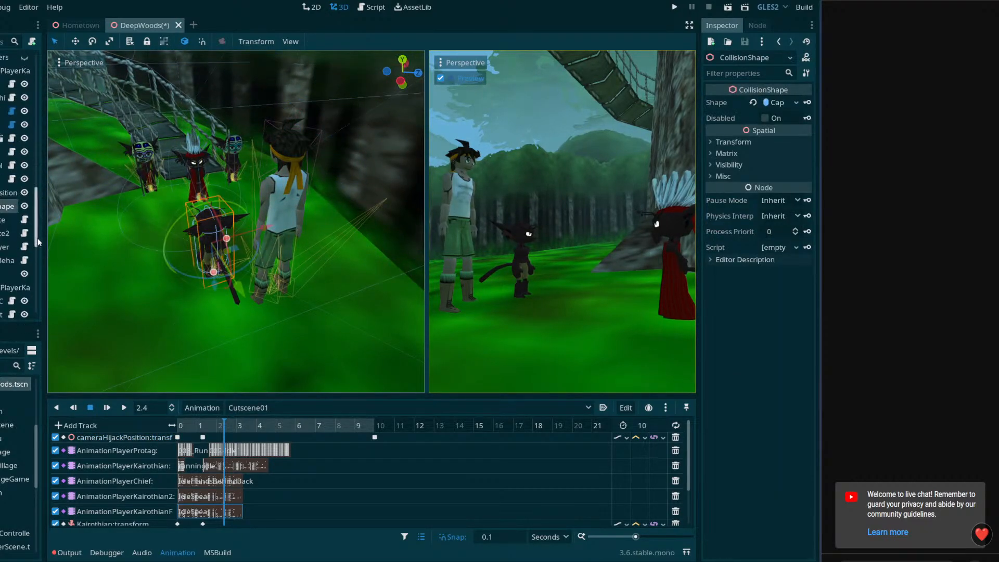
left_click_drag(43, 242, 69, 242)
left_click(29, 287)
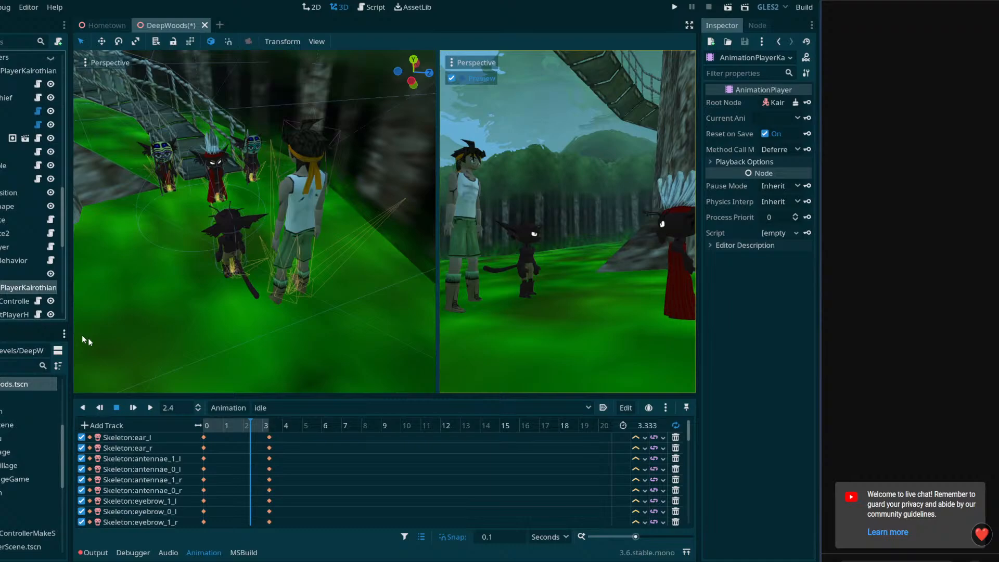
Search the project files for "kair" and select the Kairothian male folder among the matches
left_click(230, 411)
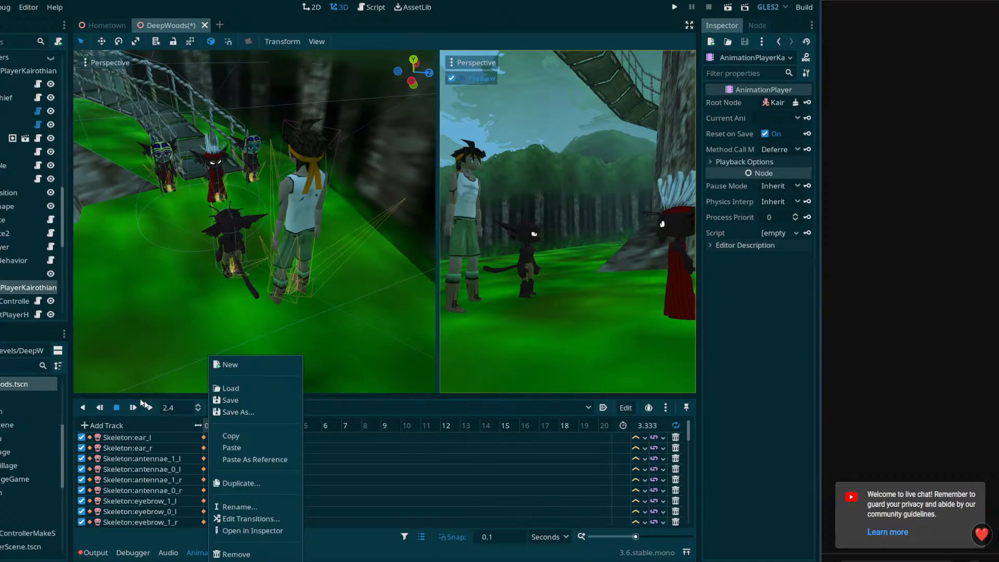
left_click(18, 412)
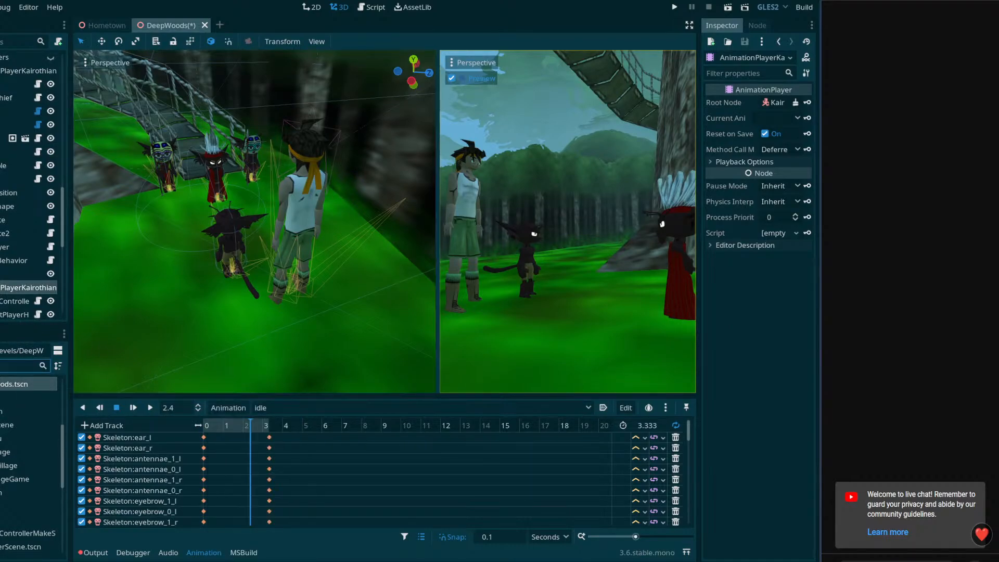
type("kair")
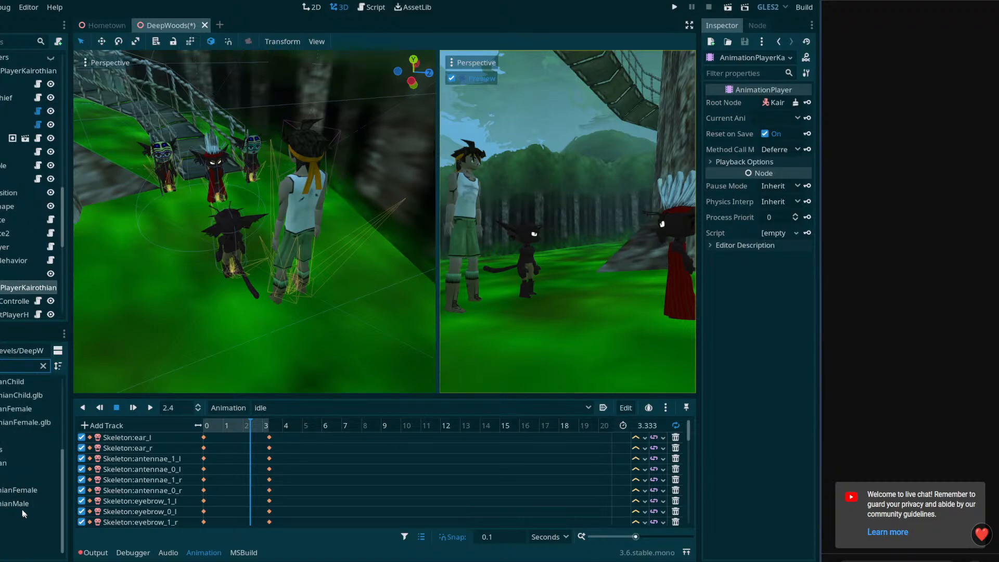
left_click(15, 504)
left_click(44, 367)
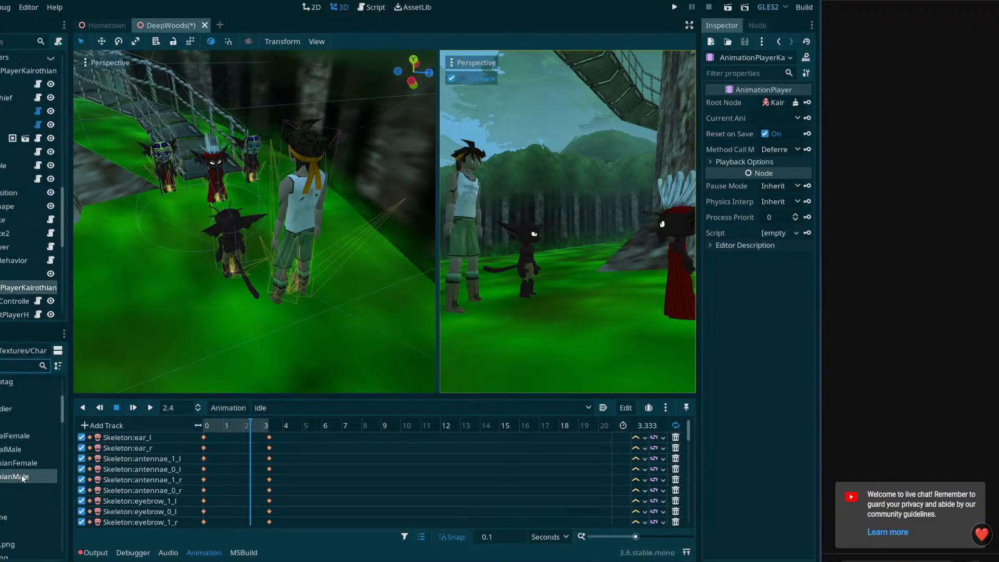
Browse the project's Meshes/npc folder to Kairothian.glb and open it anyway, without creating an inherited scene
scroll(9, 483, "up", 5)
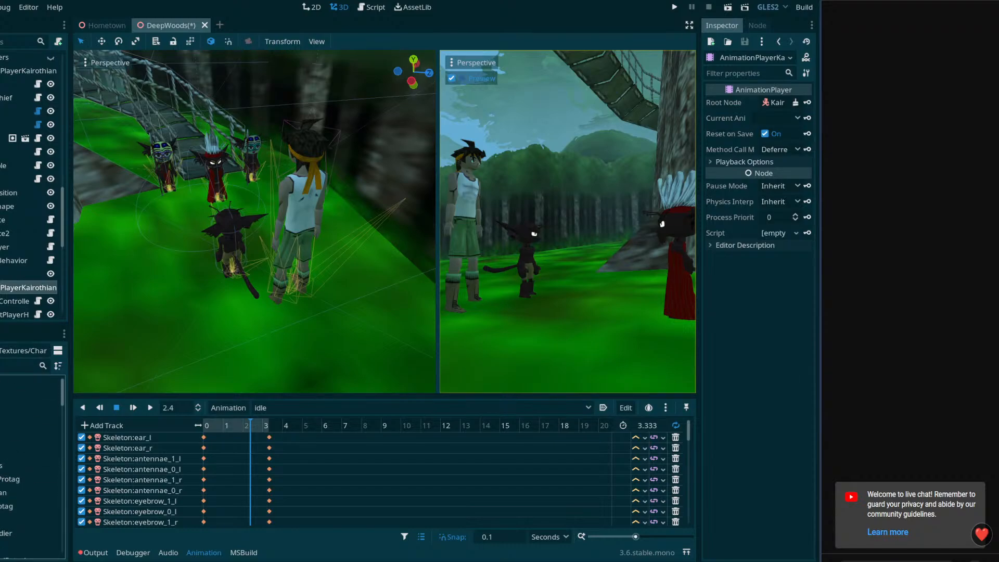
scroll(9, 468, "down", 4)
left_click(6, 430)
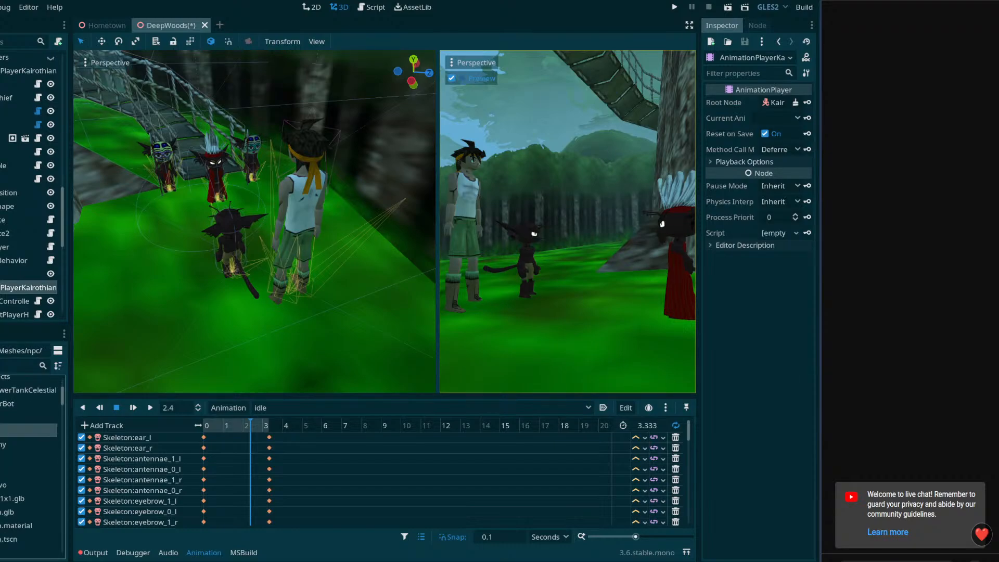
left_click(3, 430)
scroll(7, 442, "down", 3)
scroll(27, 468, "down", 6)
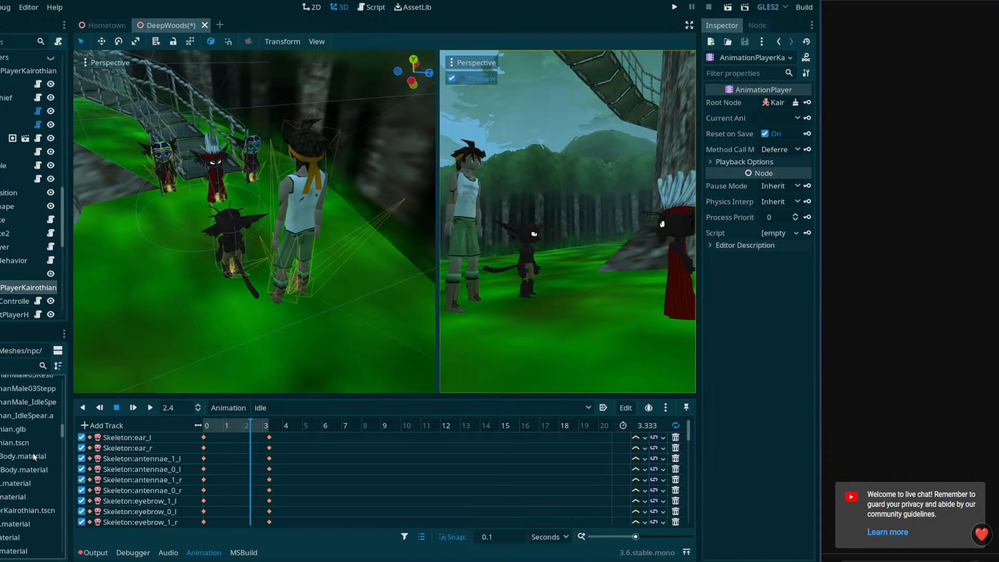
double_click(21, 430)
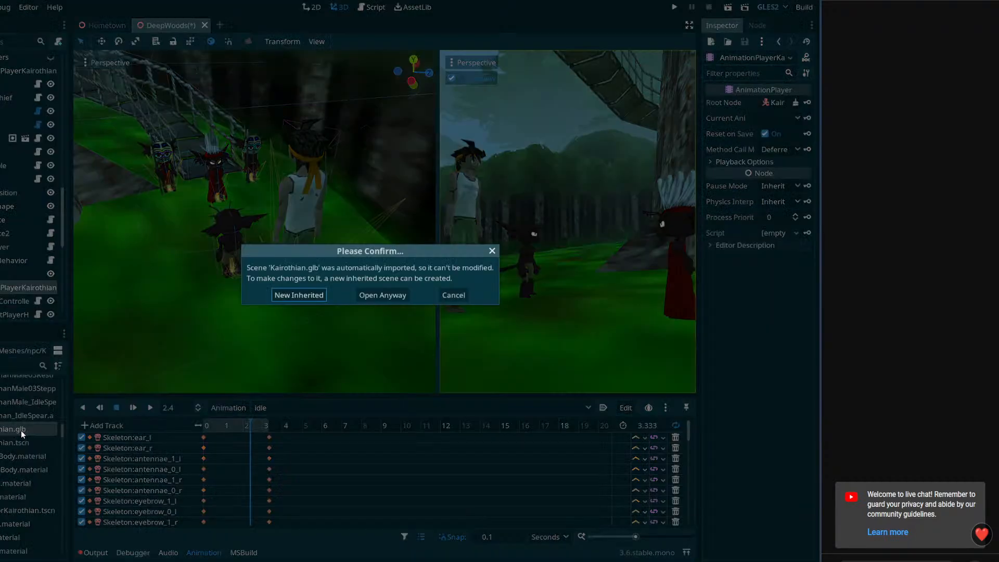
left_click(390, 298)
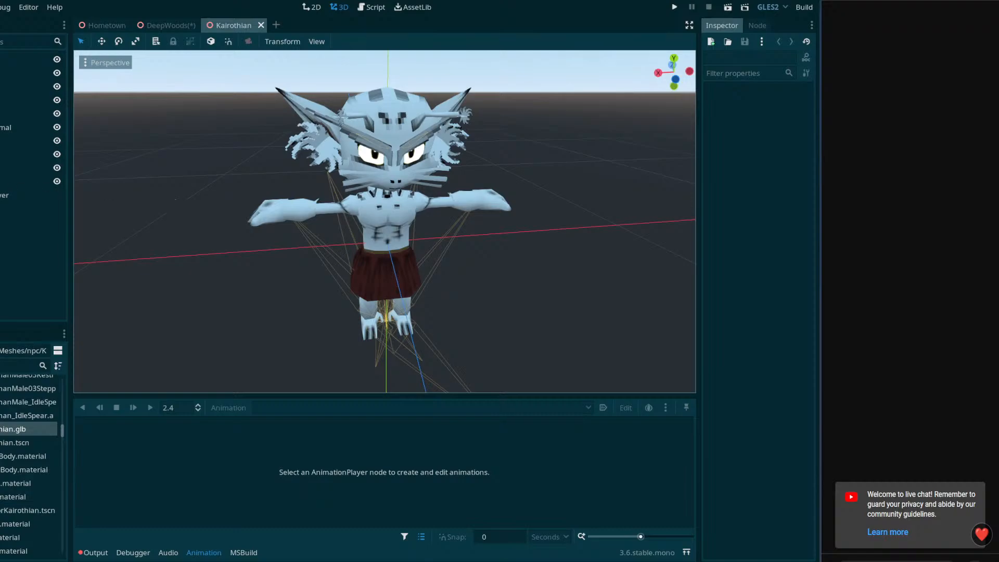
Load the 02-Bow animation in the Kairothian's AnimationPlayer and play it from the start
left_click(15, 195)
left_click(295, 407)
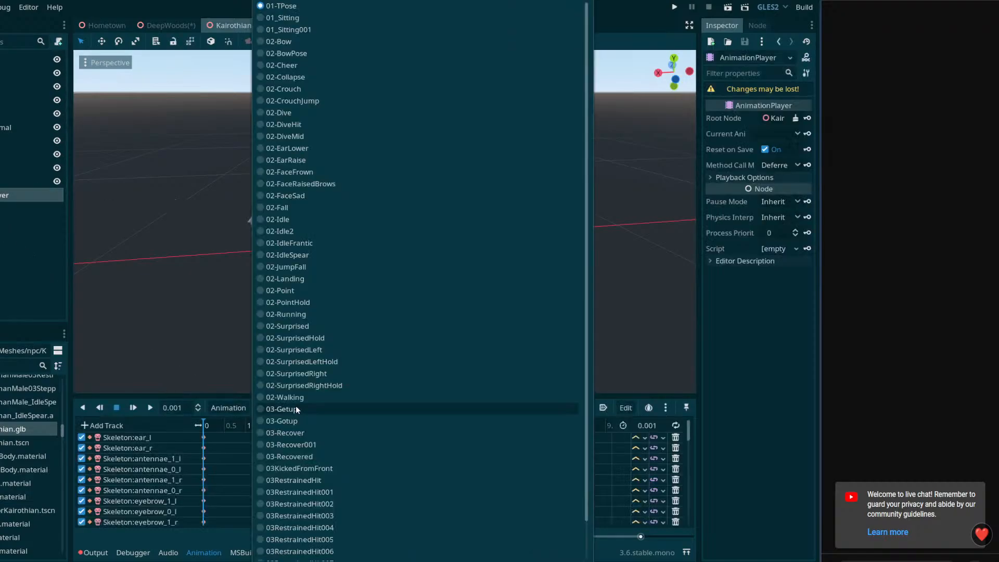
left_click(288, 42)
mouse_move(376, 266)
right_mouse_down()
mouse_move(403, 236)
mouse_move(388, 226)
mouse_move(394, 263)
right_mouse_up()
key("w")
left_click_drag(231, 427, 198, 420)
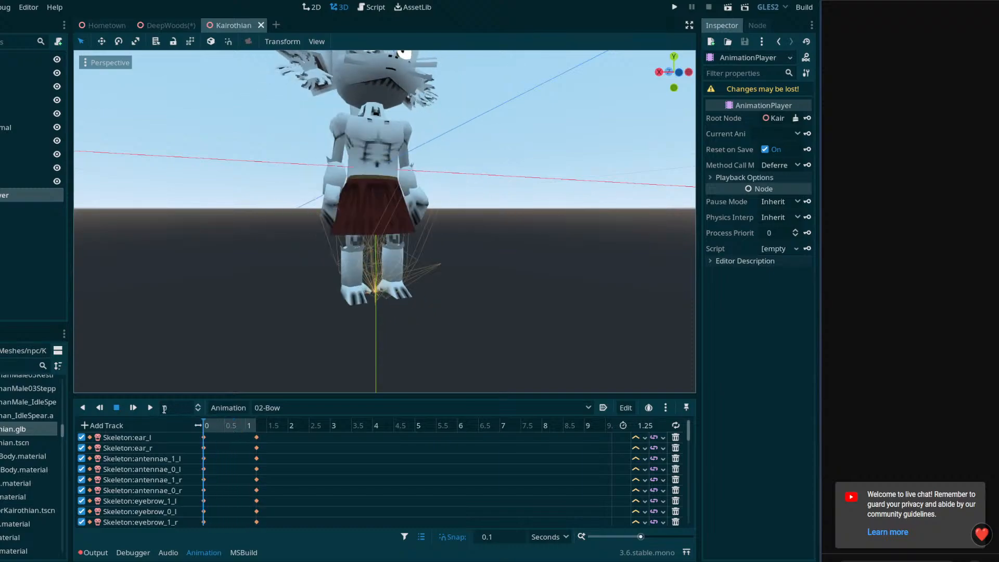
left_click(150, 408)
Rewind 02-Bow to its beginning and replay it to examine the kneeling motion from the character's side
right_click_drag(288, 295, 392, 289)
key("a")
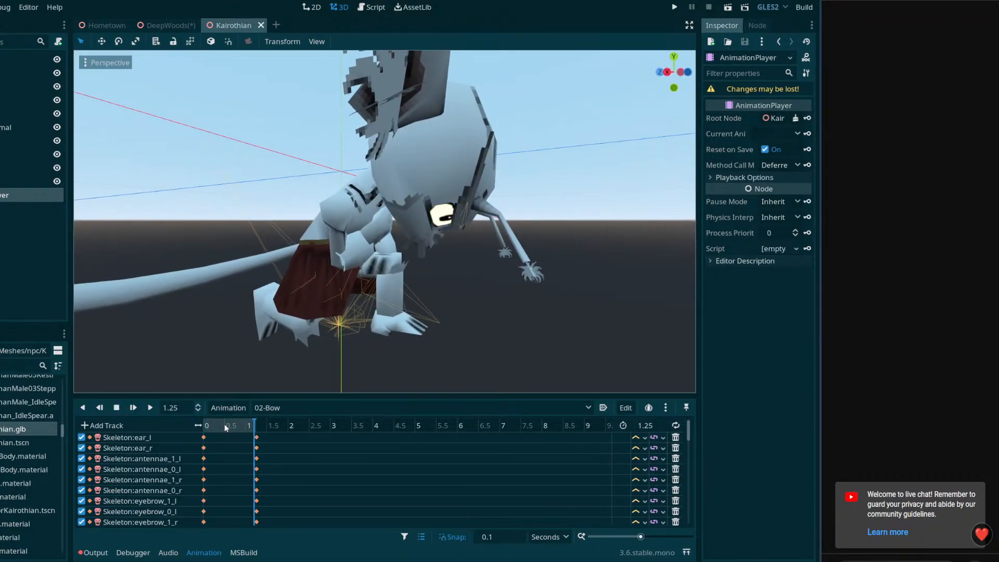
left_click_drag(224, 423, 200, 423)
key("s")
right_click_drag(204, 364, 313, 333)
key("w")
key("d")
key("a")
key("w")
left_click(150, 410)
Replay 02-Bow several times from the side, checking the movement with the whole body and tail in view
key("q")
key("d")
key("a")
left_click(150, 407)
key("a")
left_click_drag(208, 424, 202, 424)
left_click(150, 408)
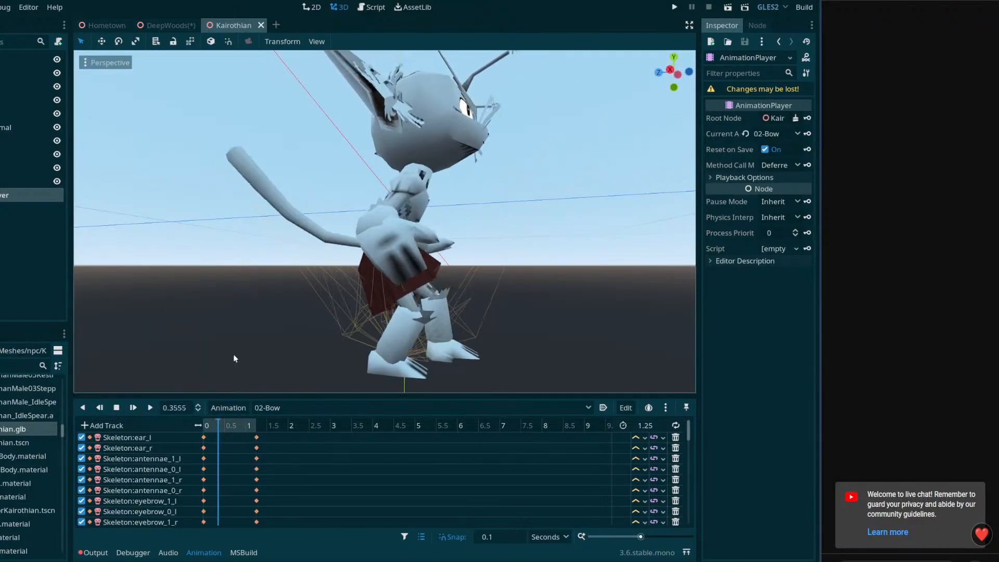
key("s")
mouse_move(367, 317)
right_mouse_down()
mouse_move(403, 348)
mouse_move(367, 318)
right_mouse_up()
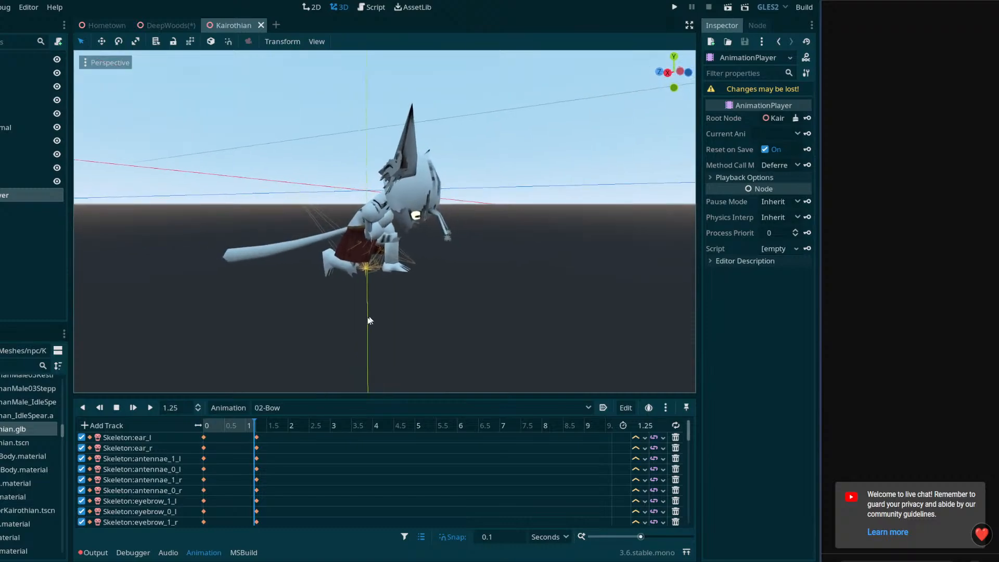
left_click(150, 407)
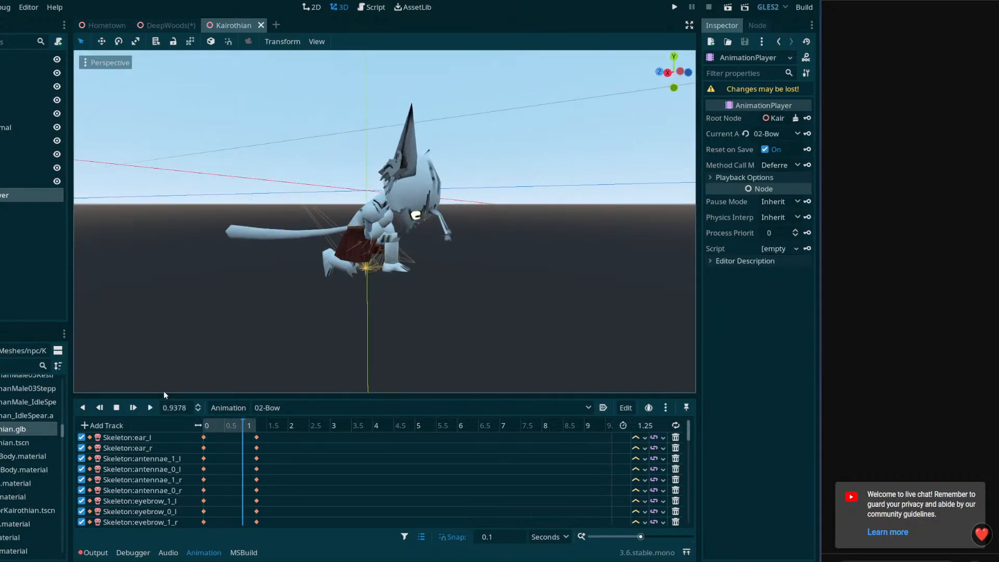
Scrub through 02-Bow to 0.4 seconds and examine the legs, skirt and hands close up from the front
left_click_drag(209, 426, 194, 431)
key("w")
right_click_drag(333, 291, 312, 275)
left_click_drag(215, 426, 227, 426)
middle_click_drag(437, 307, 373, 317)
left_click_drag(241, 428, 222, 421)
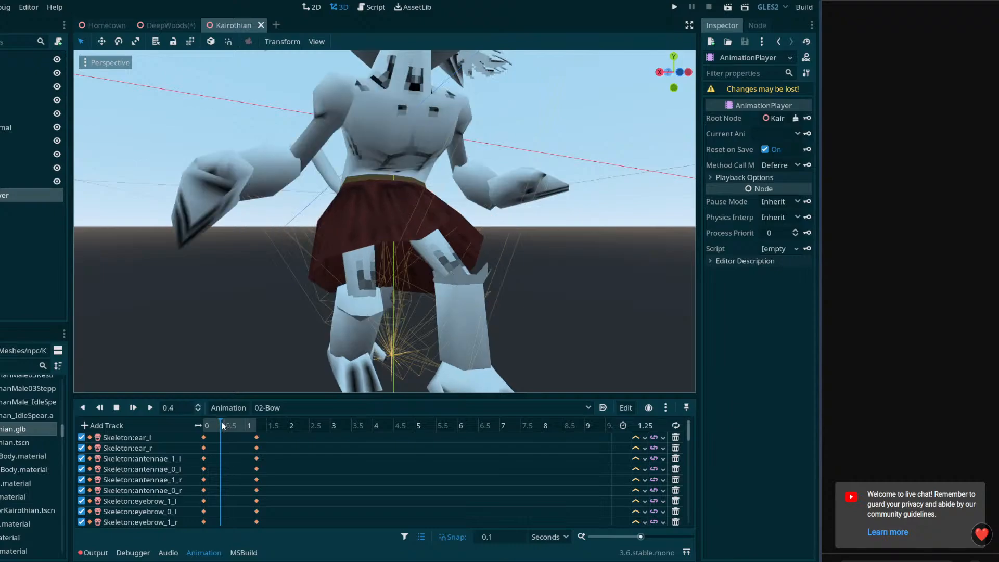
Play 02-Bow twice more and examine the back and tail in the final kneeling pose from above
left_click(152, 406)
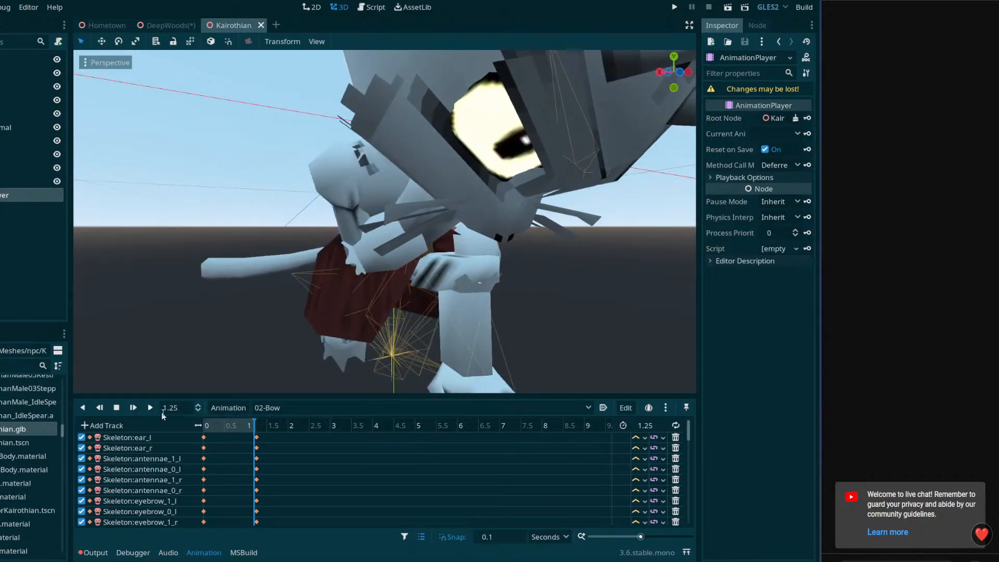
left_click(157, 406)
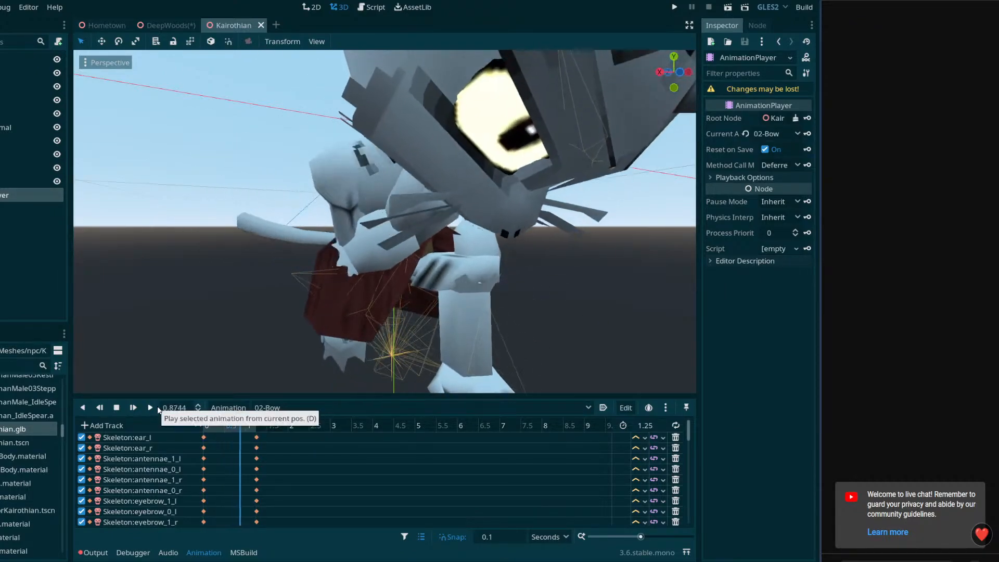
scroll(318, 271, "down", 10)
middle_click_drag(318, 271, 385, 309)
scroll(193, 346, "up", 5)
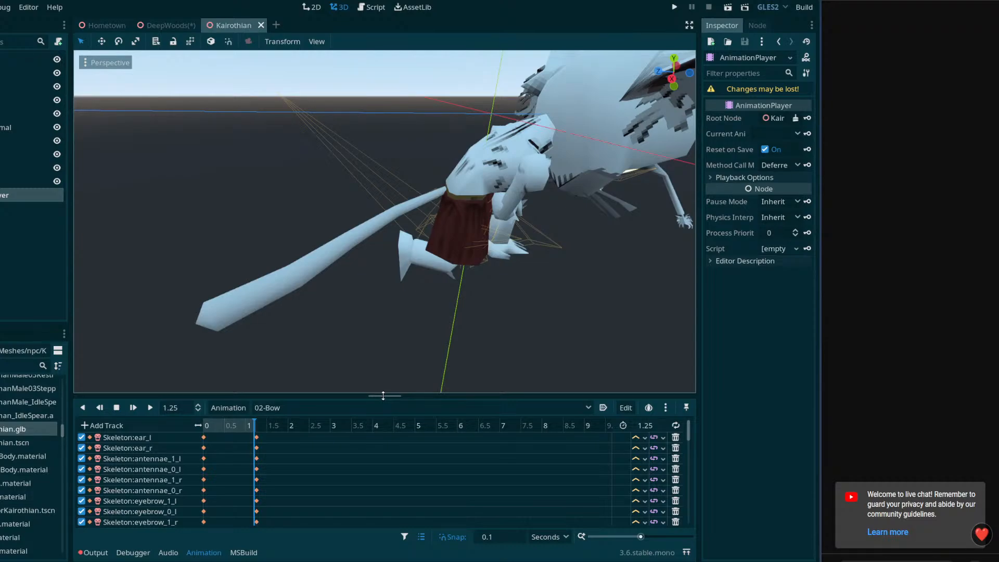
Examine the final kneeling pose from the front and try to save the Kairothian scene
key("s")
right_click_drag(422, 292, 289, 302)
key("w")
key("d")
key("ctrl+s")
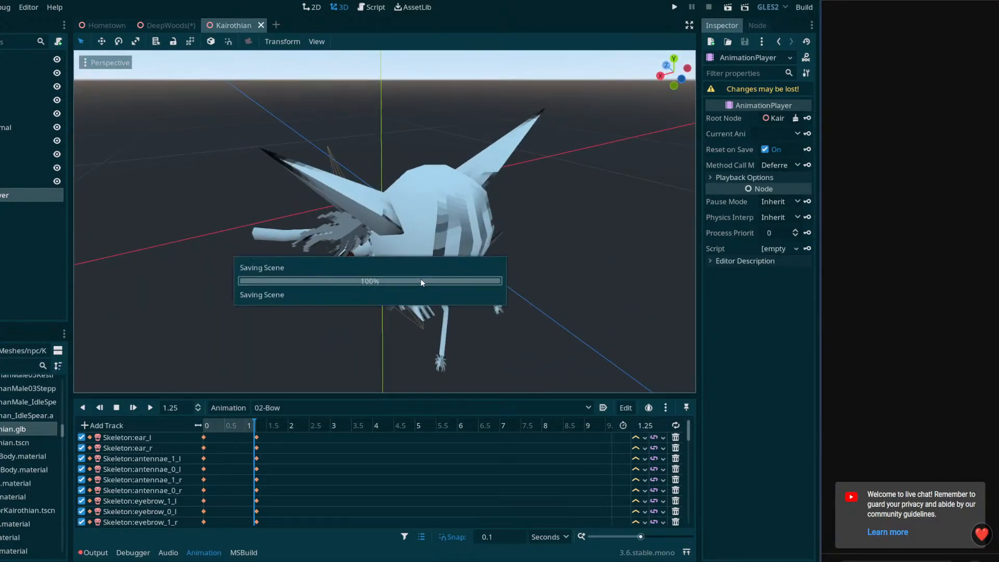
left_click(375, 286)
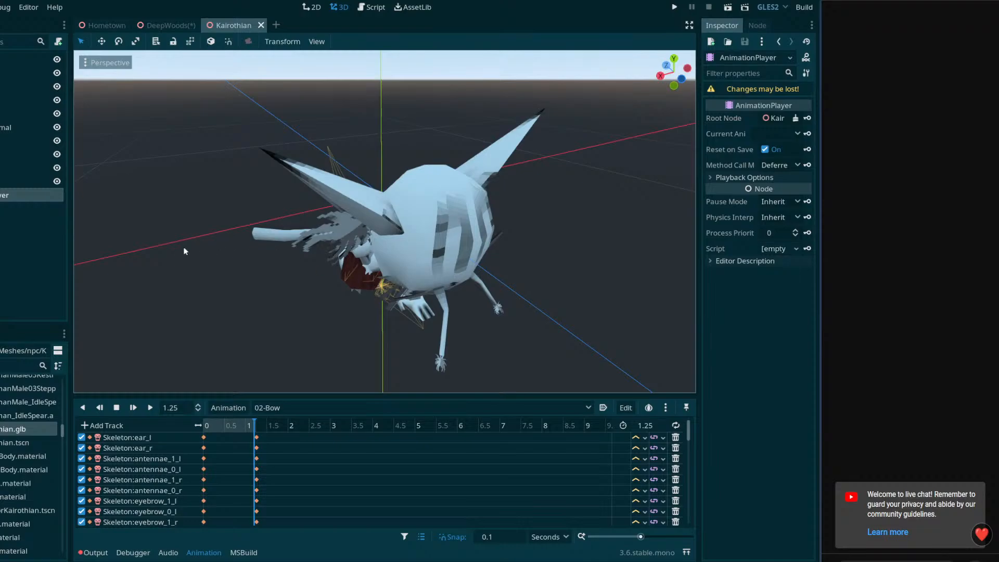
Start saving the 02-Bow animation as a separate resource and browse to res://Imports/Meshes/npc/KairothanMale
left_click(228, 408)
left_click(355, 404)
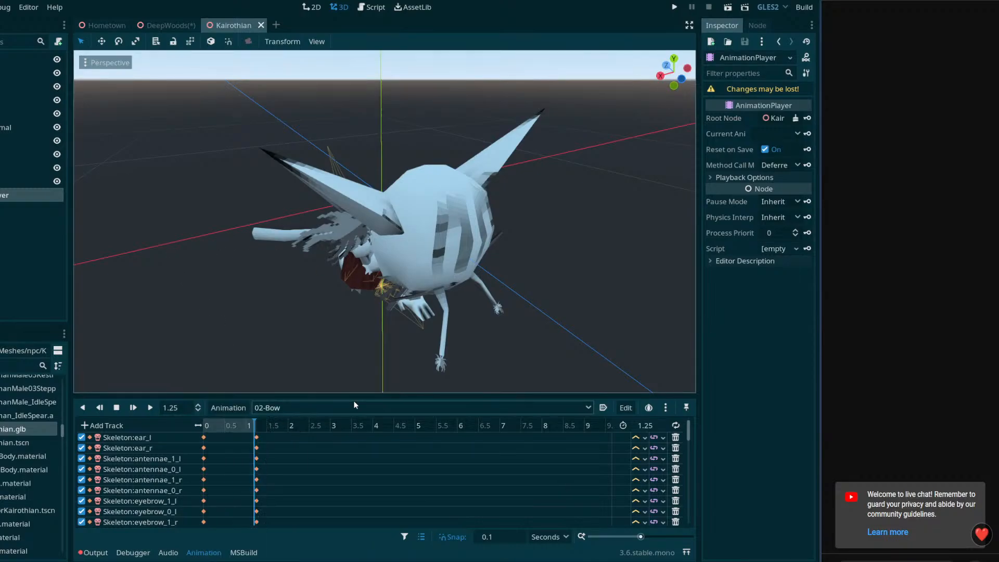
left_click(354, 406)
left_click(238, 407)
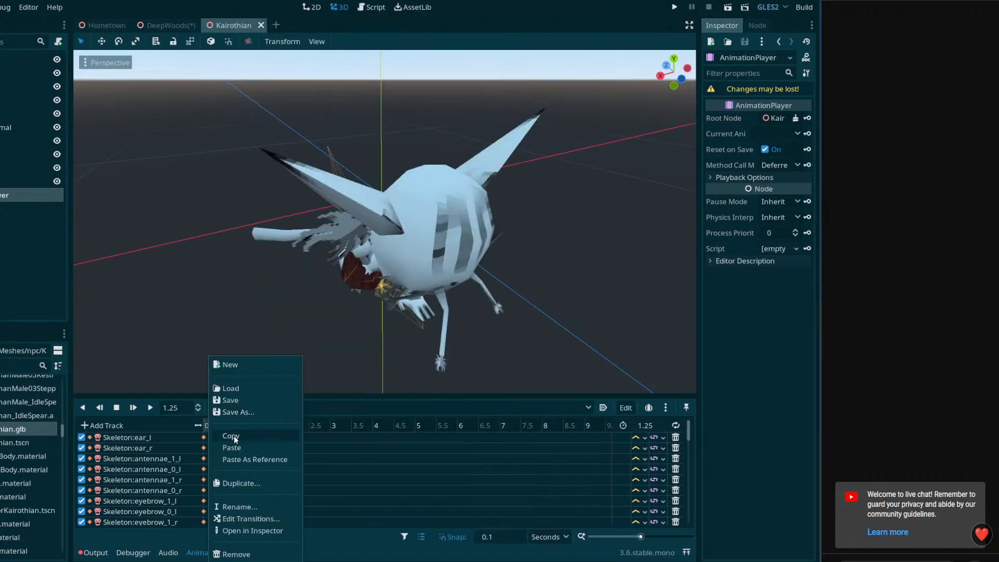
left_click(240, 412)
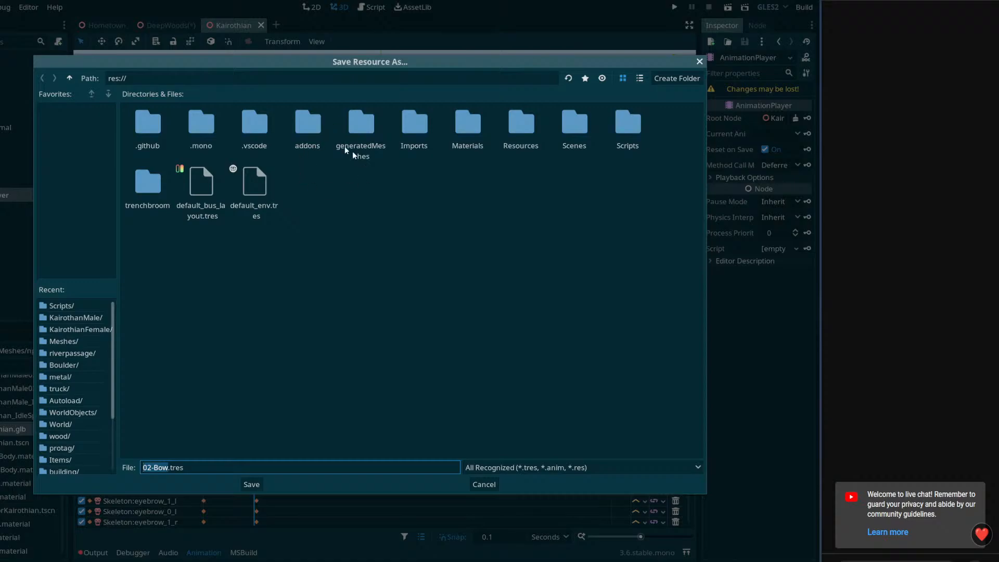
double_click(424, 126)
double_click(264, 136)
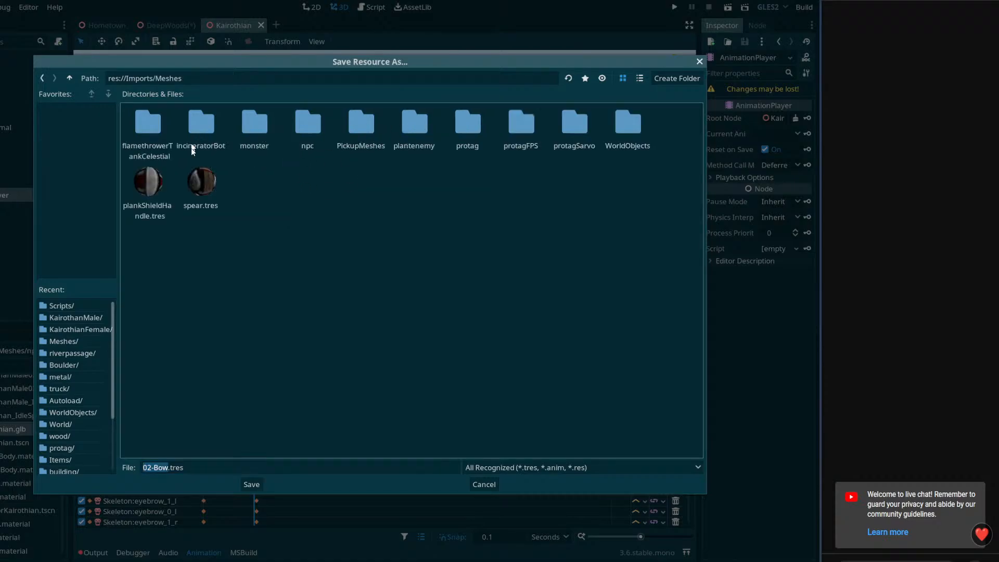
double_click(312, 132)
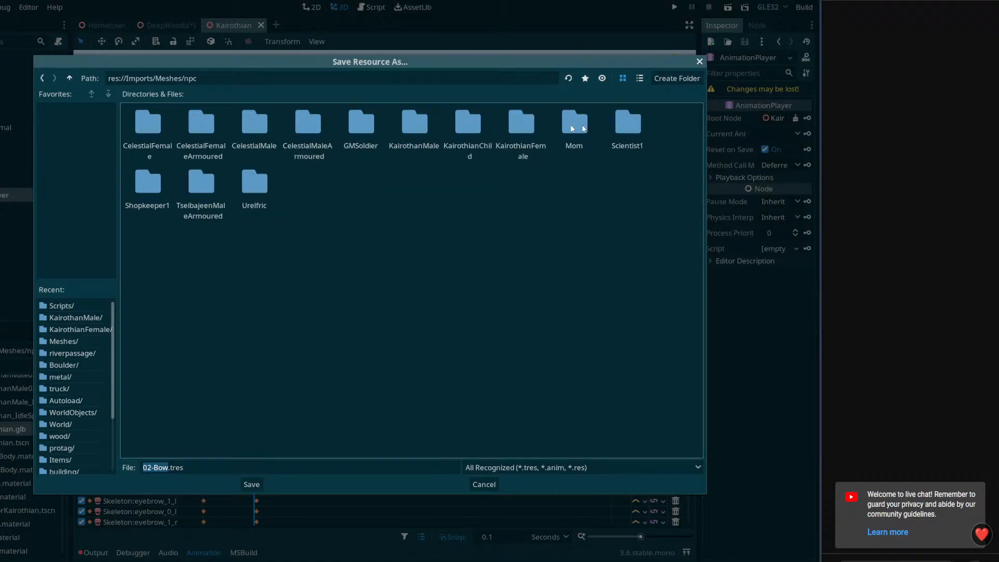
double_click(414, 125)
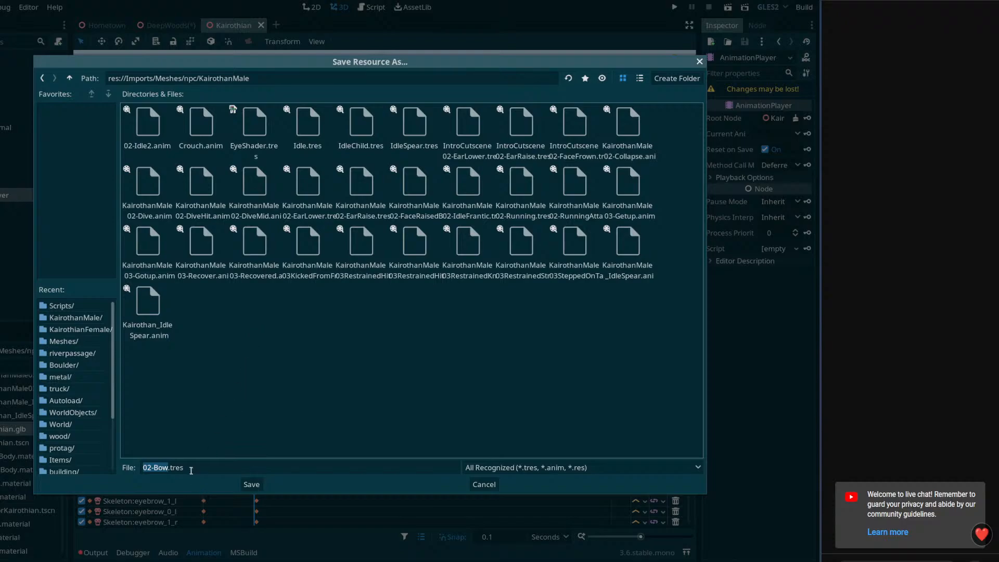
Remove the 02- prefix from the file name and save the animation in ANIM format as Bow.anim
left_click(155, 467)
key("BackSpace")
key("BackSpace")
key("BackSpace")
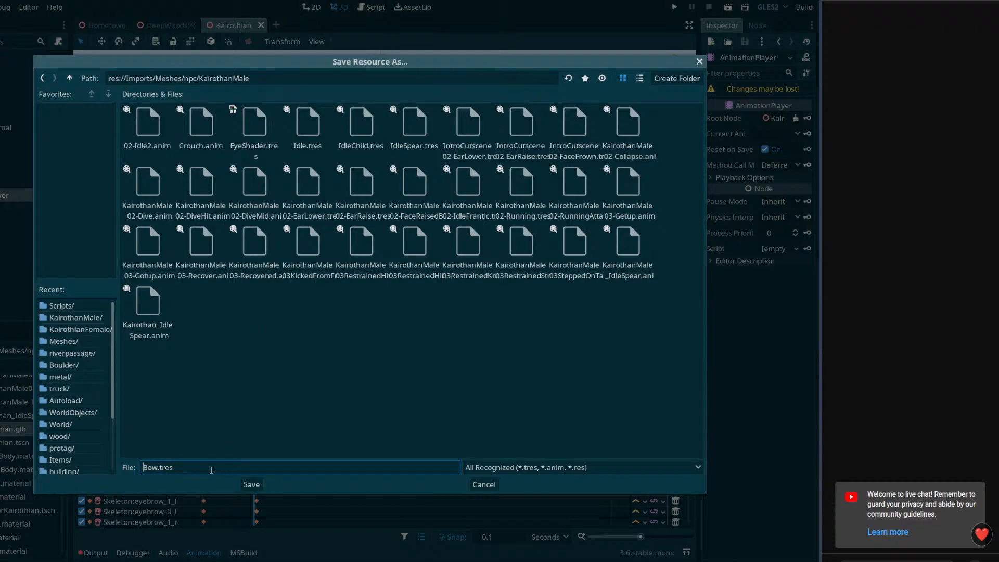
left_click(505, 471)
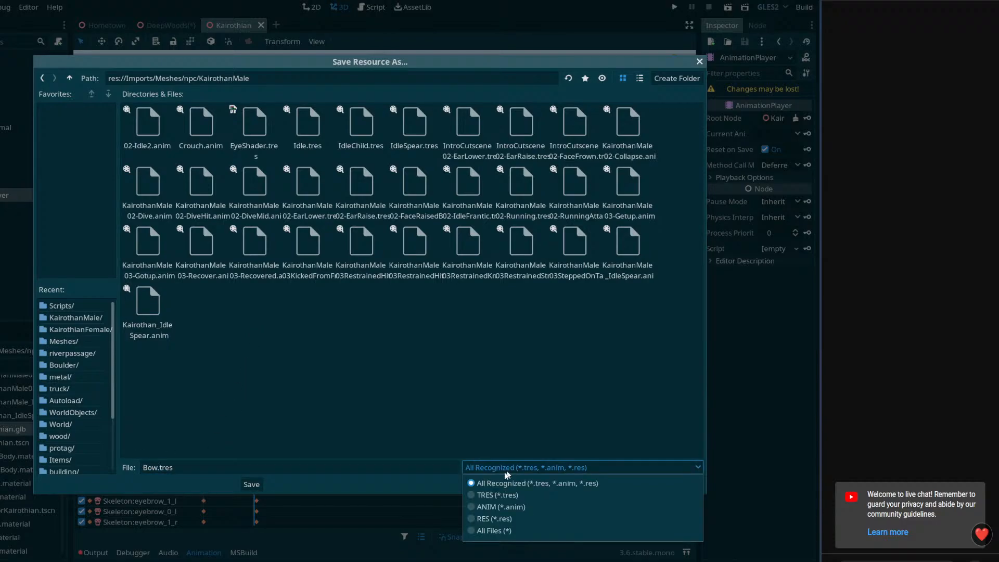
left_click(499, 507)
left_click(249, 484)
Switch the Kairothian AnimationPlayer to 02-BowPose and turn on looping for it
left_click(296, 406)
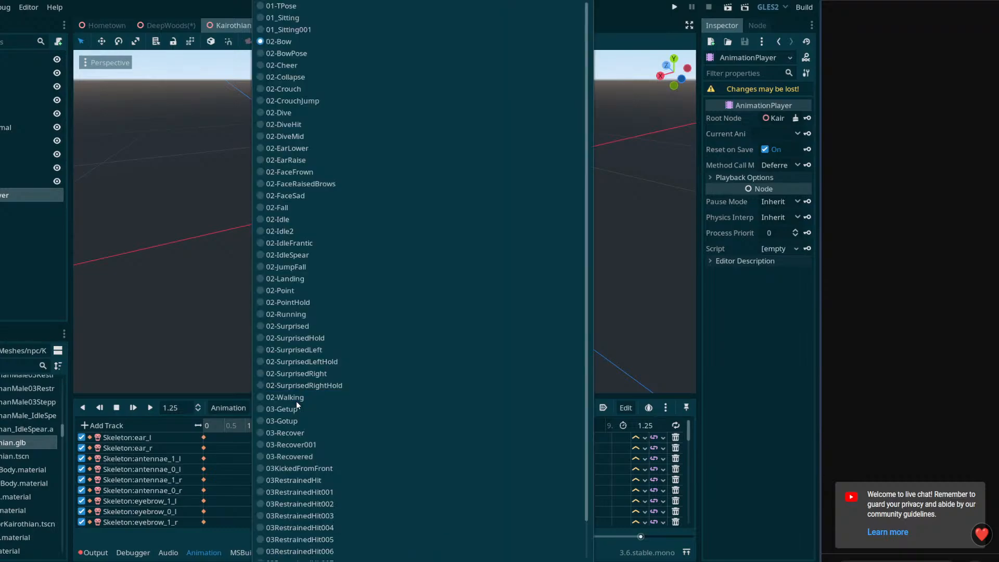
left_click(291, 53)
left_click(240, 408)
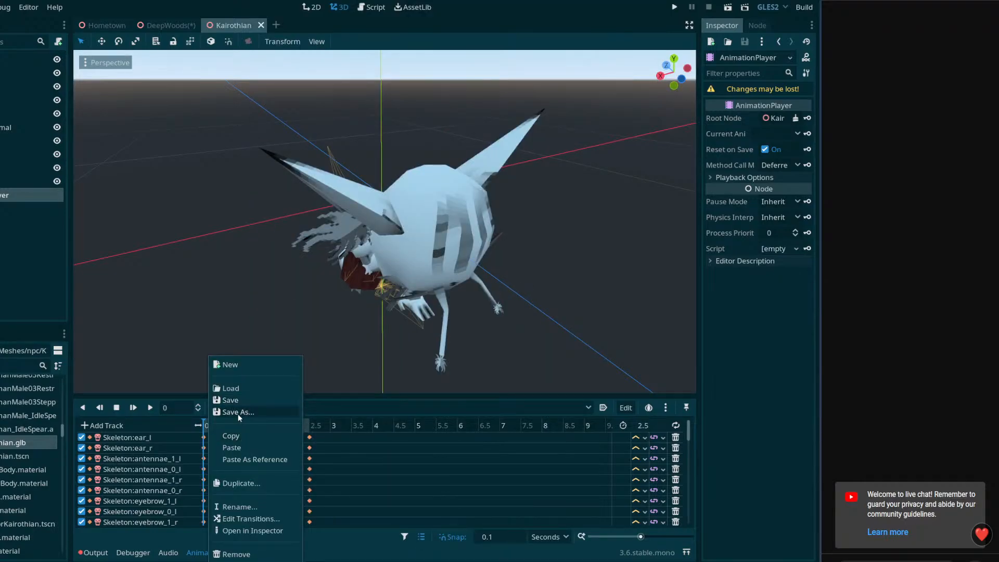
left_click(678, 428)
left_click(677, 426)
Save the 02-BowPose animation as BowPose.tres in the KairothanMale folder
left_click(232, 408)
left_click(237, 411)
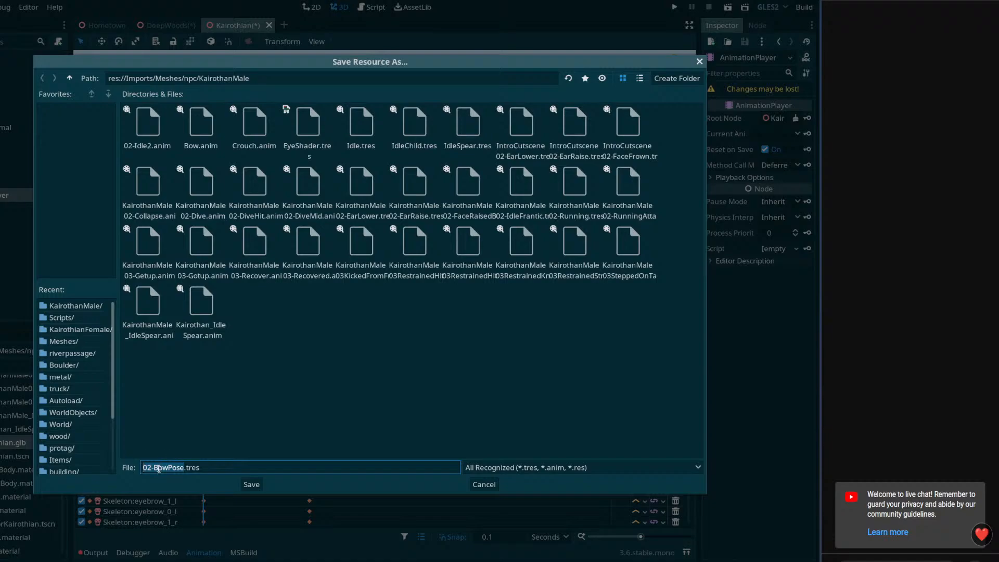
left_click(156, 467)
key("BackSpace")
key("BackSpace")
key("BackSpace")
left_click(252, 484)
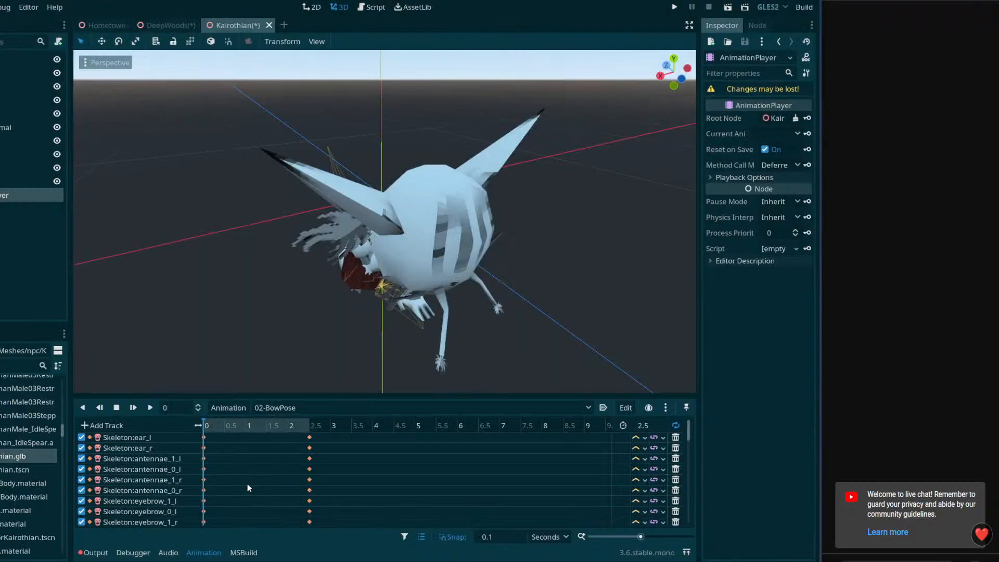
Close the imported Kairothian scene without saving its changes
key("ctrl+s")
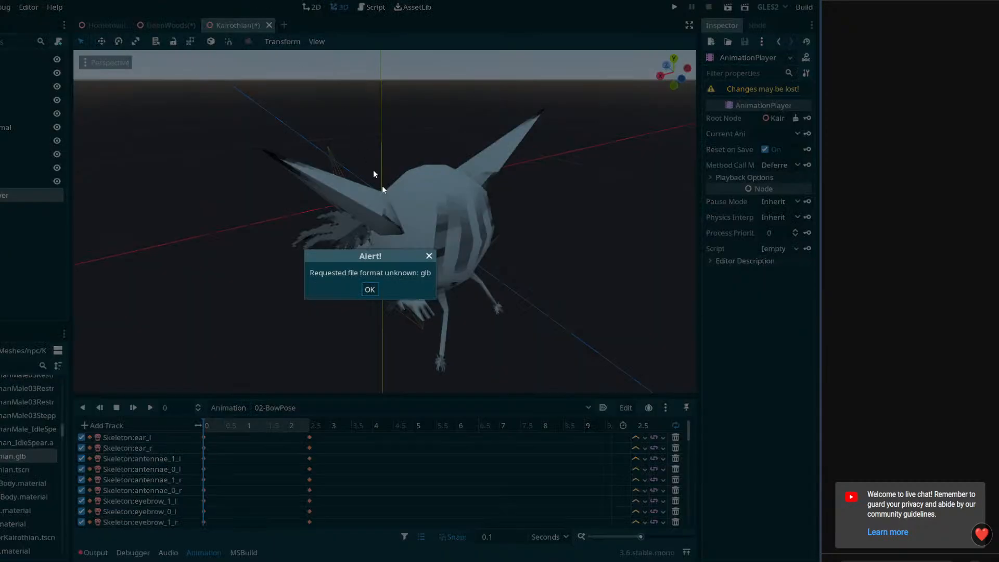
left_click(369, 289)
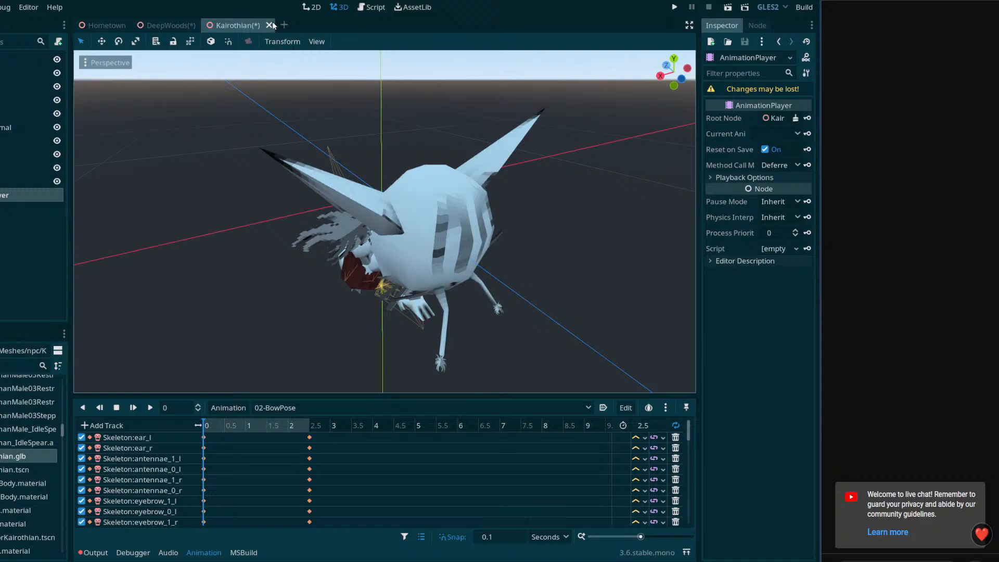
left_click(270, 25)
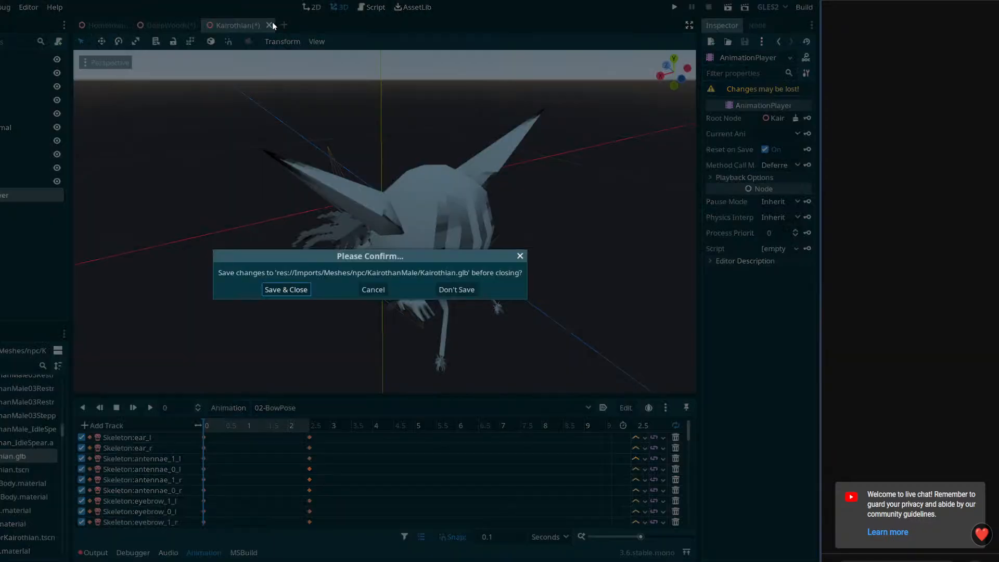
left_click(457, 290)
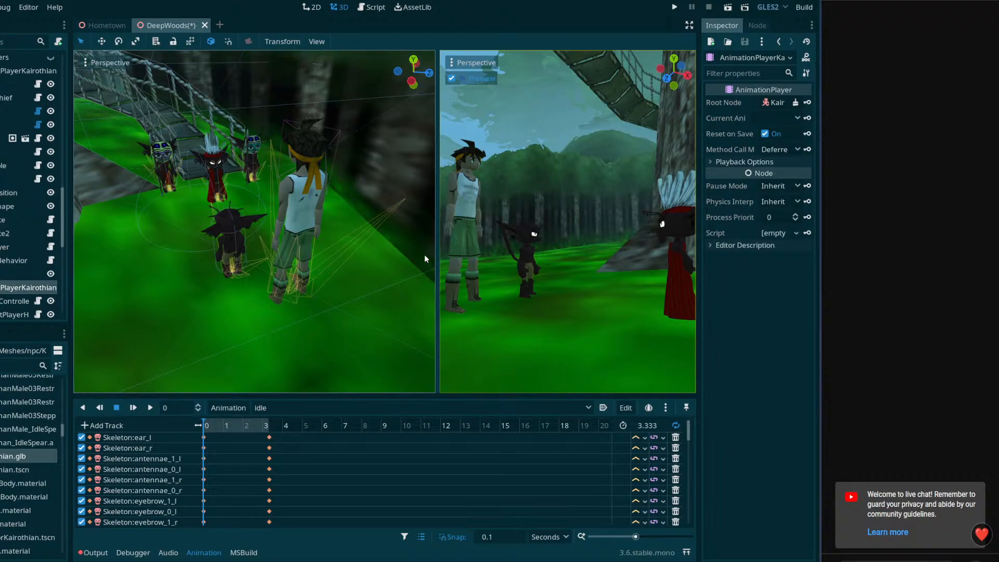
Save the DeepWoods scene and select the small Kairothian's AnimationPlayerKairothian node
right_click_drag(364, 245, 411, 240)
key("ctrl+s")
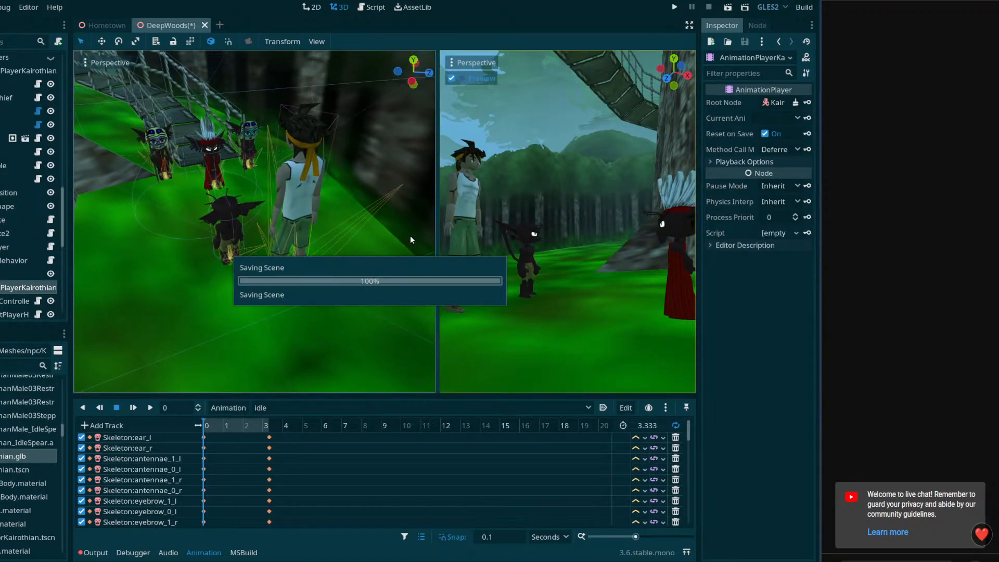
left_click(240, 259)
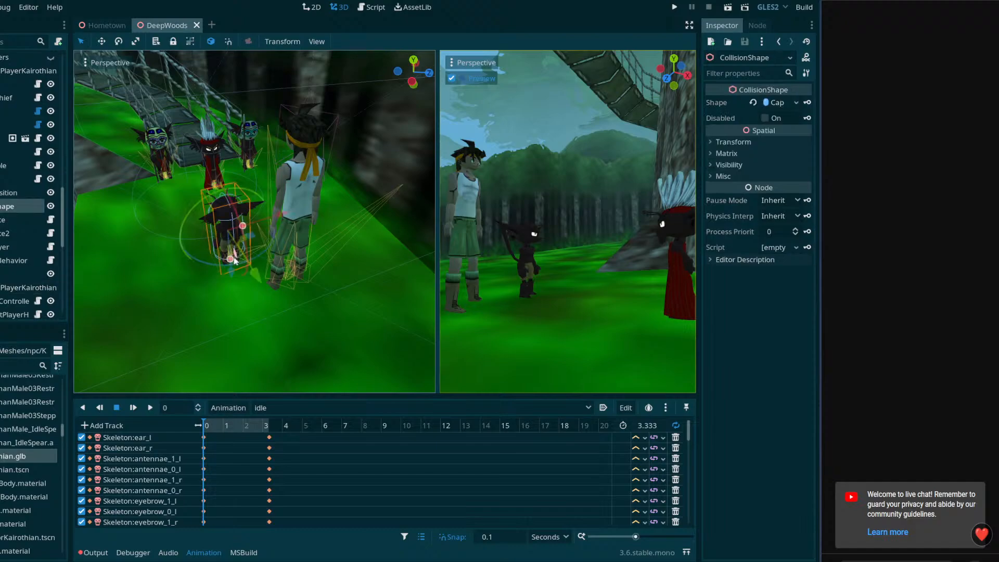
left_click(3, 287)
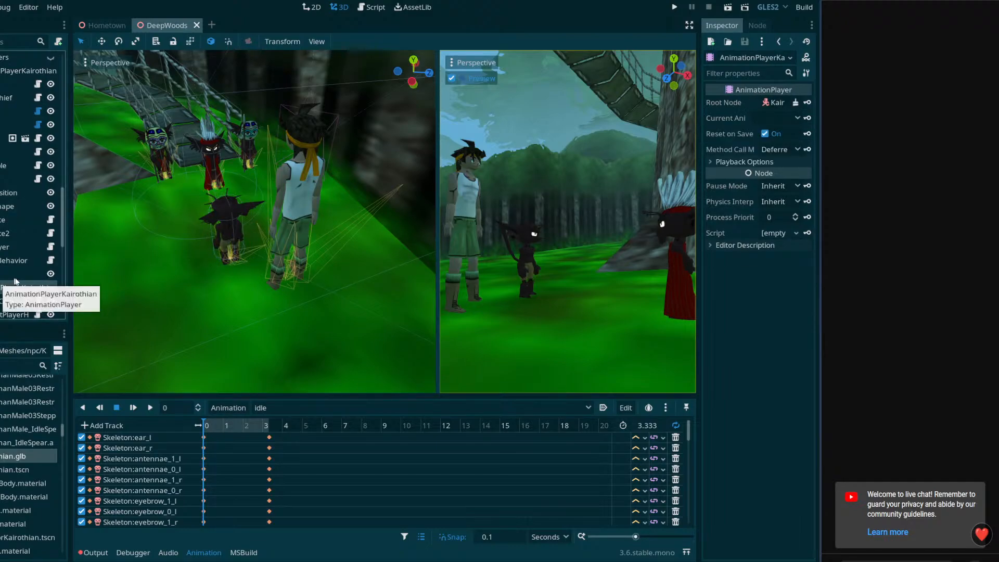
Check the animations available in AnimationPlayerKairothian and load Bow.anim into it
left_click(263, 406)
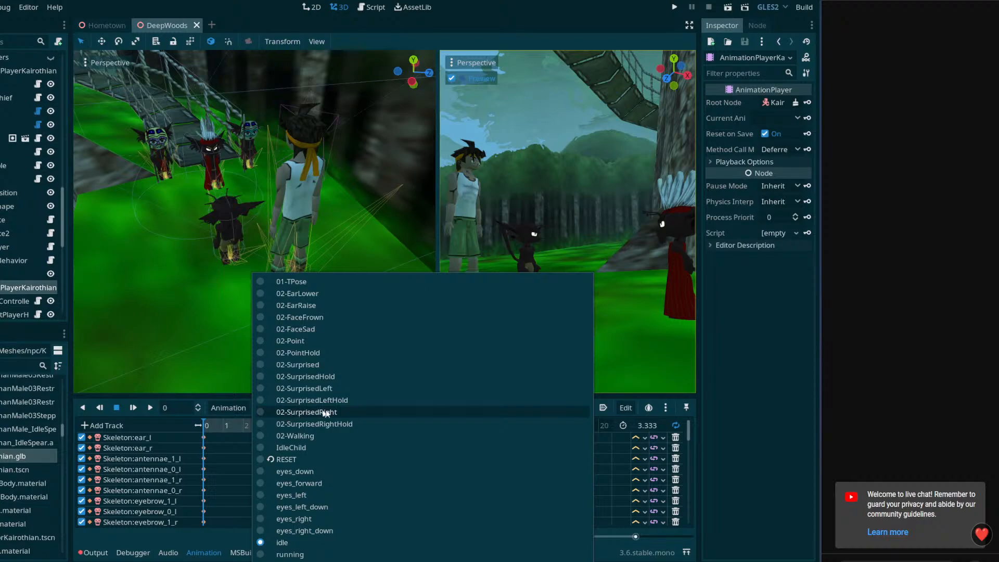
left_click(602, 401)
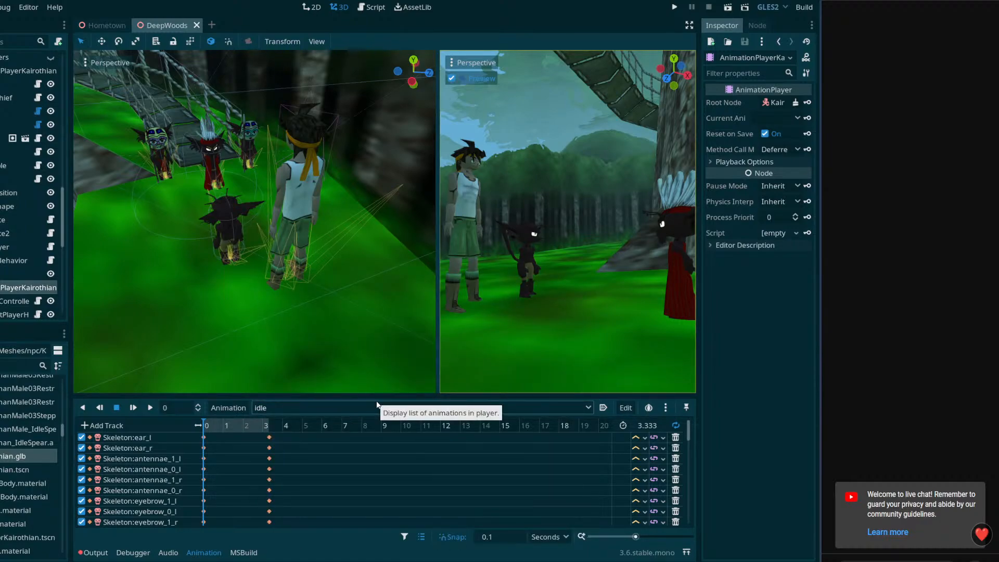
left_click(229, 408)
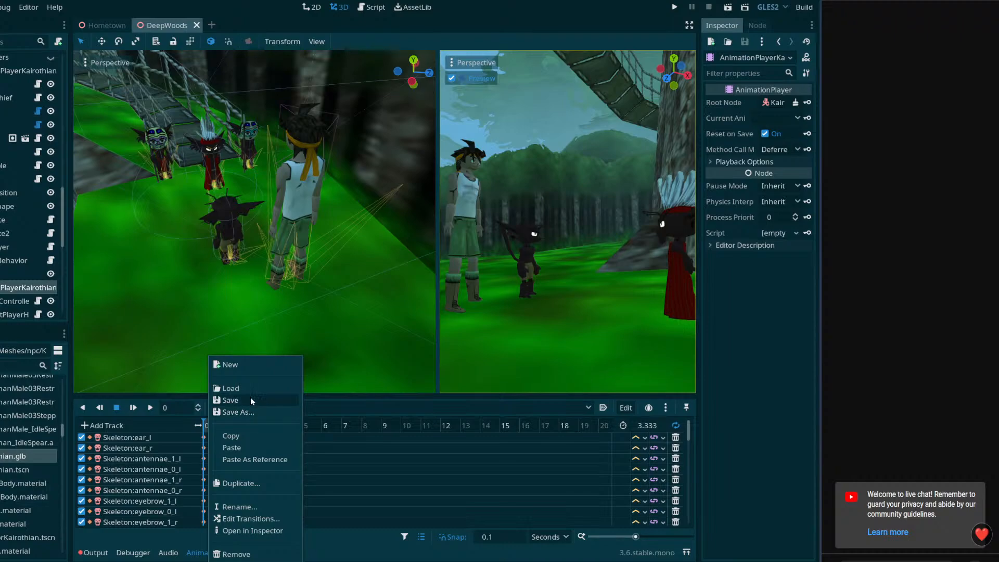
left_click(245, 388)
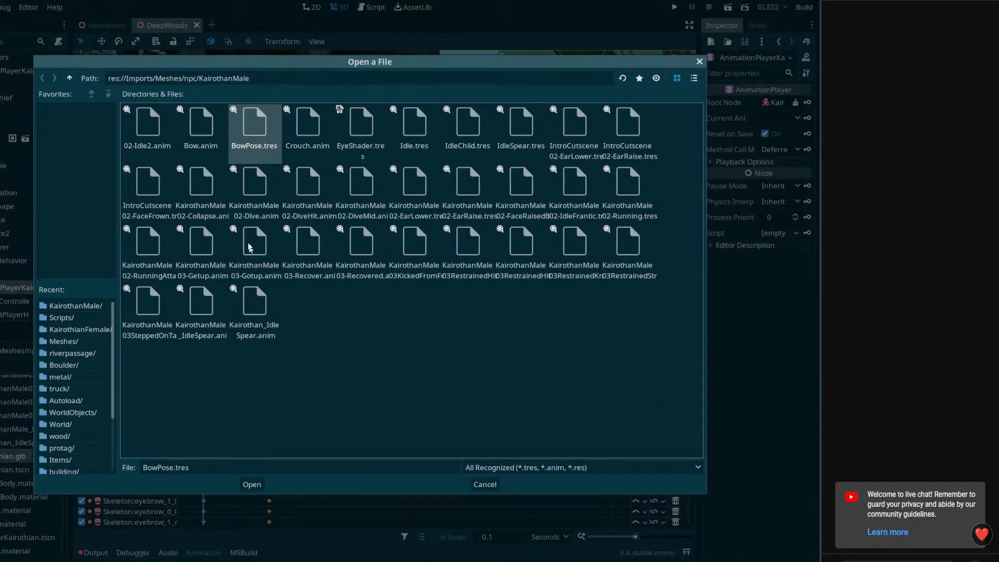
left_click(201, 130)
left_click(252, 485)
Switch AnimationPlayerKairothian to the Bow animation and scrub through its beginning
left_click(264, 407)
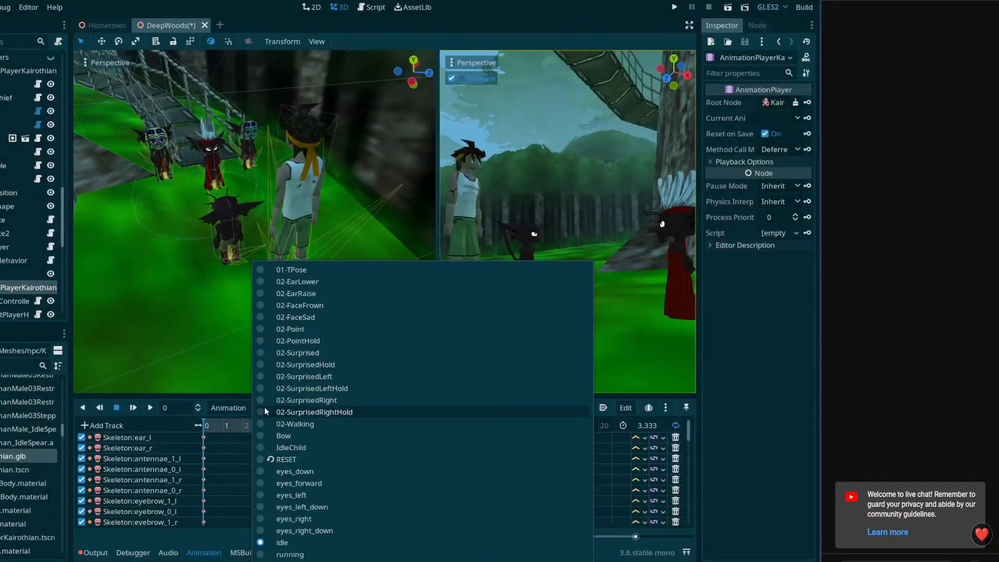
left_click(305, 437)
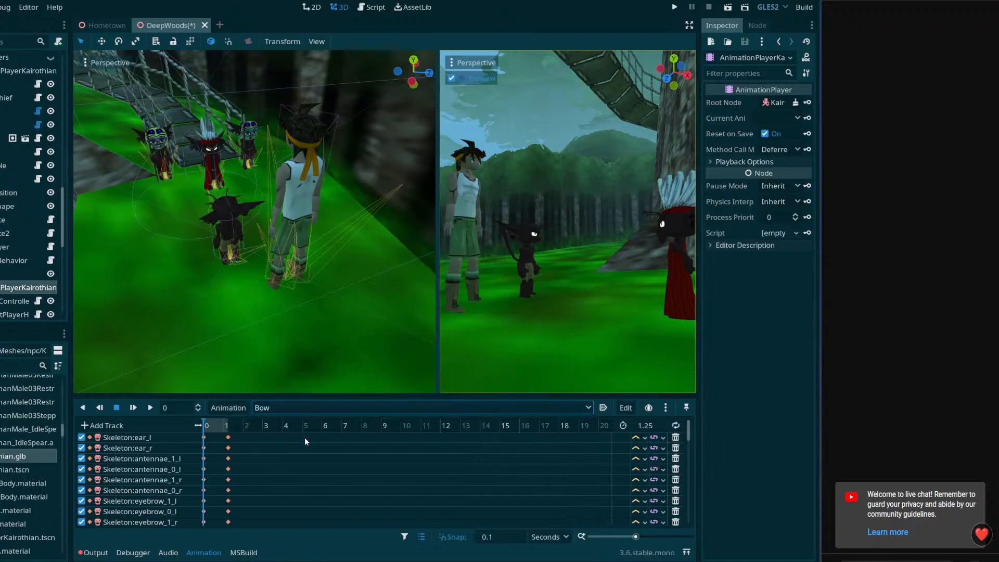
left_click_drag(229, 429, 198, 426)
Load BowPose.tres into AnimationPlayerKairothian as well
left_click(267, 407)
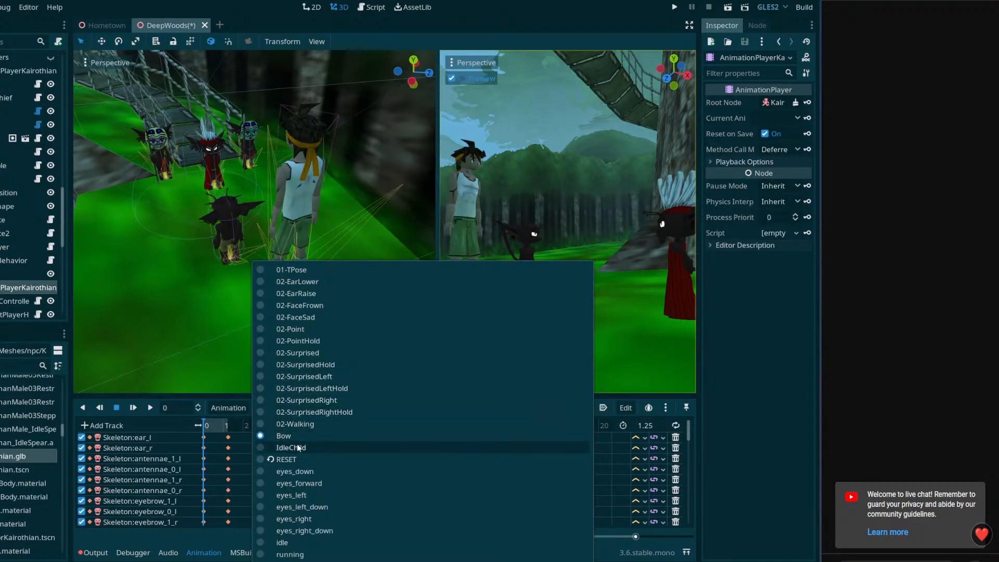
left_click(243, 414)
left_click(240, 410)
left_click(242, 392)
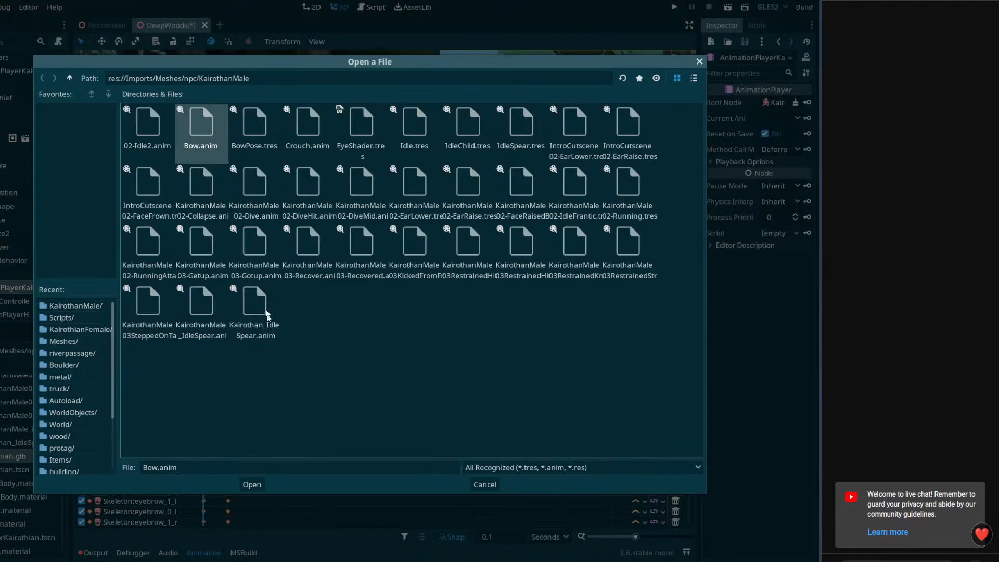
left_click(262, 131)
left_click(252, 484)
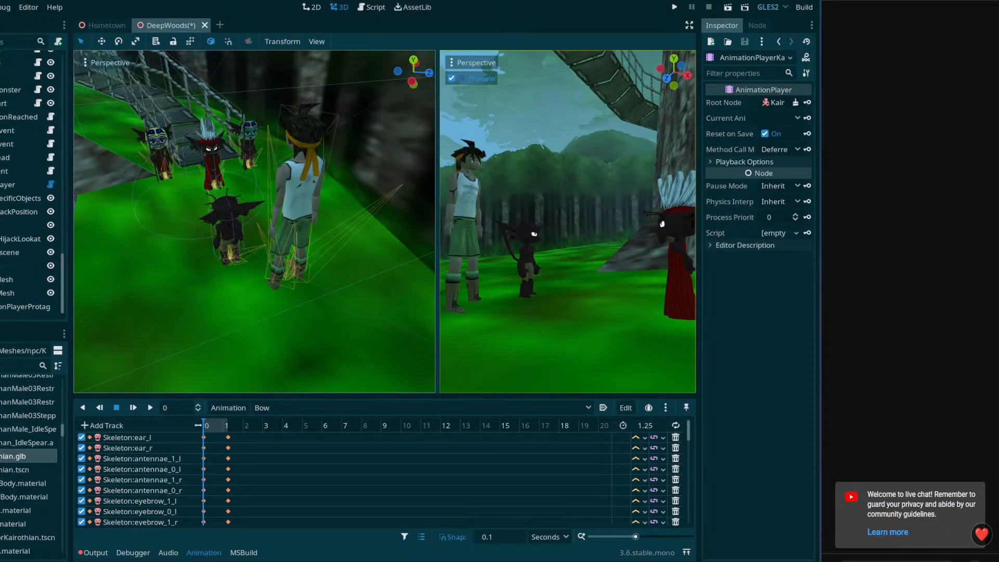
Open Cutscene01 in the cutscene's AnimationPlayer and scrub the timeline to 1.6 seconds
left_click(16, 184)
left_click(232, 427)
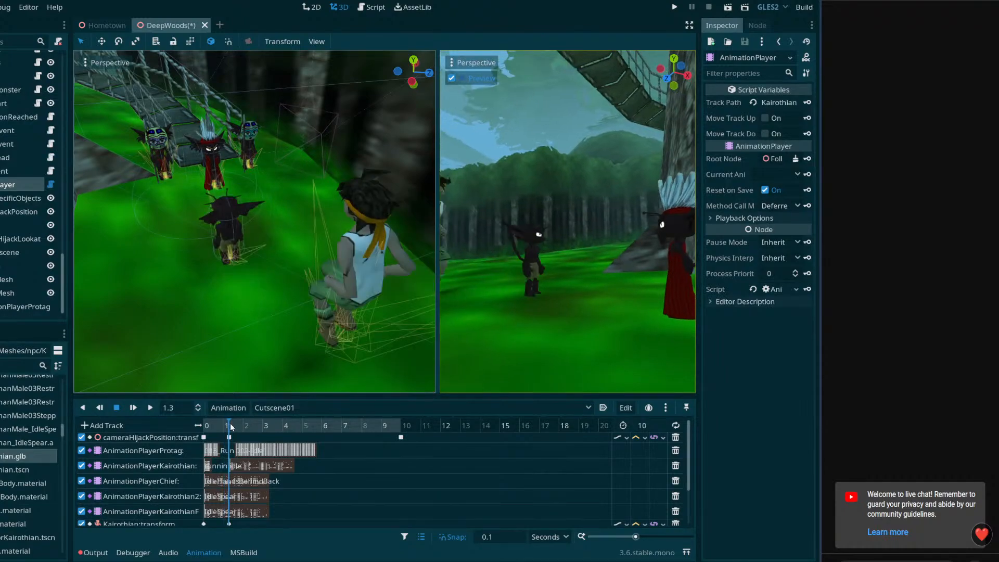
mouse_move(231, 427)
left_mouse_down()
mouse_move(247, 422)
mouse_move(237, 425)
left_mouse_up()
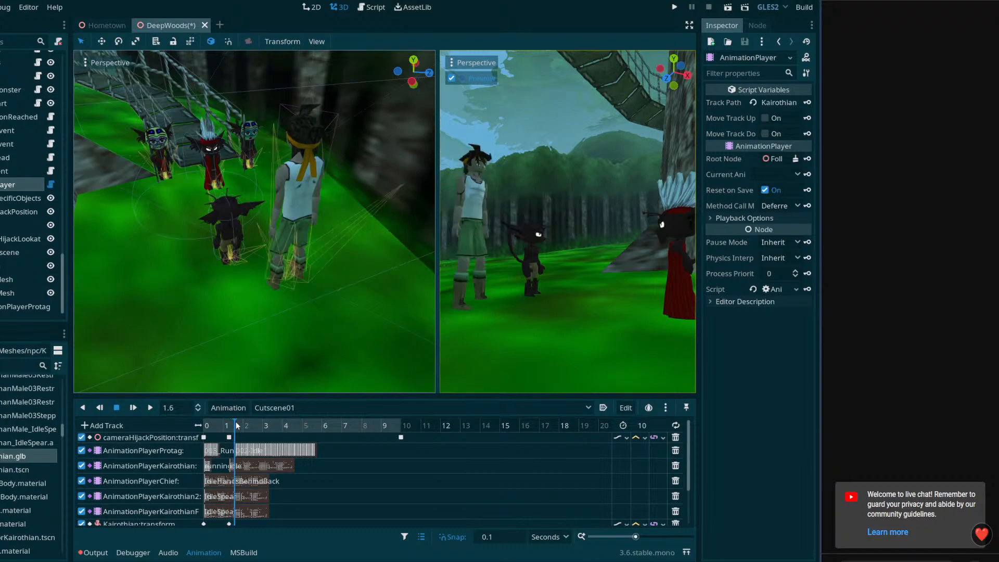
scroll(245, 442, "down", 1)
scroll(281, 464, "up", 1)
Insert a key on the AnimationPlayerKairothian track, place it at 1.6 seconds, set it to Bow, and scrub to 2.6 seconds to check it
right_click(300, 468)
left_click(325, 474)
left_click(239, 465)
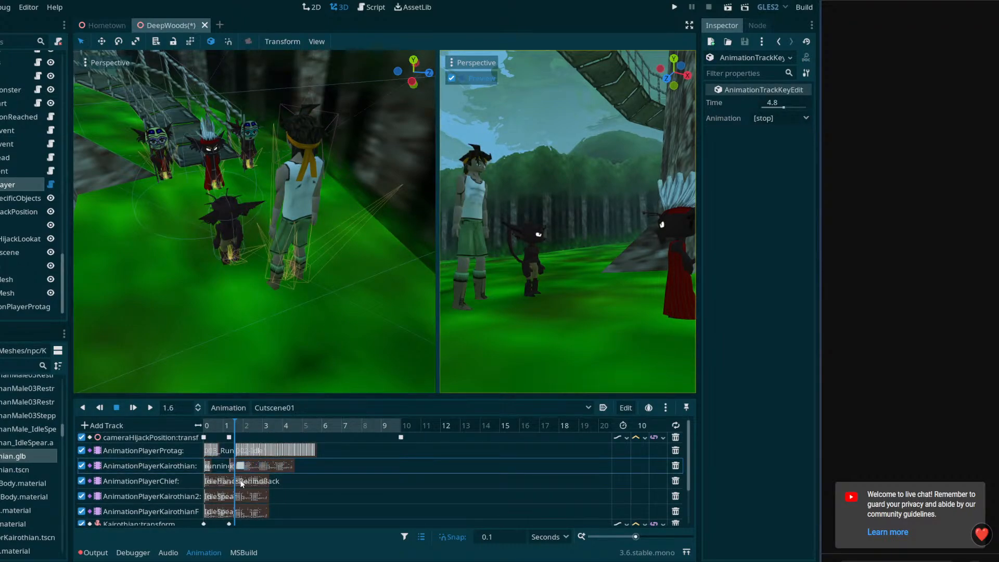
left_click(761, 118)
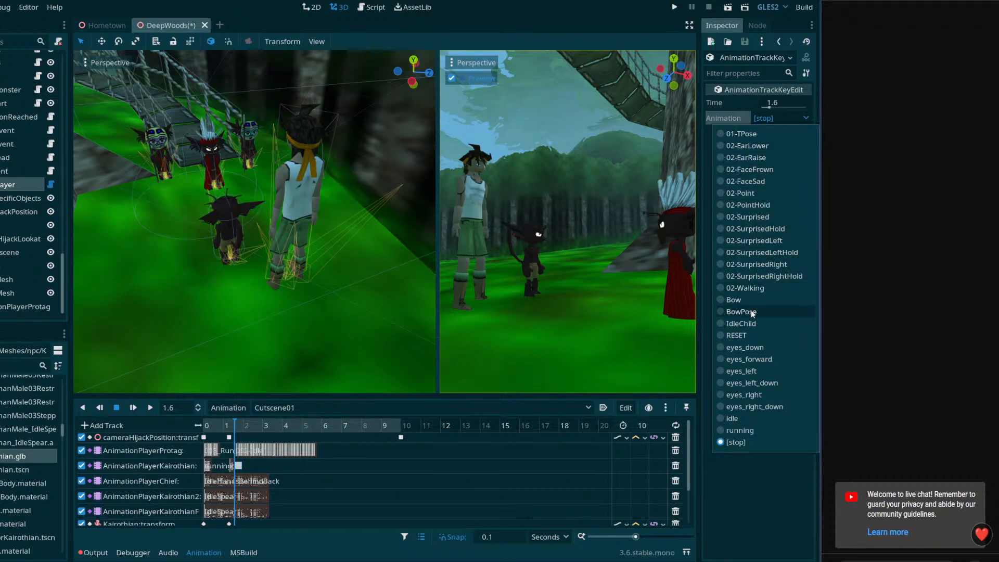
left_click(739, 300)
mouse_move(253, 428)
left_mouse_down()
mouse_move(316, 427)
mouse_move(254, 436)
left_mouse_up()
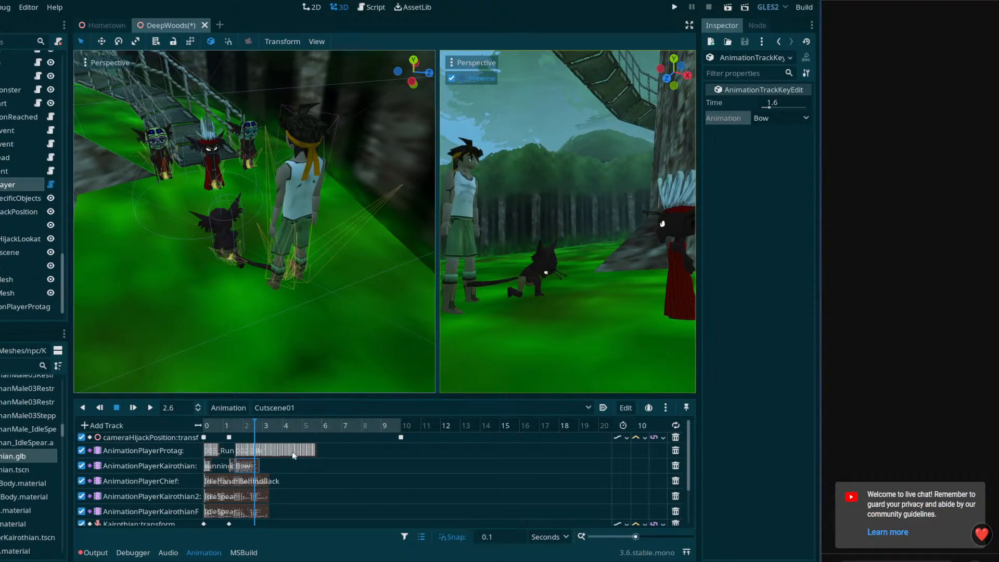
Switch to Blender, select the Kairothian armature, open the Animation workspace and load the 02-Bow action
left_click_drag(255, 428, 96, 549)
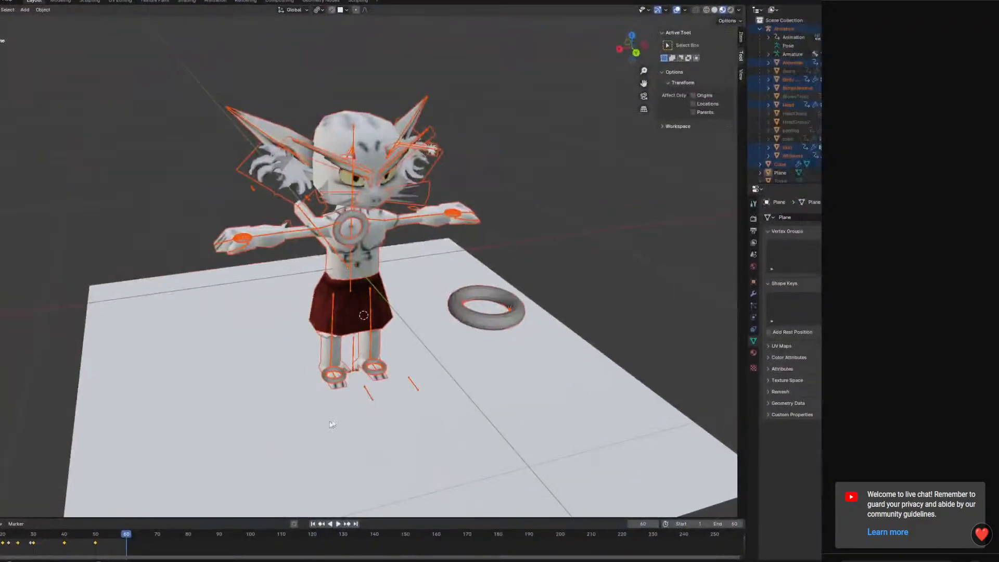
left_click(351, 267)
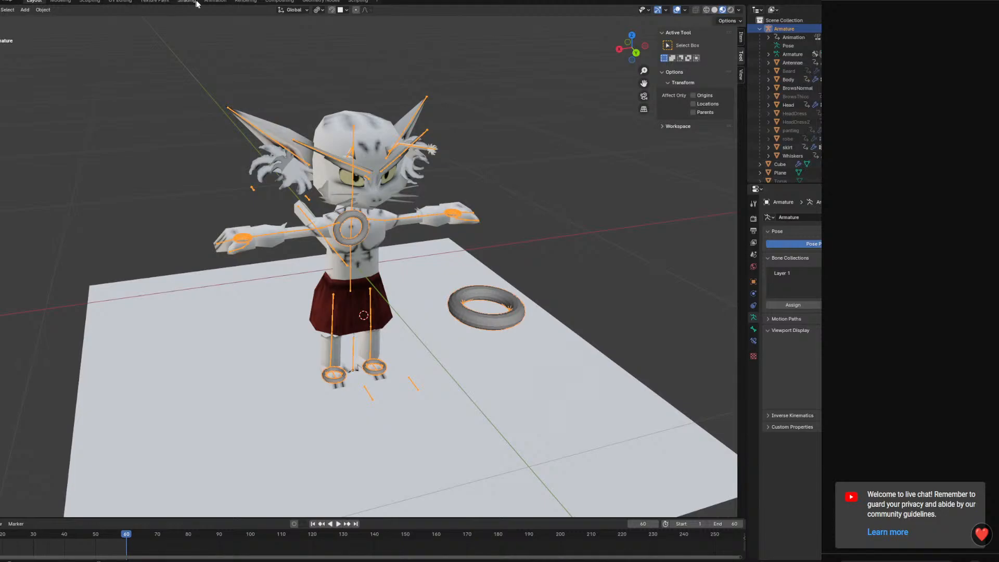
left_click(214, 1)
left_click_drag(347, 440, 347, 409)
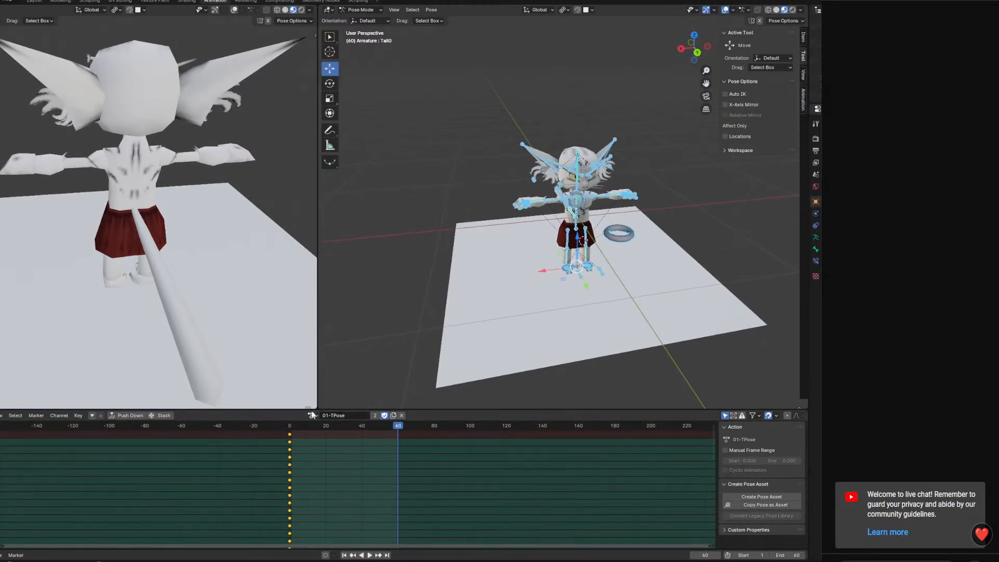
left_click(313, 415)
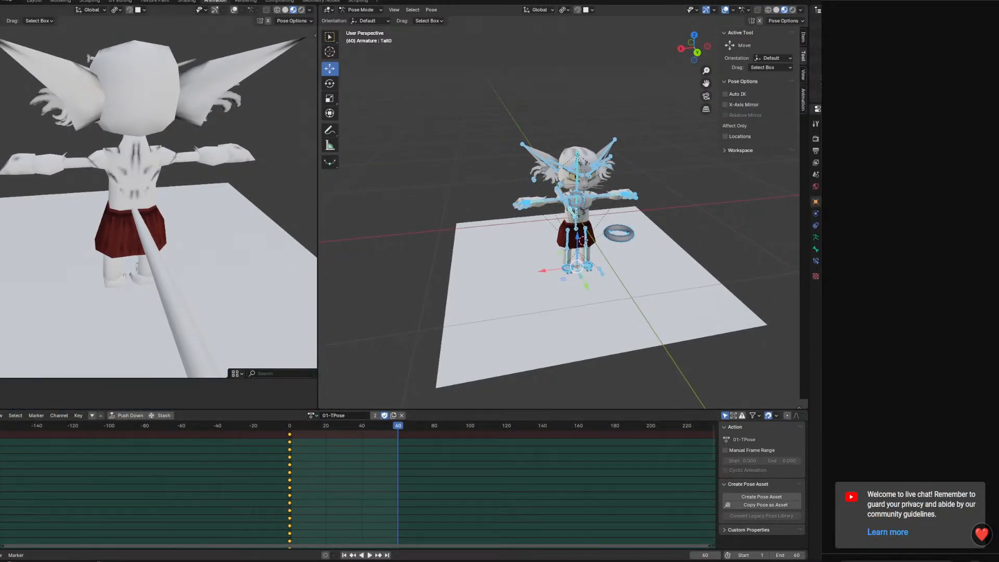
left_click_drag(9, 379, 10, 430)
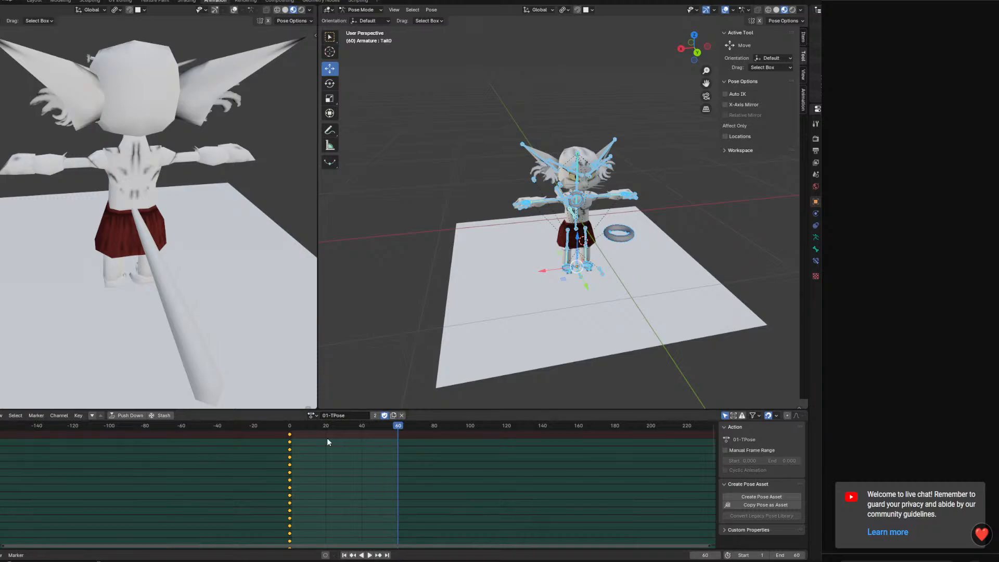
left_click(312, 415)
left_click(344, 453)
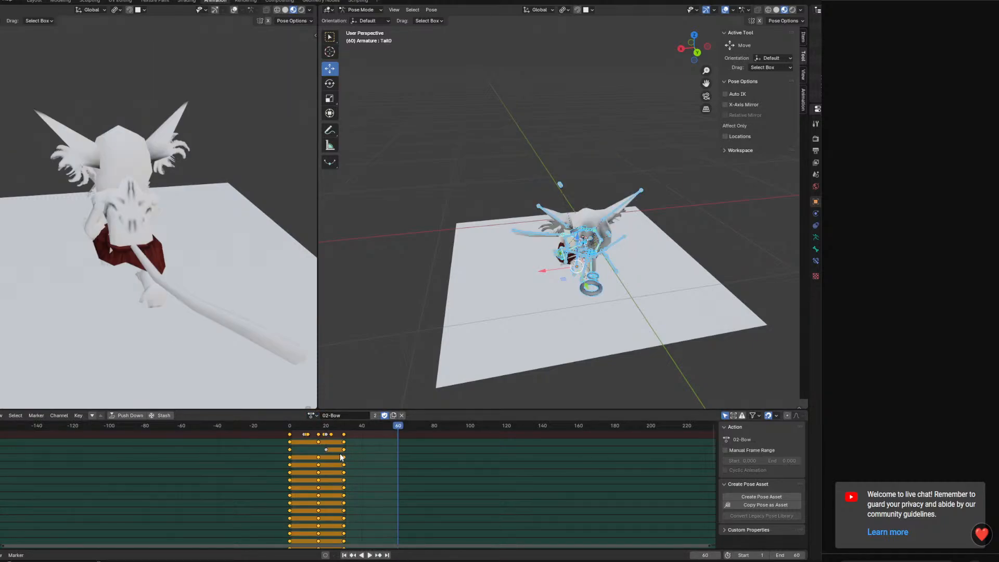
Enlarge the keyframe editor, show all the armature's bone keys and scrub 02-Bow back to its end at frame 30
scroll(376, 439, "up", 3)
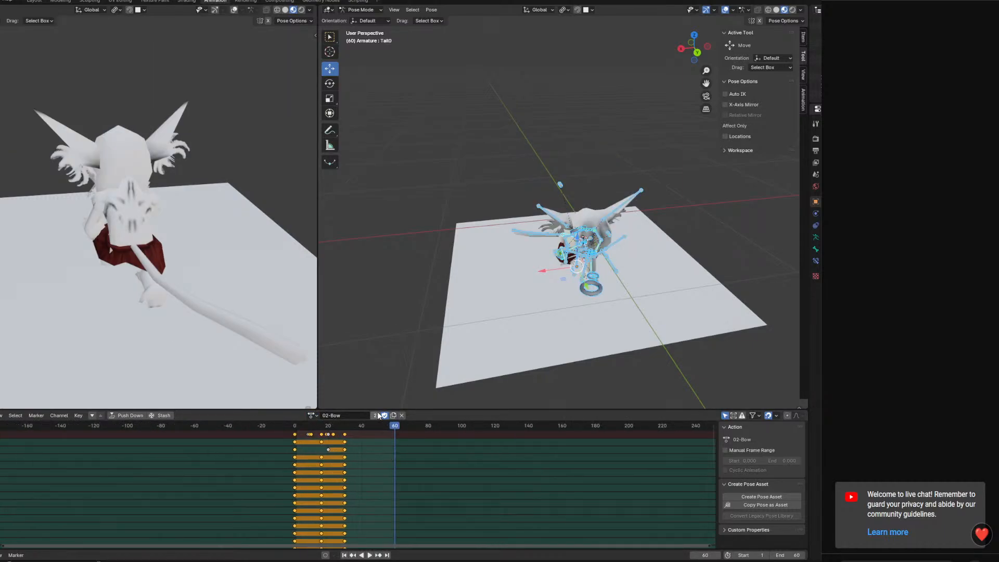
left_click_drag(377, 409, 377, 353)
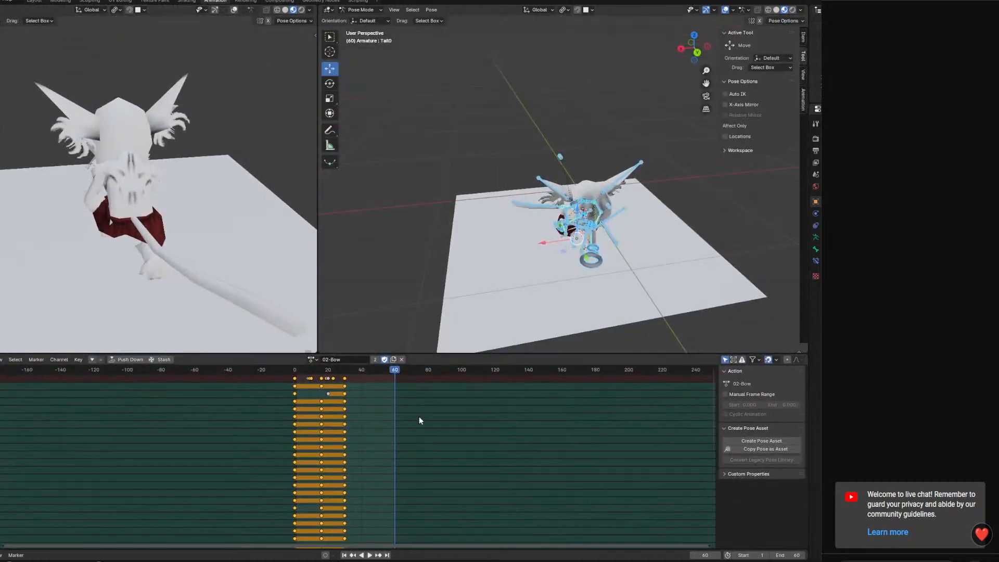
left_click(419, 417)
key("a")
key("a")
key("a")
key("a")
key("a")
key("a")
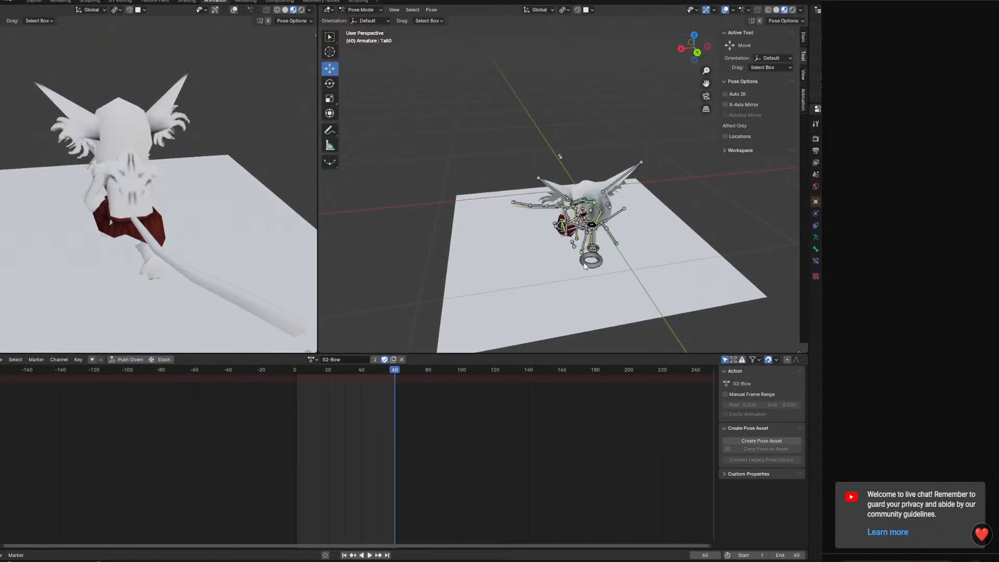
left_click_drag(385, 374, 345, 373)
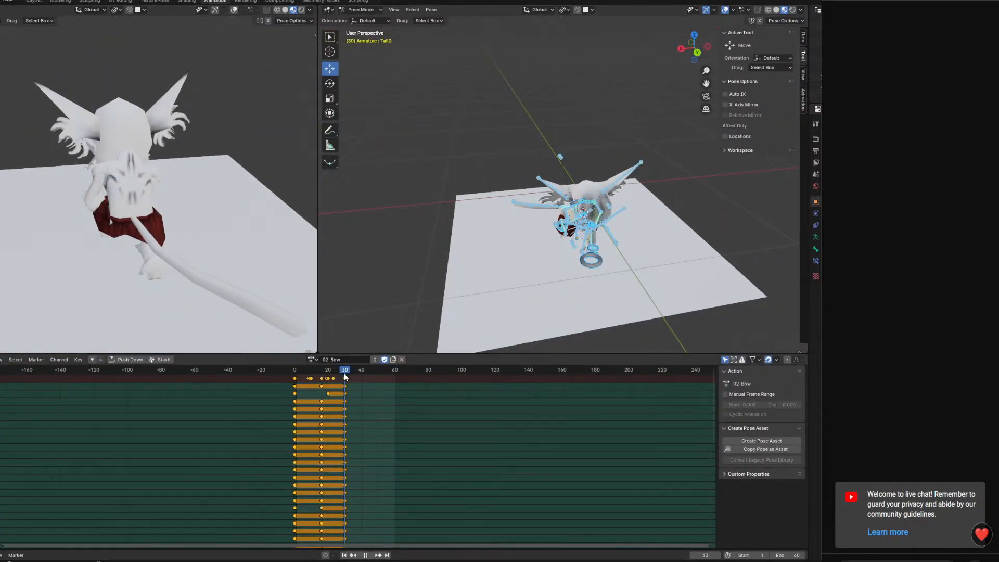
Load the 02-BowPose action and scrub it back to frame 0 to compare its starting pose
left_click(311, 359)
left_click(337, 375)
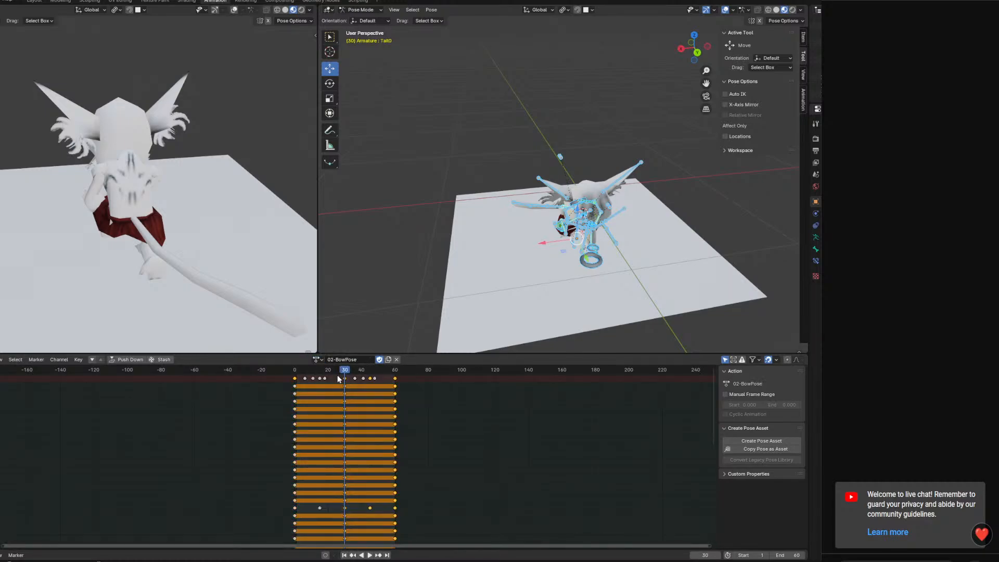
left_click_drag(362, 374, 287, 375)
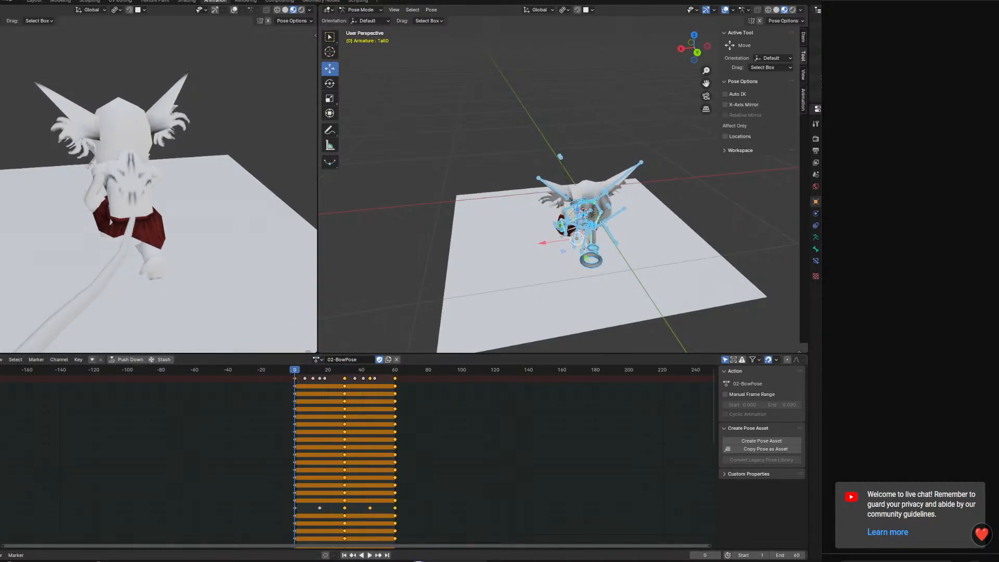
Back in Godot, insert a key at 2.8 seconds on the AnimationPlayerKairothian track and set it to BowPose
key("alt+Tab")
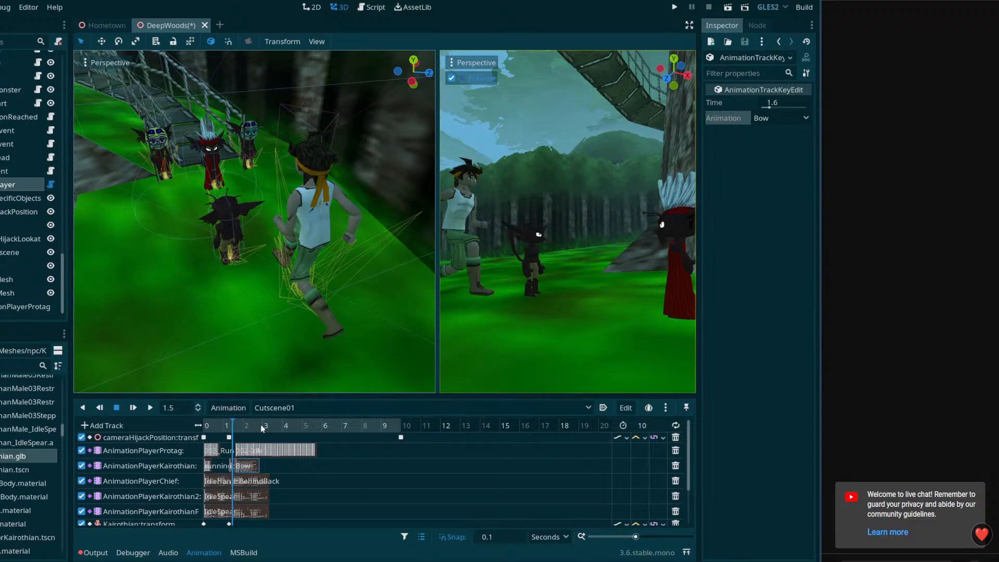
left_click_drag(239, 429, 262, 428)
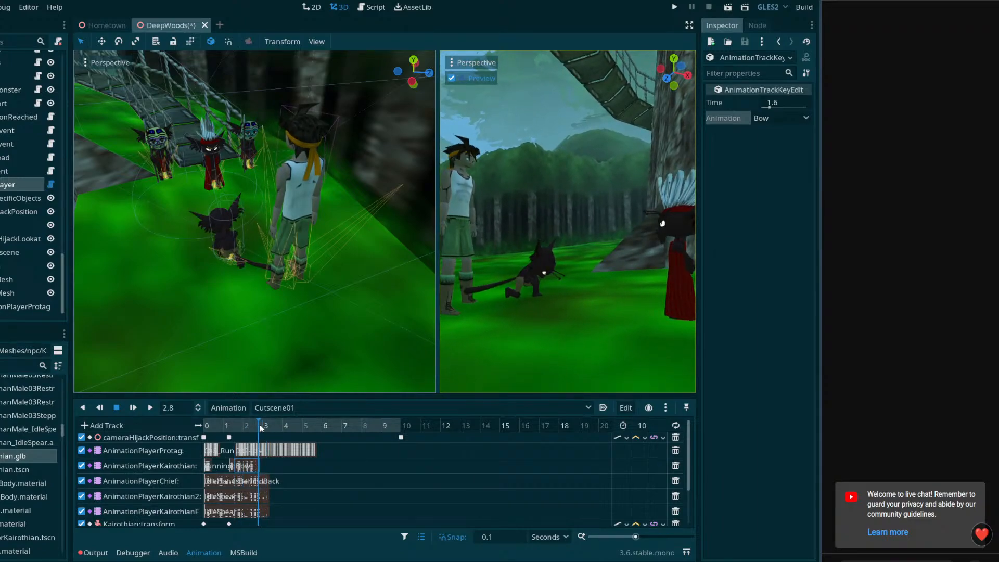
right_click(266, 466)
left_click(279, 473)
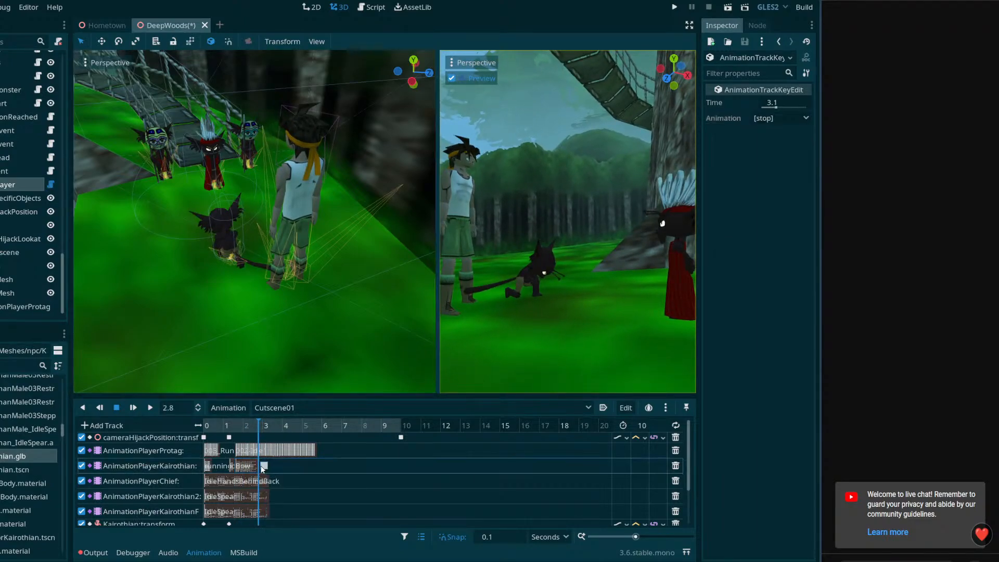
left_click(772, 119)
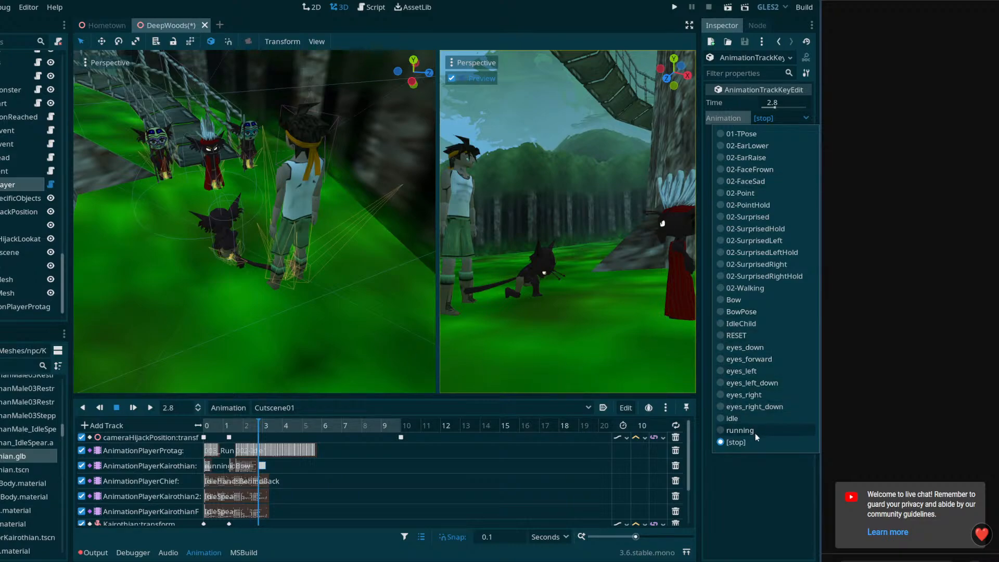
left_click(753, 312)
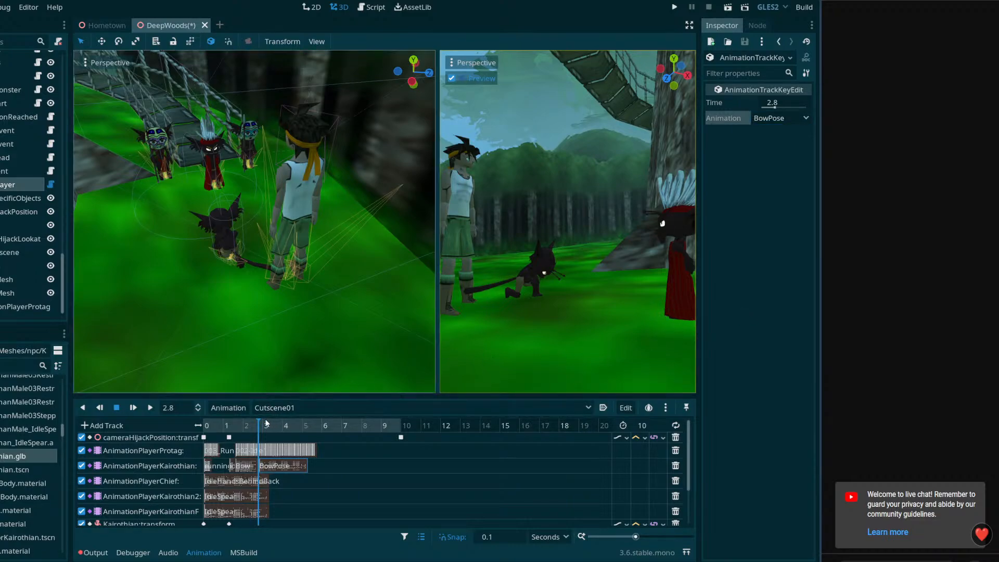
Play Cutscene01 from the start and scrub through to 10 seconds to check the bow sequence
left_click_drag(267, 424, 199, 448)
left_click(151, 408)
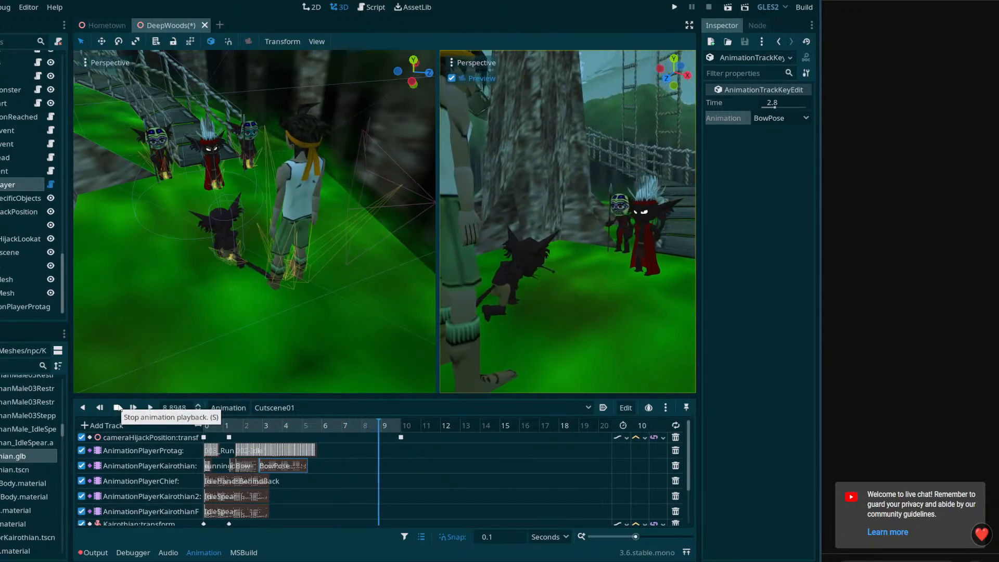
left_click(266, 426)
left_click_drag(265, 428, 213, 442)
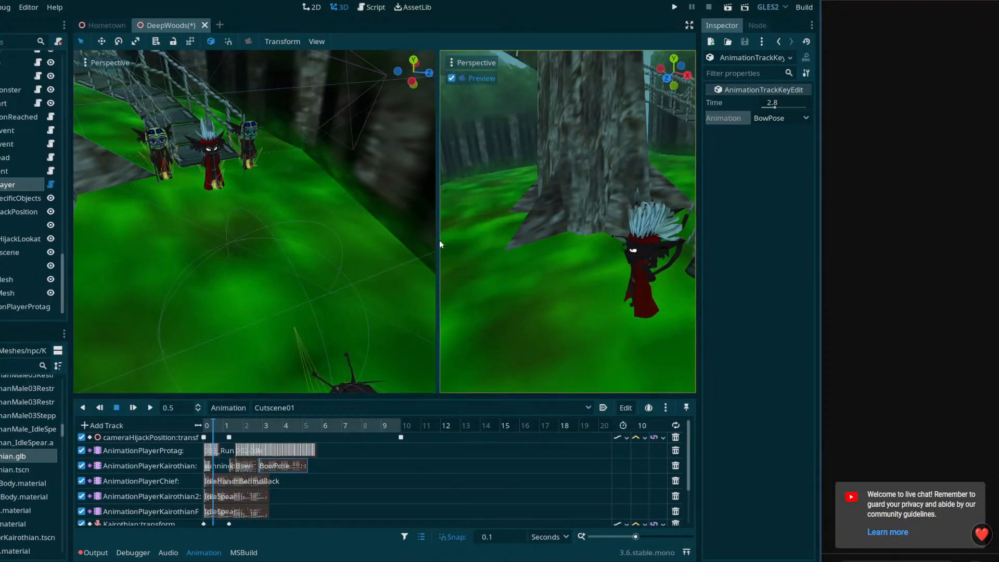
left_click_drag(273, 427, 403, 393)
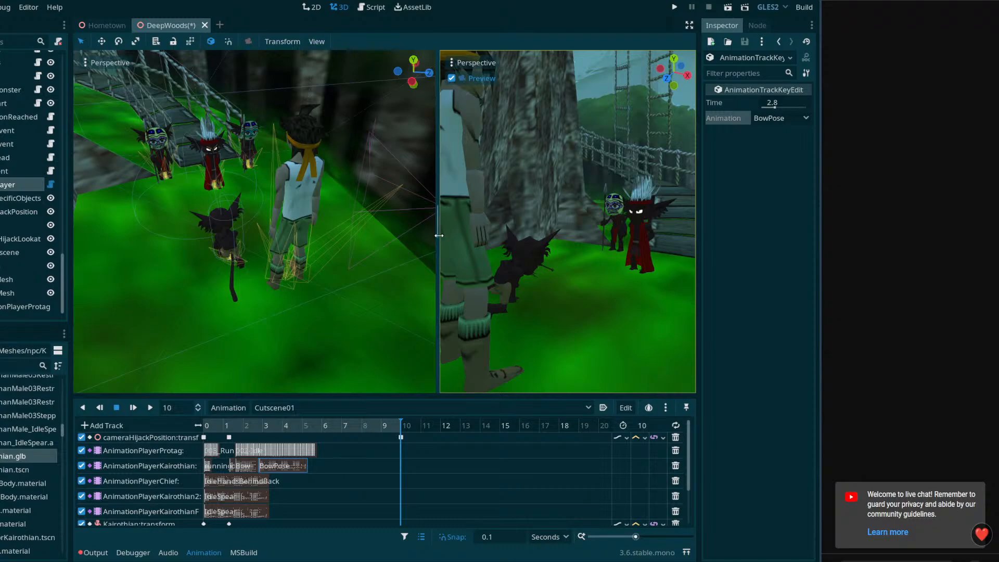
Enlarge the camera preview, replay the cutscene in it and place the playhead at 3.3 seconds
left_click_drag(439, 236, 184, 246)
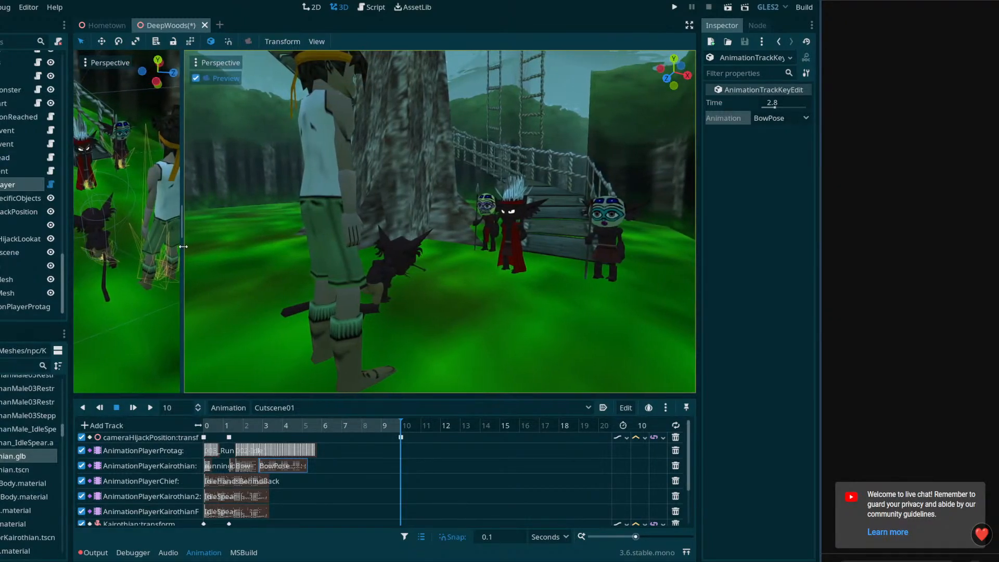
left_click(150, 408)
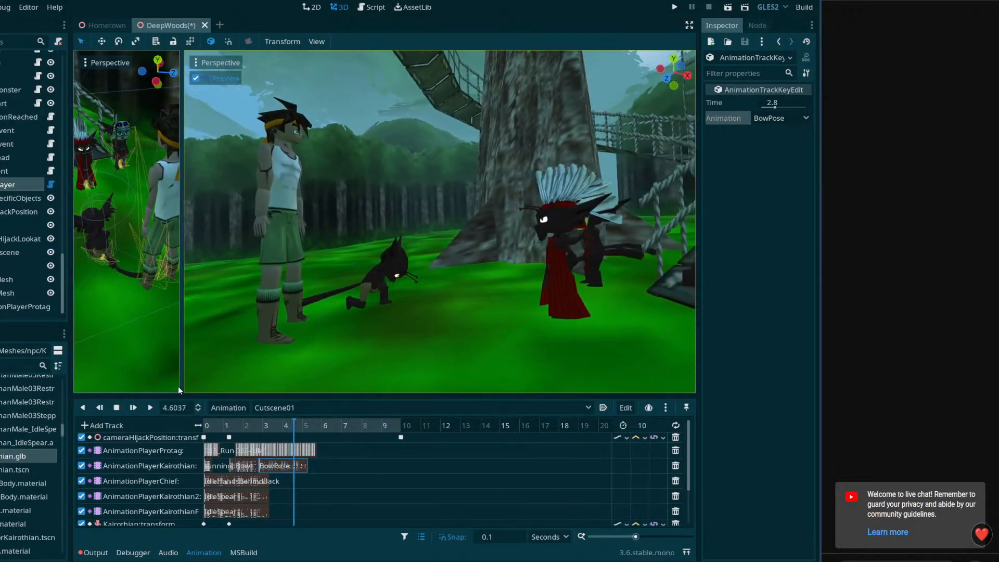
left_click(269, 426)
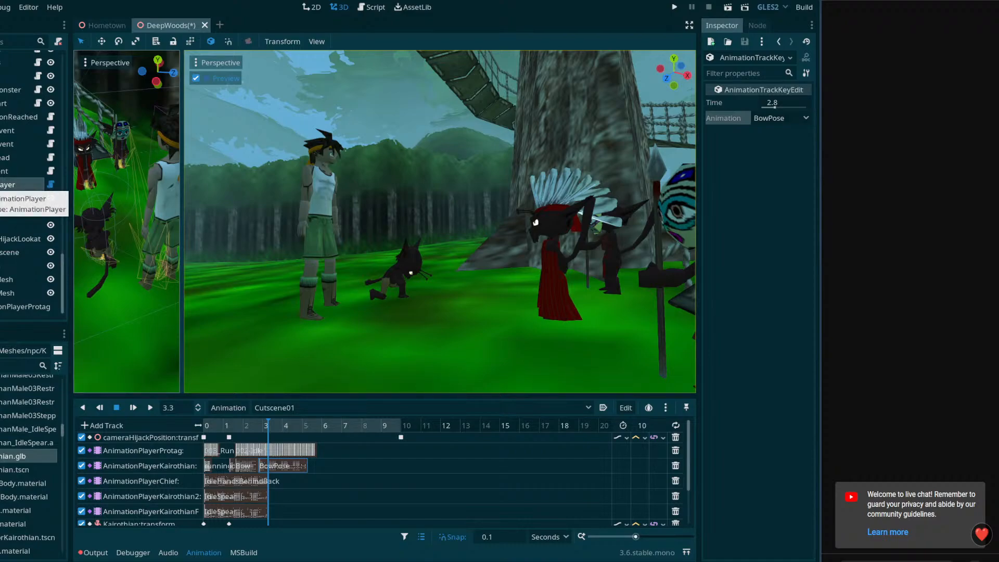
Add a plain Node under the CutSceneSpecificObjects node, name it showText and save the scene
right_click(5, 198)
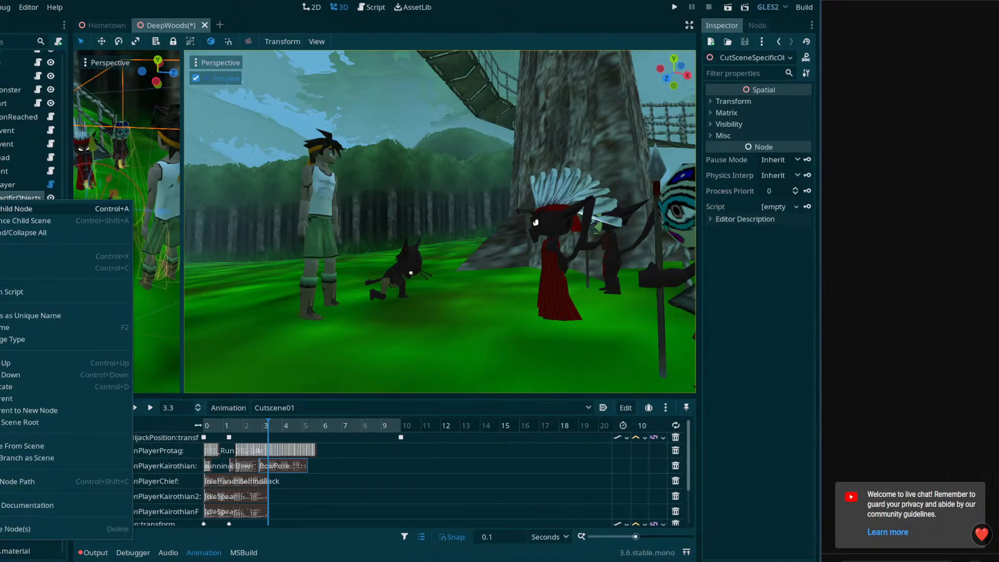
left_click(6, 210)
double_click(250, 155)
left_click(8, 292)
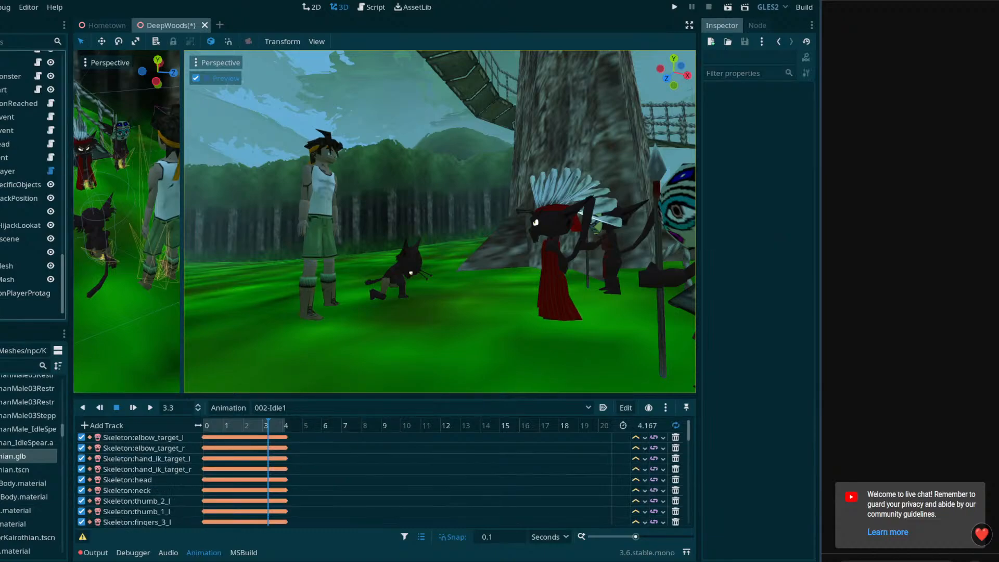
double_click(6, 306)
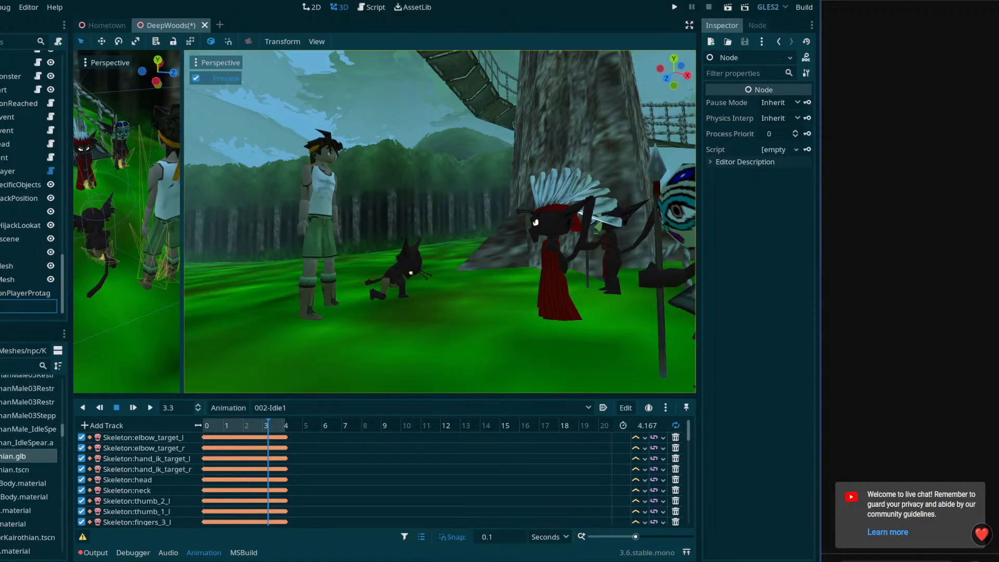
key("Return")
key("ctrl+s")
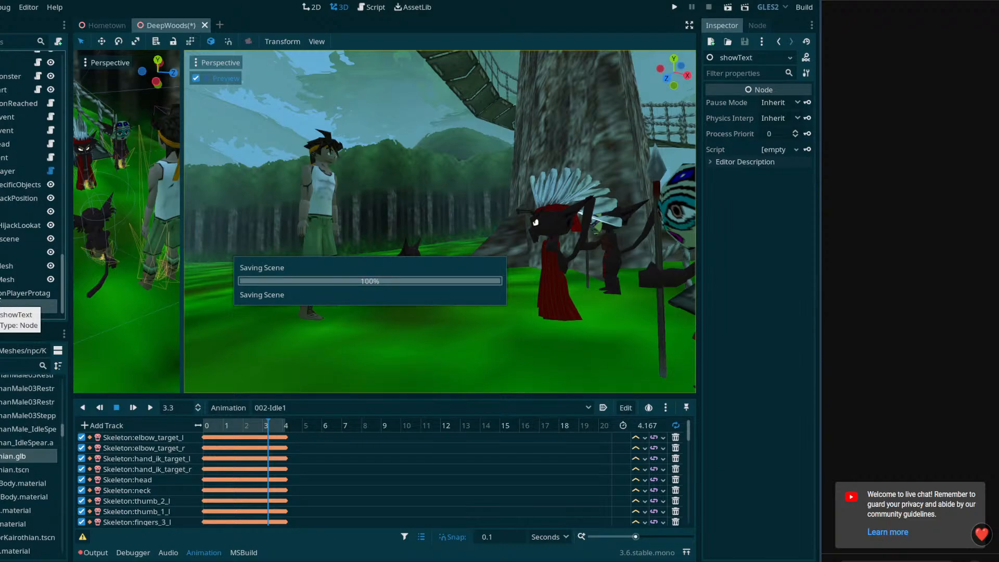
Attach the existing Act_ShowText.cs script to the showText node and save the scene
left_click(781, 149)
left_click(791, 193)
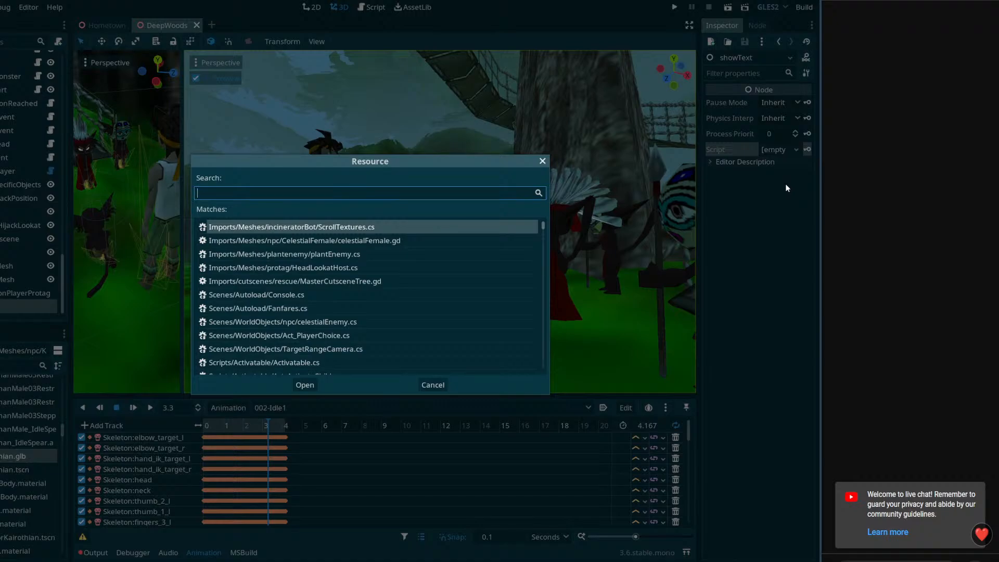
type("showtext")
double_click(354, 227)
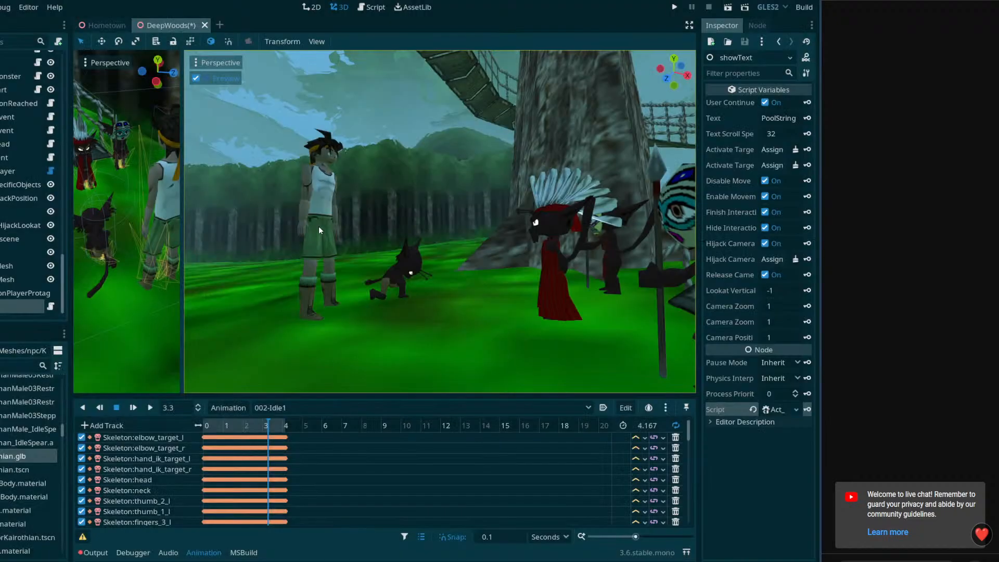
key("ctrl+s")
Widen the property area and turn off Release Camera On Finish and Disable Movement On Start for showText
left_click_drag(698, 205, 625, 216)
left_click(731, 271)
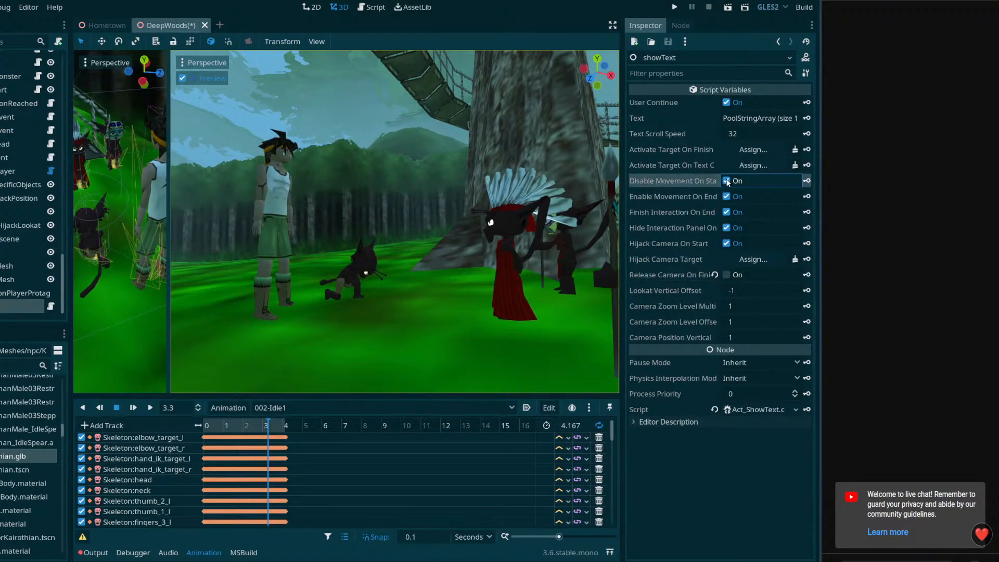
left_click_drag(622, 195, 538, 196)
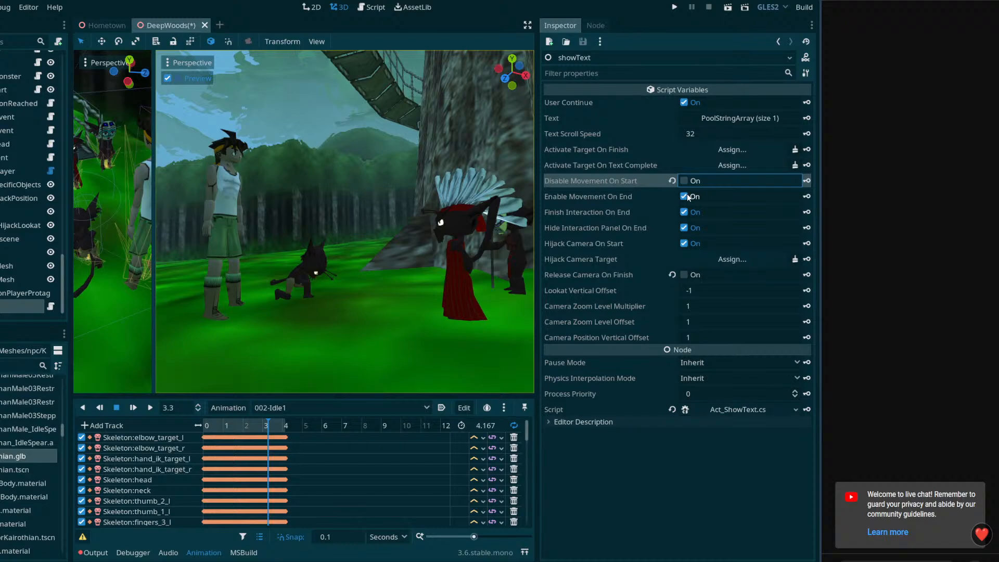
left_click(759, 119)
left_click(759, 119)
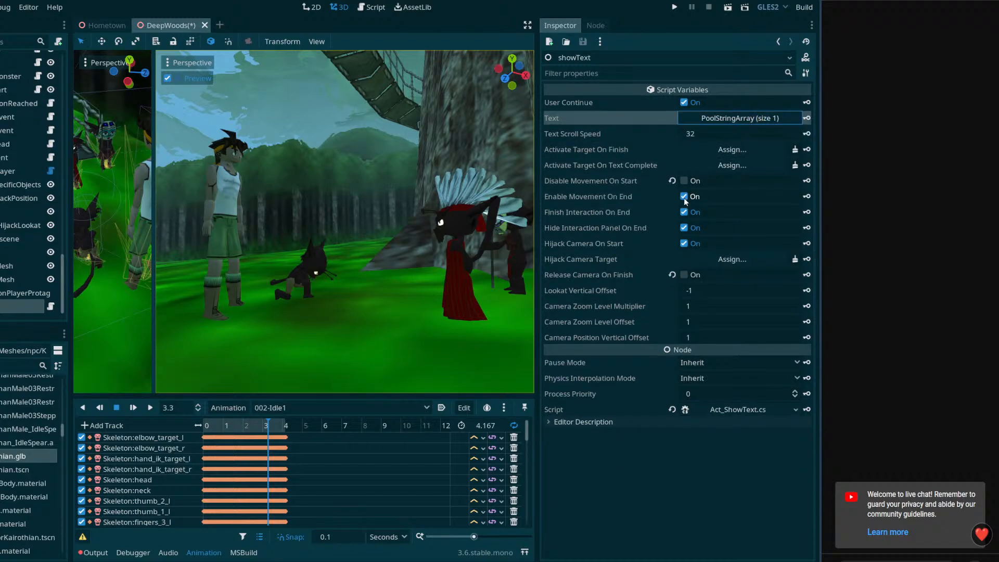
Turn off Enable Movement On End, Finish Interaction On End, Hide Interaction Panel On End and Hijack Camera On Start, keeping User Continue on
left_click(684, 197)
left_click(684, 212)
left_click(686, 228)
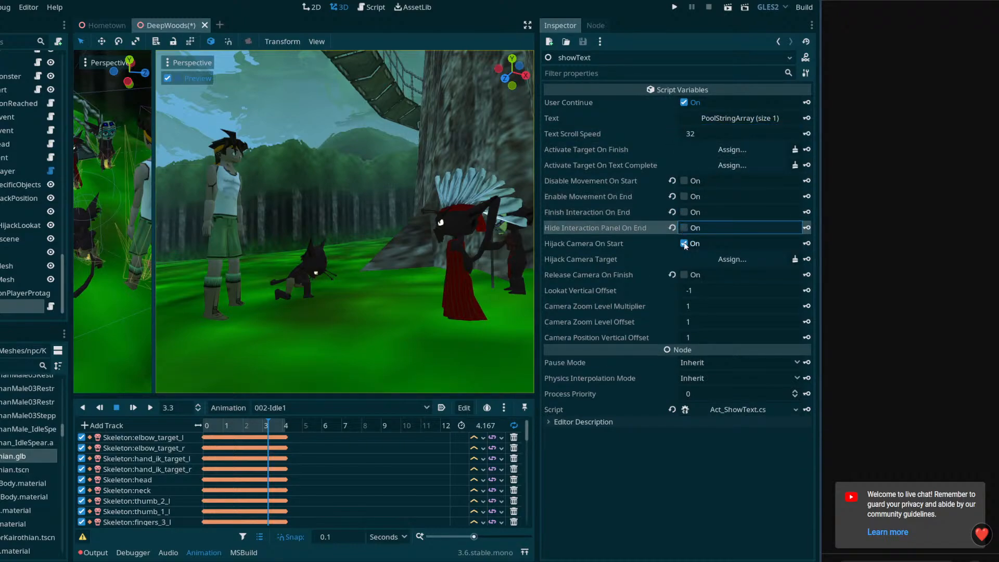
left_click(685, 243)
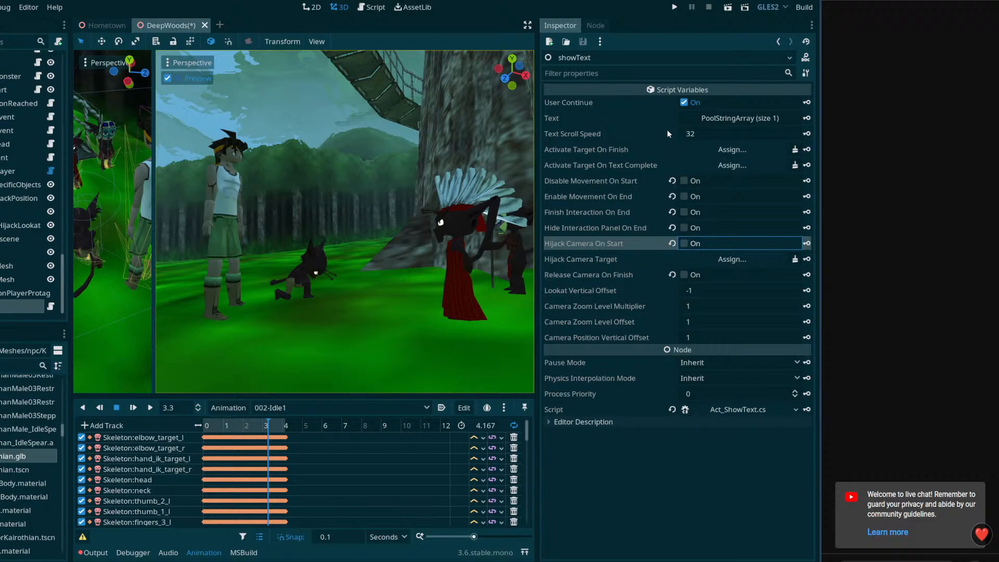
left_click(684, 103)
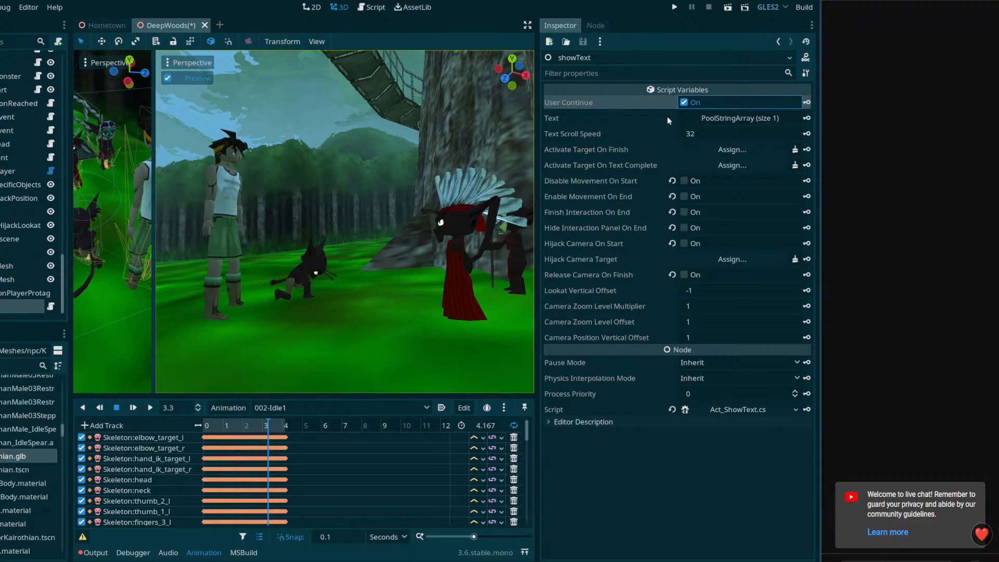
Rename the showText node to showText01, save the scene and expand the node's Text array
left_click(9, 308)
type("0")
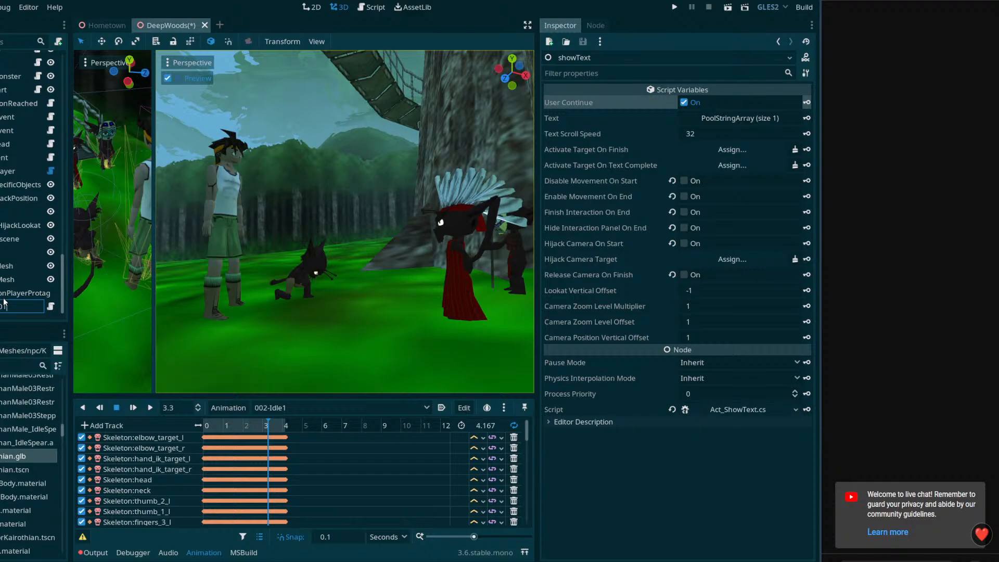
type("1")
key("Return")
key("ctrl+s")
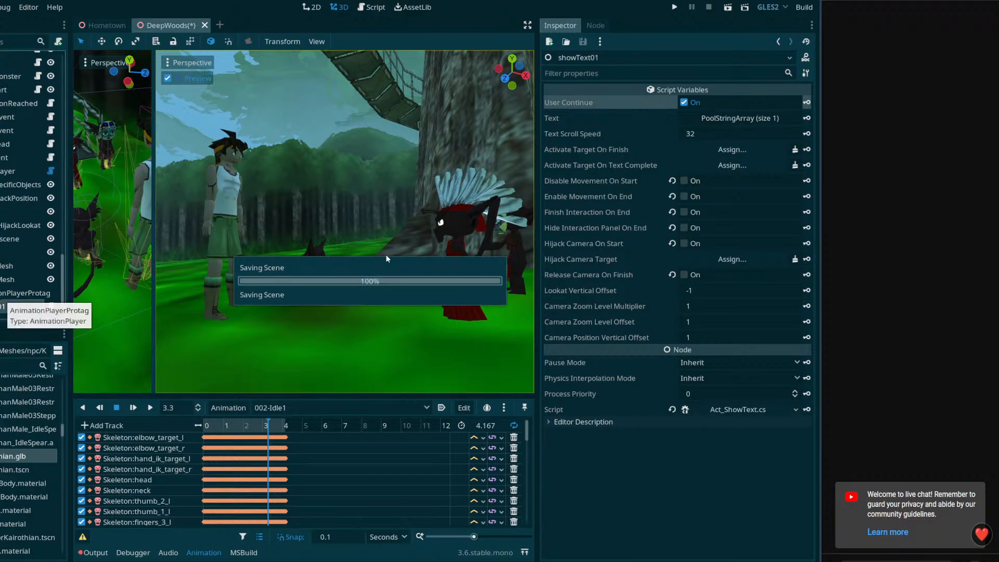
left_click(765, 119)
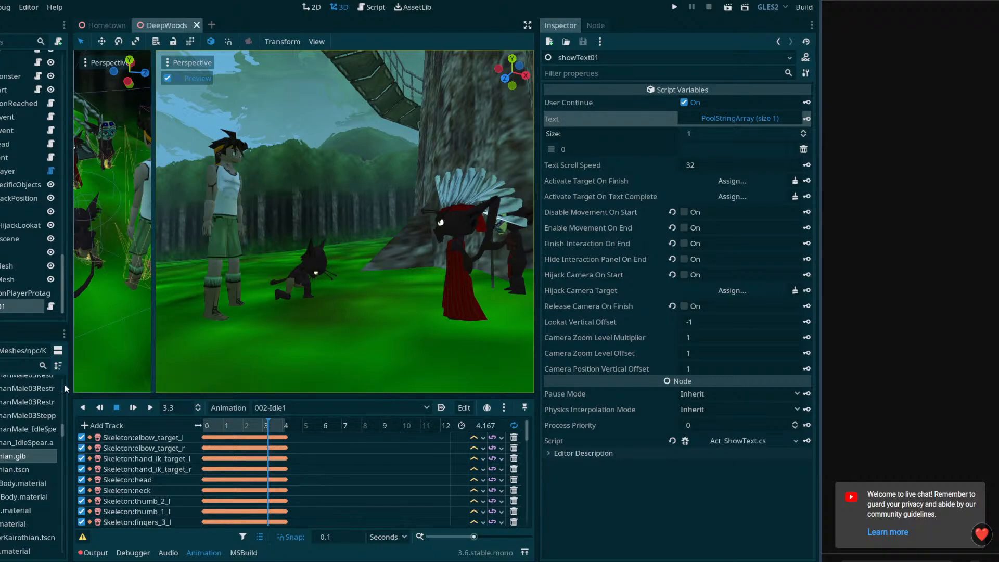
Find translation.csv among the project files, show it in the file manager and open it in Excel
left_click_drag(63, 435, 77, 557)
scroll(2, 383, "up", 2)
left_click(1, 368)
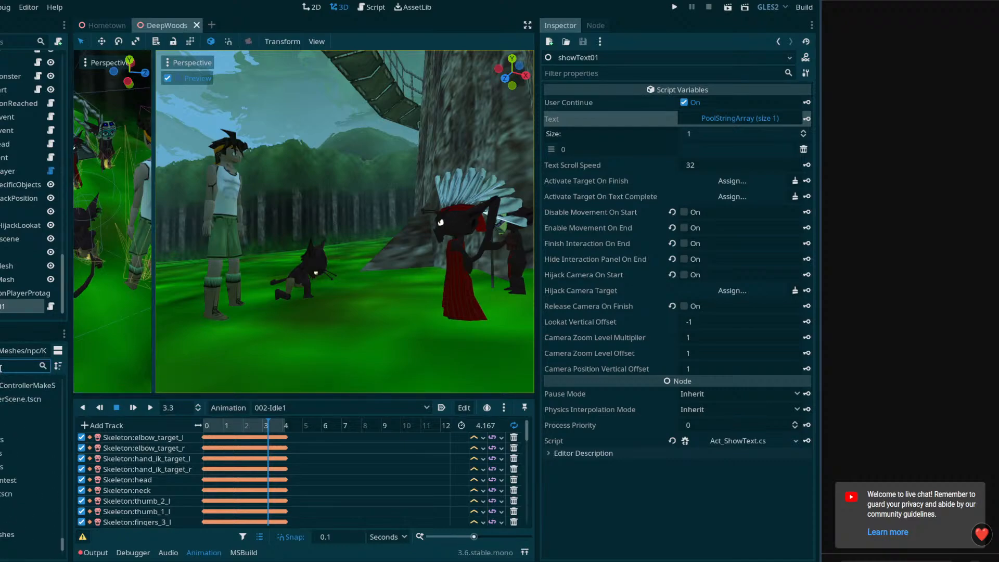
type("text")
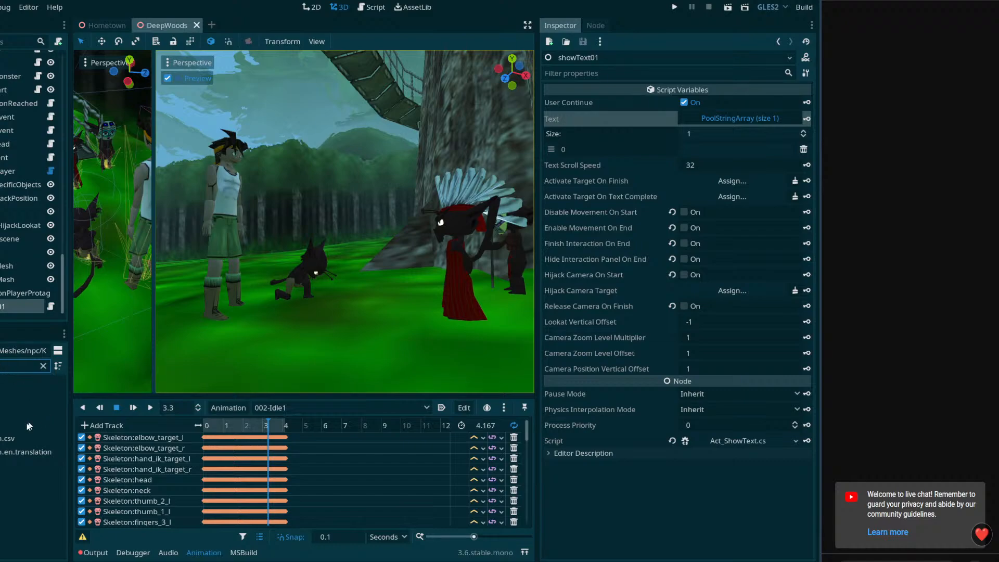
right_click(13, 439)
left_click(56, 554)
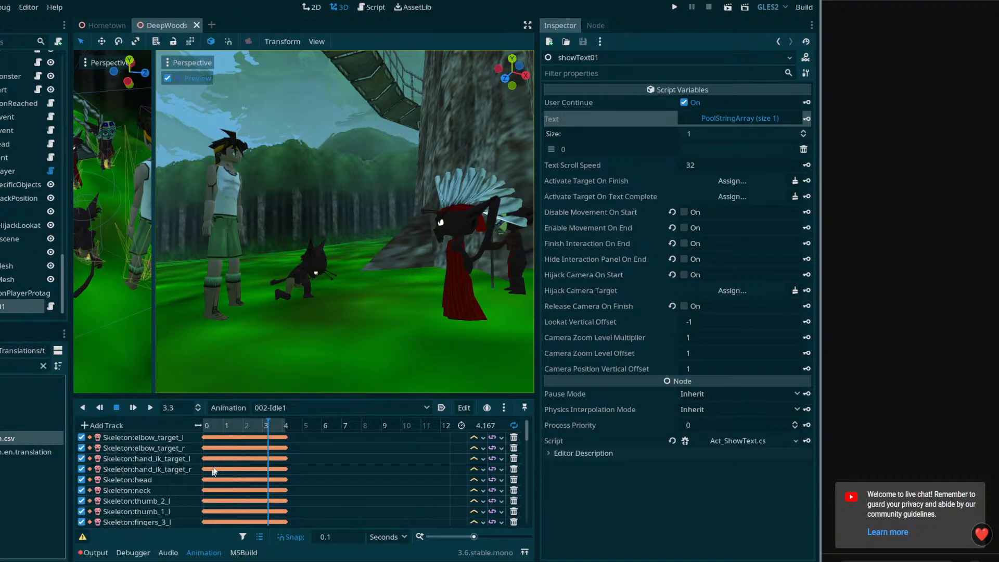
double_click(90, 169)
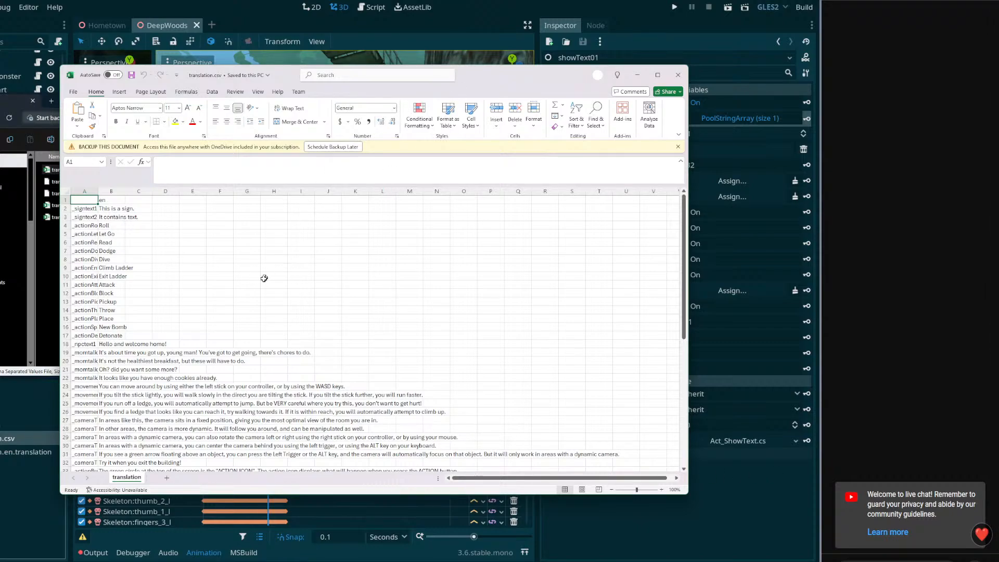
Enter the key _deepWoodsCutscene1 in cell A60, the first empty row of translation.csv
scroll(197, 349, "down", 3)
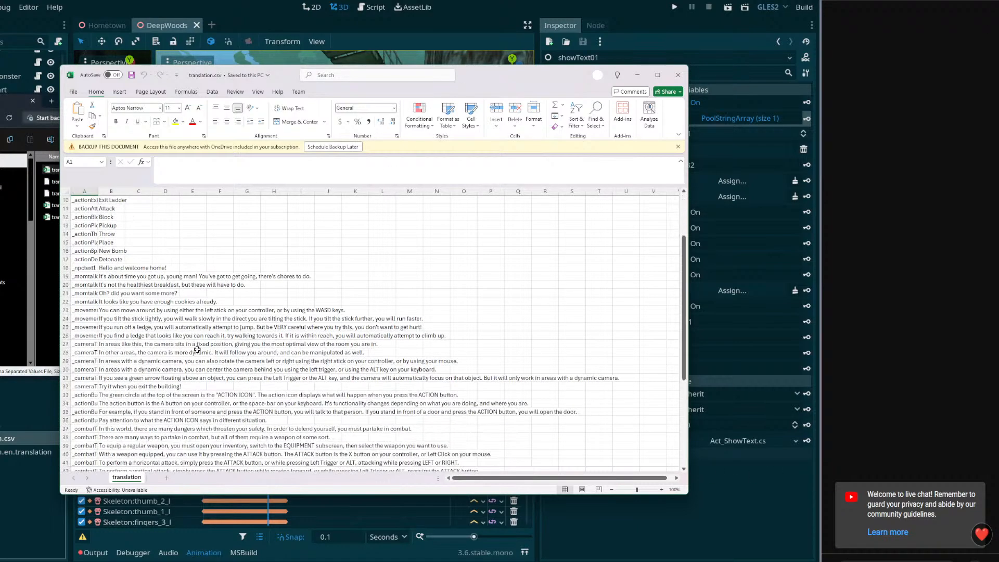
scroll(197, 349, "down", 9)
left_click(86, 393)
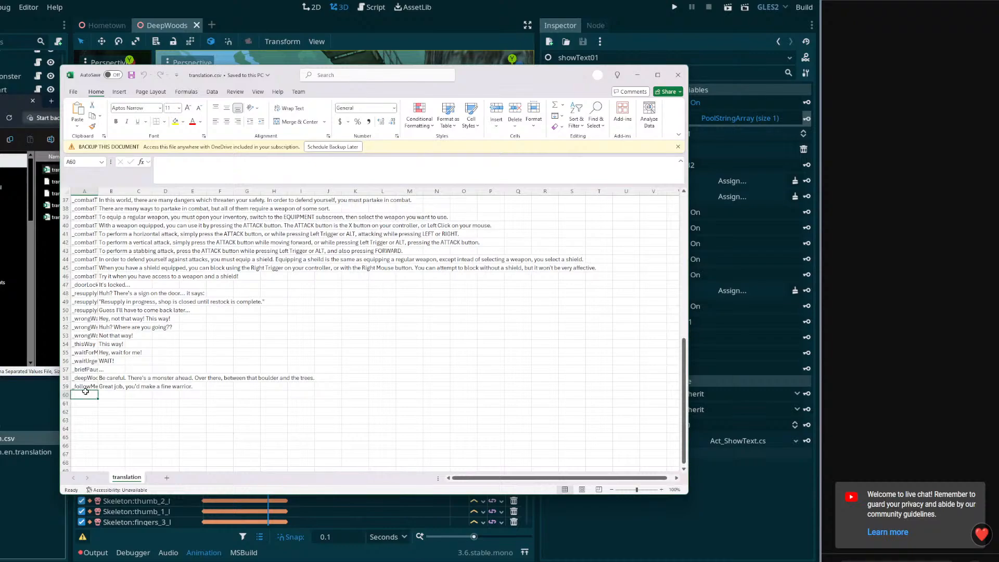
type("_")
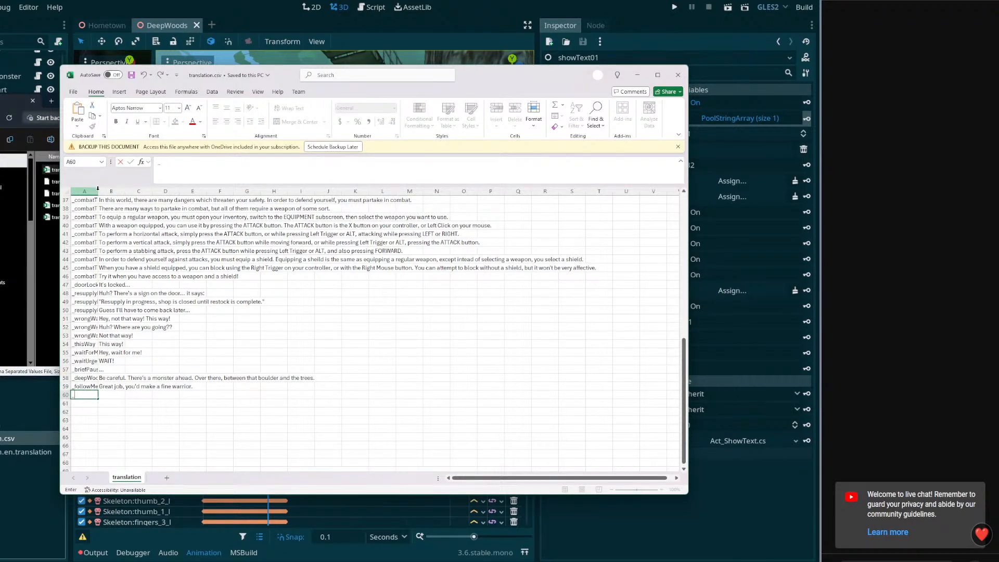
type("de")
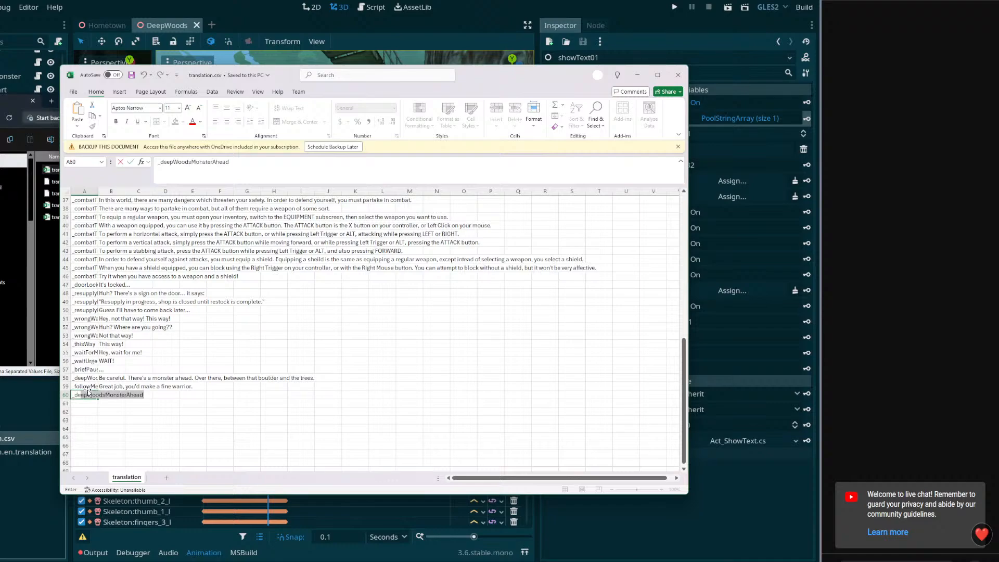
type("ep")
key("Tab")
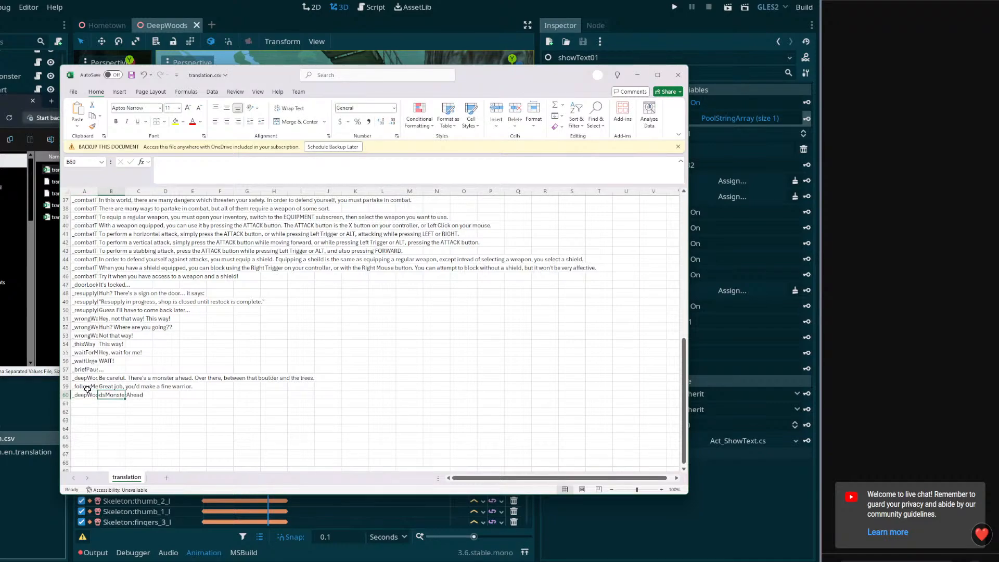
left_click(86, 394)
left_click_drag(230, 162, 190, 165)
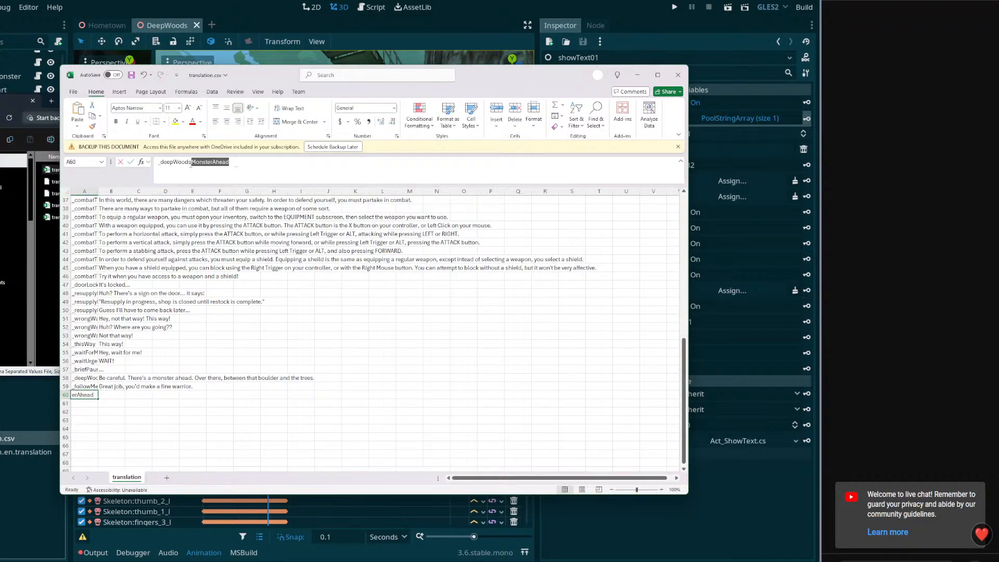
type("Cutsc")
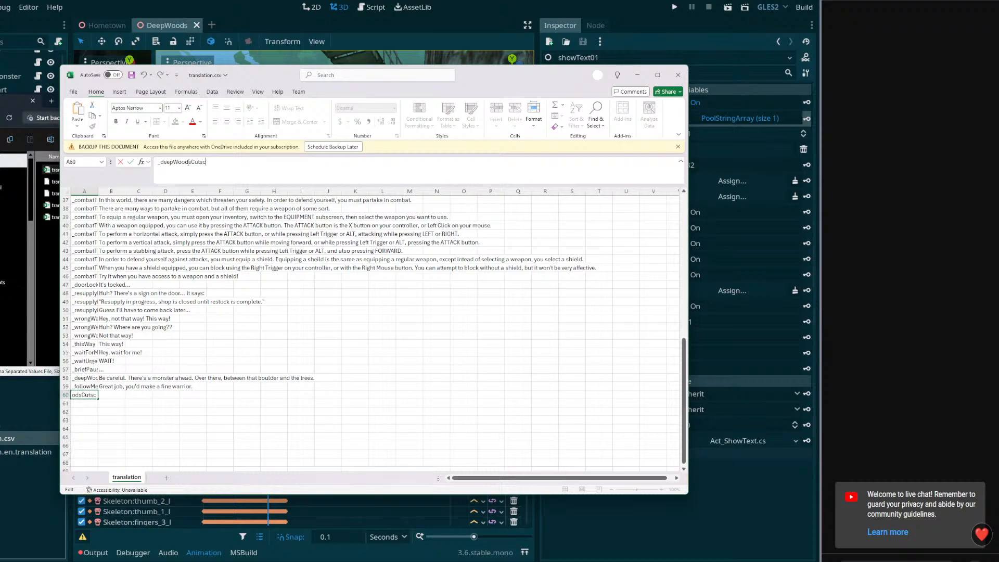
type("ene1")
key("Return")
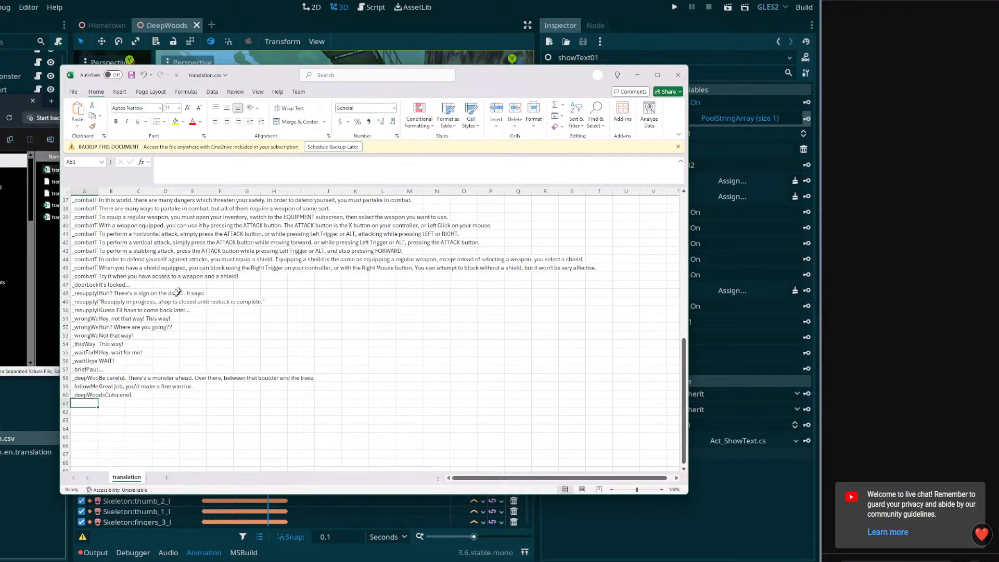
Enter "My lord, I have brought the human as you have requested." in cell B60 of translation.csv
left_click(93, 393)
key("Tab")
left_click(183, 175)
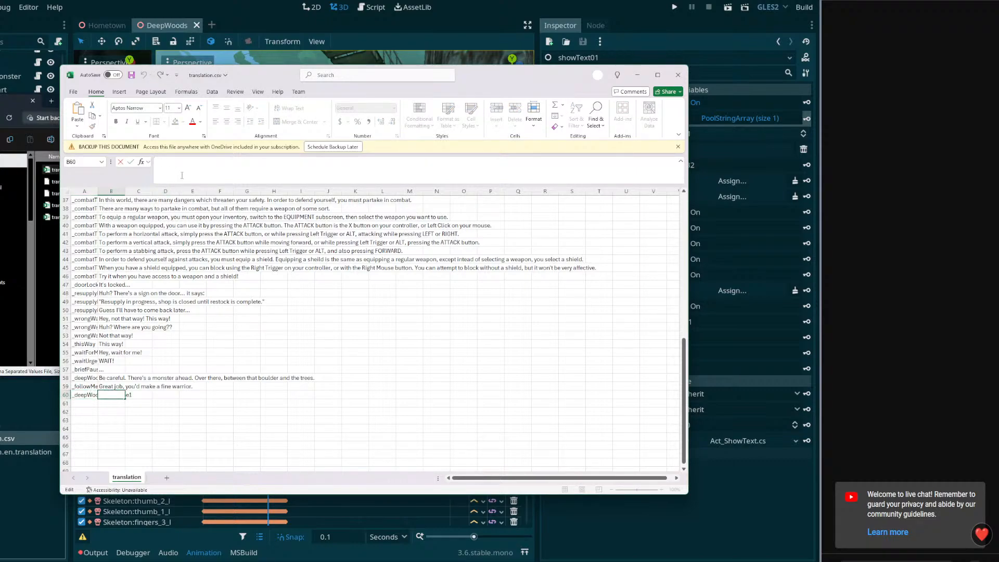
type("My lord, I have brought the human as you have requested.")
key("Return")
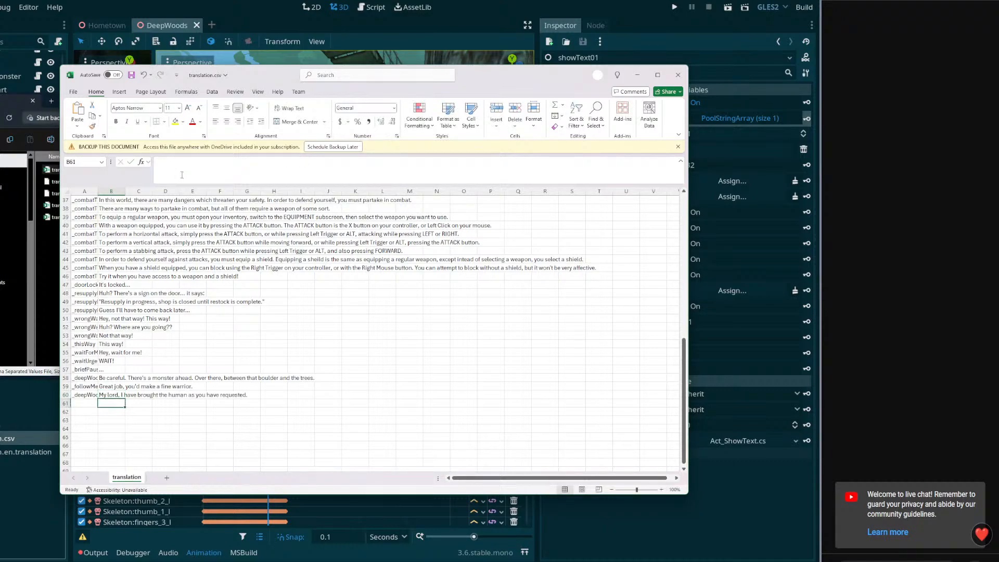
left_click(109, 396)
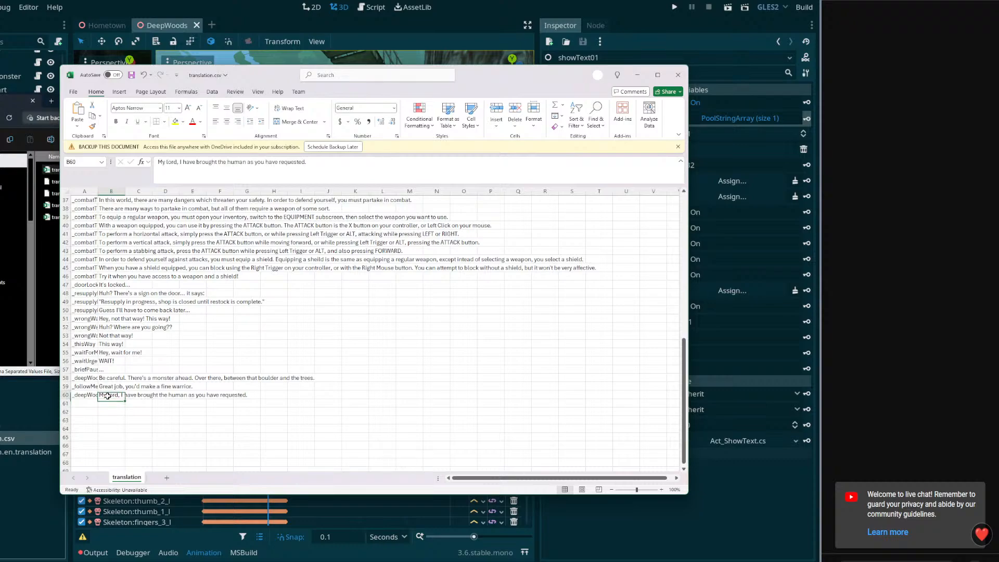
left_click(329, 163)
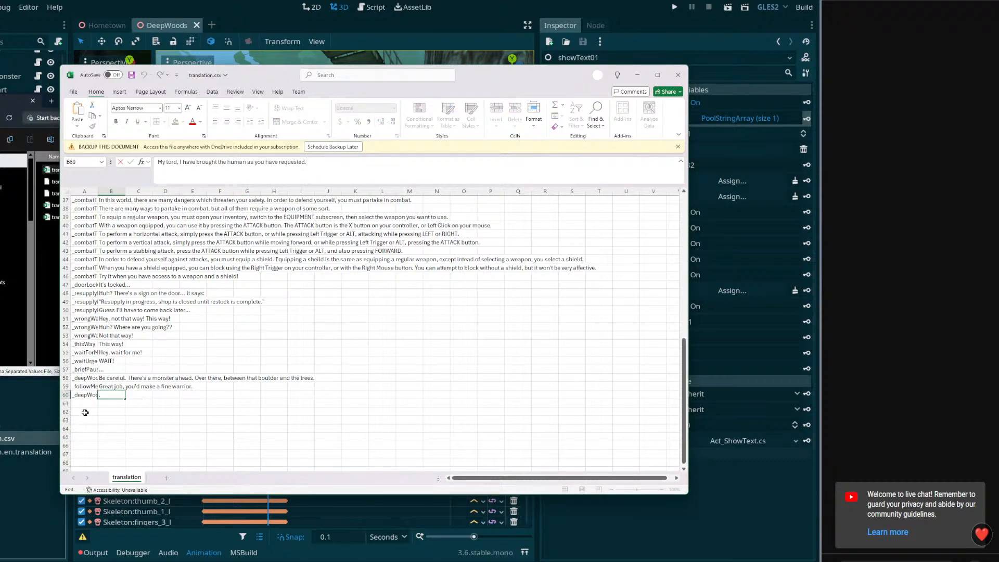
Copy the key _deepWoodsCutscene1 into cell A61 of translation.csv, leaving B61 empty
left_click(80, 393)
left_click_drag(226, 162, 148, 162)
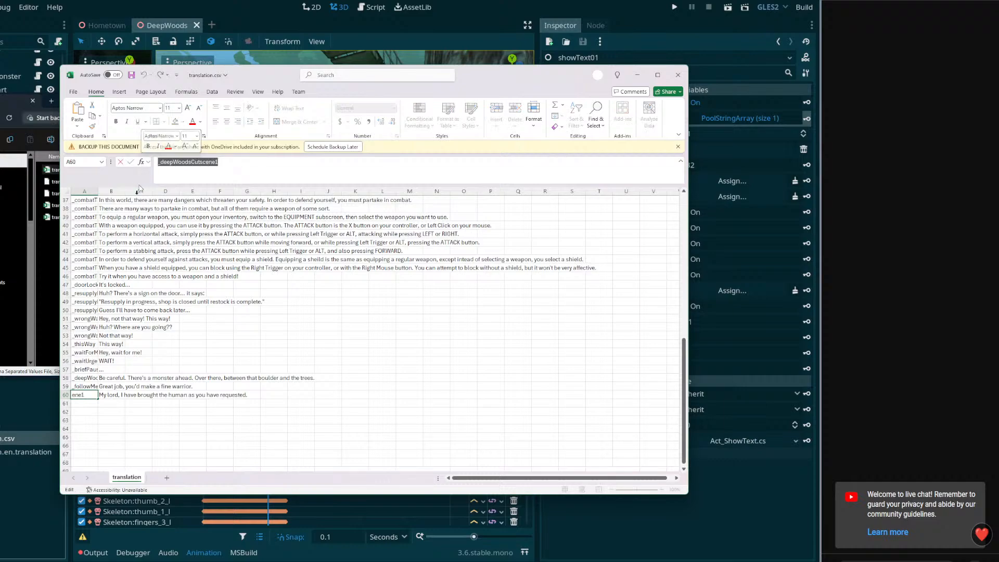
key("ctrl+c")
key("Return")
key("ctrl+v")
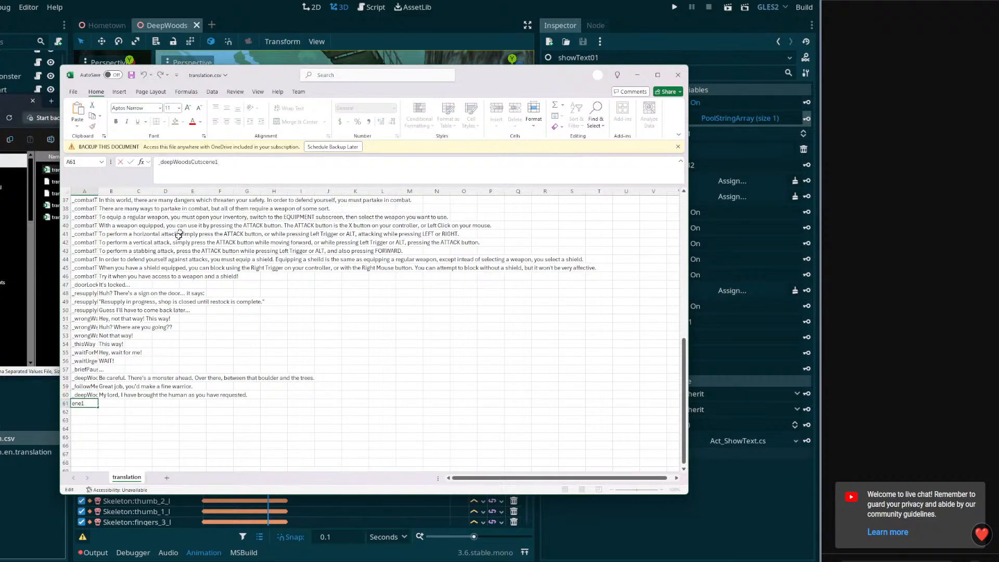
left_click(116, 405)
left_click(201, 166)
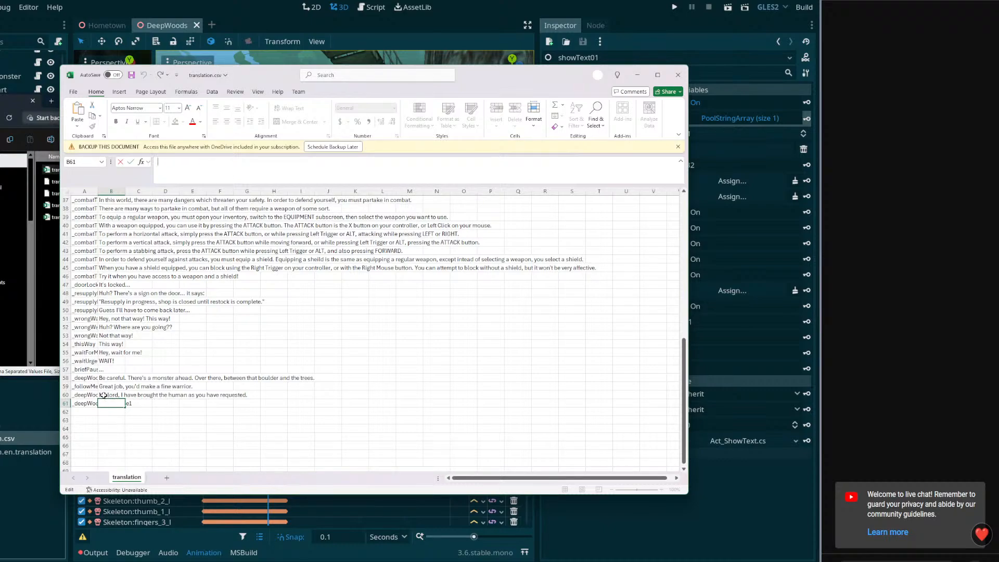
key("Escape")
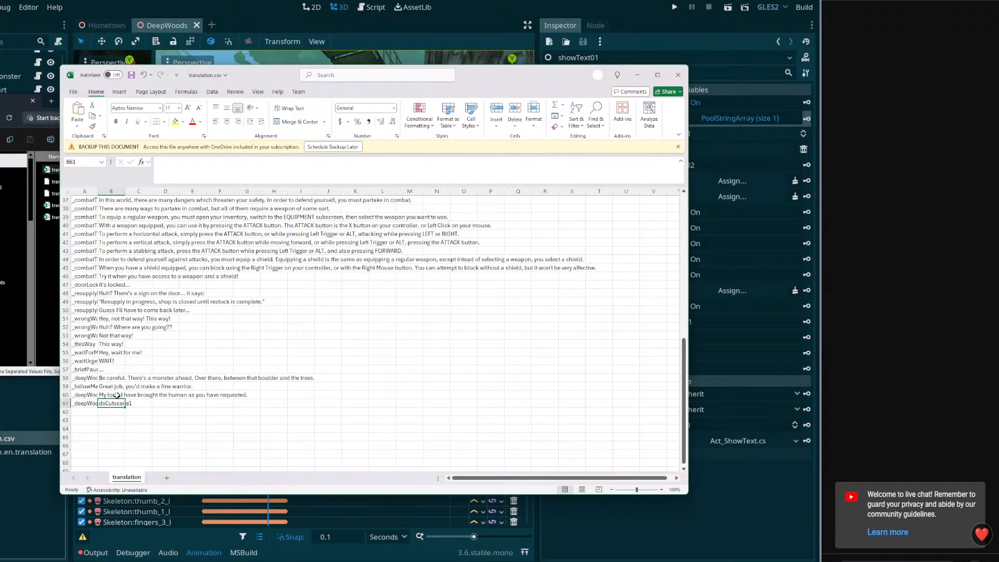
Close translation.csv without saving its changes and open translation.xlsx from the same folder instead
left_click(678, 75)
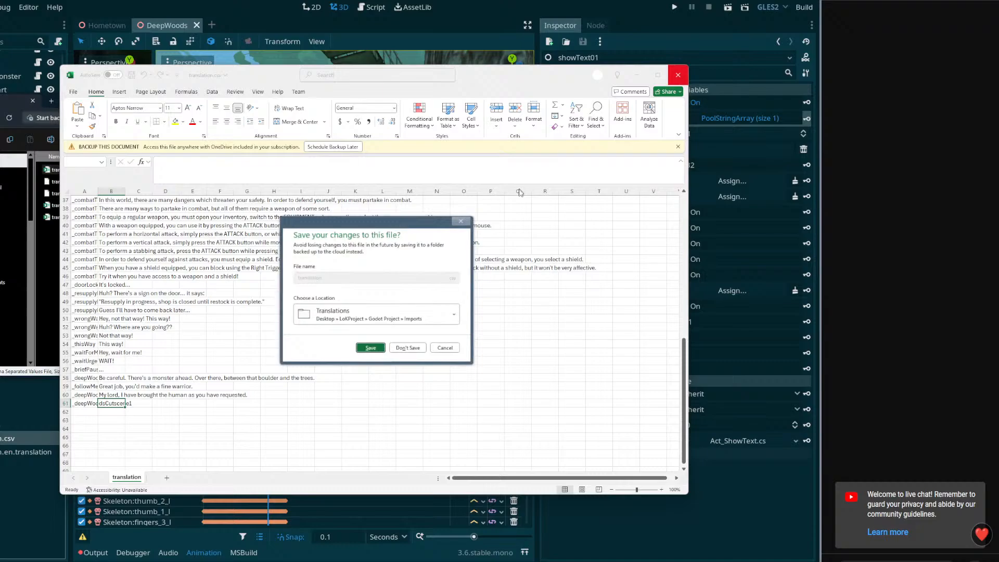
left_click(404, 348)
double_click(130, 216)
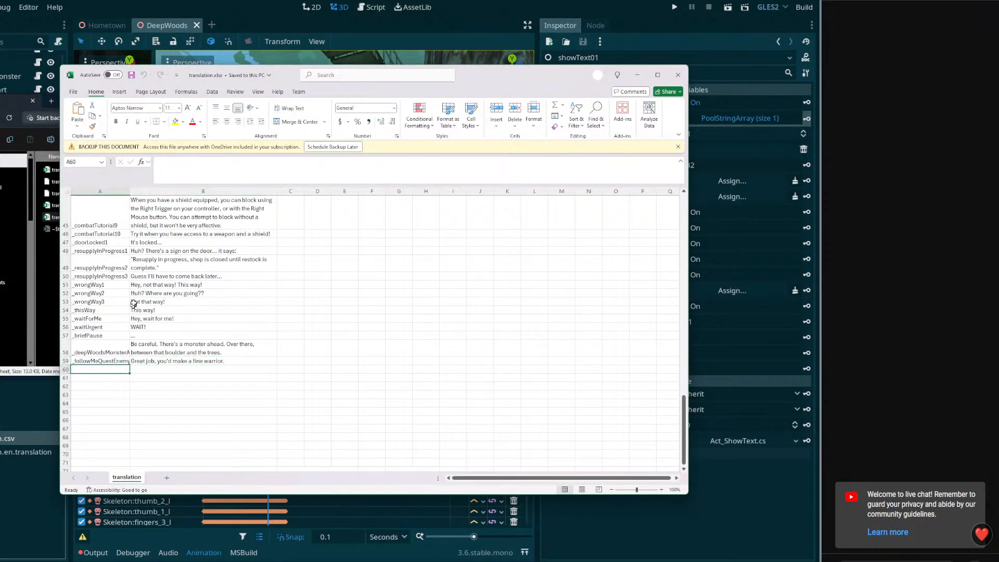
Fill row 60 with the key _deepWoodsCutscene1 and "My lord, I have brought the human as you have requested.", then save the workbook
type("_deepWoodsCutscene1")
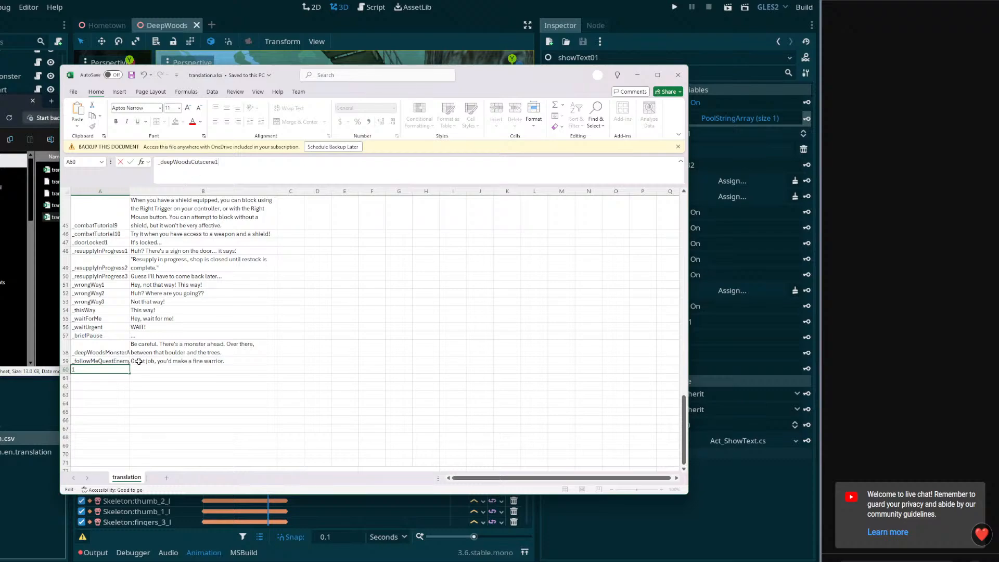
key("Tab")
left_click(205, 170)
type("My")
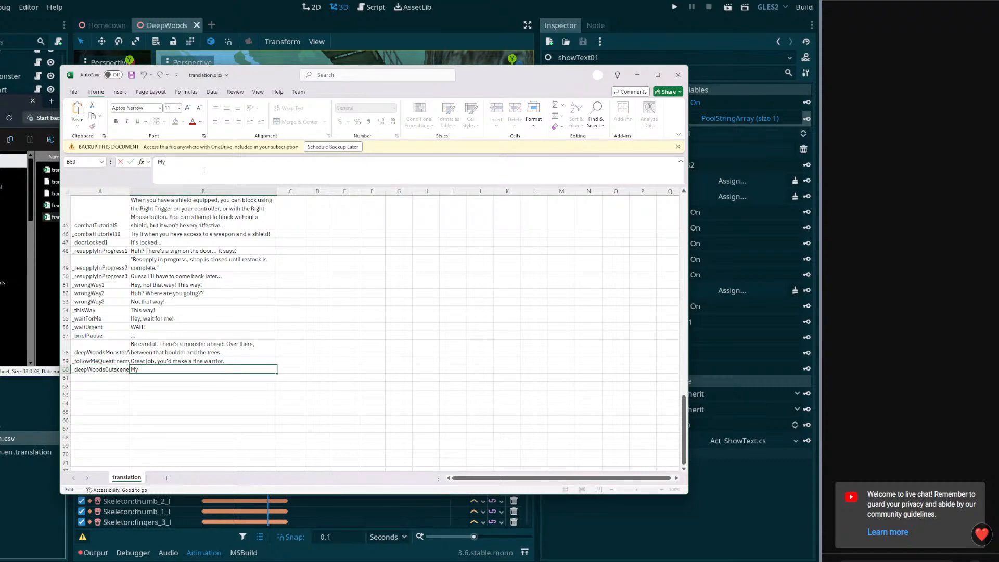
type(" lord, I have brought you the human as")
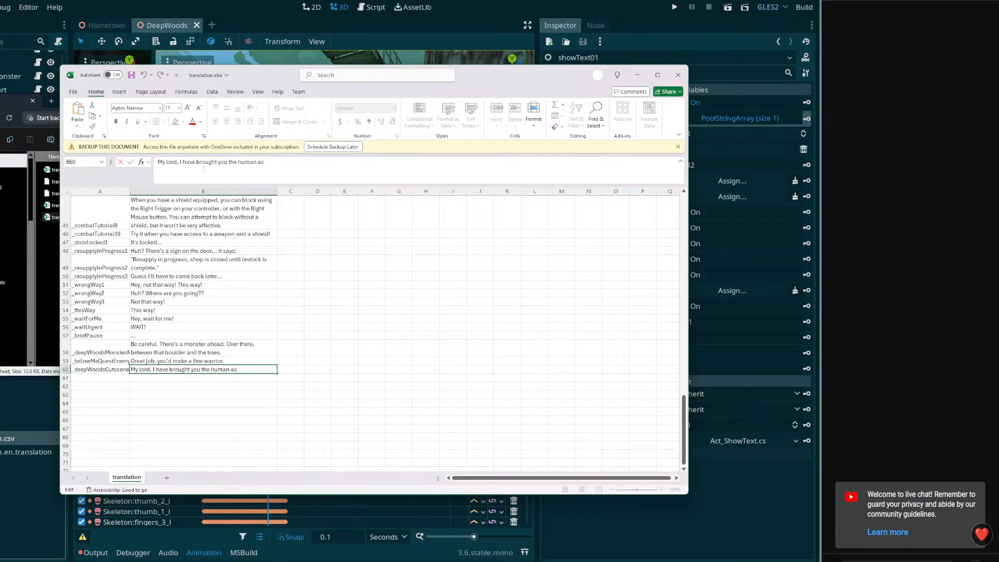
type(" you have")
key("BackSpace")
key("BackSpace")
key("BackSpace")
key("BackSpace")
type("requested.")
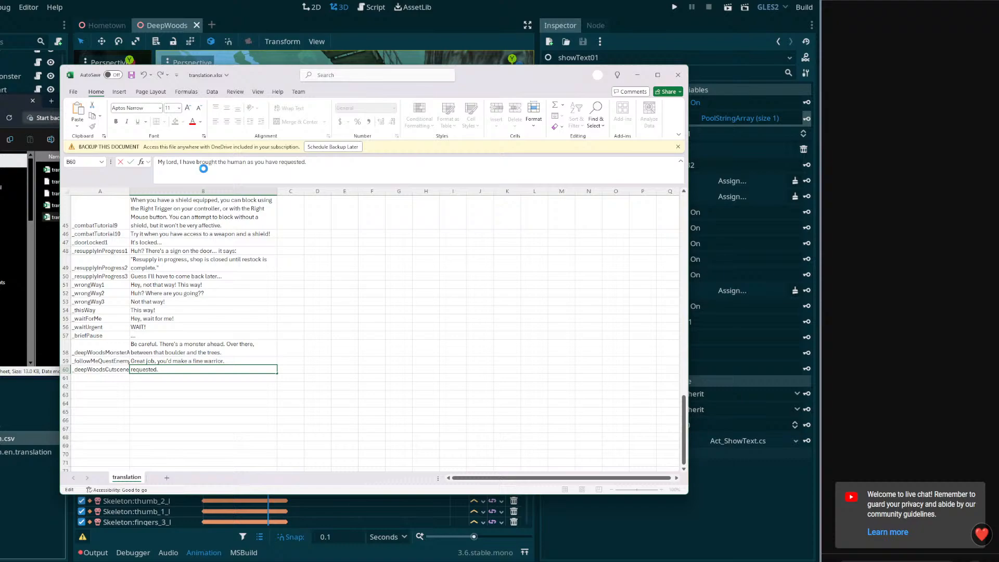
key("ctrl+s")
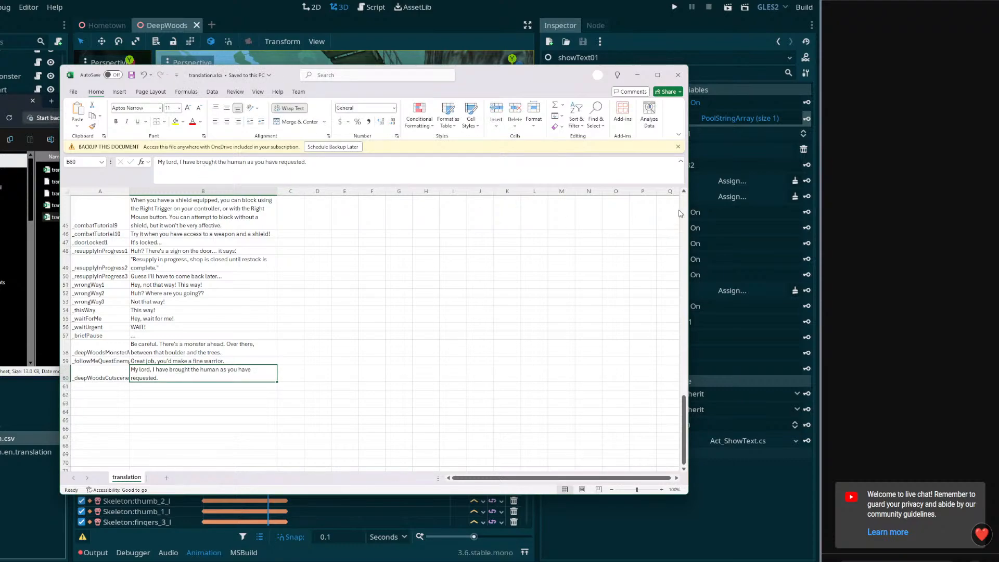
Dismiss the backup notice and turn on Wrap Text for the whole of column B
left_click(678, 146)
left_click(98, 373)
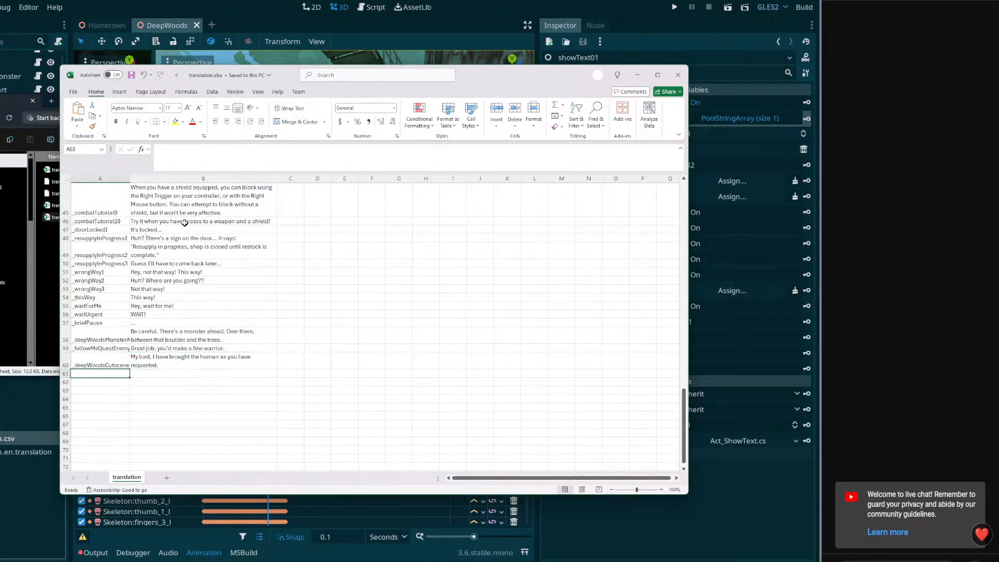
left_click(195, 179)
left_click(289, 109)
Enter the key _deepWoodsCutscene2 in cell A61
left_click(108, 374)
left_click(205, 163)
type("_deepWoodsS")
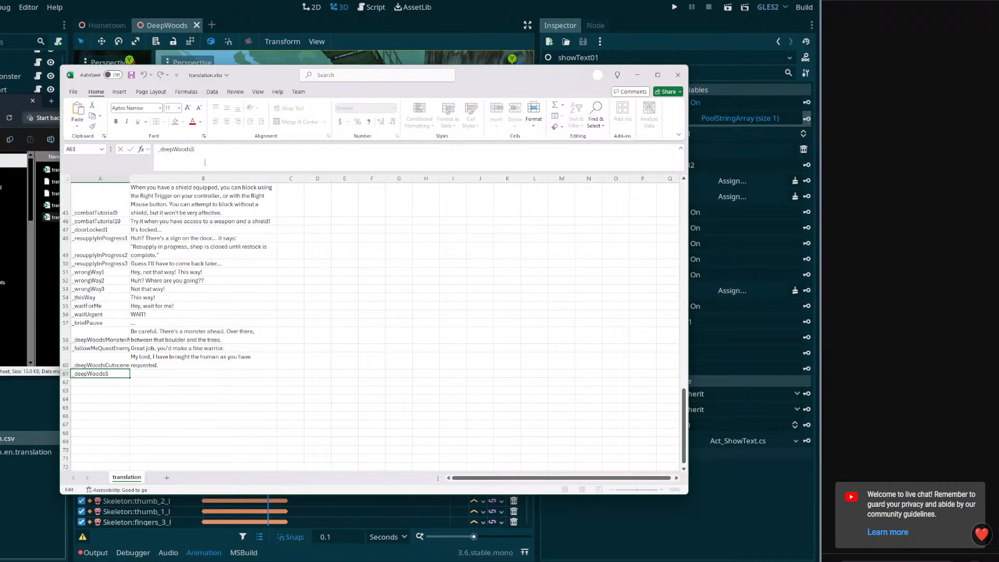
key("BackSpace")
type("Cutscene2")
key("Tab")
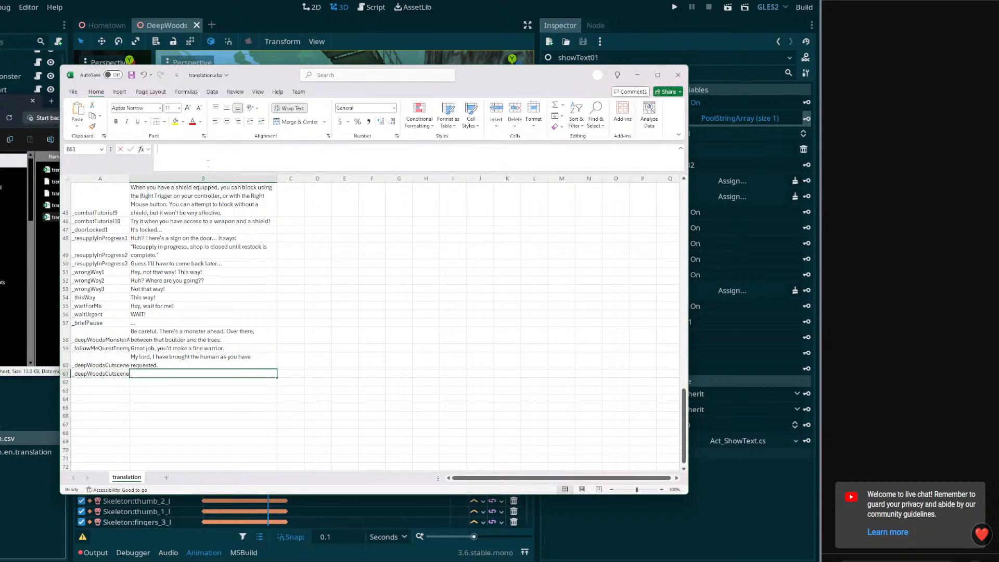
Enter the line "Excellent work, your job is now complete." in cell B61
left_click(207, 163)
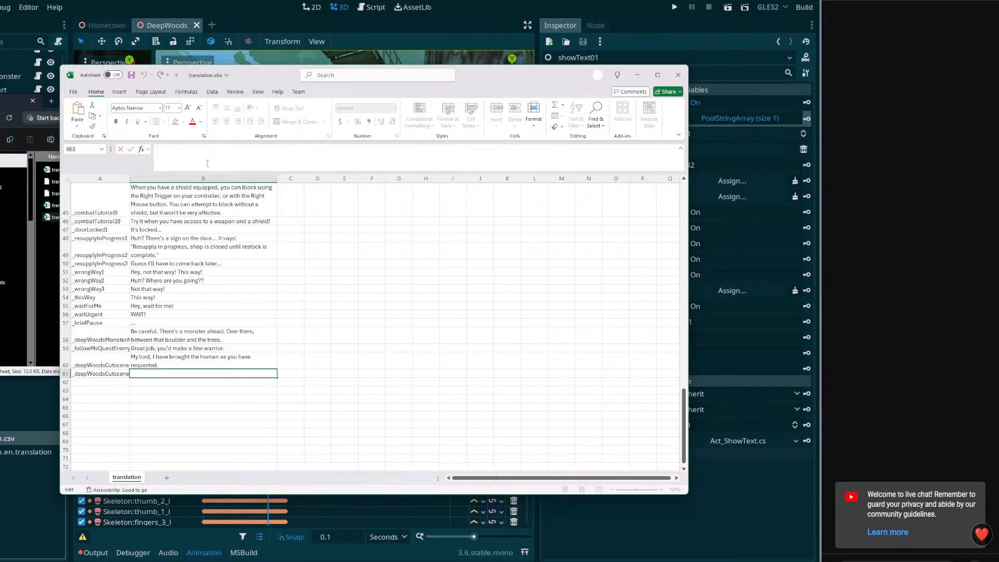
type("Excellent work,")
type("your job is now comp")
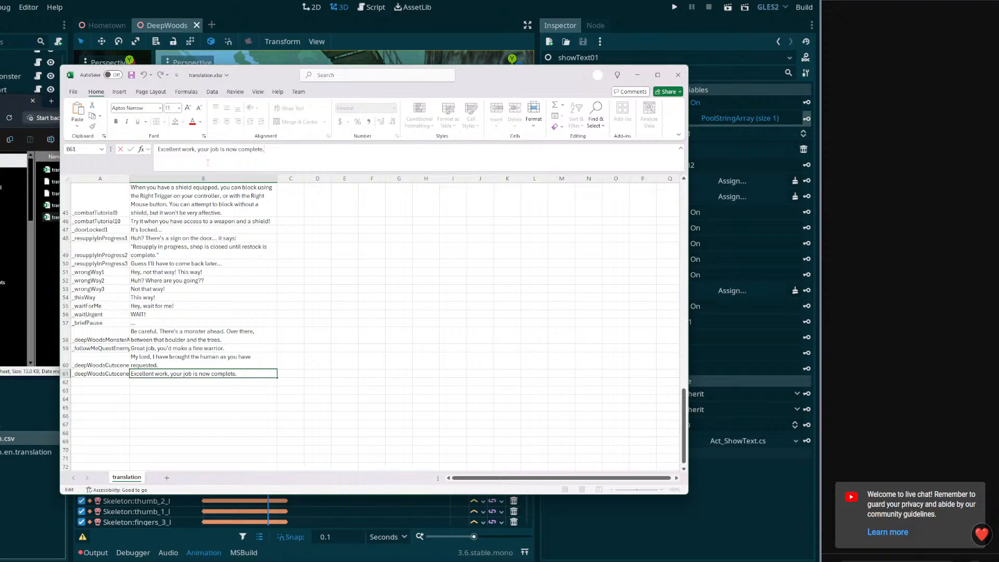
type("lete.")
key("Return")
Copy the key _deepWoodsCutscene2 from cell A61 into cell A62
left_click(88, 381)
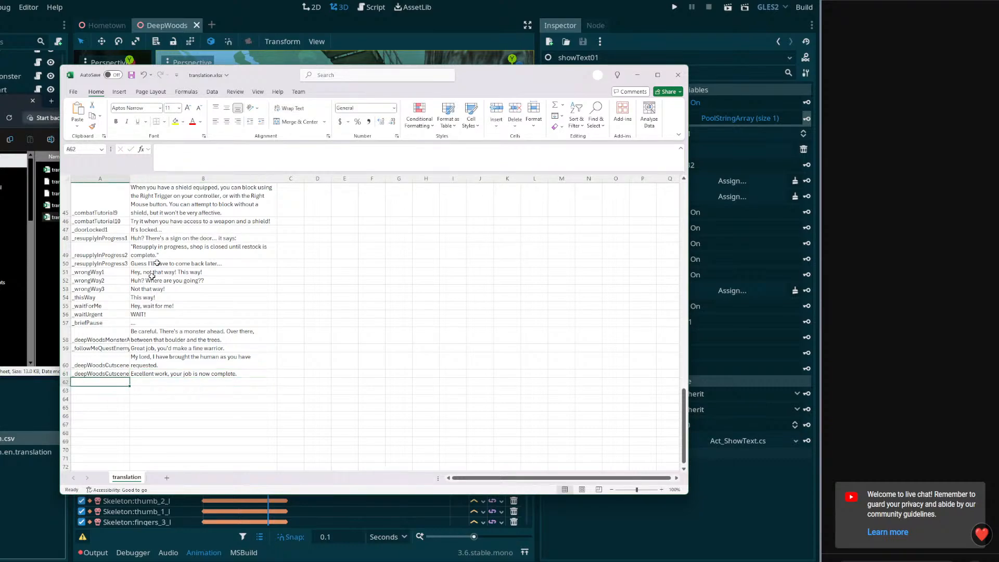
left_click(123, 373)
left_click_drag(243, 151, 159, 150)
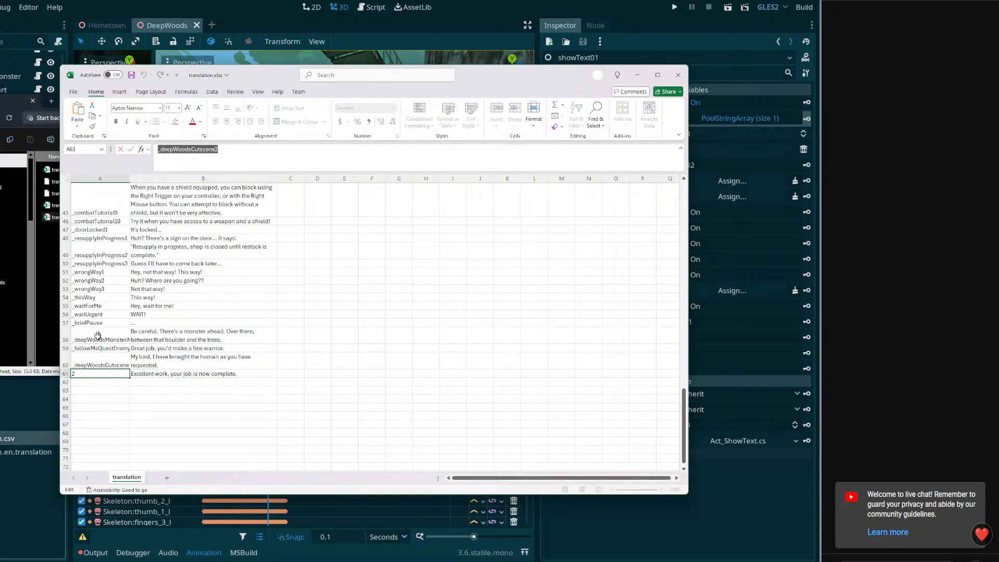
key("Return")
Begin the line in B62 with "As for you human... Raphael was it? I believe you have assisted us before in the past."
left_click(156, 382)
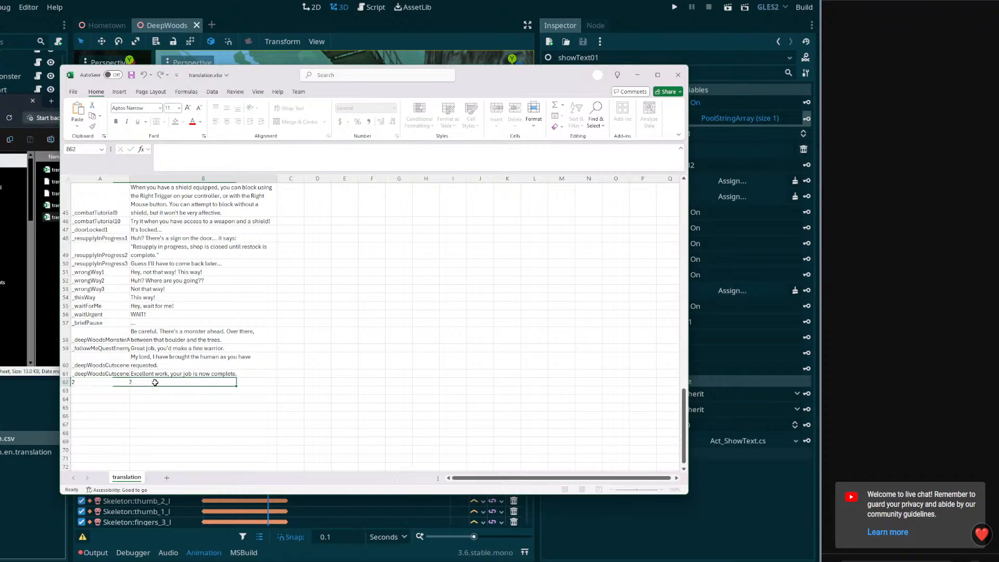
type("As")
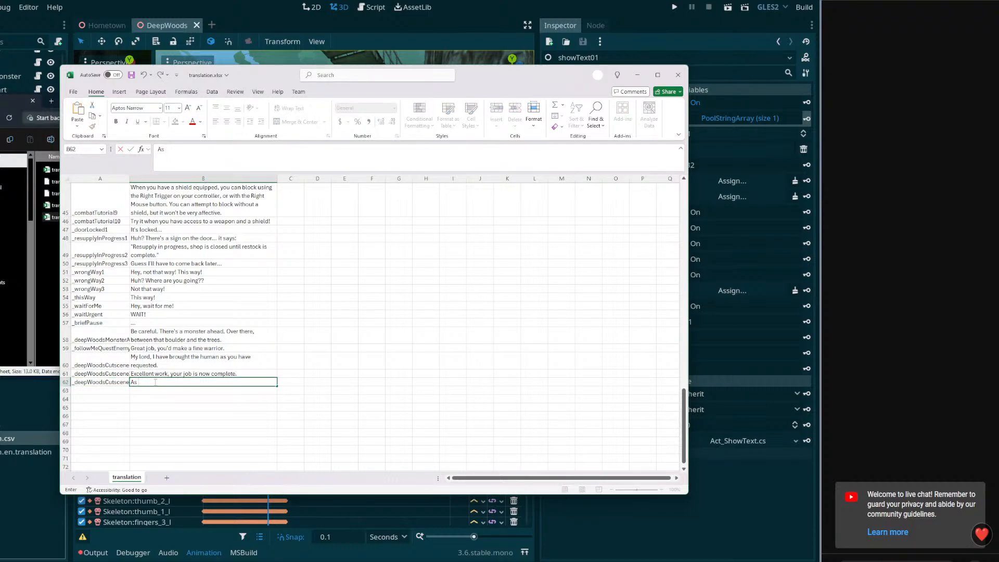
type(" for you human,... Raphael was it? I")
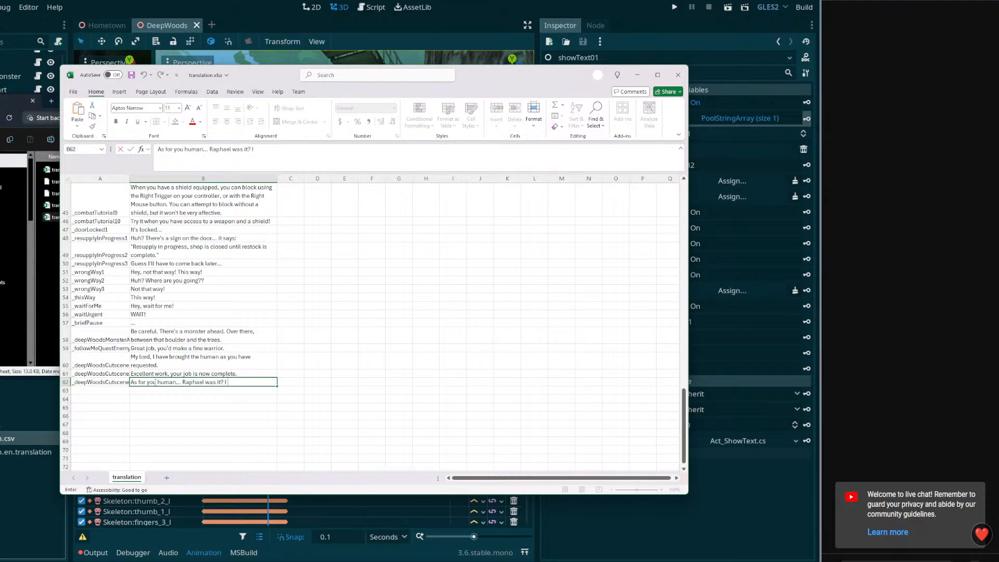
type(" believe you have assisted h")
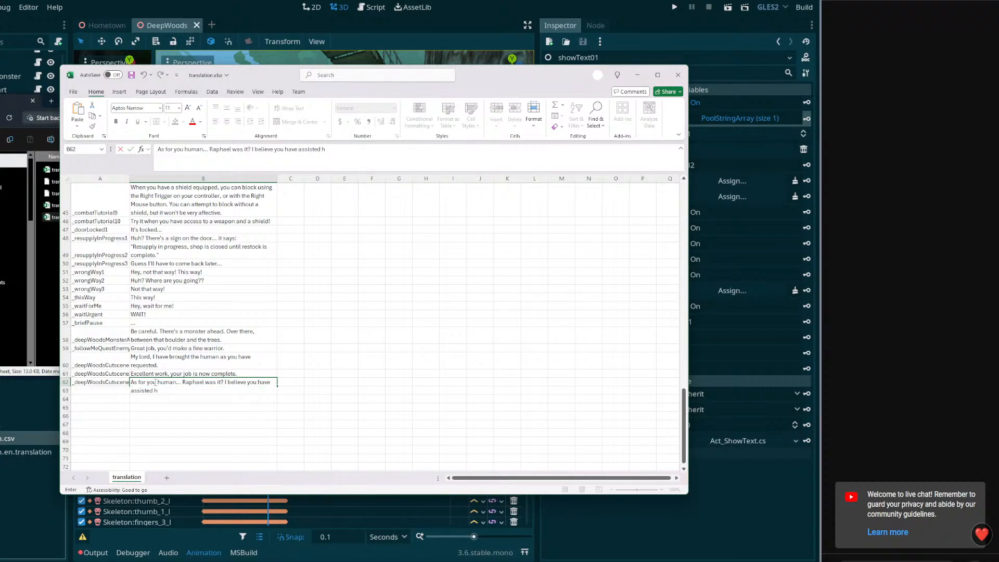
key("BackSpace")
type("us before in the past. Yes")
type(", you have")
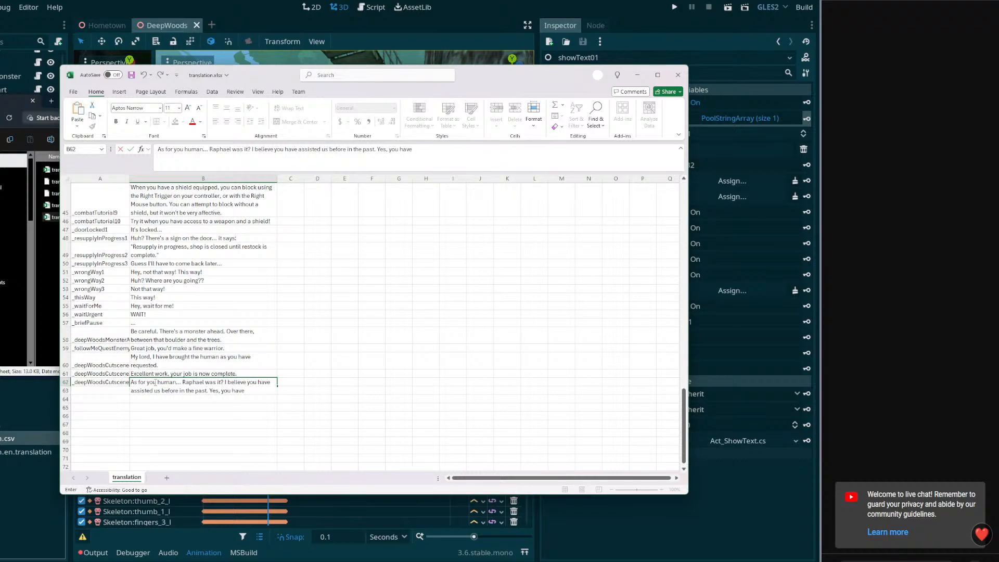
type(" a good relationshipo")
key("BackSpace")
type(" with my people")
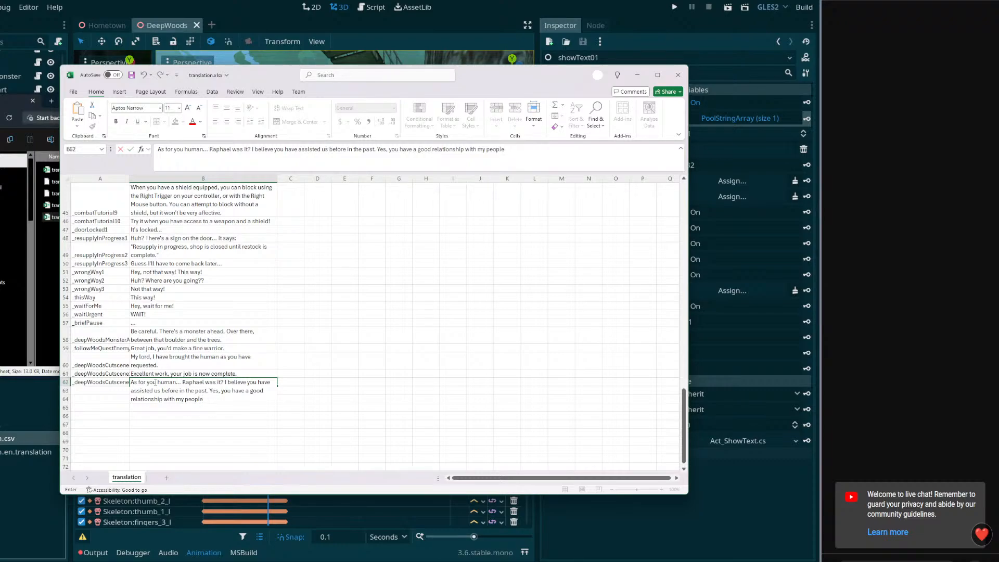
Continue the B62 line with "Yes, you have a good relationship with my people, or so I've heard."
type(", or so I've heard.")
left_click(117, 388)
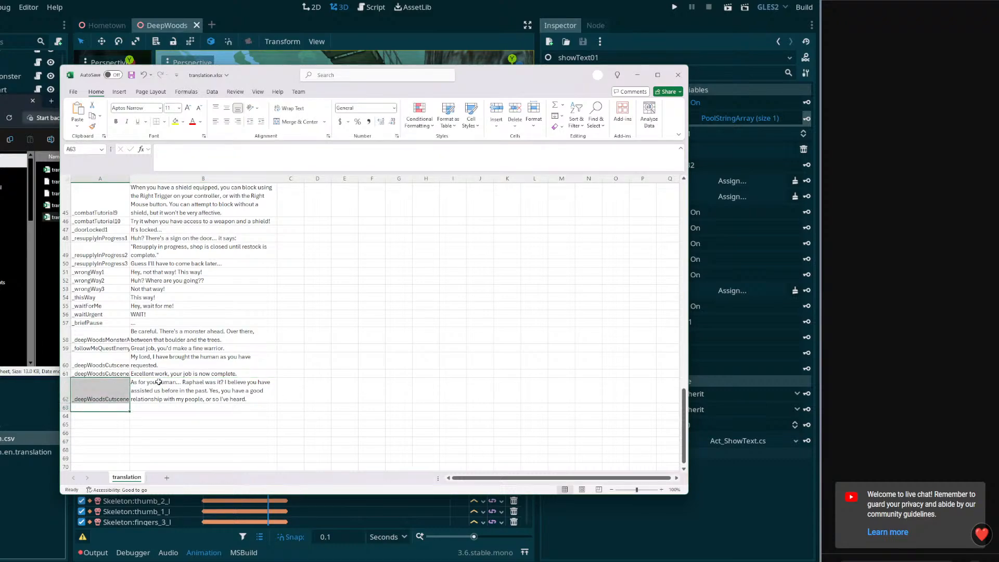
Change the key in cell A62 to _deepWoodsCutscene3
left_click(117, 373)
left_click(115, 386)
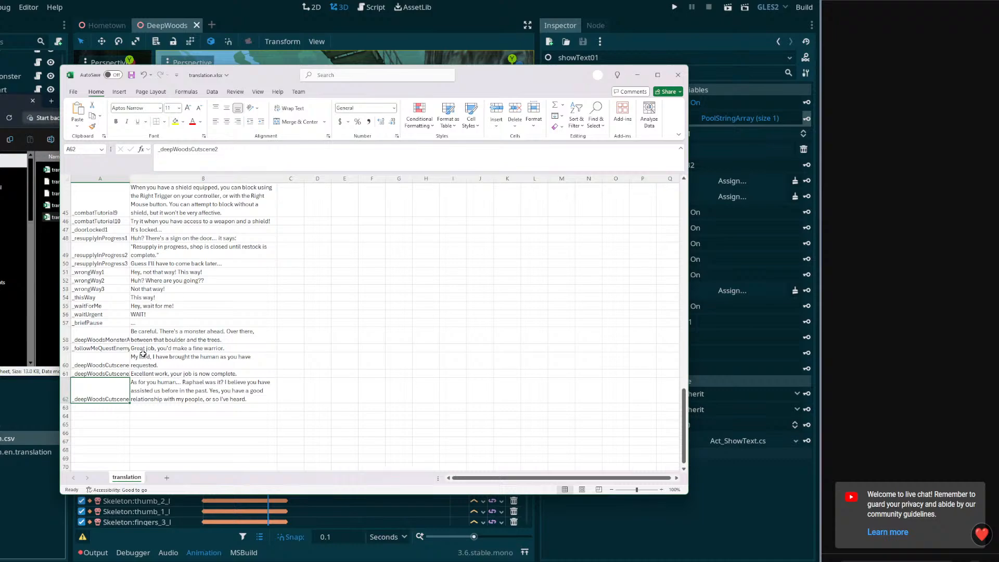
left_click(232, 152)
key("Return")
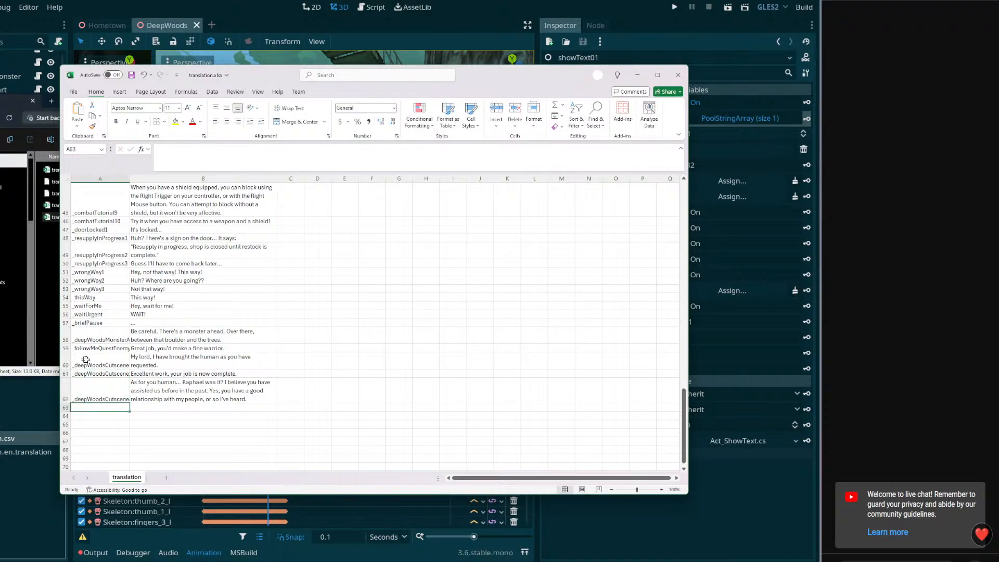
Copy the A62 key into cell A63 and change it to _deepWoodsCutscene4
left_click(99, 373)
left_click(96, 388)
double_click(220, 165)
key("ctrl+c")
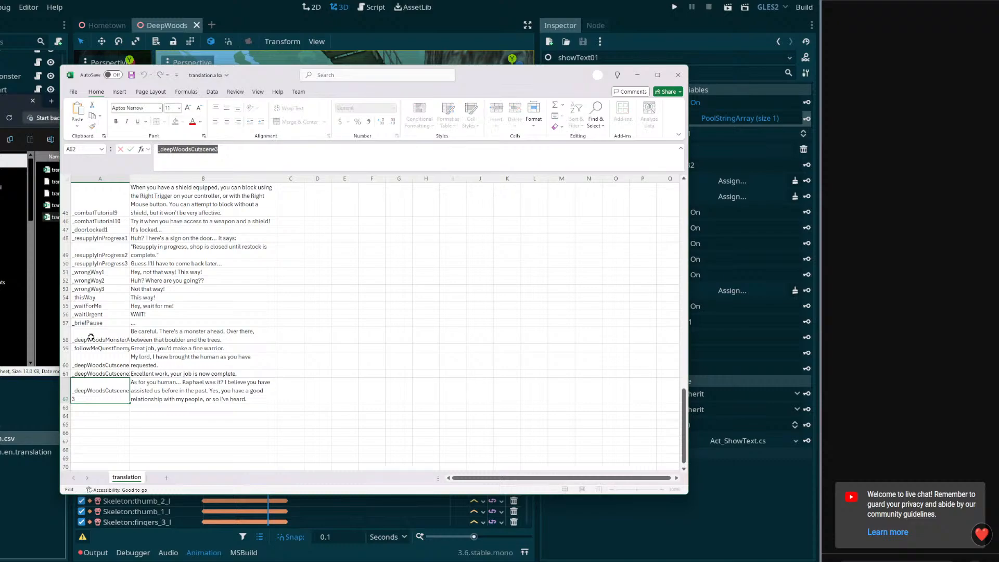
key("Return")
left_click(210, 156)
key("ctrl+v")
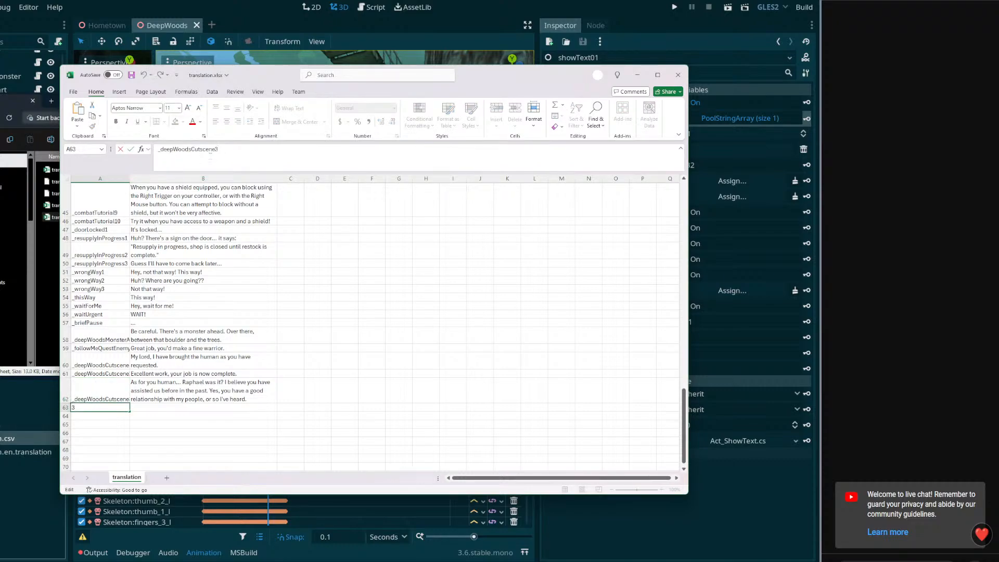
type("4")
key("Tab")
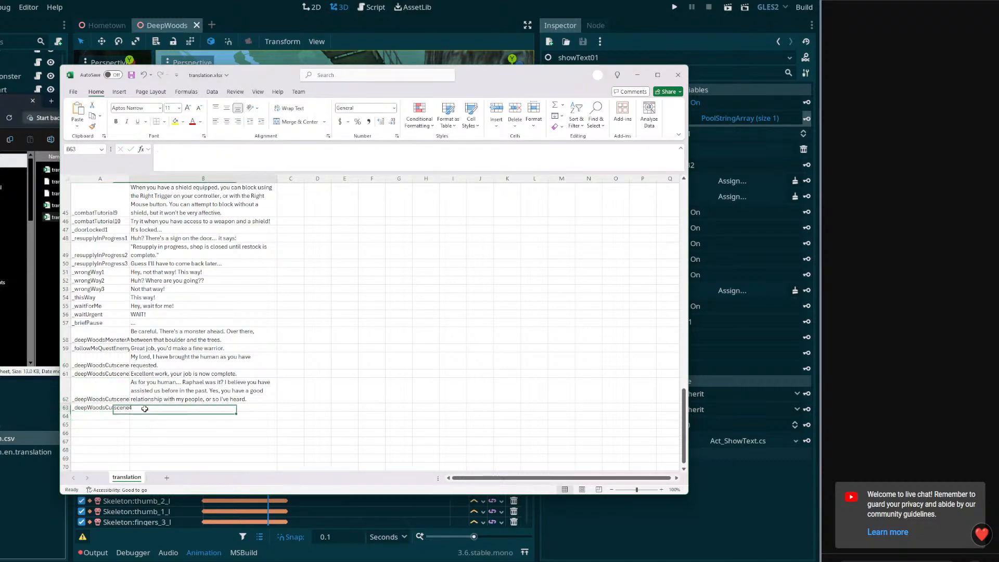
left_click(191, 162)
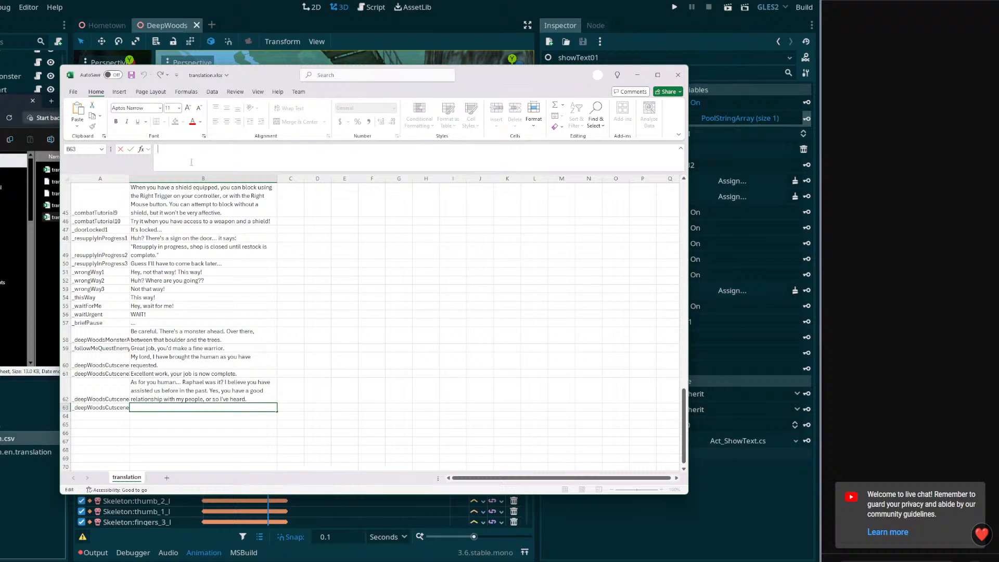
type("But toda")
key("BackSpace")
key("BackSpace")
type("now, there is a serious matter")
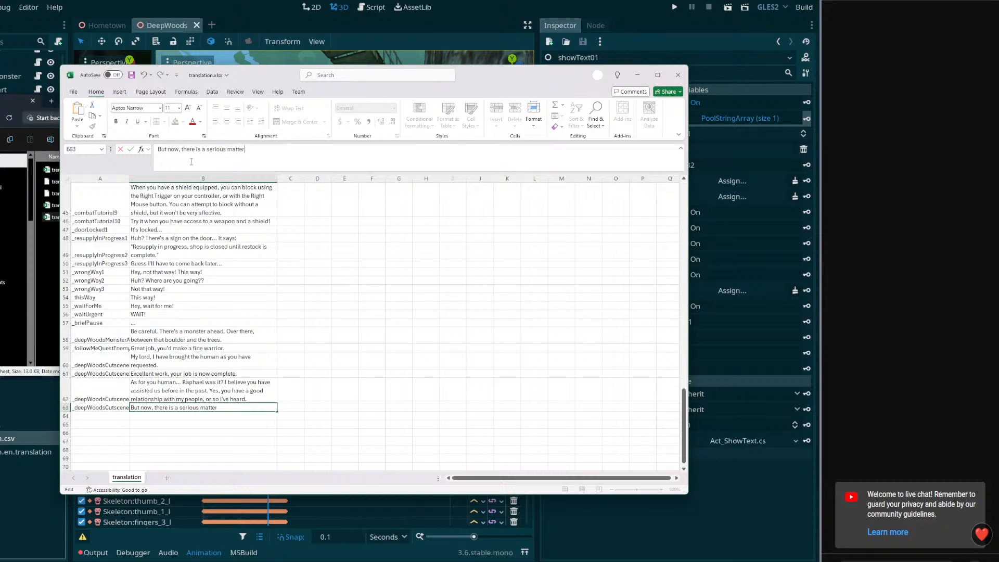
type(". Come")
key("BackSpace")
key("BackSpace")
key("BackSpace")
key("BackSpace")
key("BackSpace")
key("BackSpace")
key("BackSpace")
key("BackSpace")
key("BackSpace")
key("BackSpace")
key("BackSpace")
key("BackSpace")
key("BackSpace")
key("BackSpace")
key("BackSpace")
key("BackSpace")
key("BackSpace")
key("BackSpace")
key("BackSpace")
key("BackSpace")
key("BackSpace")
key("BackSpace")
key("BackSpace")
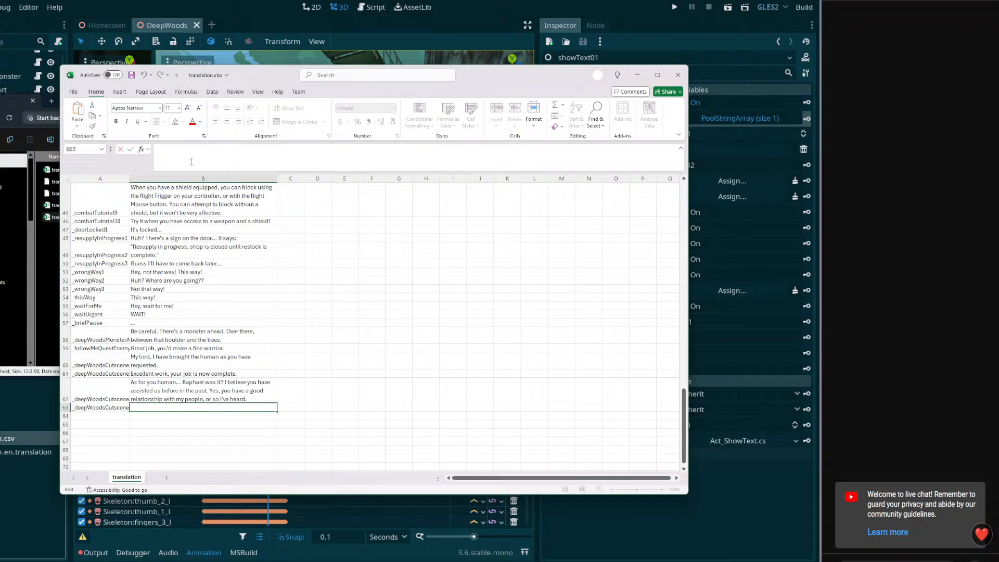
Append "But I am now requesting your assistance on a more serious matter." to the end of the line in B62
left_click(232, 398)
left_click(574, 159)
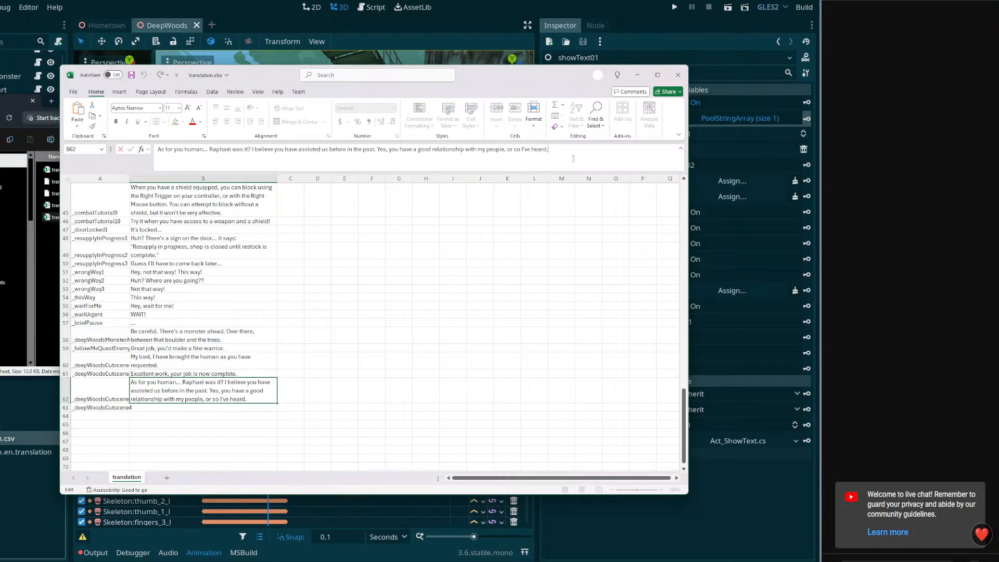
type("Bu")
type("t")
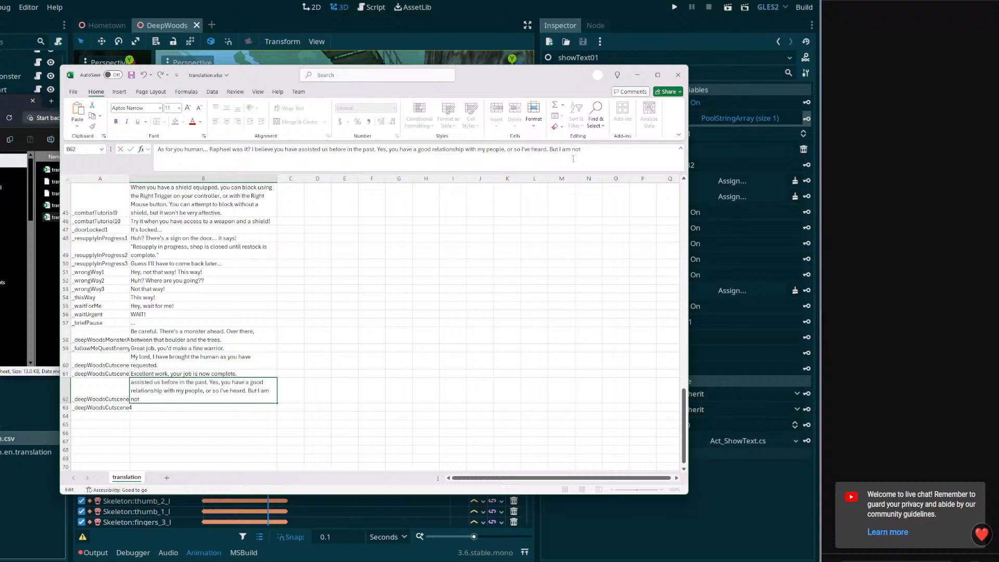
type(" I am now requisting your assist")
key("BackSpace")
type("ance on a more")
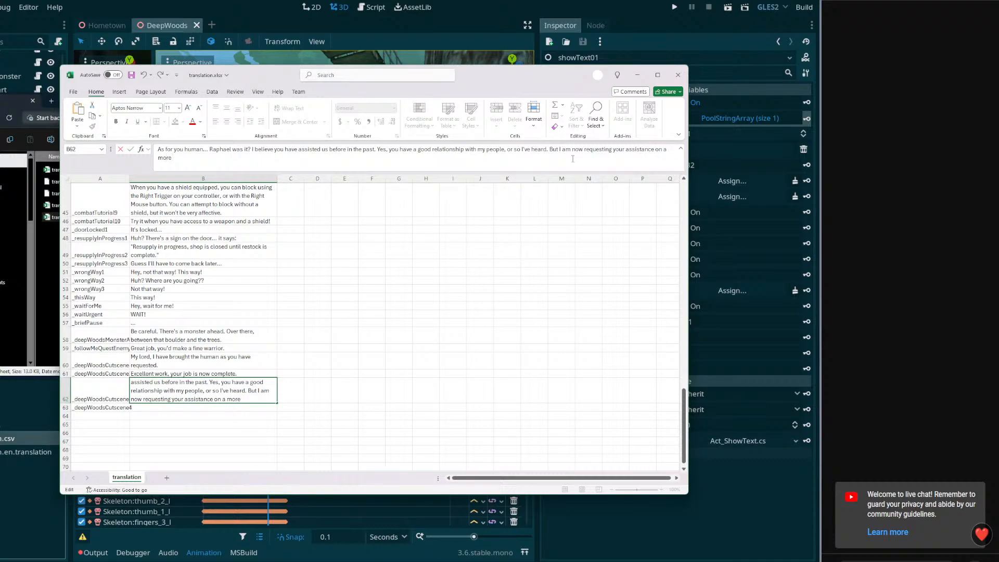
type(" serious matter.")
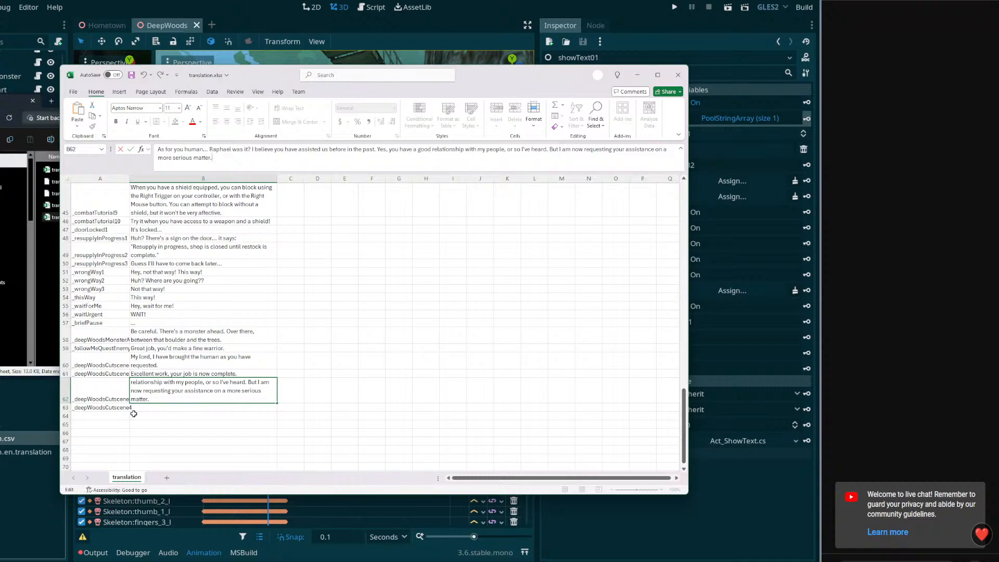
key("Return")
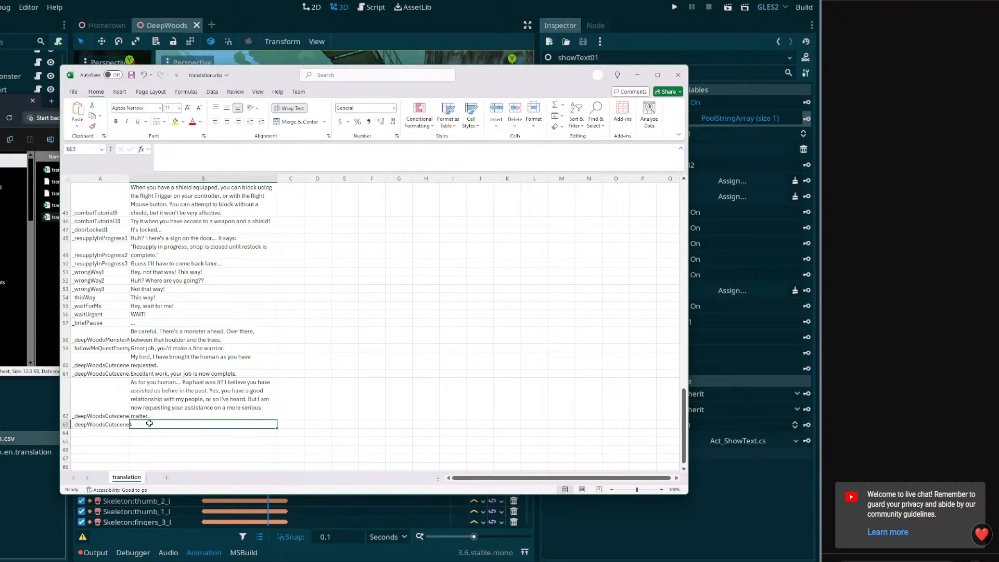
left_click(150, 413)
left_click(150, 423)
left_click(258, 164)
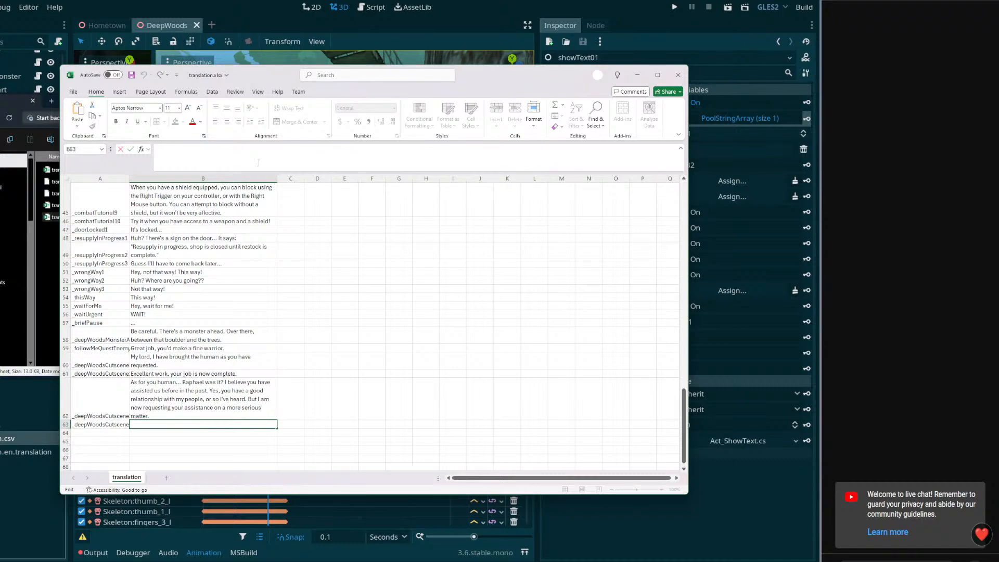
Reword the start of the last sentence in B62 to "But I now request your assistance"
left_click(156, 398)
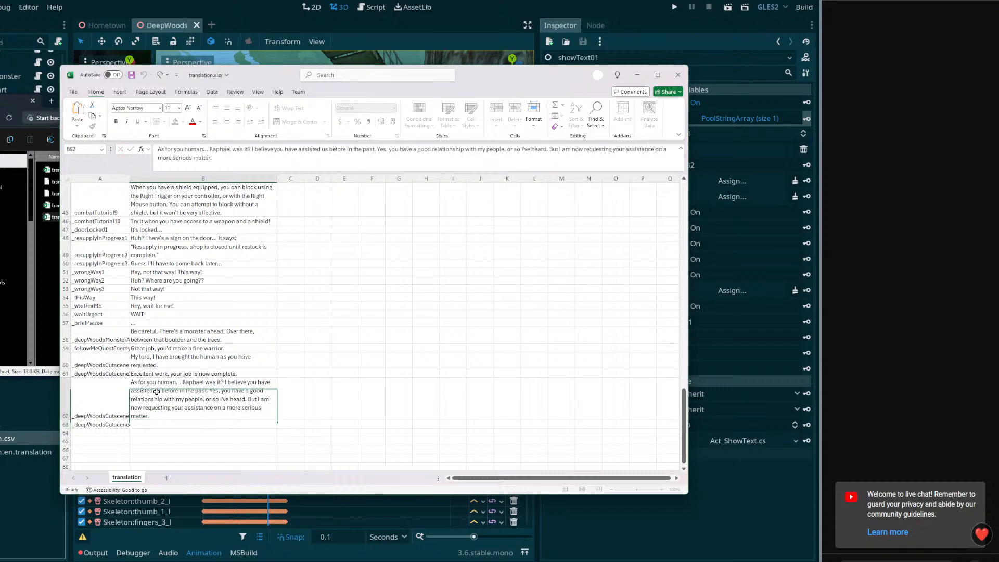
left_click(573, 150)
key("BackSpace")
key("BackSpace")
key("BackSpace")
key("BackSpace")
key("BackSpace")
type("I")
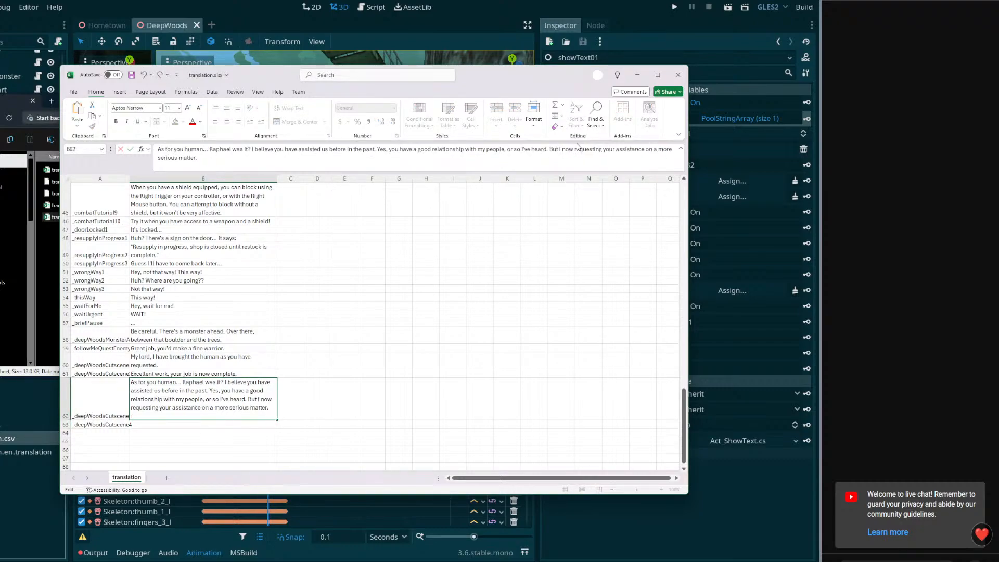
left_click(602, 150)
key("BackSpace")
key("BackSpace")
key("BackSpace")
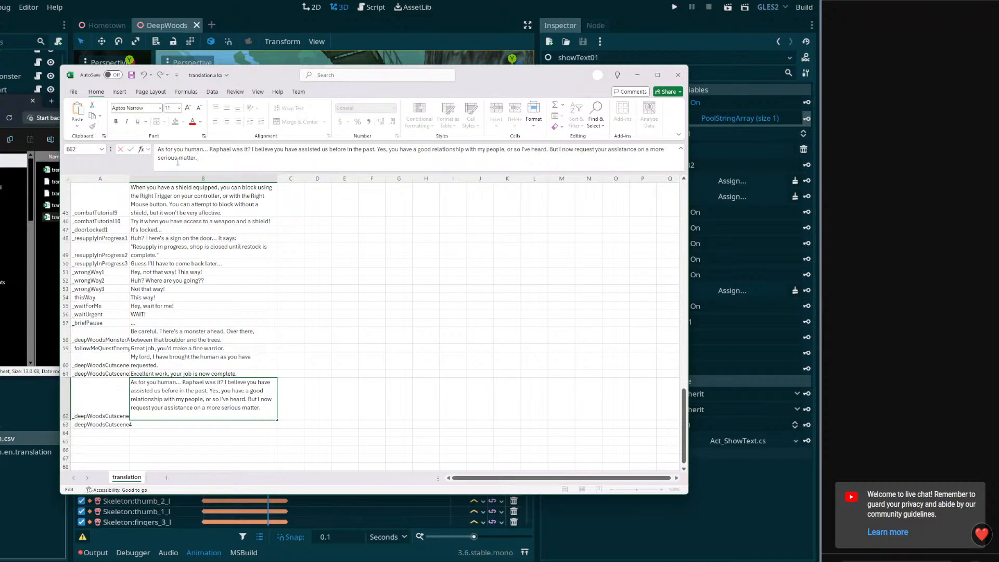
Change "a more serious matter" at the end of the B62 line to "an urgent matter"
left_click_drag(178, 158, 112, 148)
key("Down")
key("BackSpace")
key("BackSpace")
key("BackSpace")
key("BackSpace")
key("BackSpace")
key("BackSpace")
key("BackSpace")
key("BackSpace")
key("BackSpace")
key("BackSpace")
key("BackSpace")
key("BackSpace")
key("BackSpace")
type("n urgent")
Replace "us before in the past" in the B62 line with "my people before"
left_click_drag(375, 151, 324, 150)
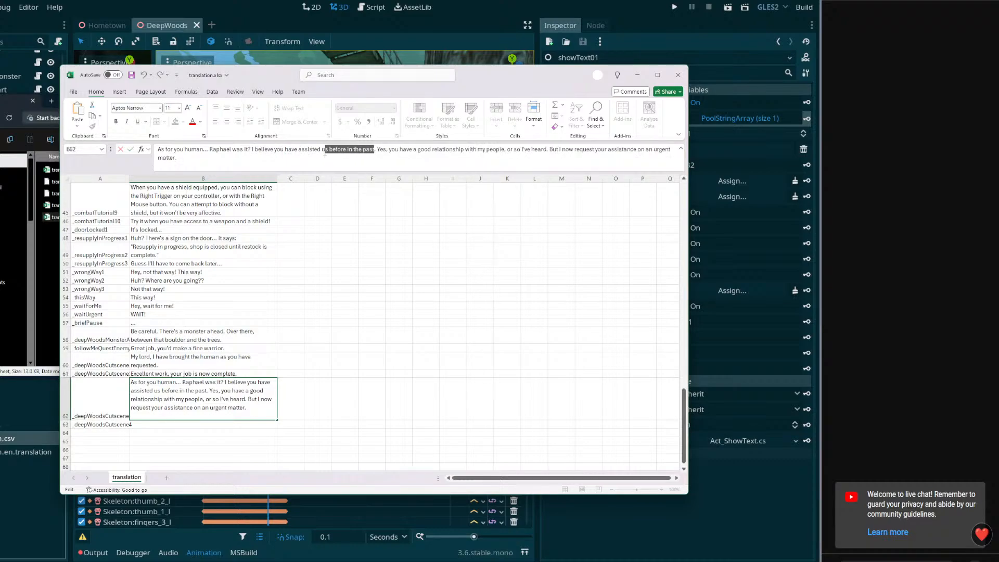
type("my people befor")
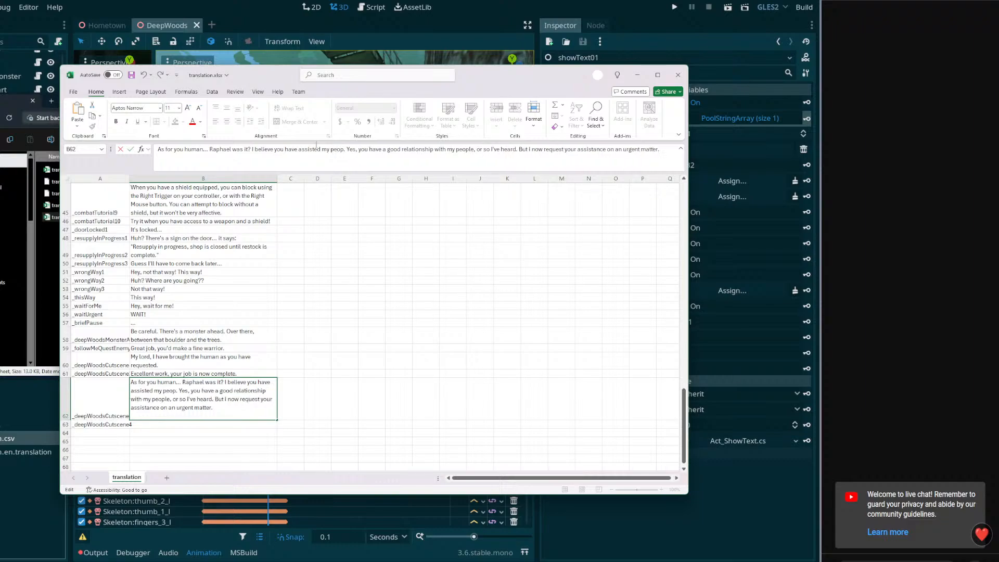
type("e")
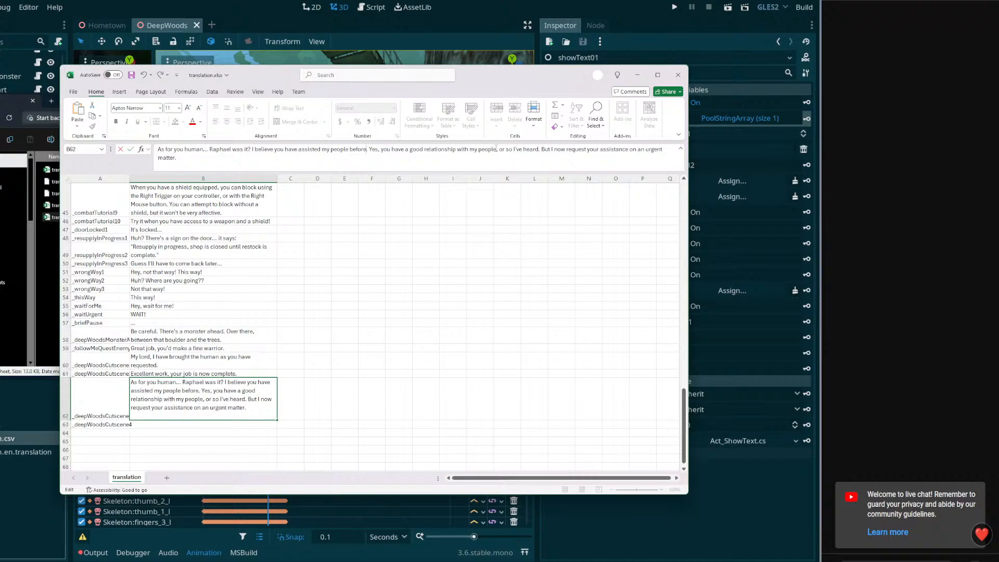
Reword the sentence after "Yes," in B62 to "I've heard great things about you in the past"
left_click_drag(513, 149, 382, 149)
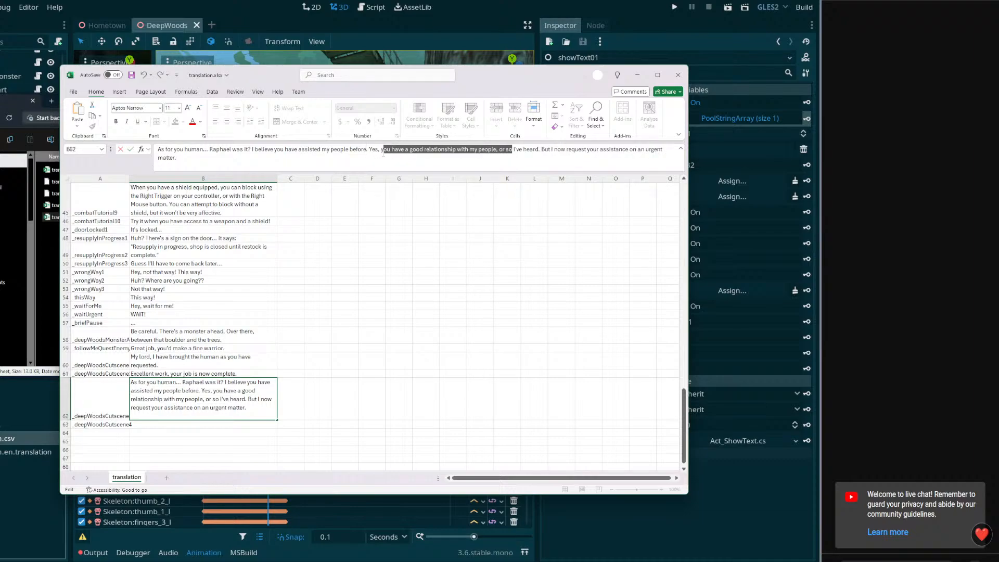
key("BackSpace")
key("BackSpace")
type("great thi")
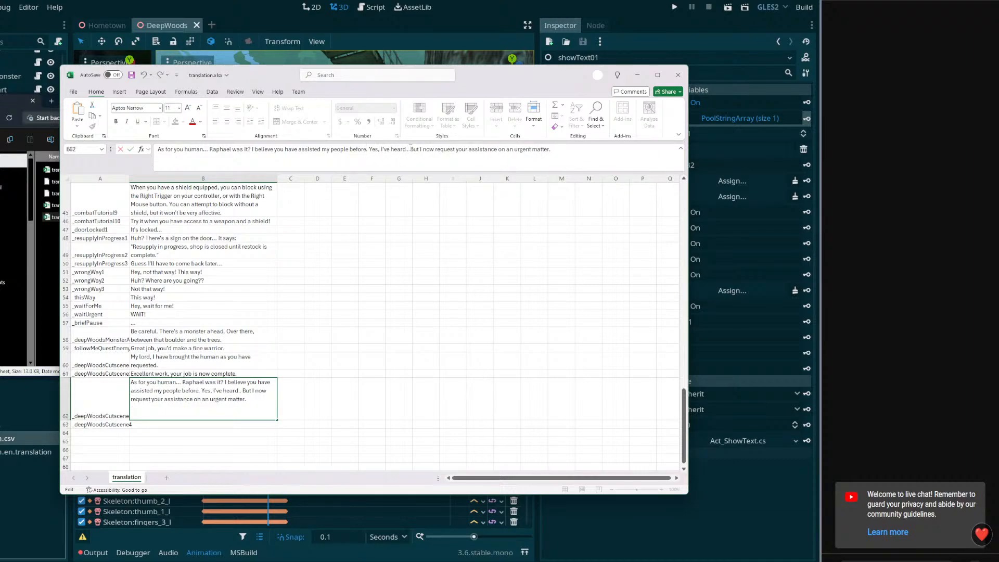
type("ngs ")
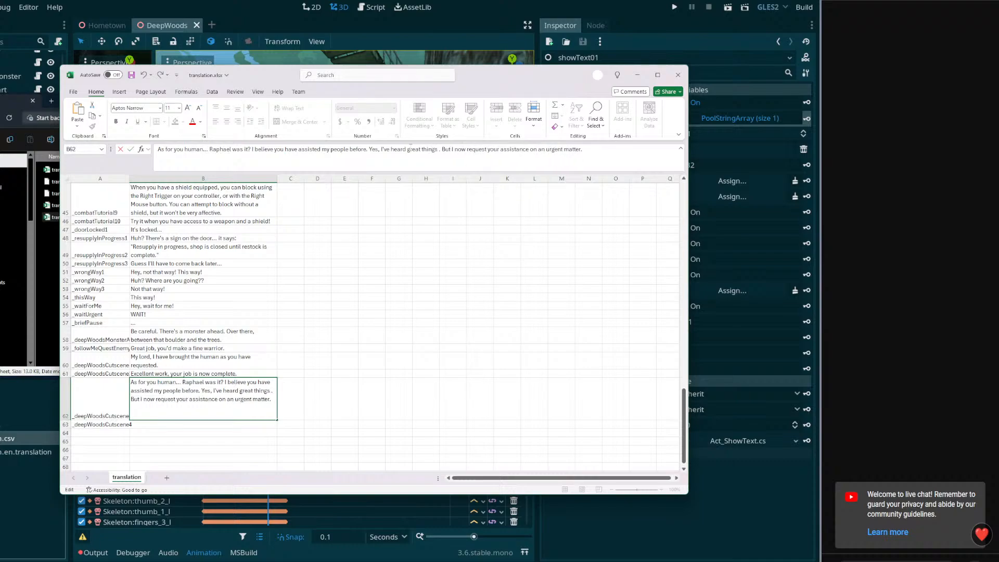
type("about you")
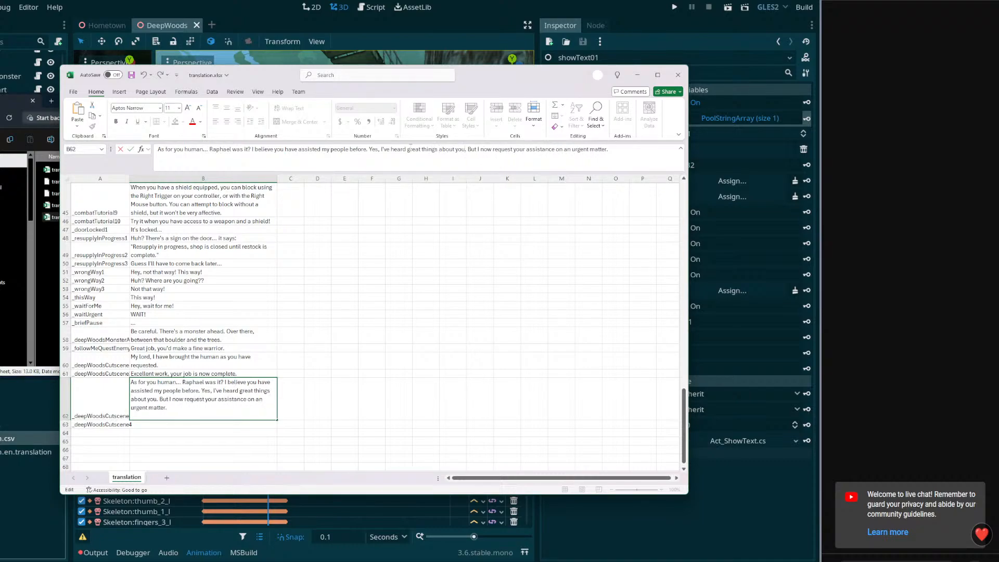
type(" in the past")
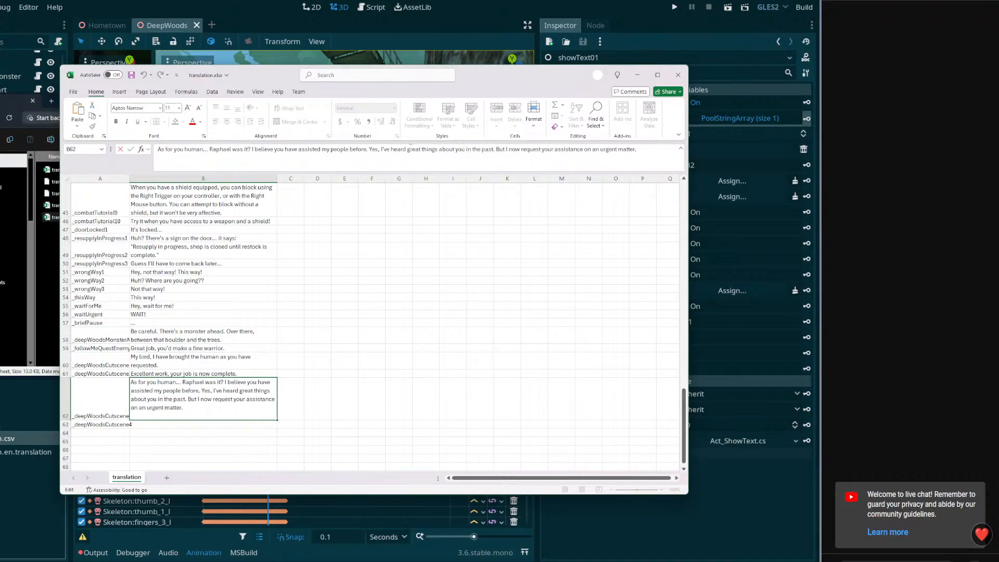
Enter the line "Come, we shall discuss this further in a more appropriate place" in B63
left_click(221, 423)
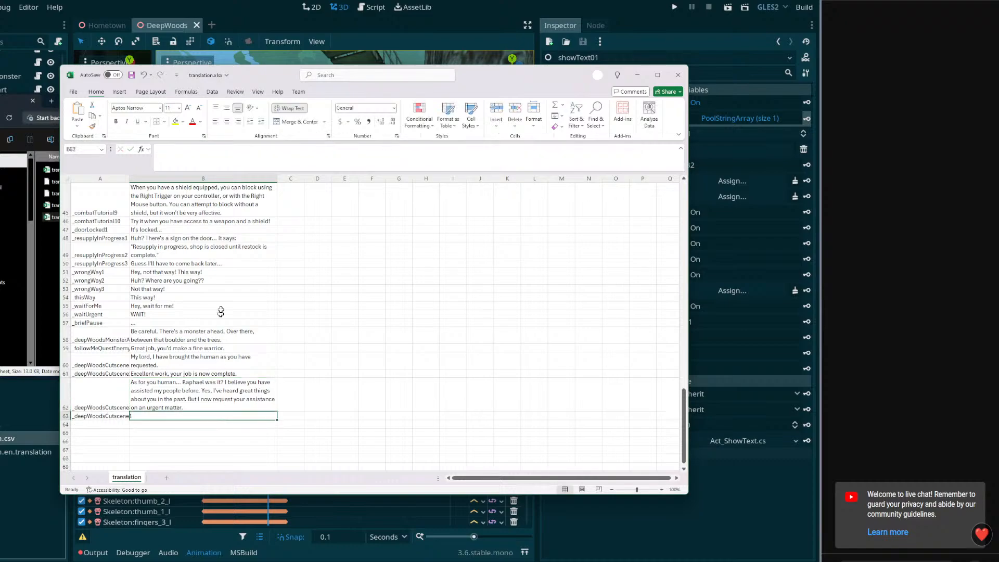
left_click(230, 169)
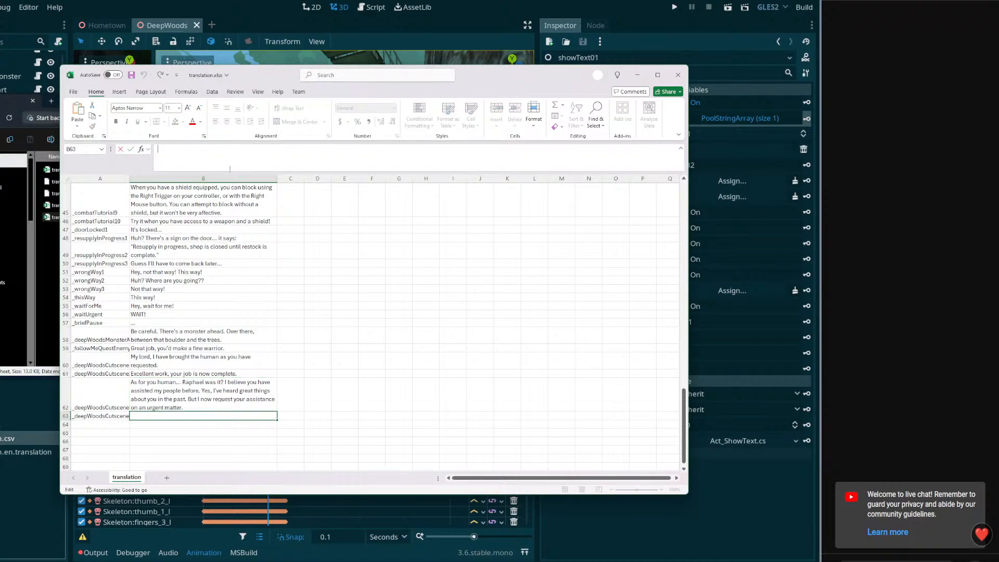
type("Come, we shall discuss this further in my")
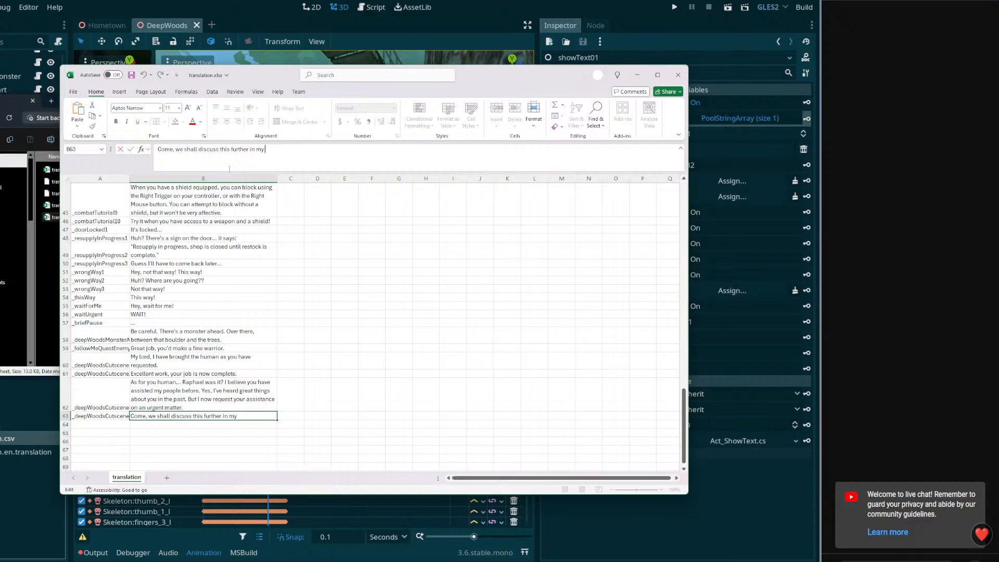
key("BackSpace")
key("BackSpace")
type("my village?")
key("BackSpace")
key("BackSpace")
key("BackSpace")
key("BackSpace")
key("BackSpace")
type("more appropriate p")
key("Return")
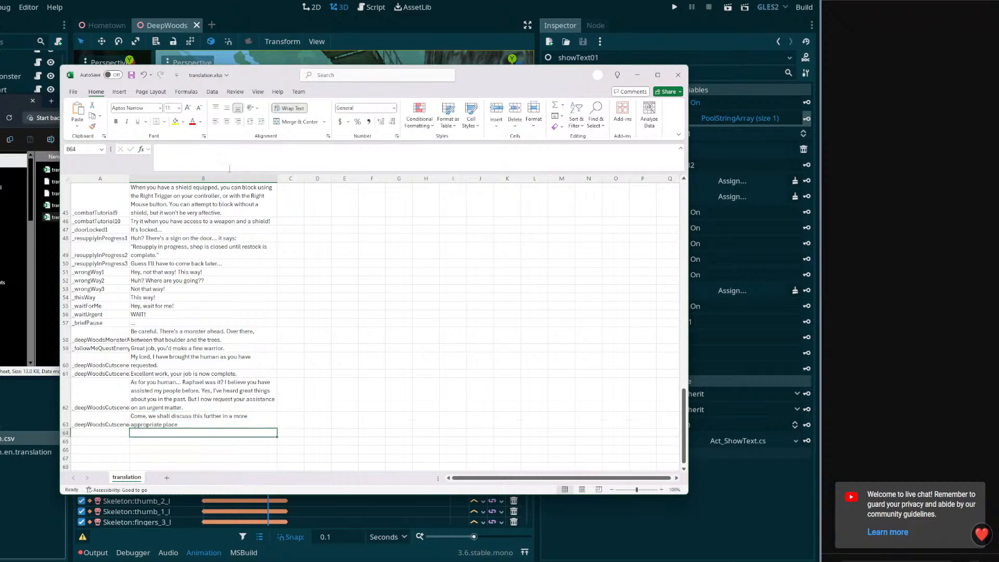
End the B63 line with a period and save the workbook
left_click(201, 415)
left_click(342, 163)
type(".")
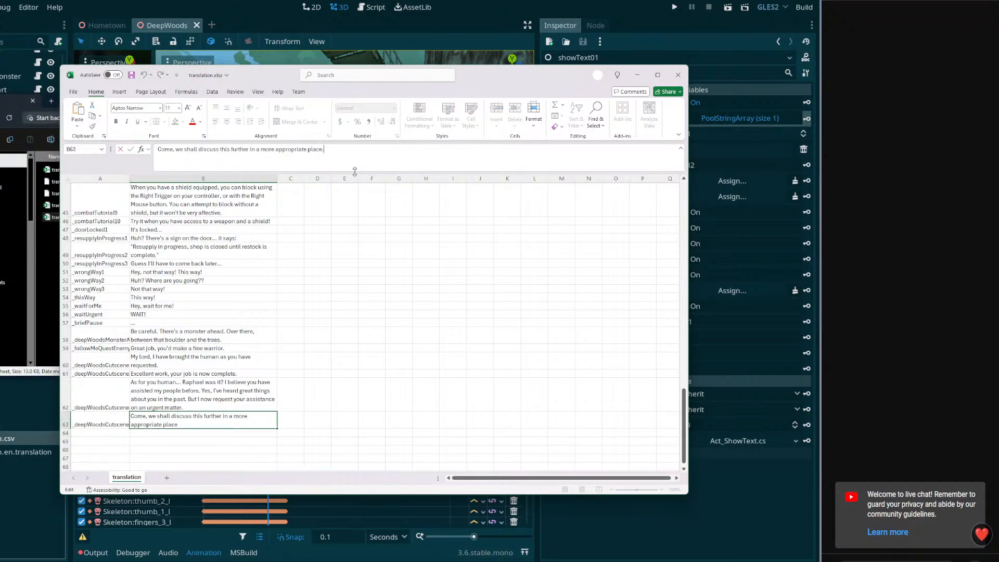
key("Return")
left_click(241, 416)
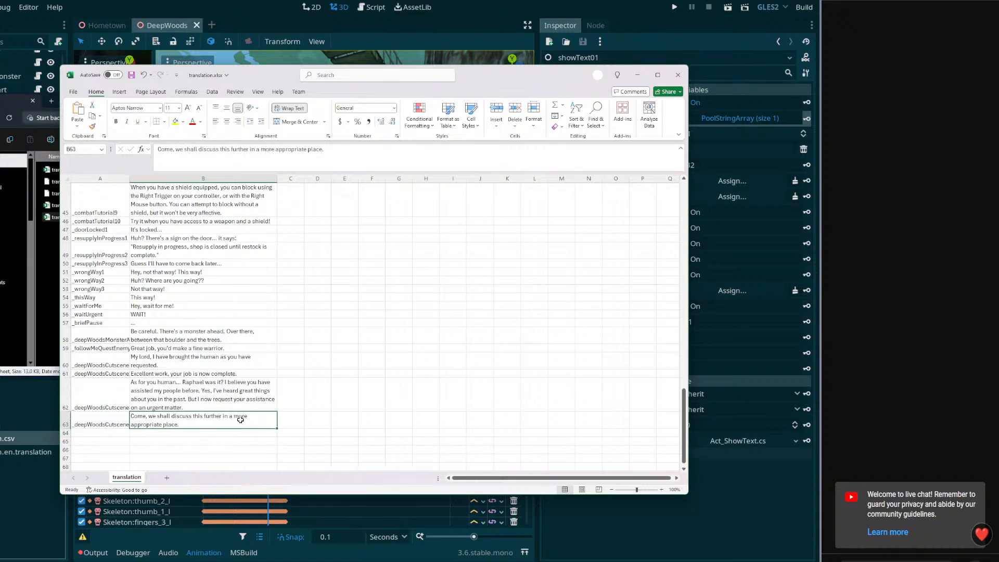
key("ctrl+s")
Export the sheet as CSV UTF-8 (Comma delimited), replacing translation.csv in the Translations folder
left_click(114, 401)
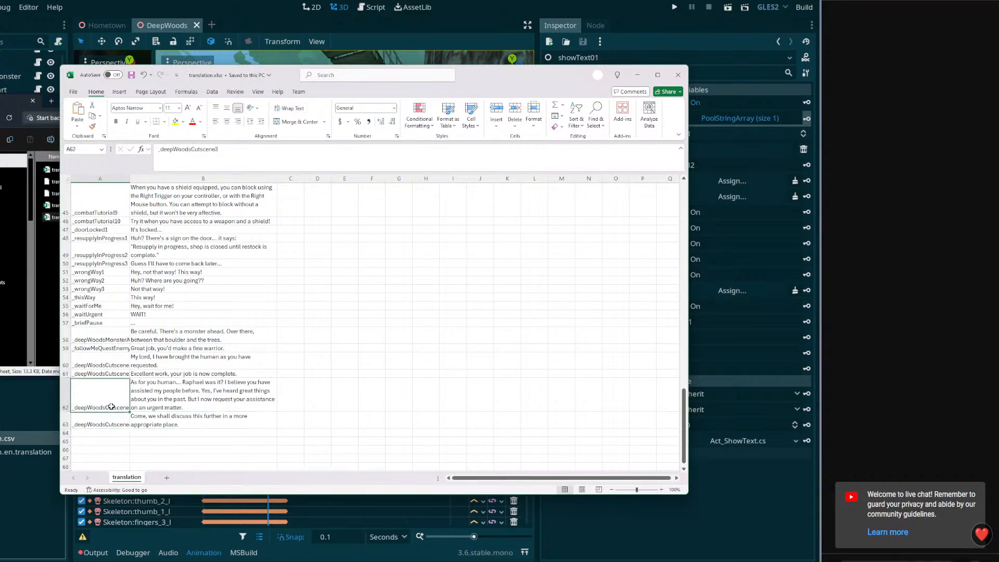
left_click(108, 361)
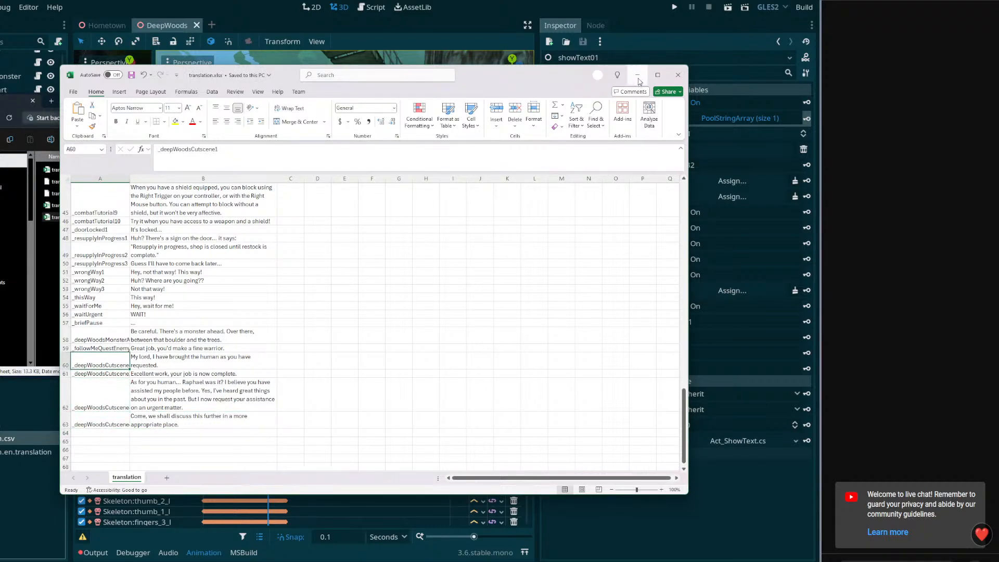
left_click(74, 91)
left_click(86, 272)
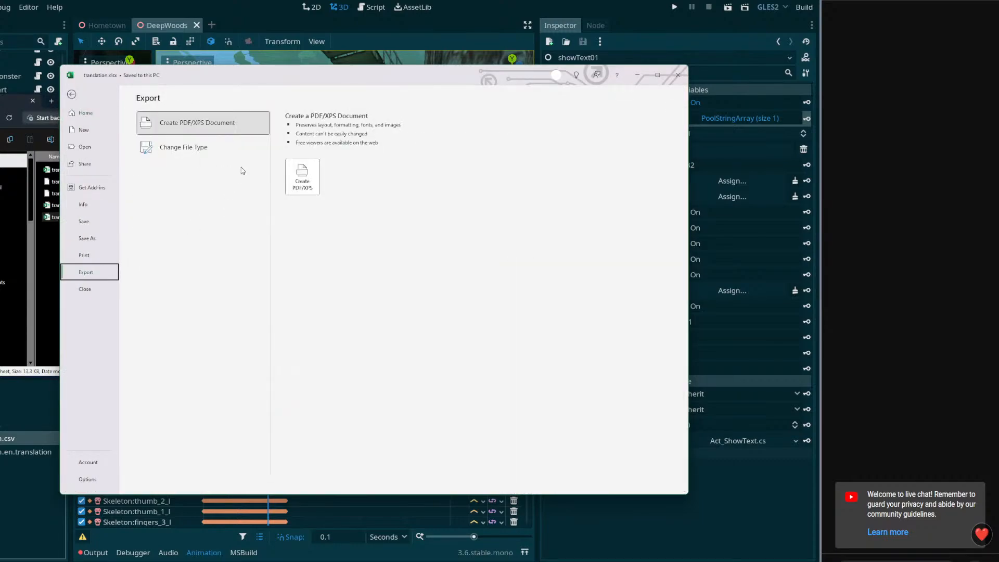
left_click(192, 150)
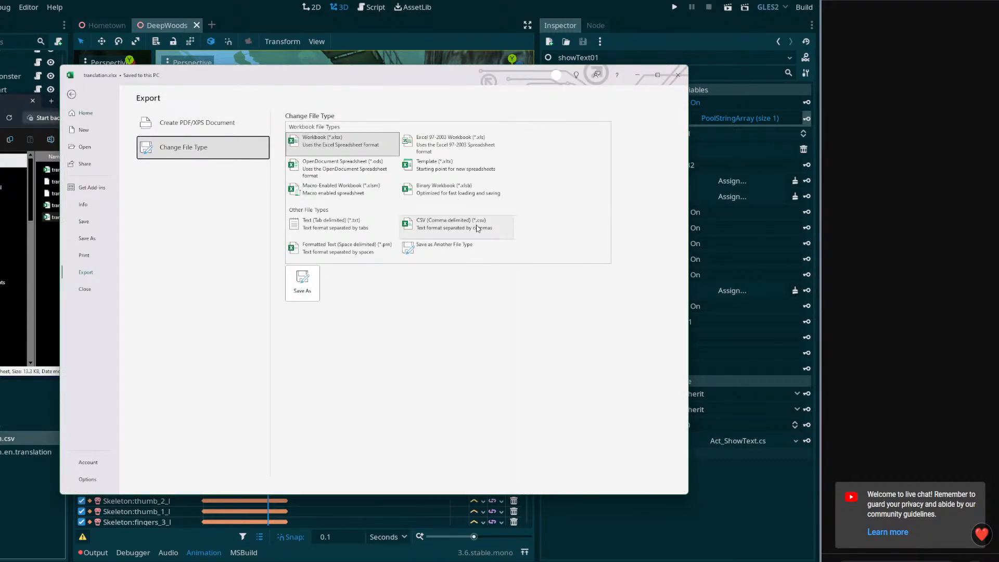
left_click(470, 229)
left_click(302, 282)
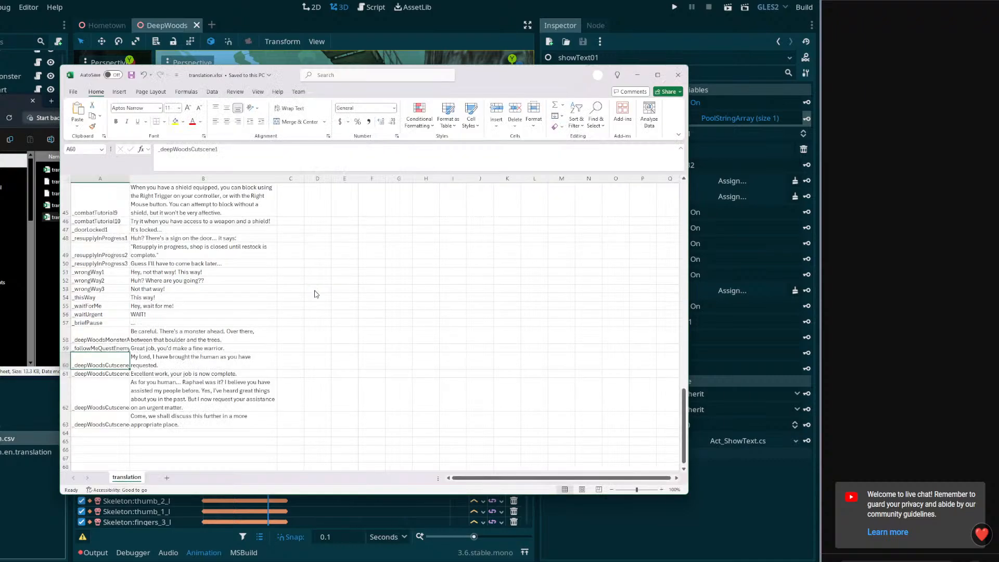
left_click(203, 322)
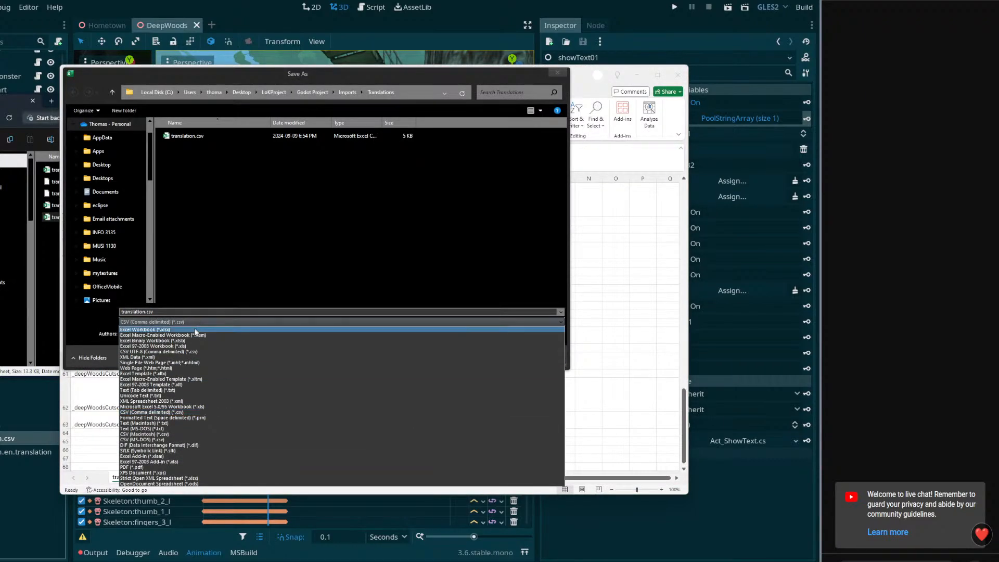
left_click(177, 352)
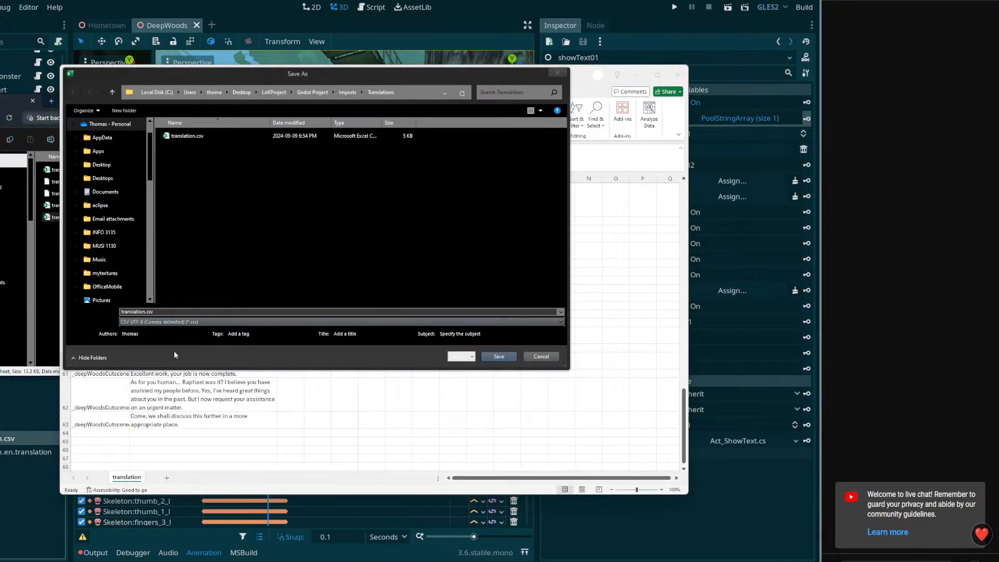
left_click(497, 356)
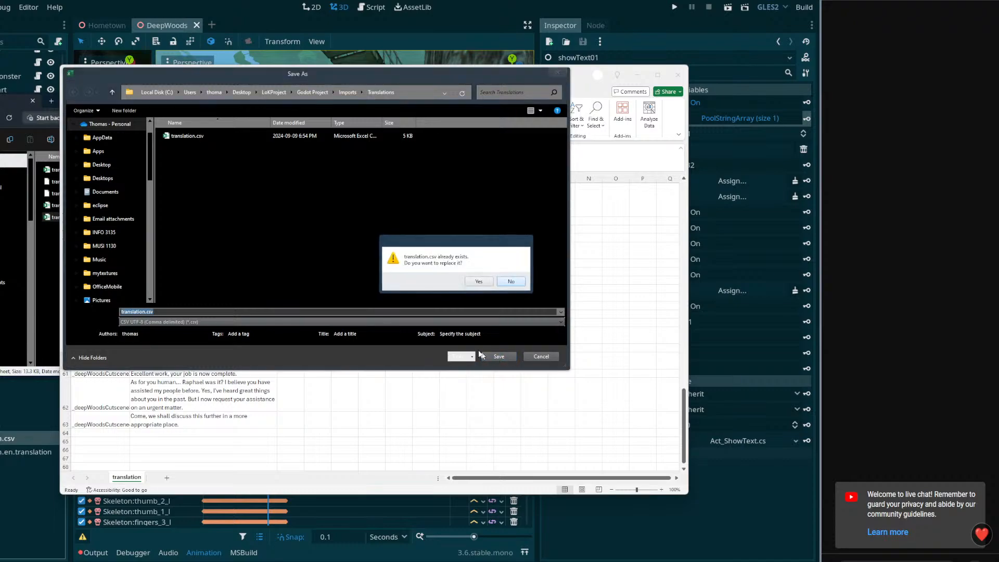
left_click(478, 281)
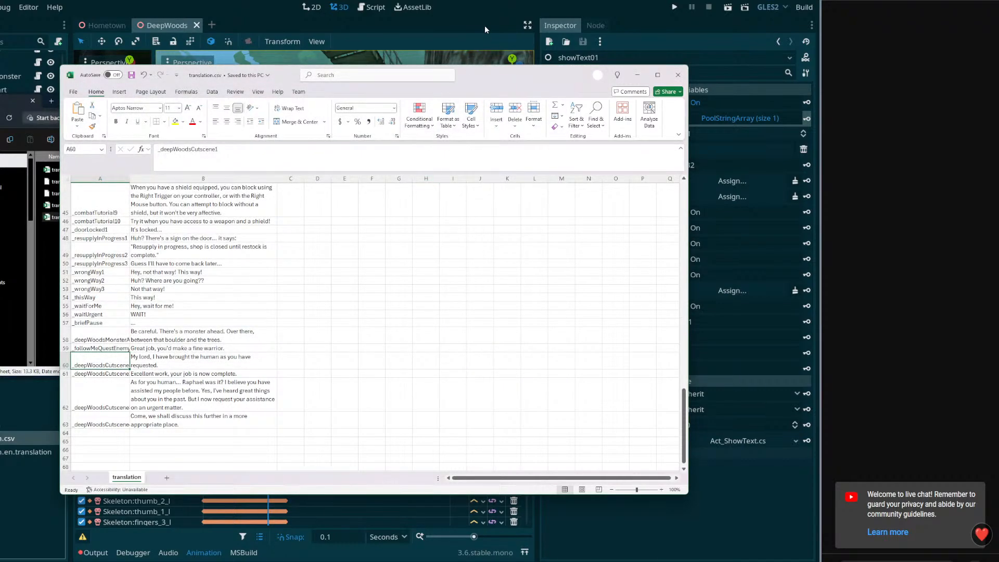
Switch to Godot and set Text entry 0 of showText01 to _deepWoodsCutscene1
left_click(487, 11)
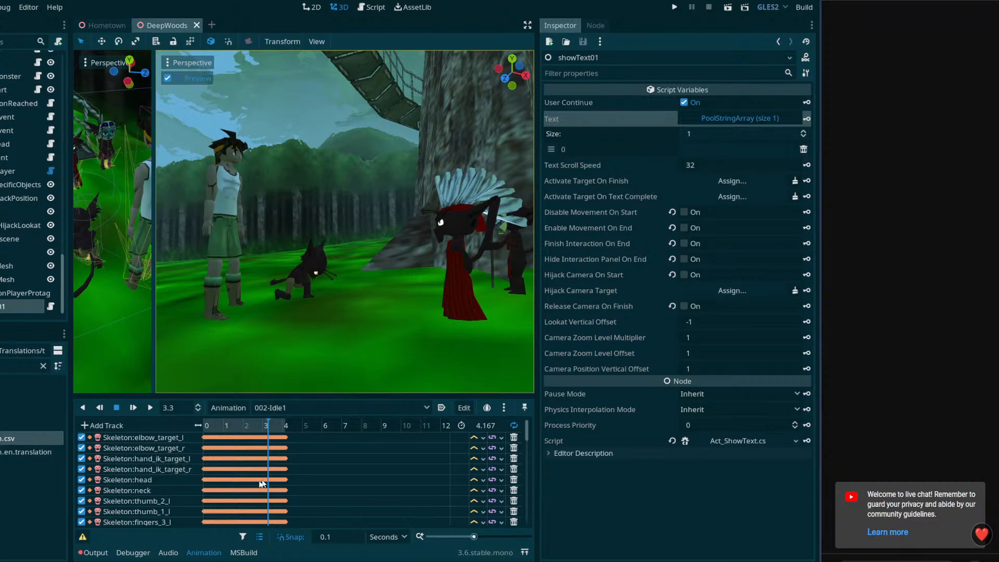
left_click(707, 150)
type("_deepWoodsCutscene3")
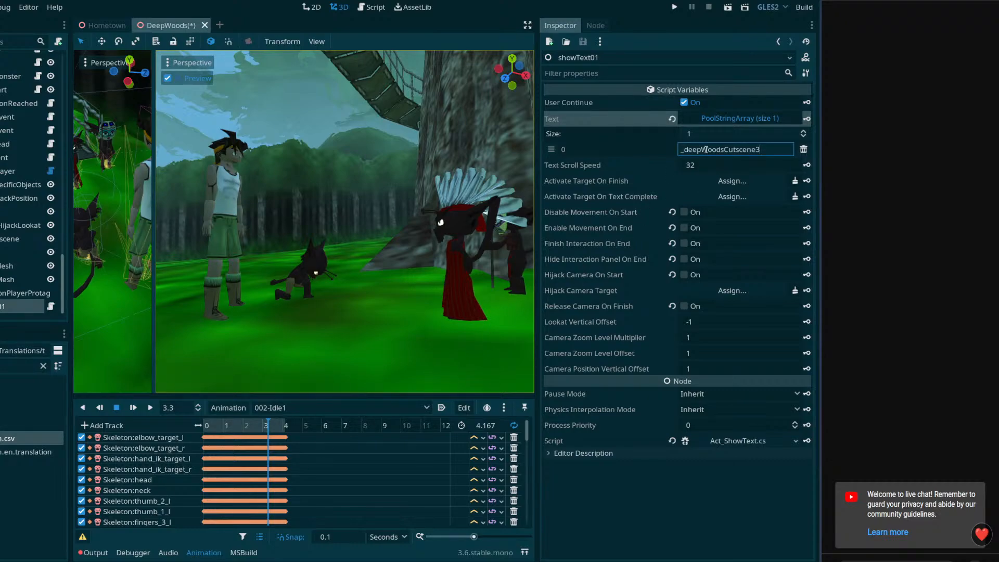
key("BackSpace")
type("1")
left_click(804, 133)
left_click_drag(775, 152, 640, 152)
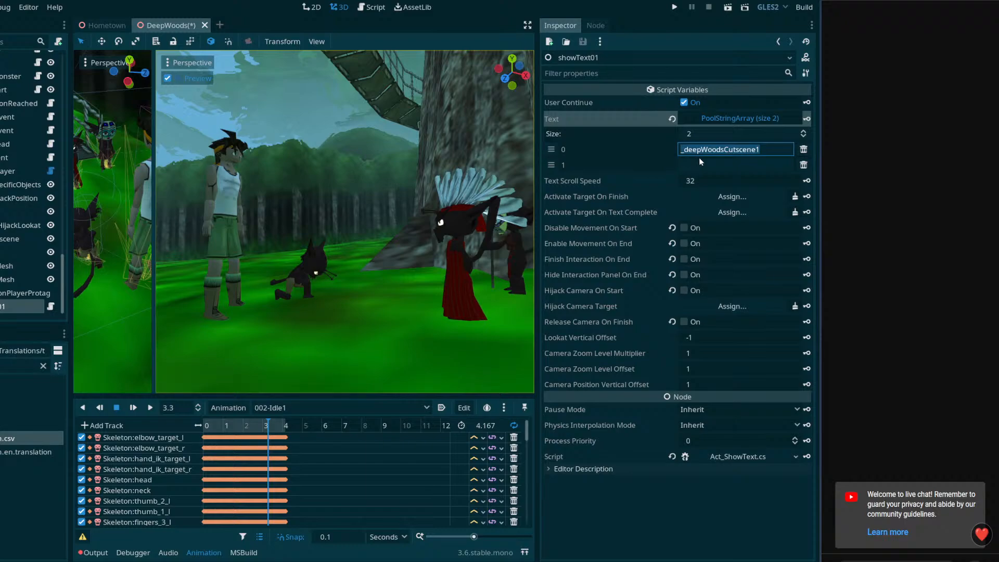
left_click(804, 165)
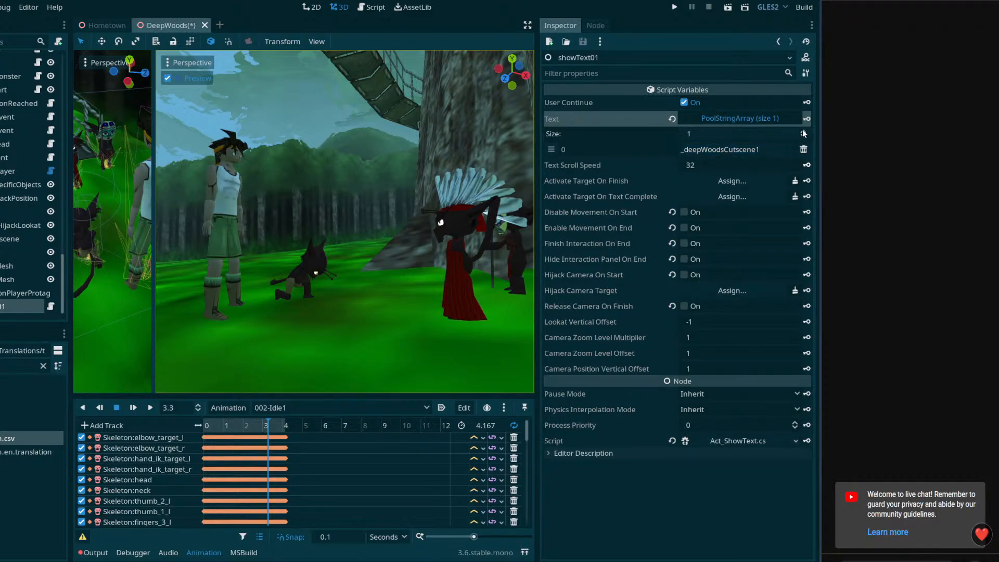
Select the AnimationPlayer node, rewind Cutscene01 to 0 seconds, and save the DeepWoods scene
key("ctrl+s")
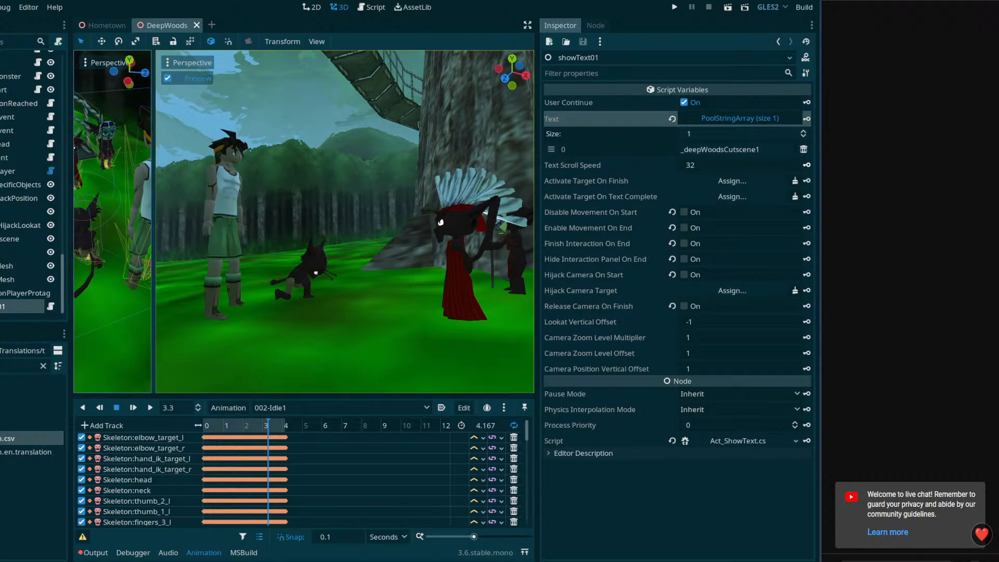
left_click(21, 171)
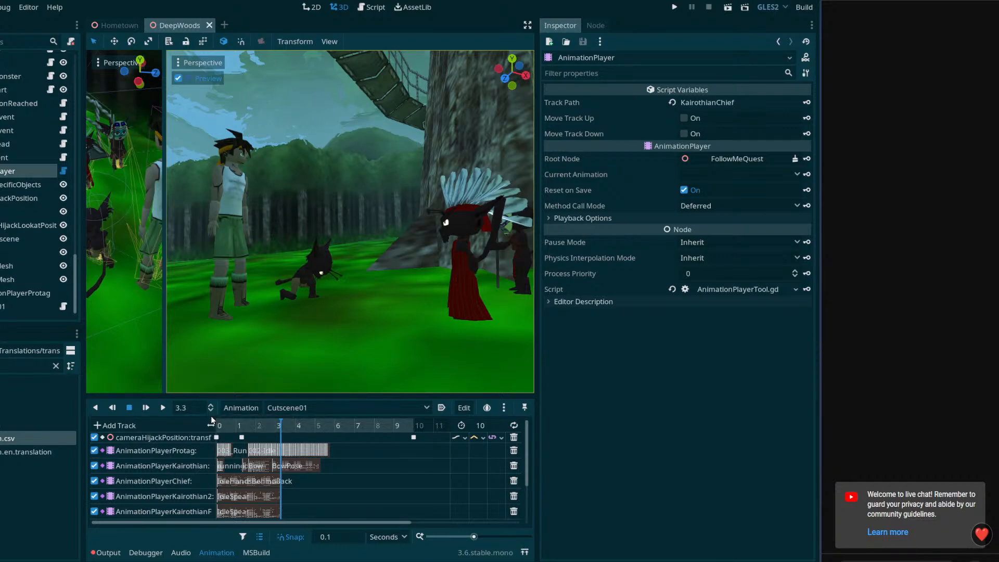
left_click_drag(240, 426, 212, 425)
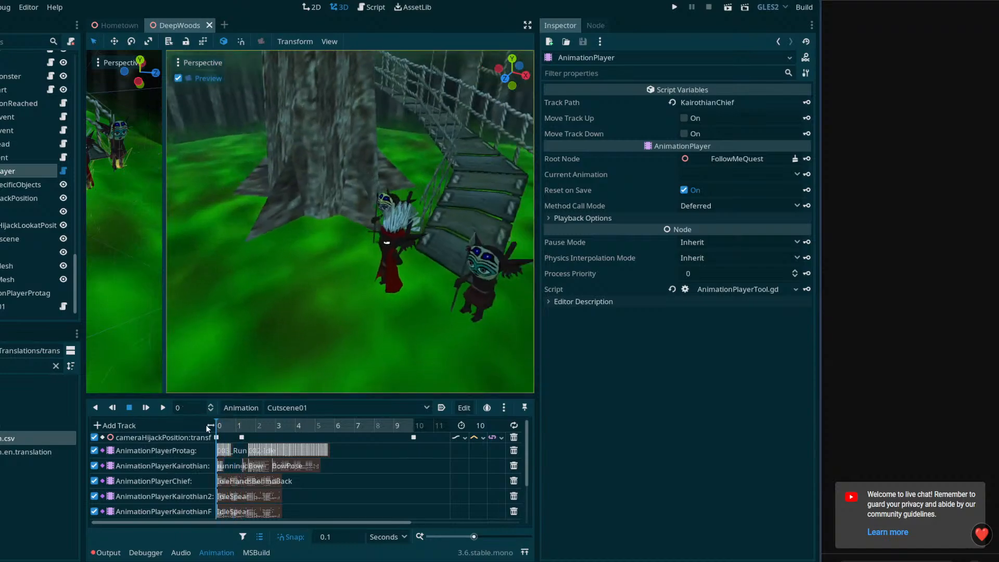
key("ctrl+s")
left_click(124, 426)
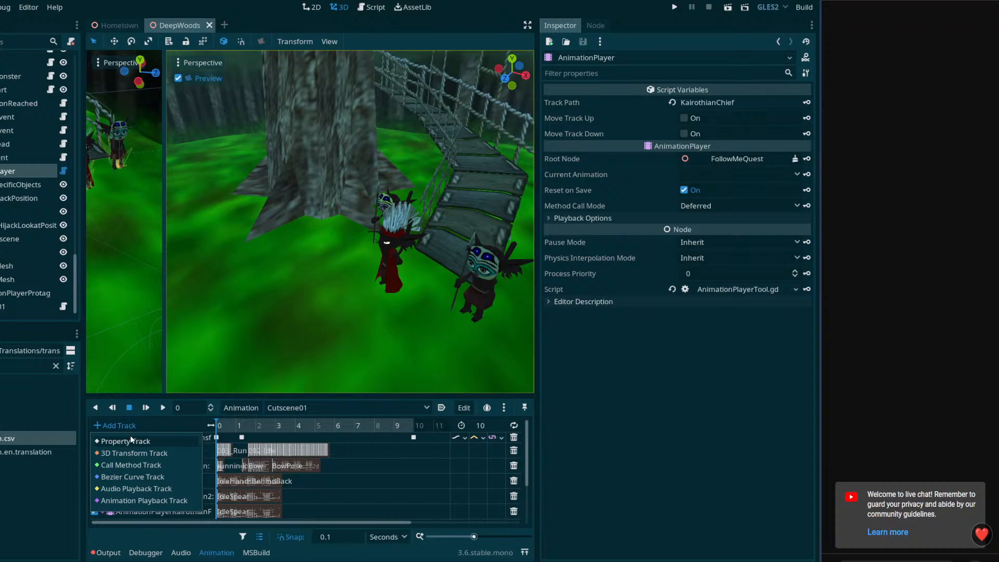
key("Escape")
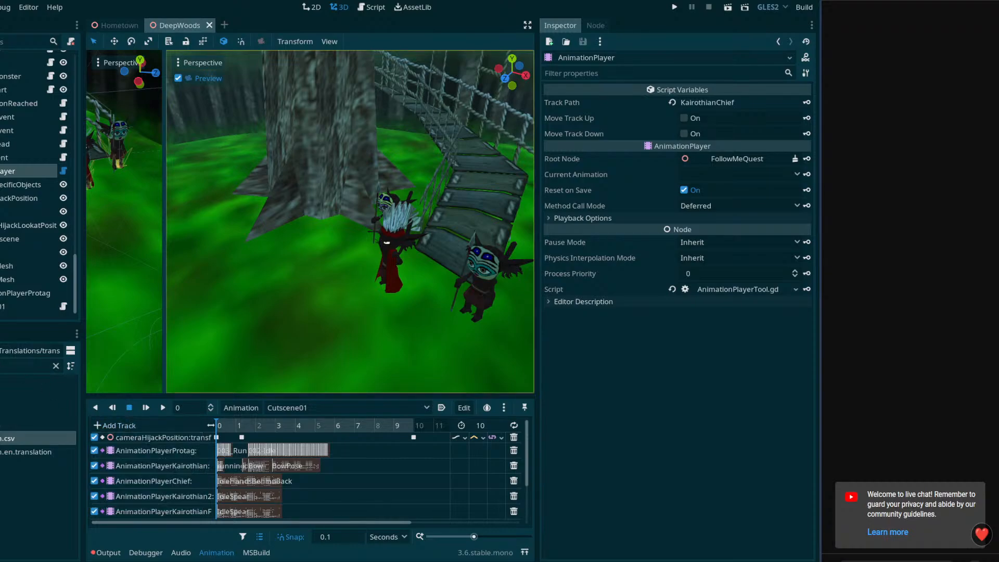
left_click(4, 293)
left_click(5, 307)
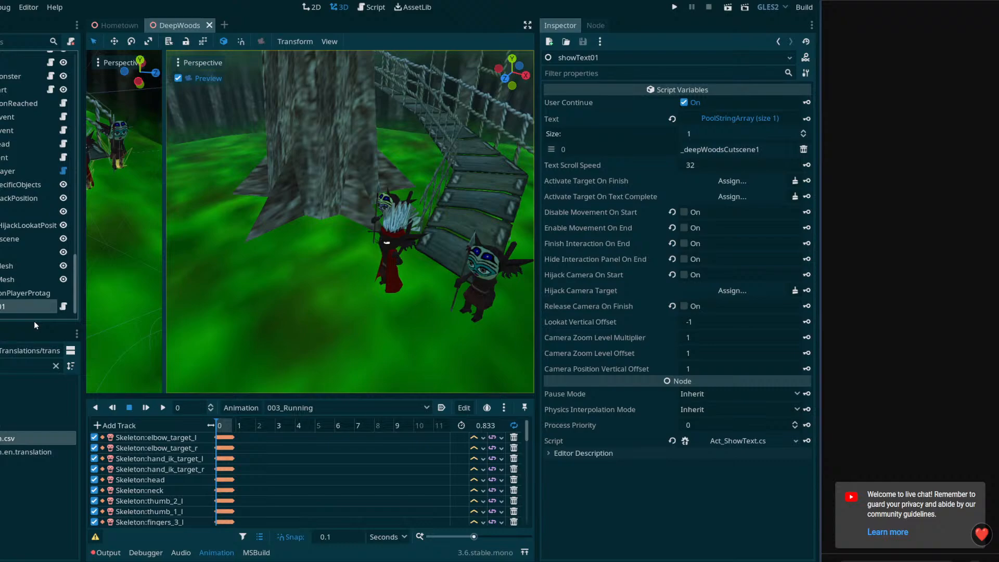
left_click(133, 427)
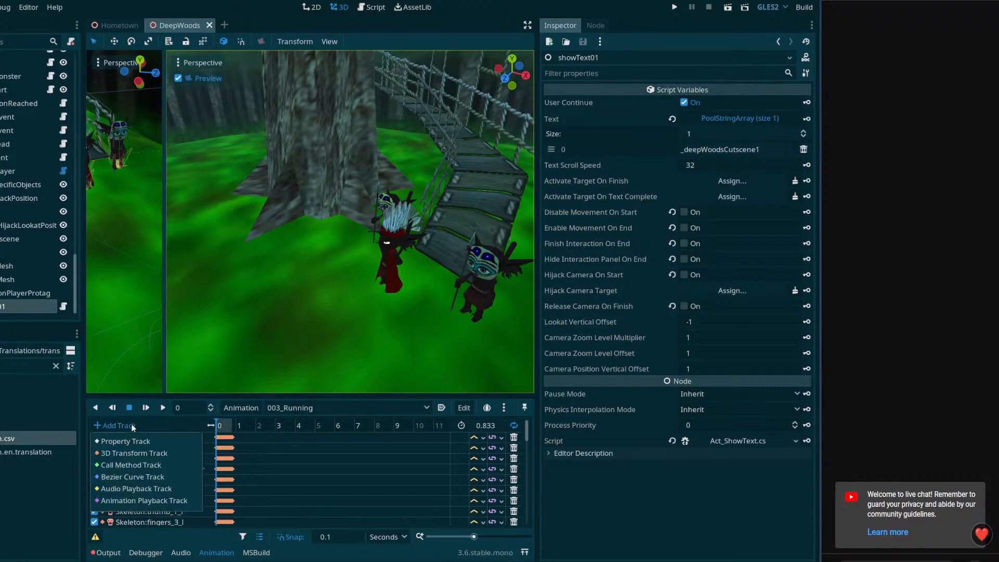
left_click(4, 172)
left_click(4, 171)
Add a Call Method Track targeting the showText01 node to the Cutscene01 animation
left_click(113, 424)
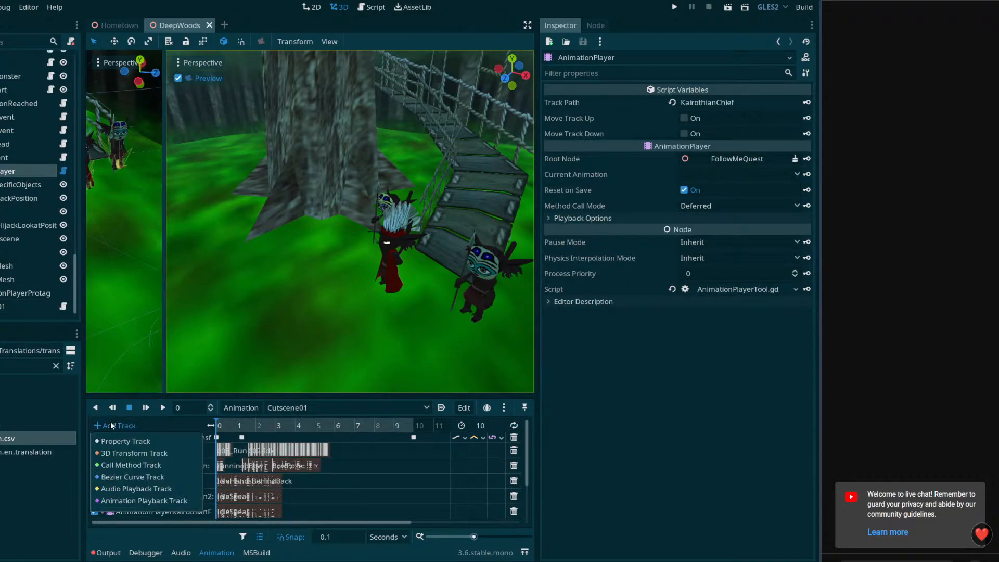
left_click(138, 462)
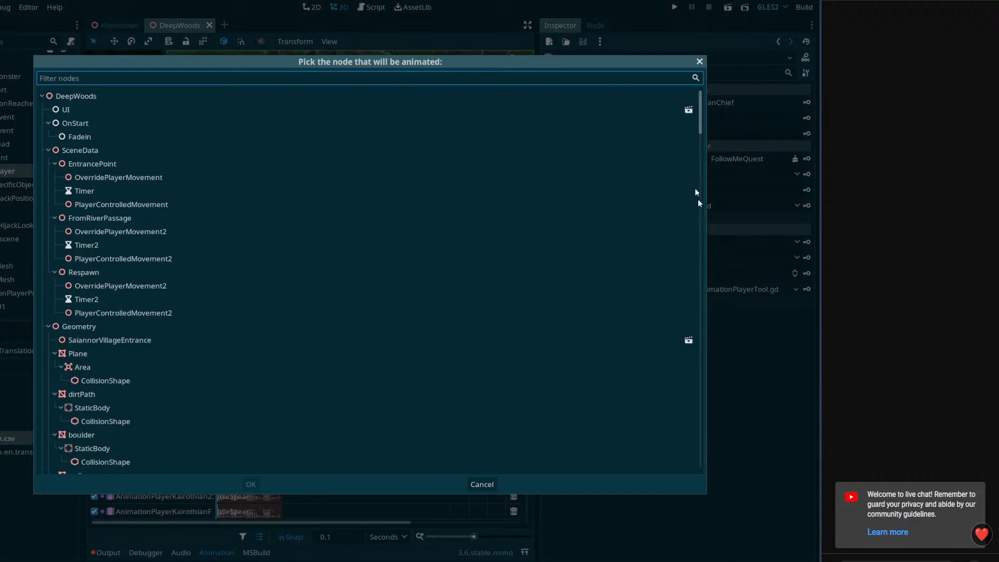
left_click_drag(700, 109, 664, 487)
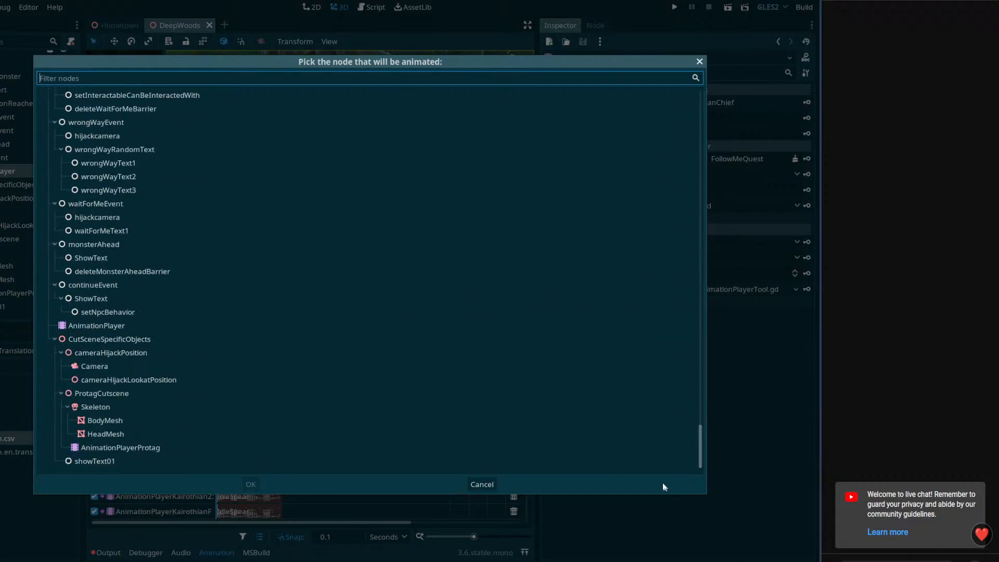
left_click(92, 462)
left_click(251, 484)
scroll(260, 492, "down", 2)
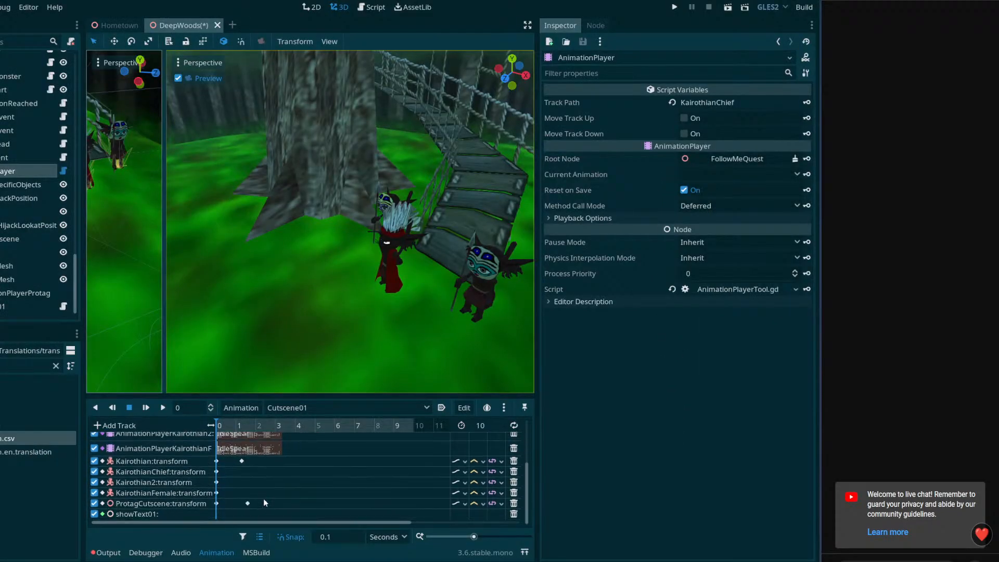
Insert an Activate() method key at 0 seconds on the showText01 track of Cutscene01
right_click(227, 514)
left_click(235, 527)
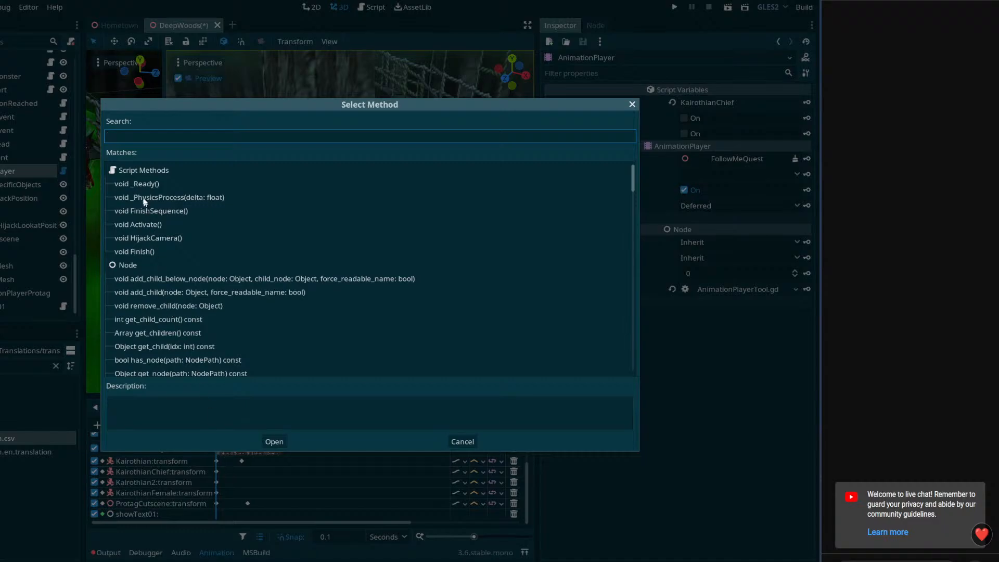
left_click(149, 226)
left_click(276, 441)
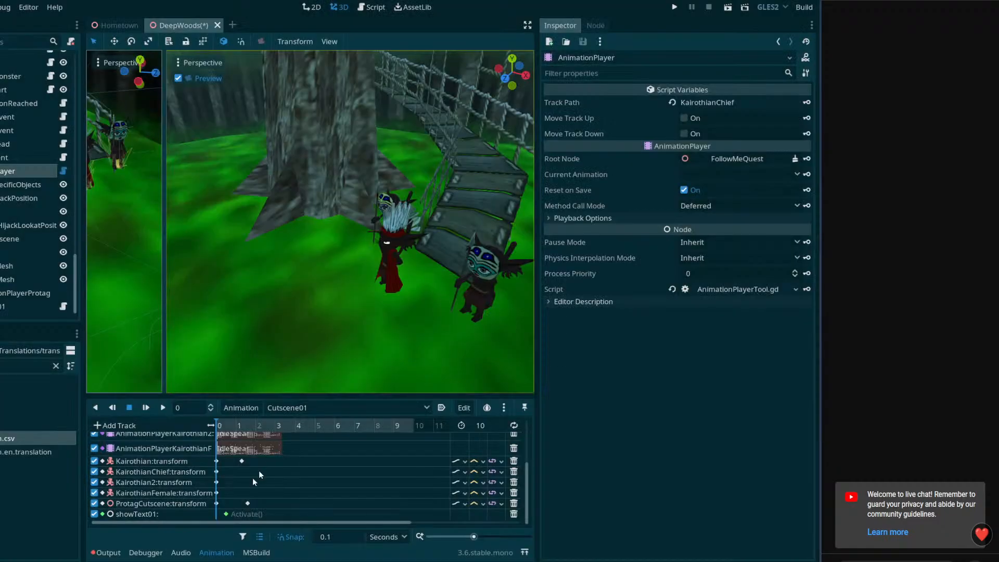
left_click_drag(226, 515, 216, 515)
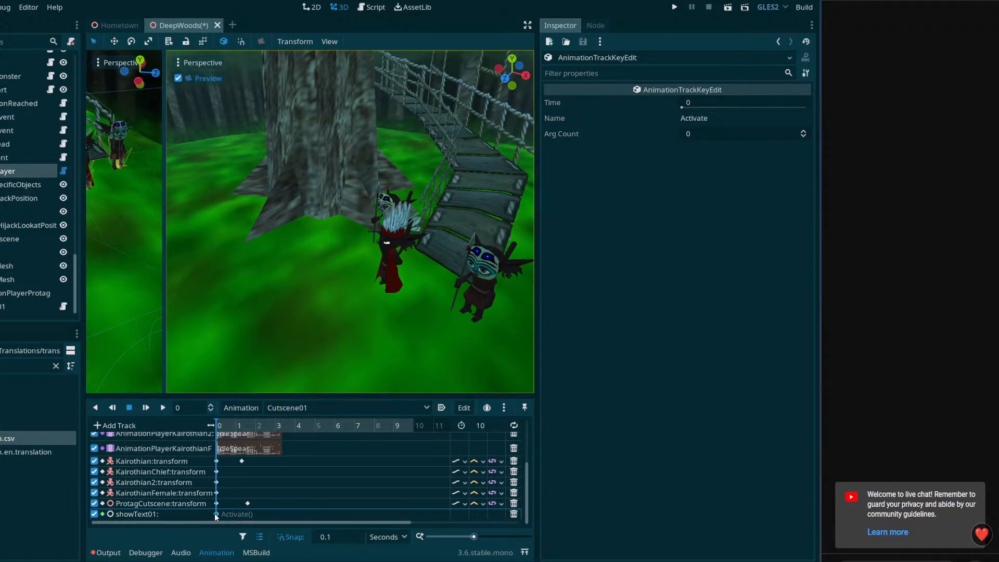
Examine which showText01 properties a new Property Track could animate, leaving the selection without adding a track
left_click(121, 427)
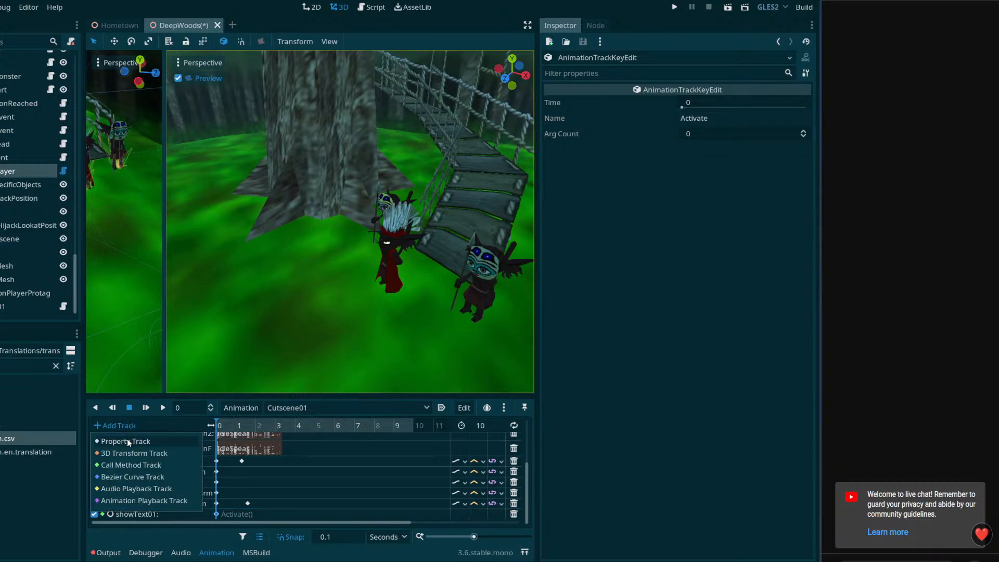
left_click(128, 442)
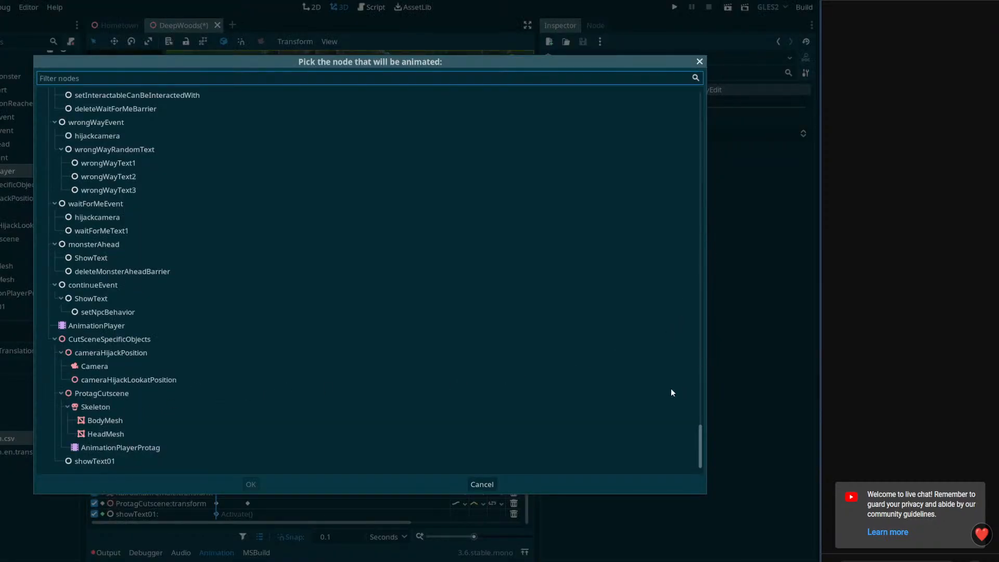
left_click(96, 461)
left_click(260, 483)
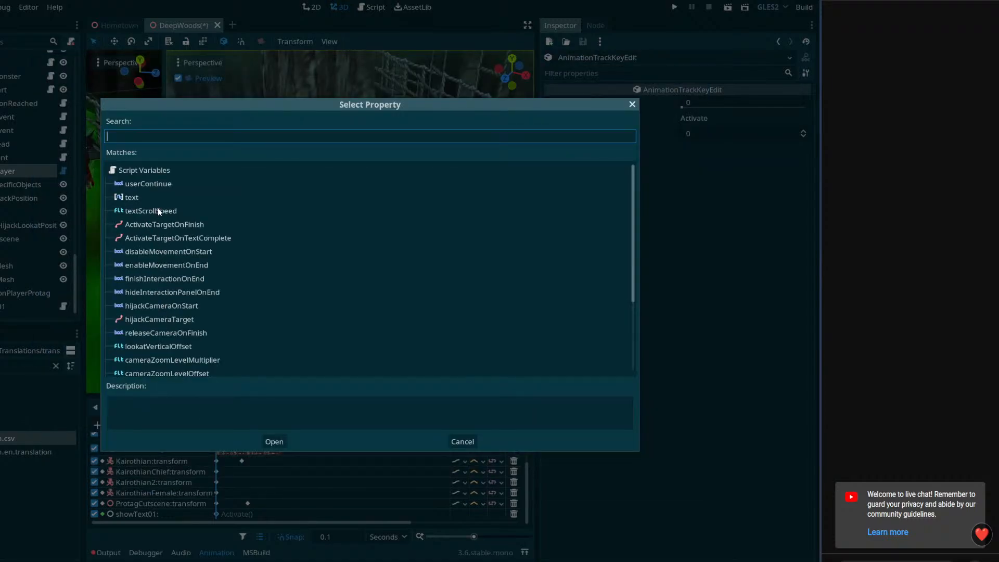
scroll(162, 318, "down", 4)
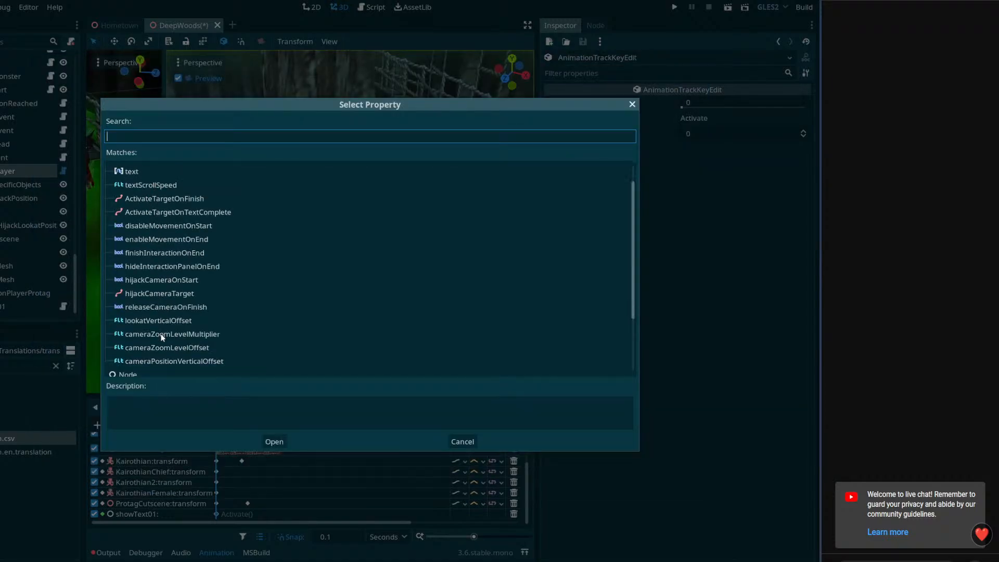
scroll(167, 328, "up", 4)
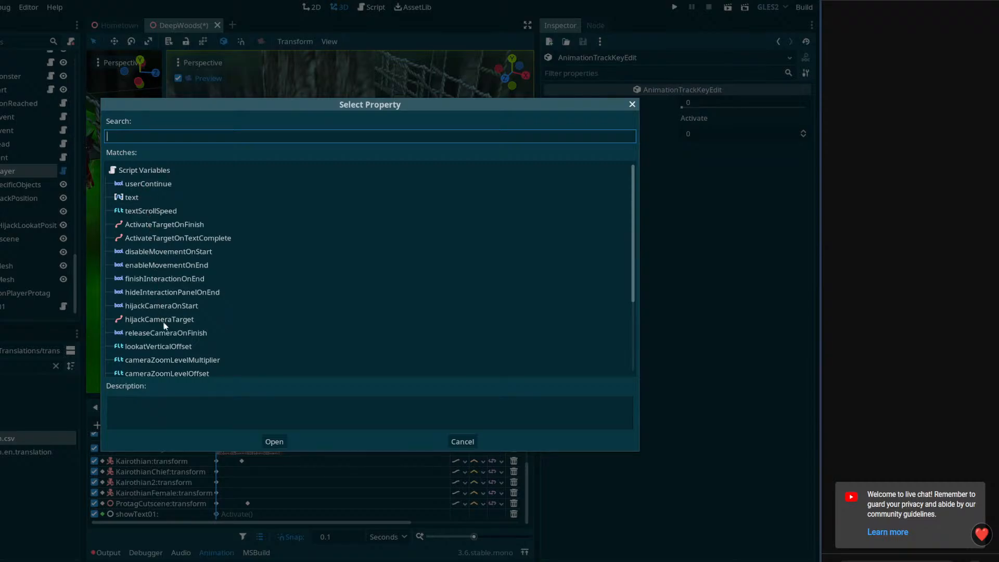
scroll(166, 328, "down", 1)
scroll(164, 351, "down", 1)
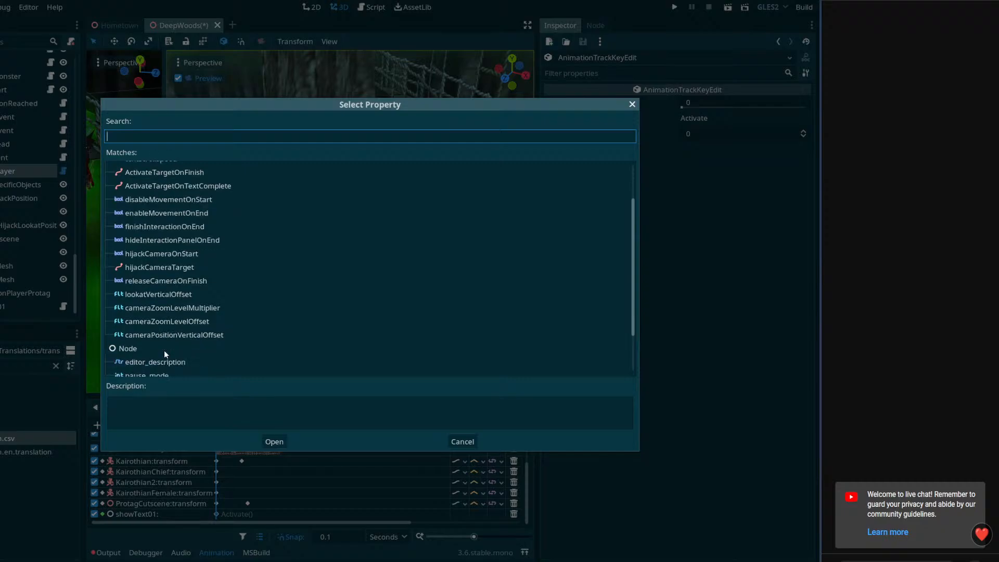
scroll(182, 341, "up", 2)
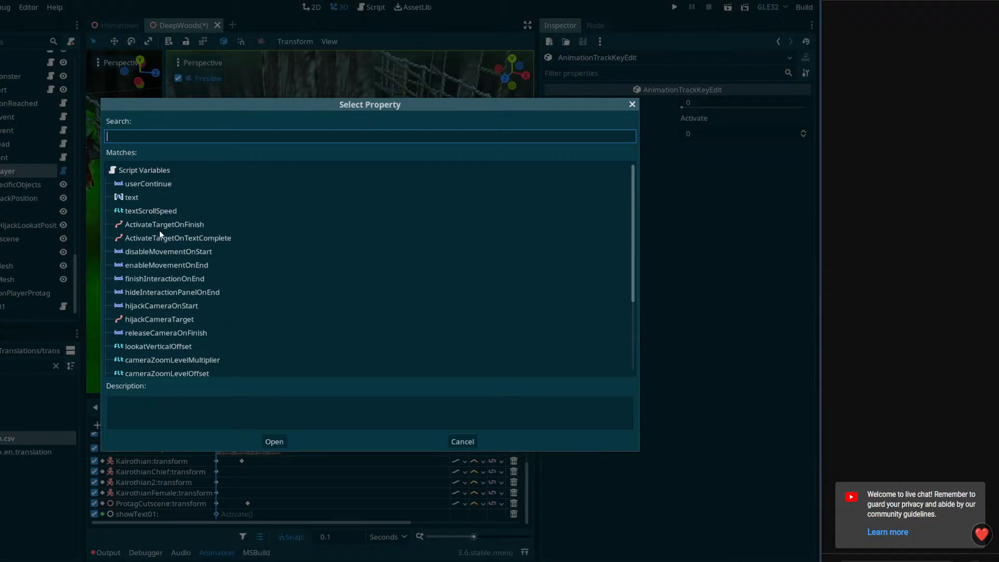
scroll(179, 321, "down", 3)
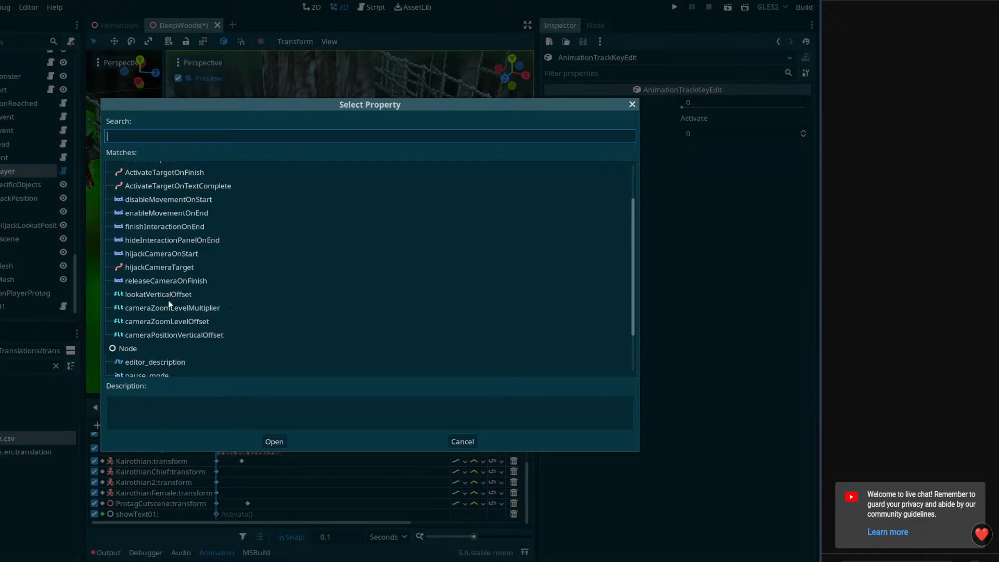
scroll(177, 340, "down", 3)
scroll(176, 340, "up", 6)
scroll(176, 340, "down", 4)
scroll(176, 339, "up", 4)
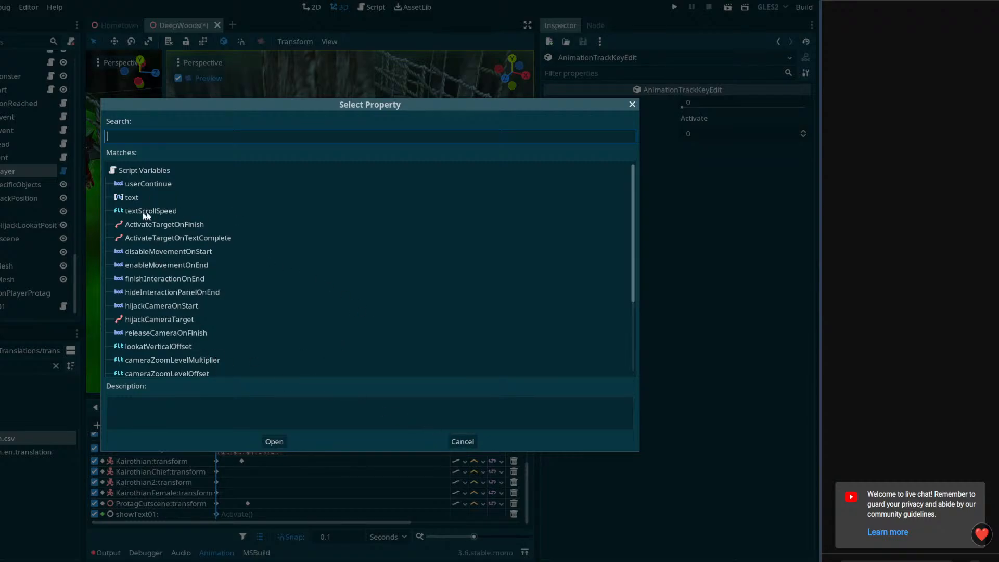
left_click(462, 441)
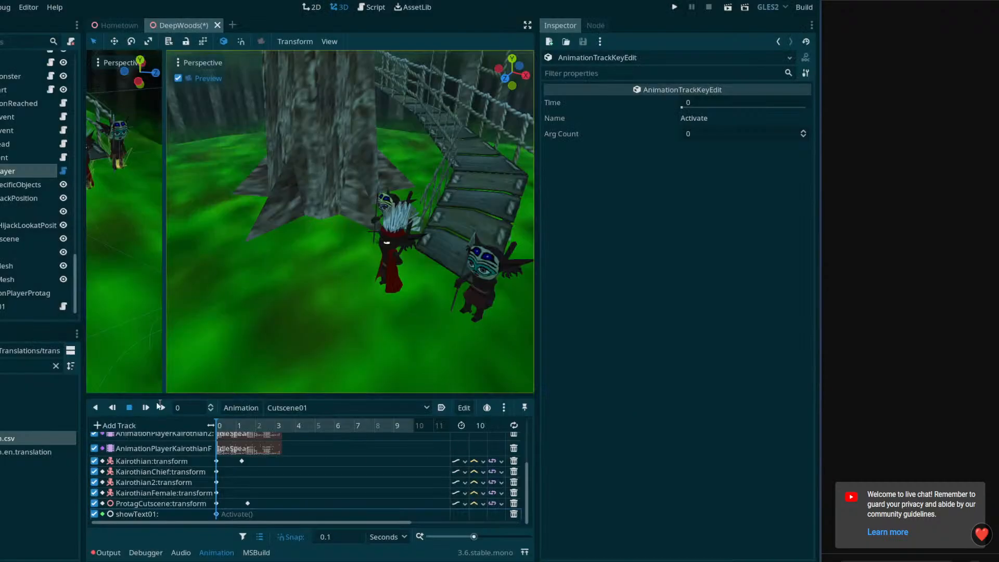
Open the Act_ShowText.cs script attached to showText01 in VS Code and review its exported variables
left_click(1, 307)
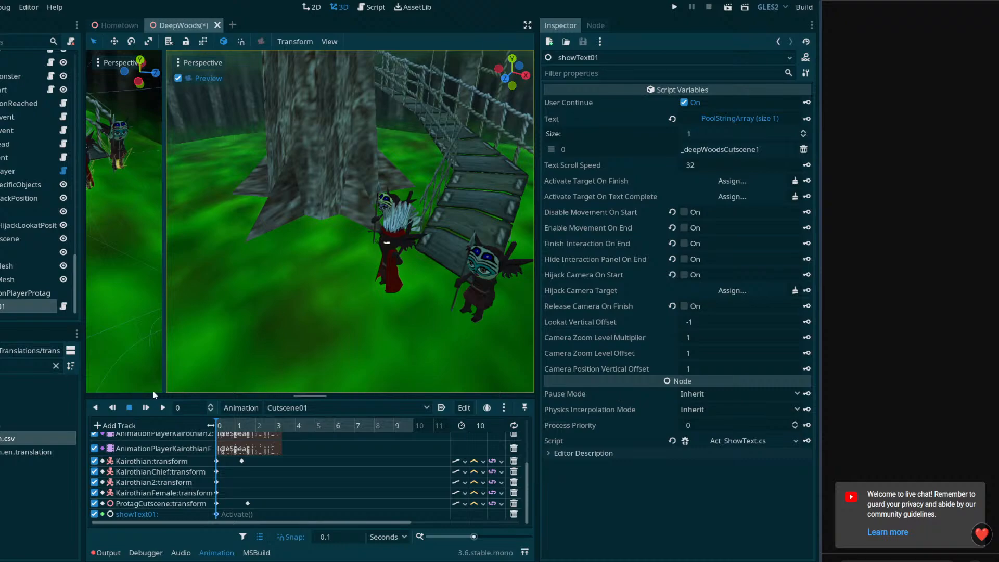
left_click(794, 441)
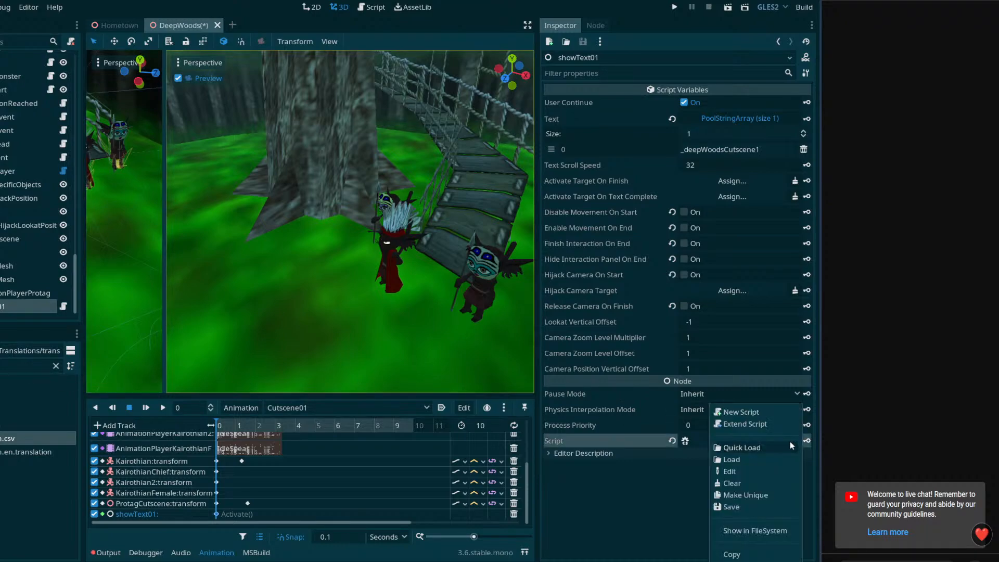
left_click(726, 437)
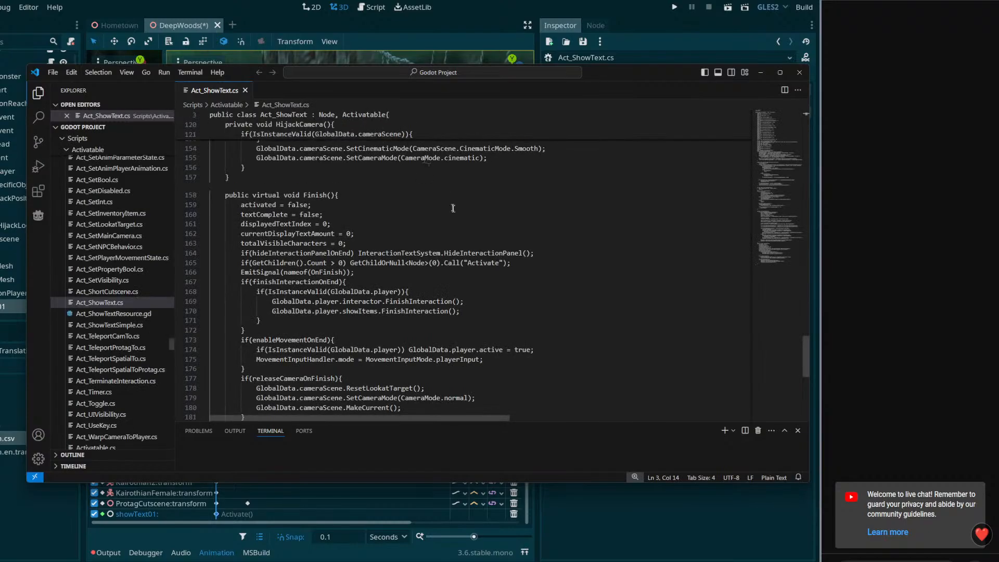
scroll(461, 211, "up", 16)
left_click_drag(772, 222, 768, 112)
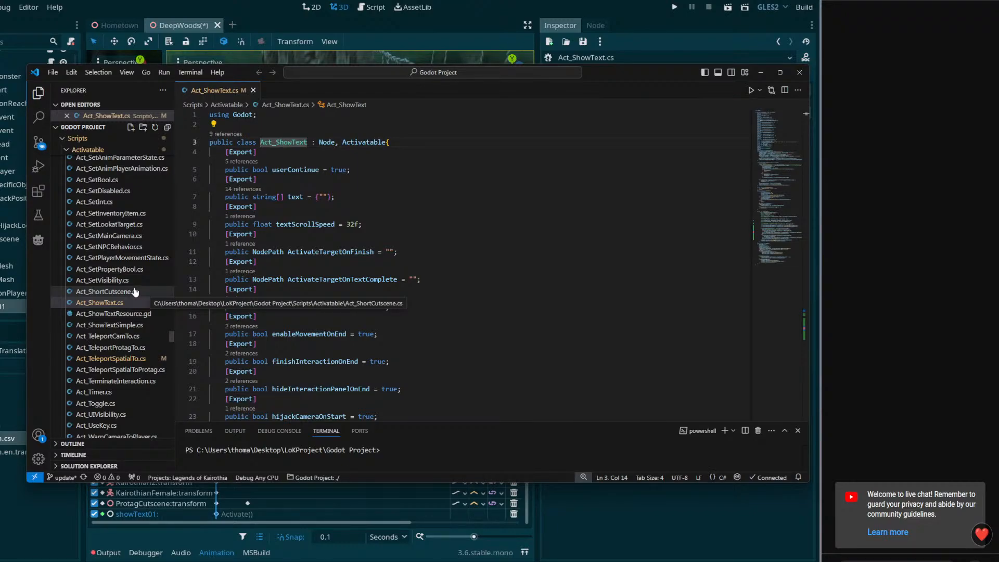
Open Act_ShowTextSimple.cs from the Activatable scripts folder and examine its variables and its _PhysicsProcess and Activate methods
scroll(137, 317, "down", 1)
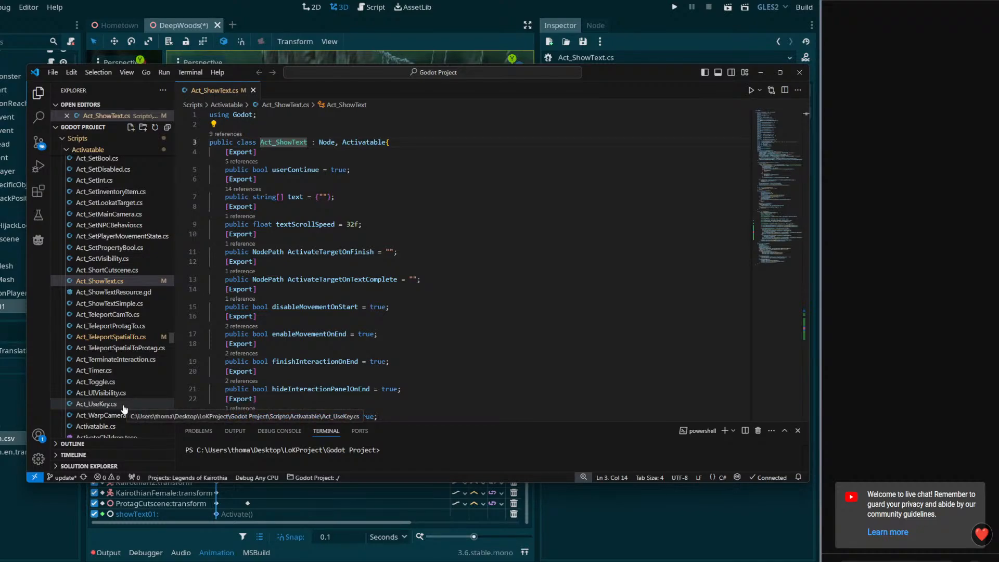
left_click(125, 303)
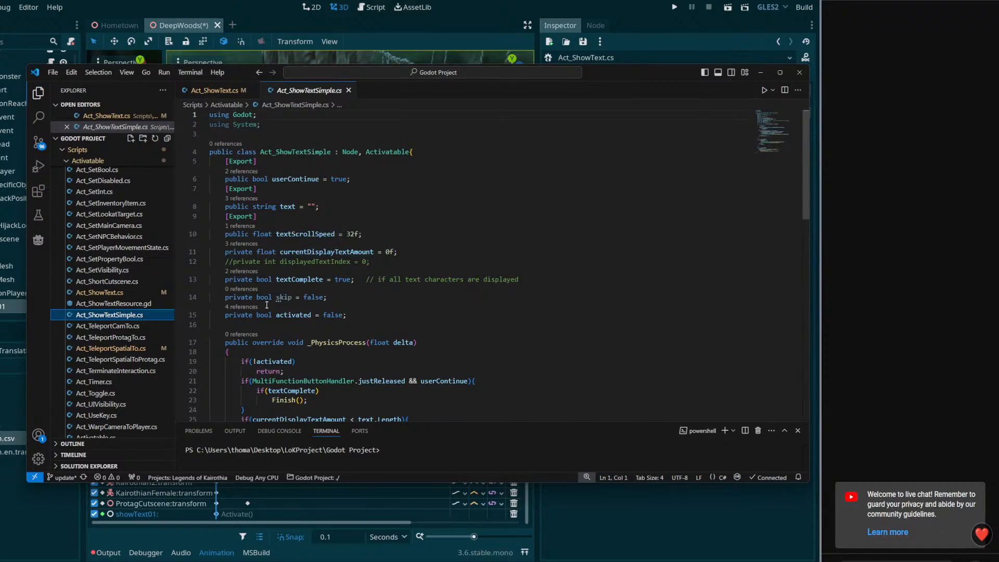
scroll(354, 324, "down", 5)
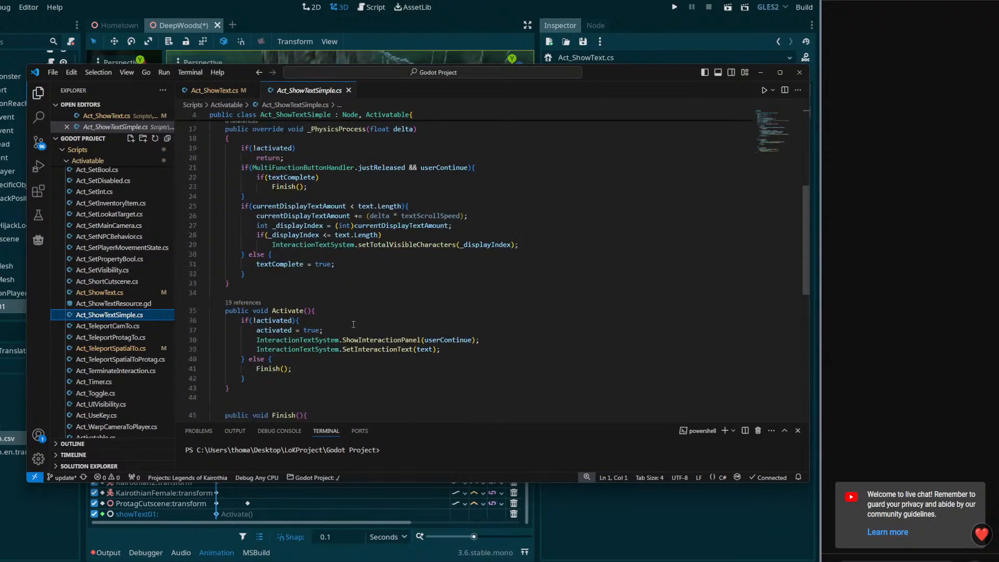
scroll(354, 324, "down", 4)
scroll(368, 336, "up", 4)
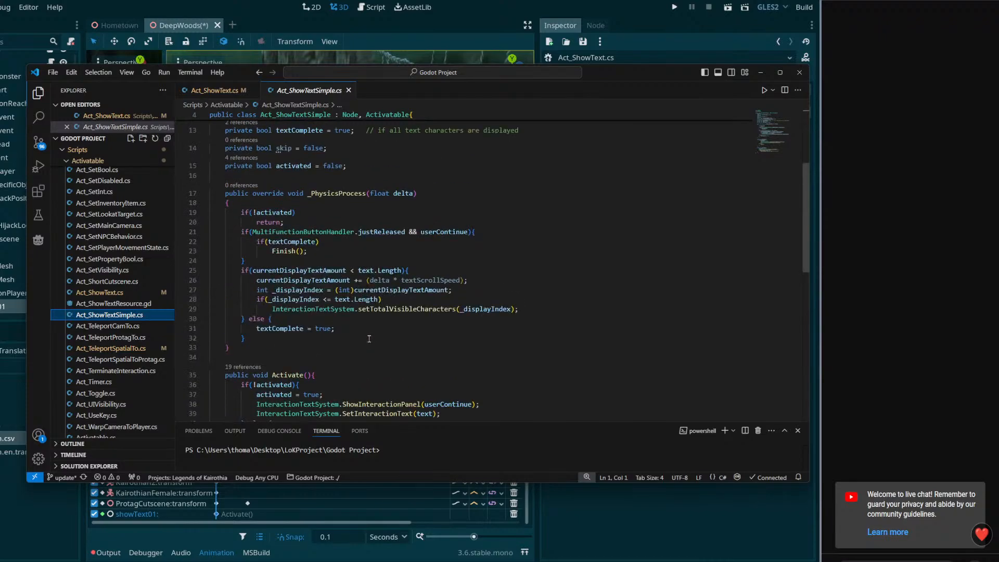
scroll(366, 338, "up", 4)
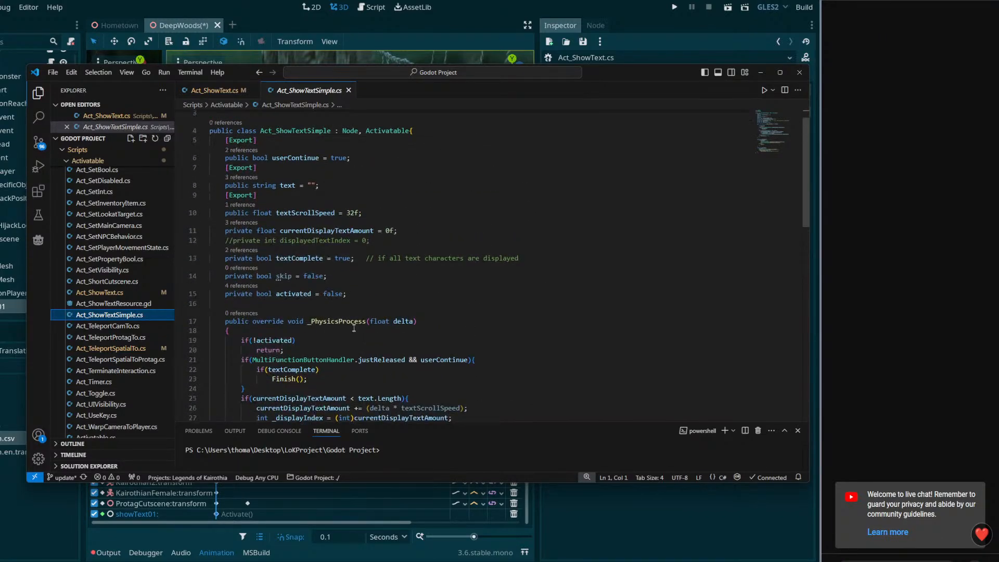
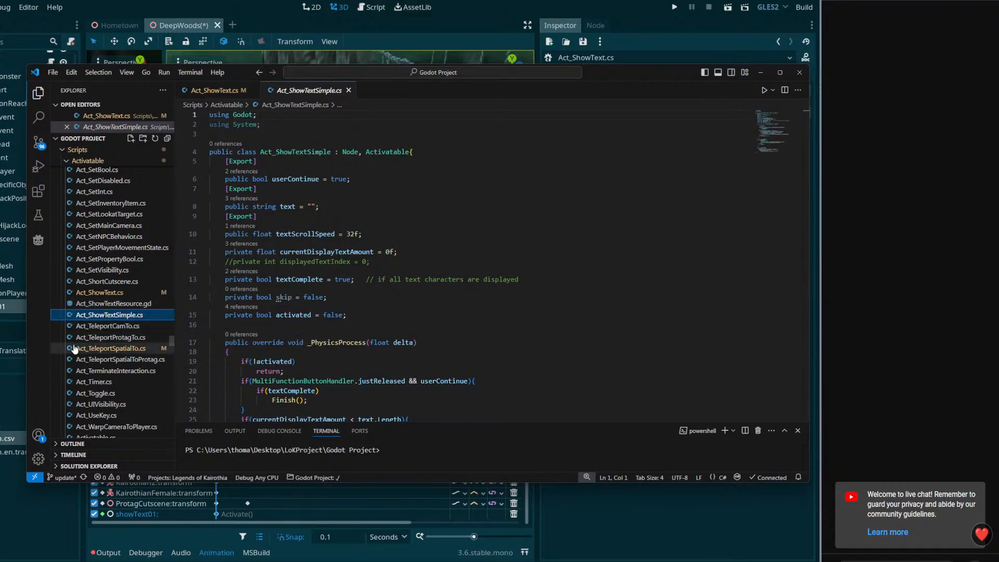
Compare the variable declarations in Act_ShowText.cs with those in Act_ShowTextSimple.cs, looking particularly at currentDisplayTextAmount
left_click(23, 361)
left_click(56, 367)
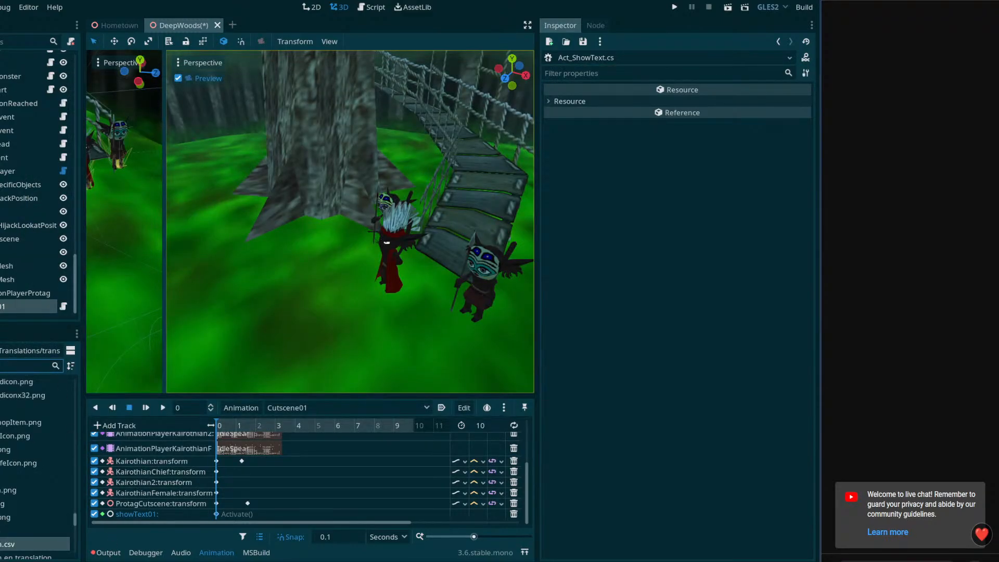
key("alt+Tab")
double_click(303, 93)
left_click(208, 94)
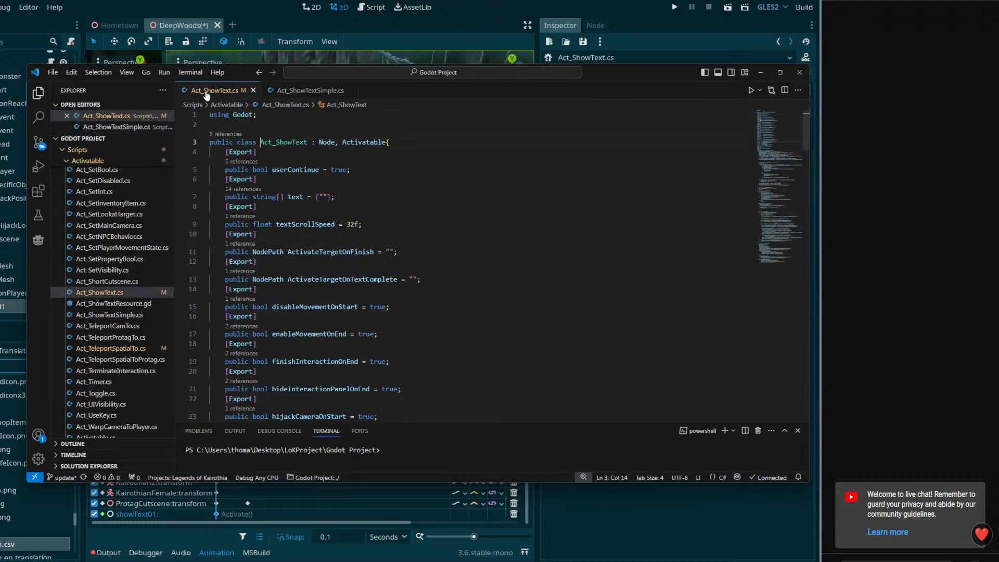
scroll(317, 270, "down", 2)
scroll(317, 271, "down", 6)
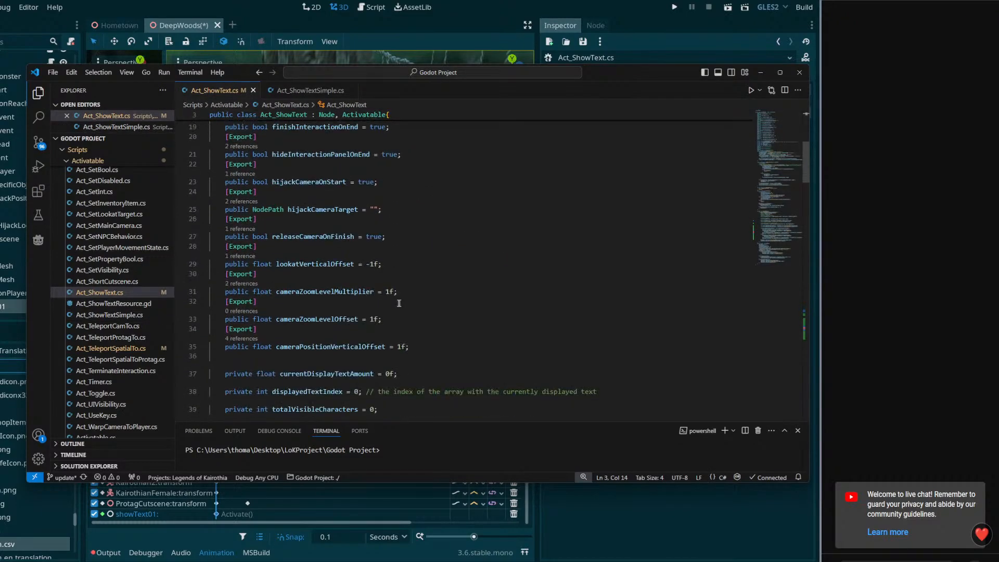
double_click(342, 310)
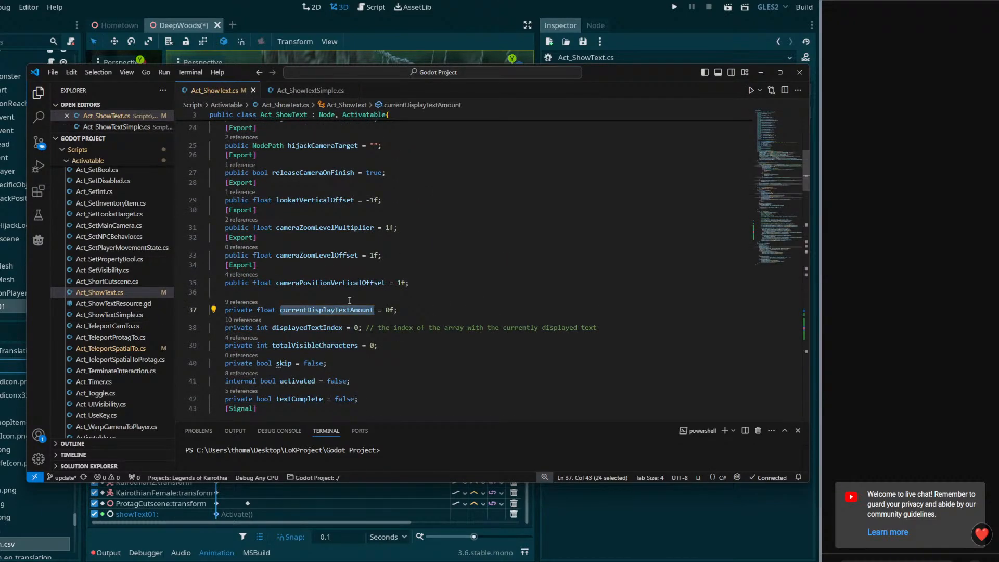
scroll(364, 322, "down", 2)
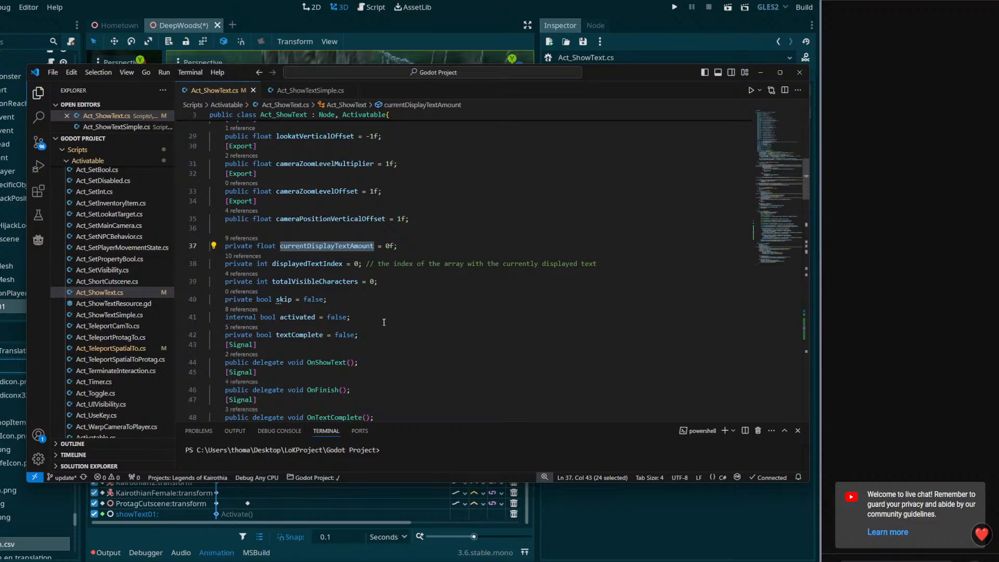
left_click(310, 91)
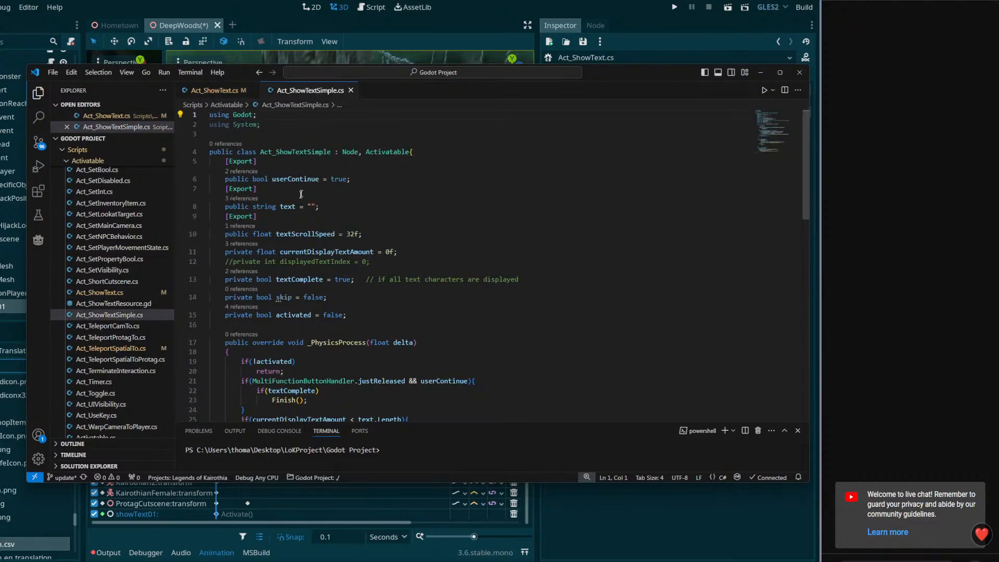
Switch to Godot and replace the script on the showText01 node with Scripts/Activatable/Act_ShowTextSimple.cs
left_click(21, 308)
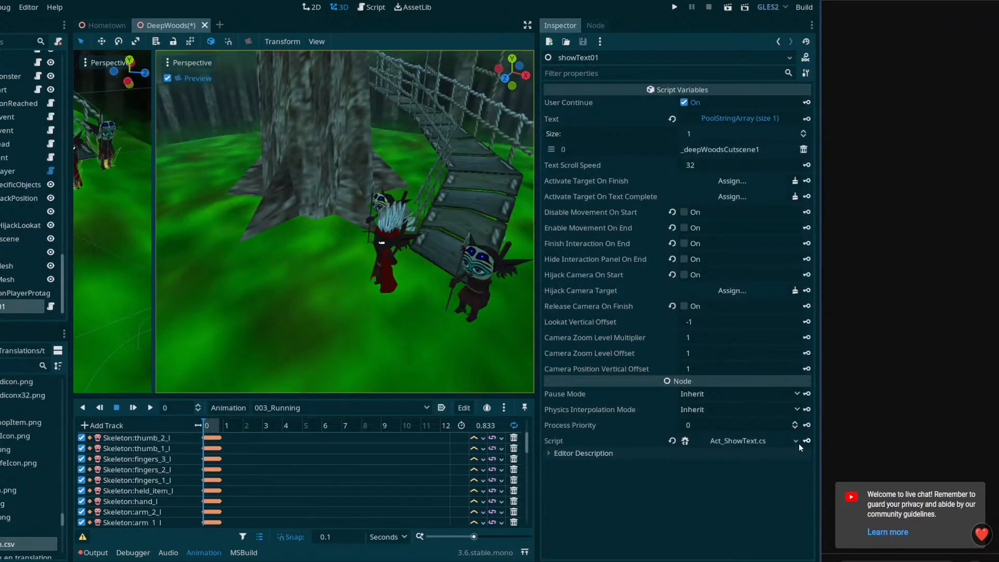
left_click(796, 441)
left_click(754, 451)
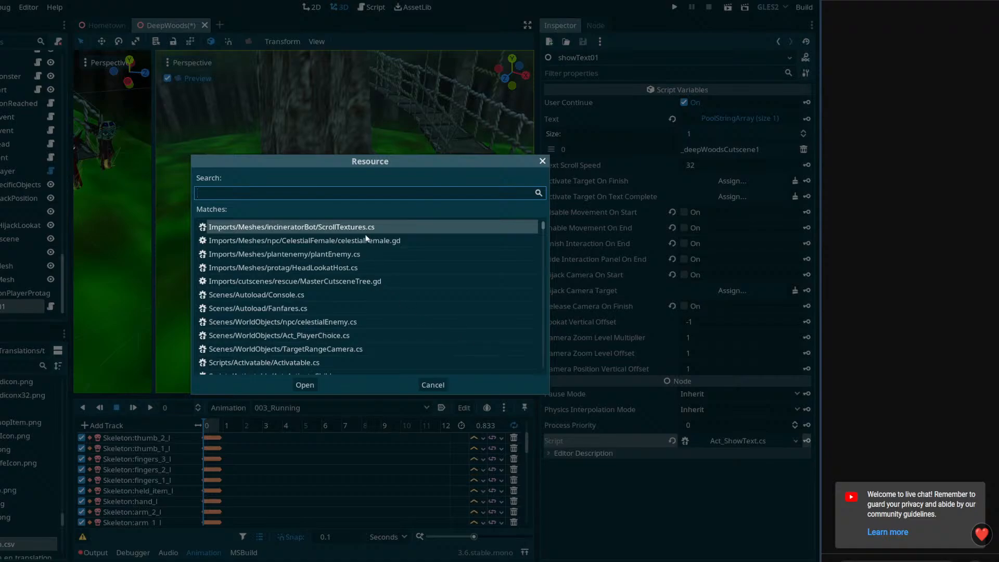
type("show")
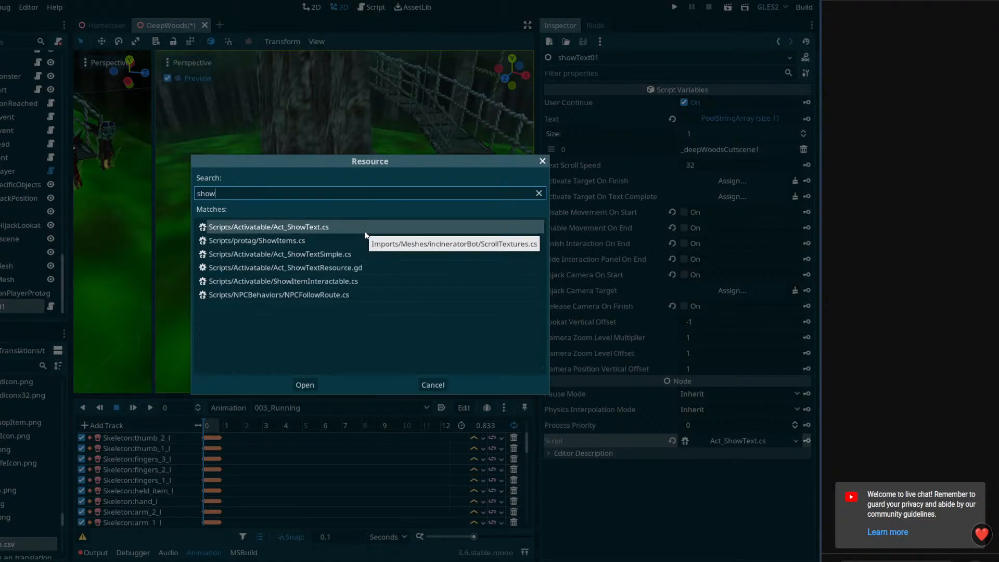
type("Texte")
double_click(349, 240)
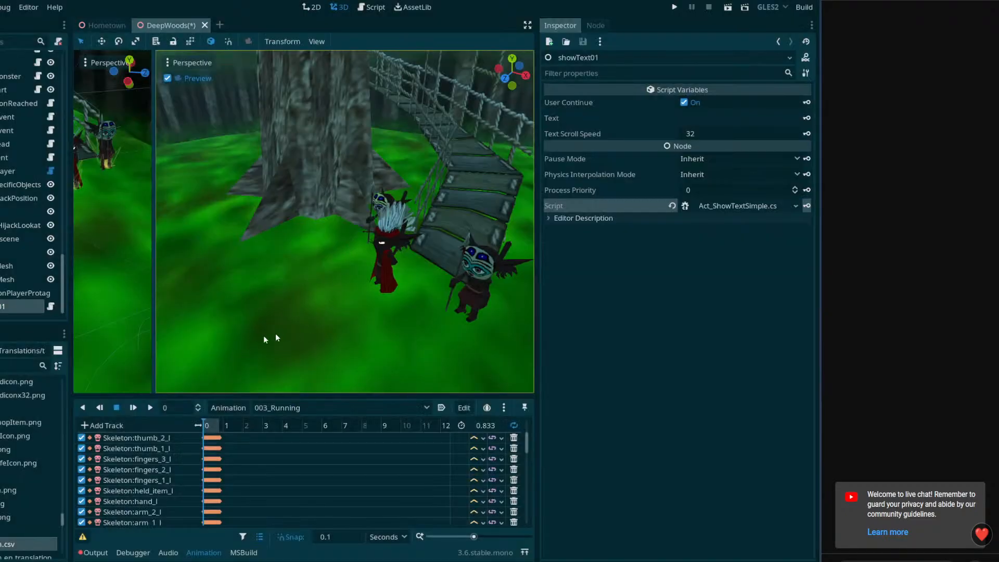
Set the Text variable of showText01 to _deepWoodsCutscene1 and save the DeepWoods scene
left_click(739, 118)
type("_deepWoodsCutscene3")
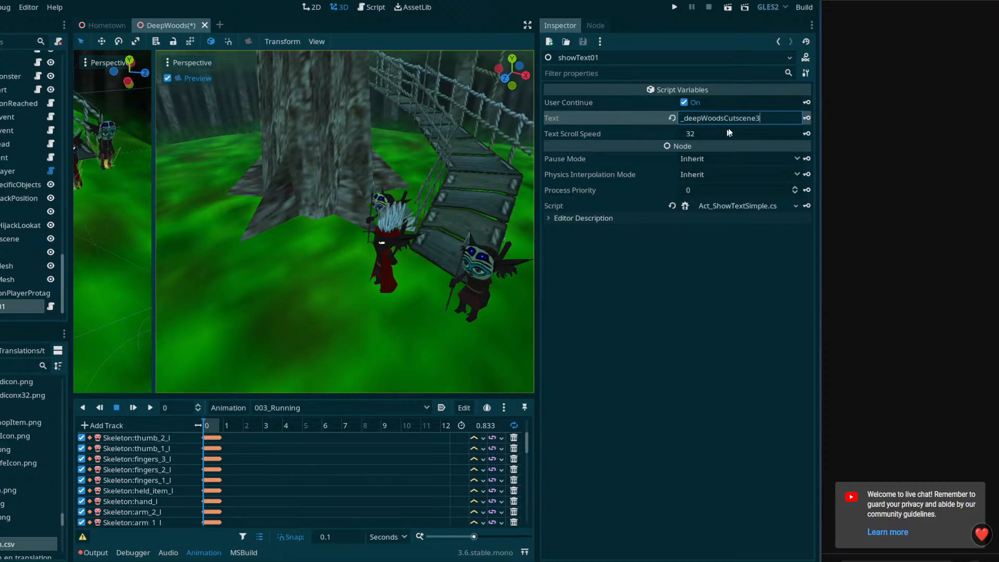
key("Return")
key("ctrl+s")
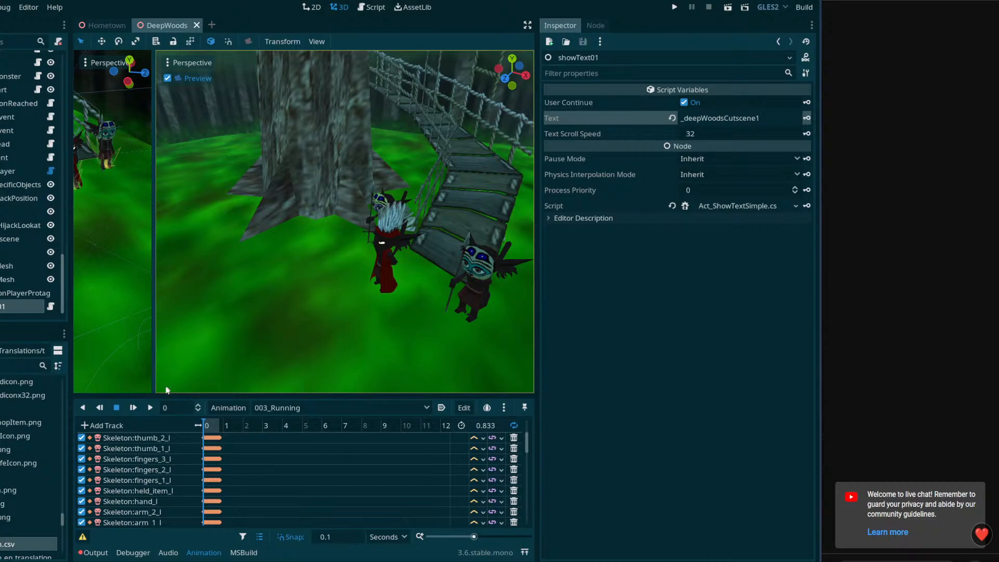
Open showText01's attached script in VS Code to trace where currentDisplayTextAmount is used, and filter Godot's project files for "show"
left_click(52, 306)
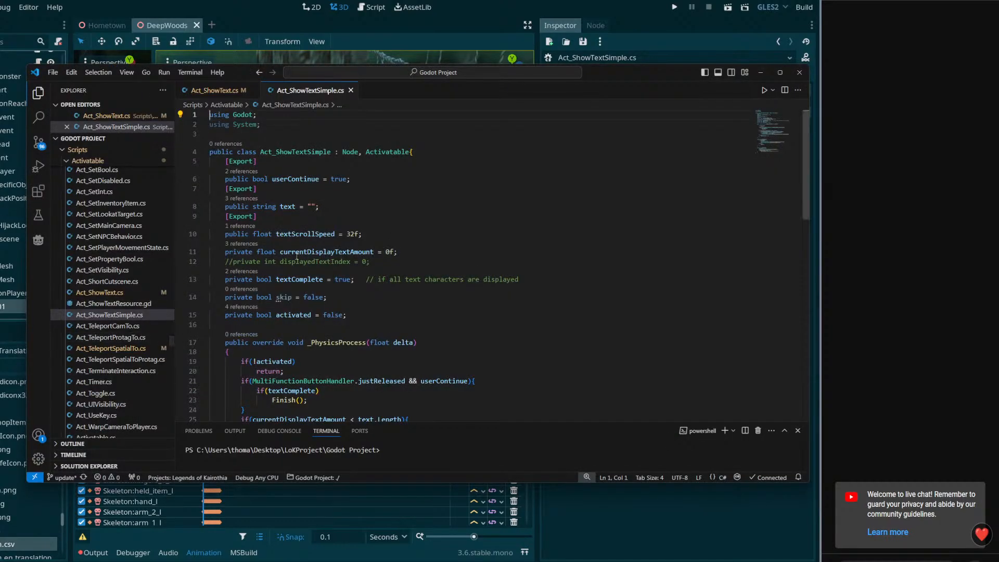
left_click(324, 252)
double_click(324, 252)
scroll(472, 352, "down", 3)
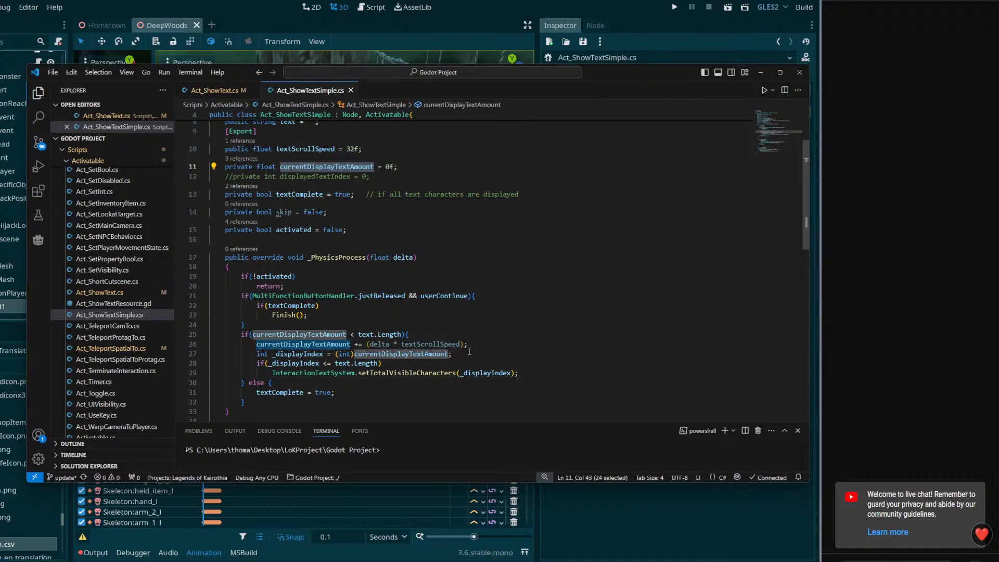
left_click(12, 366)
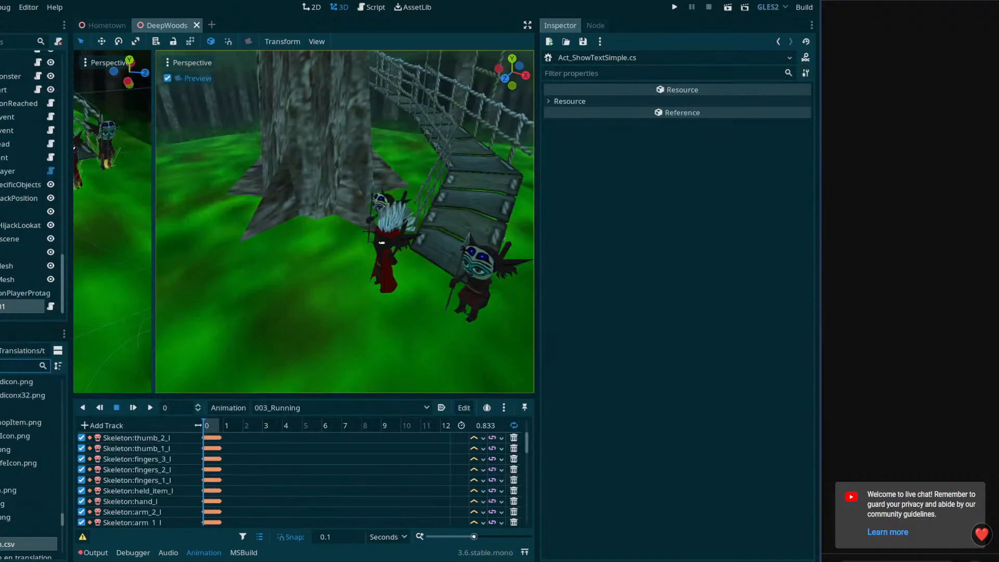
type("show")
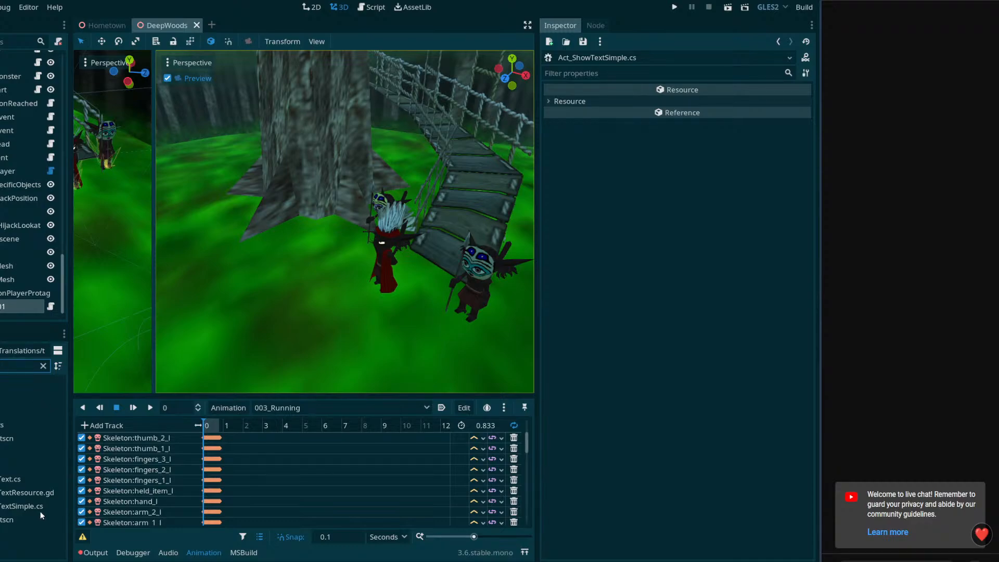
key("alt+Tab")
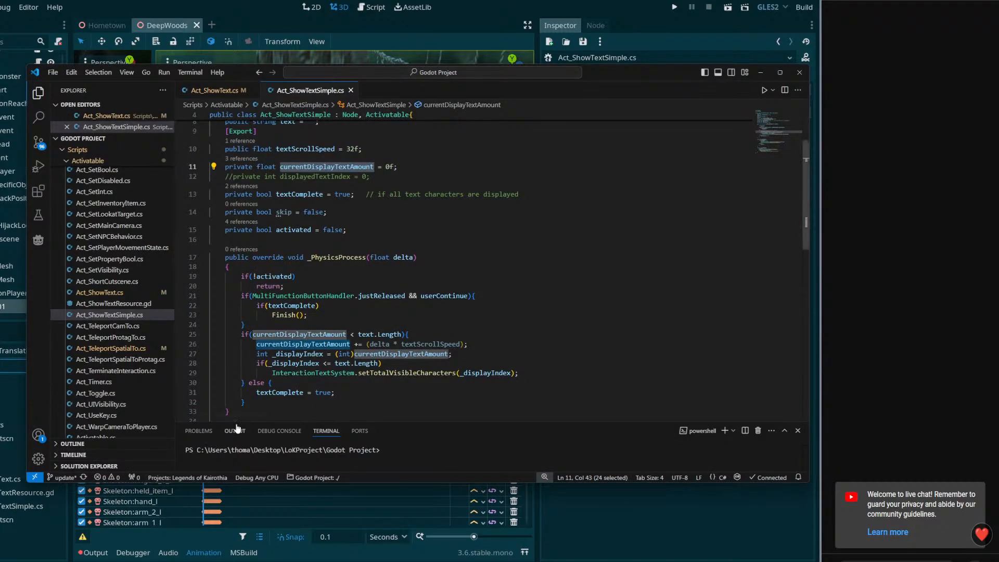
scroll(290, 313, "down", 3)
scroll(290, 312, "up", 5)
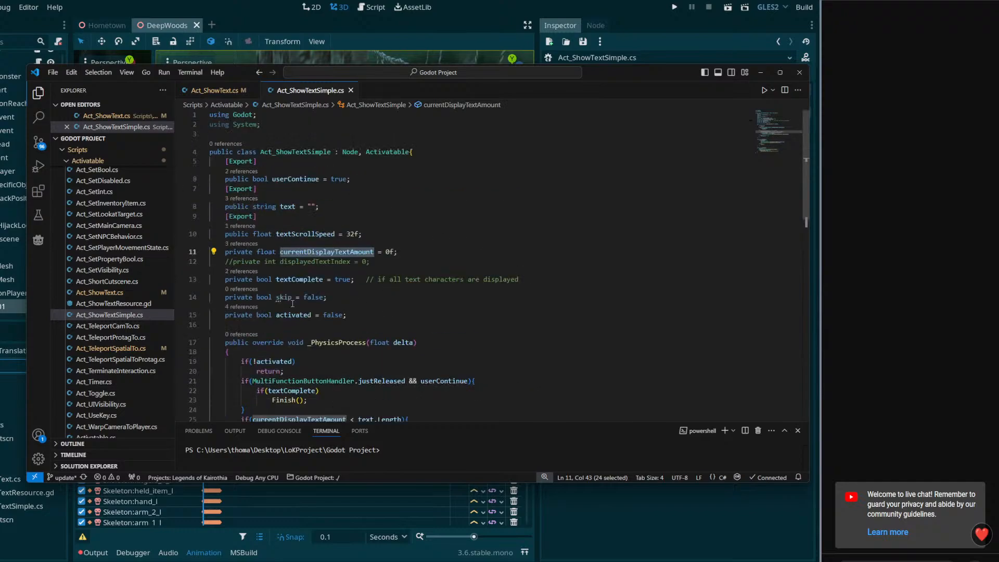
left_click(410, 252)
left_click(386, 237)
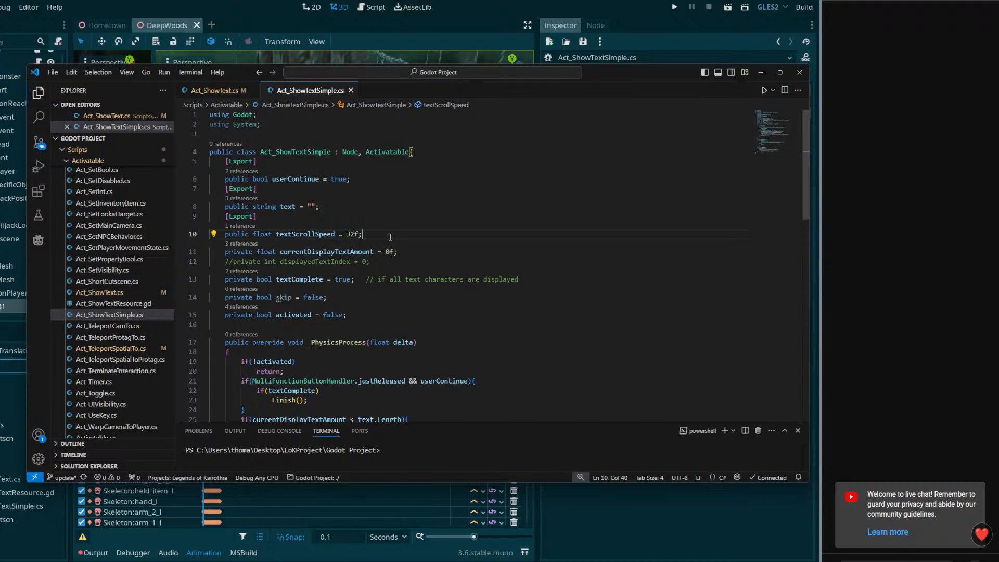
key("Return")
type("[Export]")
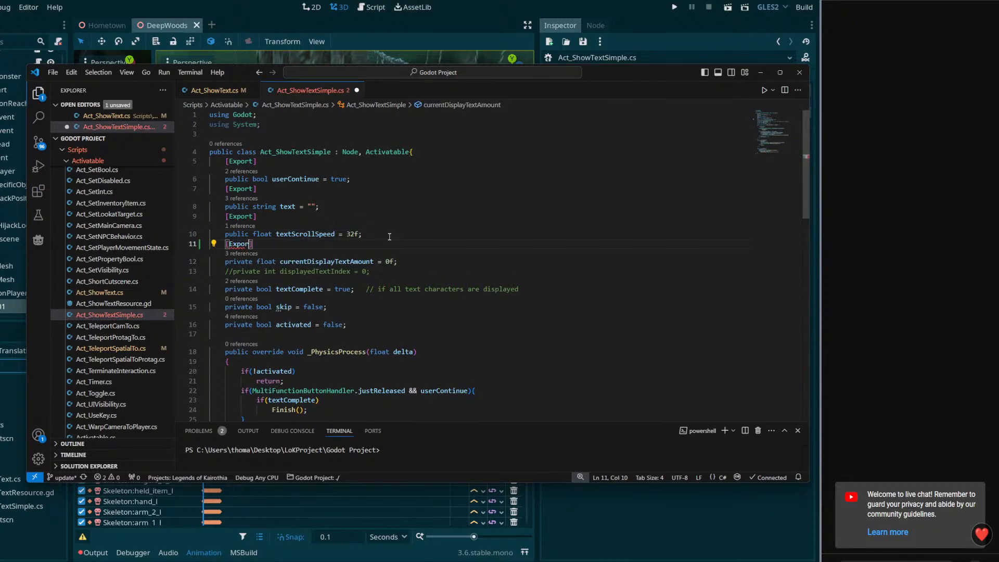
key("BackSpace")
key("BackSpace")
key("BackSpace")
key("BackSpace")
key("BackSpace")
key("BackSpace")
key("BackSpace")
key("BackSpace")
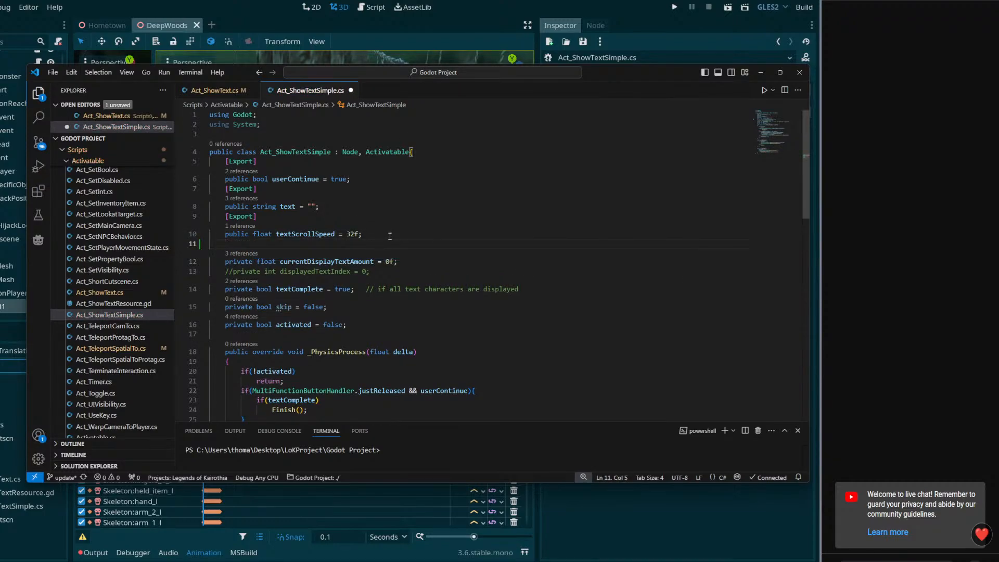
key("BackSpace")
key("BackSpace")
key("ctrl+s")
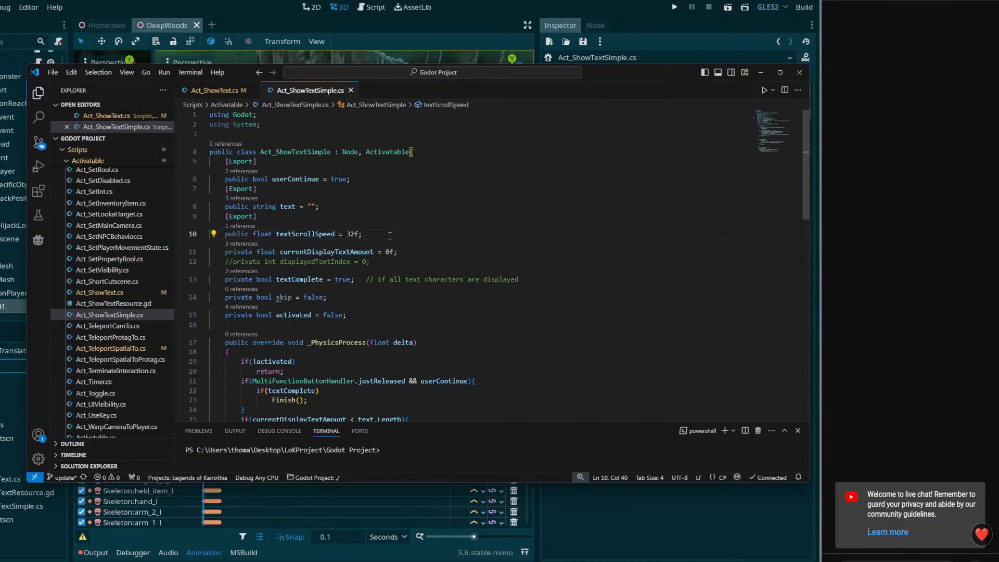
Switch to Godot and check which showText01 properties a new Property Track in Cutscene01 could animate, without adding the track
key("alt+Tab")
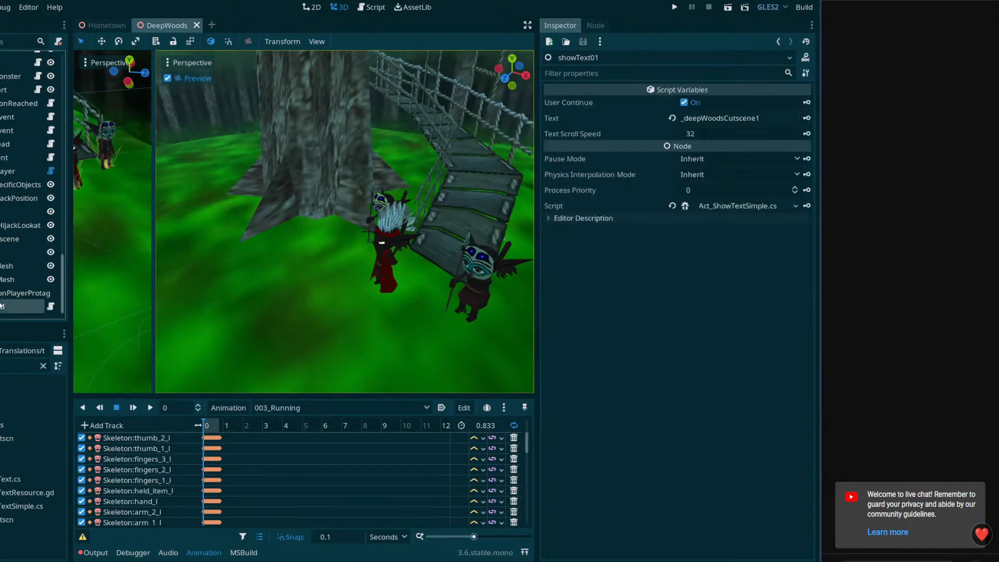
left_click(107, 426)
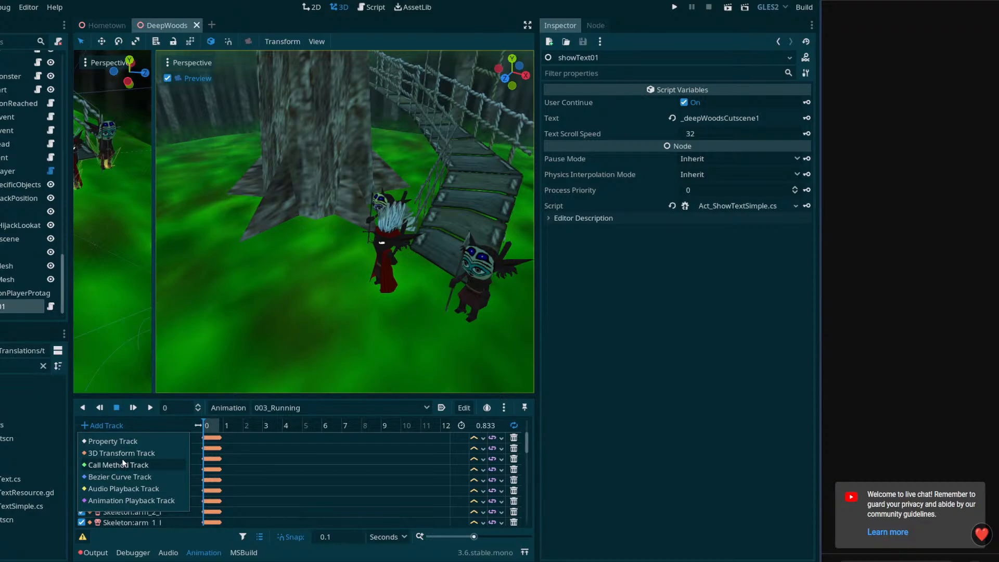
left_click(280, 505)
scroll(289, 479, "down", 10)
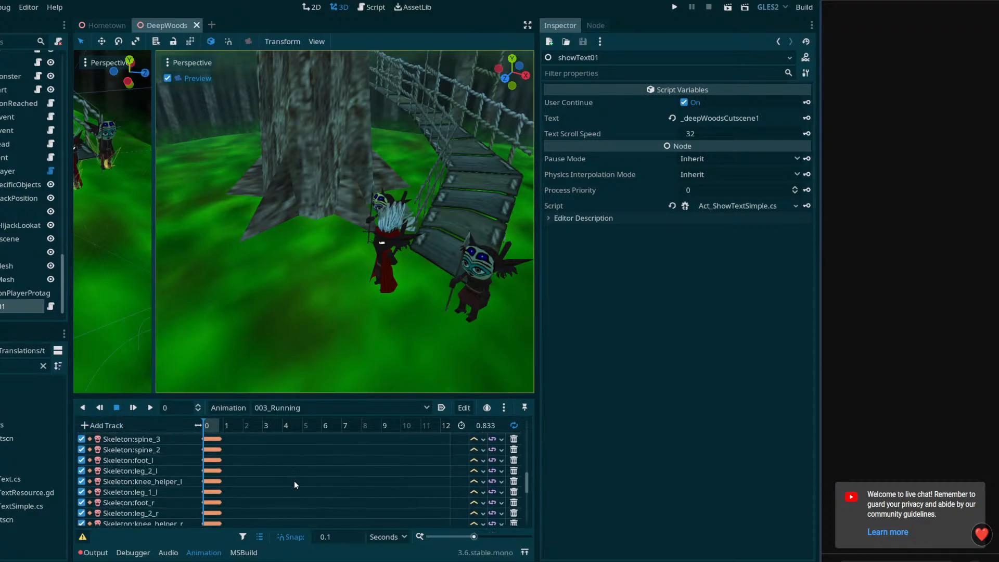
scroll(287, 505, "down", 3)
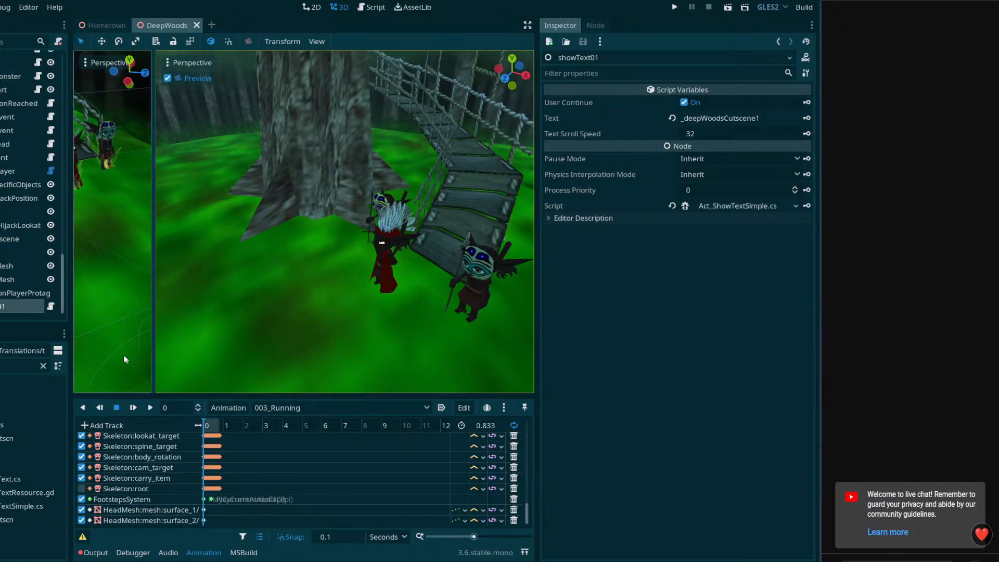
left_click(16, 184)
left_click(21, 170)
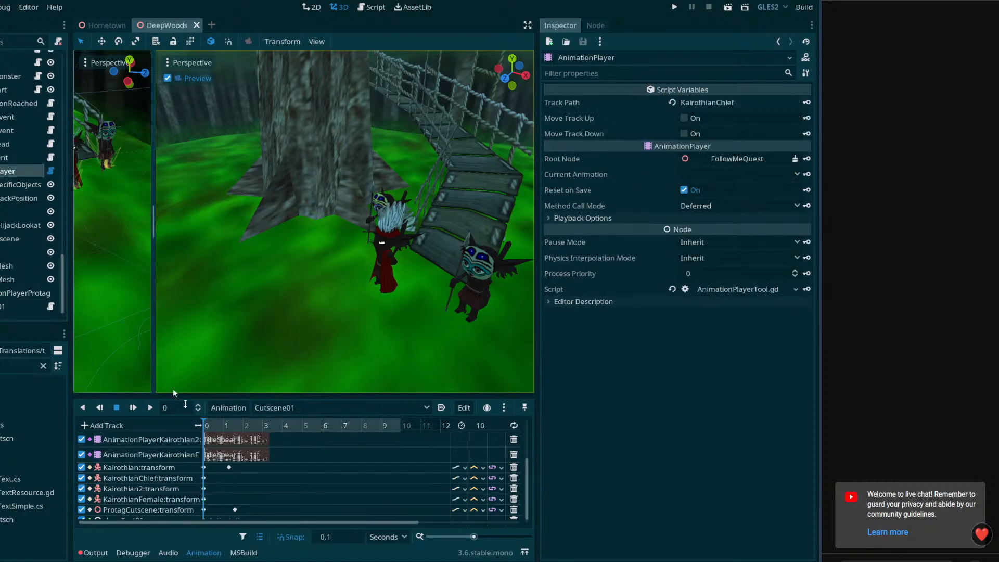
left_click(125, 430)
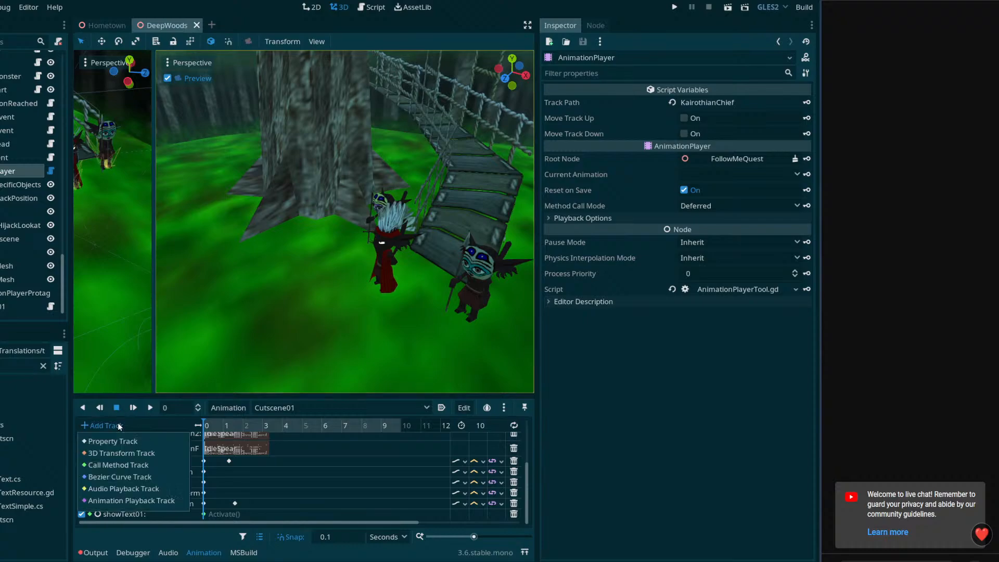
left_click(123, 438)
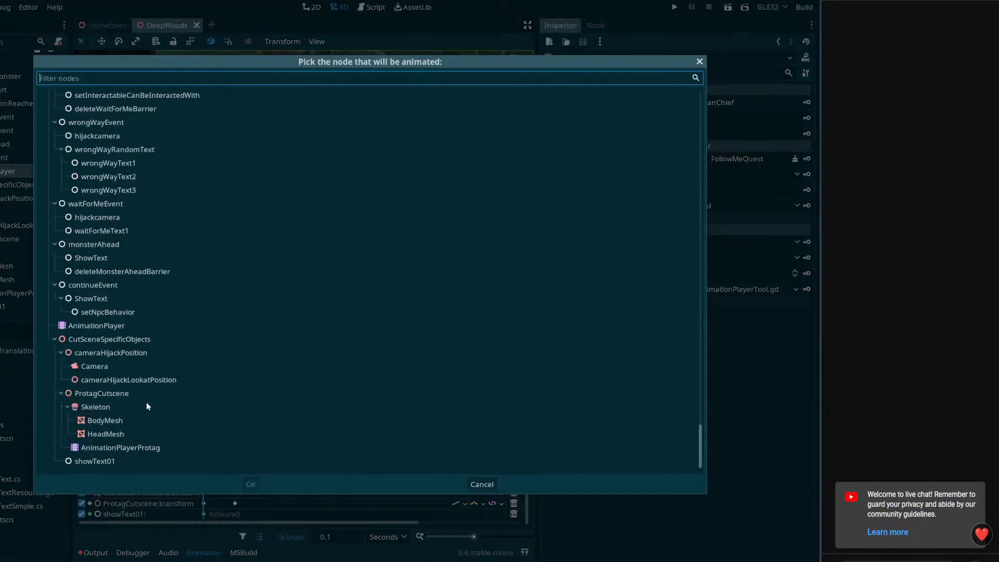
left_click(105, 460)
left_click(250, 484)
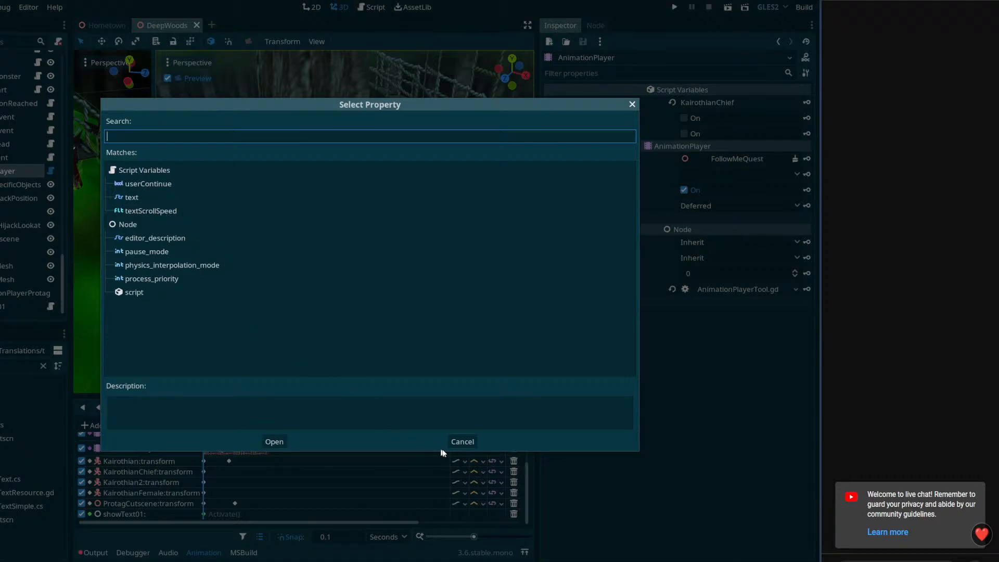
left_click(470, 440)
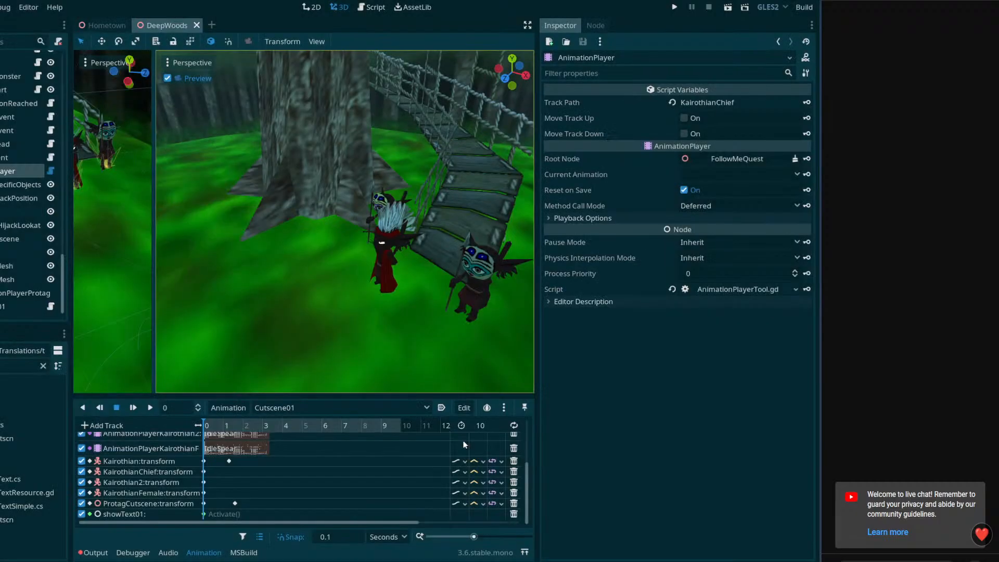
Return to Act_ShowTextSimple.cs in VS Code and review currentDisplayTextAmount against the _PhysicsProcess and Activate methods
key("alt+Tab")
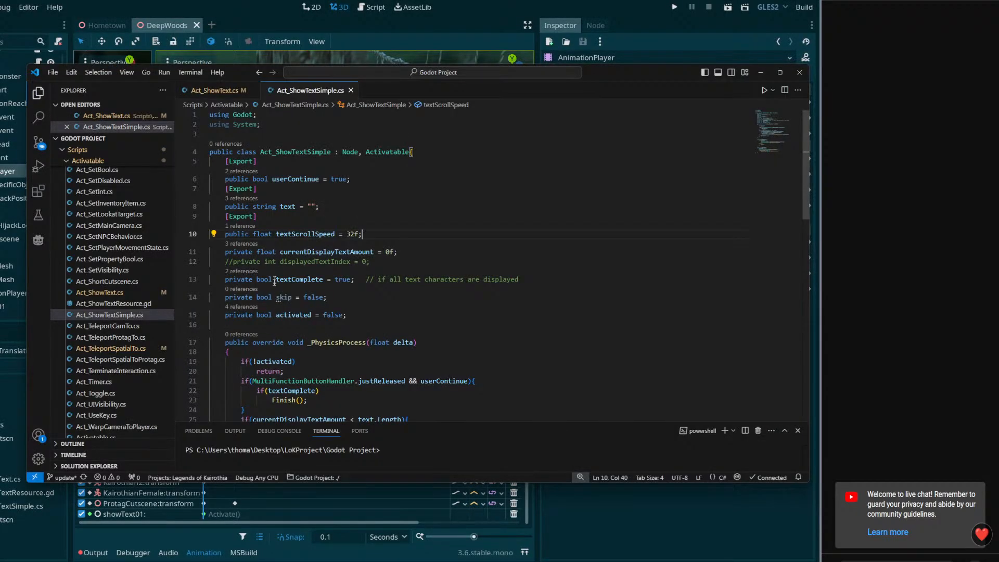
double_click(310, 252)
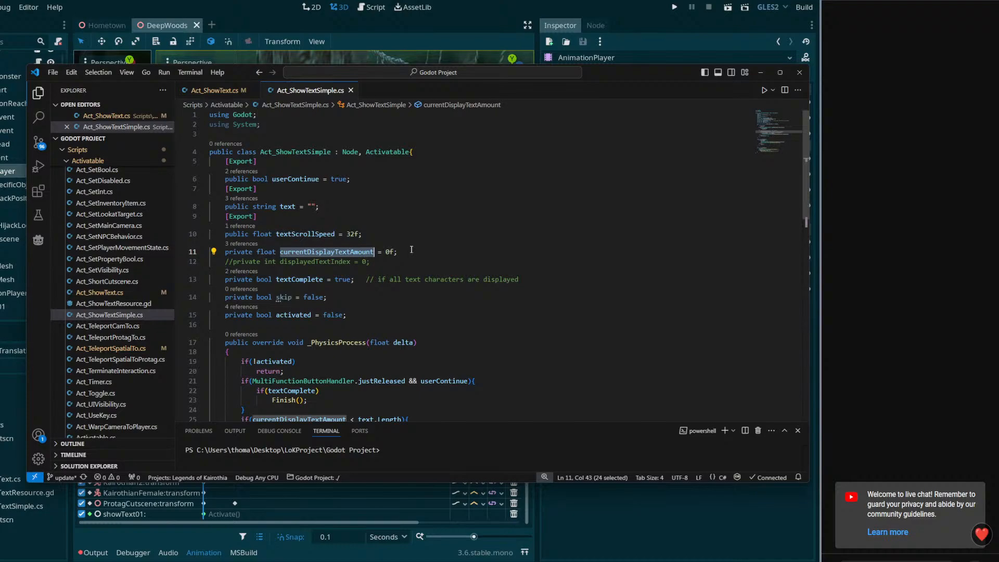
scroll(425, 306, "down", 4)
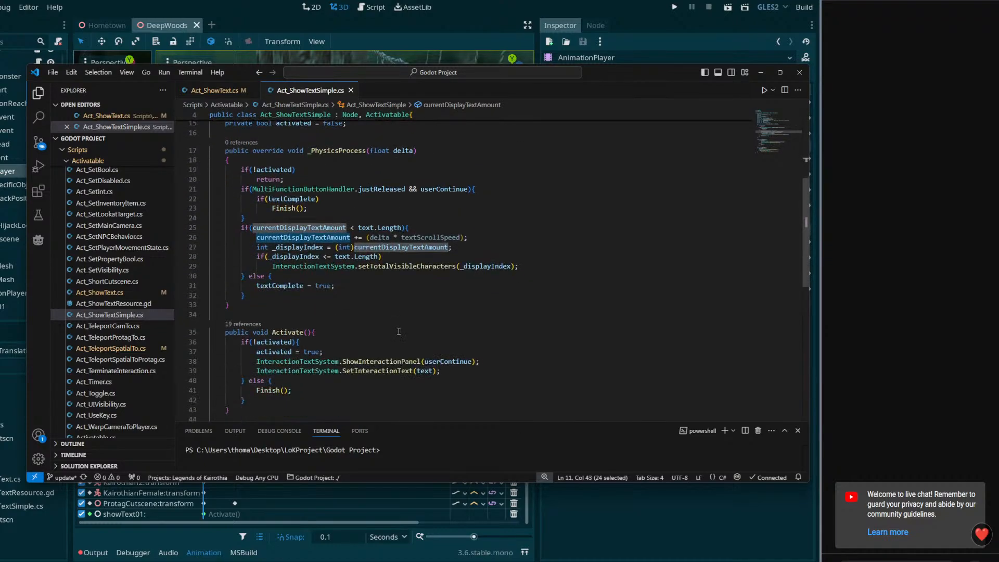
scroll(399, 331, "up", 4)
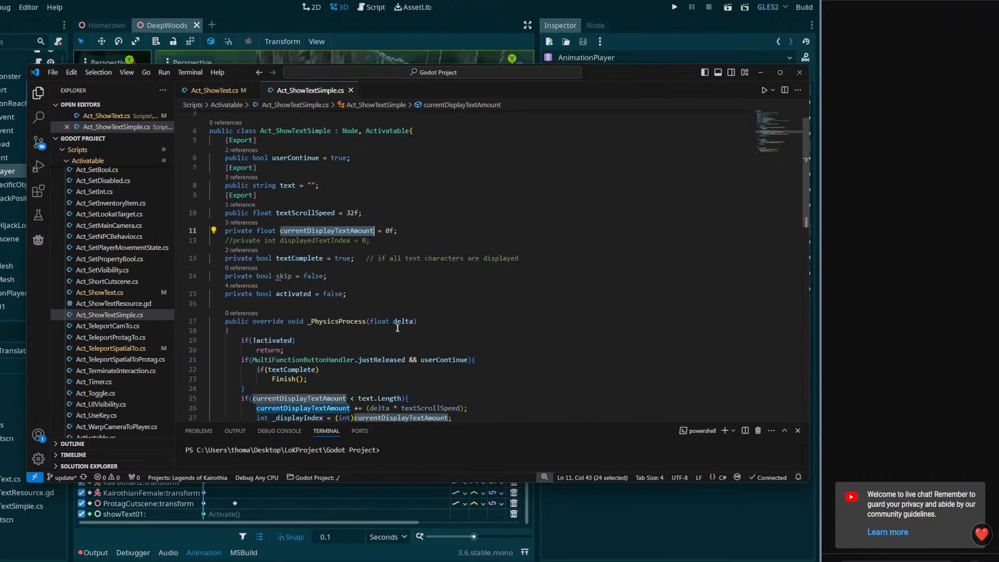
Declare an exported public bool named animationPlayerControlledText directly below textScrollSpeed in Act_ShowTextSimple.cs
scroll(408, 229, "up", 1)
left_click(392, 234)
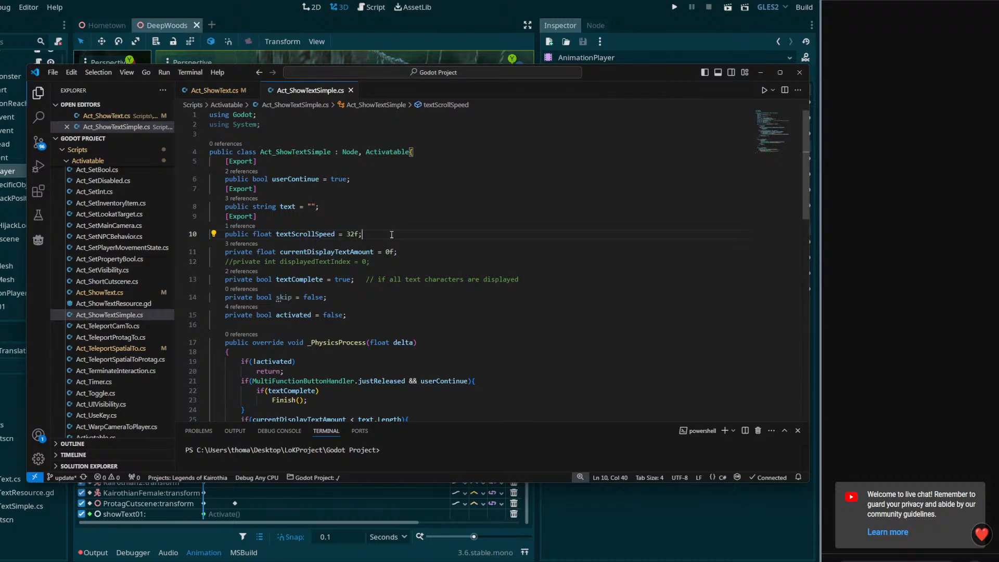
key("Return")
type("[Export")
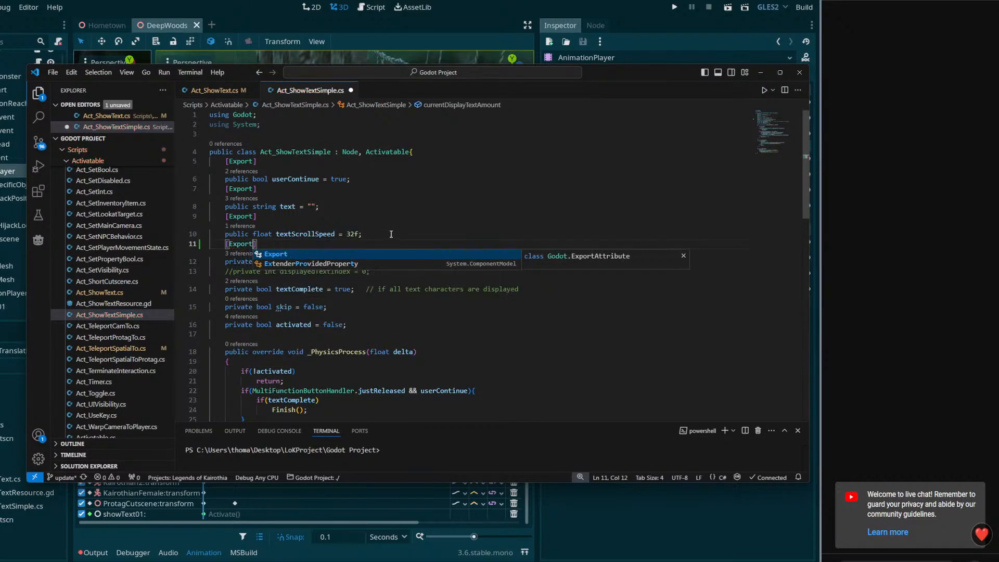
type("]")
key("Return")
type("publi")
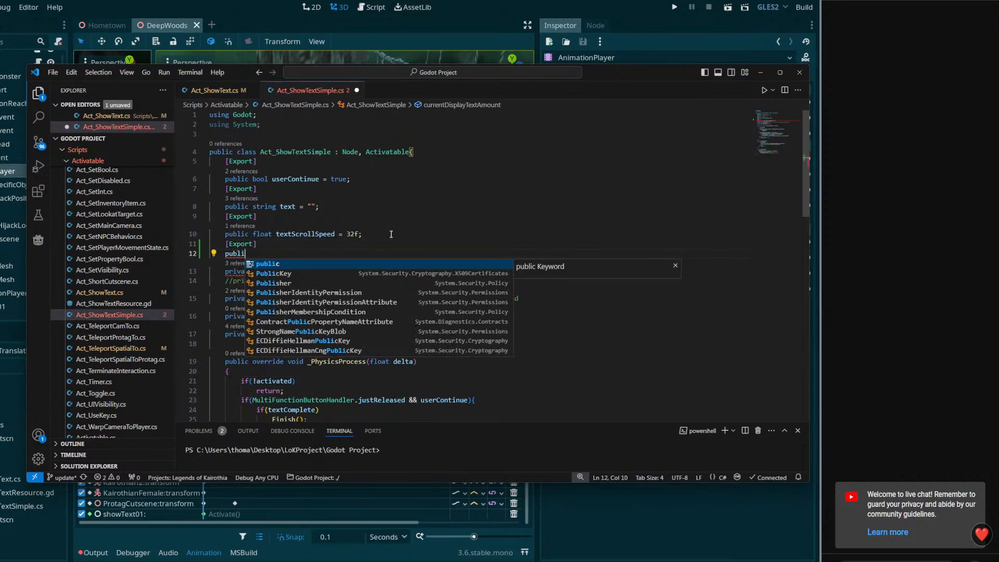
type("c bo")
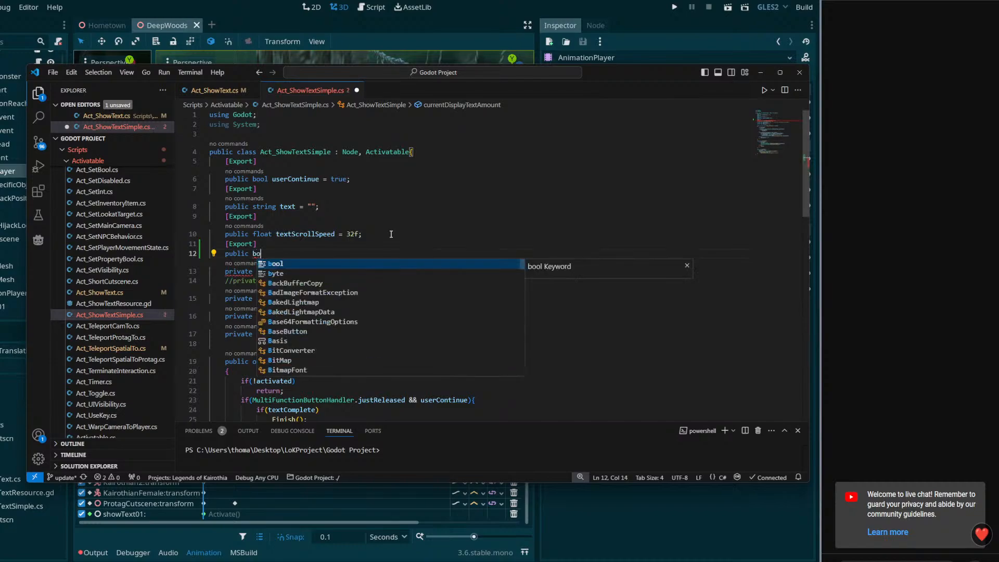
type("ol animCon")
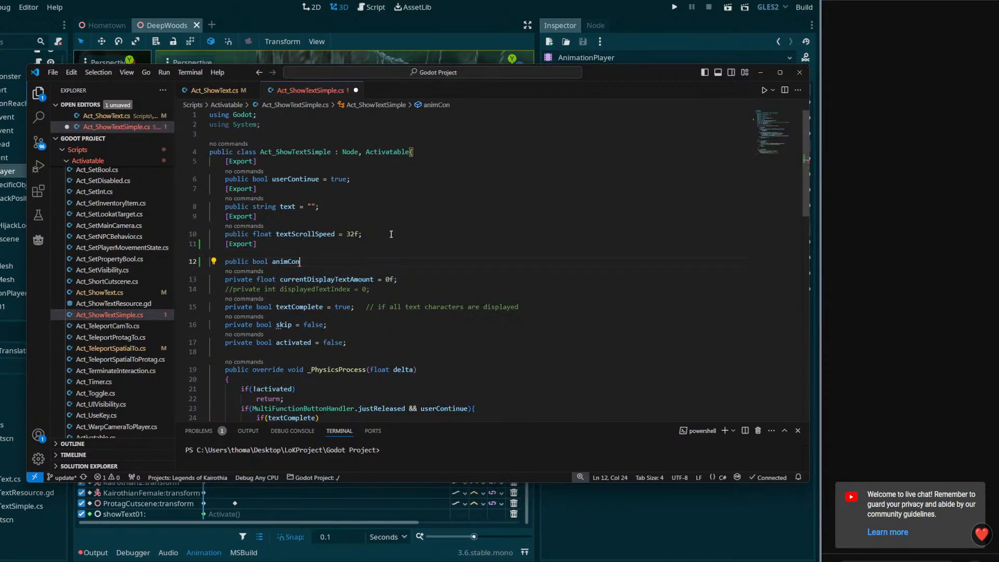
type("tin")
key("BackSpace")
key("BackSpace")
key("BackSpace")
key("BackSpace")
key("BackSpace")
key("BackSpace")
type("ationPlayerControlledTex")
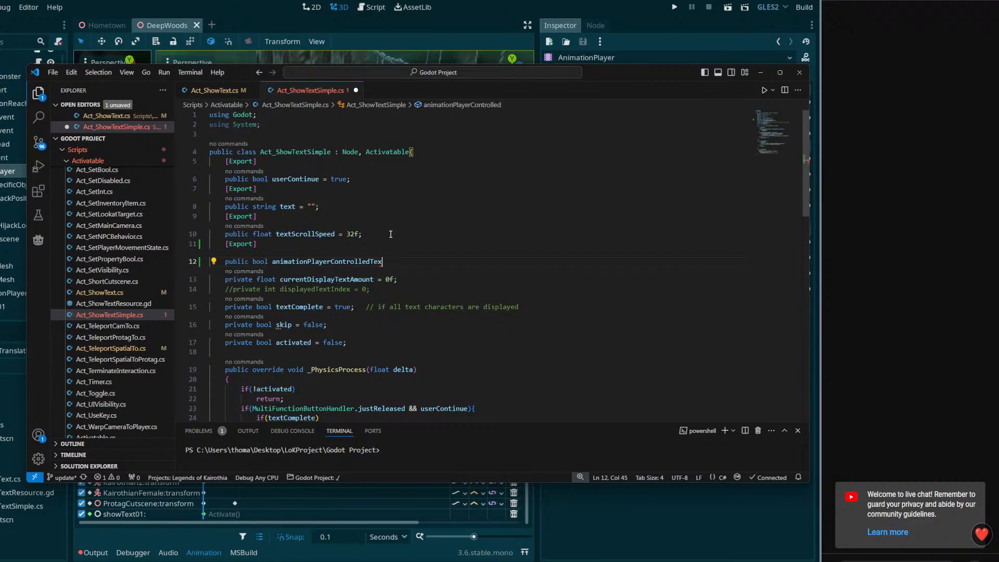
type("t")
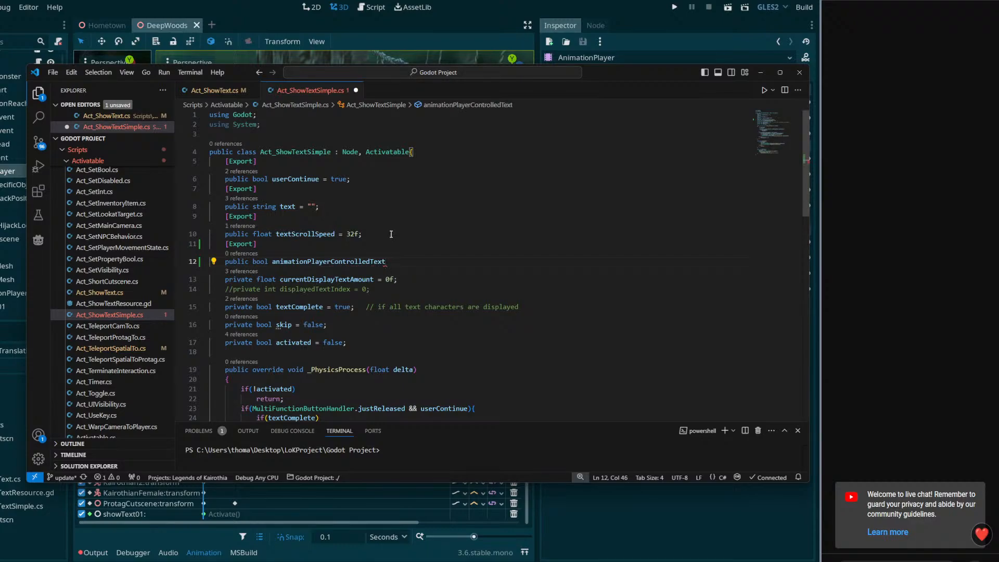
Switch to Godot, filter the project files for "interaction", open InteractionTextSystem.cs to review its text methods, and clear the file filter
key("alt+Tab")
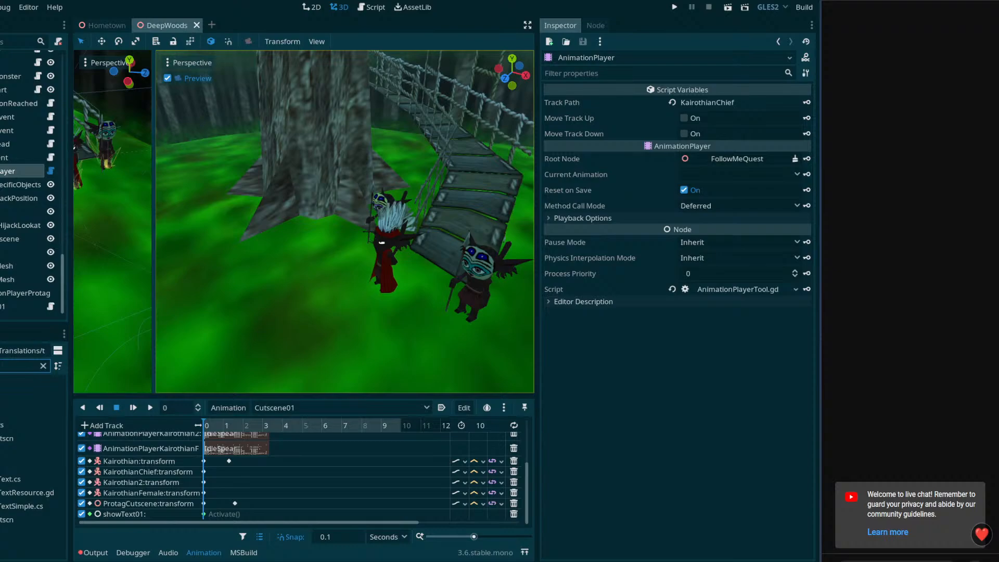
type("ani")
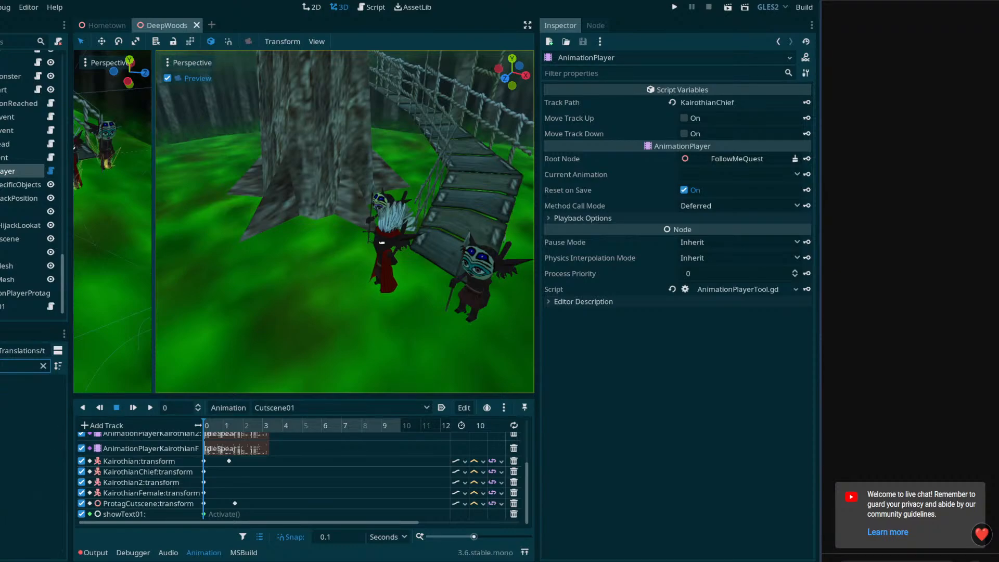
key("BackSpace")
key("BackSpace")
key("BackSpace")
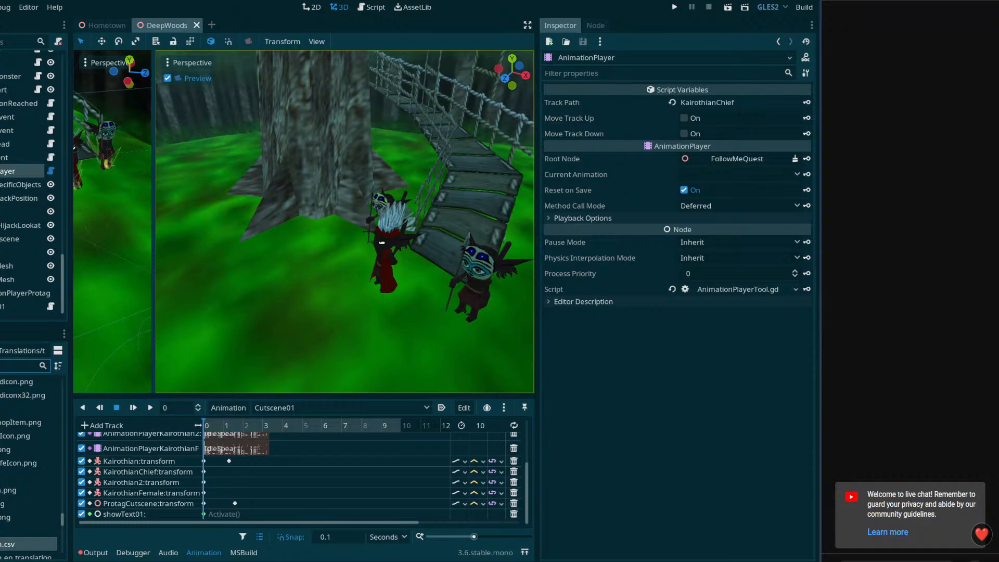
type("inter")
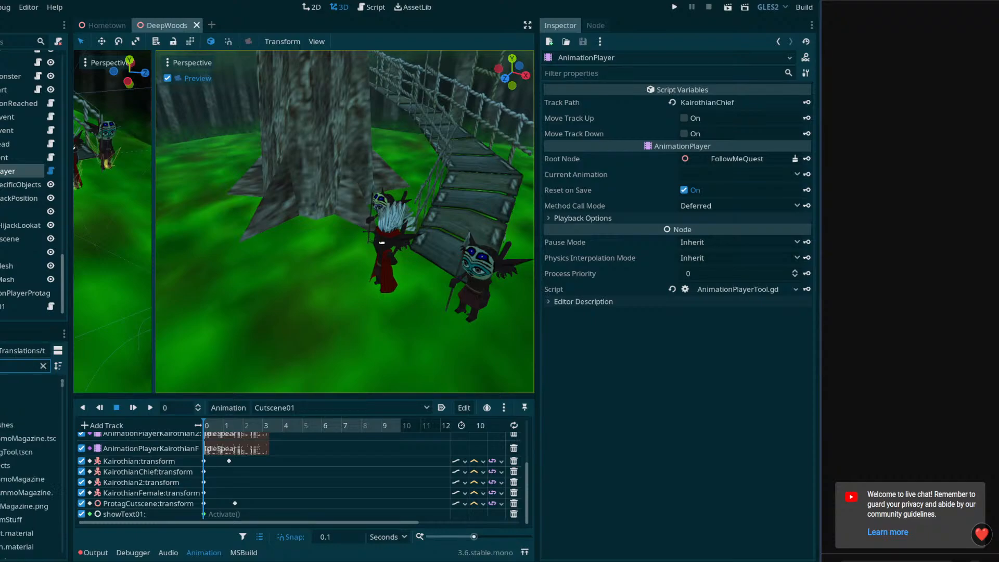
type("action")
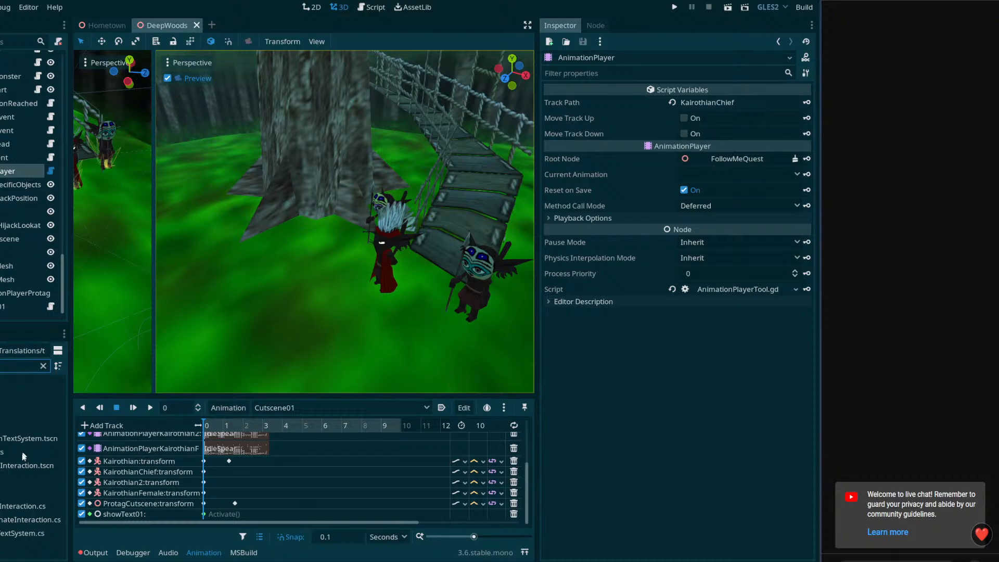
left_click(26, 533)
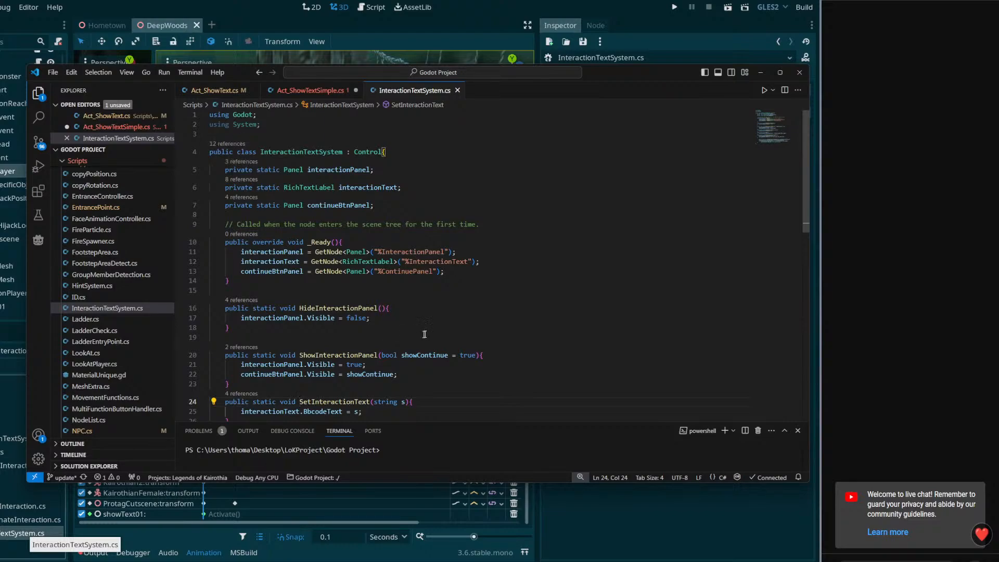
scroll(341, 323, "down", 3)
left_click(16, 516)
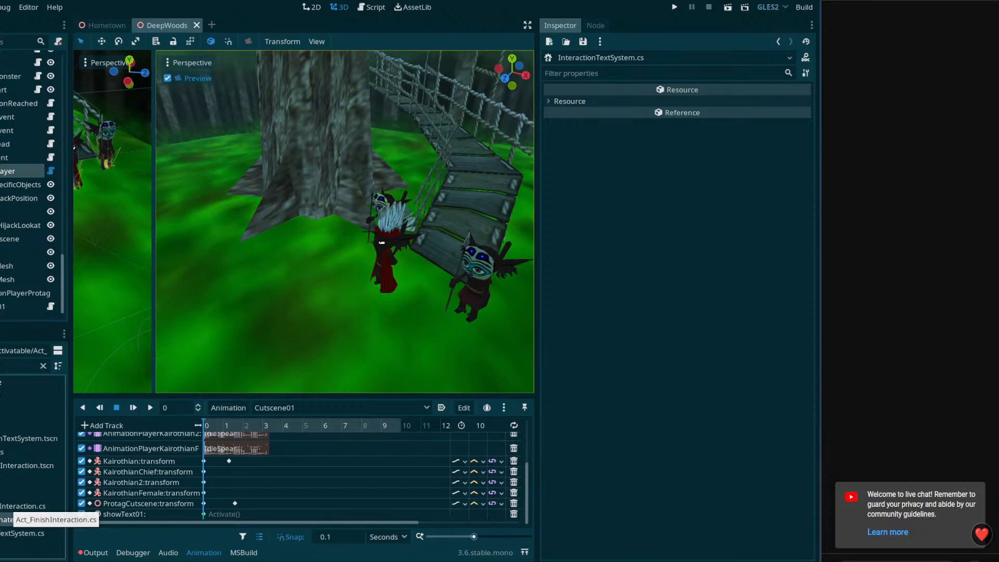
left_click(43, 366)
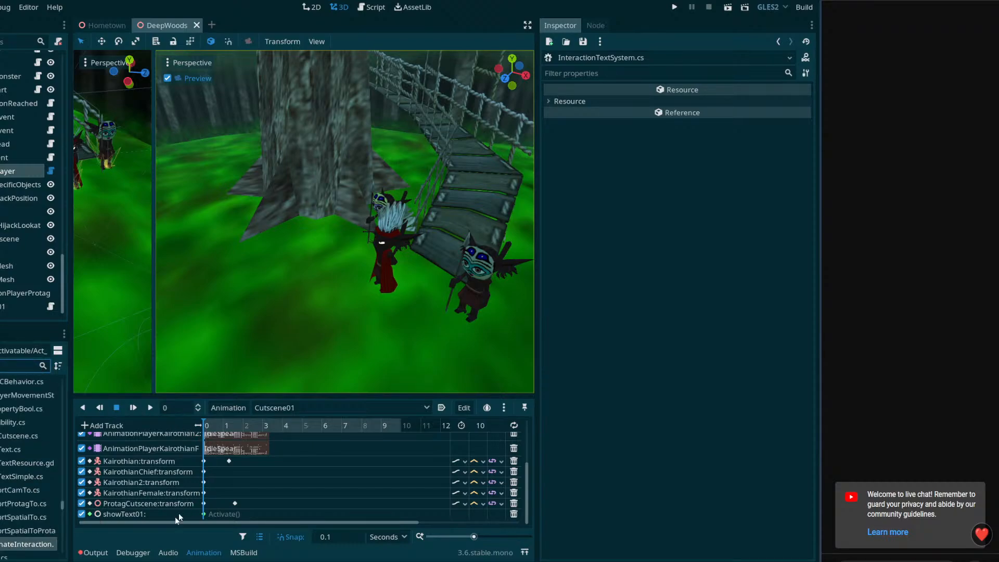
Return to Act_ShowTextSimple.cs in VS Code and shorten the new bool's name to animationPlayerControlled
key("alt+Tab")
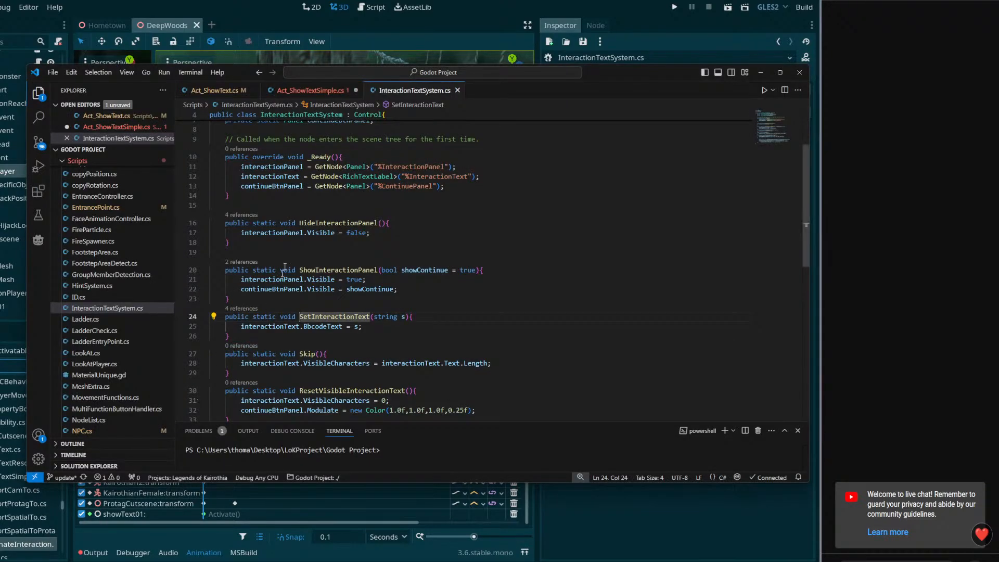
left_click(337, 92)
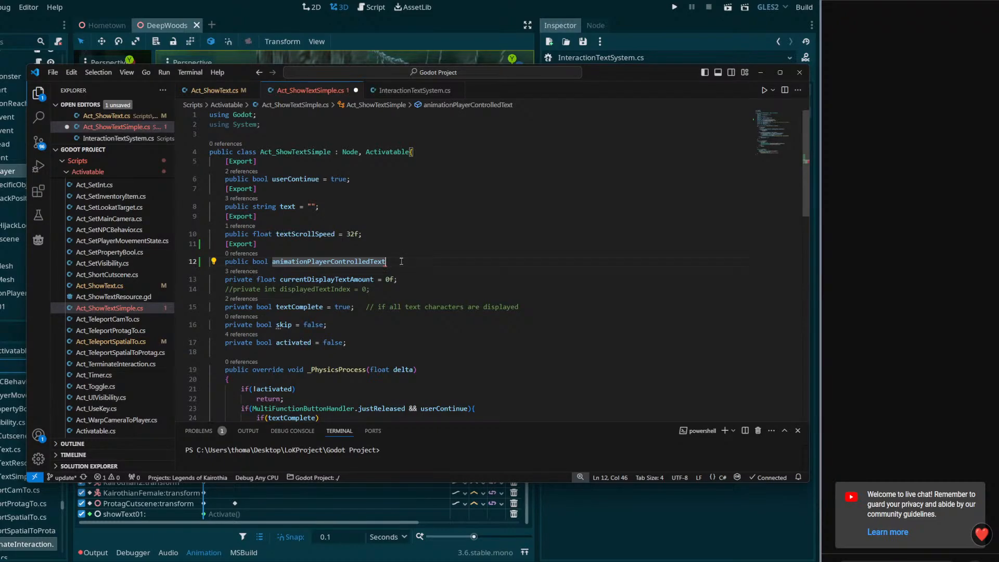
left_click(371, 261, "shift")
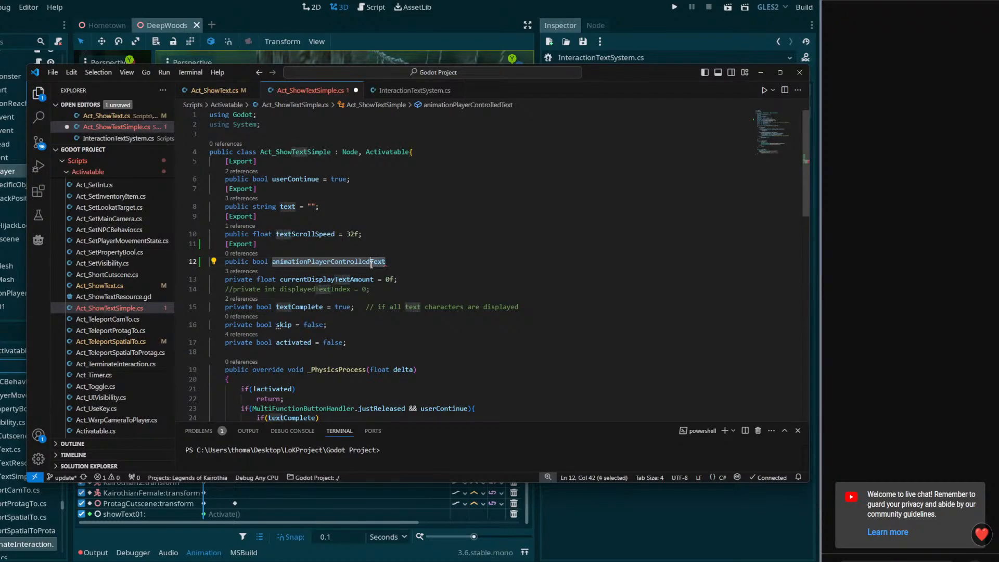
left_click(406, 263)
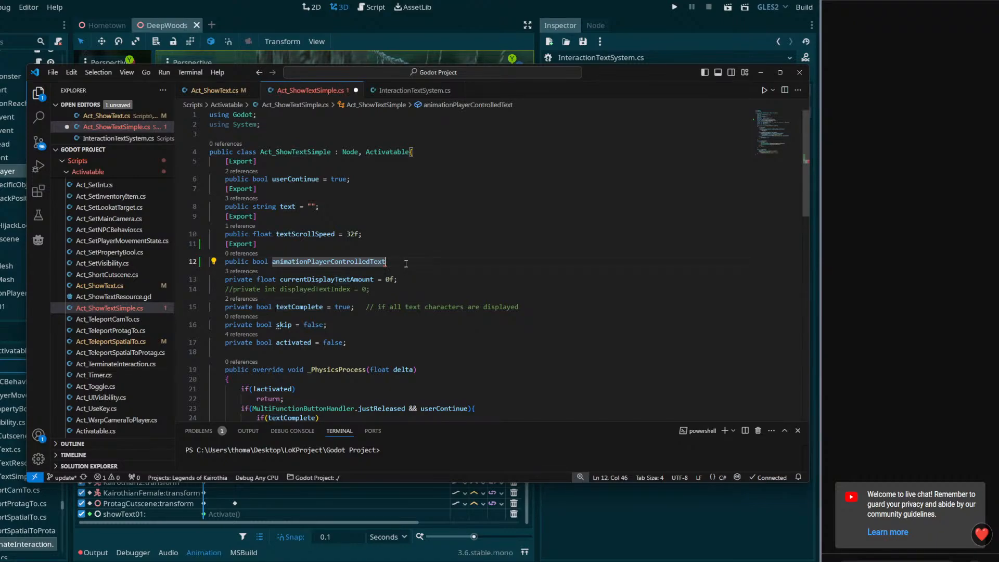
key("BackSpace")
key("BackSpace")
key("BackSpace")
key("BackSpace")
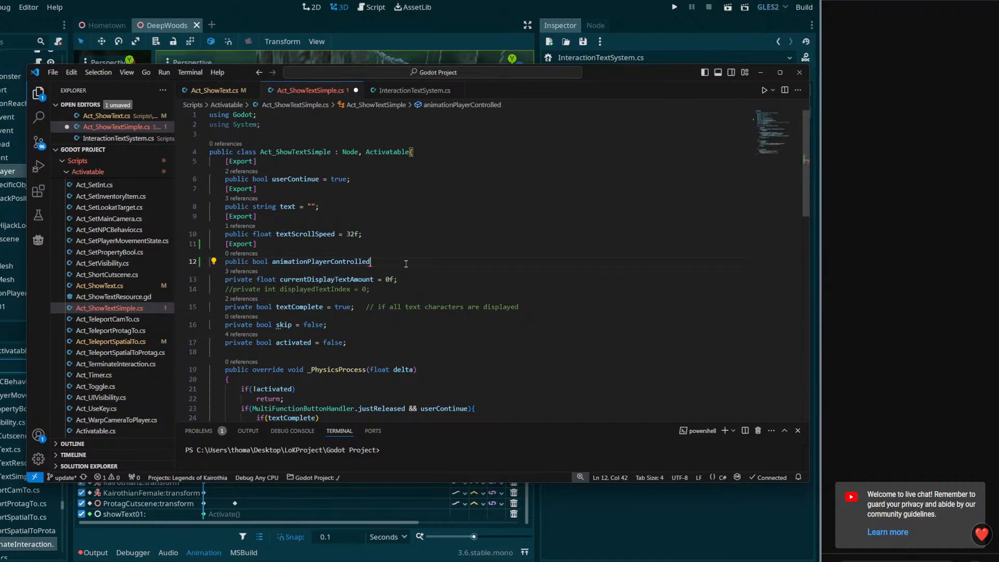
Check where currentDisplayTextAmount is used, remove the animationPlayerControlled declaration with its Export attribute, and save Act_ShowTextSimple.cs
scroll(444, 310, "down", 4)
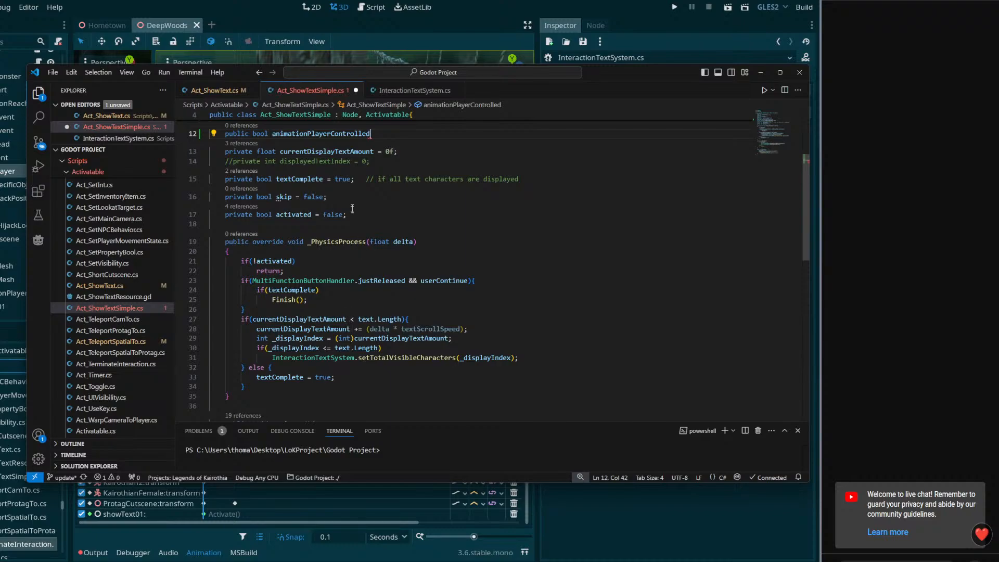
double_click(342, 152)
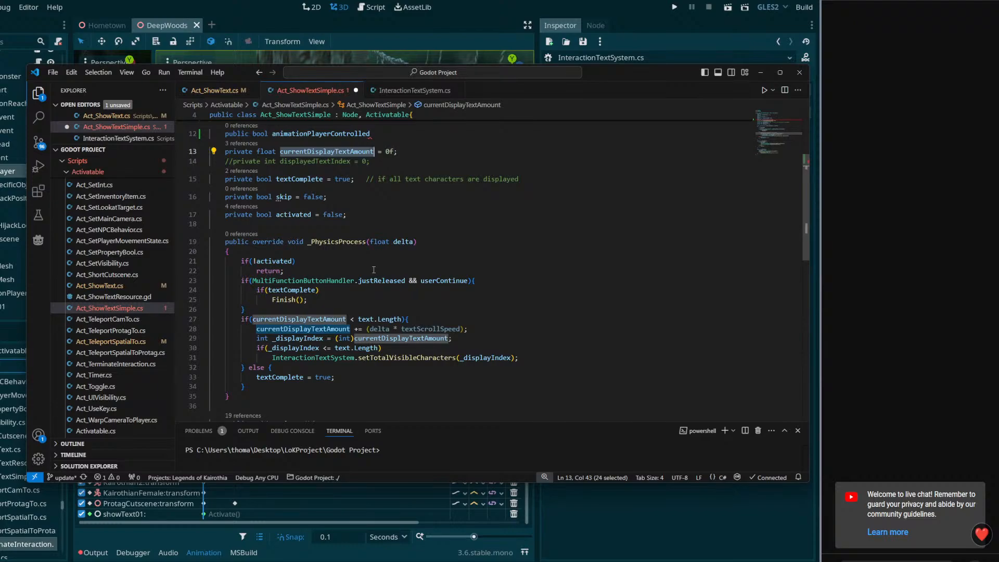
scroll(373, 269, "up", 2)
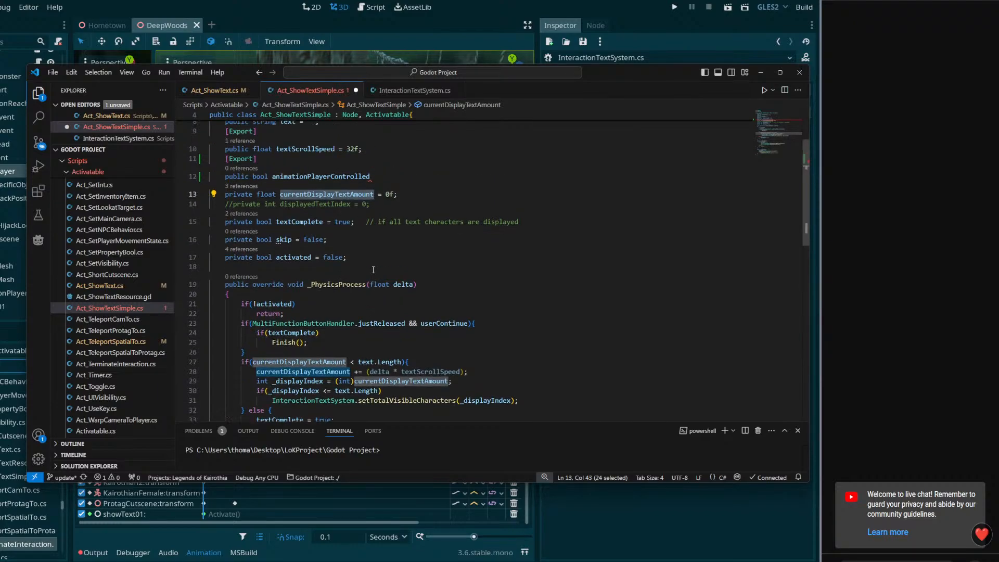
left_click(388, 176)
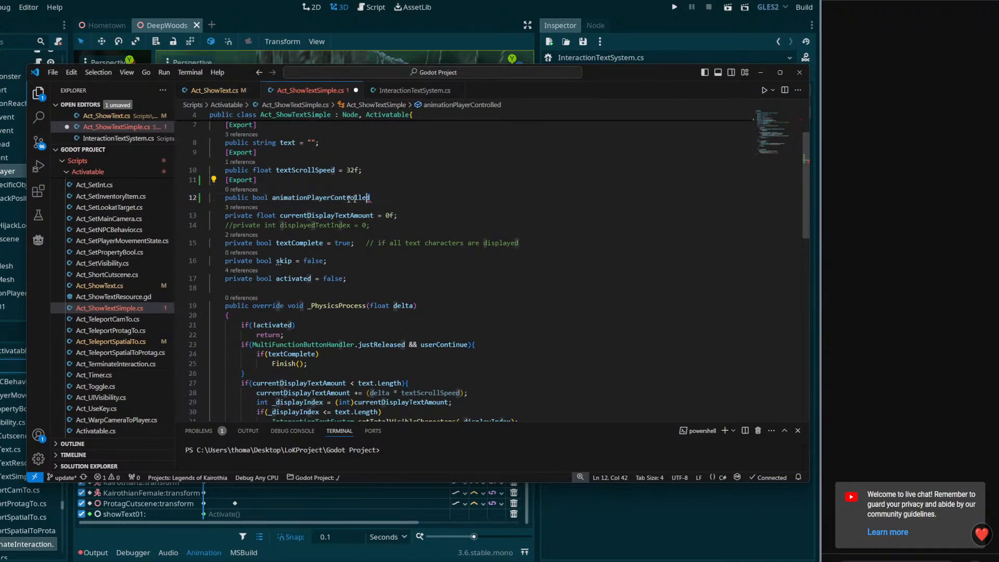
key("shift+Up")
key("shift+Up")
key("BackSpace")
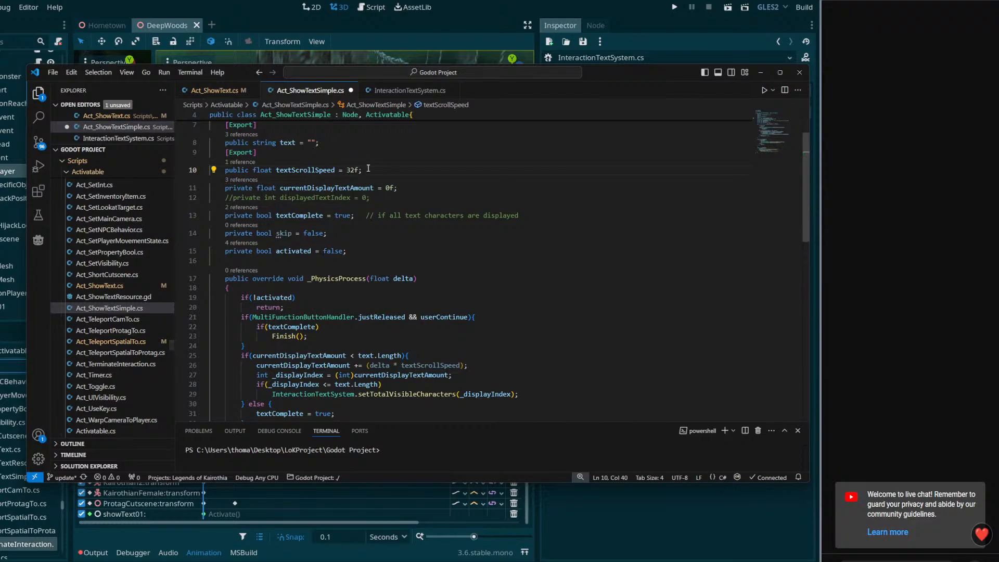
key("ctrl+s")
Close Act_ShowTextSimple.cs and review Act_ShowText.cs from its signals and _PhysicsProcess method to its exported variables
left_click(351, 90)
left_click(214, 90)
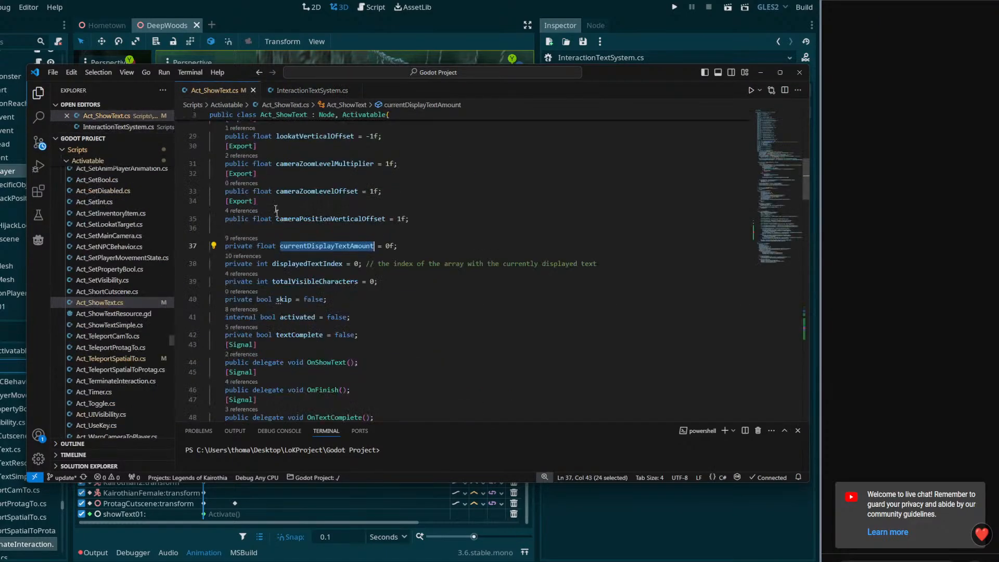
scroll(364, 260, "down", 4)
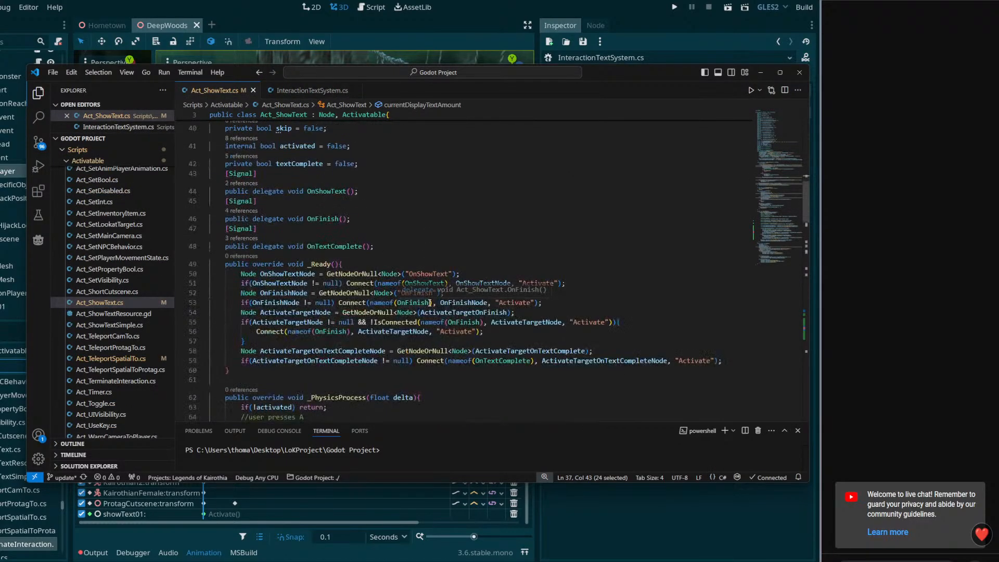
scroll(438, 311, "down", 3)
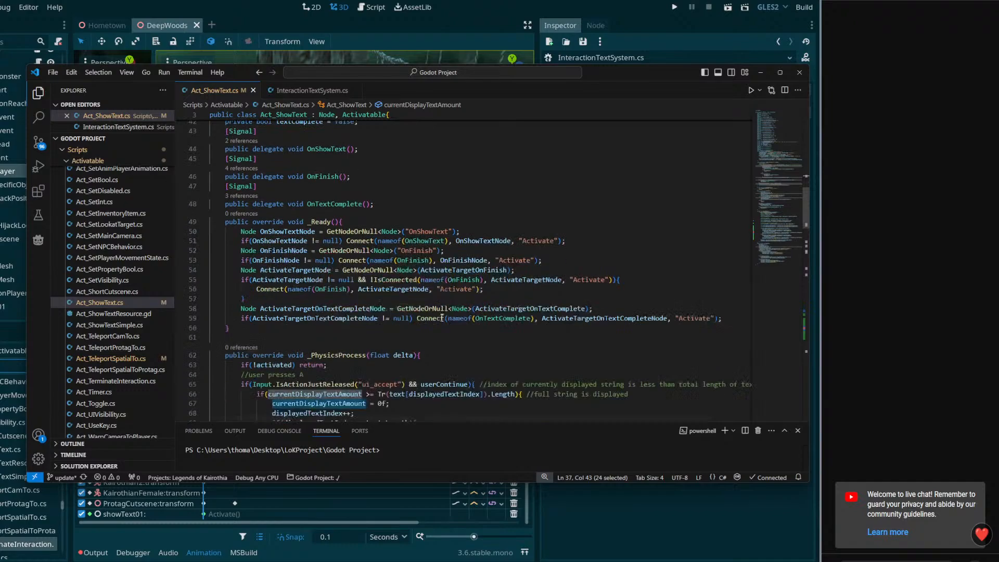
scroll(452, 330, "down", 3)
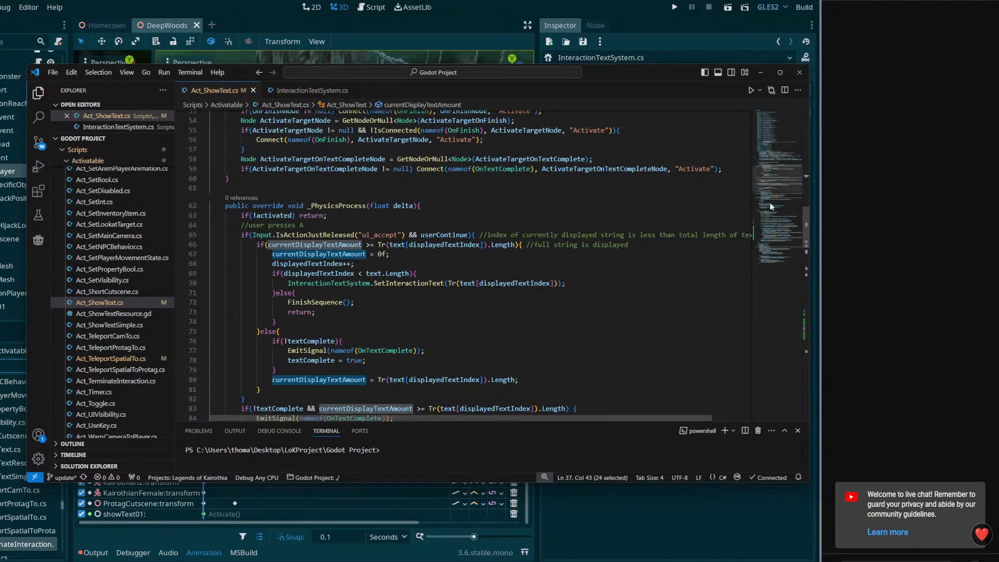
left_click_drag(779, 181, 760, 283)
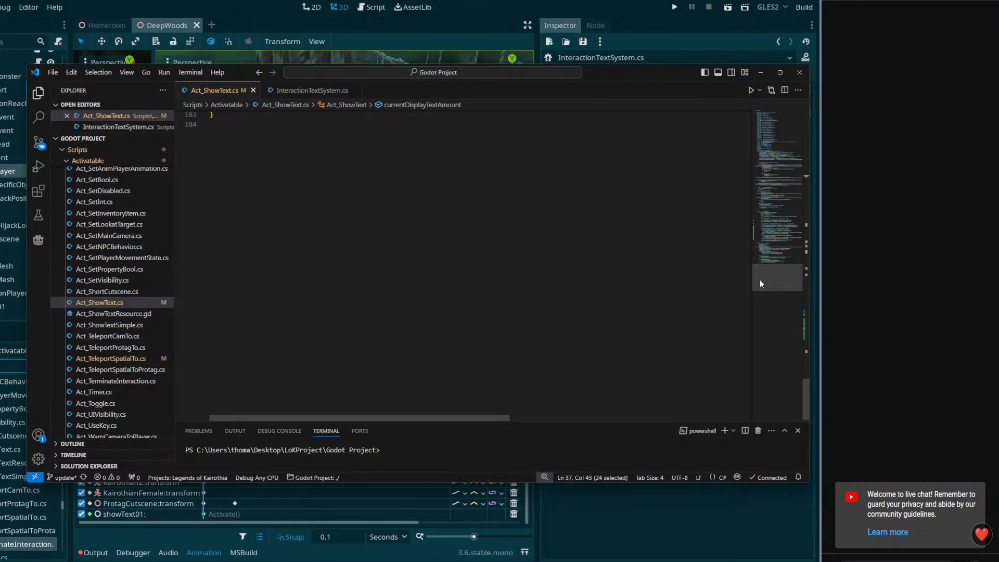
left_click_drag(760, 279, 763, 117)
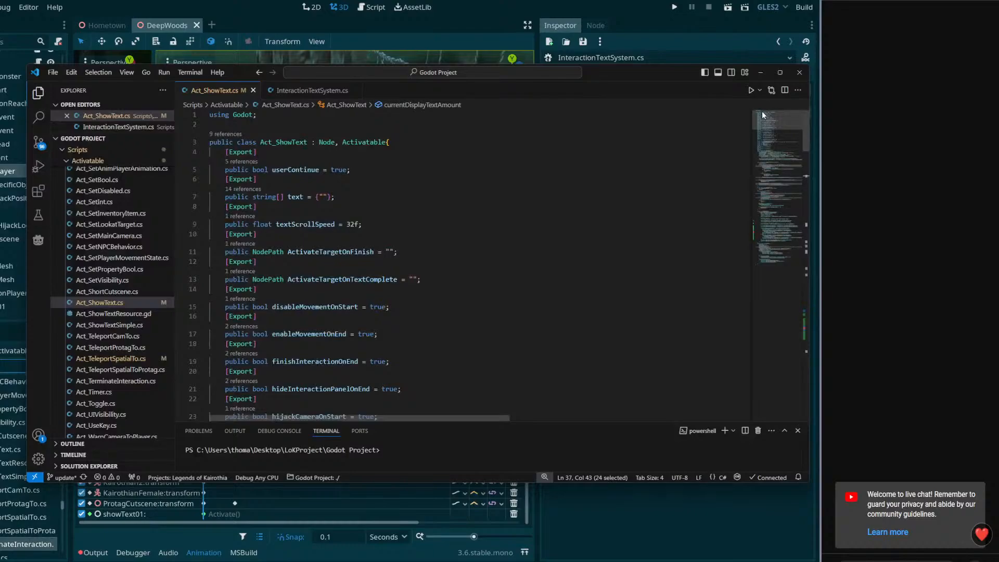
Reopen showText01's attached script from Godot's scene tree and review displayedTextIndex and the _PhysicsProcess method
left_click(760, 72)
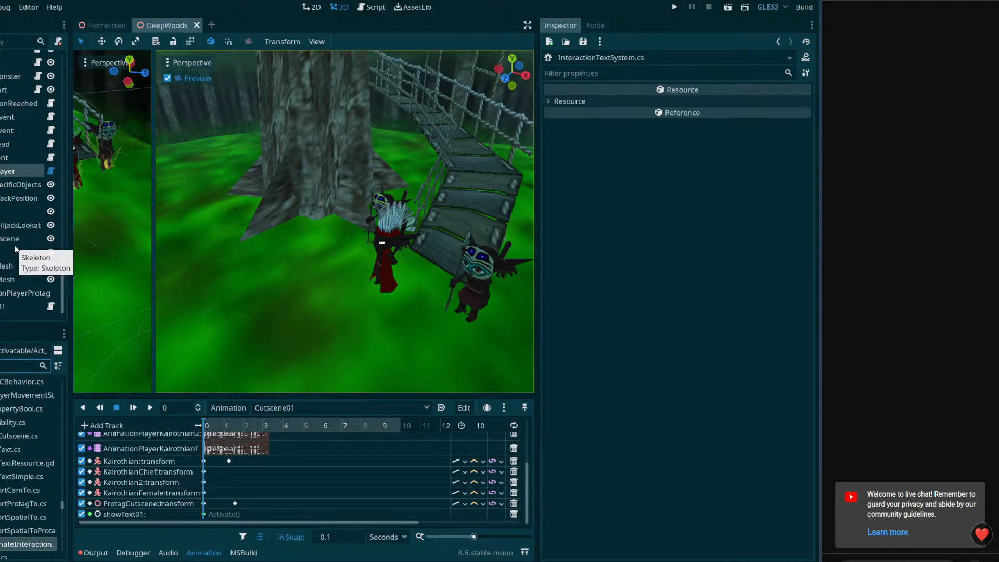
left_click(50, 309)
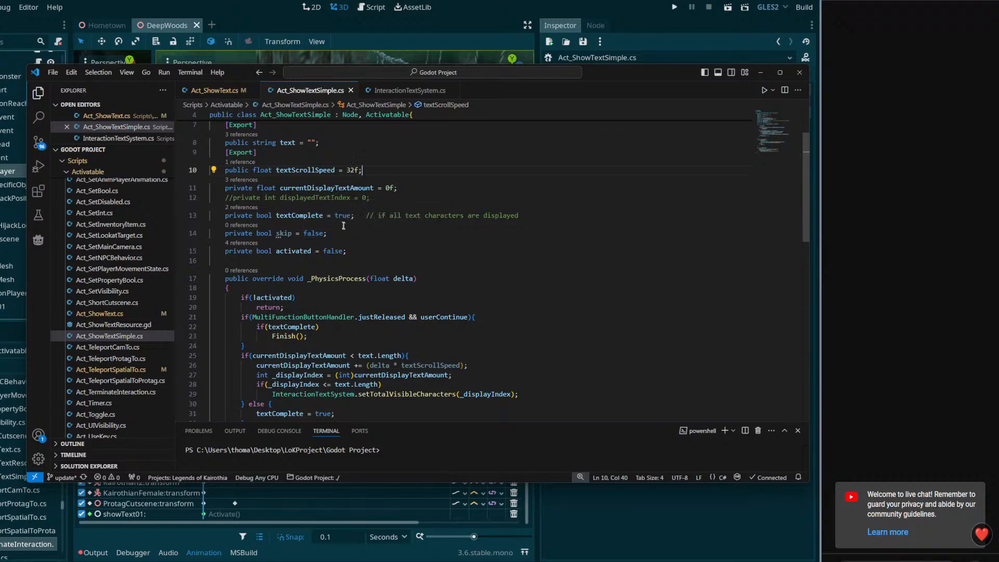
double_click(347, 198)
scroll(362, 208, "down", 5)
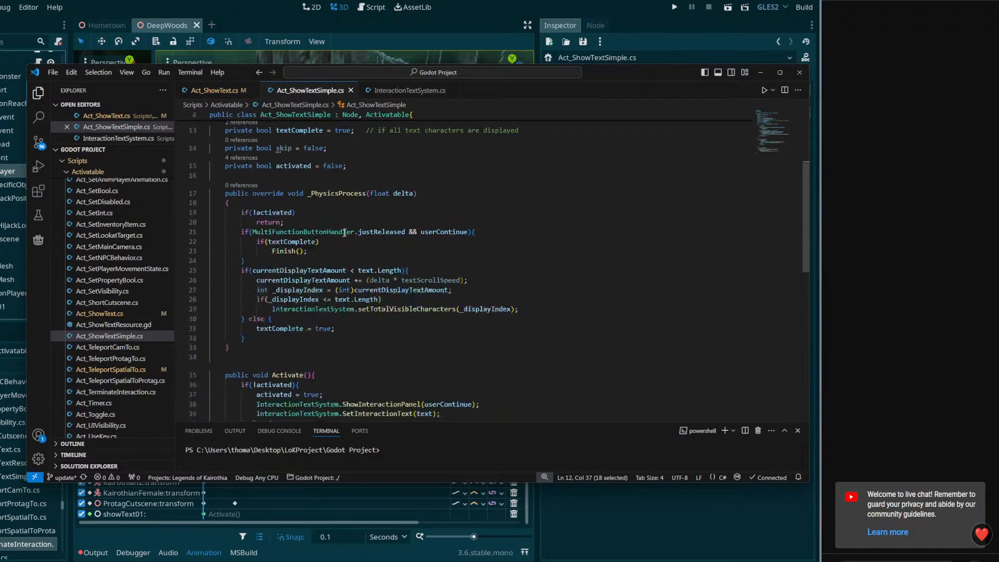
scroll(368, 238, "up", 7)
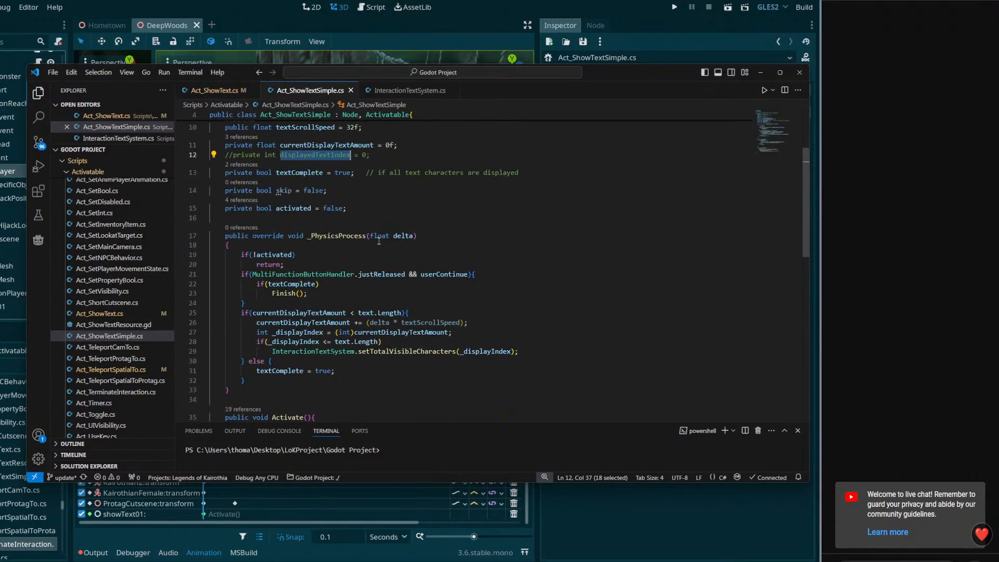
Close Act_ShowTextSimple.cs, return to Godot, and inspect the properties of the showText01 node
left_click(351, 90)
left_click(10, 171)
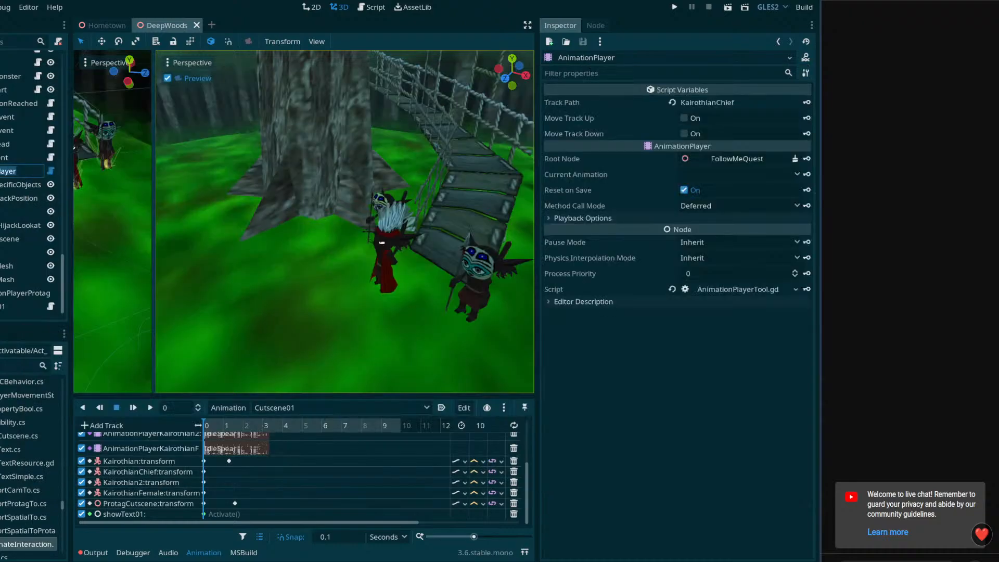
left_click(19, 198)
left_click(19, 184)
left_click(15, 172)
left_click(15, 306)
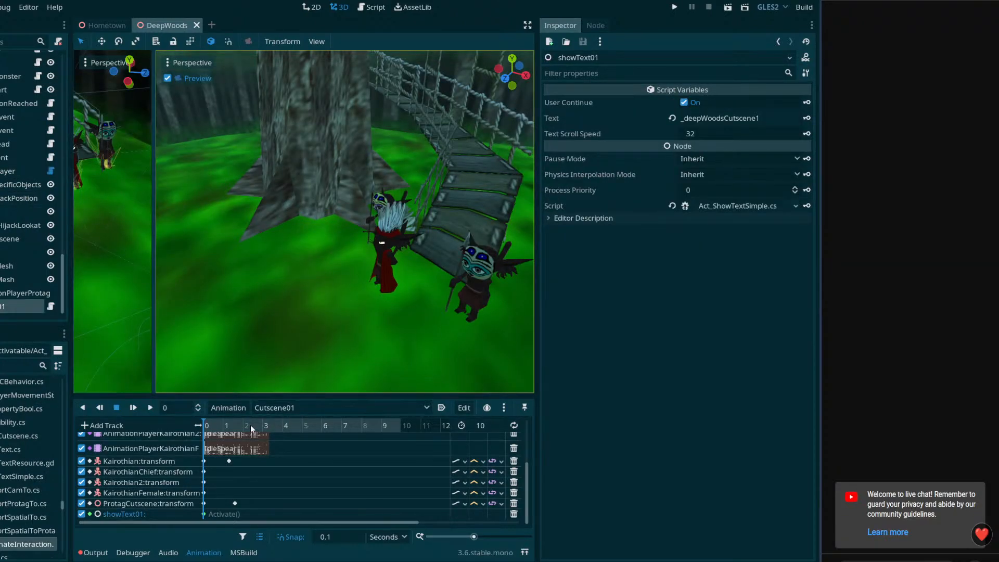
Move showText01's Activate key in Cutscene01 to 2.3 seconds and save the DeepWoods scene
left_click_drag(251, 425, 192, 445)
left_click_drag(204, 516, 237, 522)
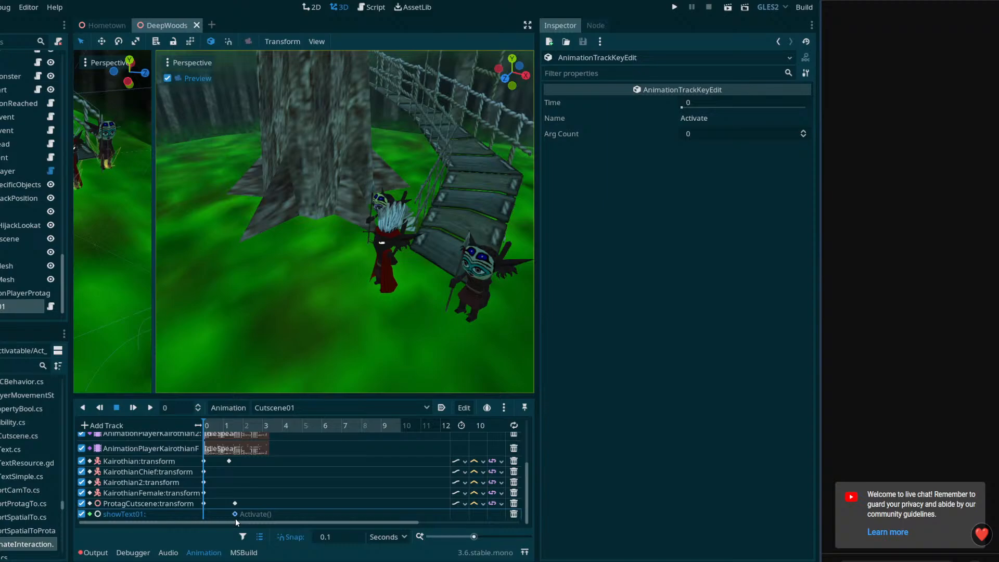
left_click(249, 426)
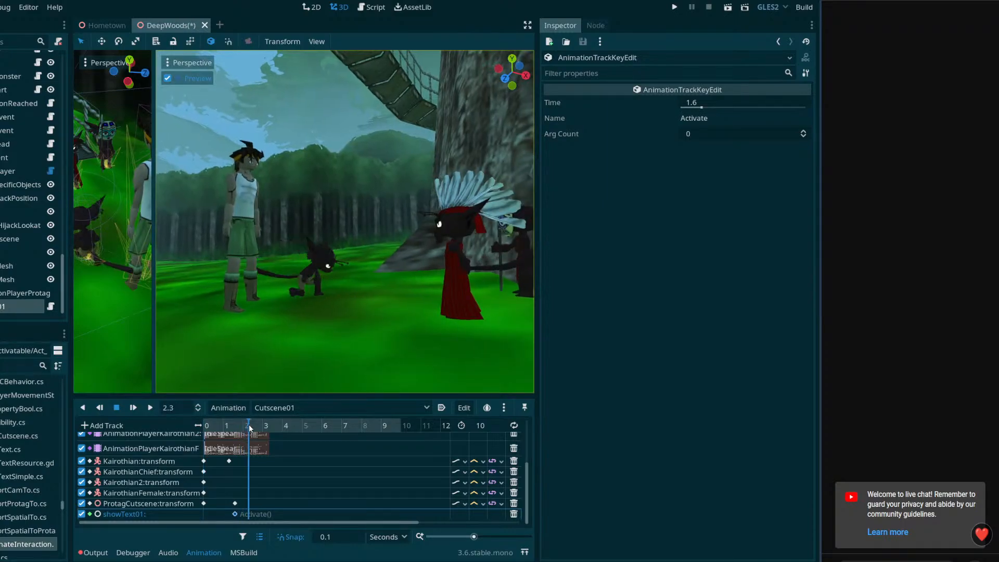
left_click_drag(236, 514, 249, 520)
key("ctrl+s")
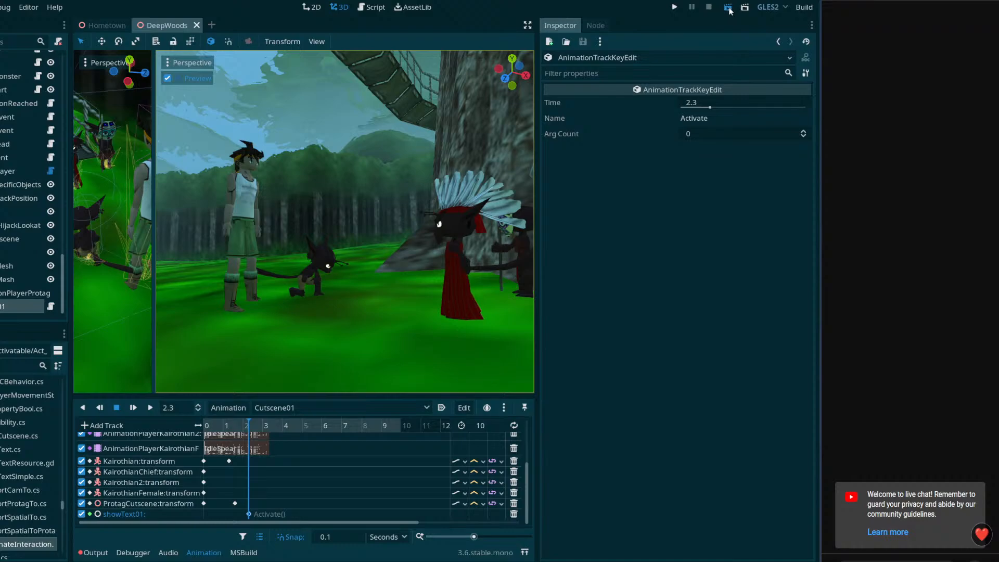
Run the DeepWoods scene, enlarge the game window to test the cutscene and its dialogue, and close the game
key("ctrl+s")
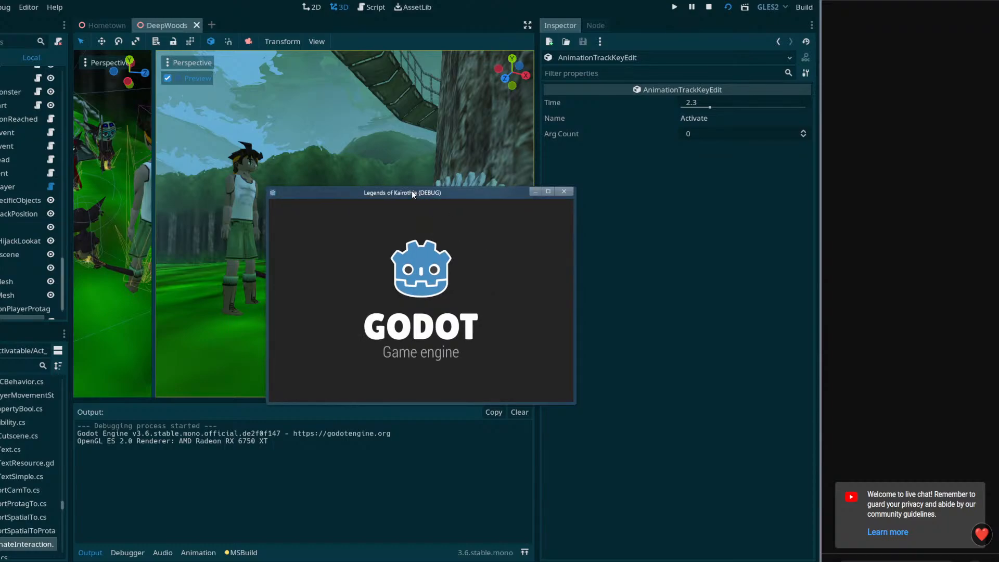
left_click_drag(411, 191, 288, 24)
left_click_drag(431, 235, 821, 482)
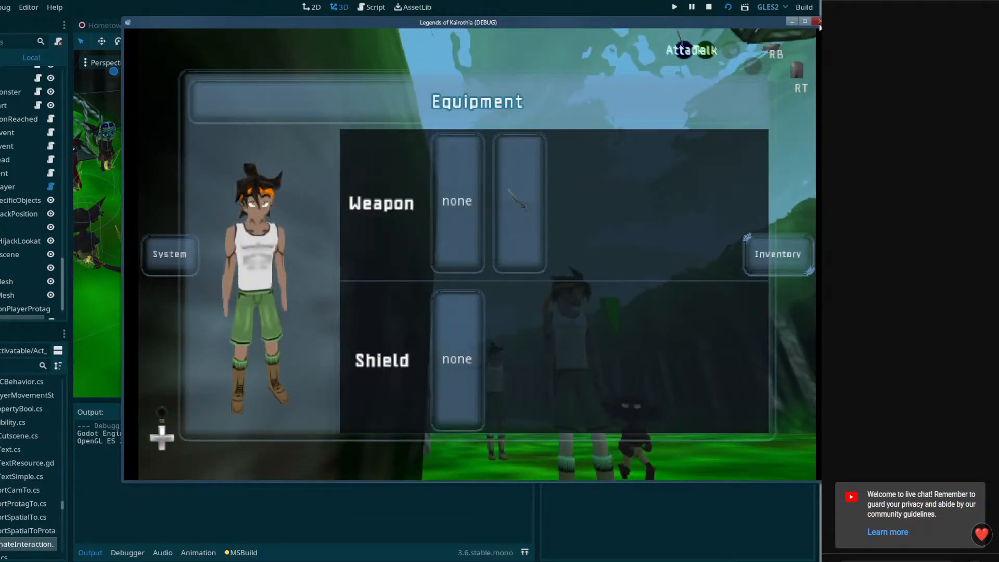
left_click(819, 21)
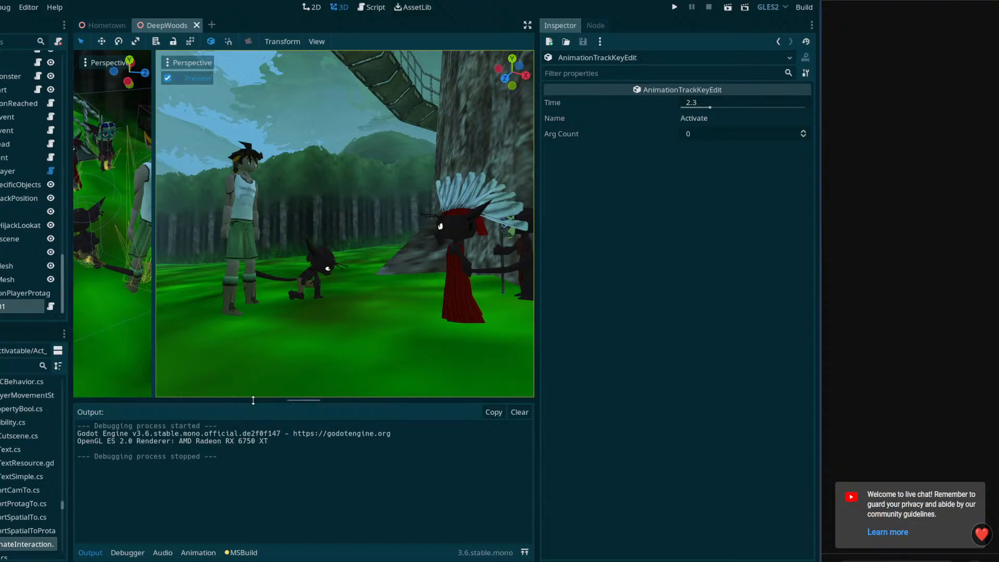
left_click_drag(247, 399, 246, 393)
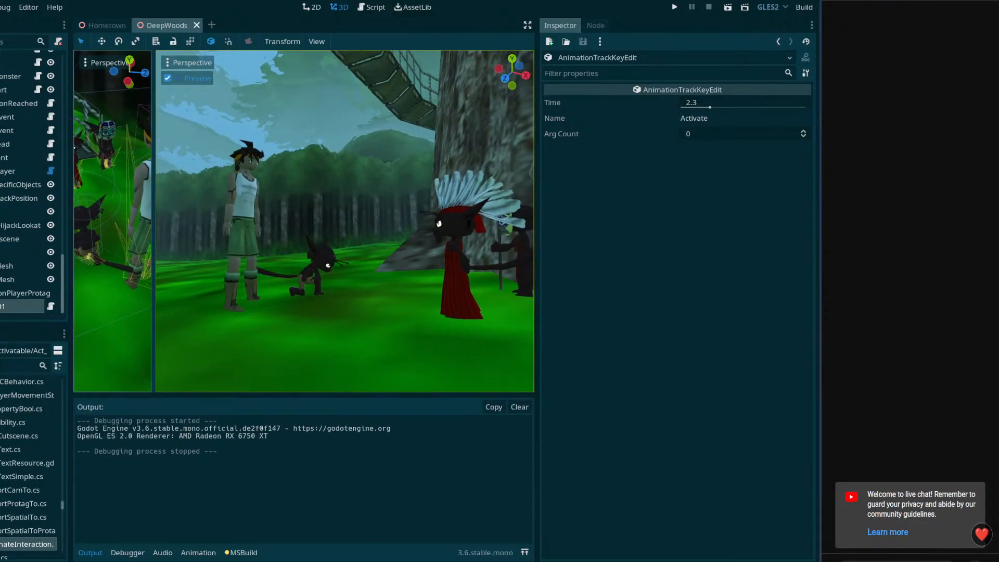
Inspect continueEvent, widen the scene tree, and scrub through AnimationPlayer's Cutscene01 back to 0 seconds
left_click(5, 158)
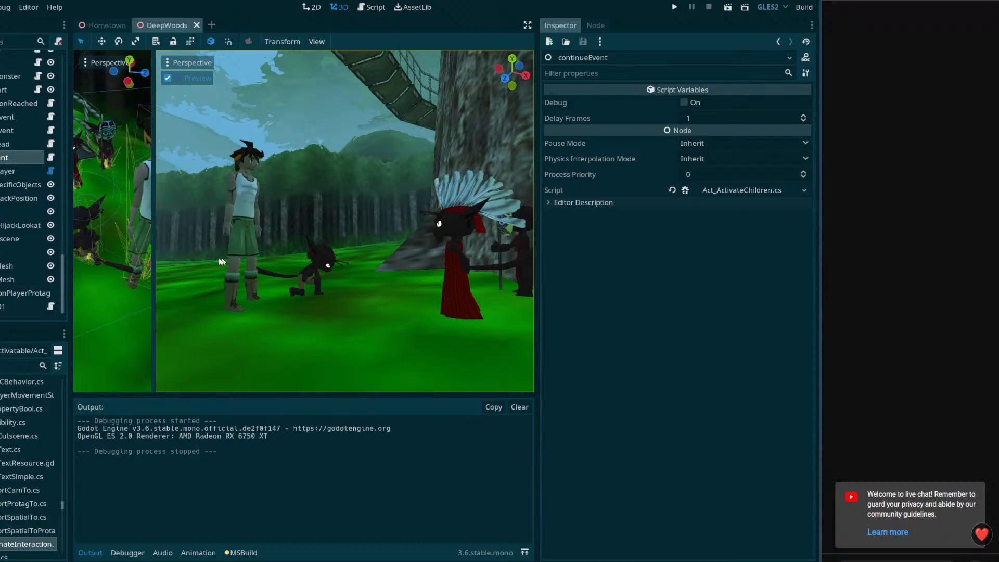
left_click_drag(70, 255, 108, 239)
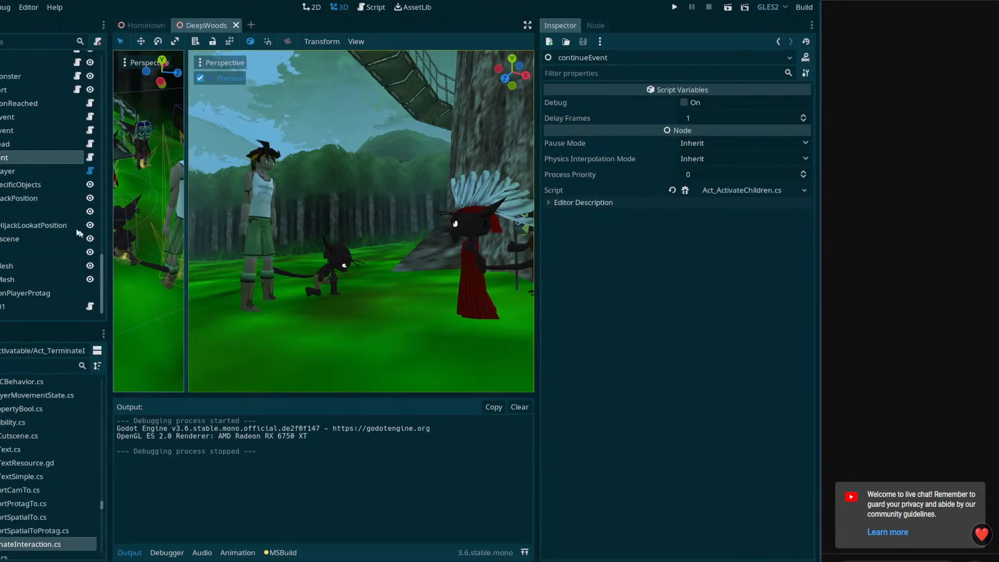
left_click(21, 168)
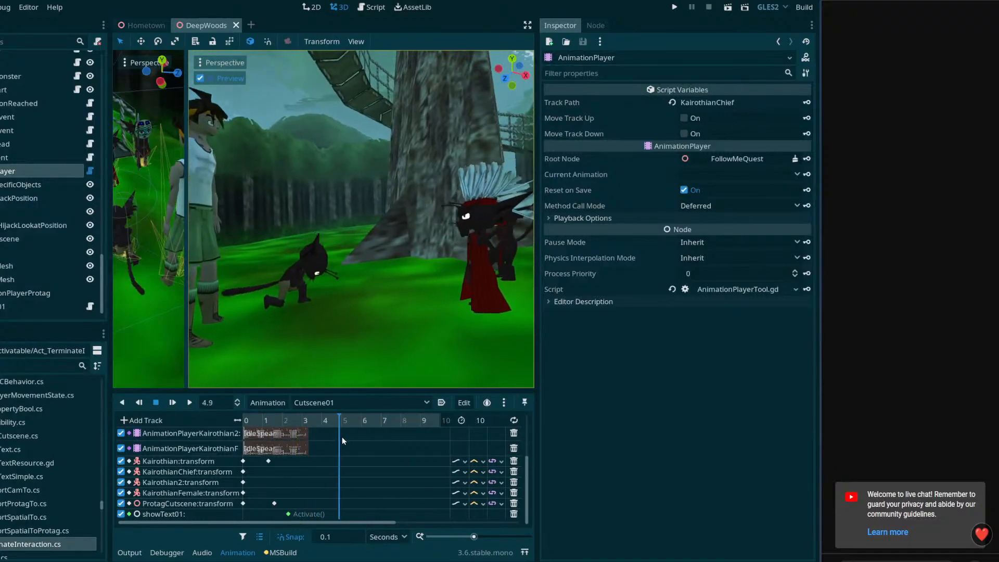
left_click_drag(342, 437, 1, 235)
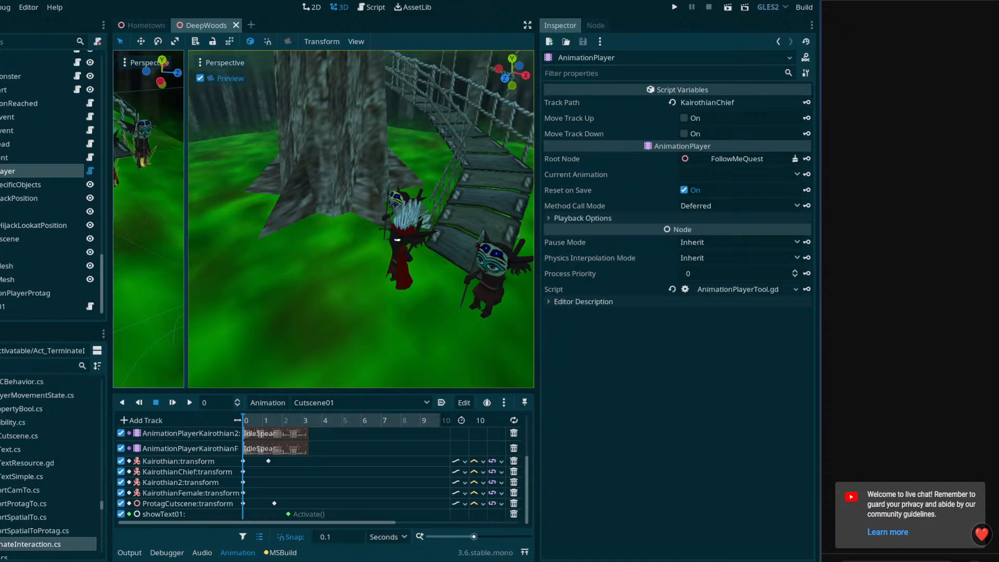
Expand CutsceneStart in the scene tree and inspect its properties and those of its setPlayerVisible node
scroll(1, 233, "up", 5)
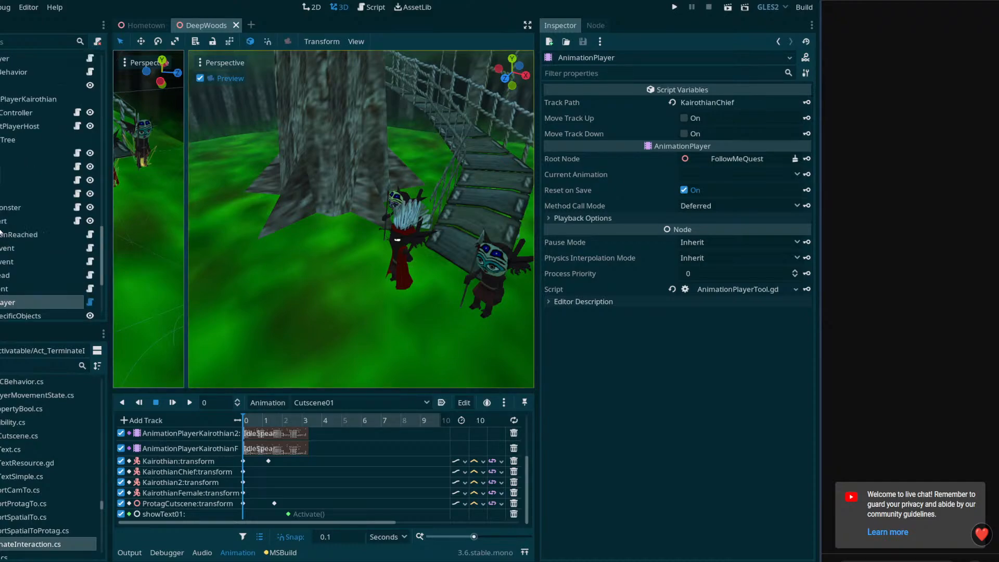
double_click(2, 221)
left_click(0, 221)
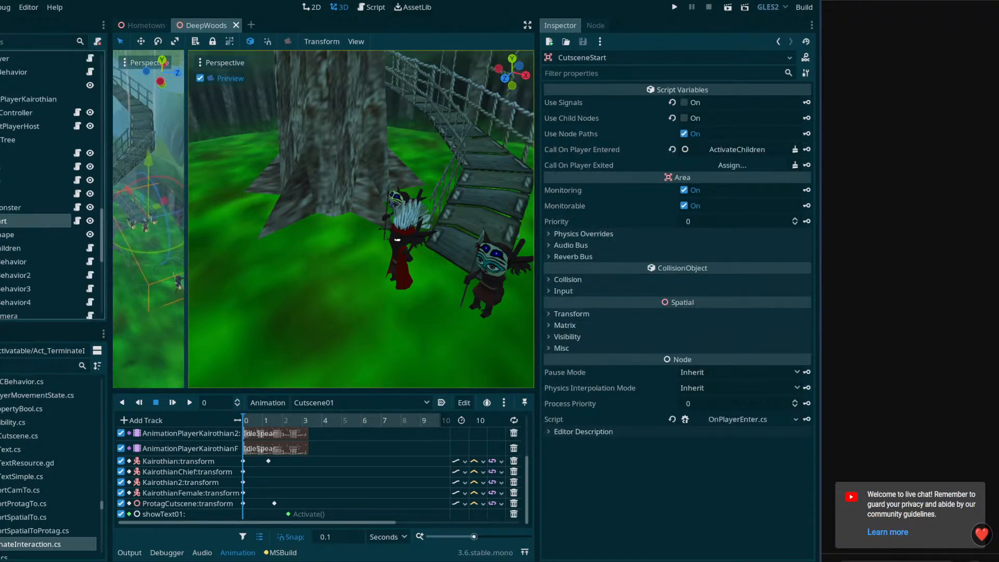
scroll(11, 247, "down", 3)
left_click(20, 243)
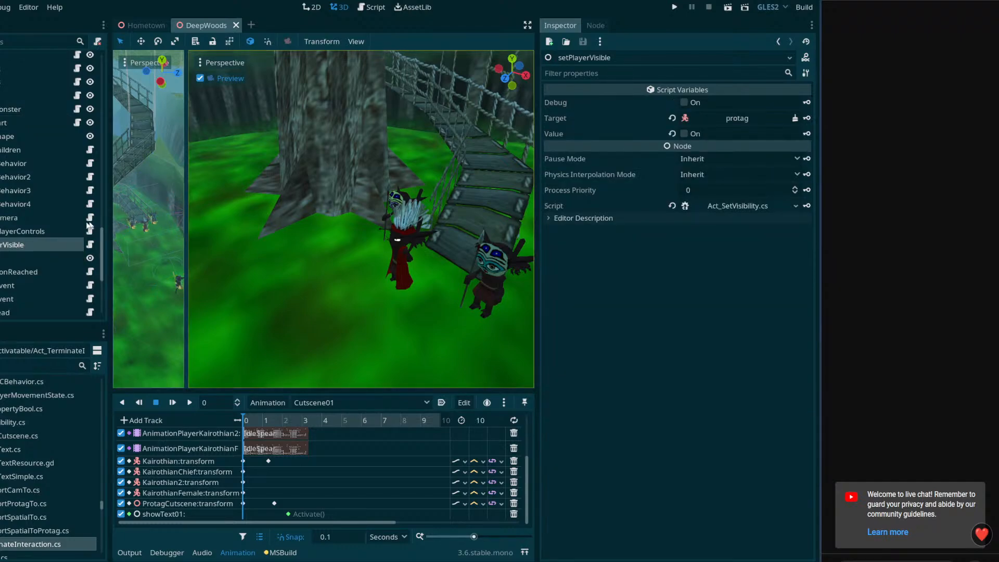
Add a plain Node under CutsceneStart's ActivateChildren and name it setIsInteracting
left_click(21, 150)
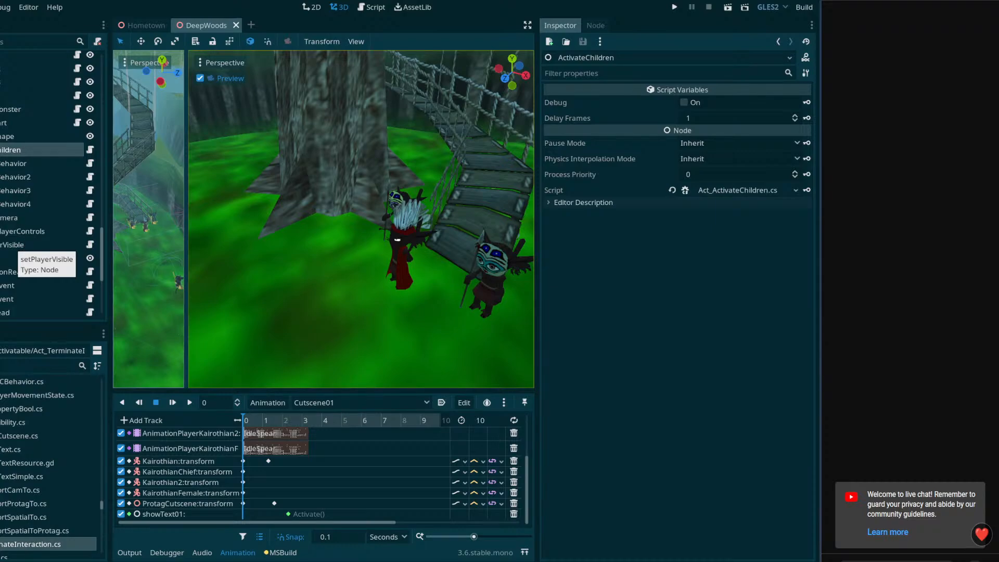
right_click(16, 151)
left_click(26, 157)
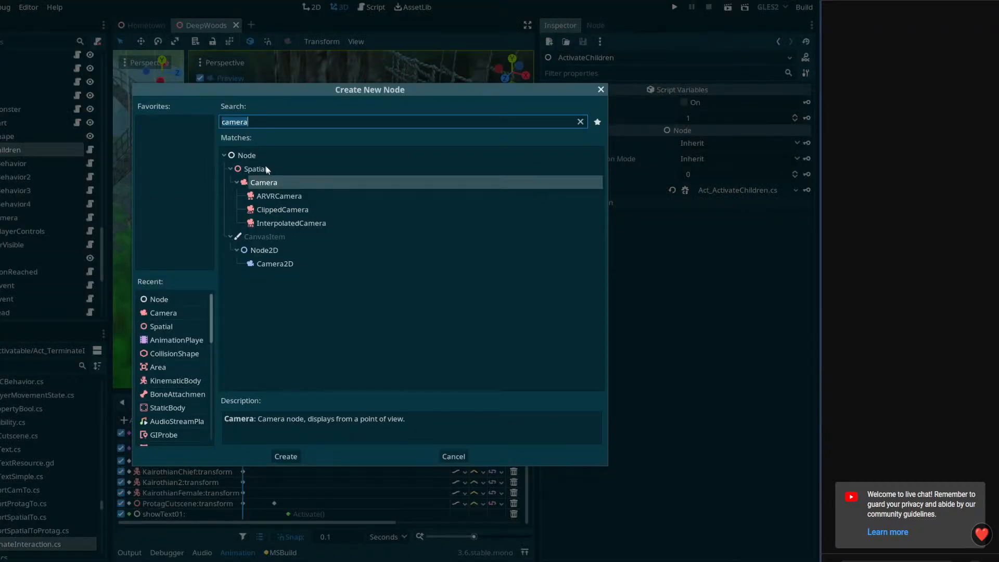
double_click(248, 156)
left_click(11, 258)
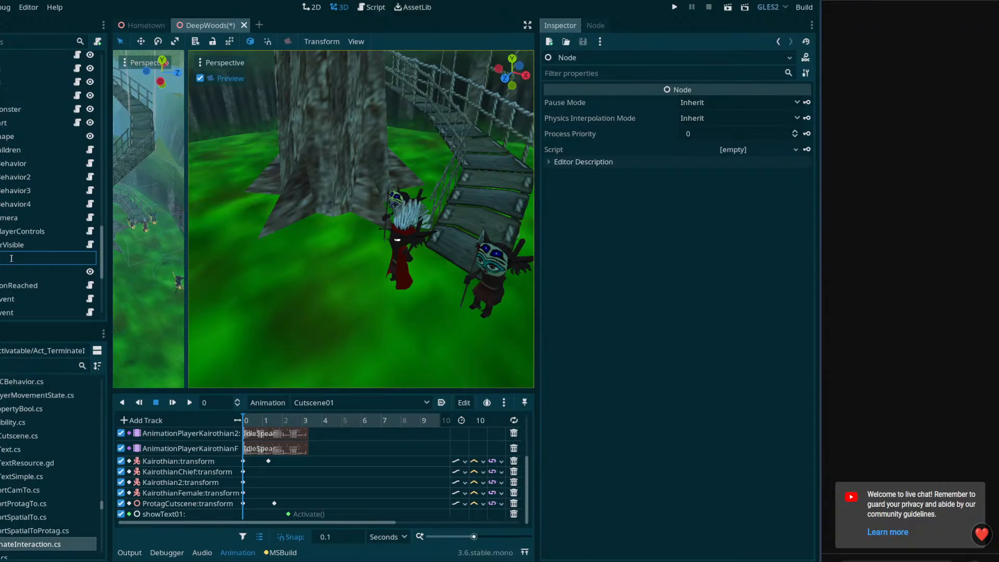
type("setIsInteracting")
key("Return")
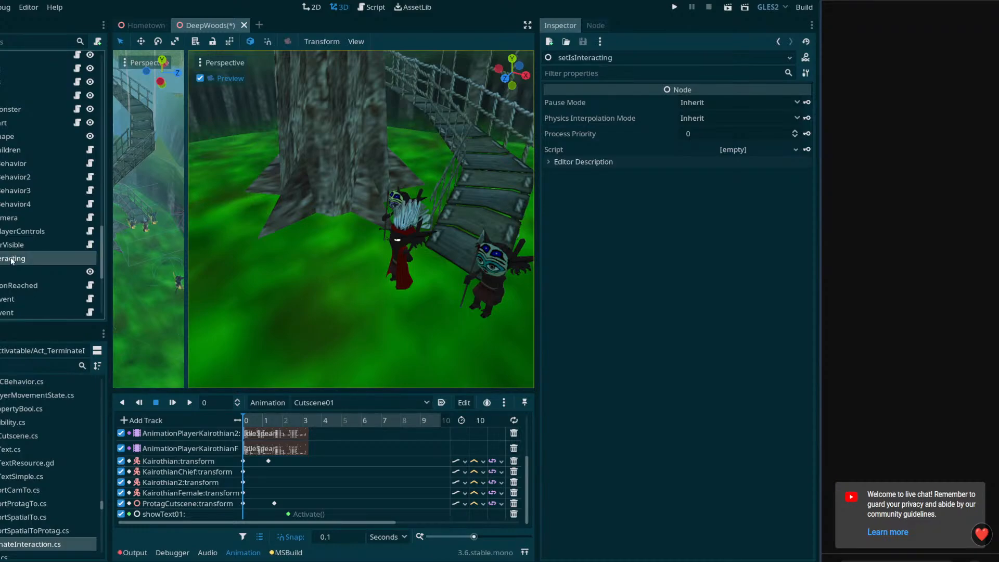
Search the project files for "interact" and look through the matches for a script suited to setIsInteracting
left_click(19, 365)
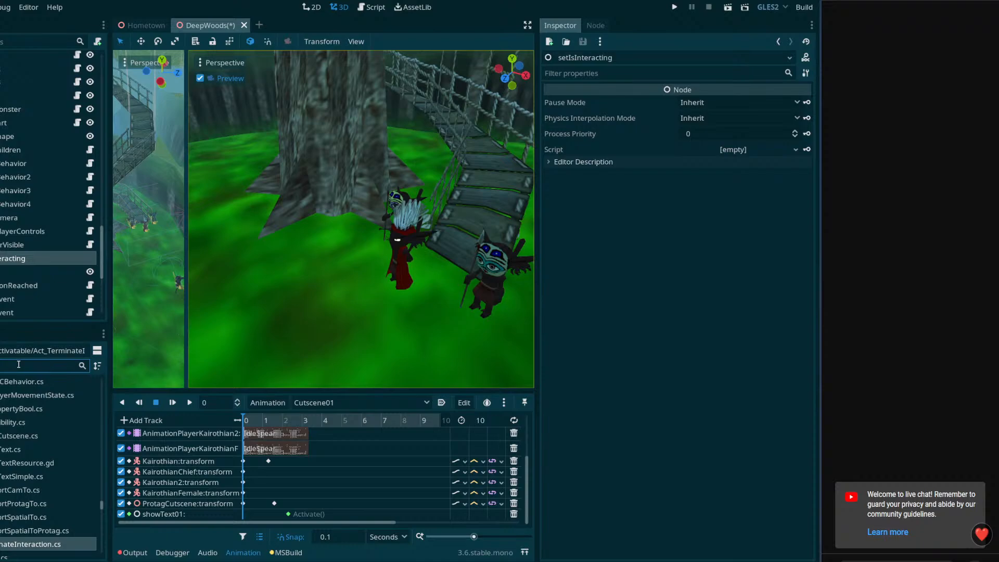
type("setis")
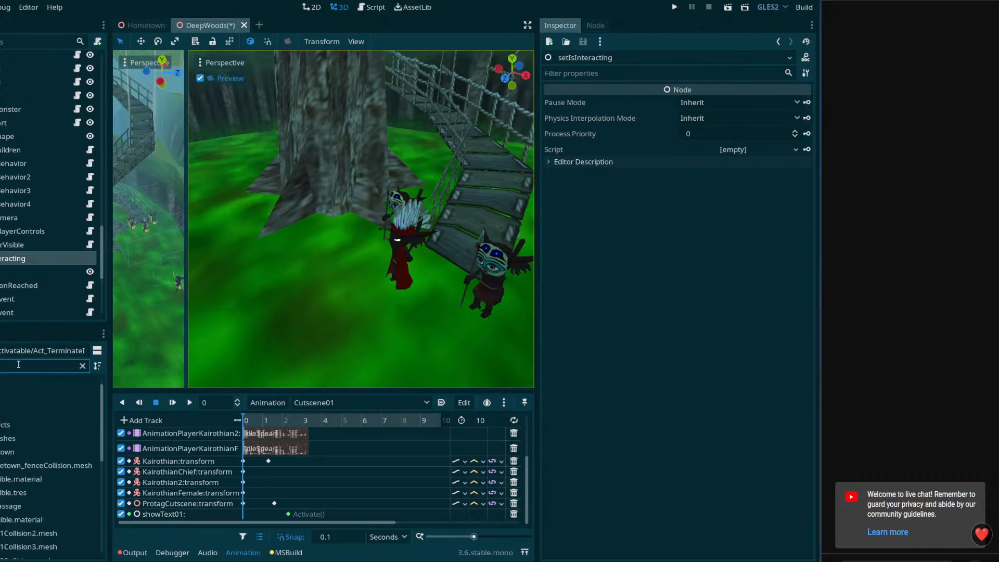
key("BackSpace")
key("BackSpace")
key("BackSpace")
key("BackSpace")
key("BackSpace")
type("interact")
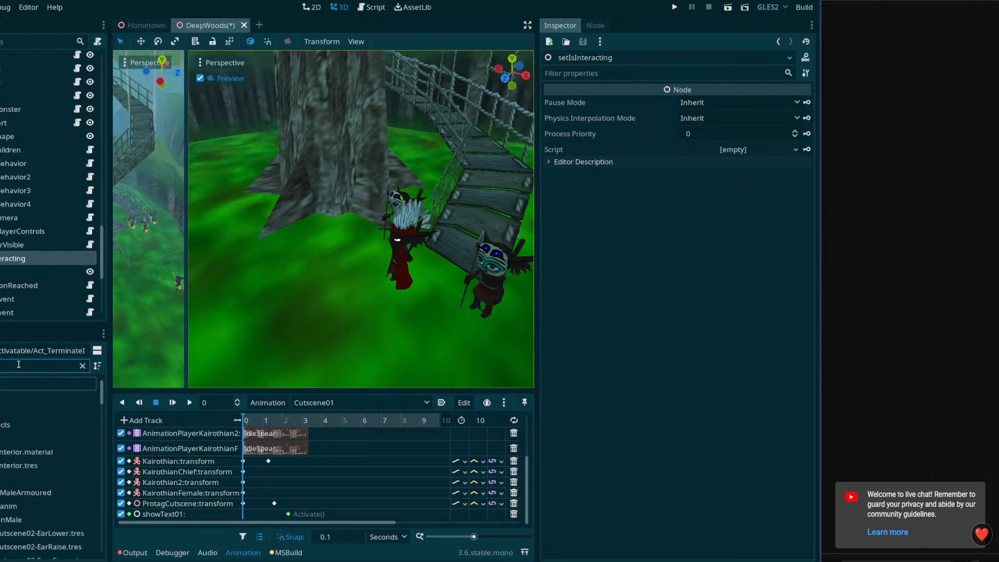
type("ing")
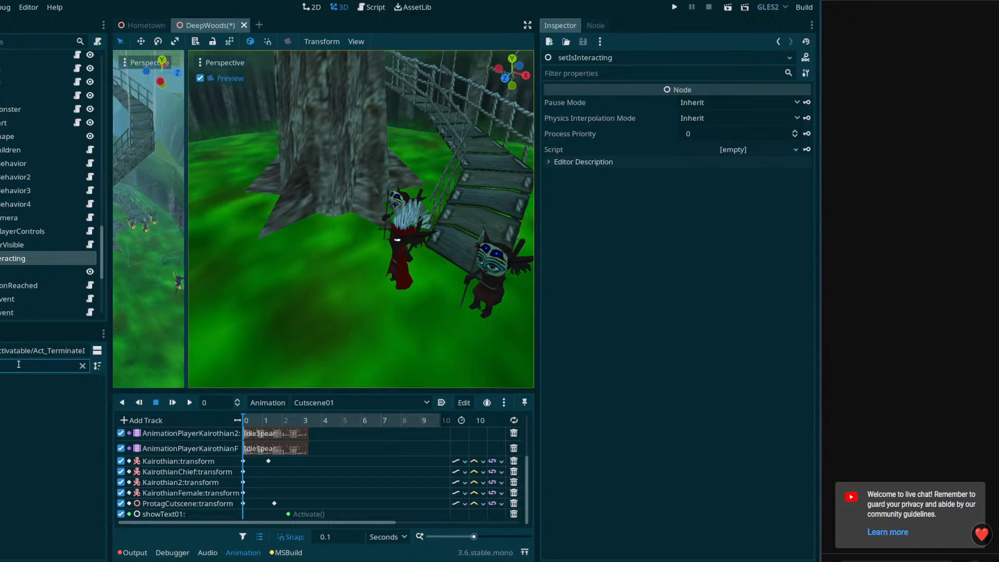
key("BackSpace")
key("BackSpace")
key("BackSpace")
scroll(52, 464, "down", 3)
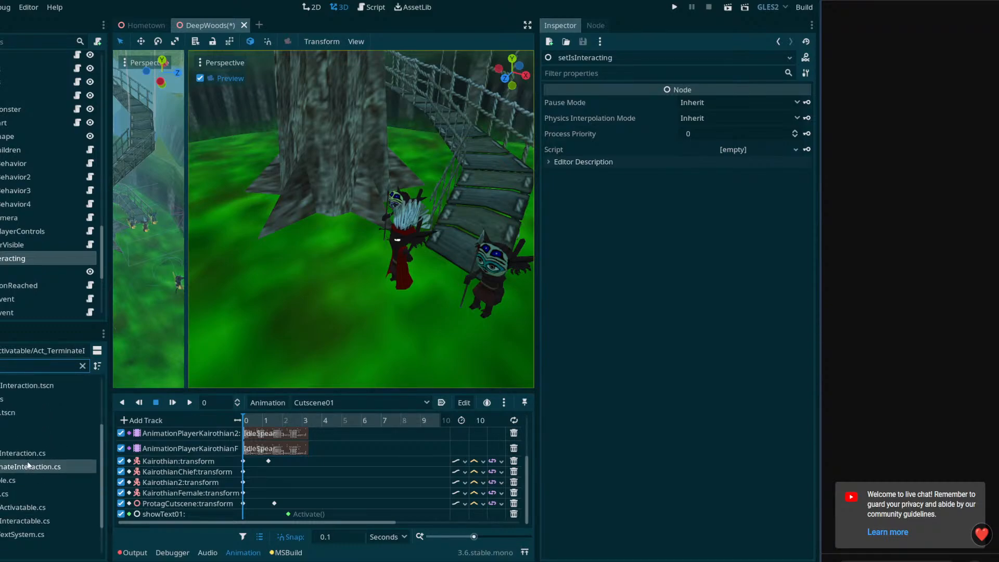
scroll(27, 461, "up", 2)
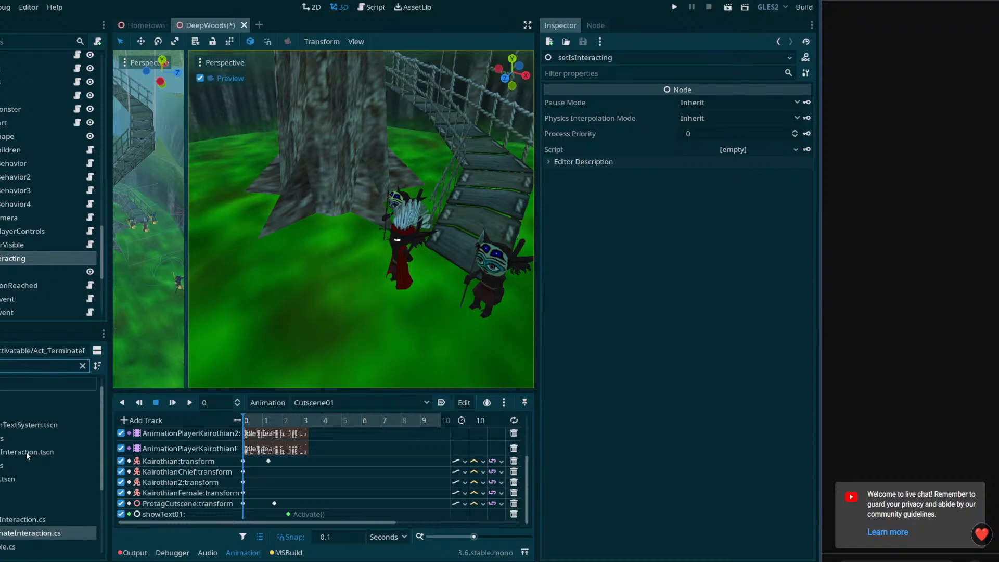
scroll(23, 438, "down", 3)
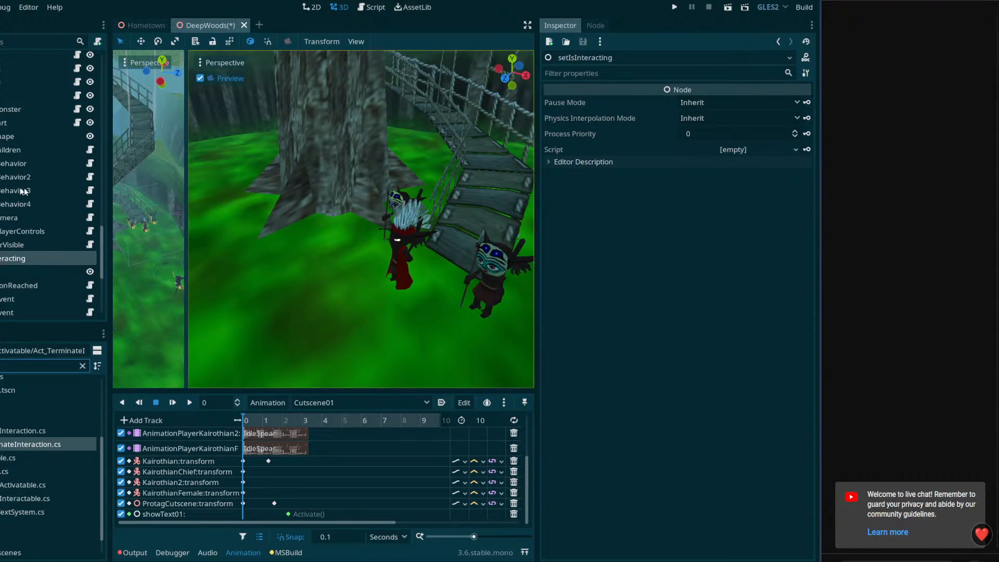
Narrow the scene tree and scrub Cutscene01 from its start to 10 seconds
left_click_drag(111, 190, 46, 190)
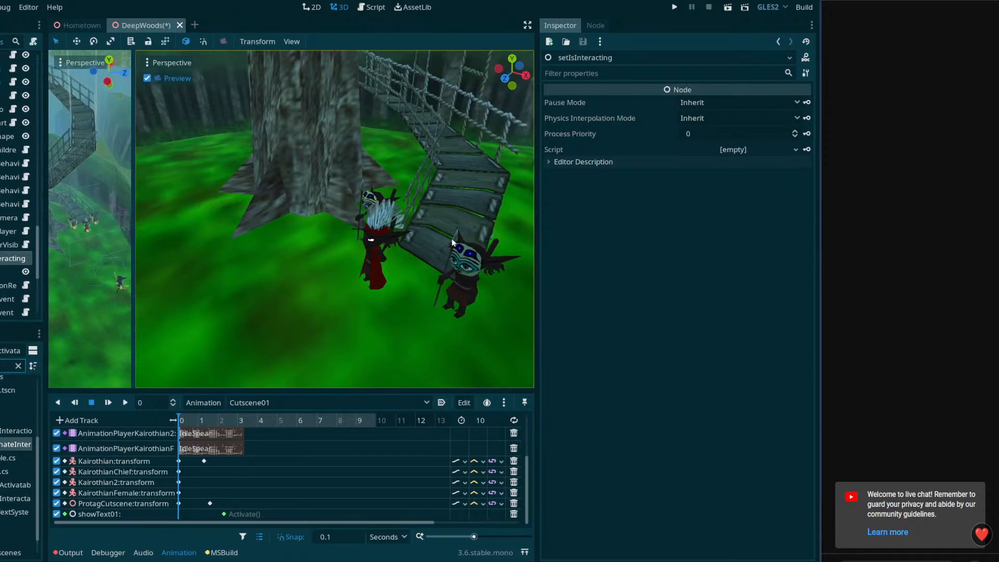
left_click(180, 419)
left_click_drag(180, 416, 401, 424)
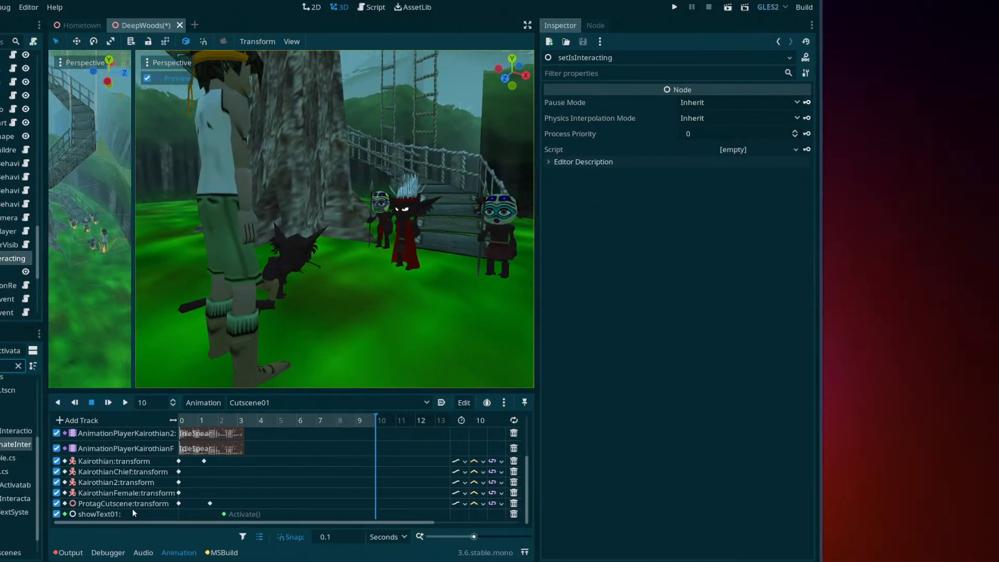
Switch to OBS and adjust the chat window capture in the scene preview
left_click_drag(246, 561, 279, 189)
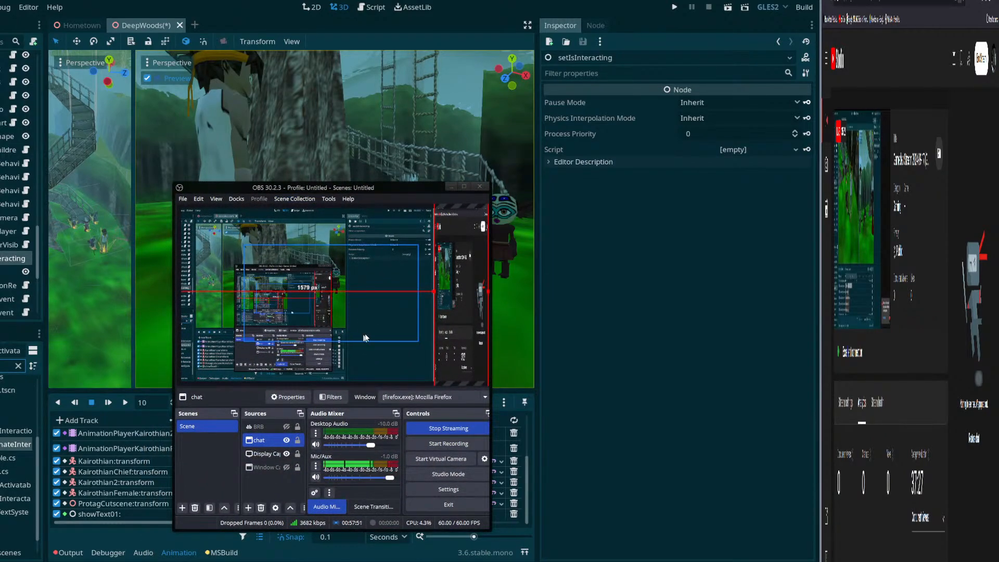